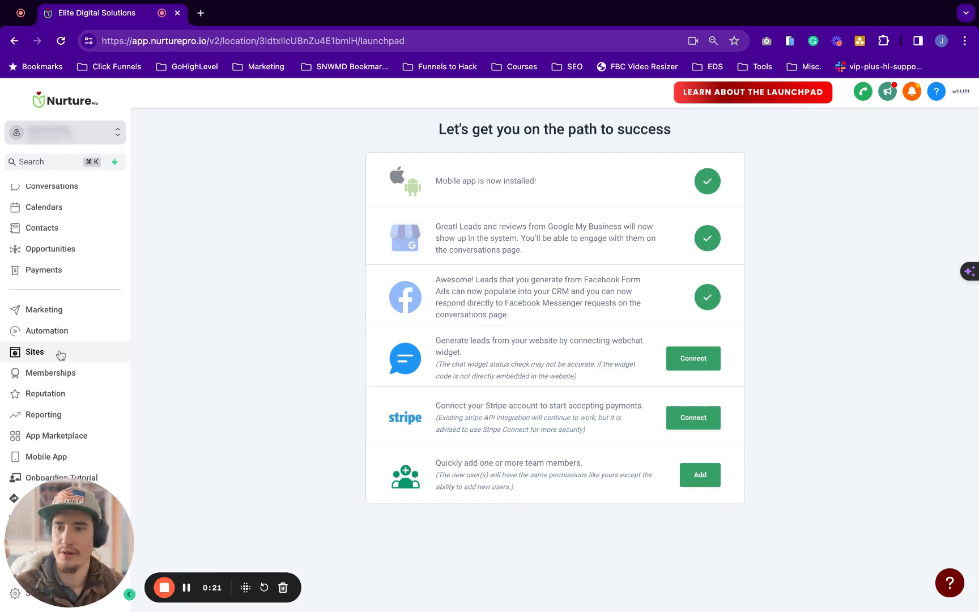
Open Payments and show all Documents & Contracts (2 drafts, 4 waiting, 11 completed)
scroll(48, 278, "up", 2)
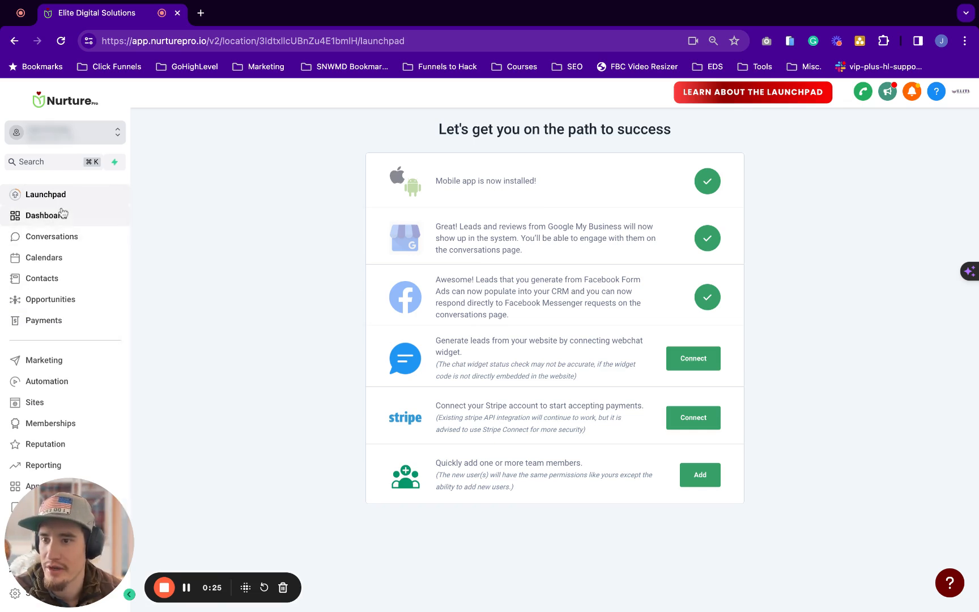
scroll(61, 213, "down", 1)
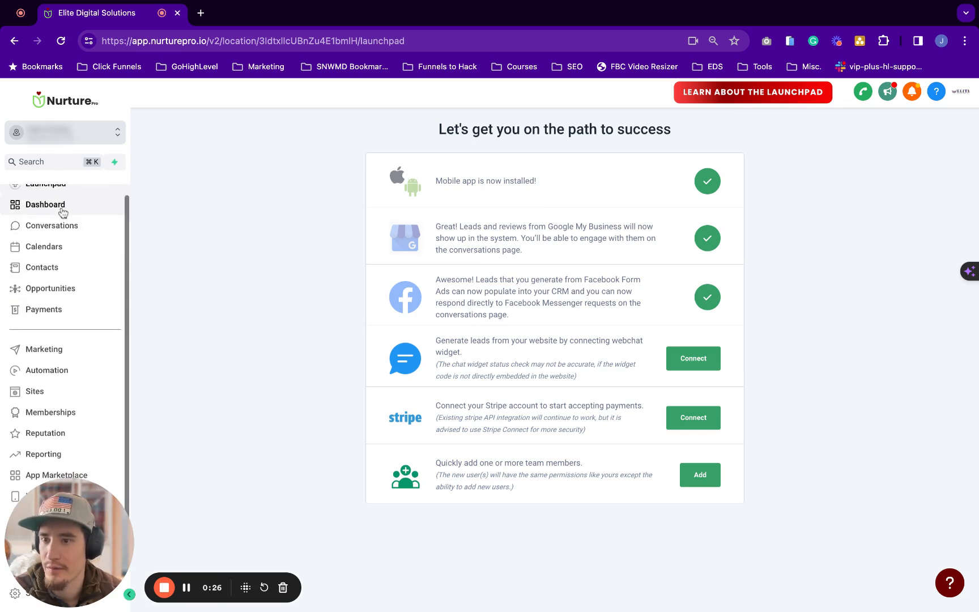
left_click(57, 311)
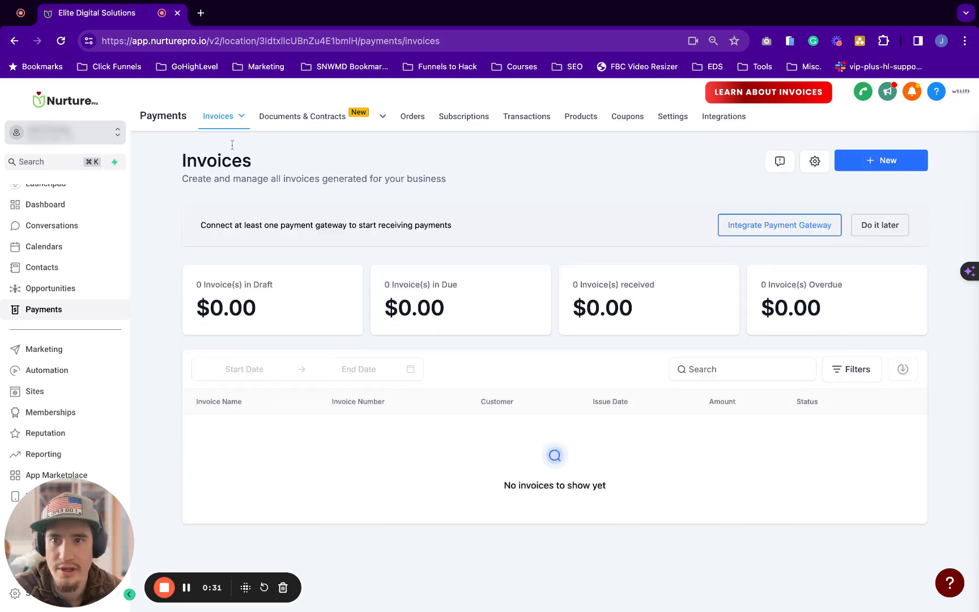
mouse_move(208, 126)
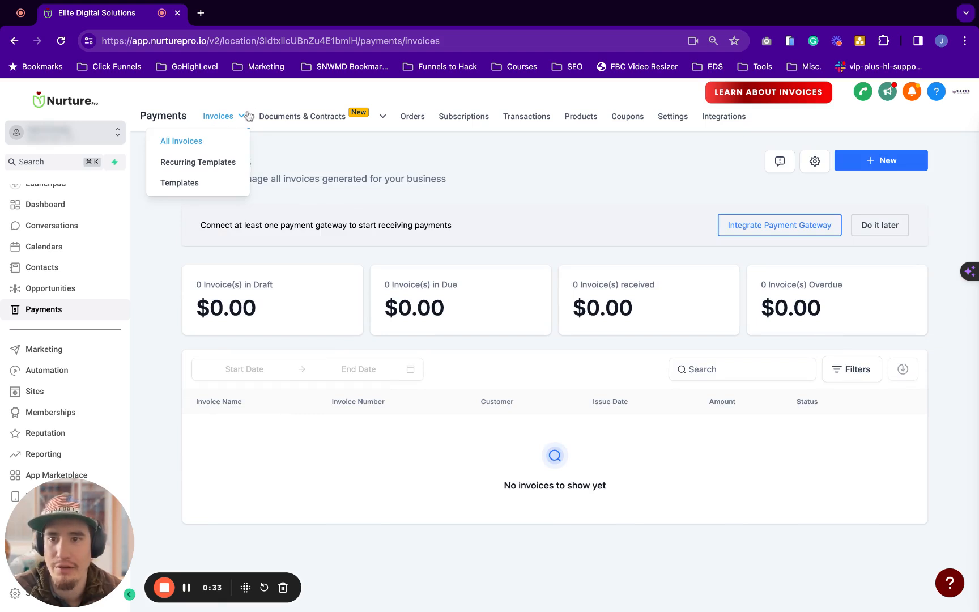
mouse_move(299, 129)
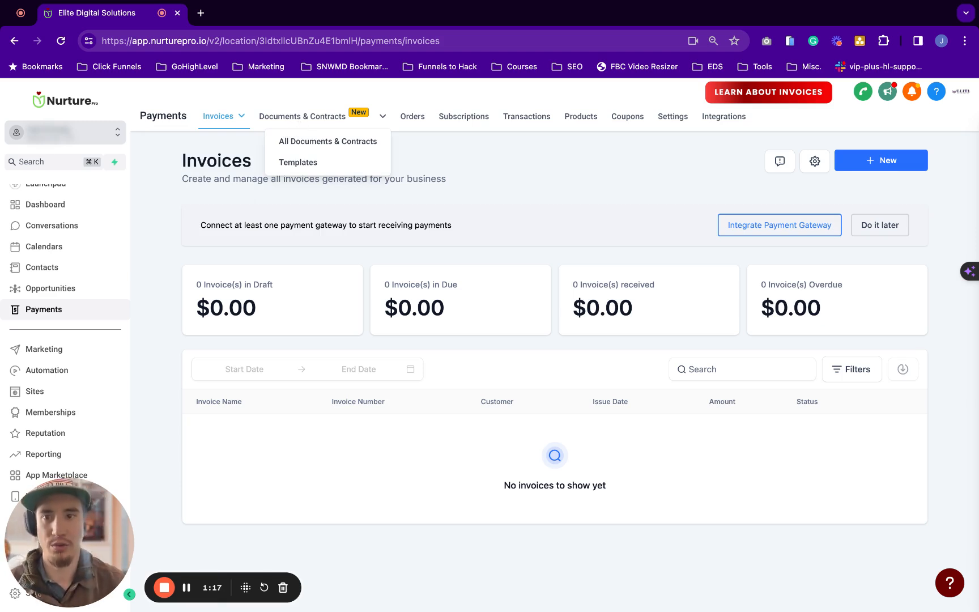
left_click(313, 123)
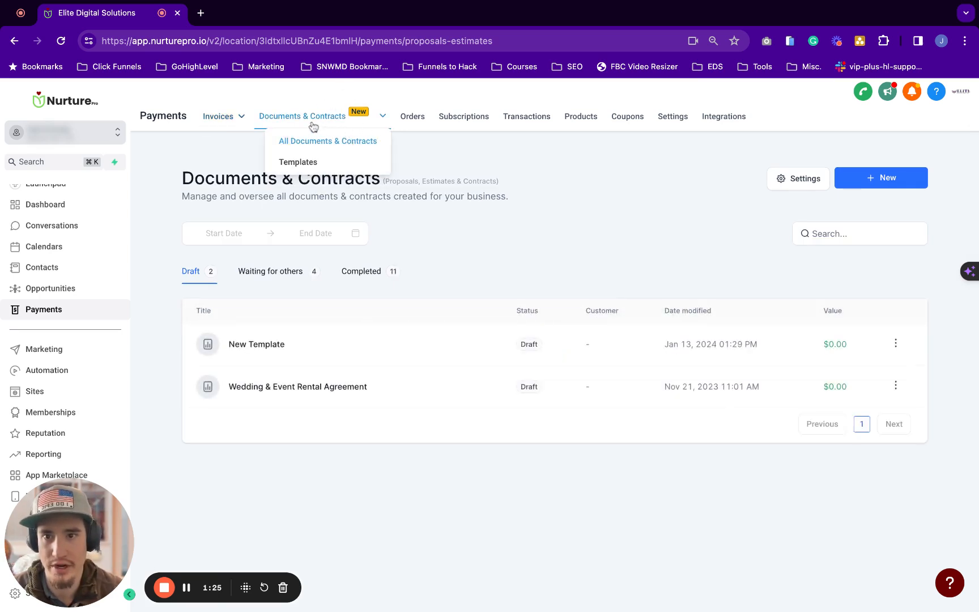
Look at the Wedding & Event Rental Agreement draft's options, then switch to the Templates list
mouse_move(320, 115)
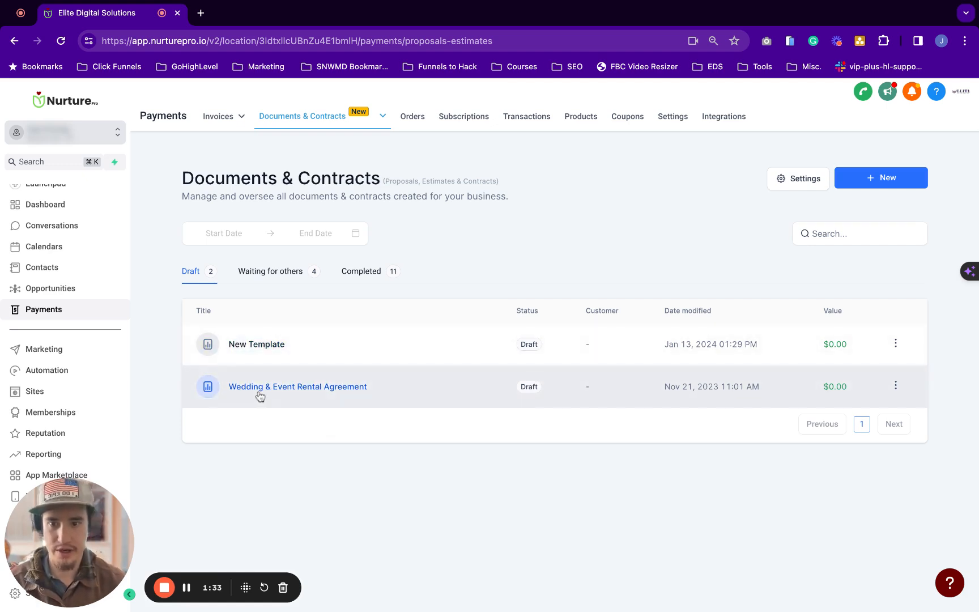
left_click(896, 386)
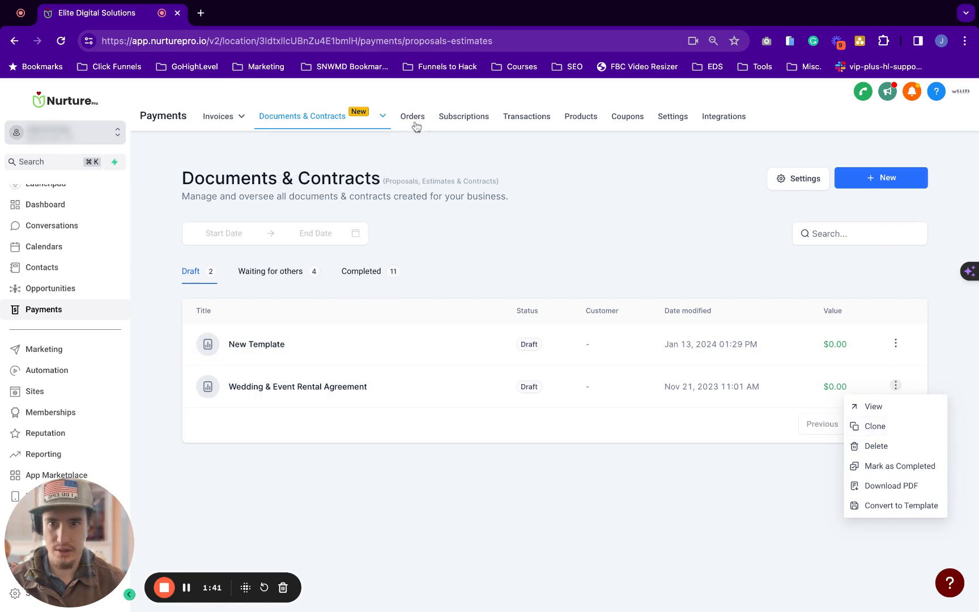
left_click(394, 150)
mouse_move(382, 122)
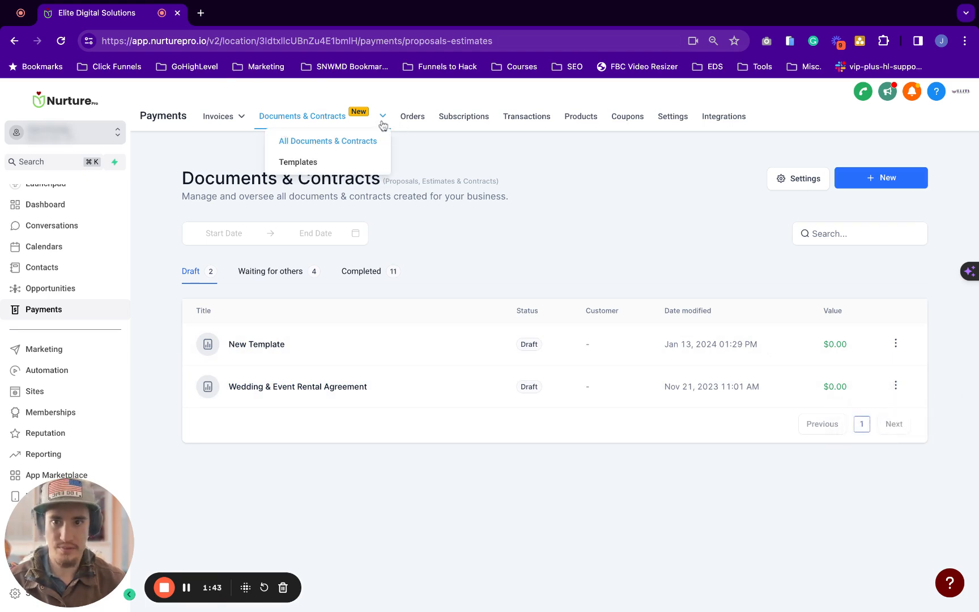
left_click(328, 168)
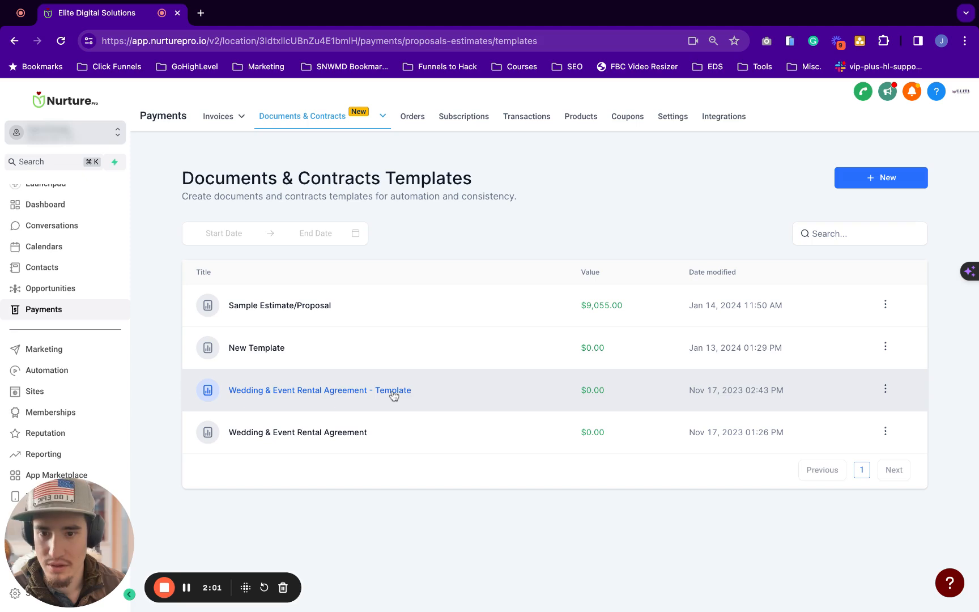
left_click(354, 399)
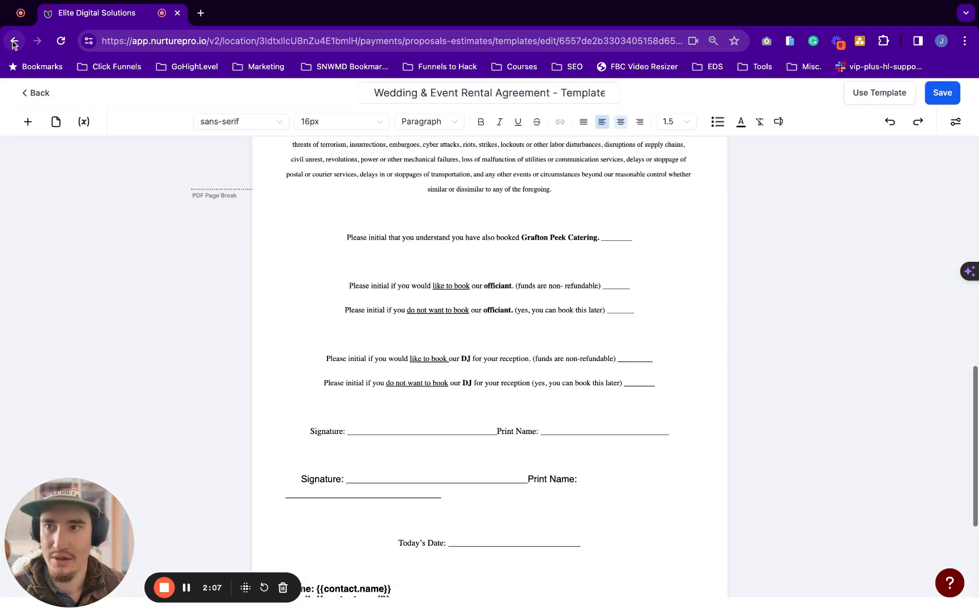
scroll(420, 209, "up", 7)
scroll(420, 209, "up", 4)
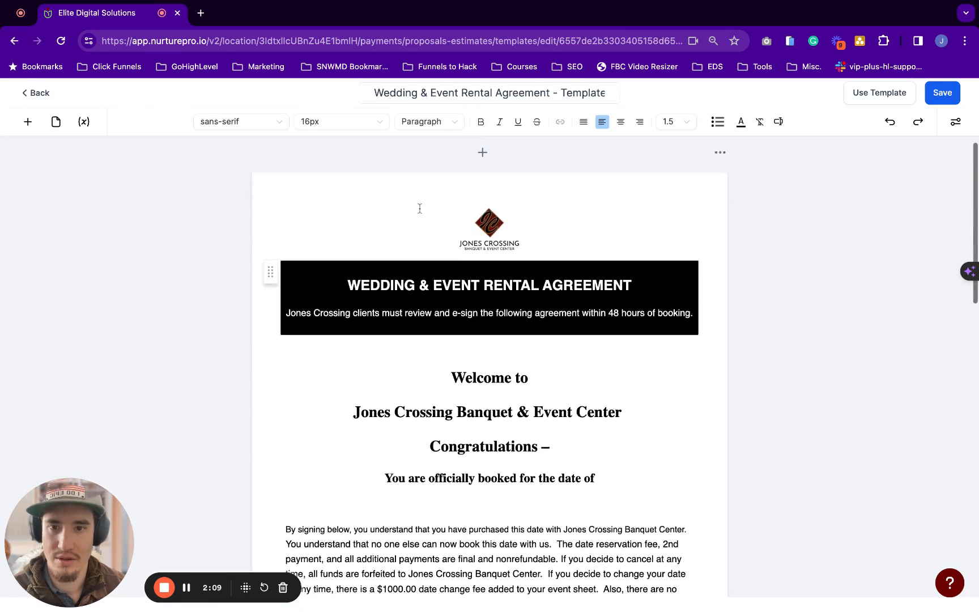
scroll(420, 209, "down", 10)
scroll(489, 537, "down", 5)
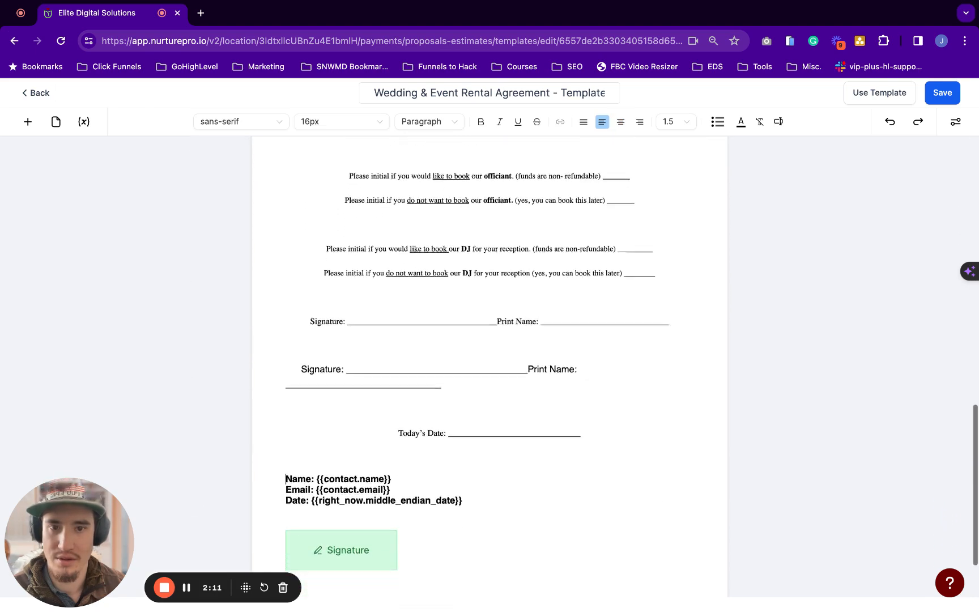
scroll(489, 538, "up", 15)
scroll(490, 363, "down", 2)
scroll(490, 362, "up", 5)
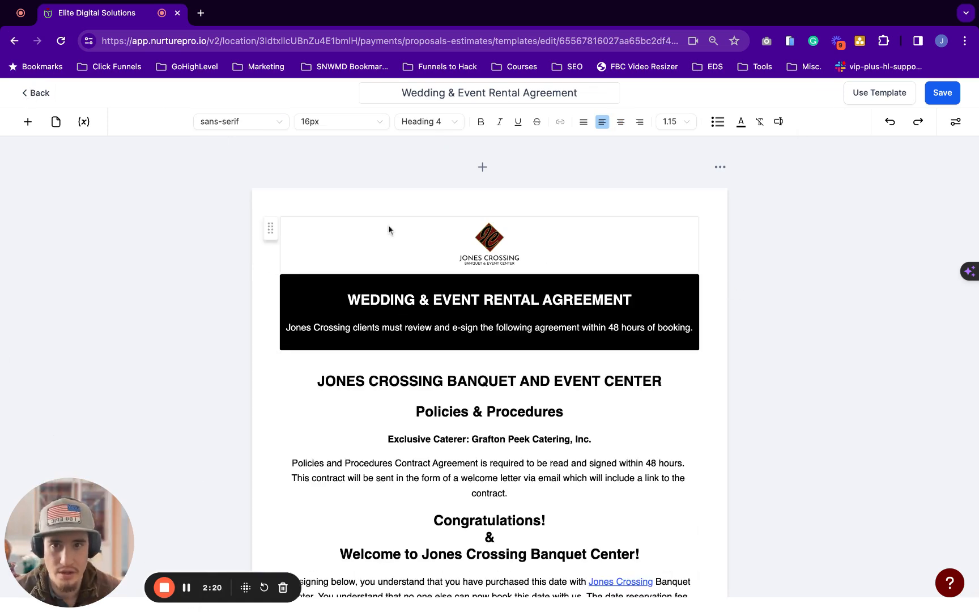
left_click(28, 97)
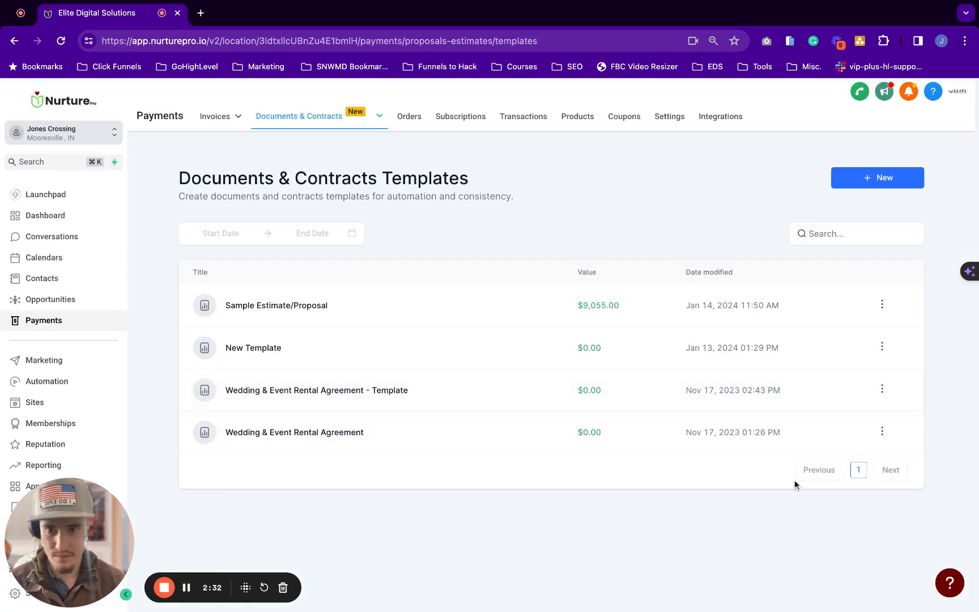
Create a new document from the Wedding & Event Rental Agreement template with Use Template
mouse_move(310, 119)
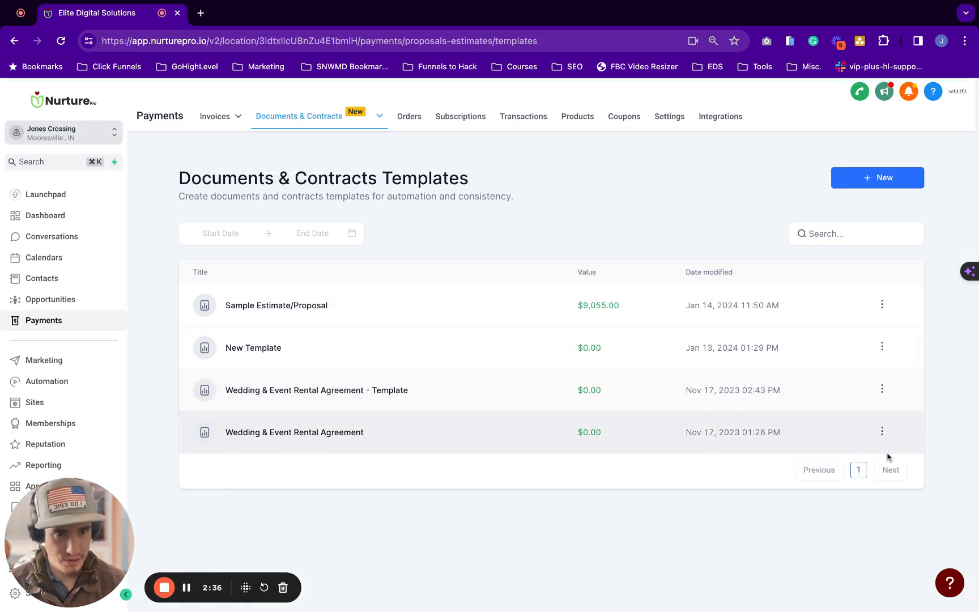
left_click(882, 432)
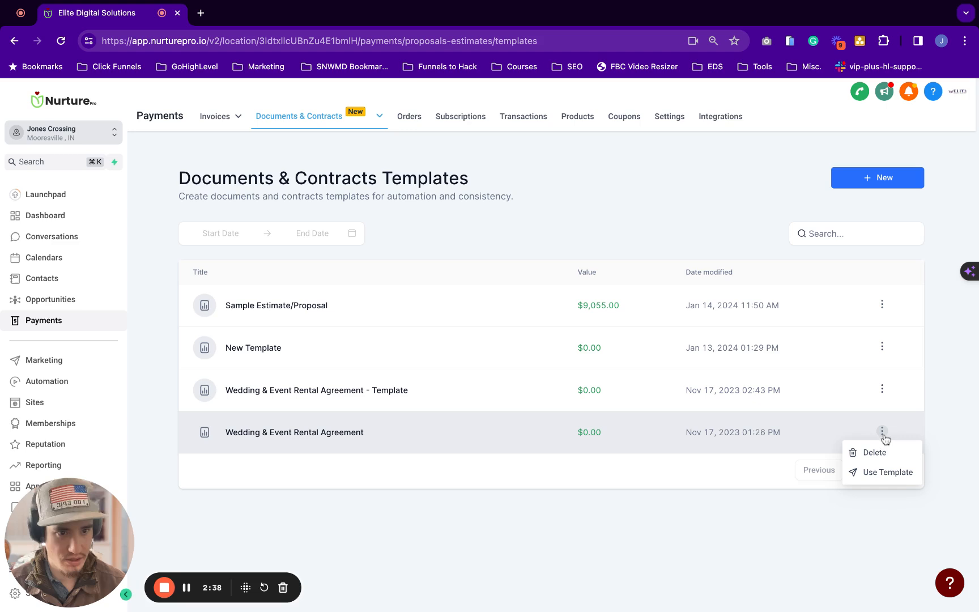
left_click(752, 434)
left_click(882, 432)
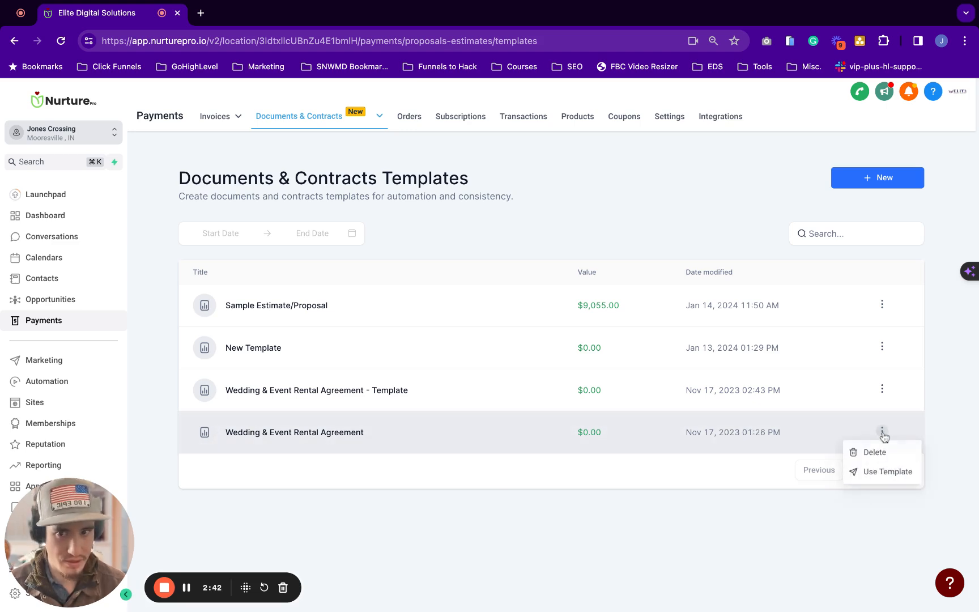
left_click(871, 476)
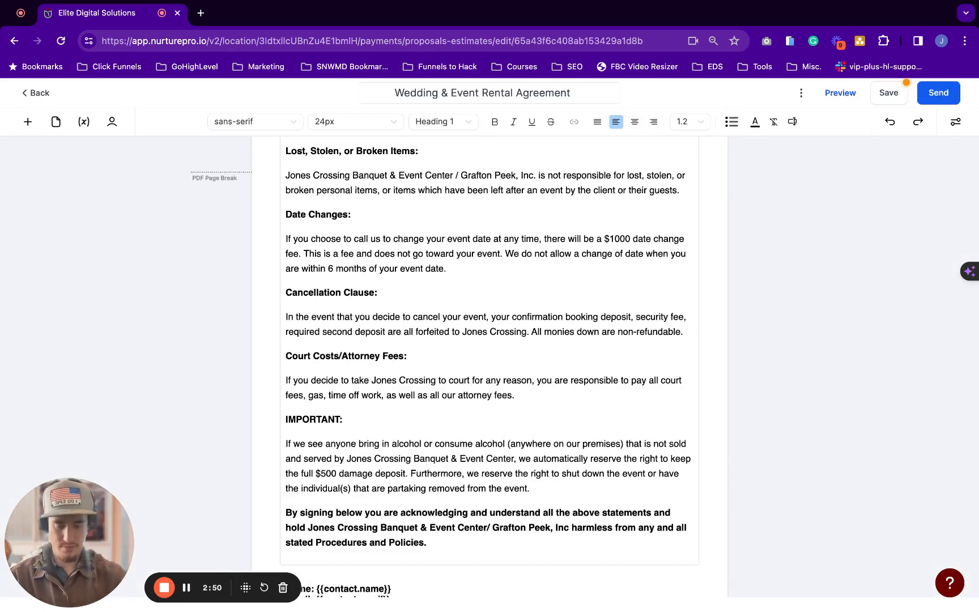
scroll(529, 376, "up", 15)
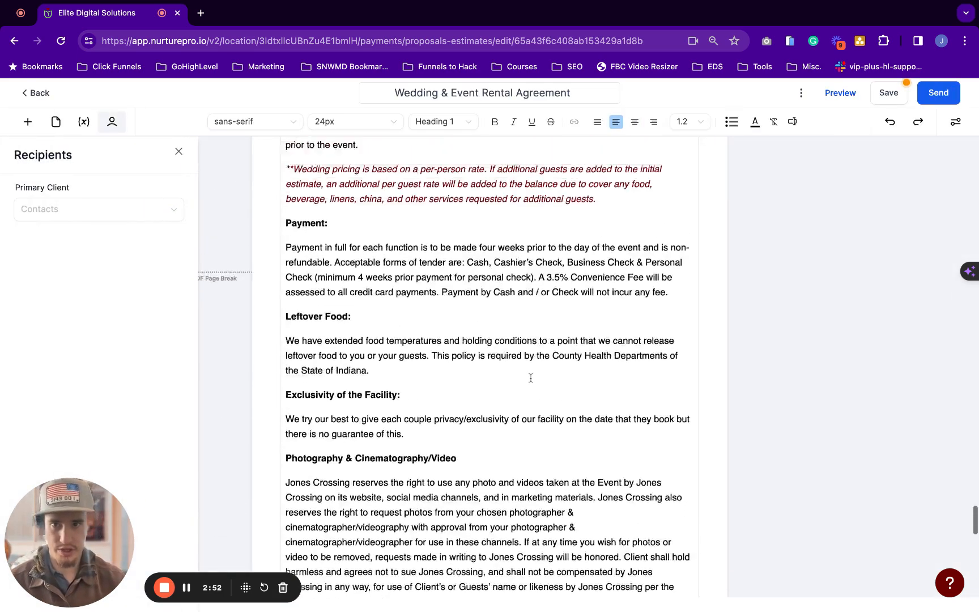
scroll(531, 377, "up", 20)
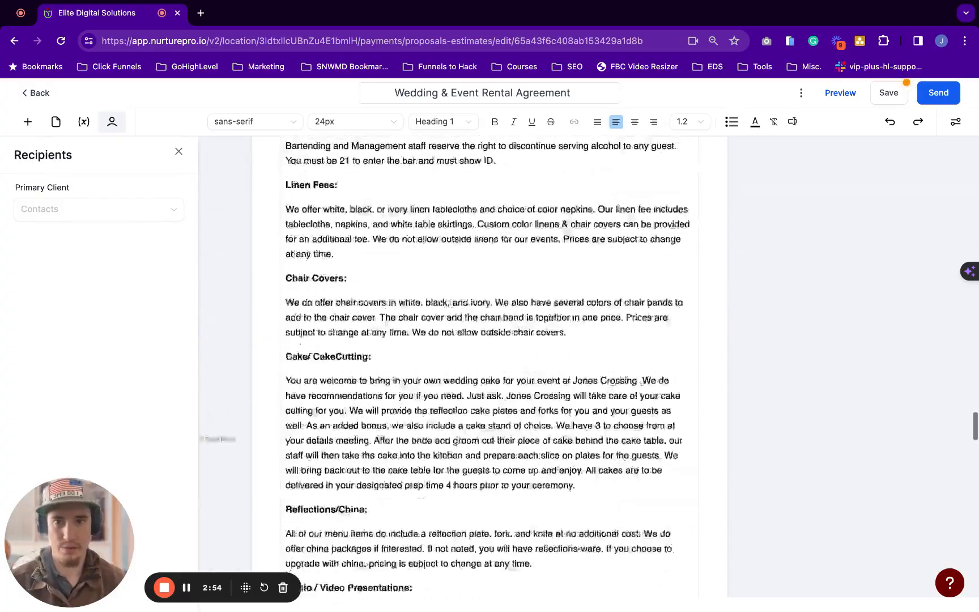
scroll(489, 368, "up", 10)
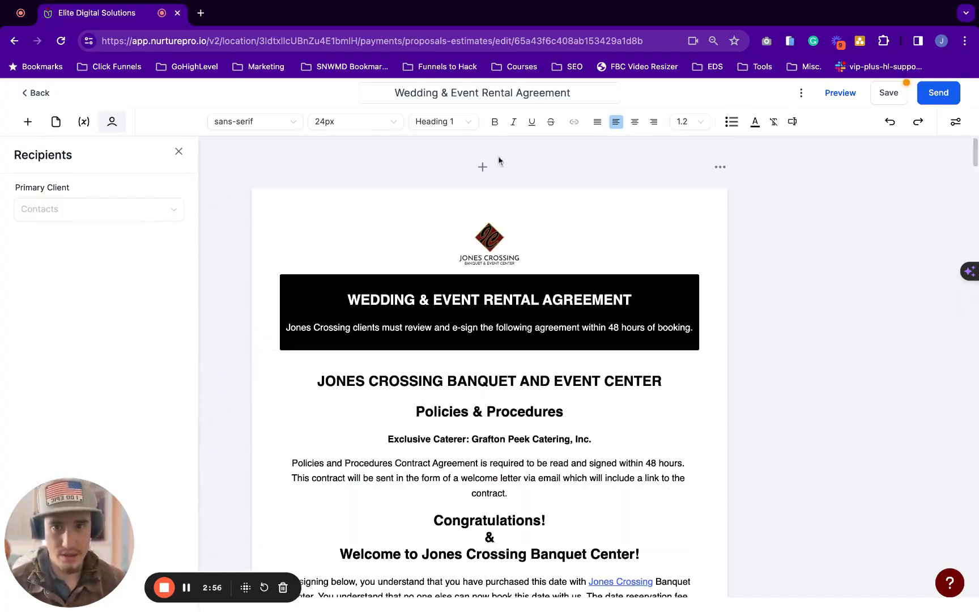
Rename the document to 'Wedding Proposal - Template'
left_click(481, 93)
key("shift+super+Right")
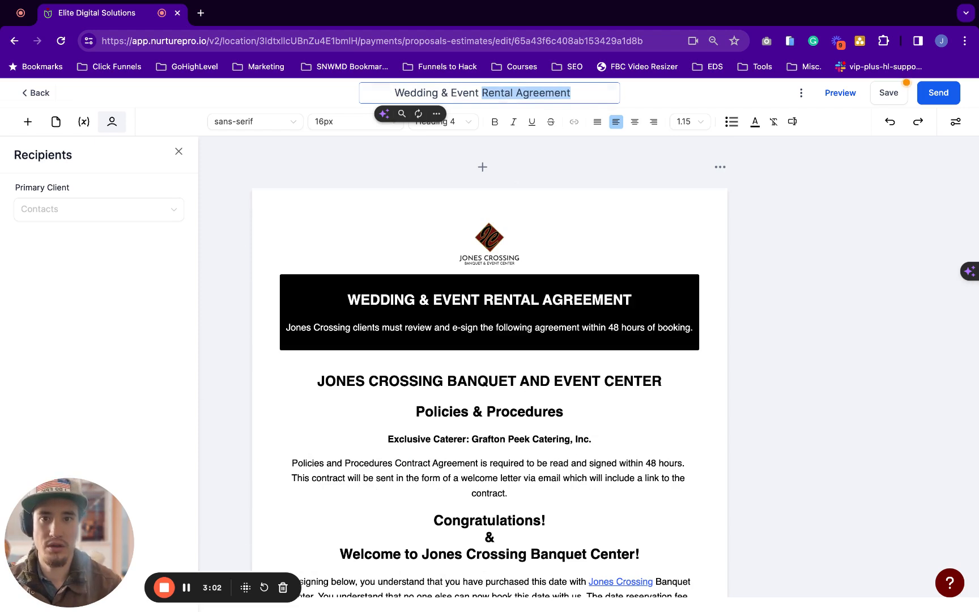
key("BackSpace")
key("super+BackSpace")
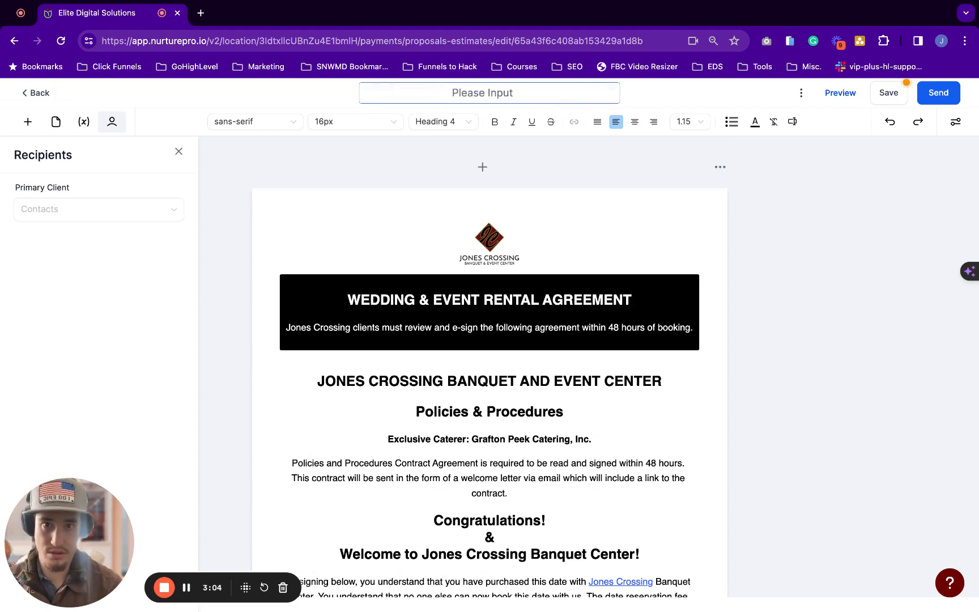
type("Wedding ")
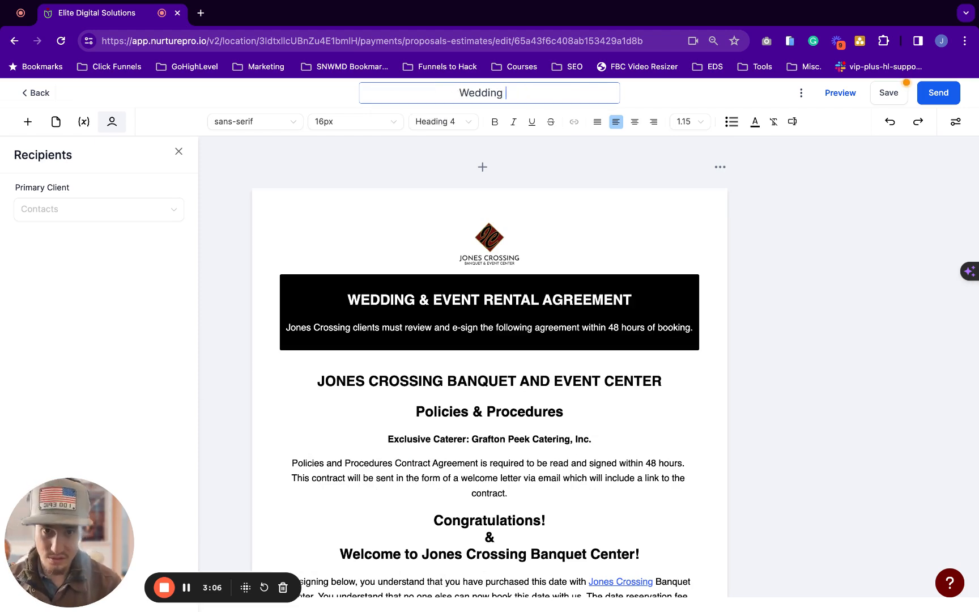
type("Proposal ")
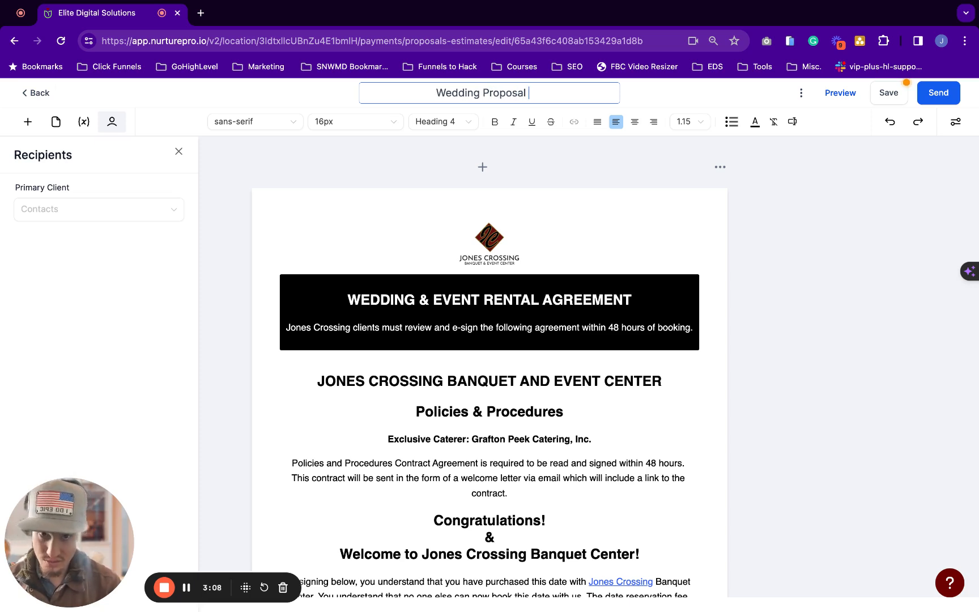
type("- Template")
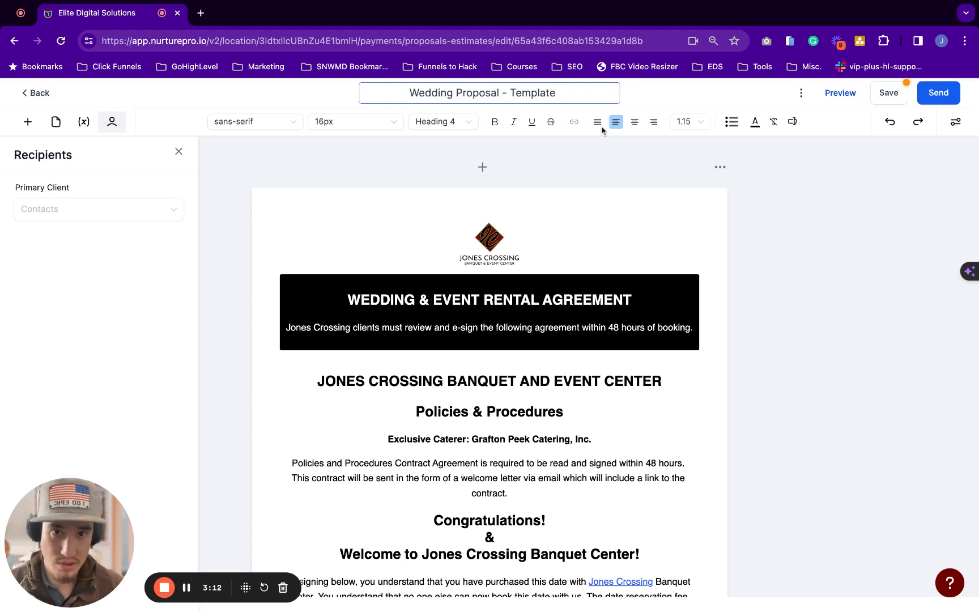
Save the document from the more-actions menu
left_click(803, 96)
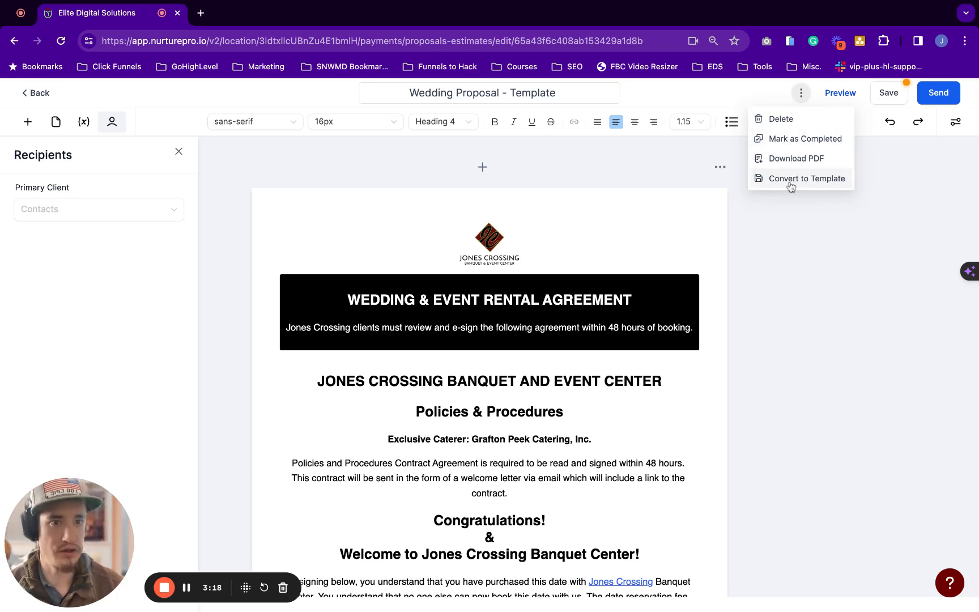
left_click(889, 98)
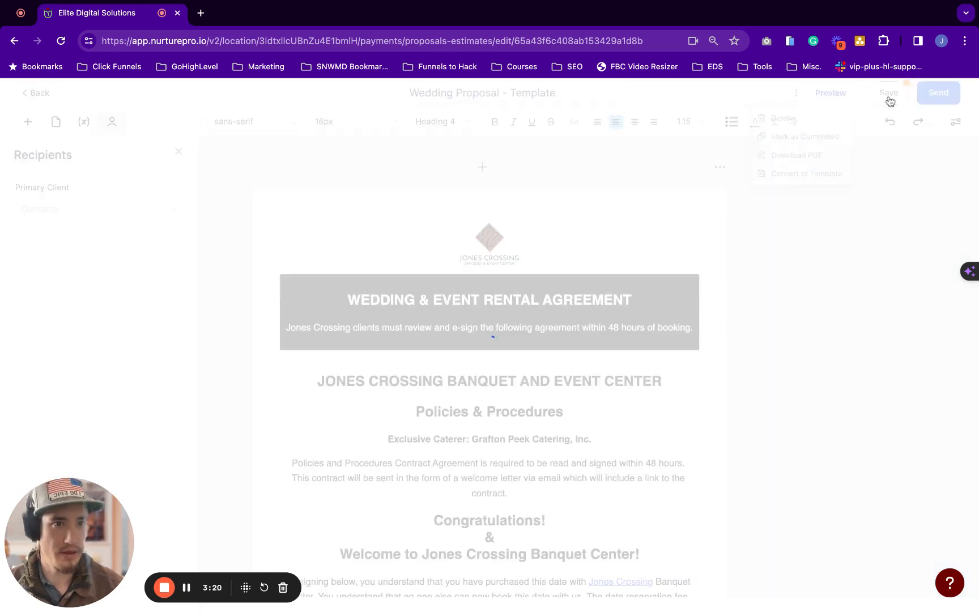
scroll(466, 217, "down", 2)
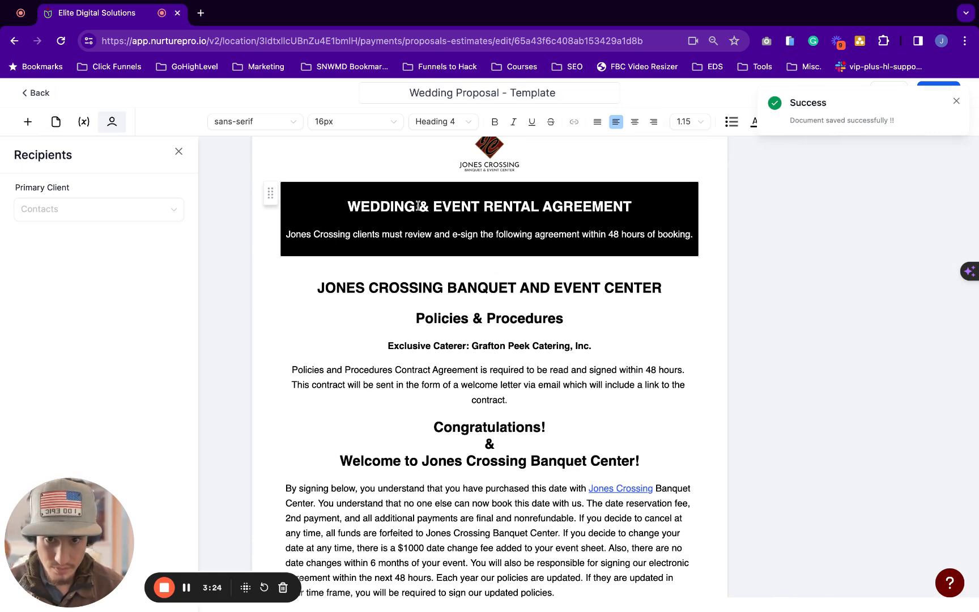
left_click(418, 206)
Replace the banner heading text after WEDDING with ESTIMATE
key("shift+End")
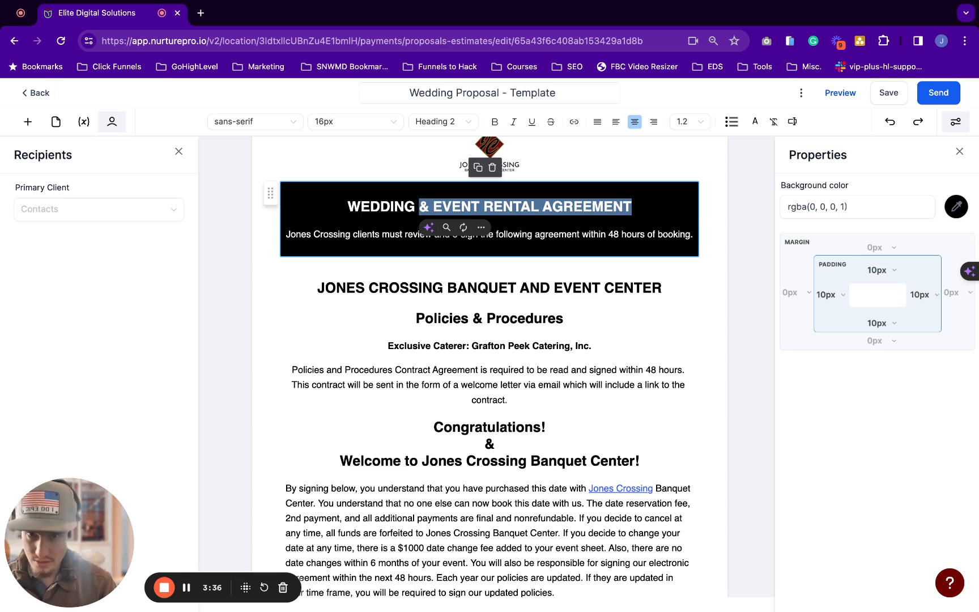
type("Pro")
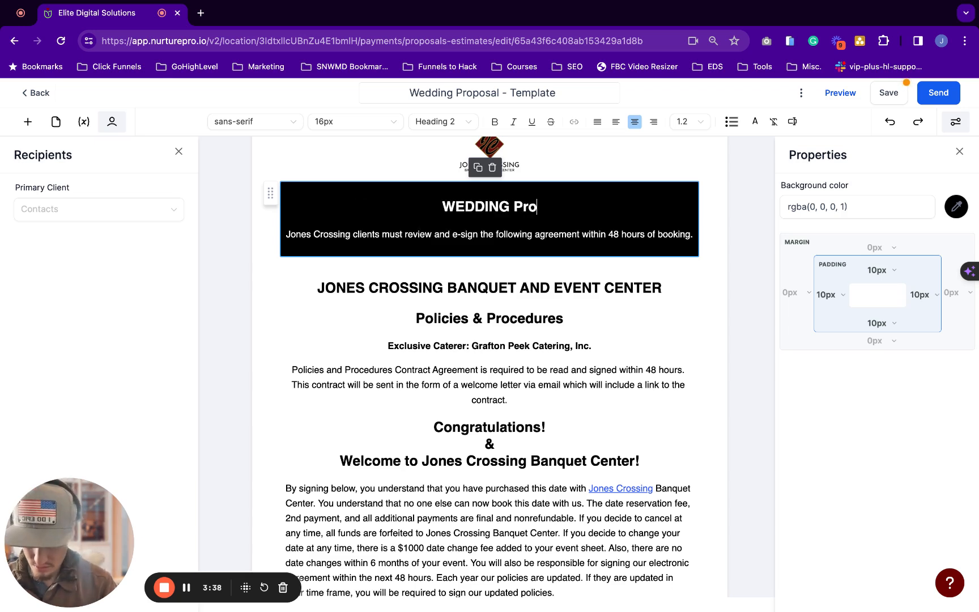
key("BackSpace")
key("BackSpace")
key("BackSpace")
type("Esti")
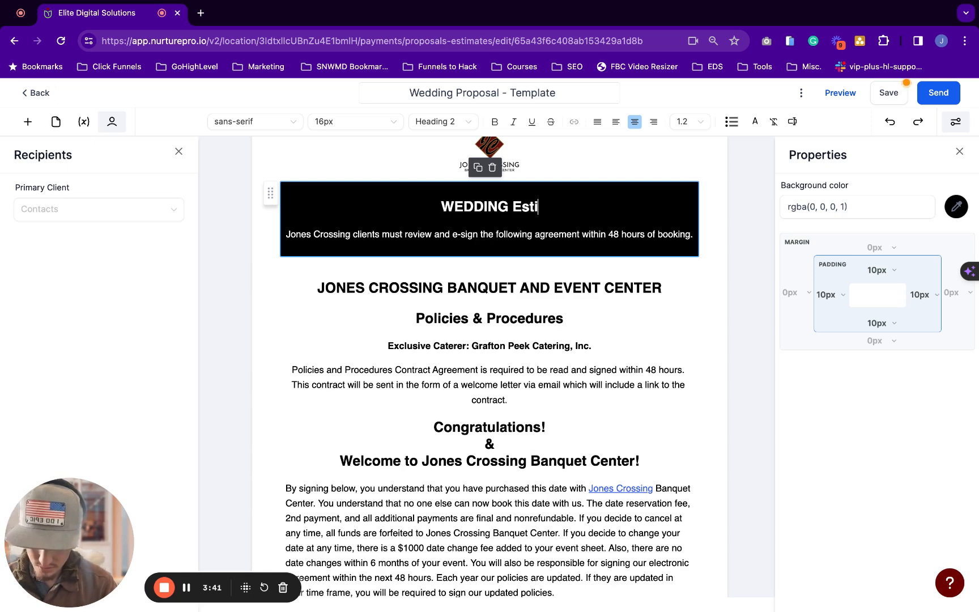
key("BackSpace")
key("BackSpace")
type("S")
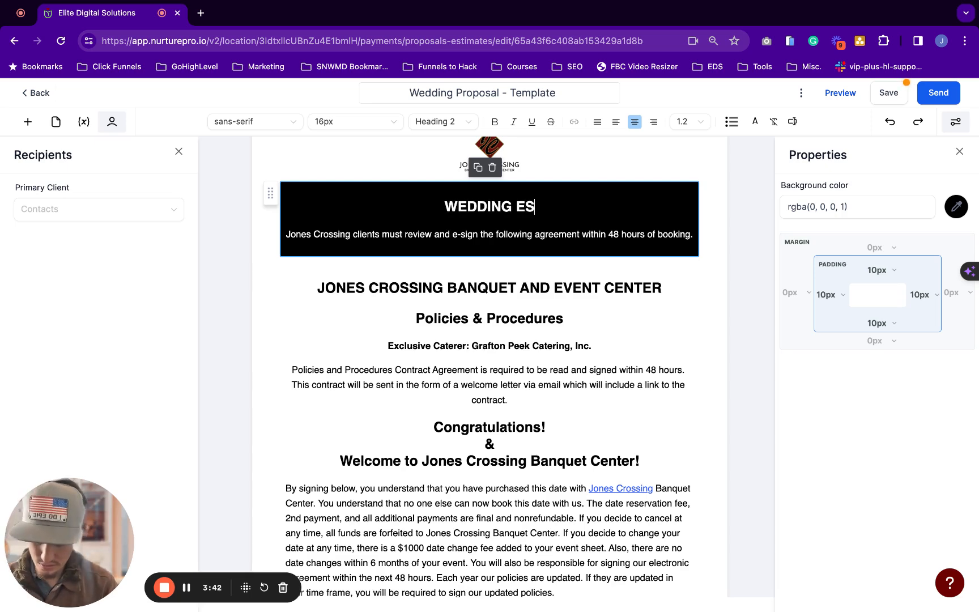
type("TIMATE")
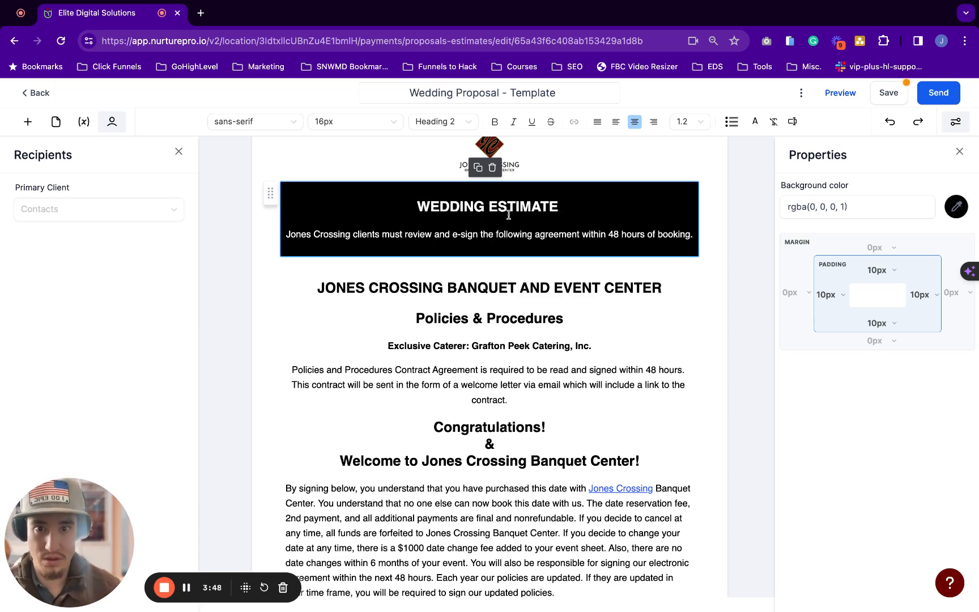
Add YOUR before and AT JONES CROSSING after the heading
left_click(414, 203)
type("Y")
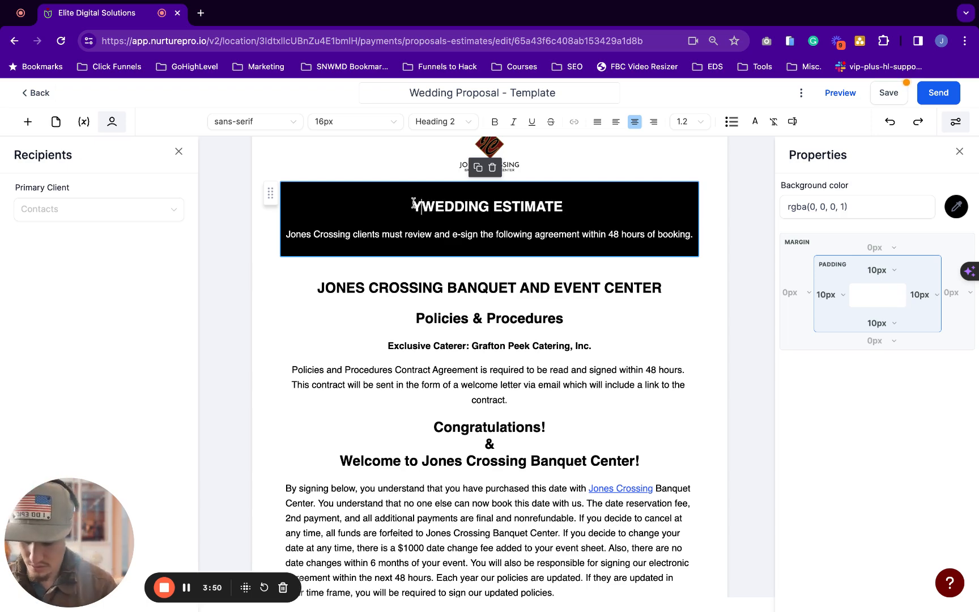
type("ou")
key("BackSpace")
key("BackSpace")
type("O")
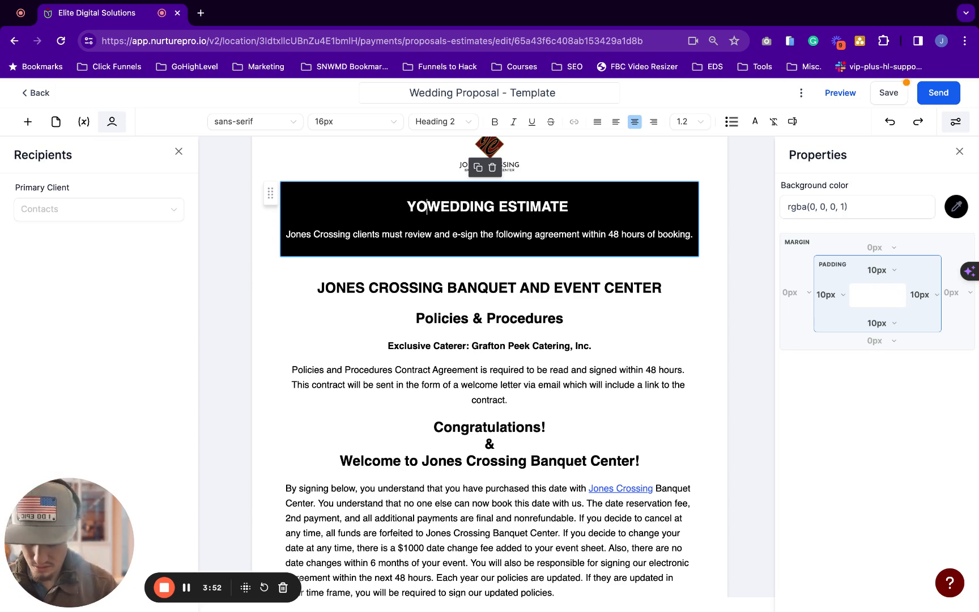
type("UR")
left_click(600, 215)
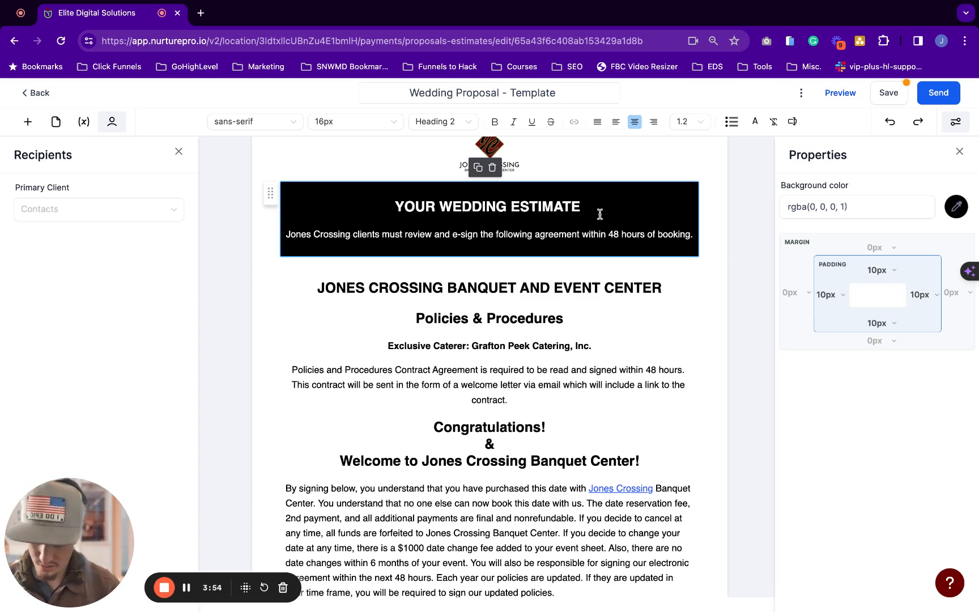
type("AT Jone")
key("BackSpace")
key("BackSpace")
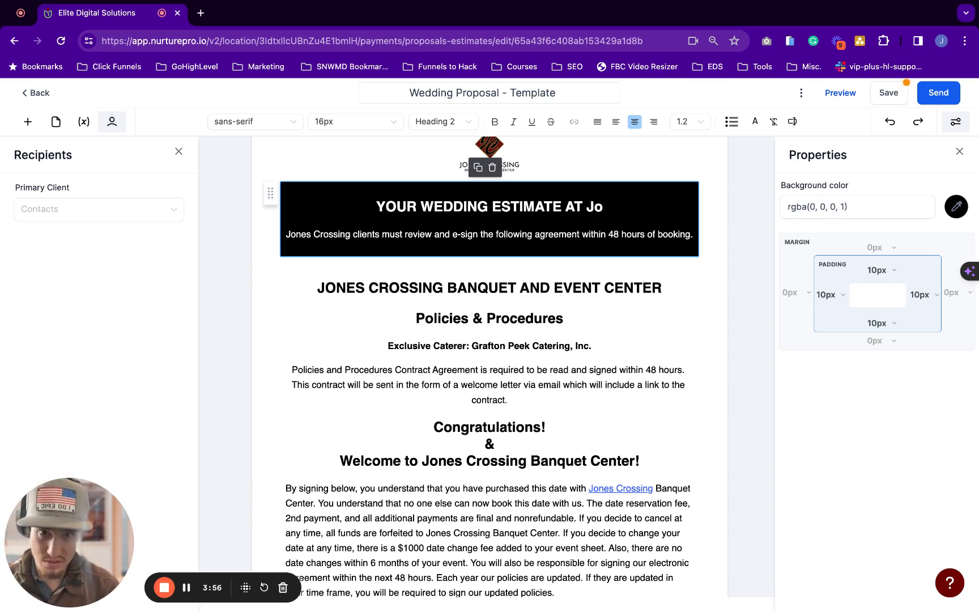
key("BackSpace")
type("ONES CROS")
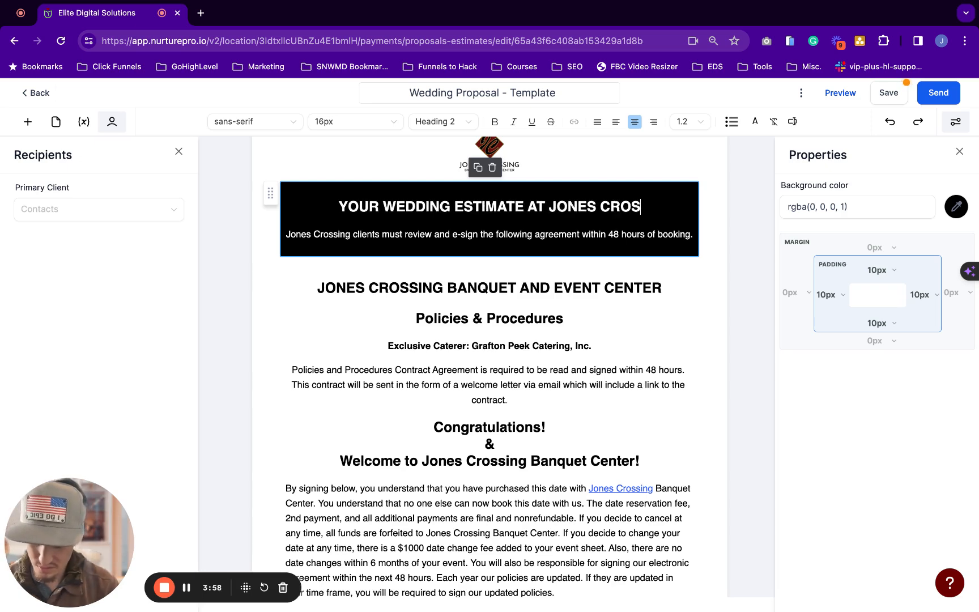
type("SING")
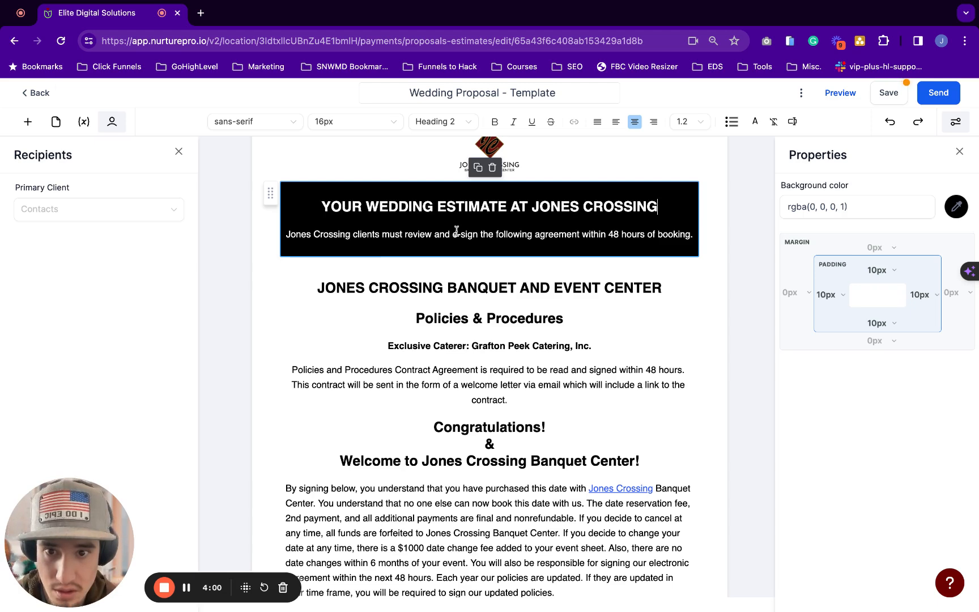
double_click(498, 235)
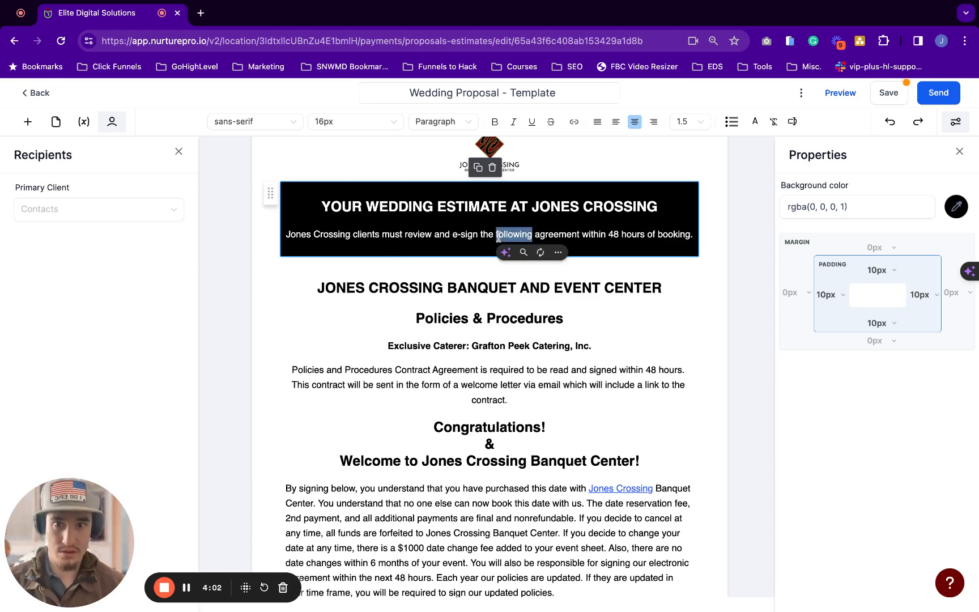
triple_click(498, 235)
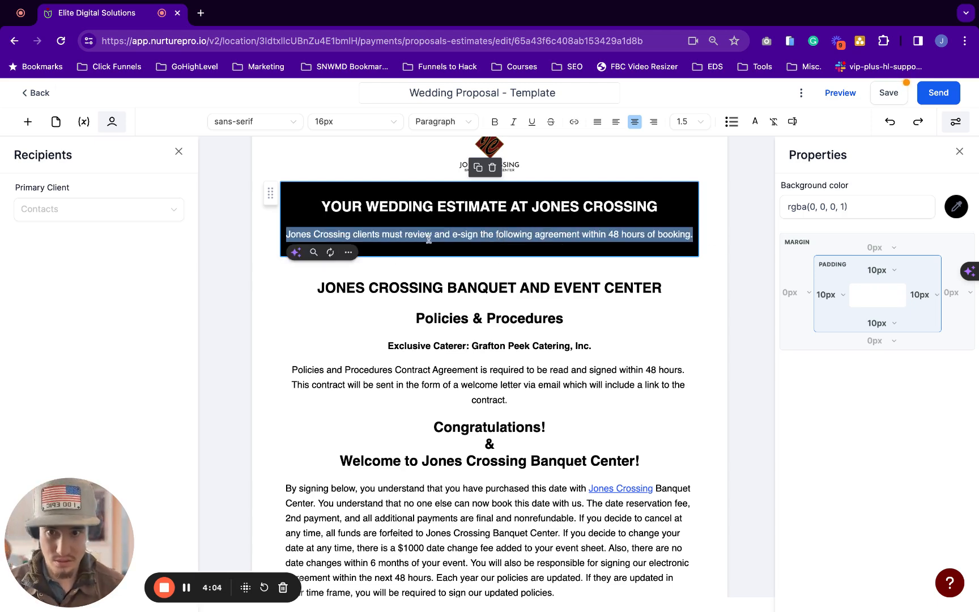
Select all the Policies & Procedures text and delete it
scroll(429, 238, "down", 2)
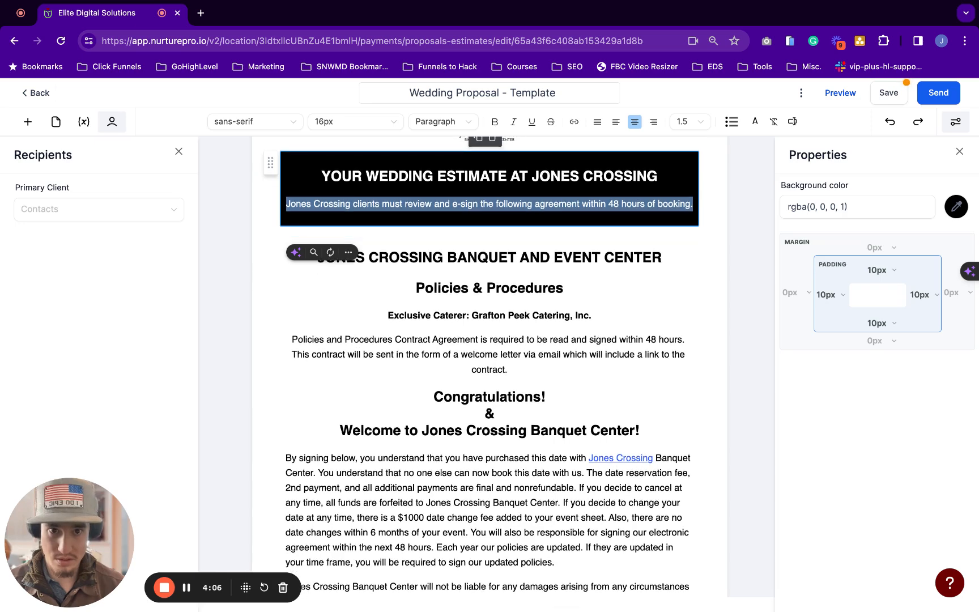
left_click(535, 289)
scroll(535, 288, "down", 2)
left_click(416, 233)
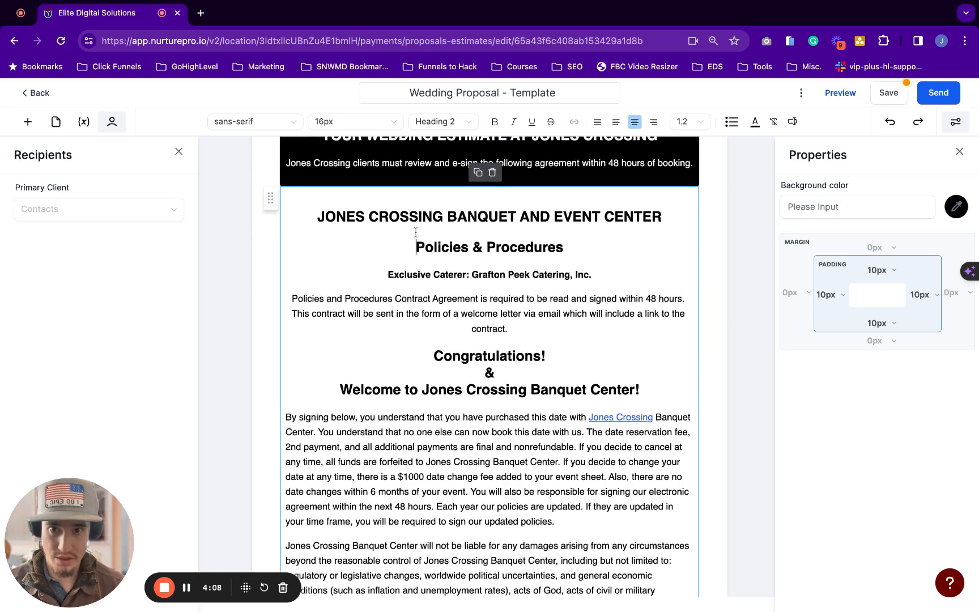
triple_click(416, 232)
scroll(417, 232, "down", 12)
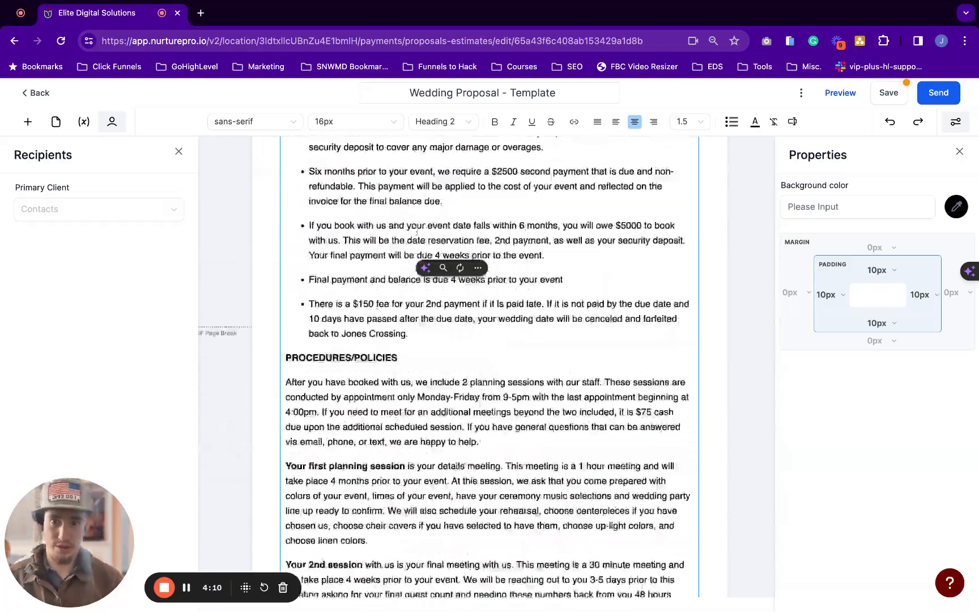
scroll(417, 232, "down", 20)
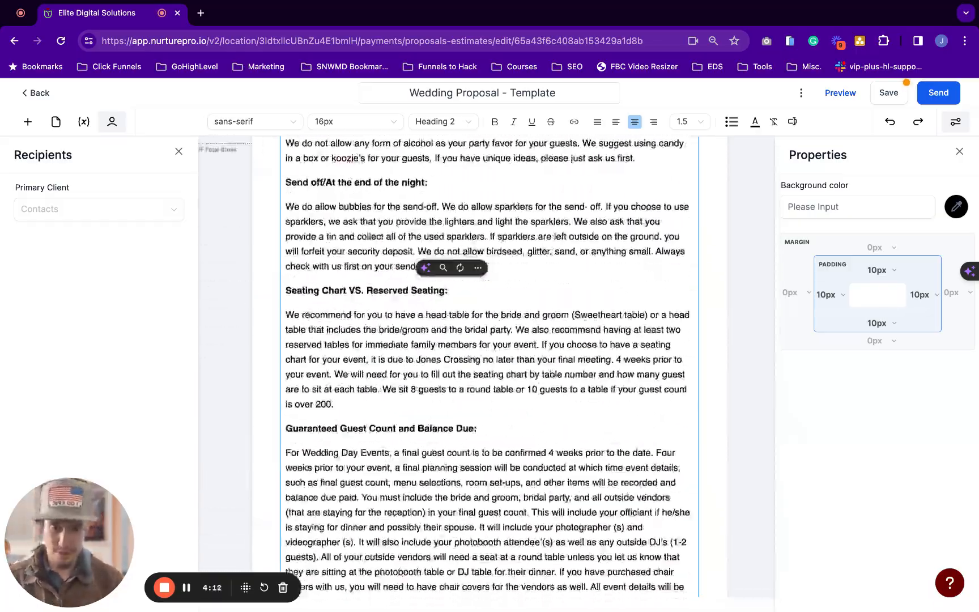
scroll(515, 246, "down", 15)
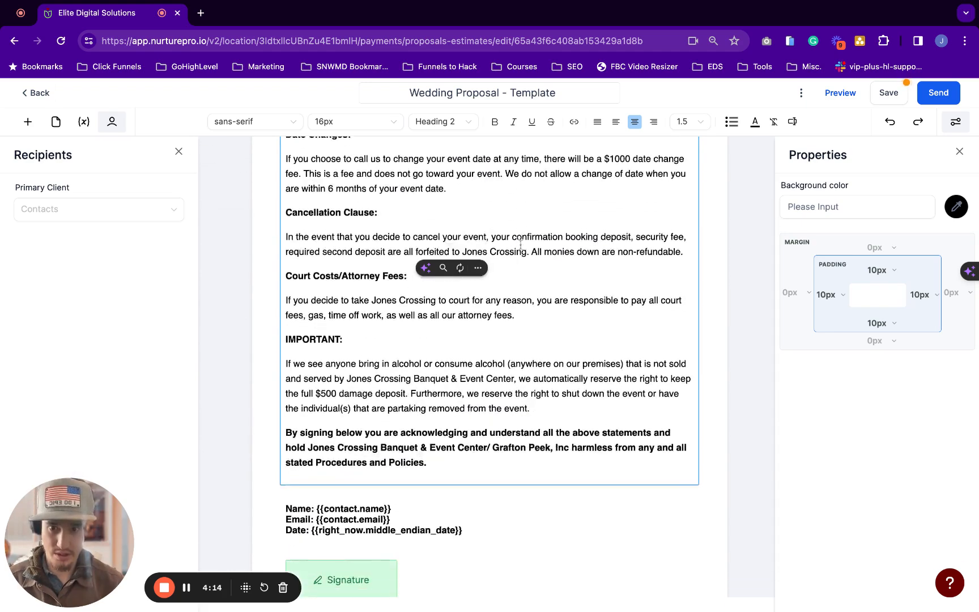
left_click(489, 275)
key("ctrl+a")
key("BackSpace")
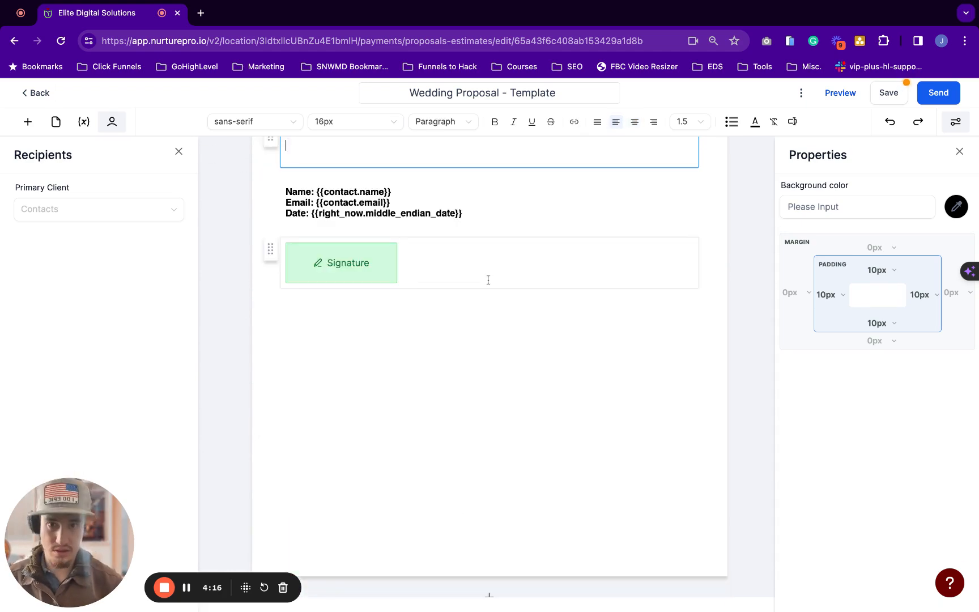
Close the Recipients sidebar and return to the top of the document
scroll(489, 280, "up", 4)
left_click(346, 217)
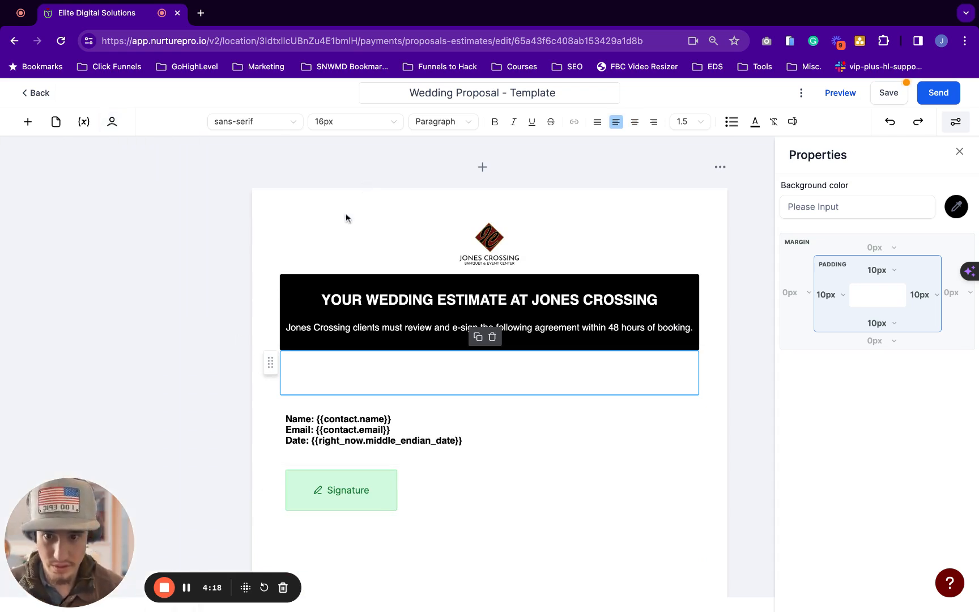
scroll(347, 217, "down", 2)
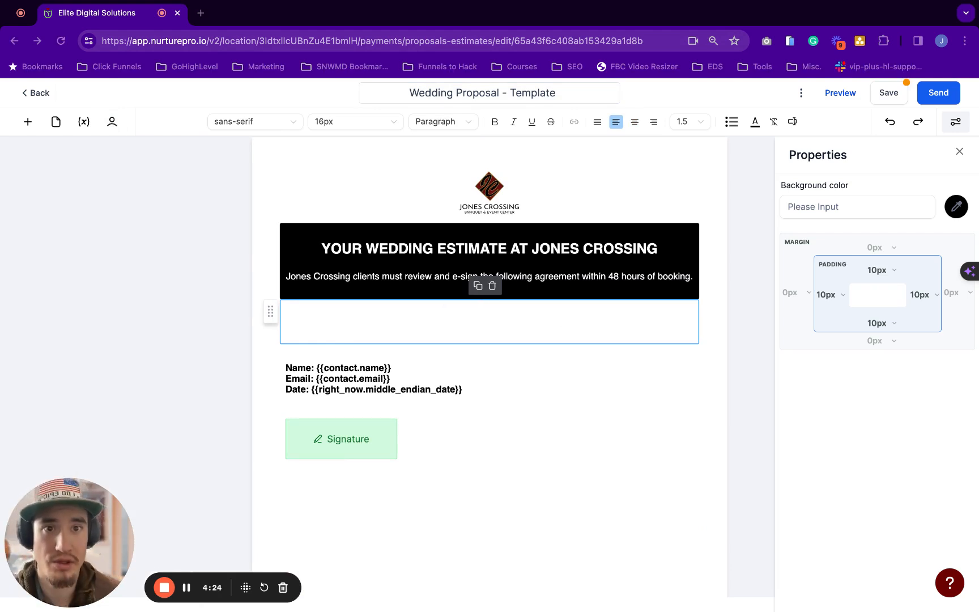
scroll(436, 283, "up", 2)
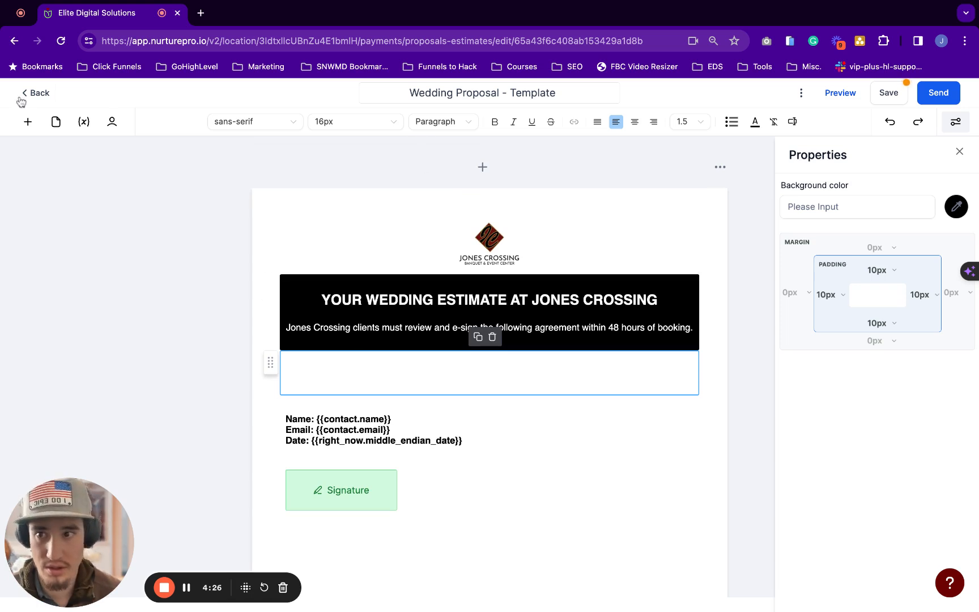
Insert a table and paste the Client/Organization and Booking Contact details into its top cells
left_click(27, 121)
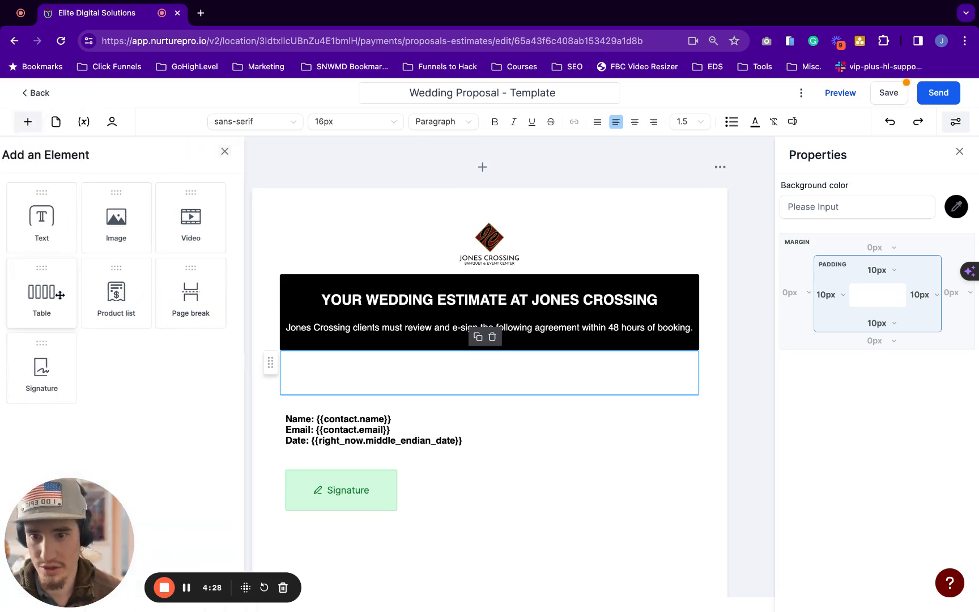
left_click_drag(60, 295, 425, 375)
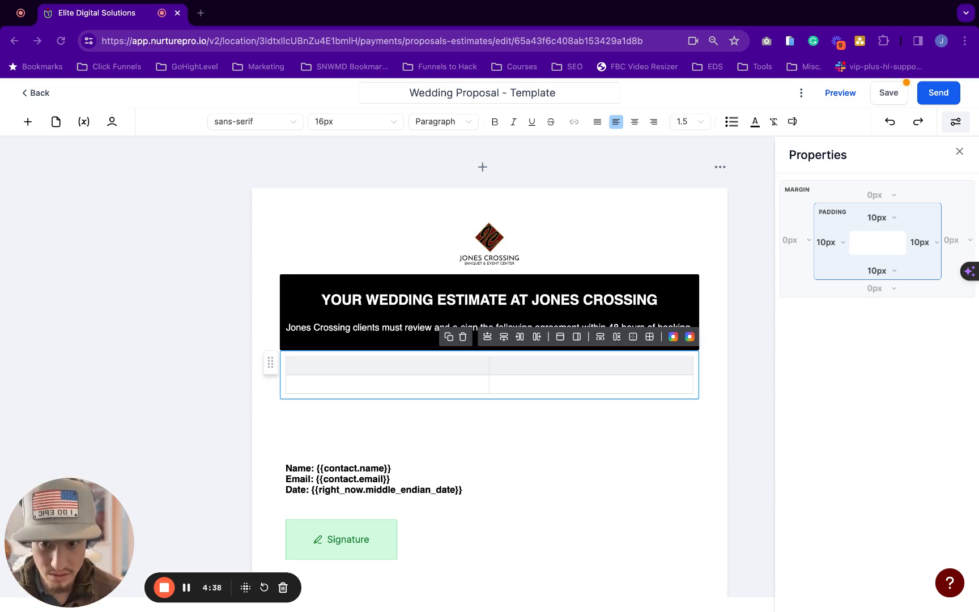
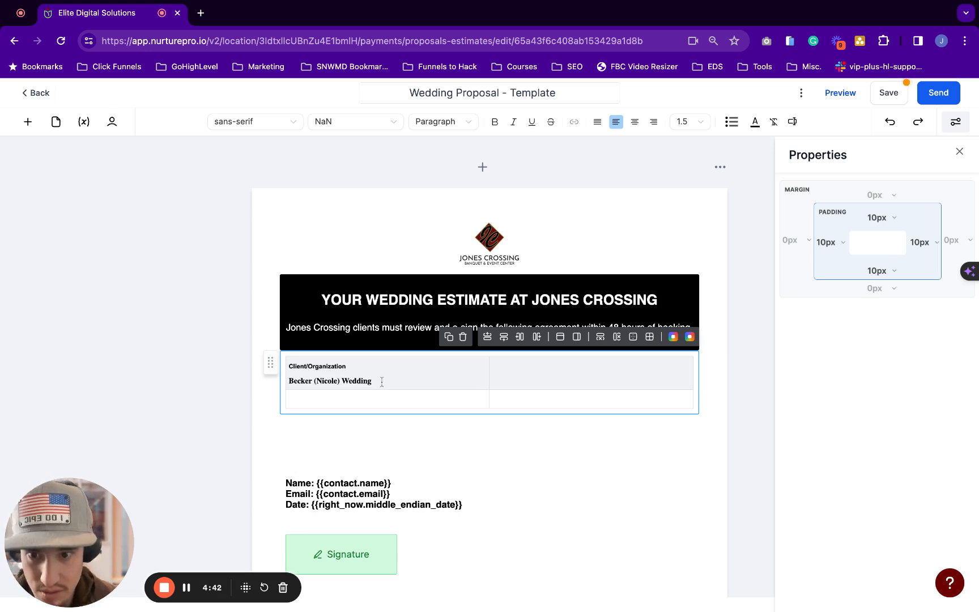
key("super+Tab")
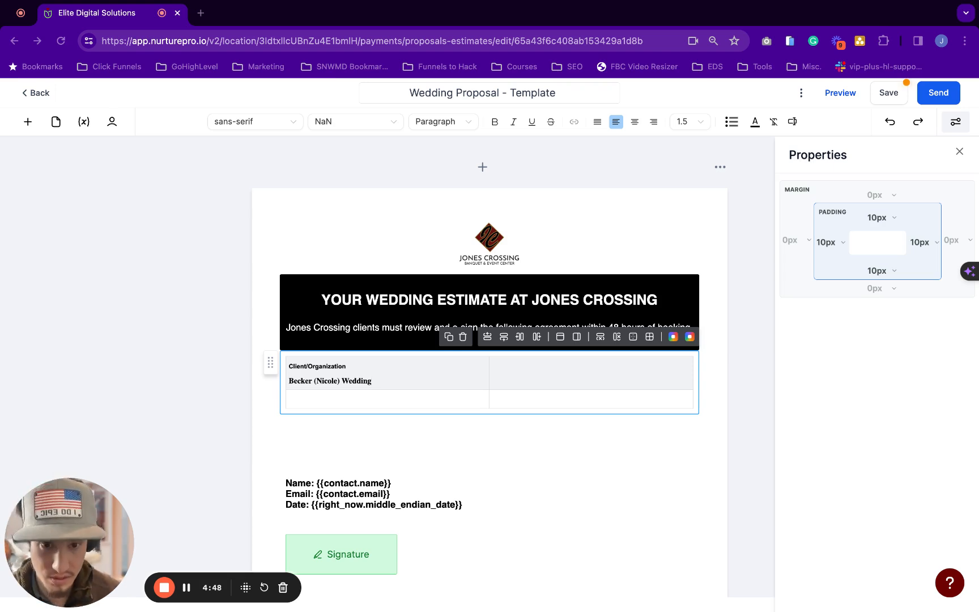
left_click(494, 366)
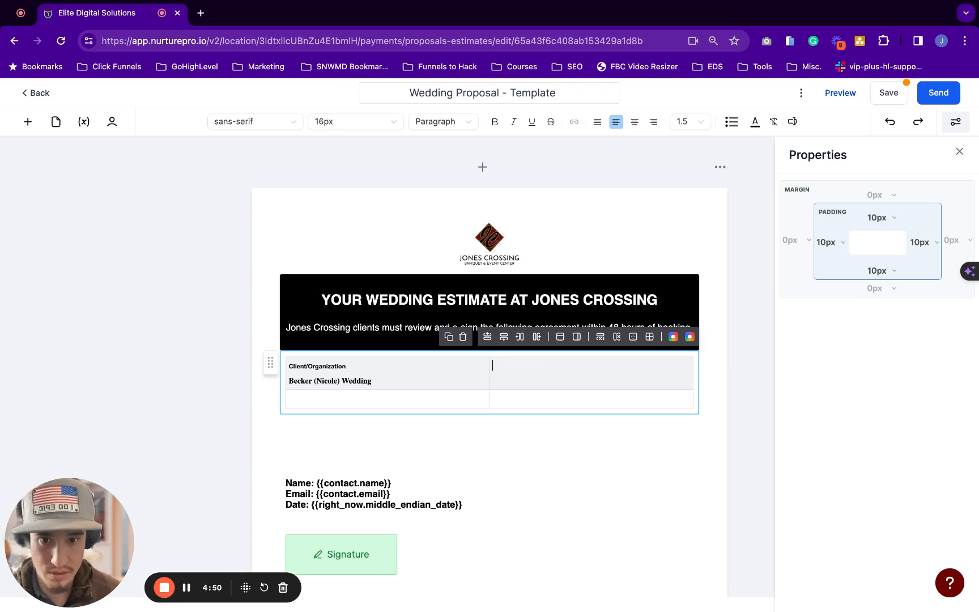
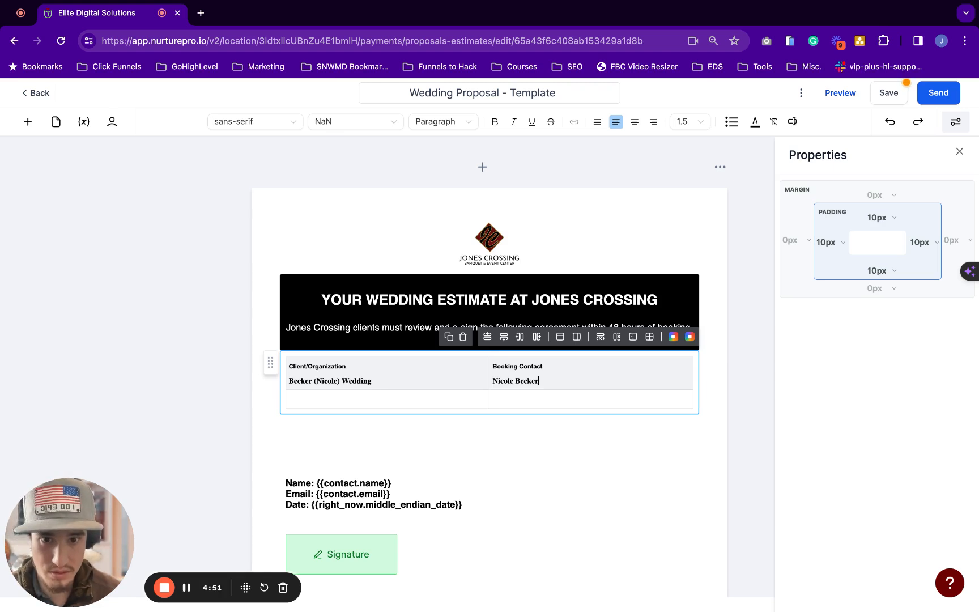
left_click(302, 400)
scroll(302, 400, "down", 1)
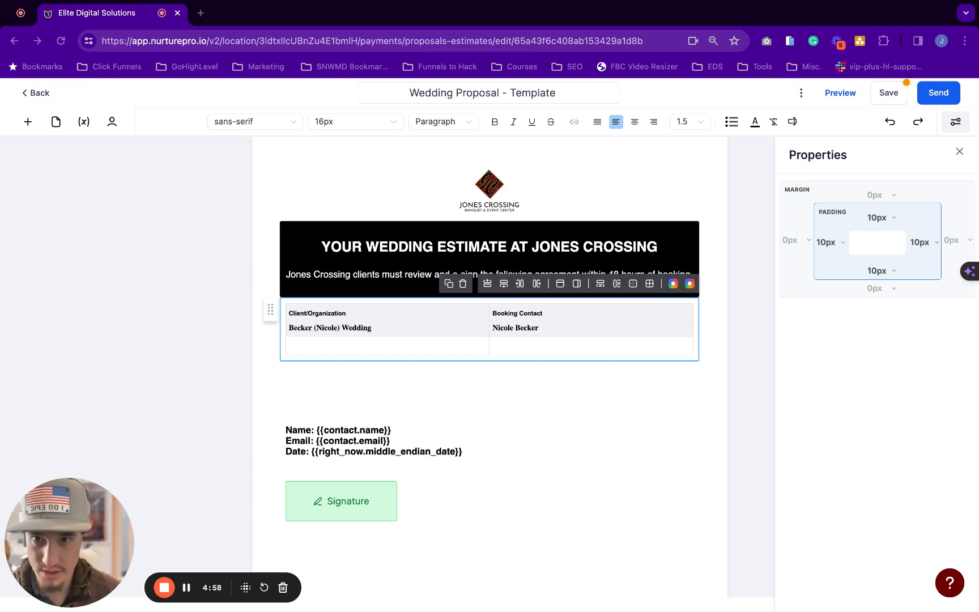
Paste 'Address' as plain text in the second row and merge that row into one cell
key("super+Tab")
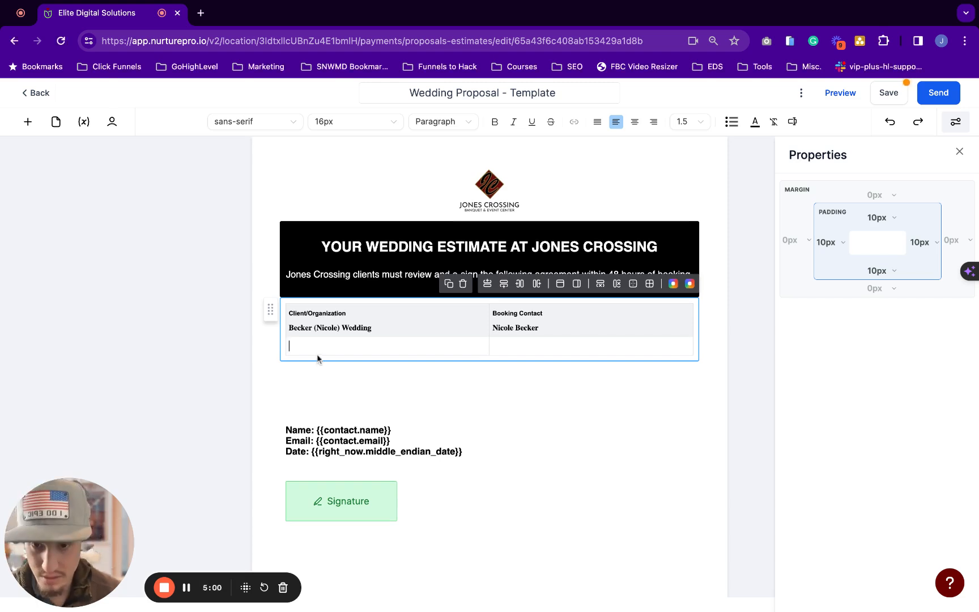
type("Address")
key("super+z")
type("Address")
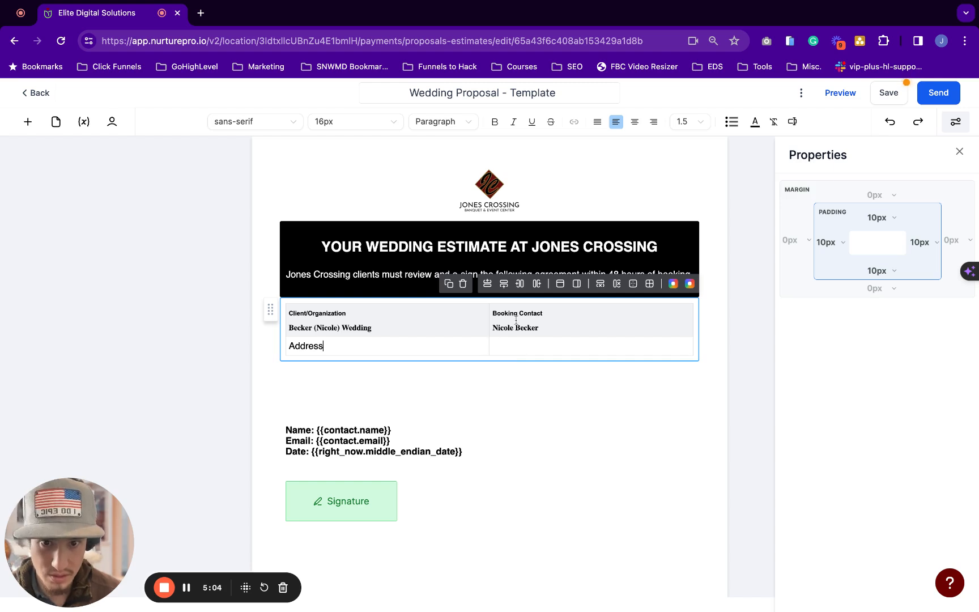
left_click(531, 349)
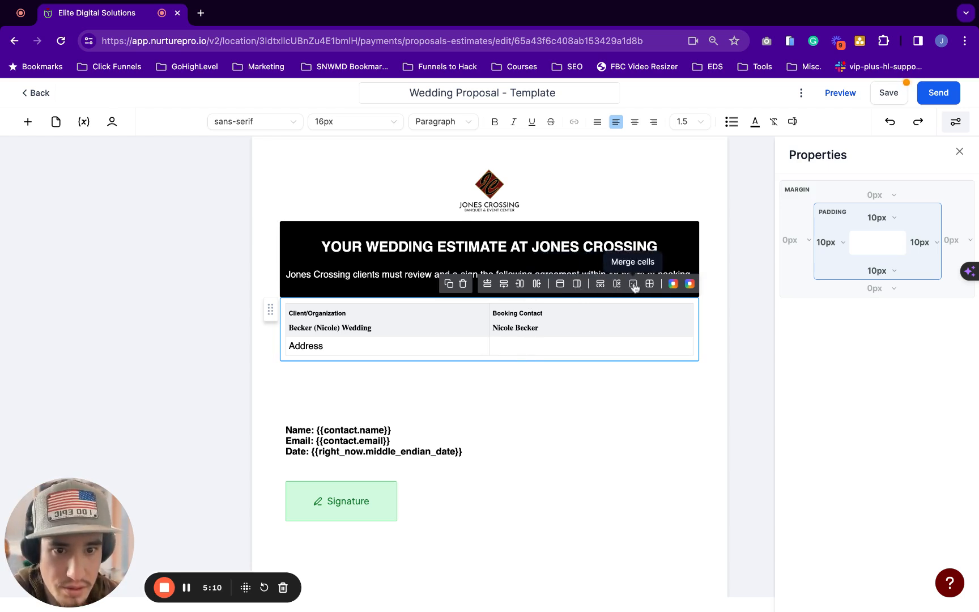
left_click(446, 345, "shift")
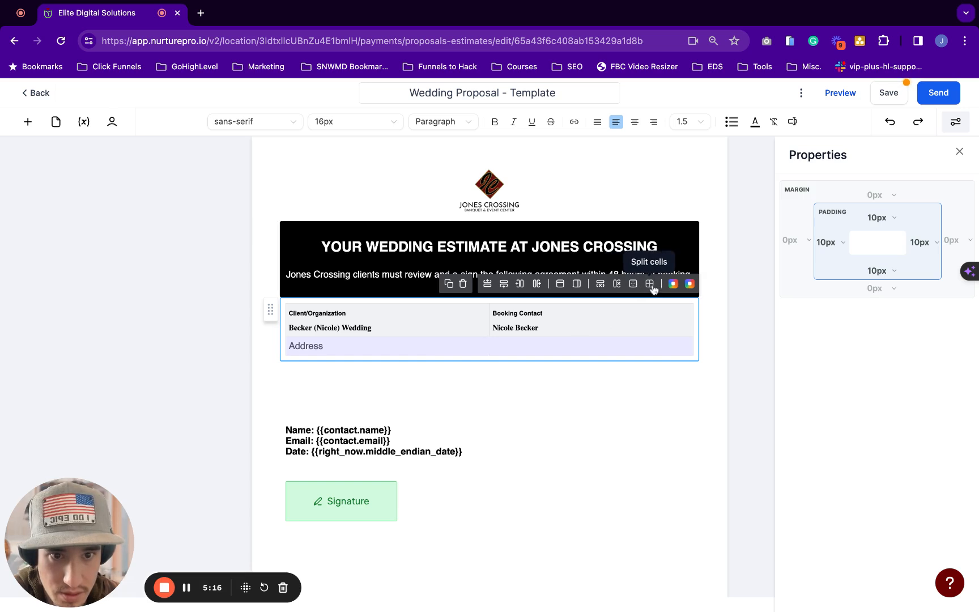
left_click(540, 415)
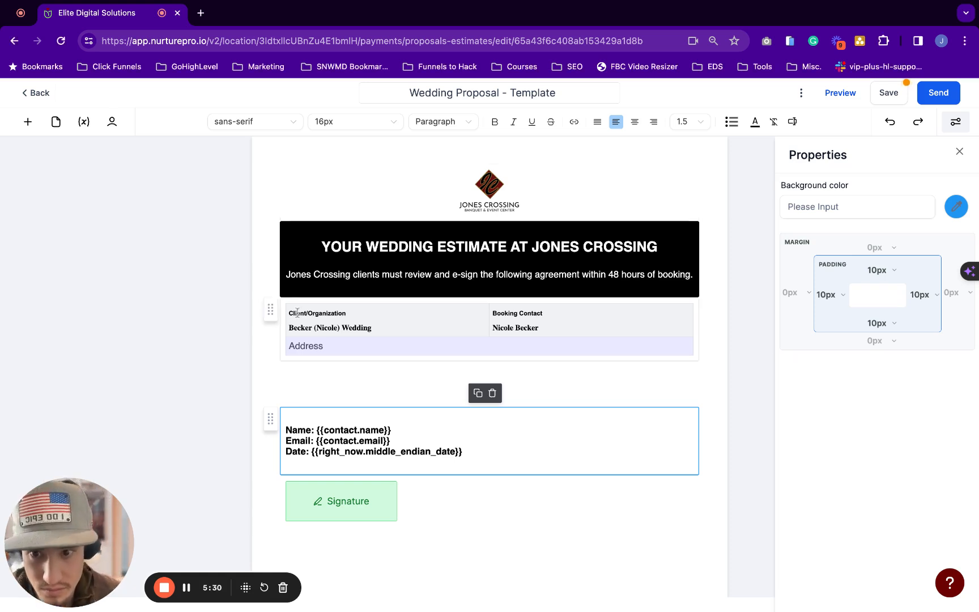
Duplicate the client details table
left_click(404, 327)
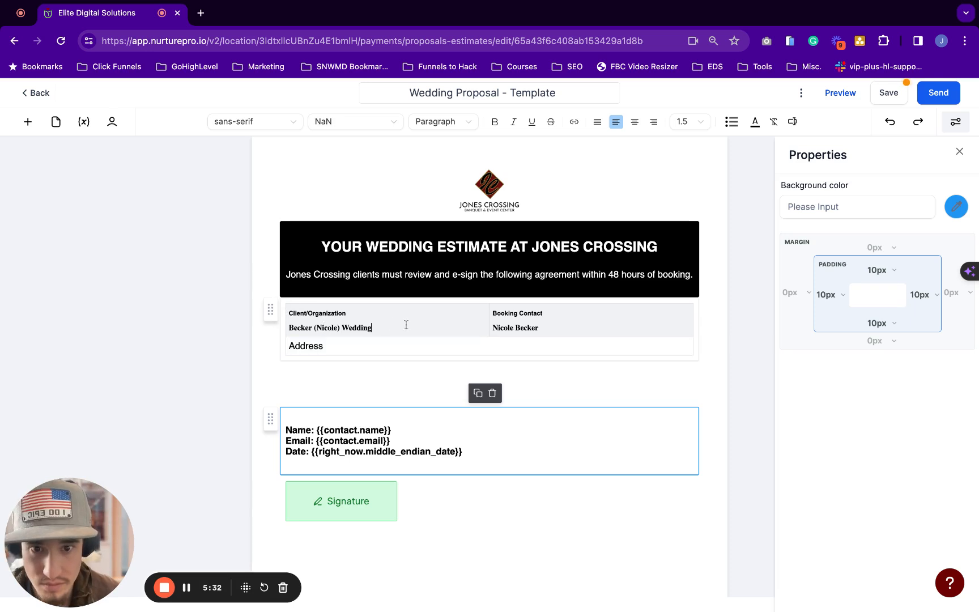
left_click(449, 283)
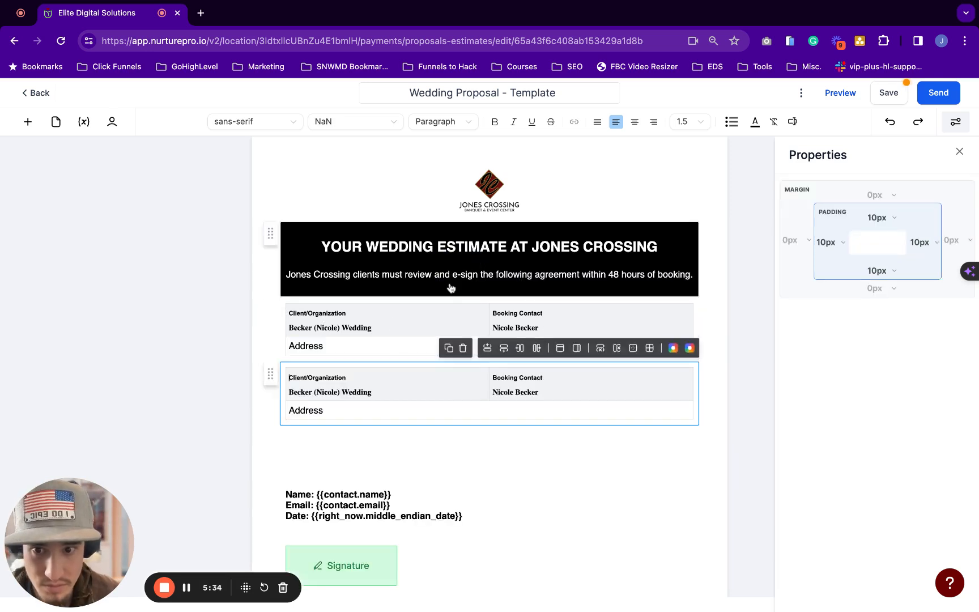
scroll(343, 395, "down", 2)
scroll(344, 368, "down", 1)
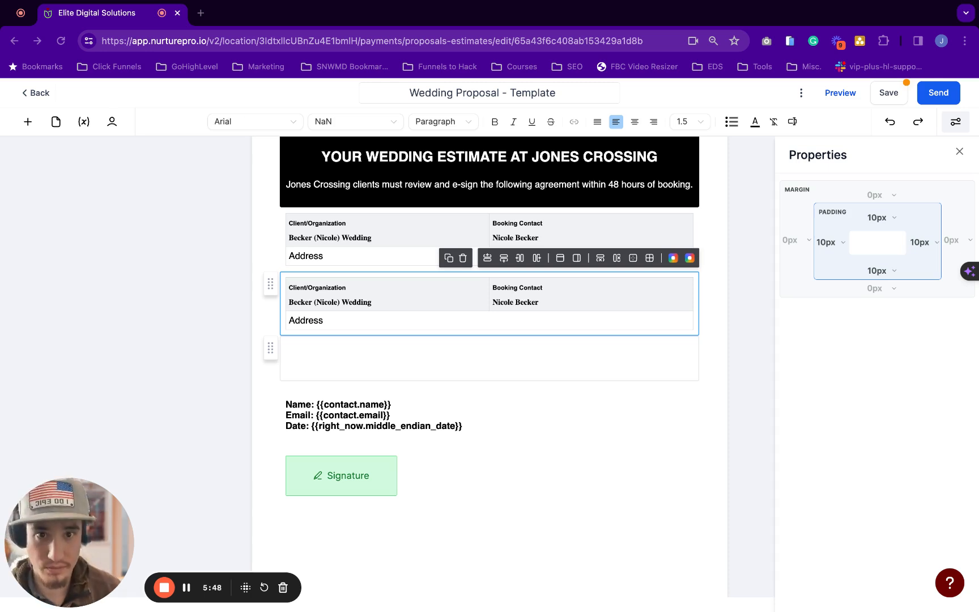
key("BackSpace")
Paste the Booking Email table over the copy and correct the email address ending
left_click(371, 297)
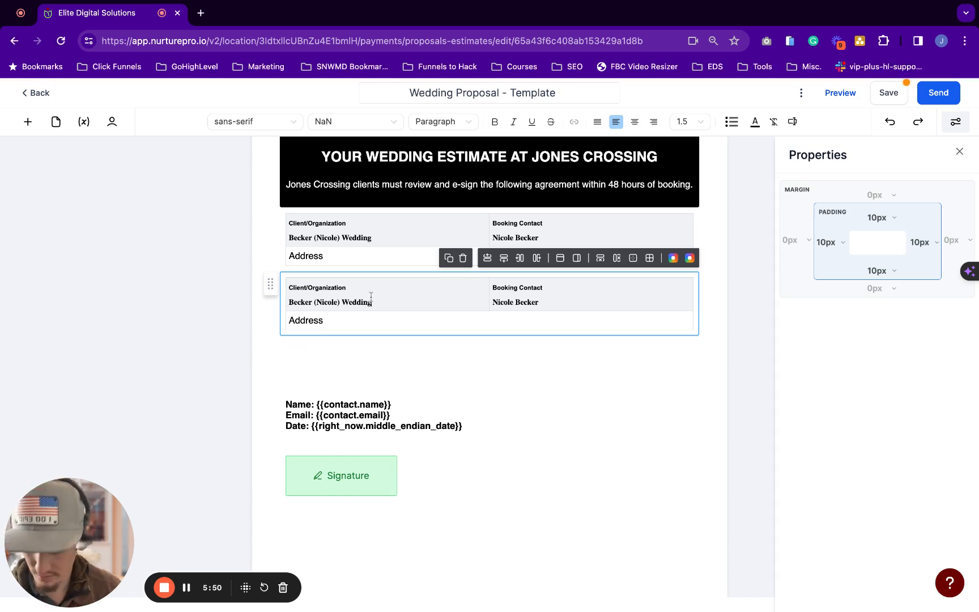
key("ctrl+a")
key("ctrl+v")
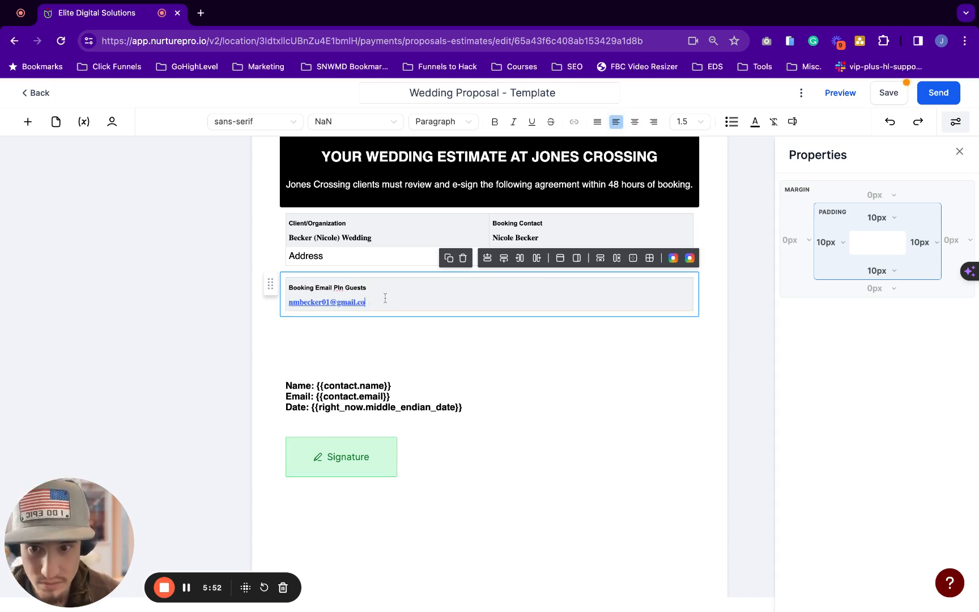
type("m")
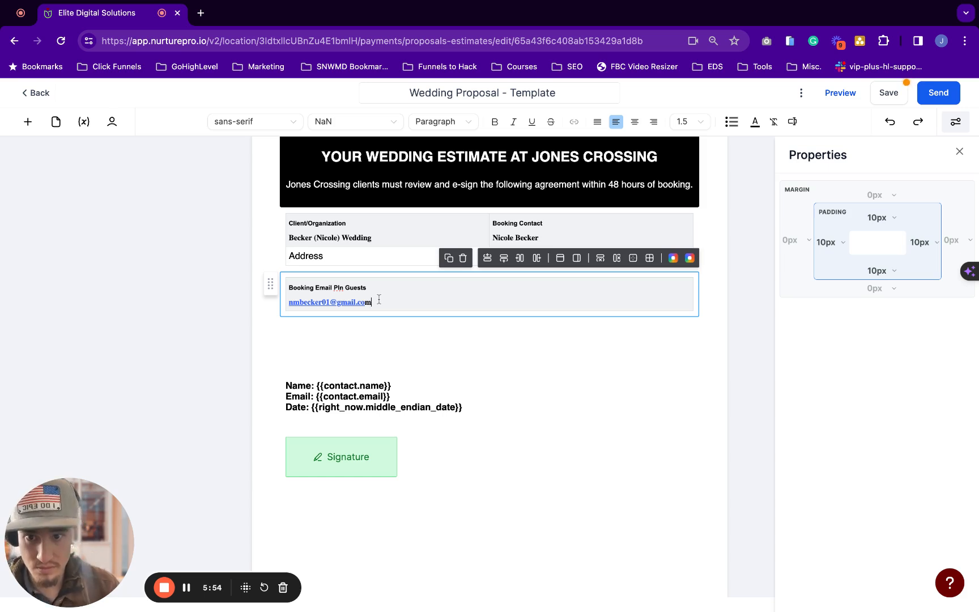
key("Left")
key("Left")
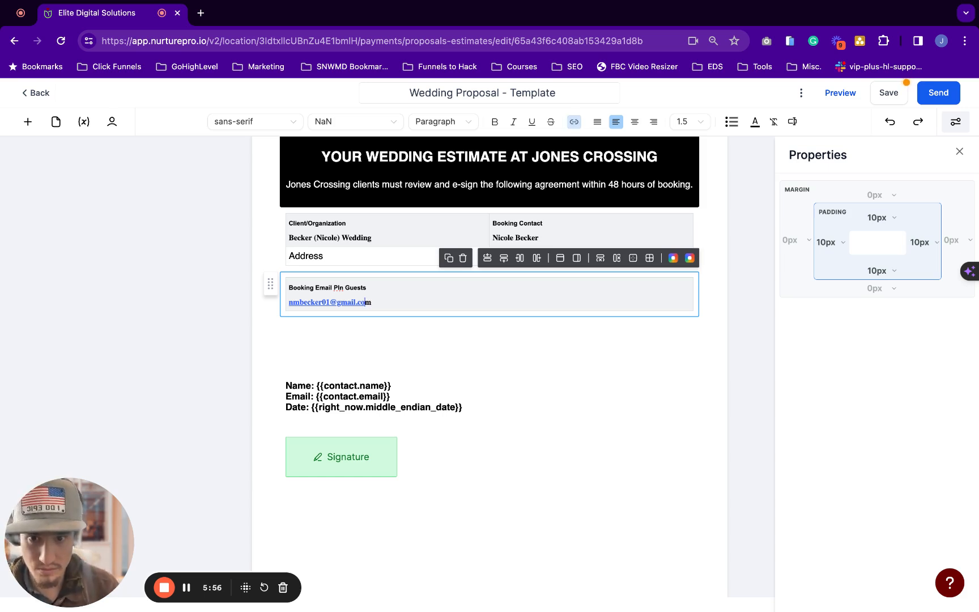
type("om")
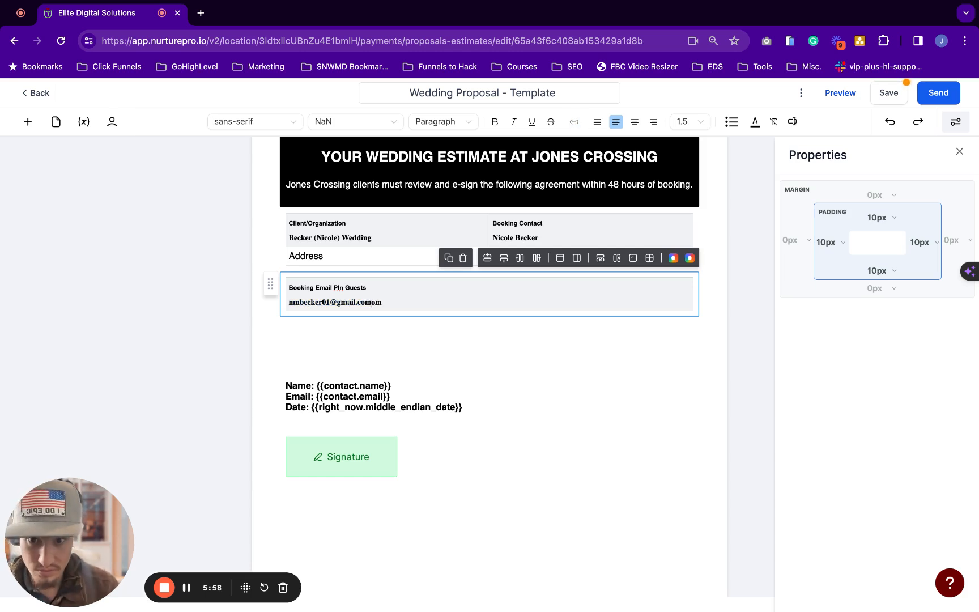
key("BackSpace")
key("BackSpace")
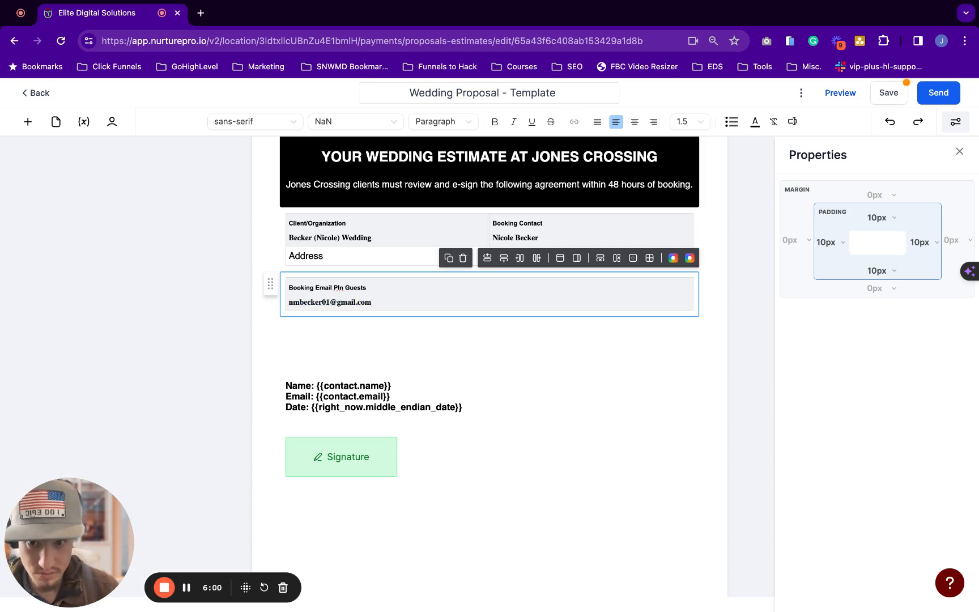
key("Return")
left_click(406, 332)
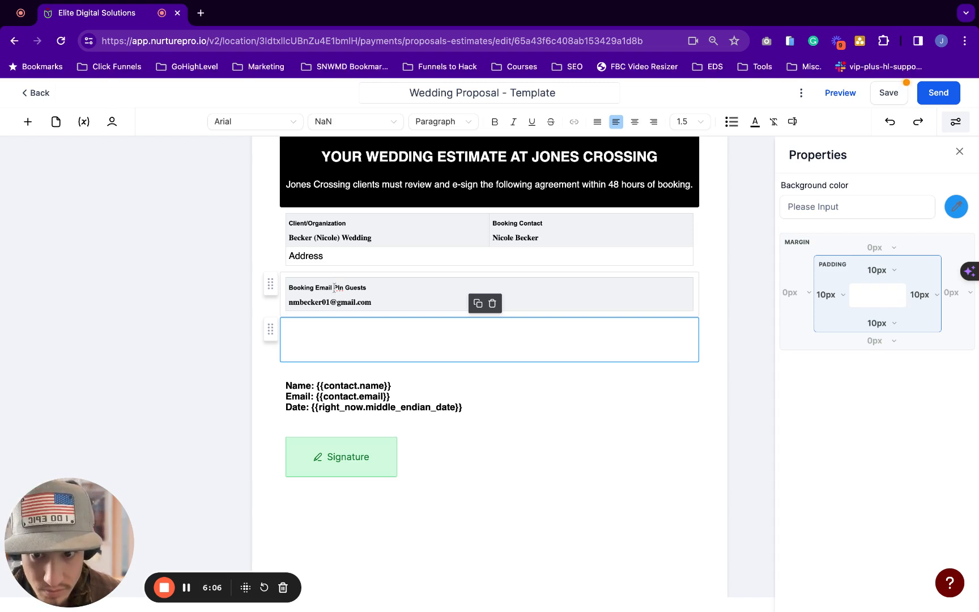
left_click_drag(333, 287, 397, 288)
key("super+c")
Add Pln Guests and Proposal # columns beside the Booking Email heading
key("BackSpace")
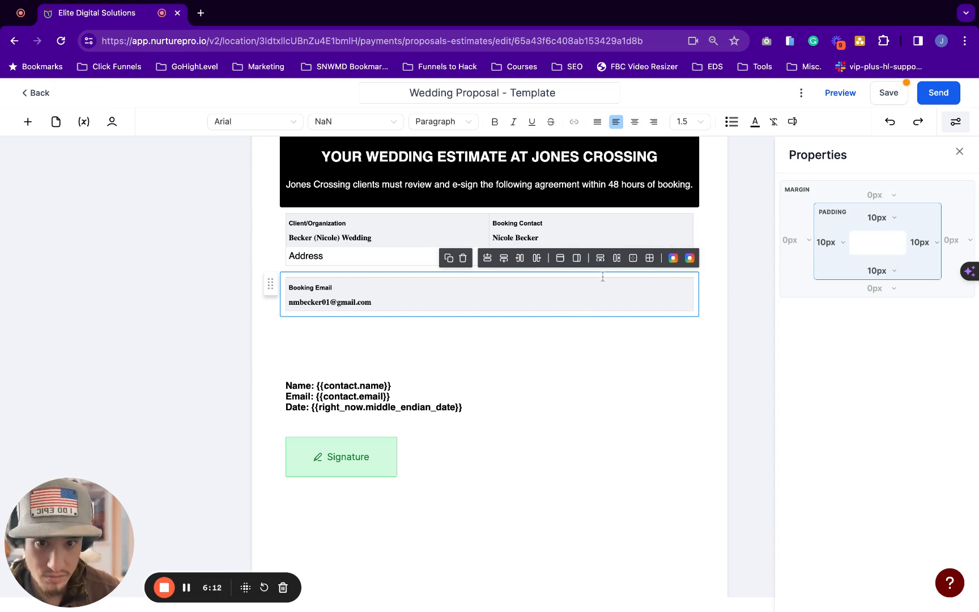
left_click(570, 297)
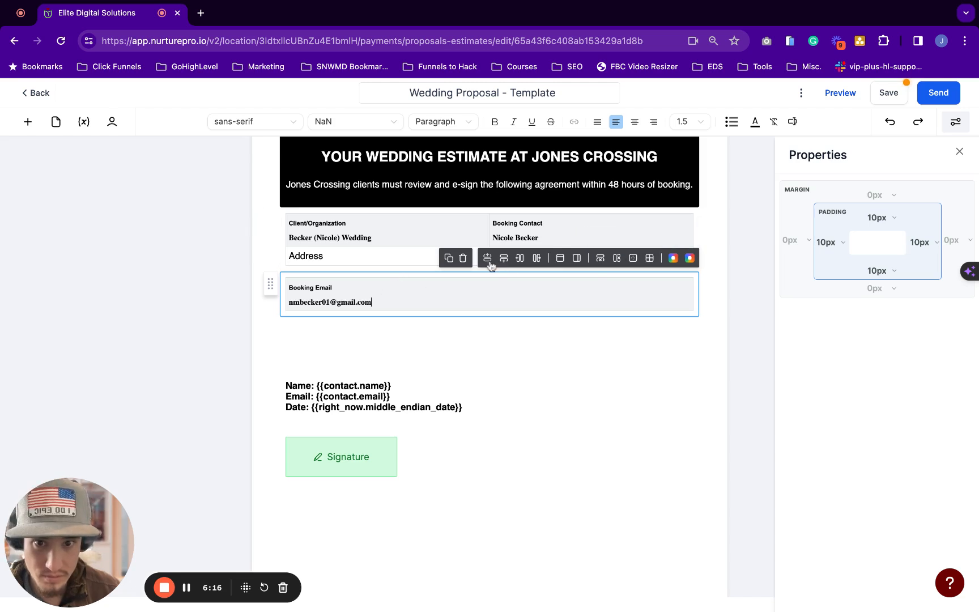
left_click(536, 259)
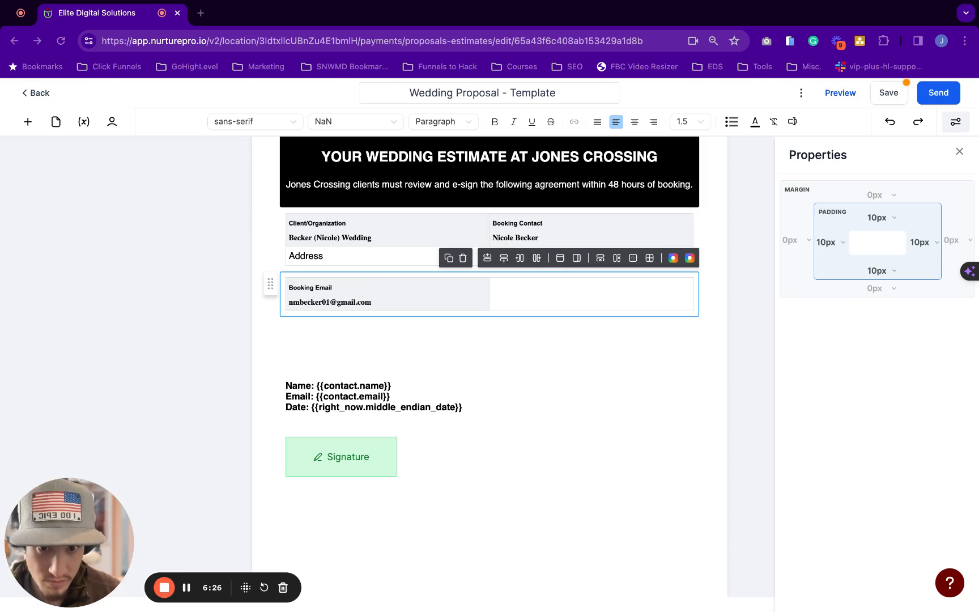
left_click(510, 289)
key("super+v")
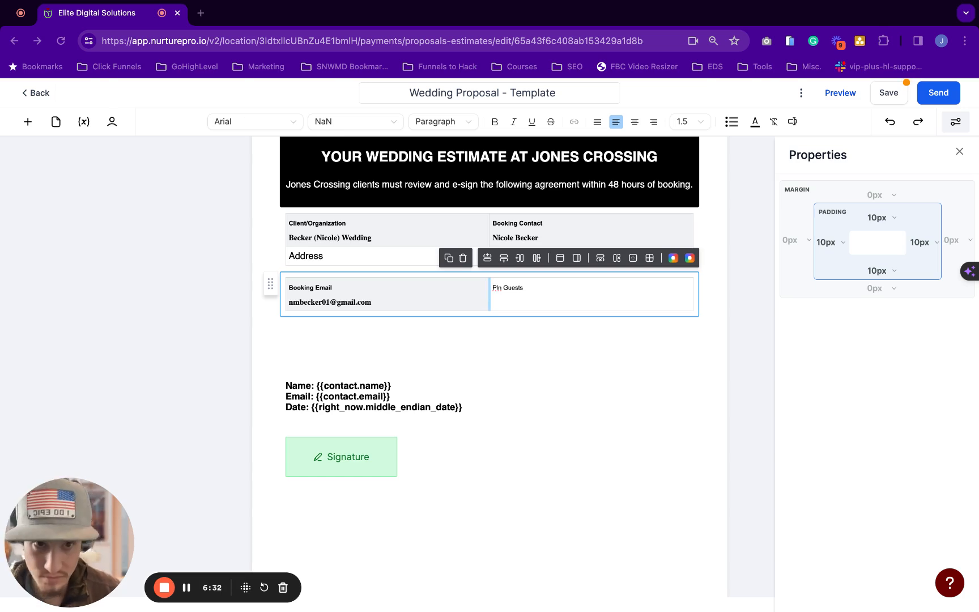
left_click(536, 258)
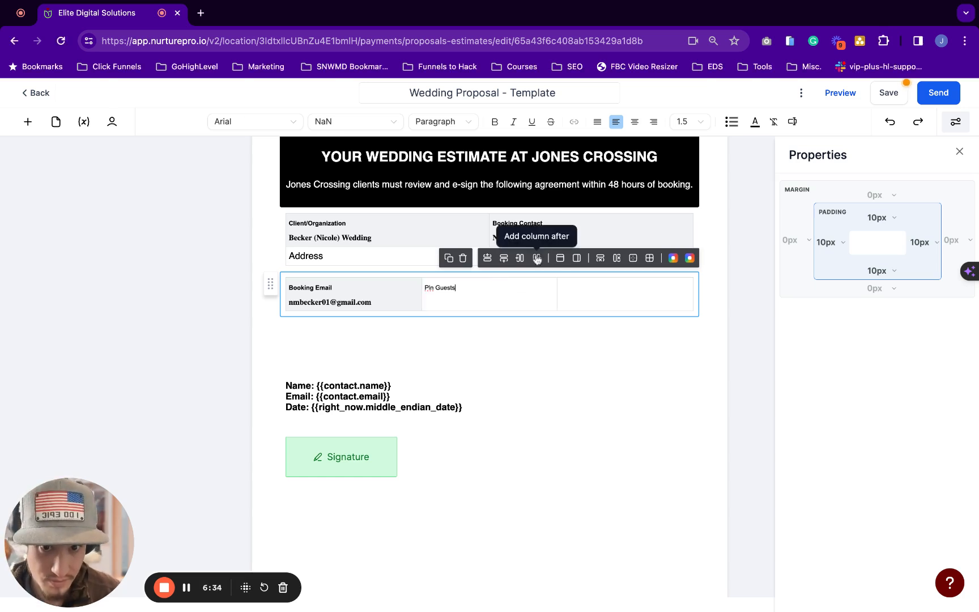
left_click(580, 288)
type("Proposal #")
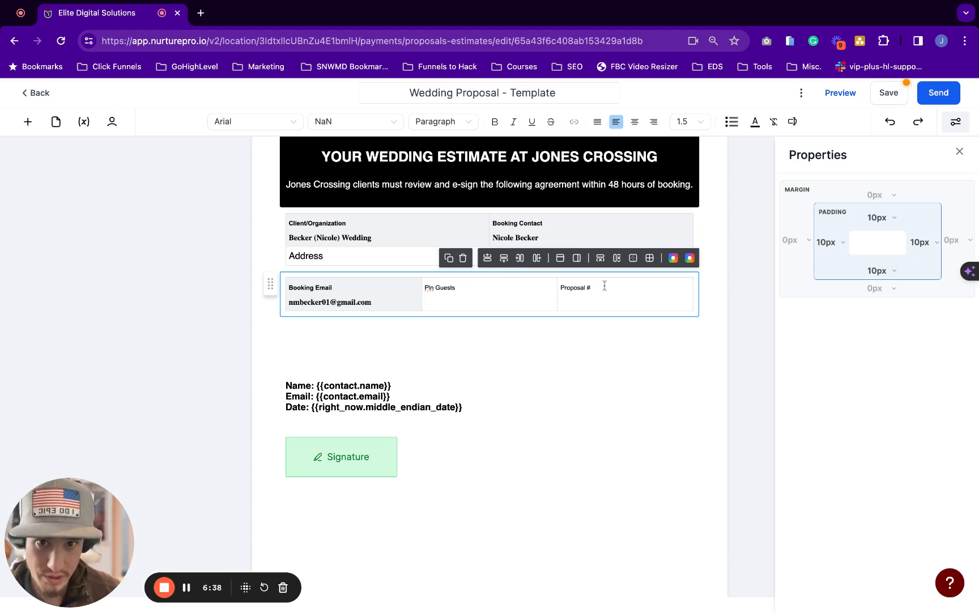
Add a second row with Event Date 4/27/2024 (Sat) and Start 06:30 pm
key("super+Tab")
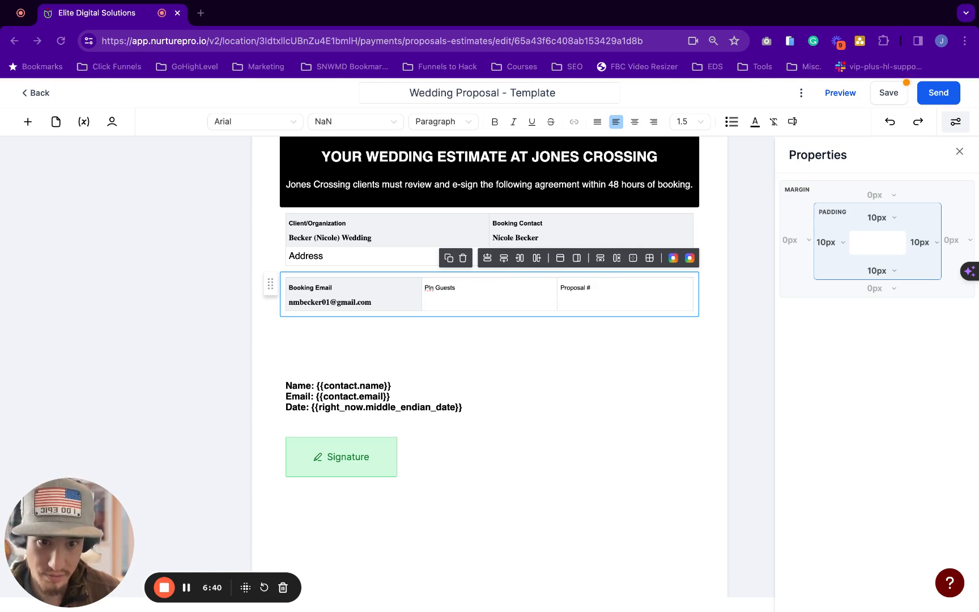
key("super+Tab")
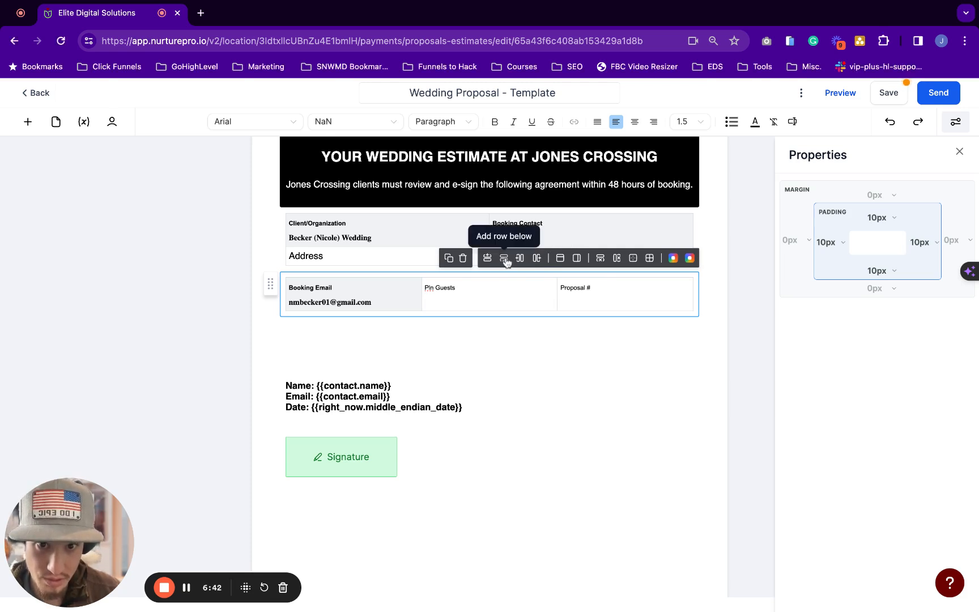
left_click(504, 258)
key("super+Tab")
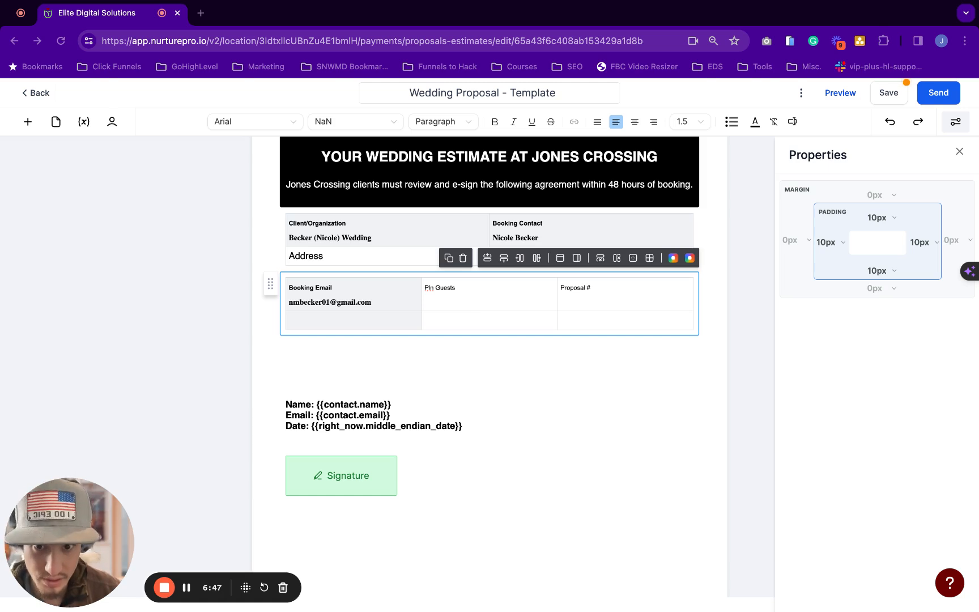
left_click(317, 320)
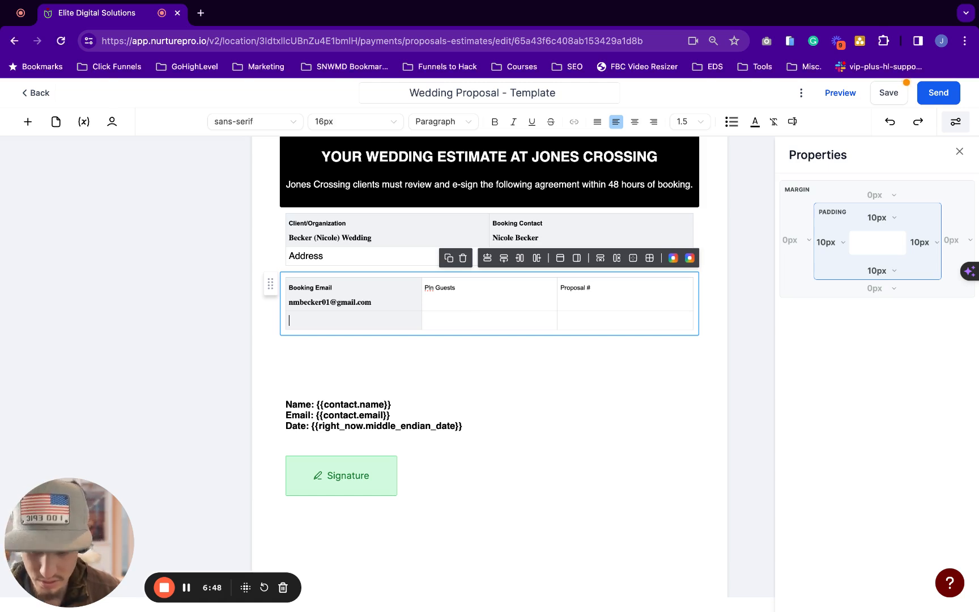
type("Event Date 4/27/2024 (Sat)")
key("super+Tab")
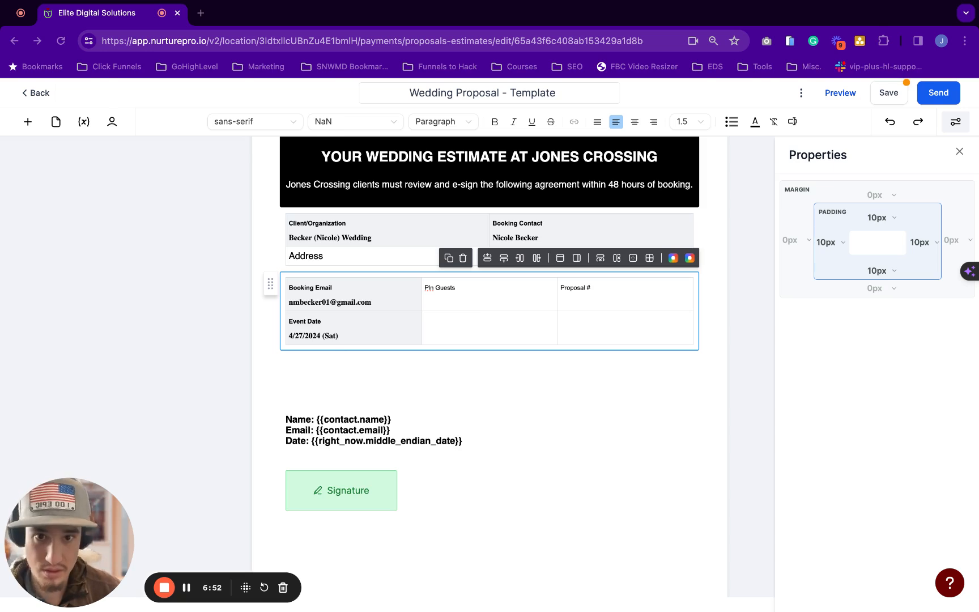
key("super+Tab")
type("Start 06:30 pm")
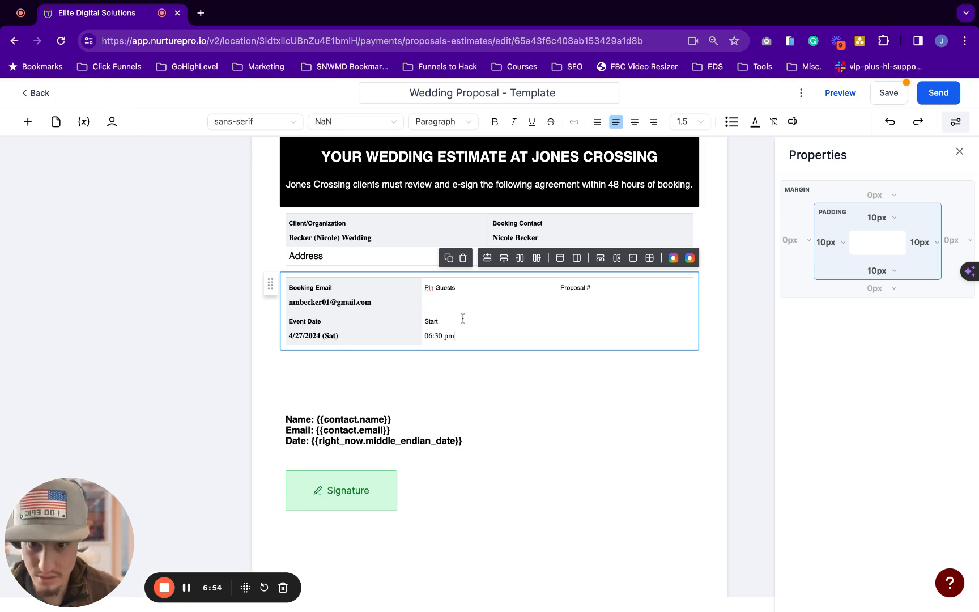
Fill the cell under Proposal # with End 11:30 pm
key("super+Tab")
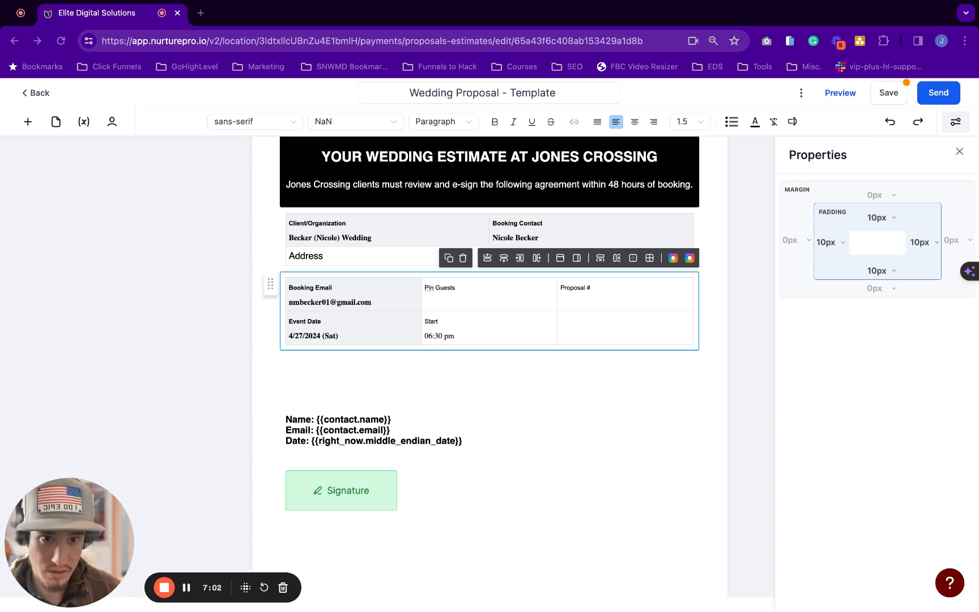
left_click(562, 322)
type("End 11:30 pm")
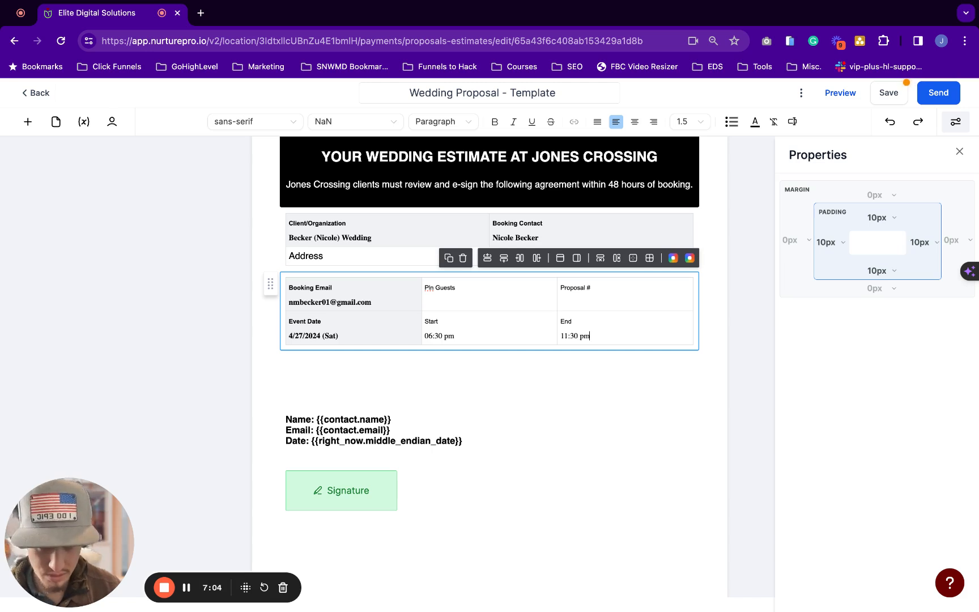
key("super+Tab")
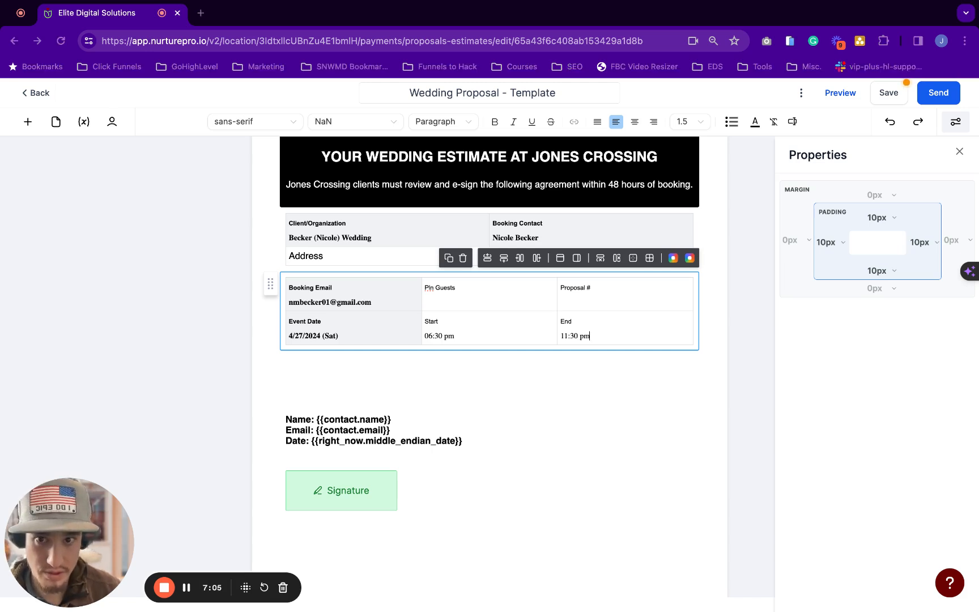
key("super+Tab")
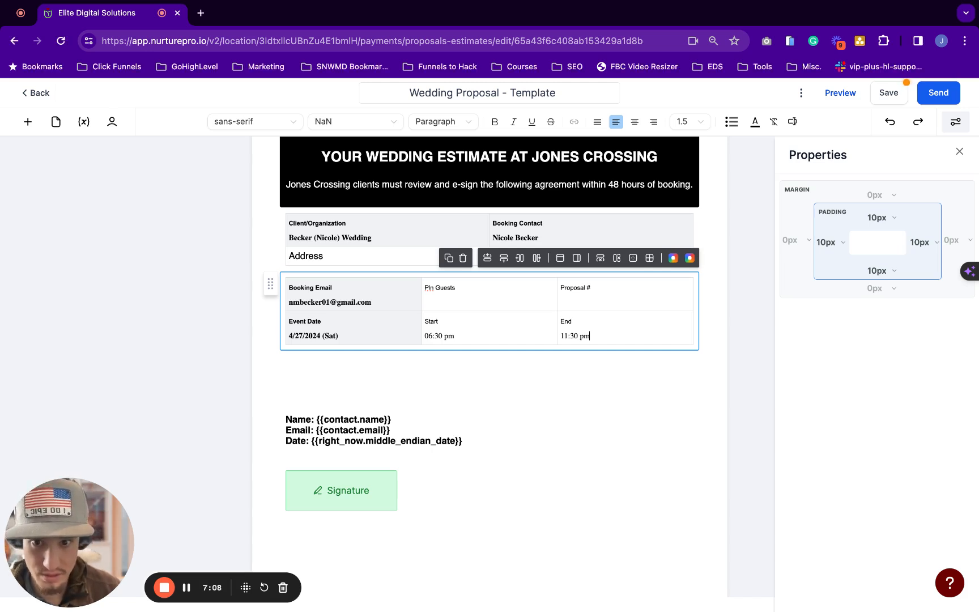
left_click(389, 292)
key("shift+Down")
key("shift+Down")
key("shift+Down")
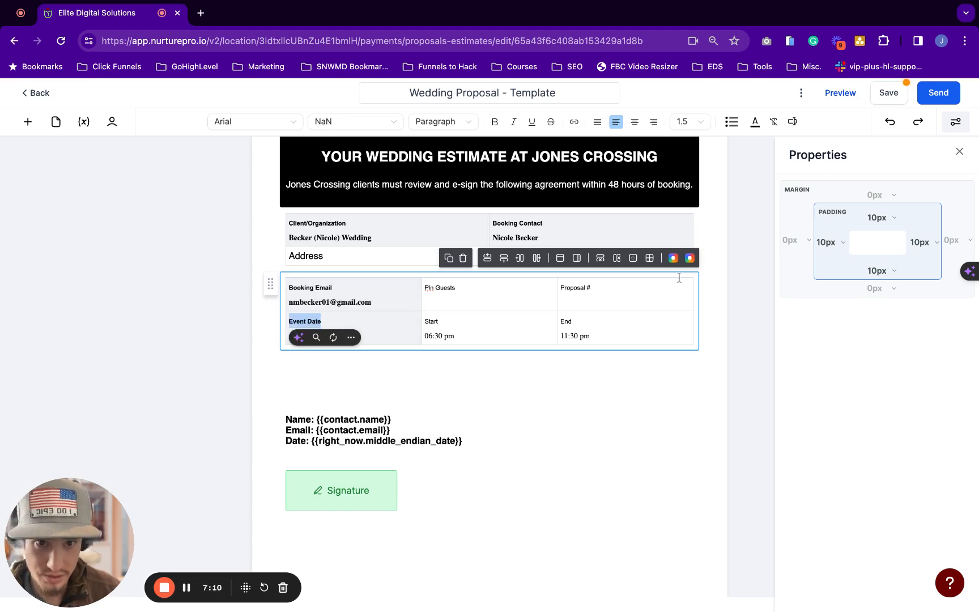
Select the left-column label cells and view their background colour options without changing them
left_click(393, 298)
key("shift+Down")
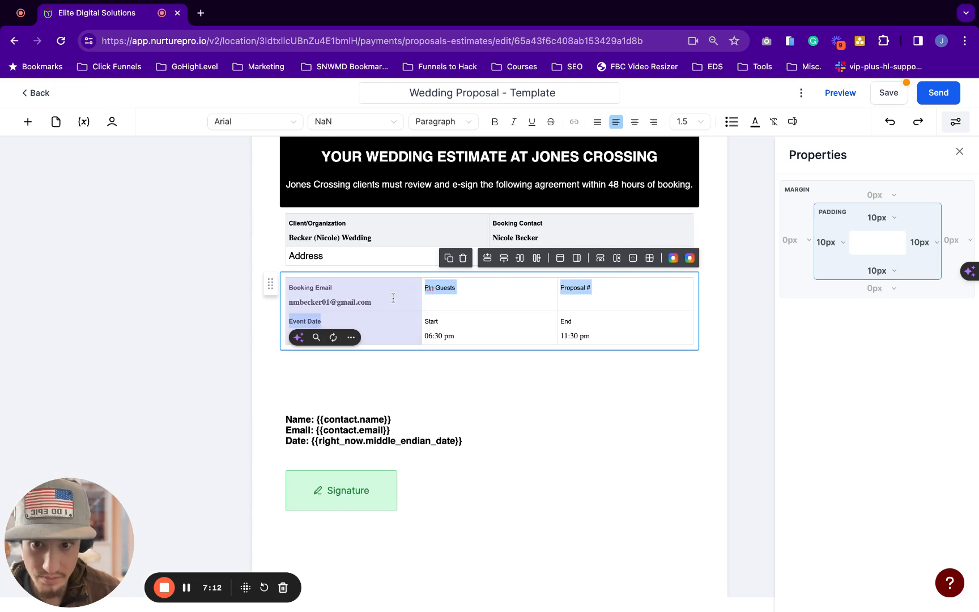
left_click(674, 259)
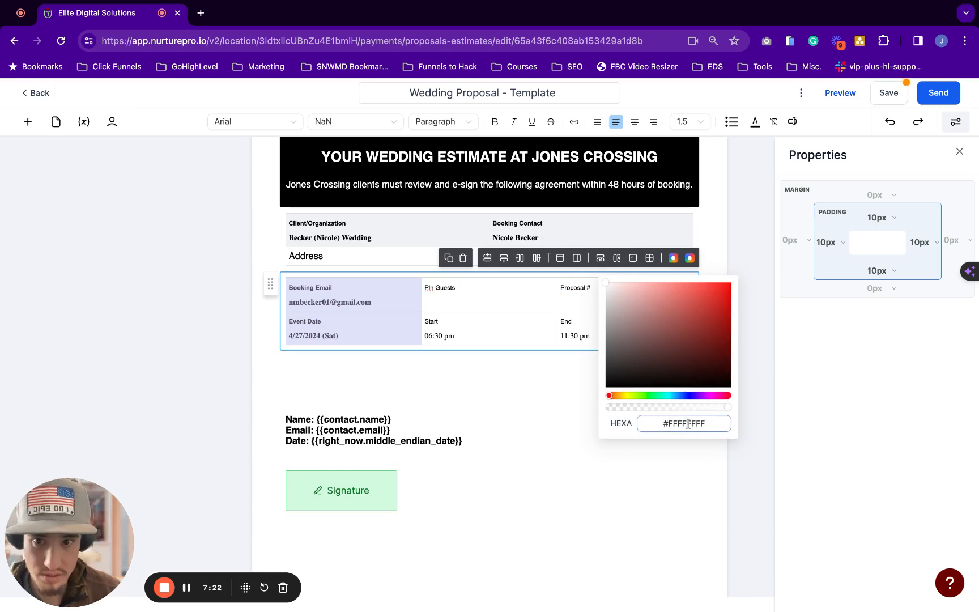
left_click(551, 380)
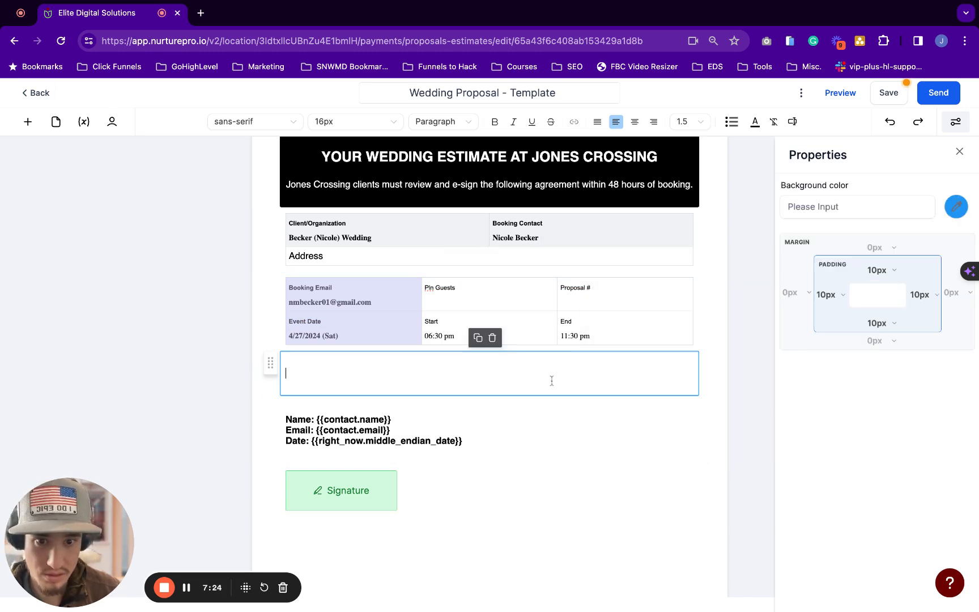
left_click(445, 262)
left_click(482, 332)
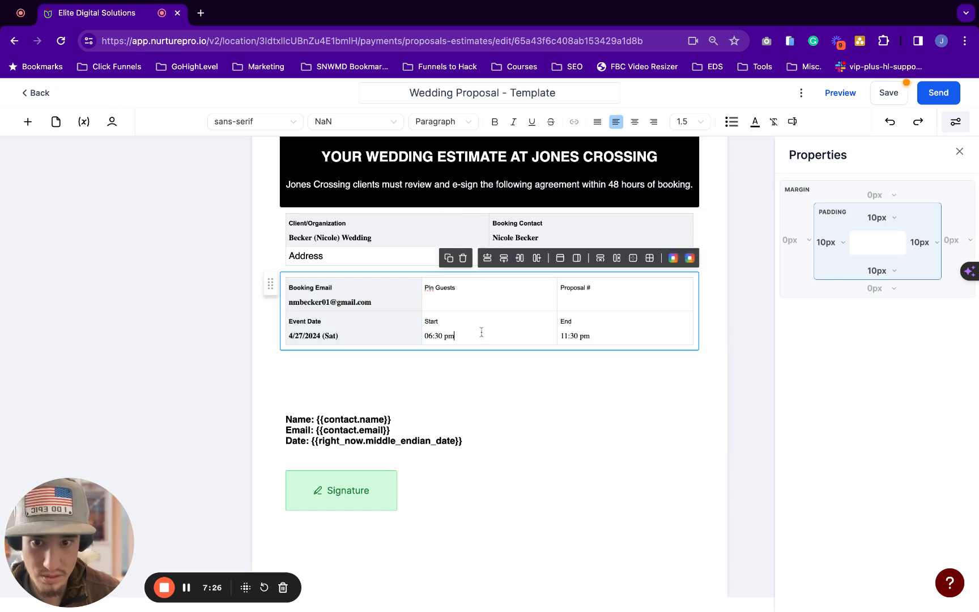
Set the booking table's background colour to full opacity and select the left-column cells through Booking Email
left_click(386, 319)
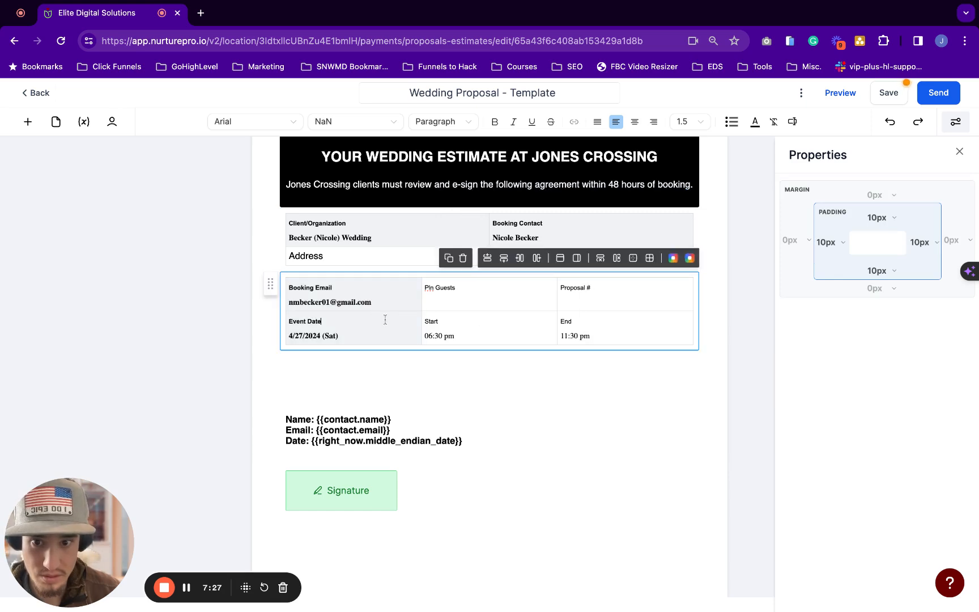
left_click(673, 258)
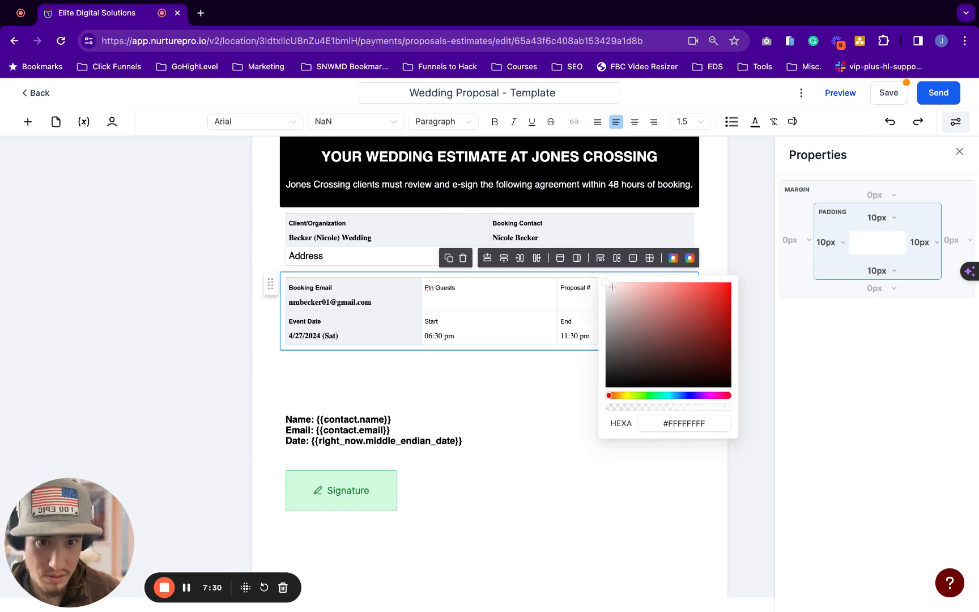
left_click(728, 407)
left_click(719, 424)
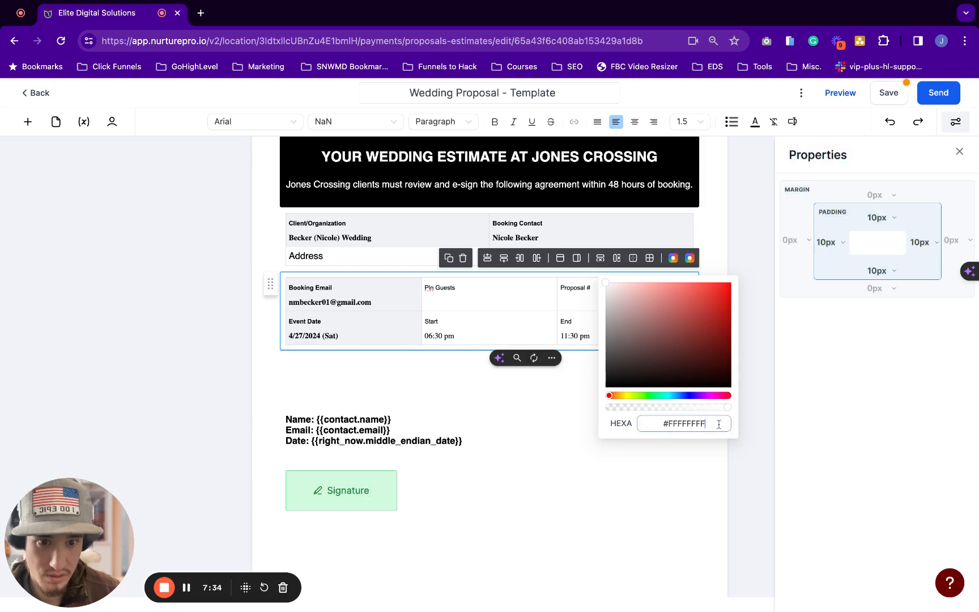
left_click(487, 388)
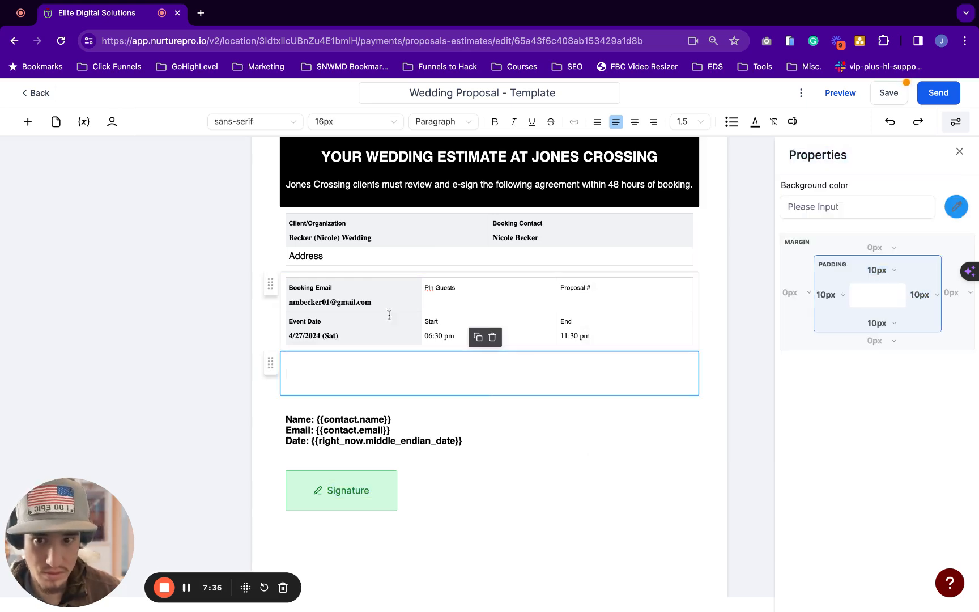
left_click(385, 326)
left_click(388, 329)
mouse_move(403, 326)
left_mouse_down()
mouse_move(409, 293)
mouse_move(408, 326)
left_mouse_up()
left_click(185, 588)
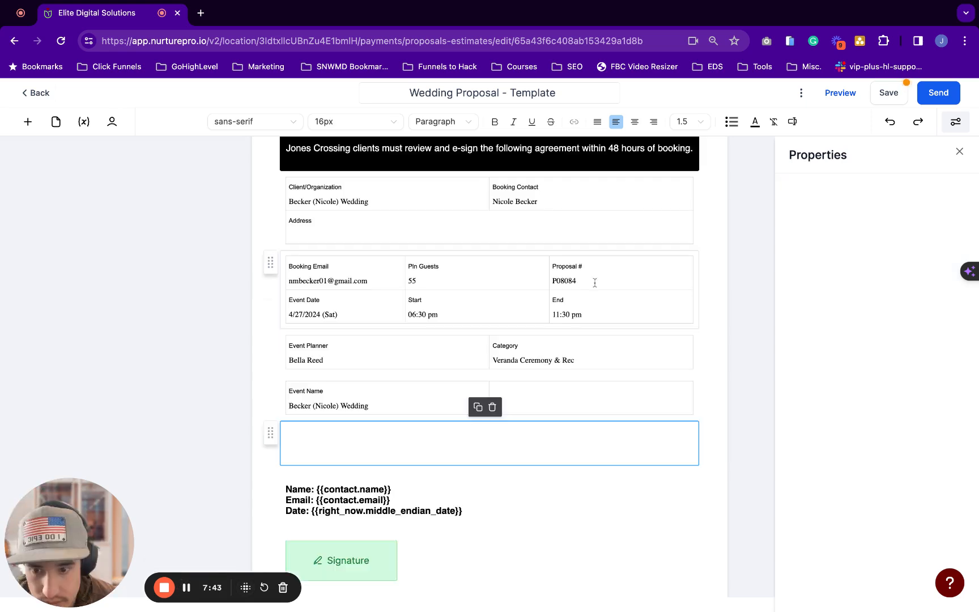
scroll(449, 385, "down", 1)
scroll(449, 386, "up", 2)
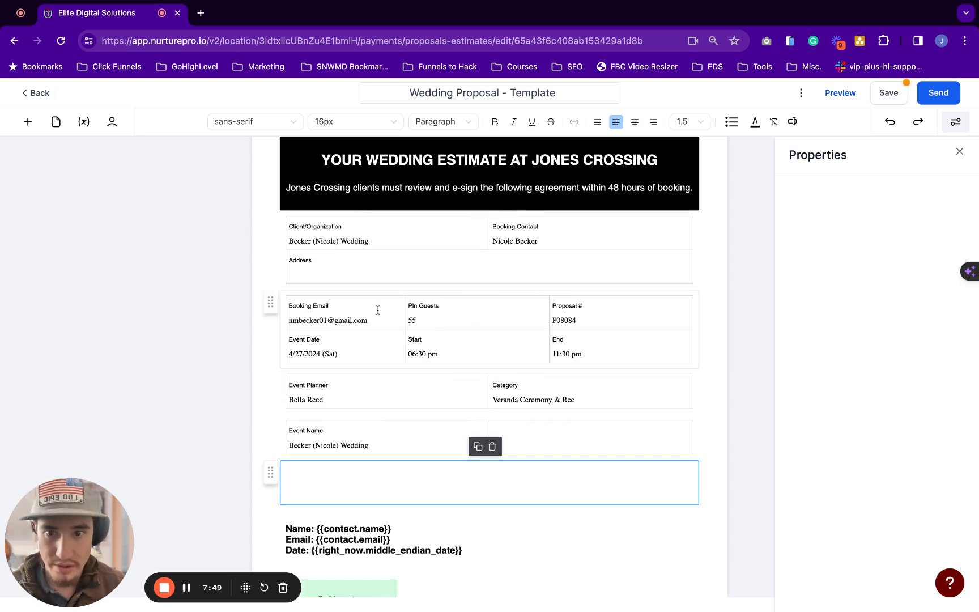
left_click(377, 241)
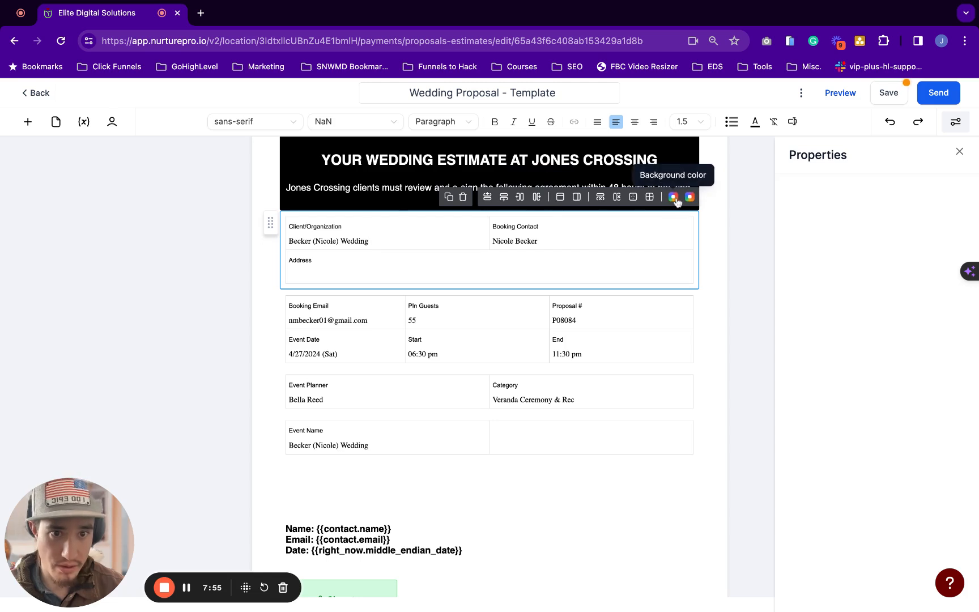
left_click(560, 204)
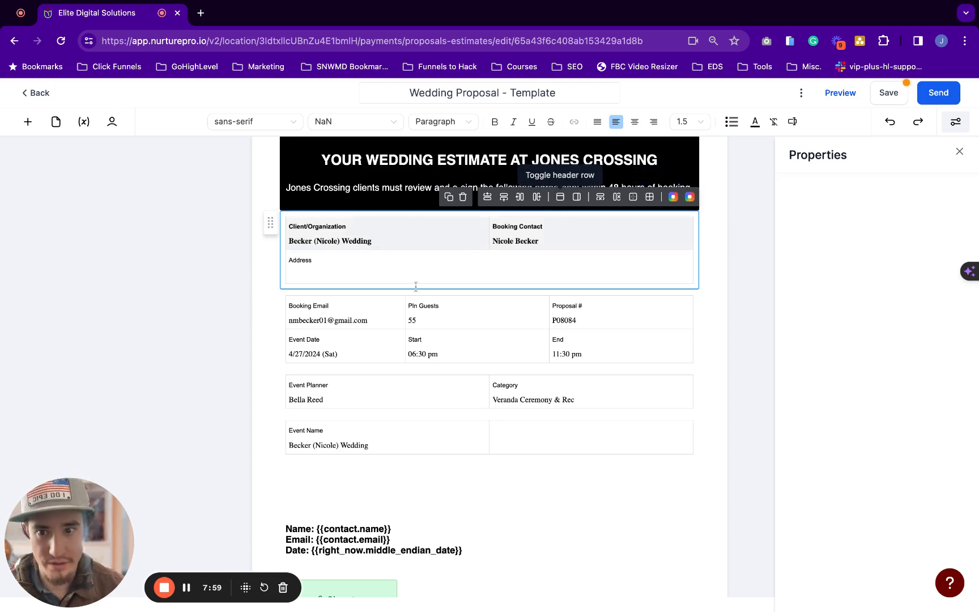
left_click(367, 320)
left_click(566, 276)
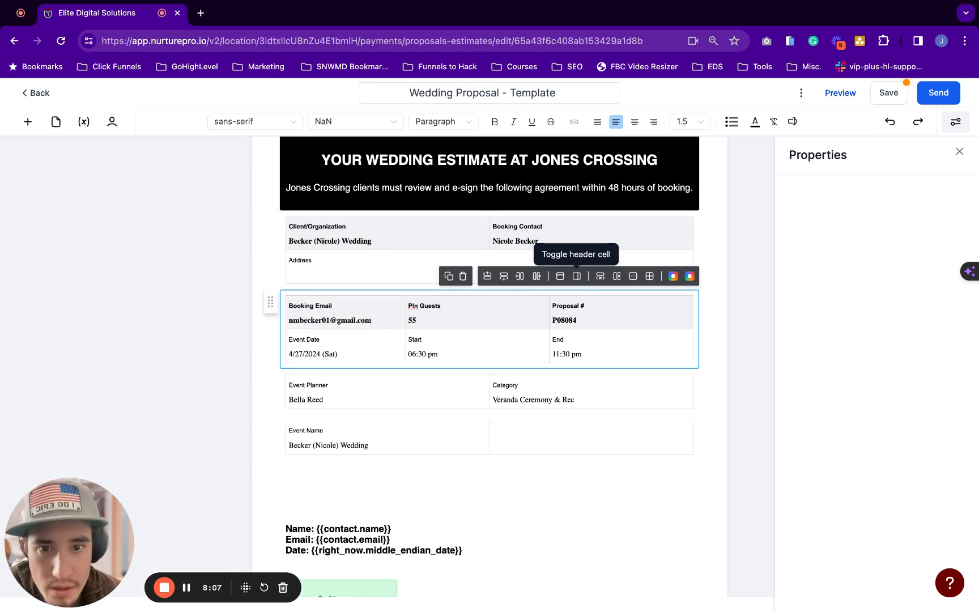
left_click(561, 276)
left_click(503, 240)
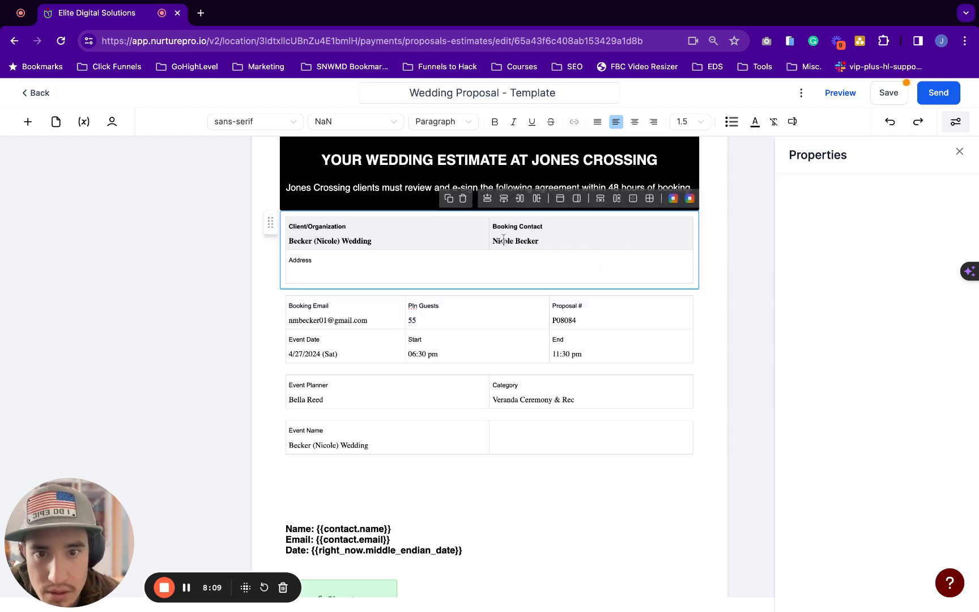
left_click(556, 199)
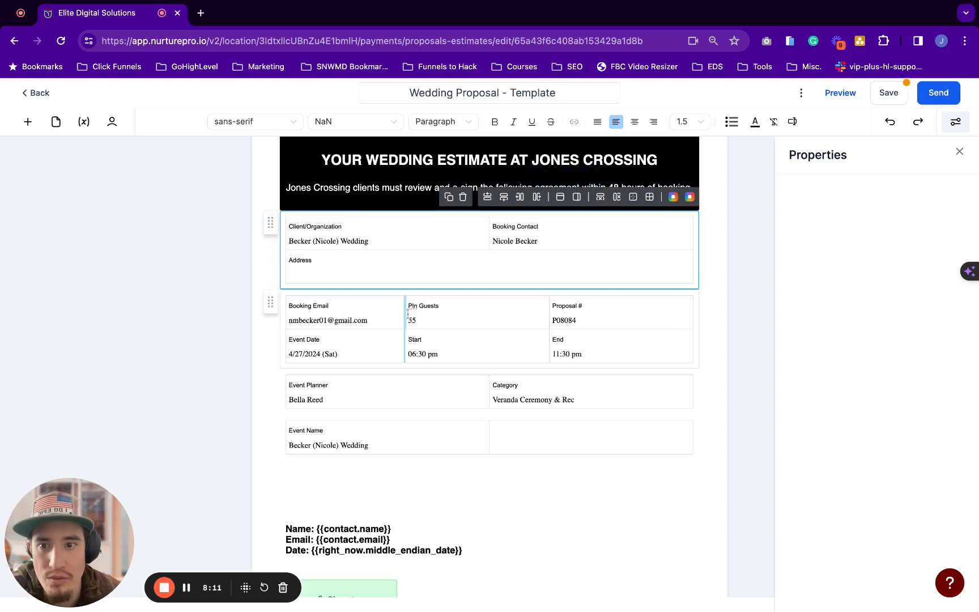
scroll(406, 313, "up", 3)
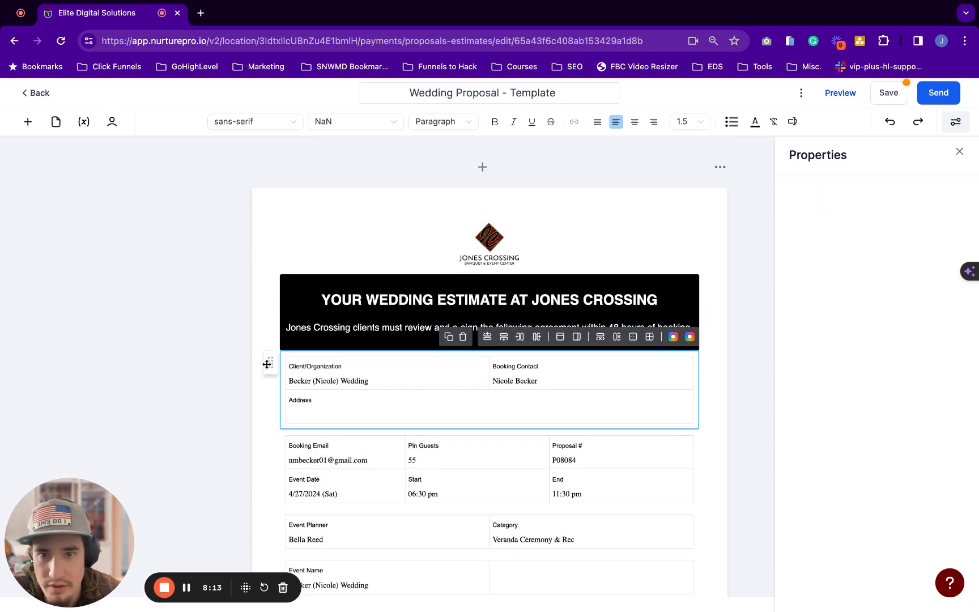
Move the client table above the black heading and back, then duplicate the Event Name table
left_click_drag(266, 364, 268, 283)
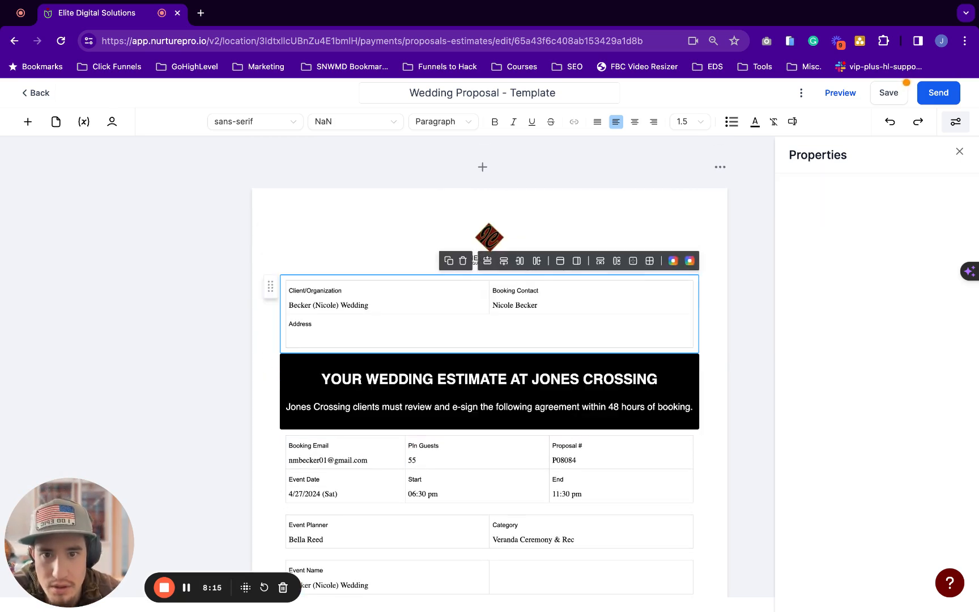
scroll(268, 283, "down", 3)
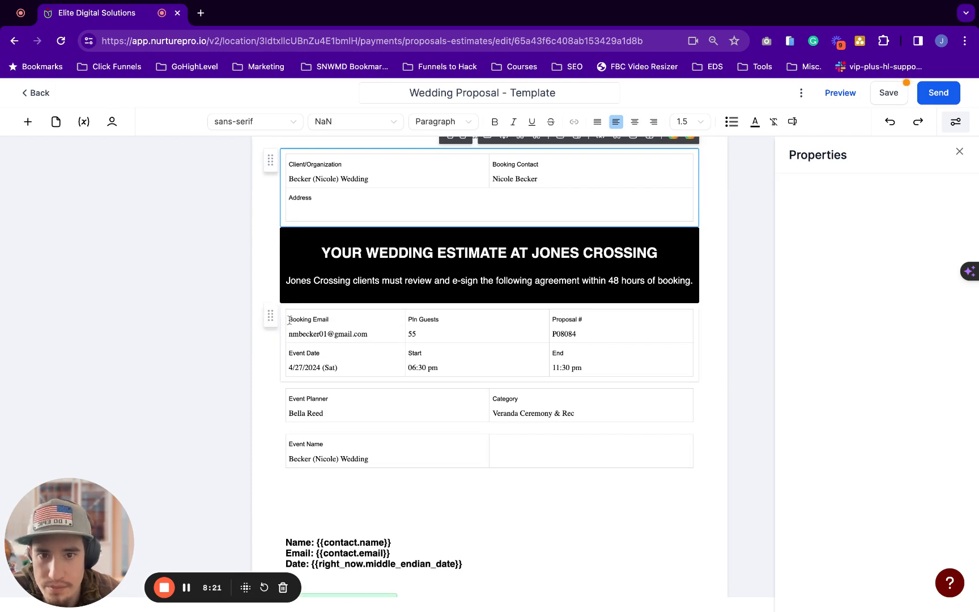
scroll(271, 283, "up", 1)
left_click_drag(271, 217, 300, 326)
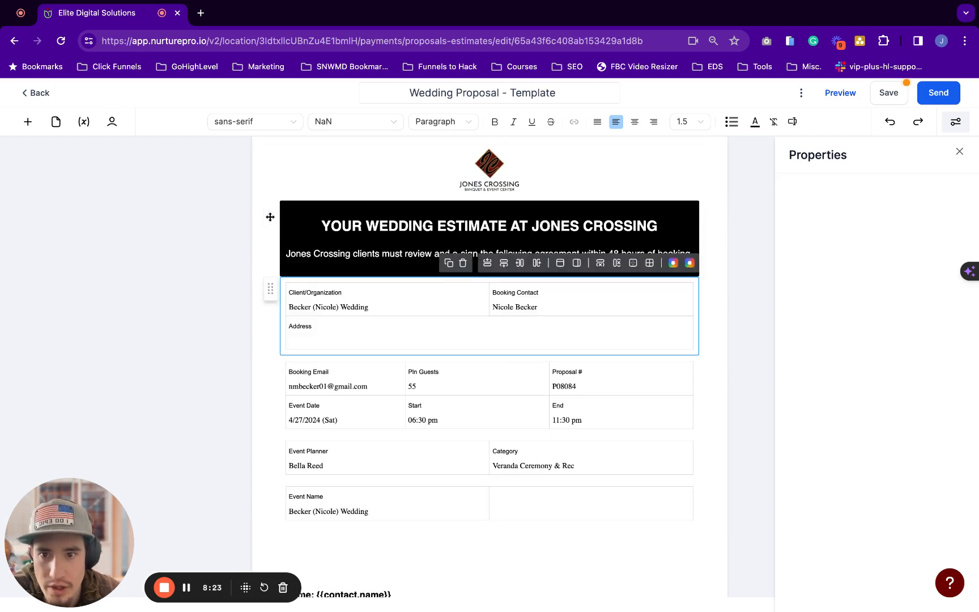
scroll(264, 365, "down", 1)
scroll(249, 375, "down", 3)
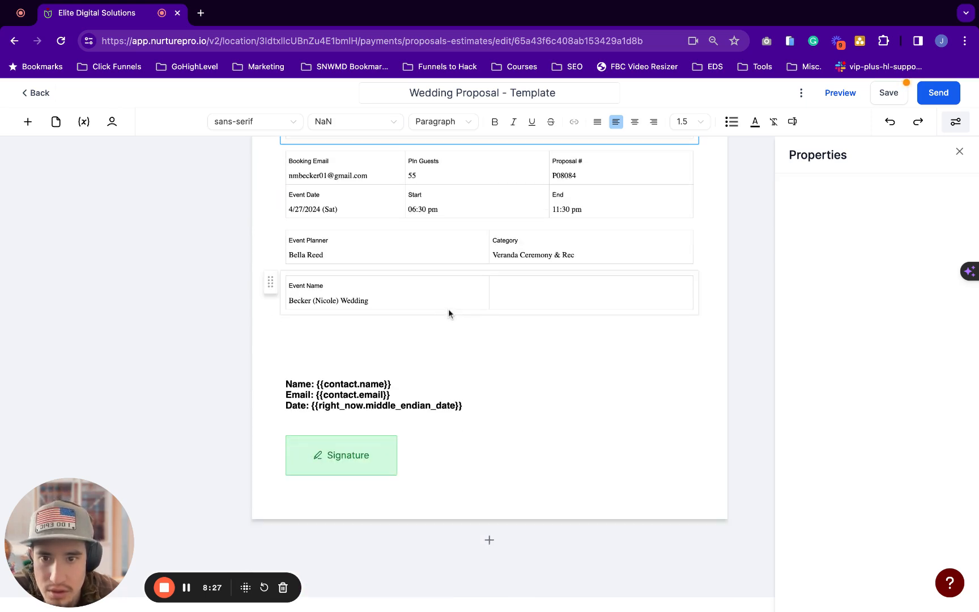
left_click(404, 288)
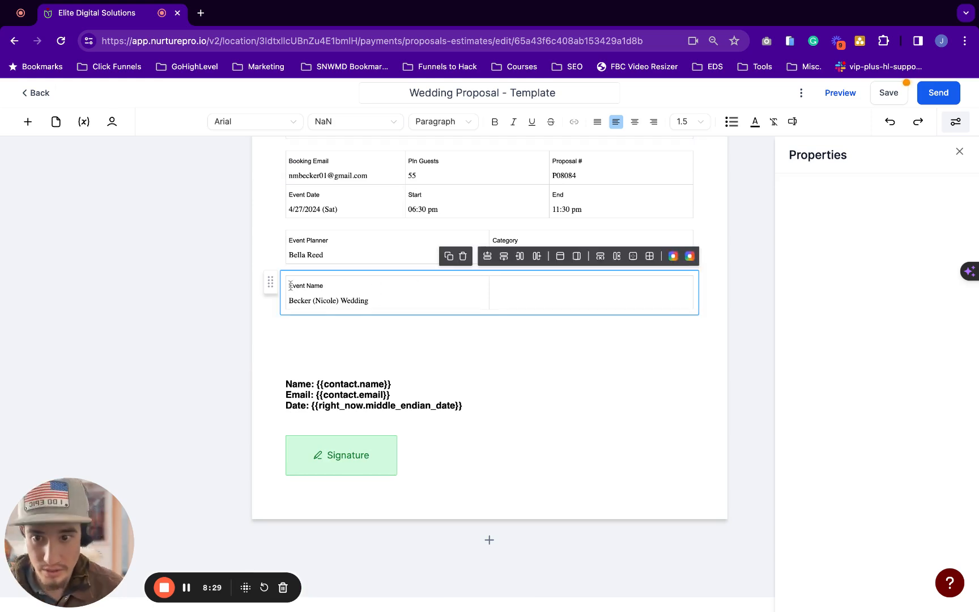
left_click(449, 256)
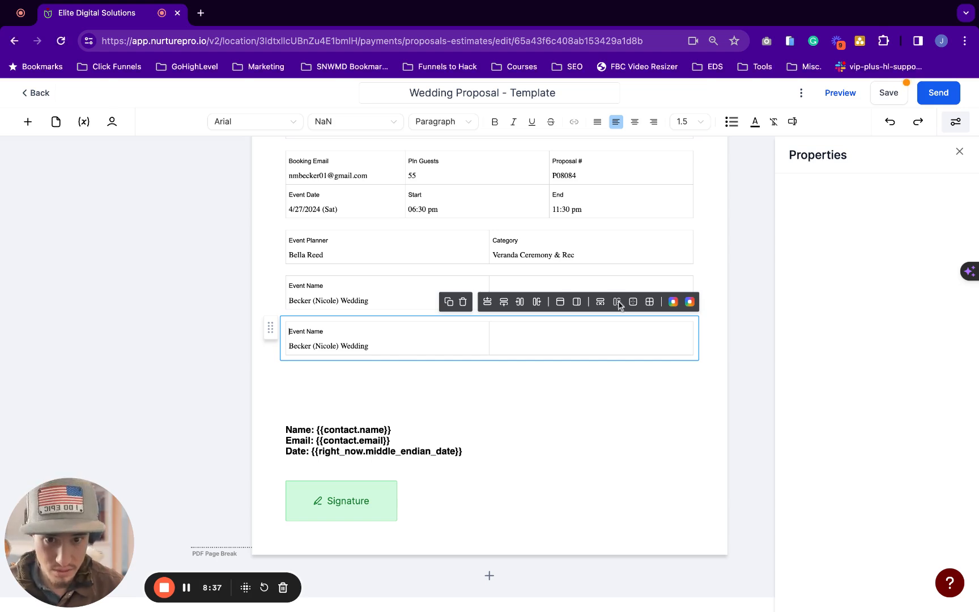
Clear the copied table's left cell and make its empty row a header row
left_click(477, 349)
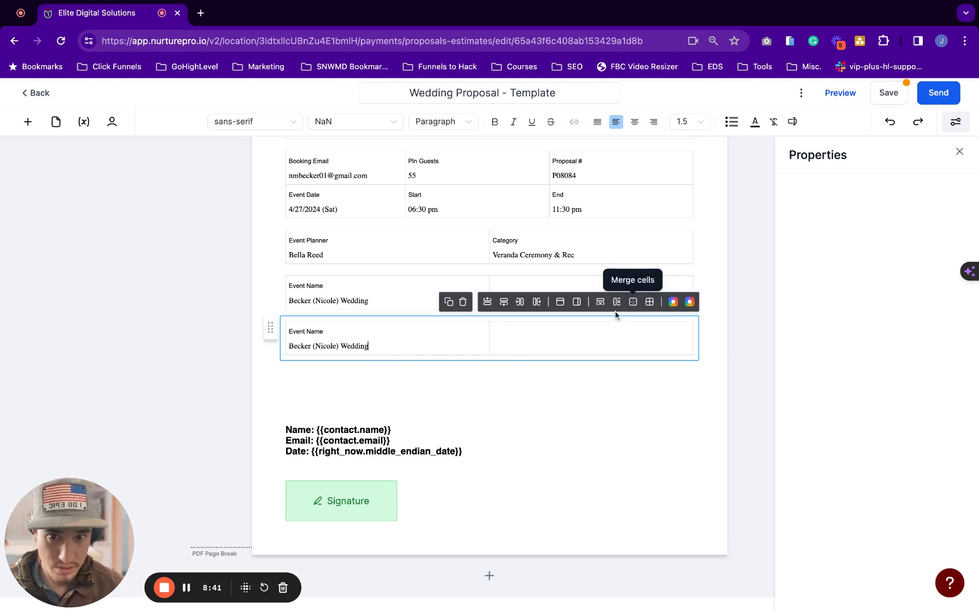
triple_click(419, 345)
key("BackSpace")
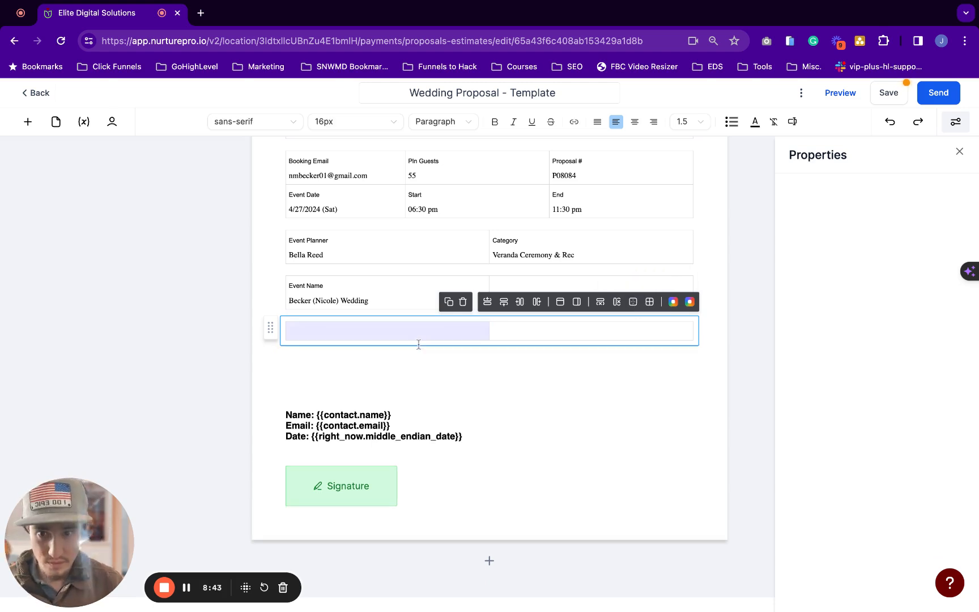
left_click(607, 327)
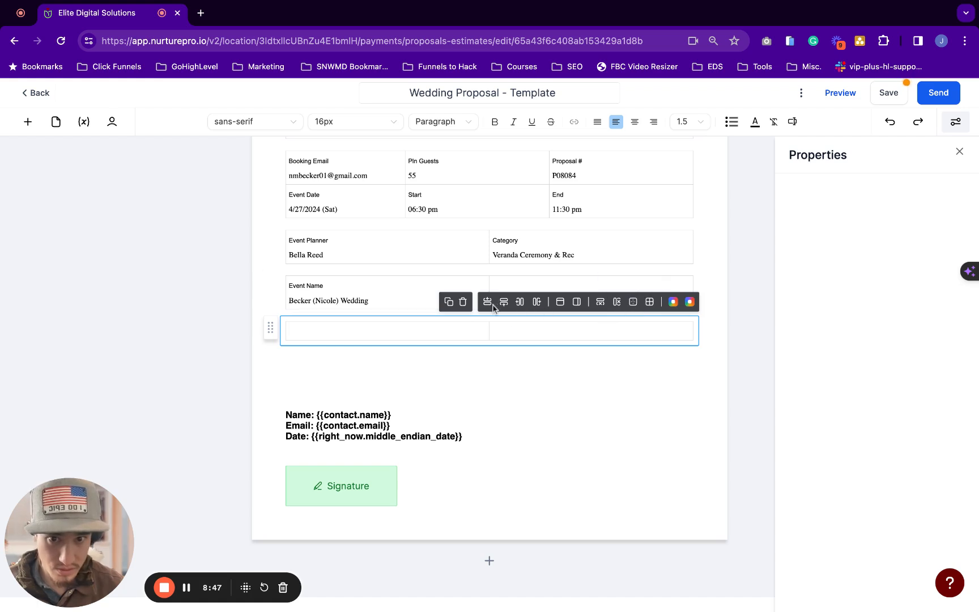
left_click(560, 303)
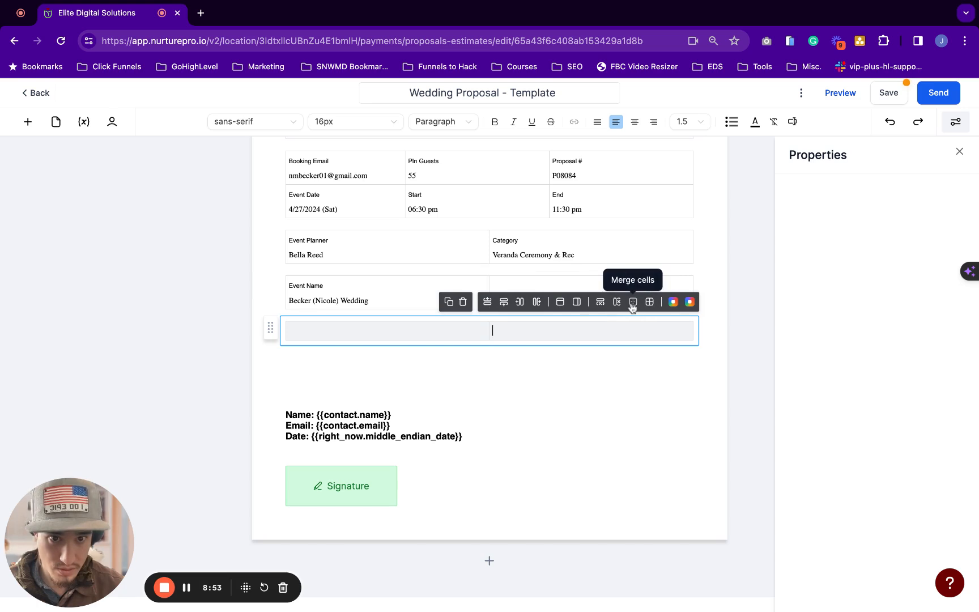
Title the merged header row 'Comments' and centre it across the row
left_click_drag(531, 332, 486, 327)
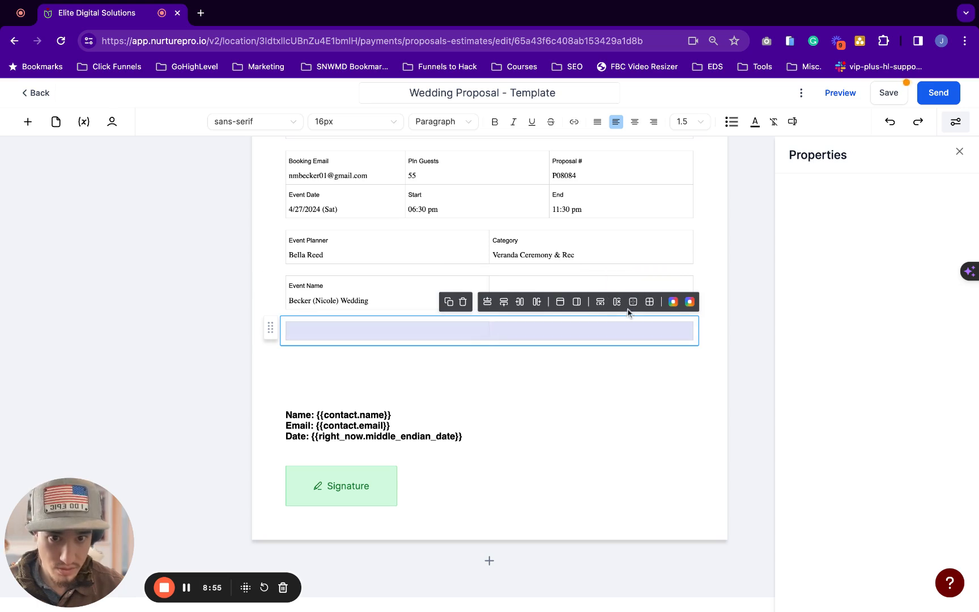
left_click(517, 330)
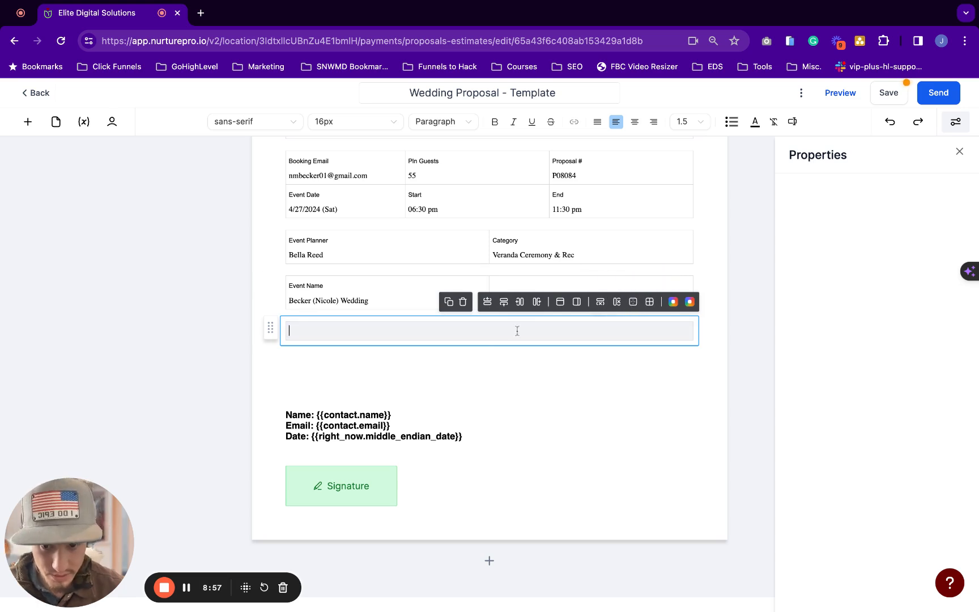
type("Comments")
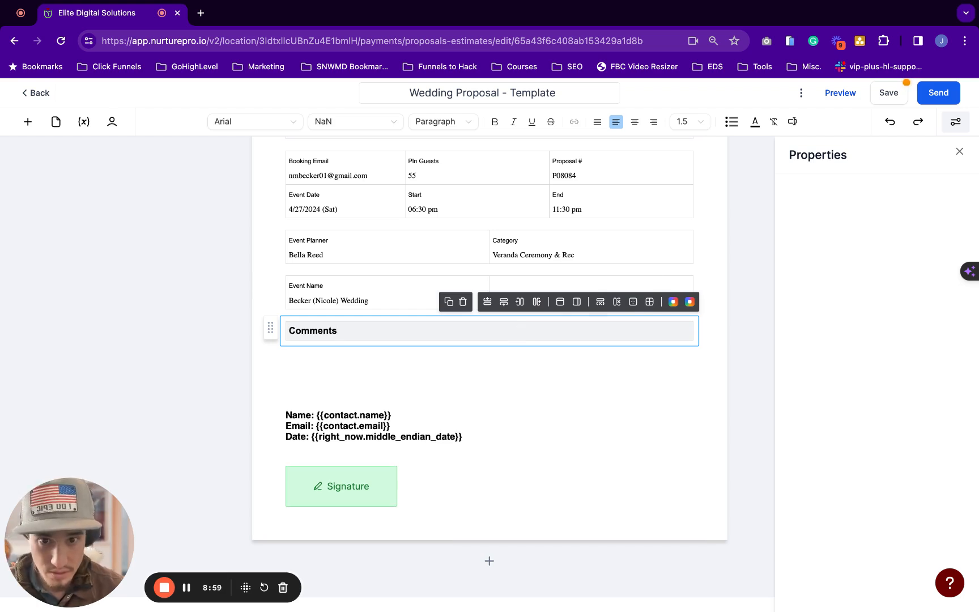
left_click_drag(356, 330, 292, 330)
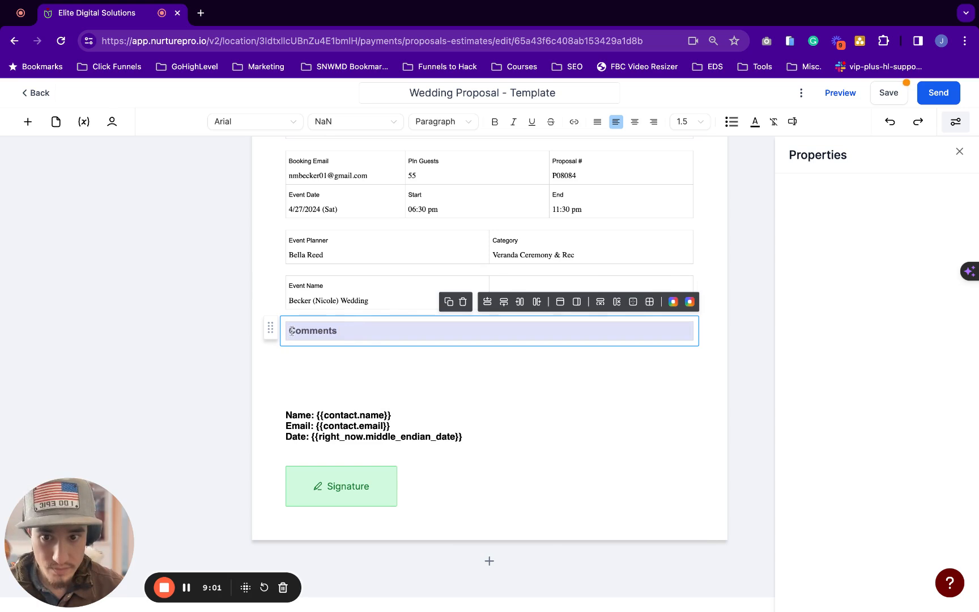
left_click(337, 331)
double_click(321, 331)
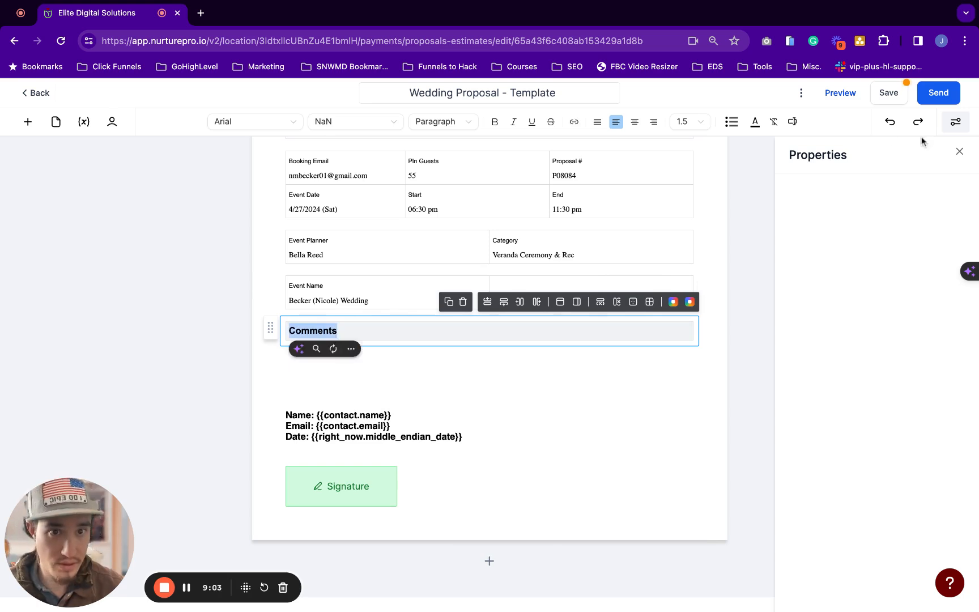
left_click(634, 121)
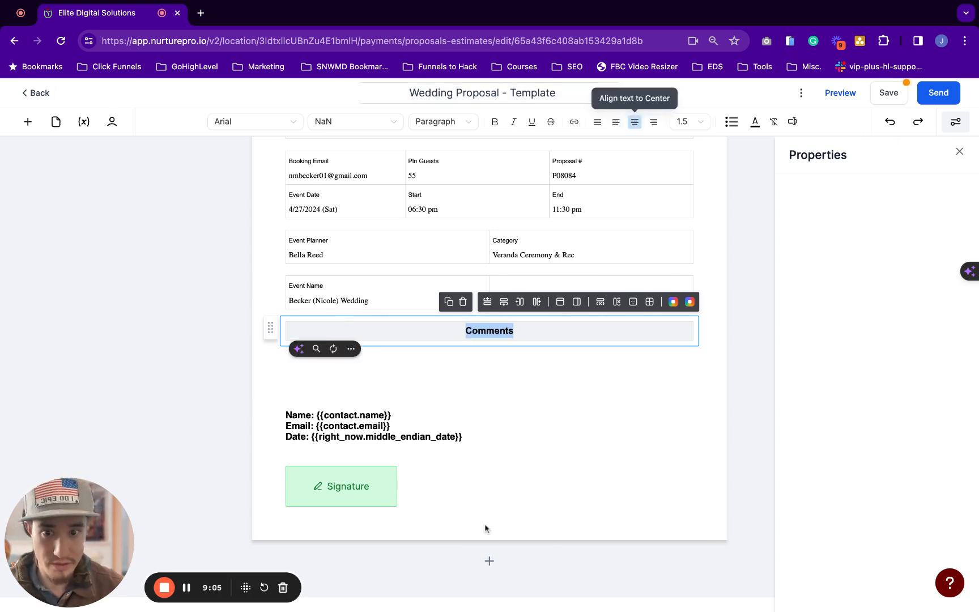
left_click(513, 367)
Enter the placeholder 'Comments go here.' in the text block beneath the Comments header
scroll(566, 352, "down", 1)
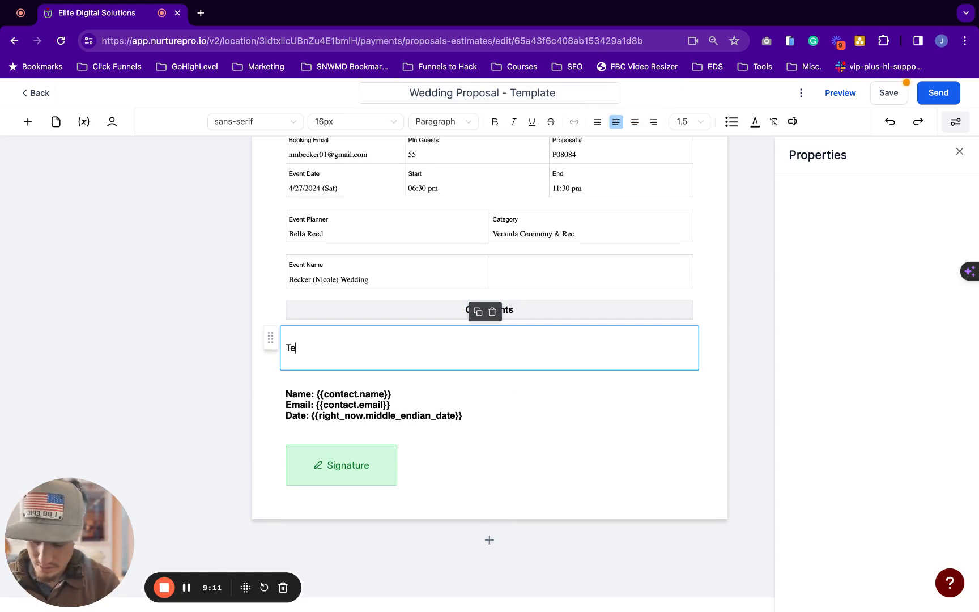
type("Text ")
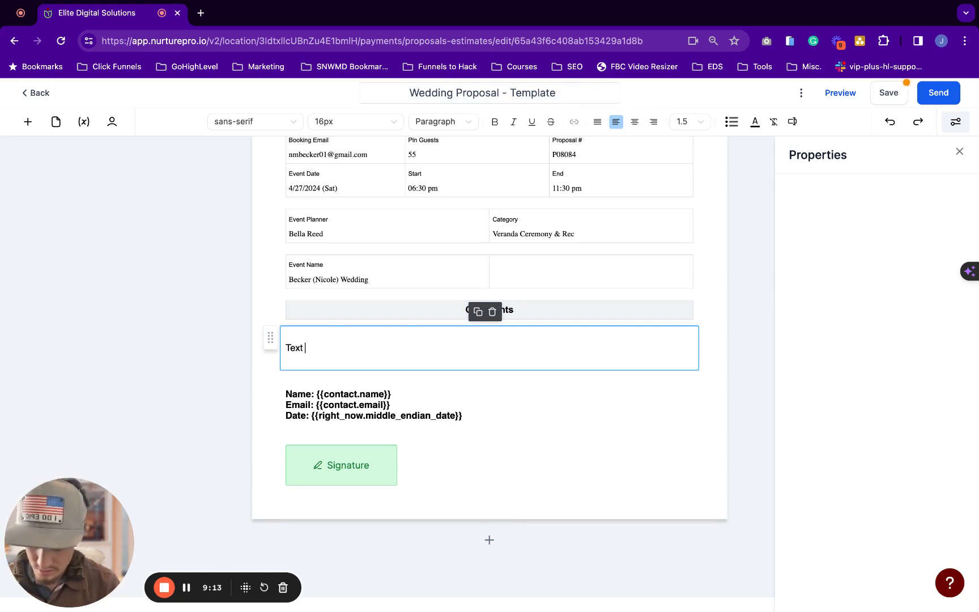
type("Goe")
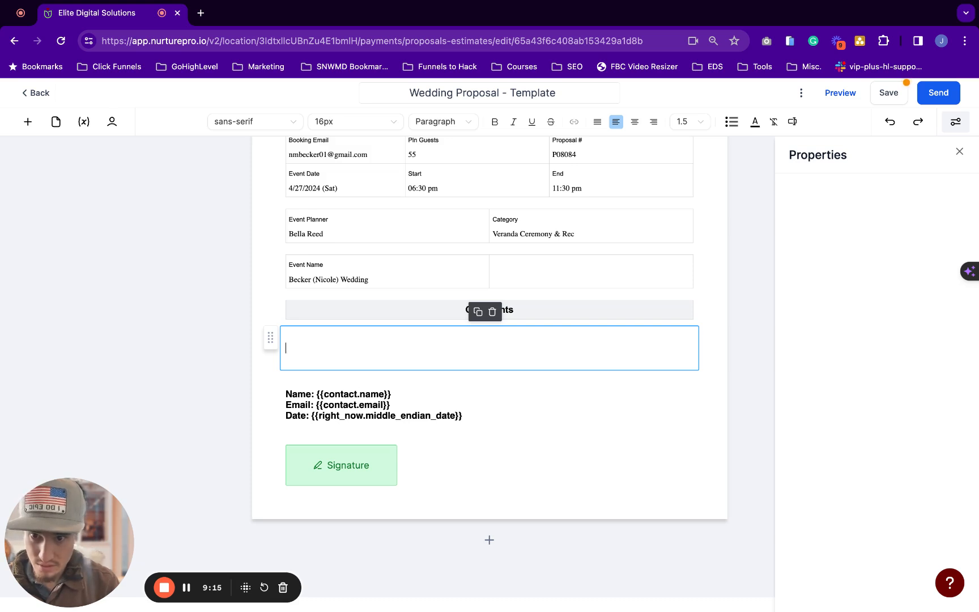
type("Comments go here.")
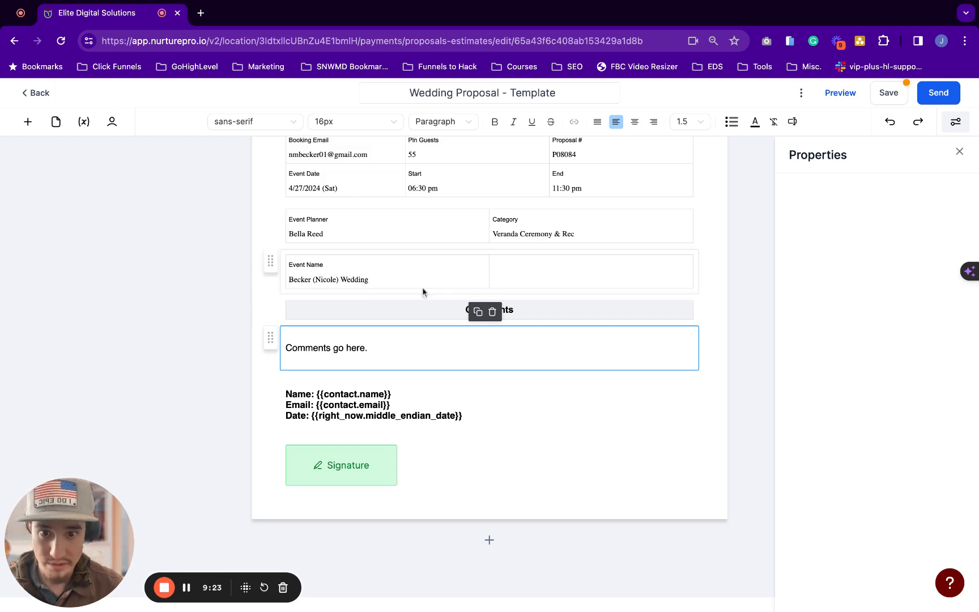
left_click(559, 414)
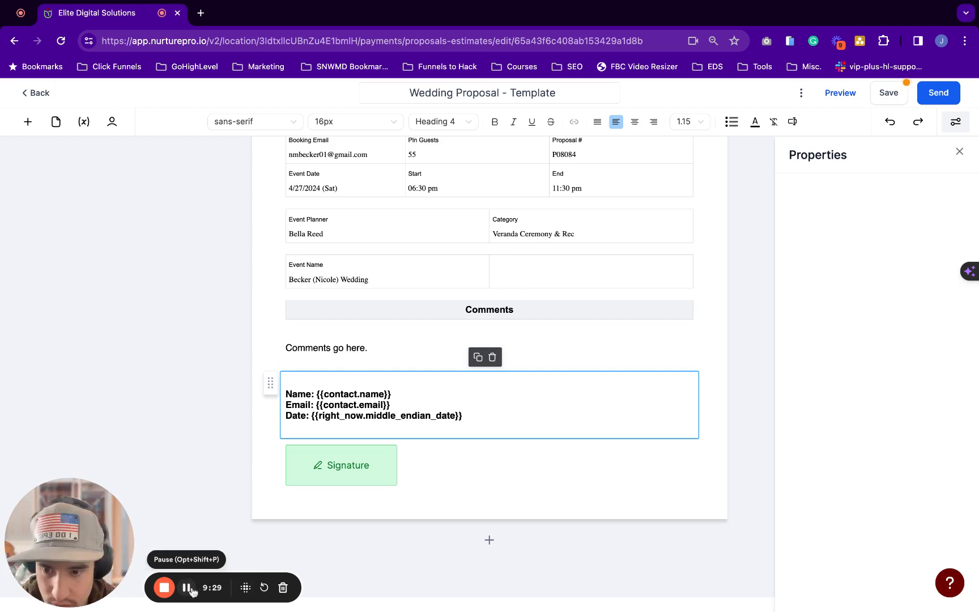
left_click(465, 307)
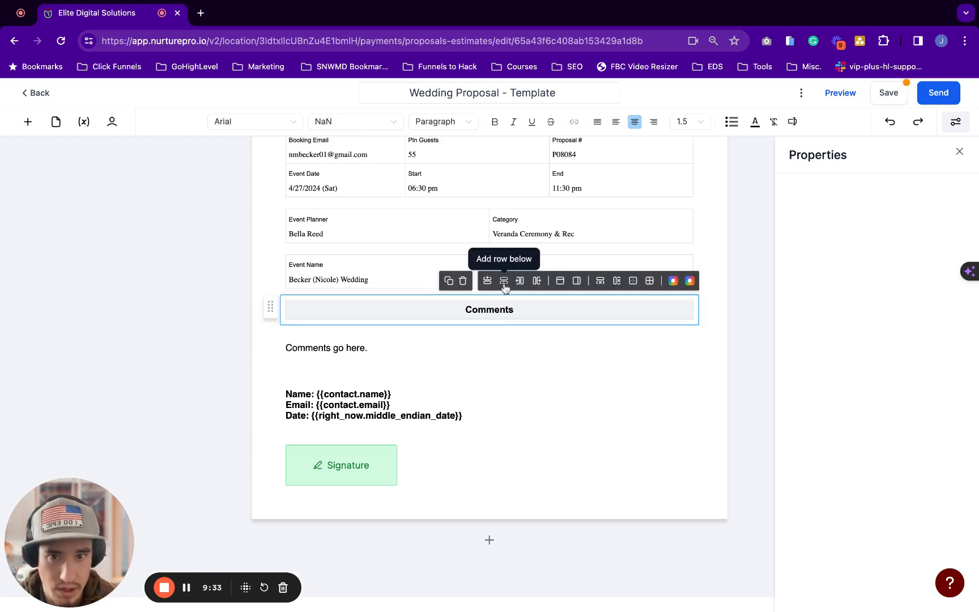
Duplicate the Comments header and place the copy below the comments text
left_click(452, 286)
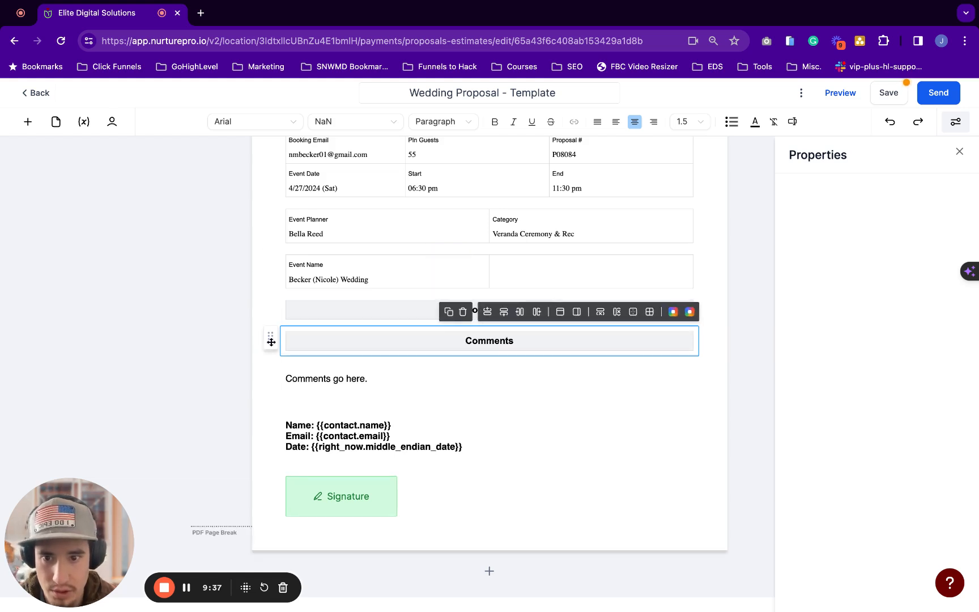
left_click_drag(271, 342, 271, 385)
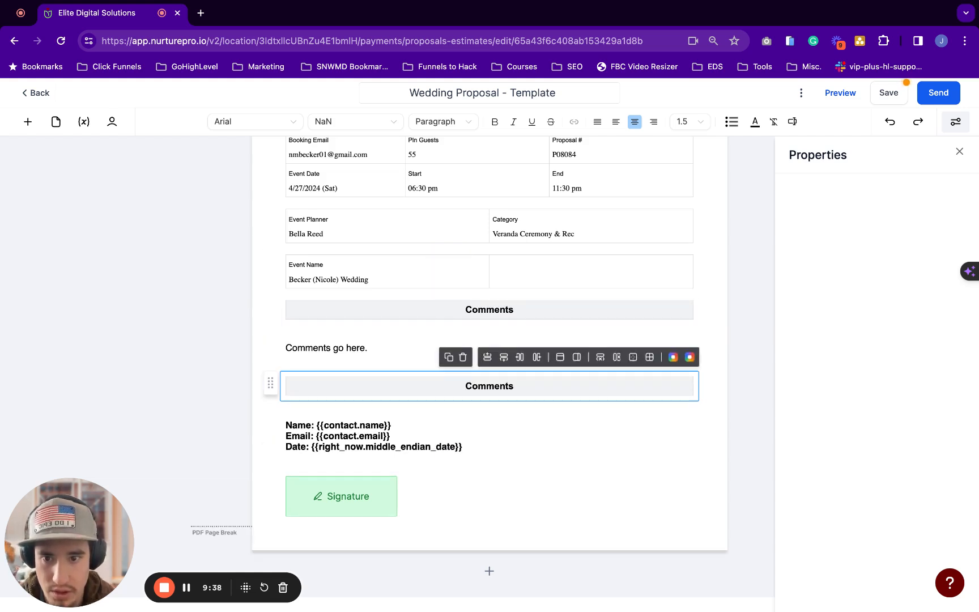
triple_click(507, 386)
left_click(506, 386)
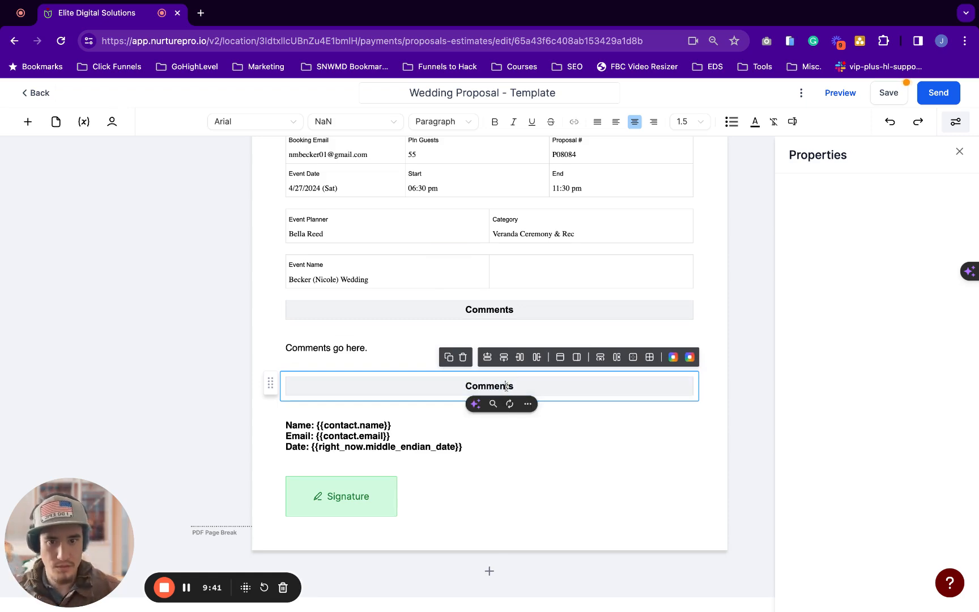
double_click(507, 385)
Retitle the copied header as 'Details'
type("D")
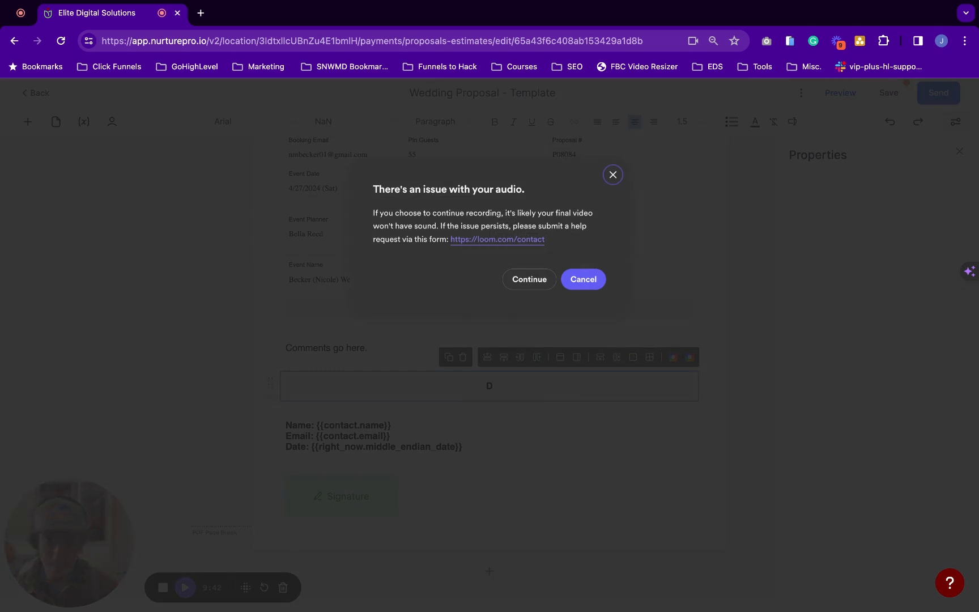
left_click(535, 283)
left_click(510, 389)
type("etial")
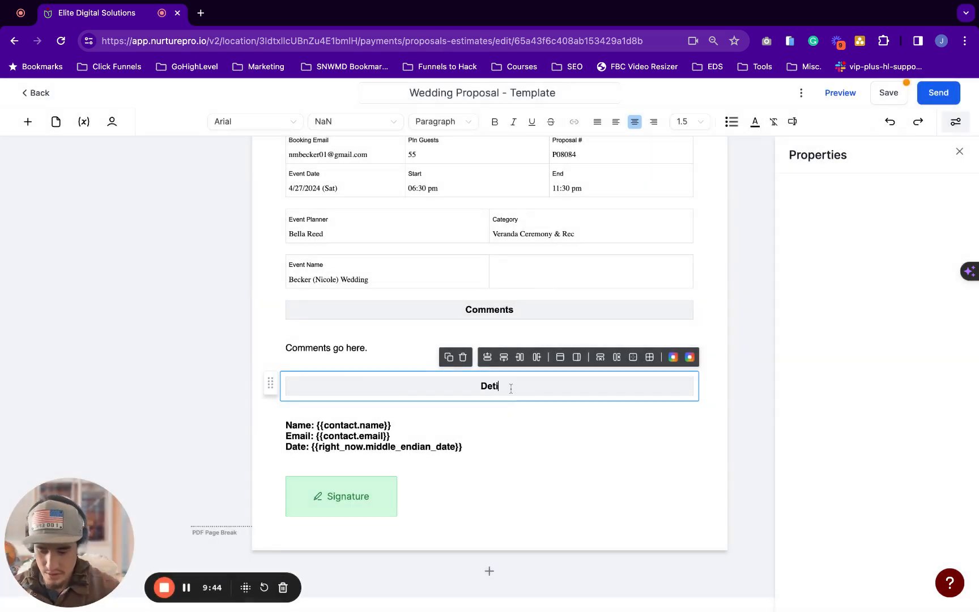
key("BackSpace")
key("BackSpace")
key("BackSpace")
type("ails")
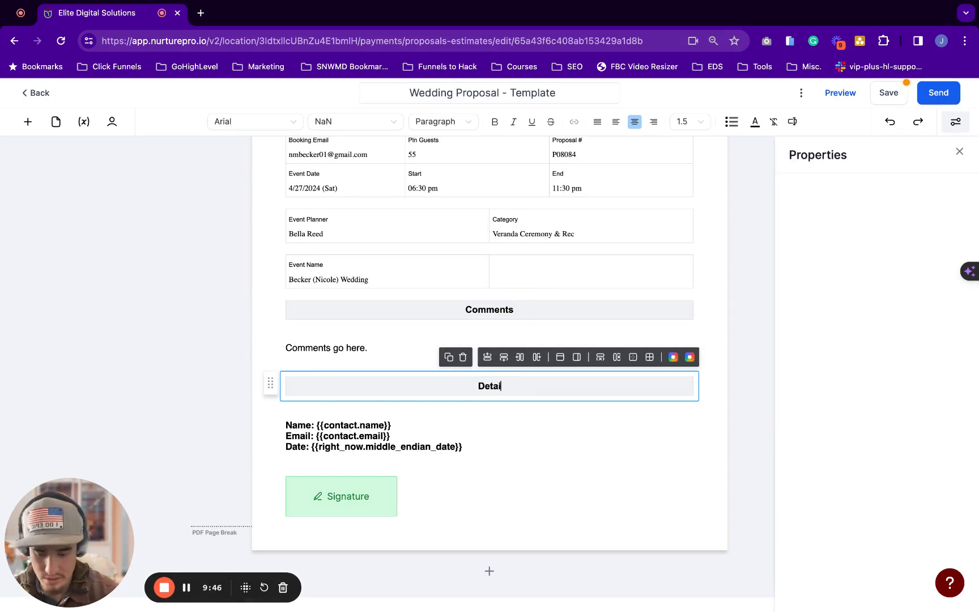
left_click(510, 435)
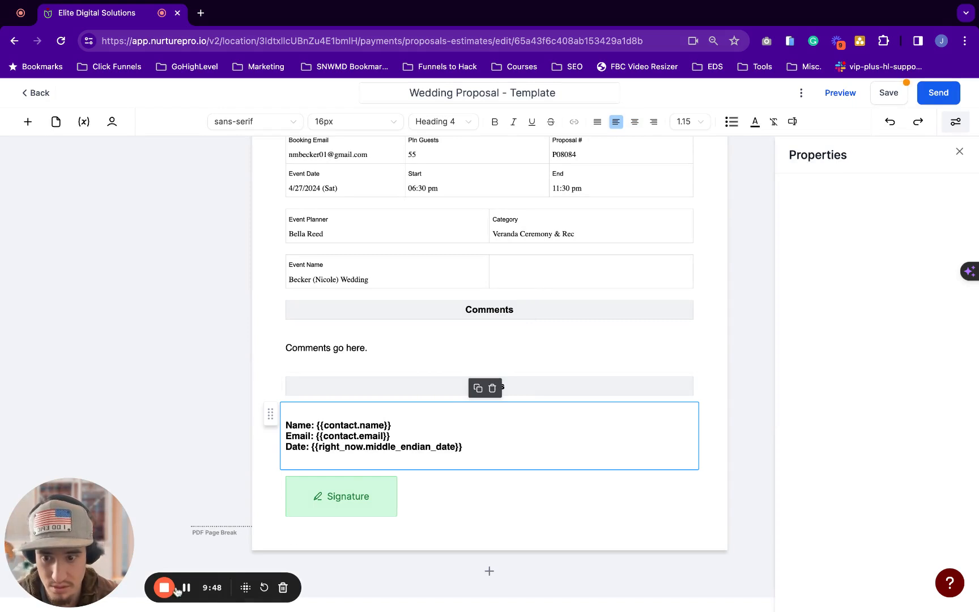
scroll(168, 378, "down", 1)
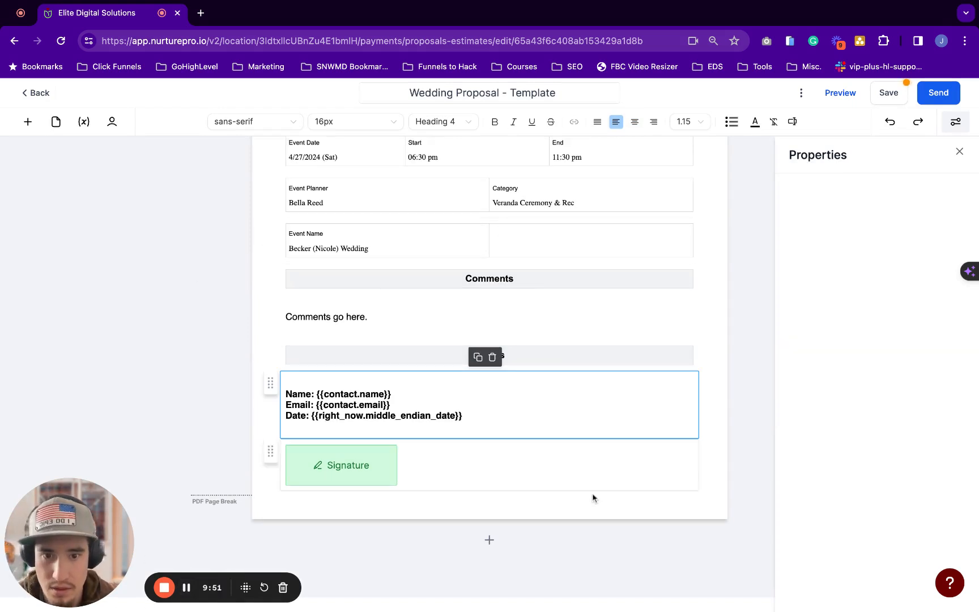
Drop a Product list with Item, Price, Qty and Subtotal columns under the Details header
left_click(30, 121)
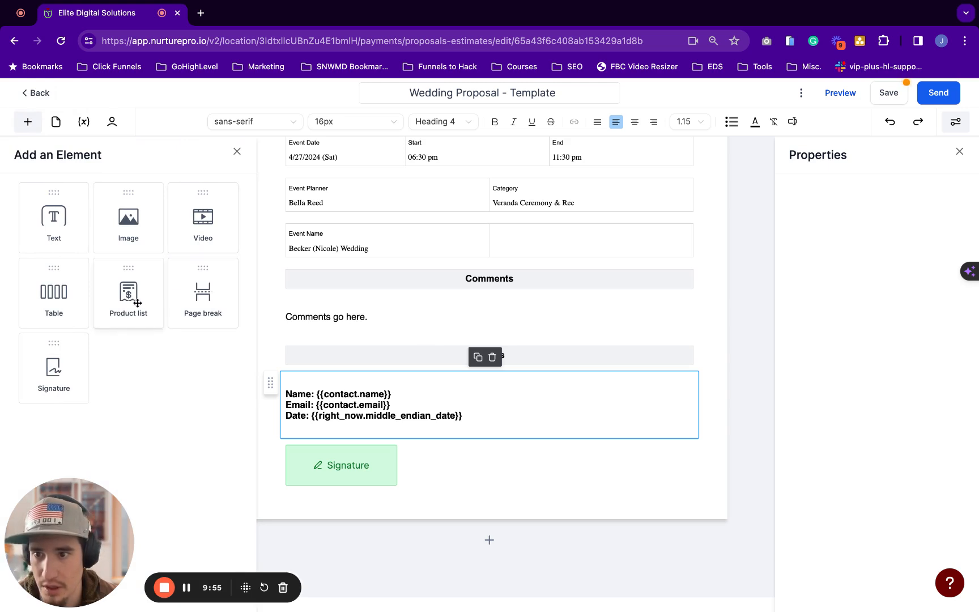
left_click_drag(137, 303, 315, 404)
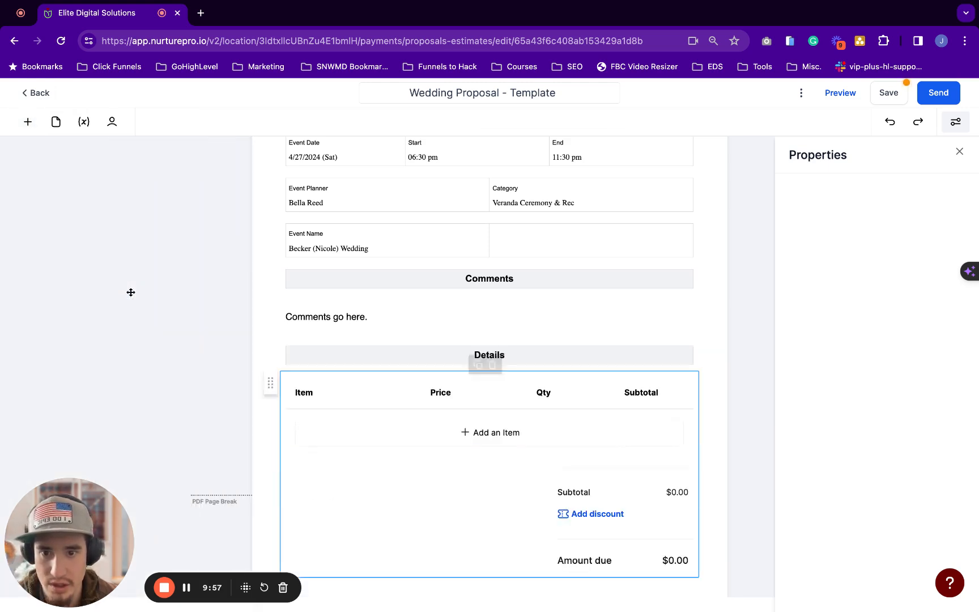
scroll(546, 249, "down", 3)
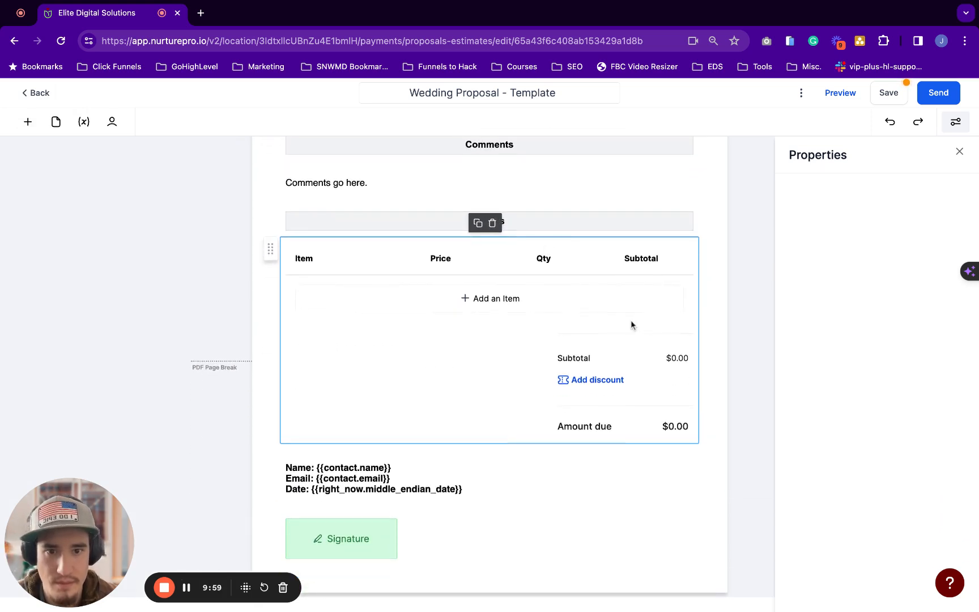
scroll(424, 371, "down", 1)
scroll(452, 353, "up", 1)
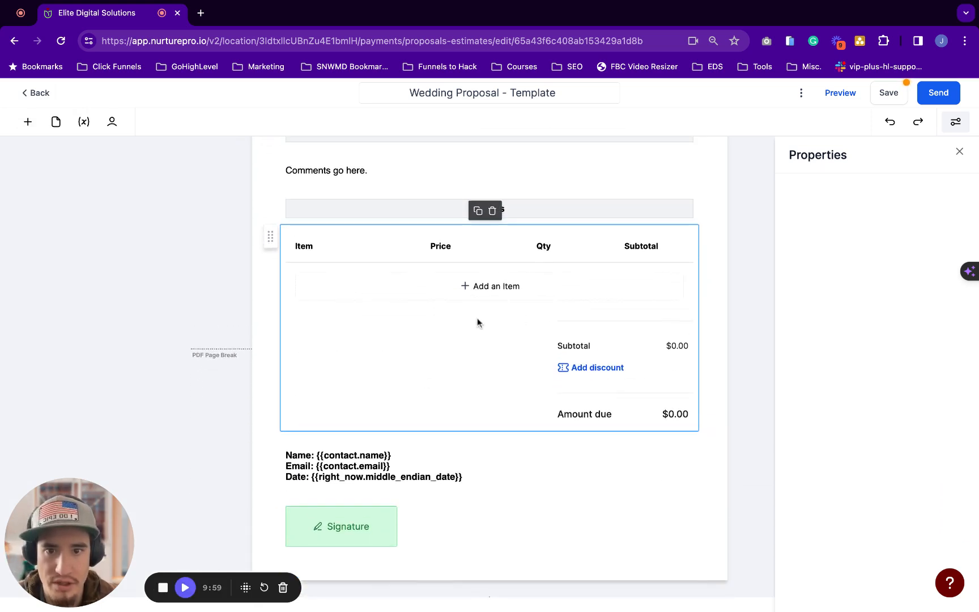
Add Jones Crossing (Peak Friday) as the first product line item
left_click(486, 293)
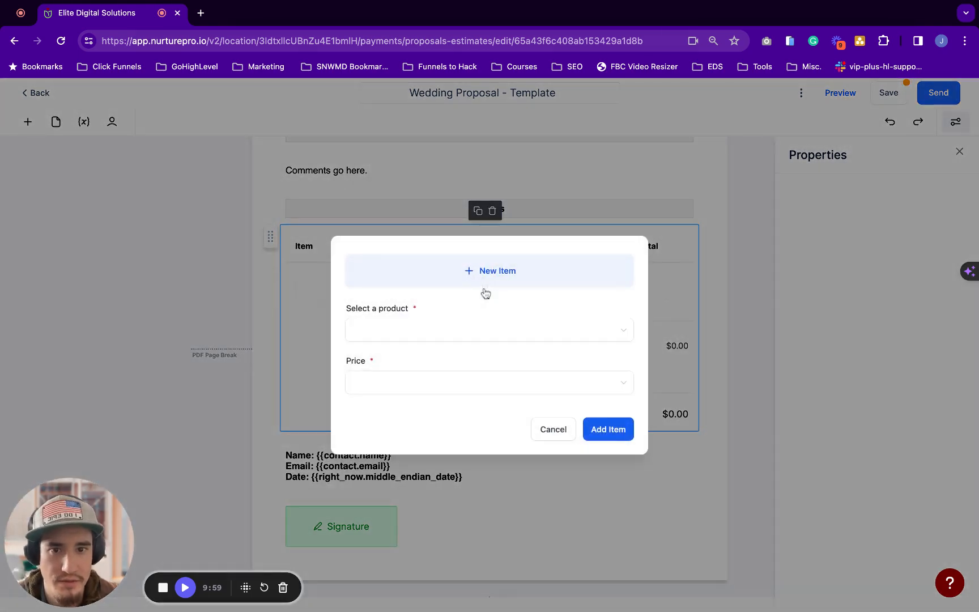
left_click(461, 330)
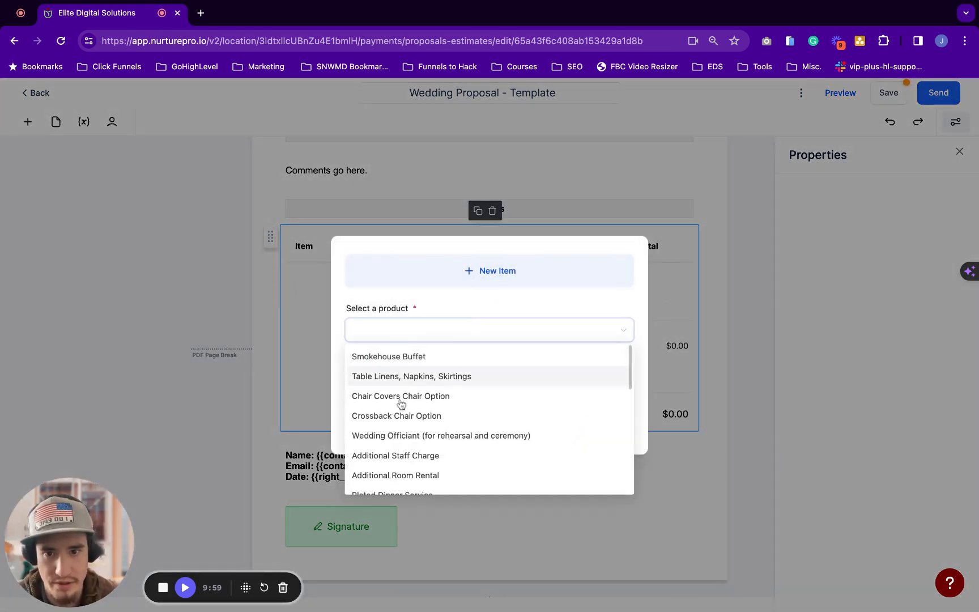
scroll(404, 457, "down", 4)
scroll(404, 454, "down", 5)
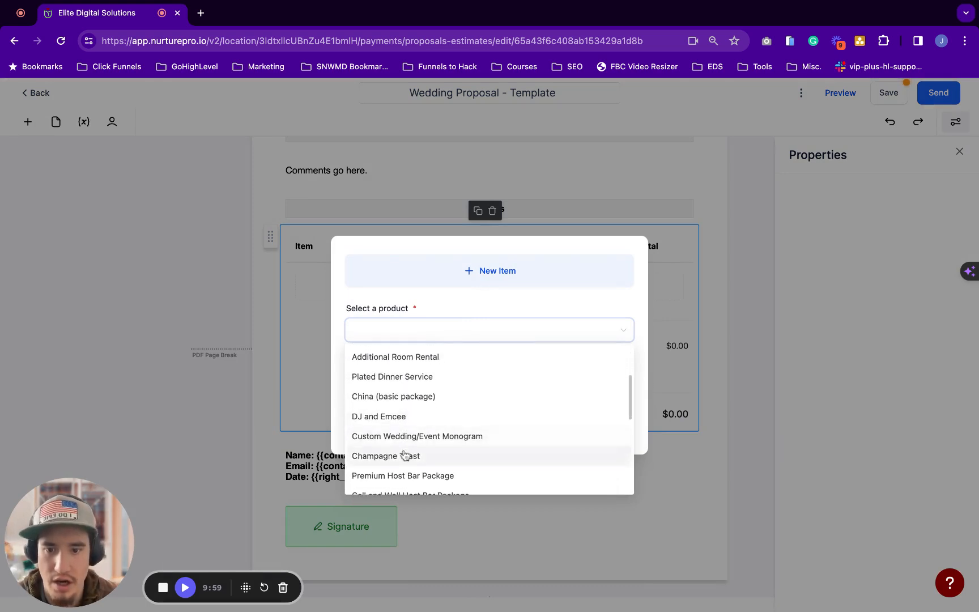
scroll(404, 445, "down", 2)
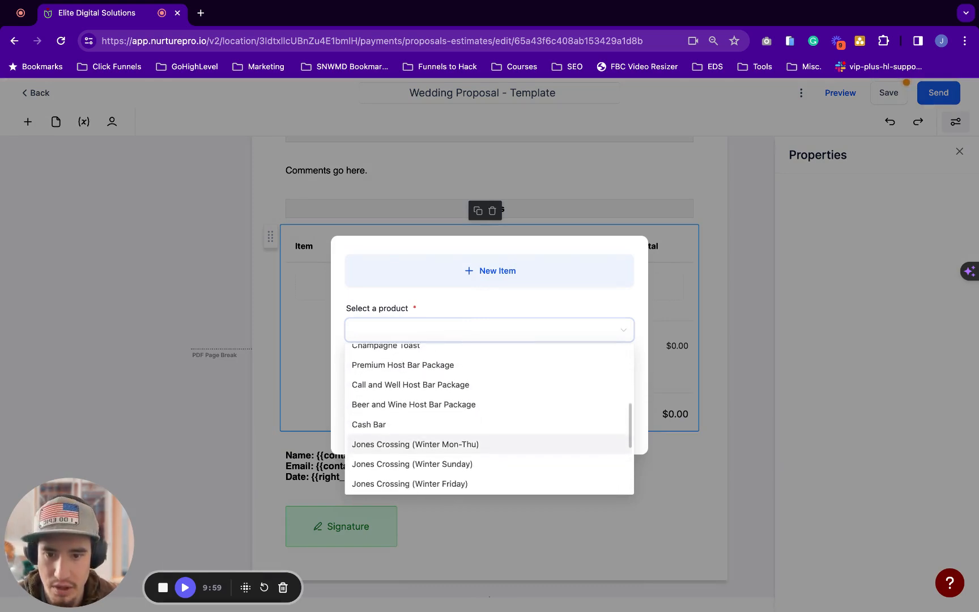
scroll(404, 450, "down", 2)
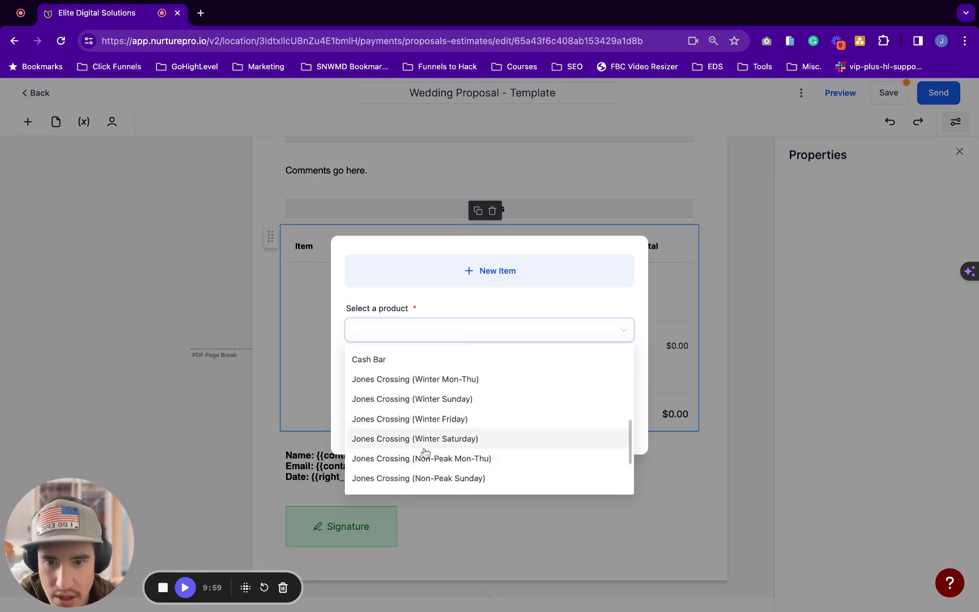
scroll(437, 448, "down", 3)
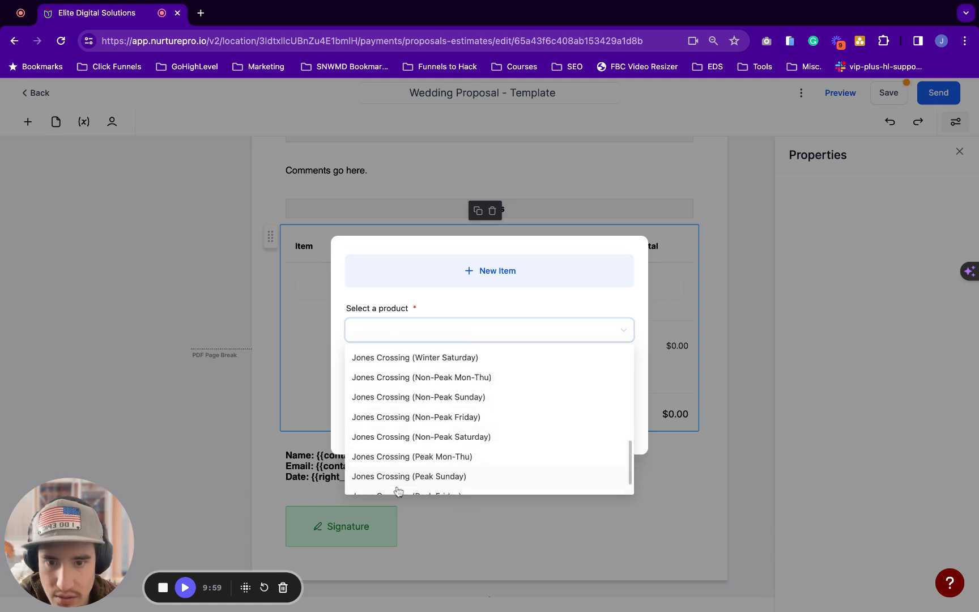
scroll(408, 478, "down", 1)
left_click(413, 470)
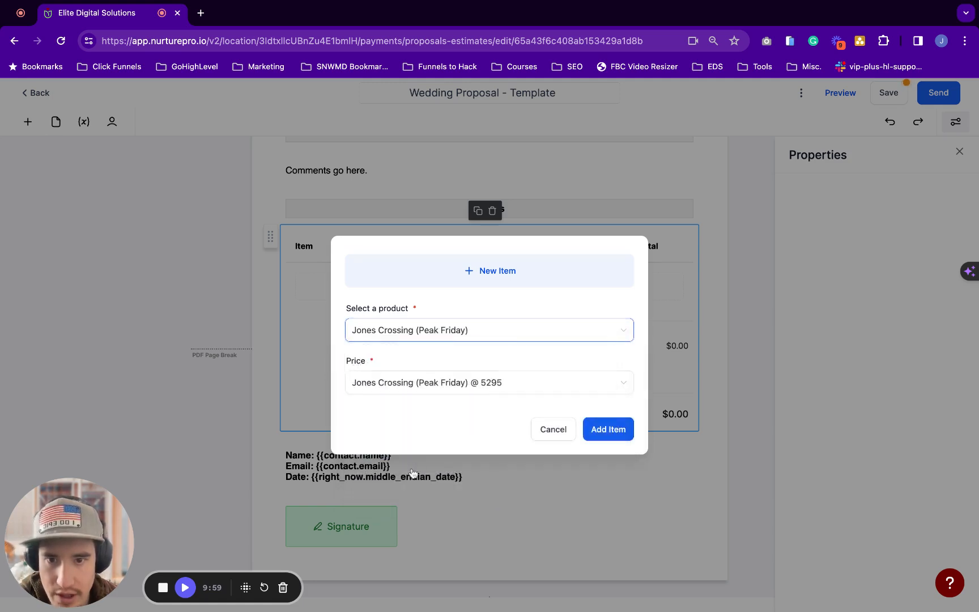
left_click(621, 431)
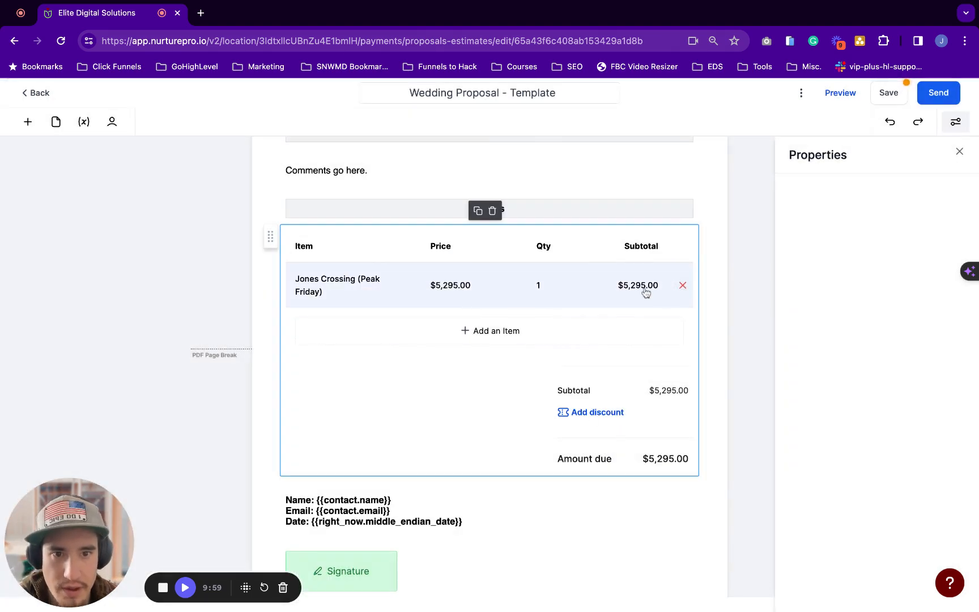
Add Chair Covers Chair Option as the second line item
left_click(482, 339)
left_click(393, 329)
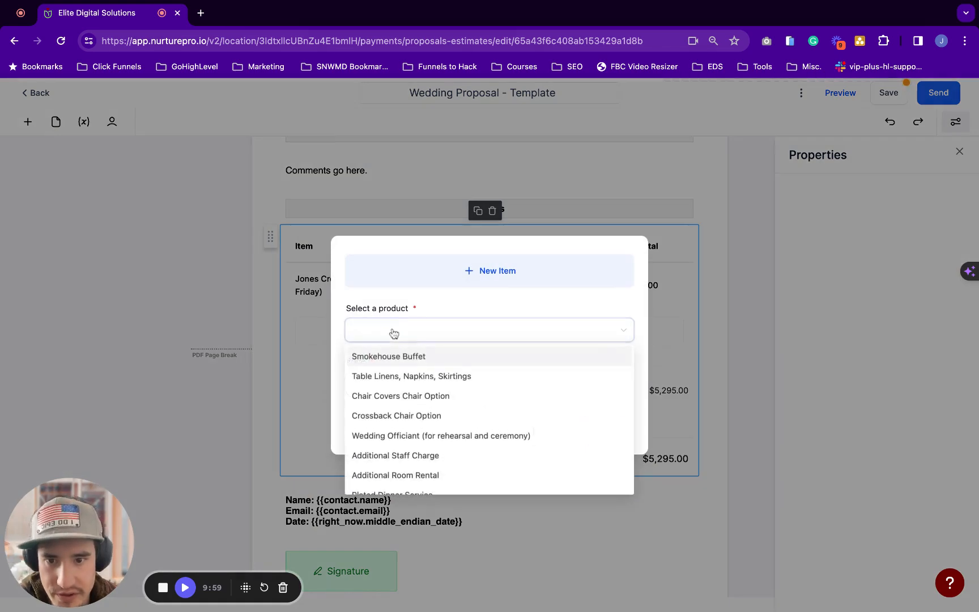
scroll(433, 373, "down", 1)
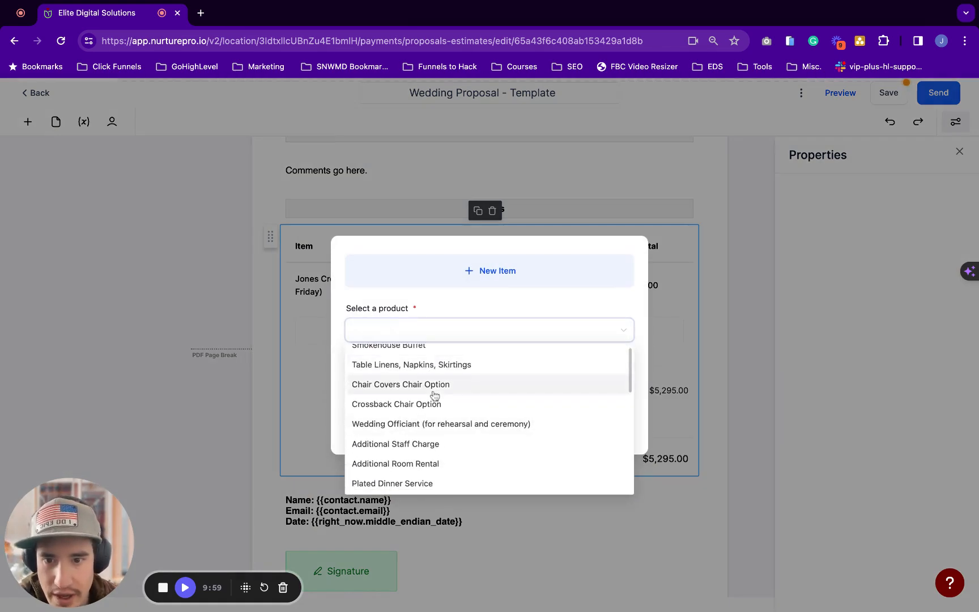
scroll(430, 391, "up", 1)
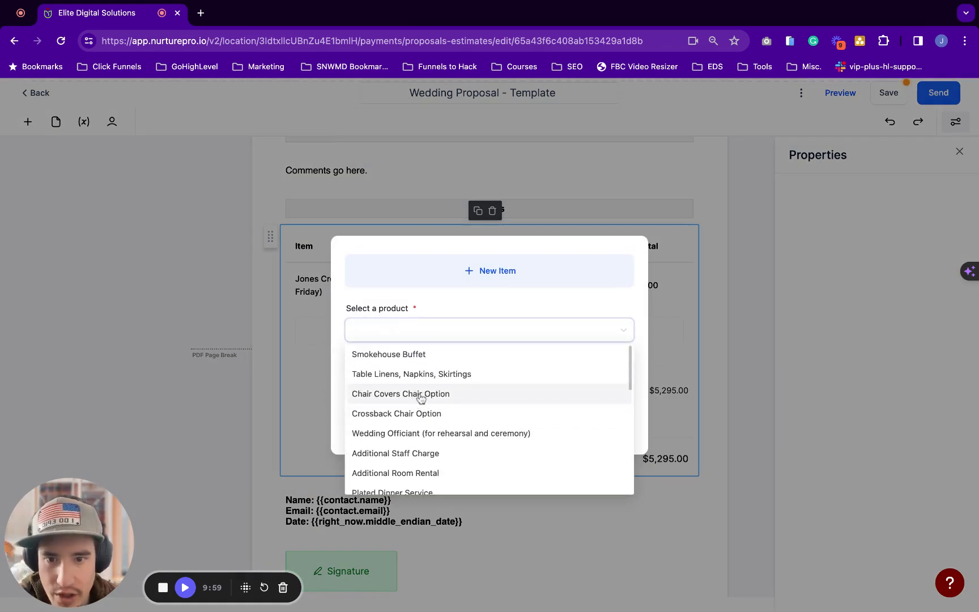
left_click(419, 397)
left_click(622, 430)
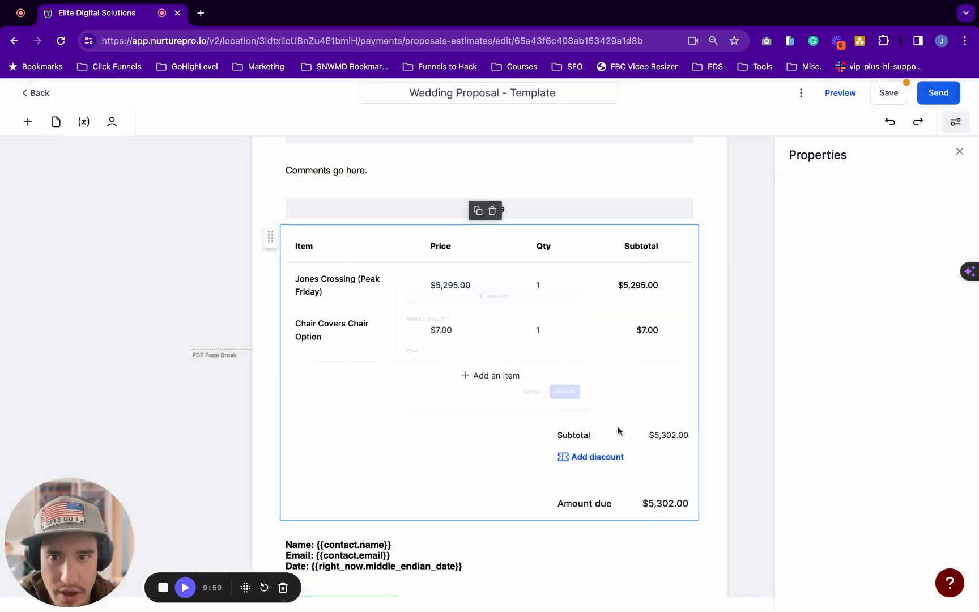
Add Table Linens, Napkins, Skirtings as the third line item, totalling $5,303.50
left_click(474, 378)
left_click(435, 329)
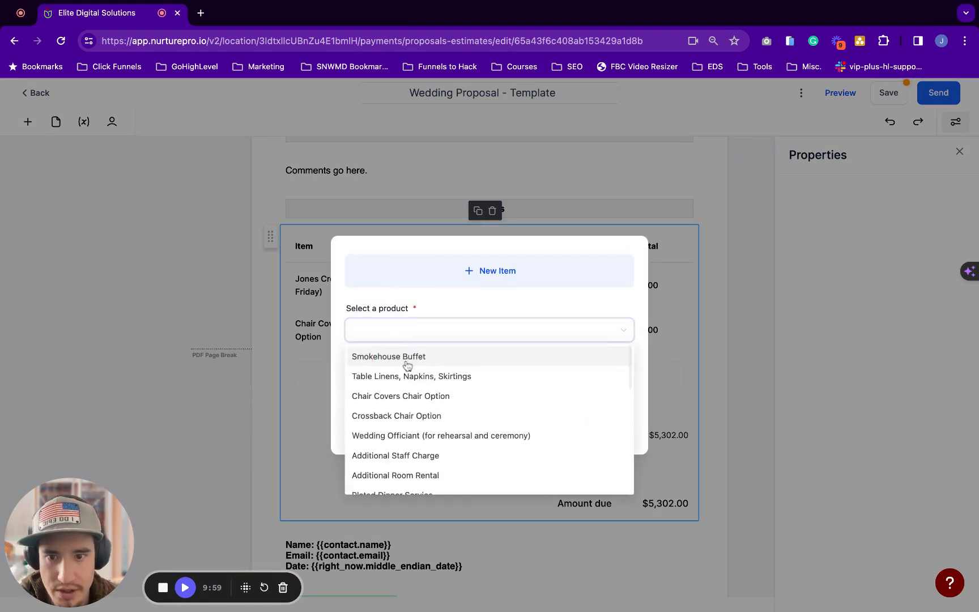
left_click(408, 377)
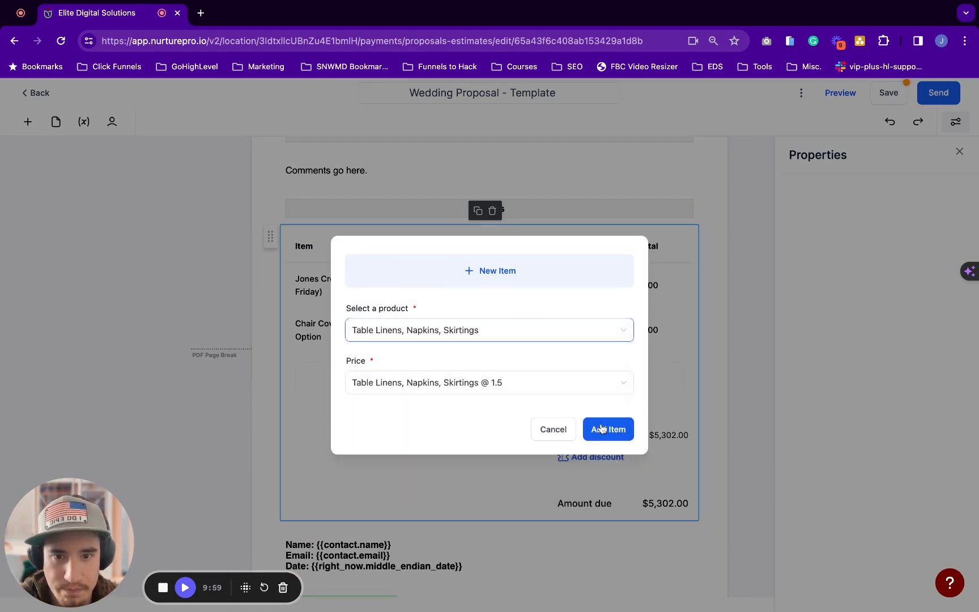
left_click(602, 429)
scroll(601, 429, "down", 2)
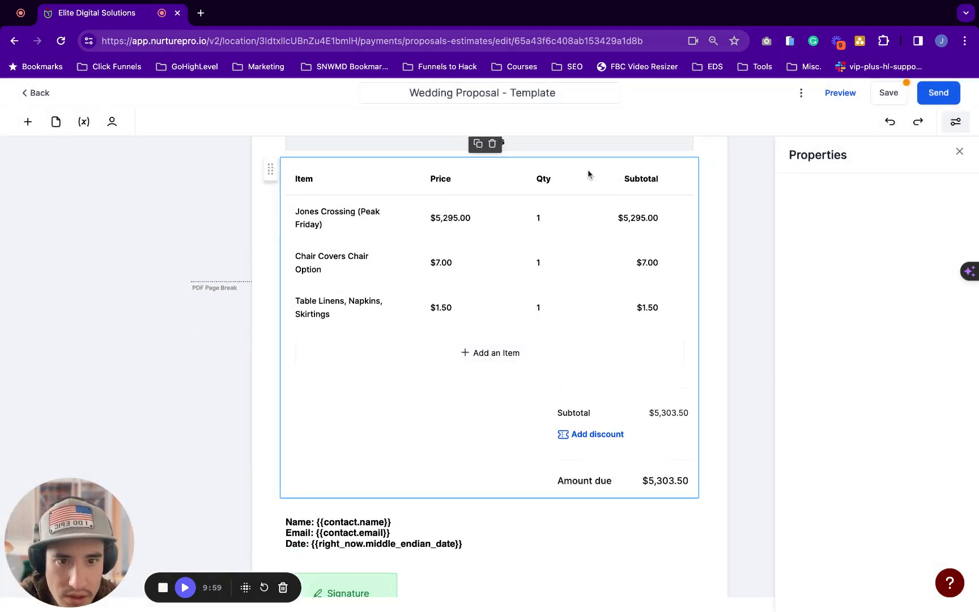
scroll(446, 369, "down", 1)
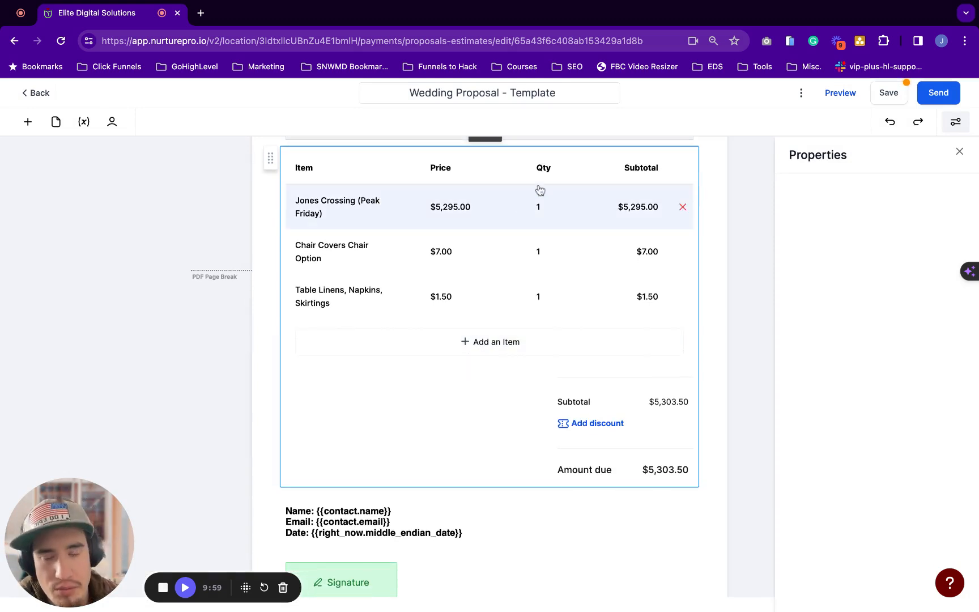
scroll(540, 190, "down", 1)
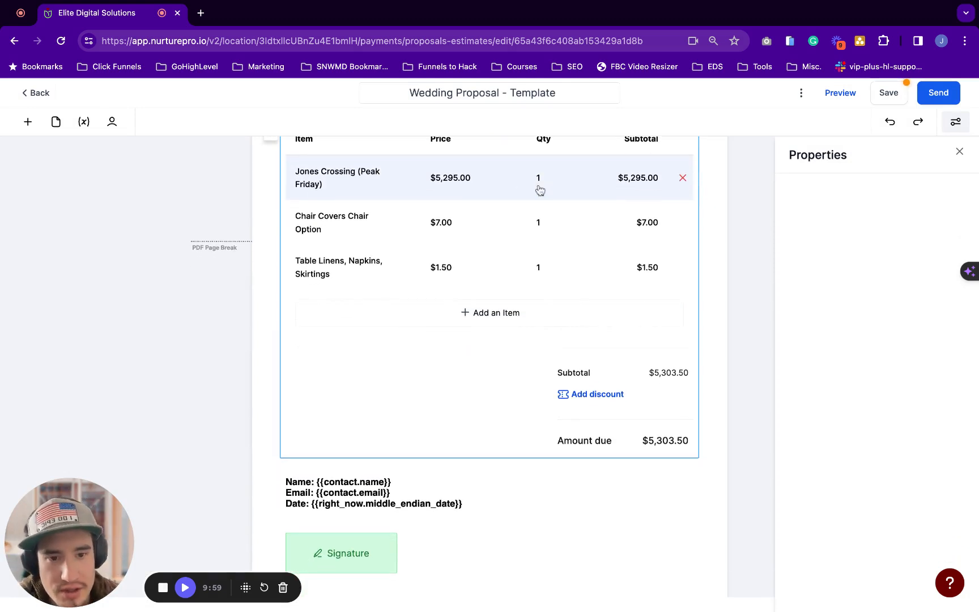
left_click(617, 395)
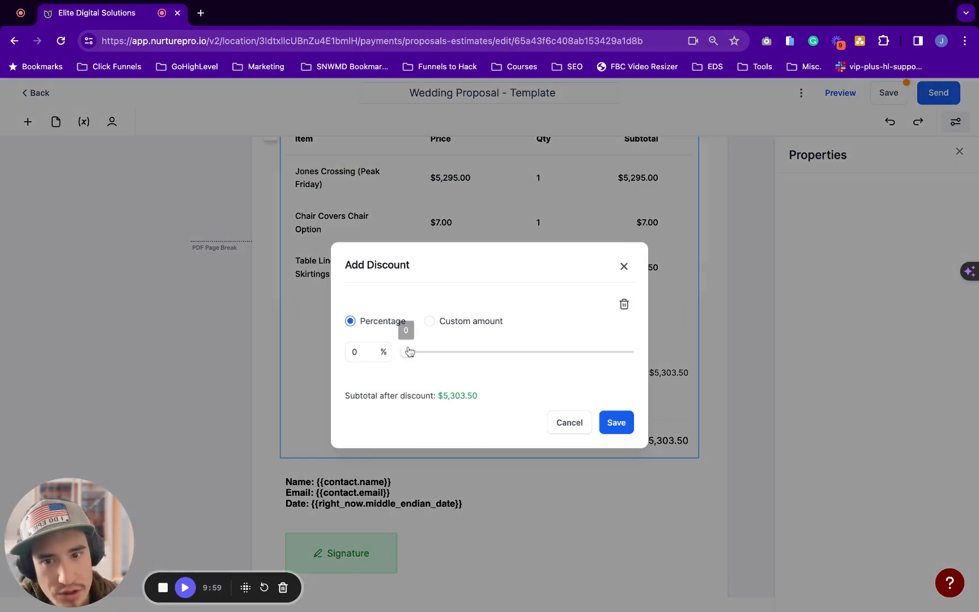
mouse_move(406, 356)
left_mouse_down()
mouse_move(479, 356)
mouse_move(401, 356)
left_mouse_up()
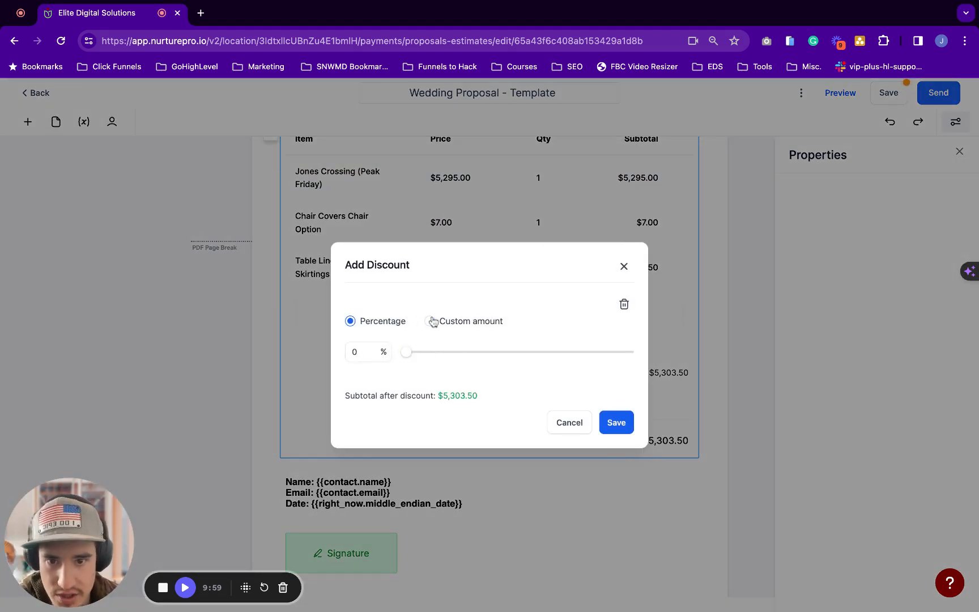
left_click(431, 321)
left_click(385, 356)
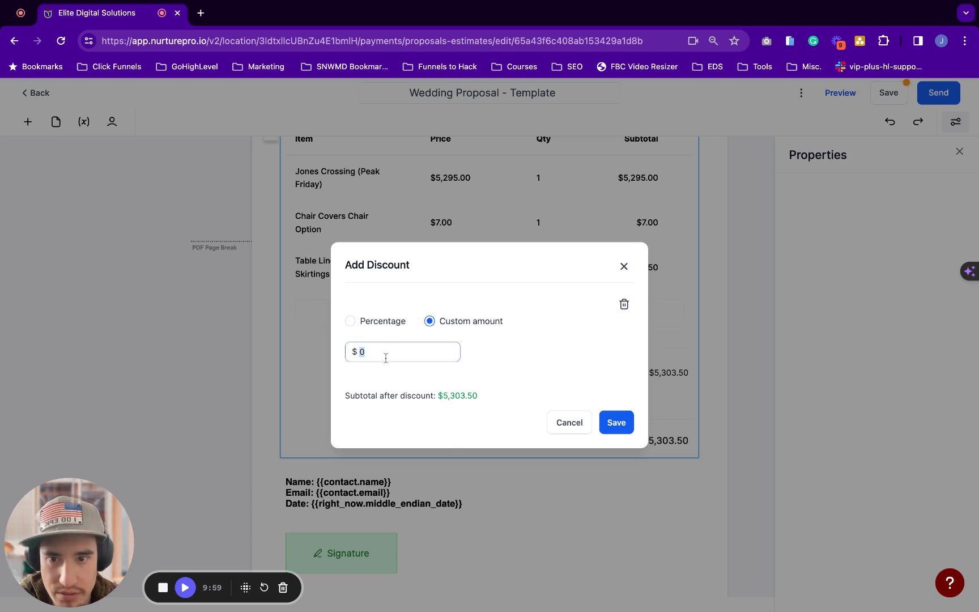
left_click(378, 321)
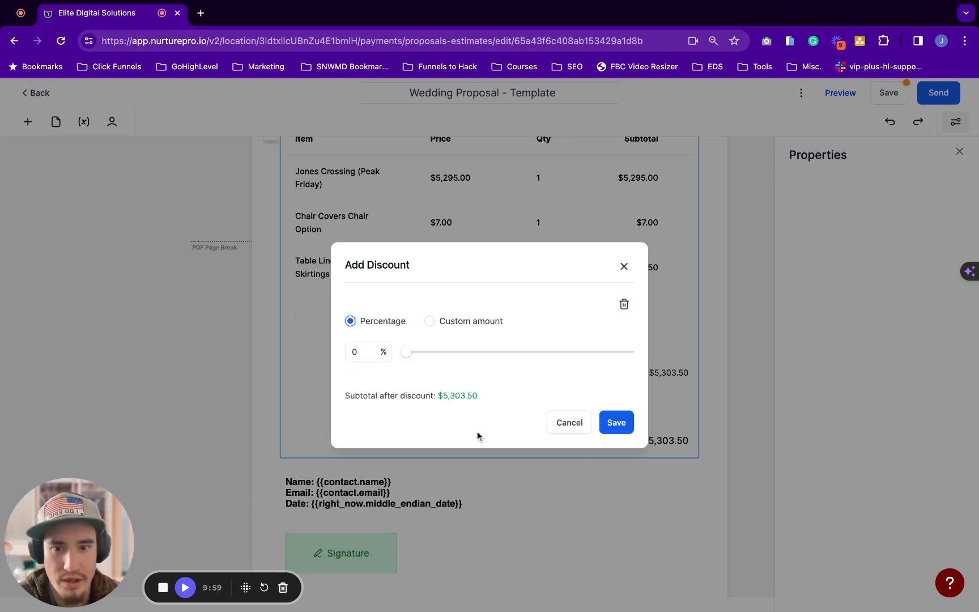
left_click_drag(405, 352, 428, 352)
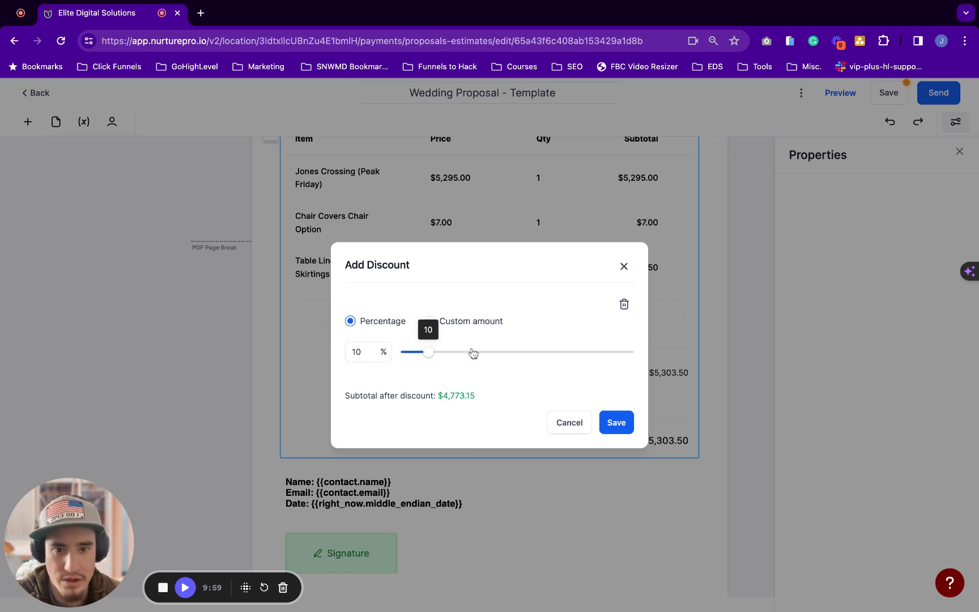
left_click(613, 426)
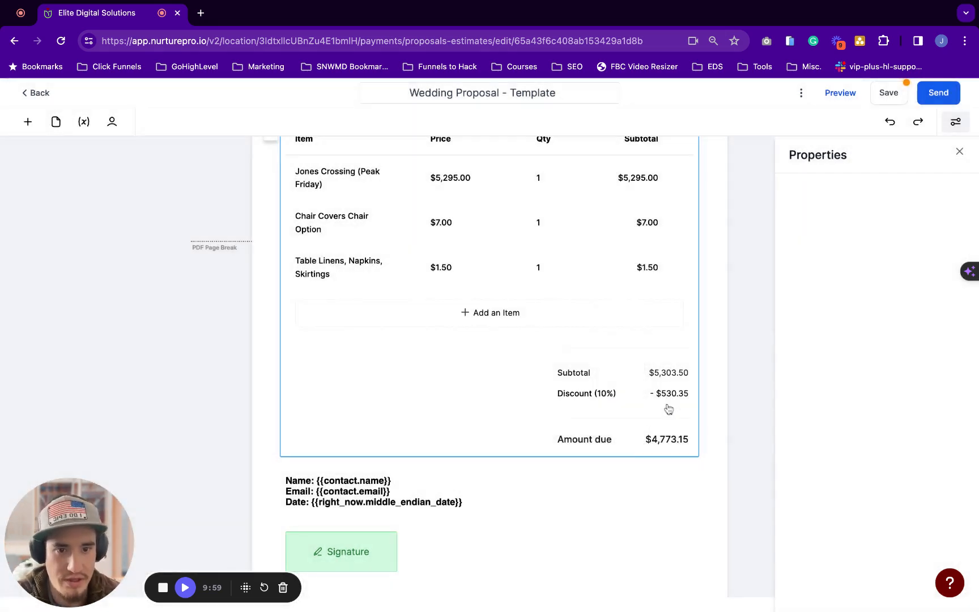
scroll(669, 409, "down", 1)
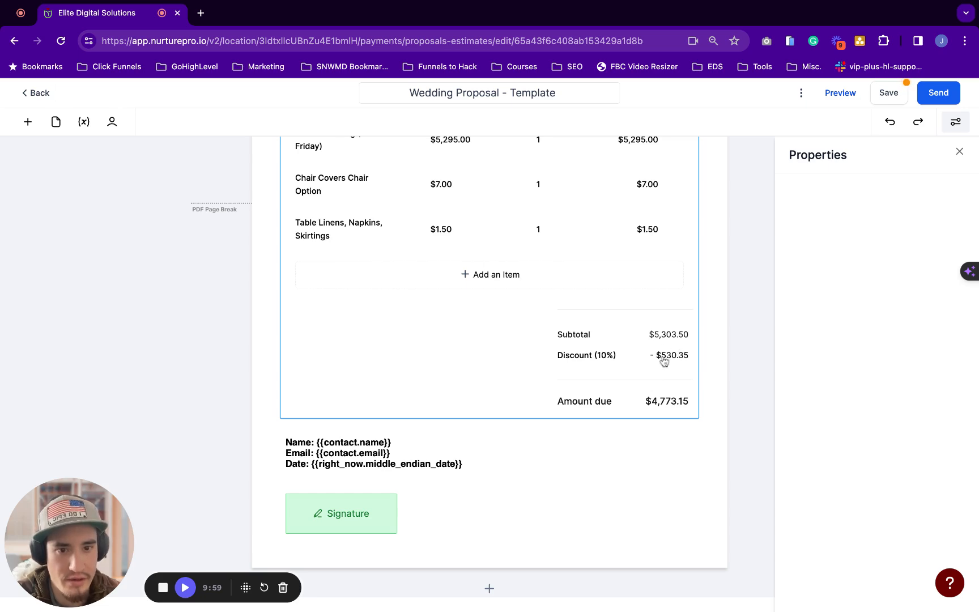
left_click(664, 358)
left_click_drag(427, 353, 403, 352)
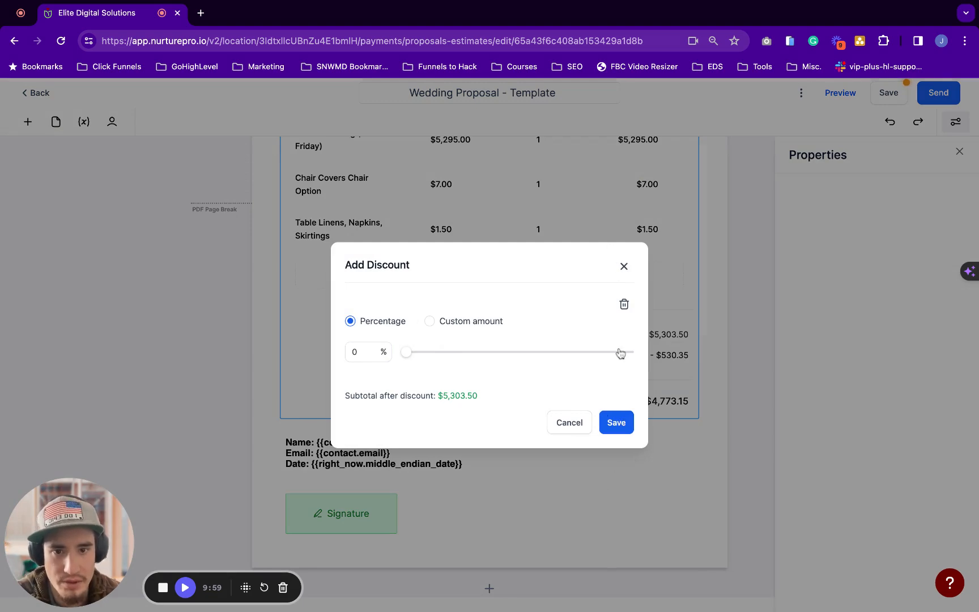
left_click(624, 304)
scroll(633, 318, "up", 2)
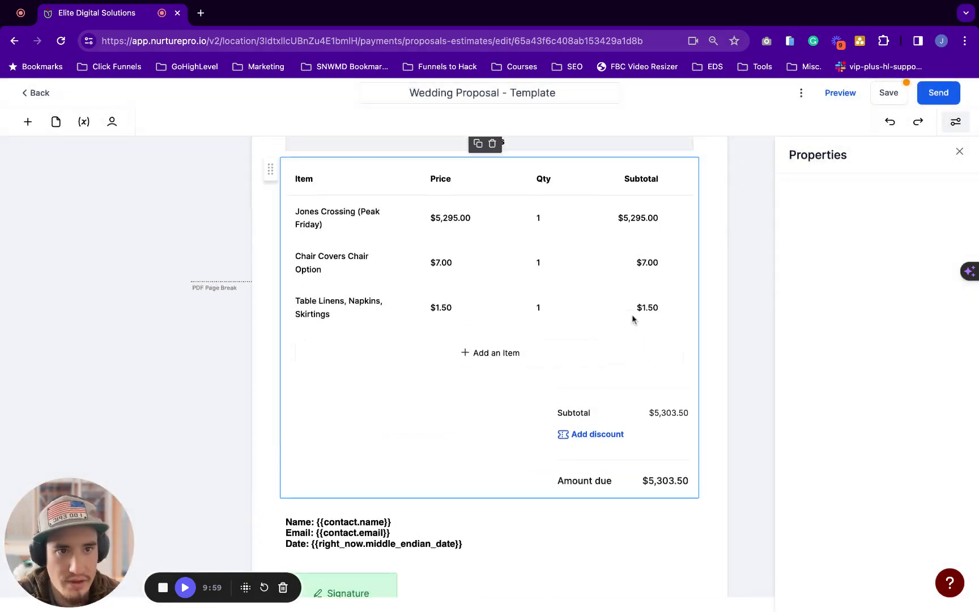
scroll(633, 319, "down", 2)
scroll(411, 260, "up", 2)
Reopen the Add Discount dialog for the line items, still at 0% with $5,303.50 subtotal
left_click(357, 295)
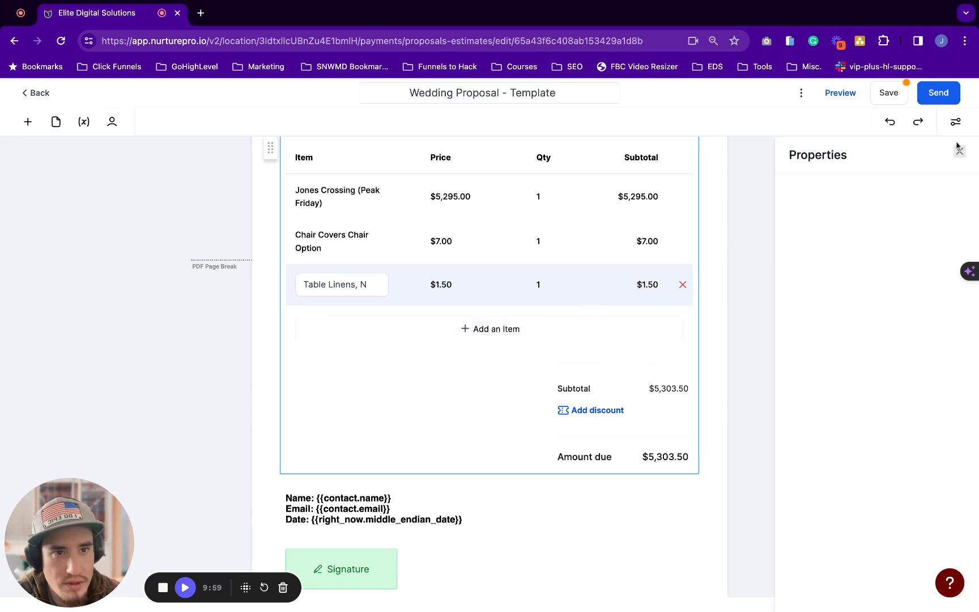
left_click(625, 451)
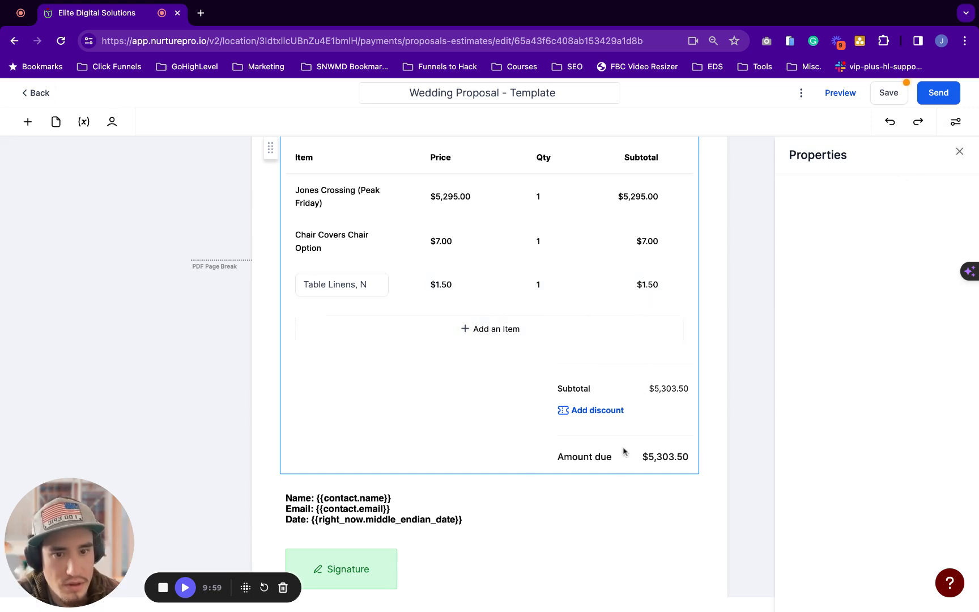
scroll(507, 332, "up", 3)
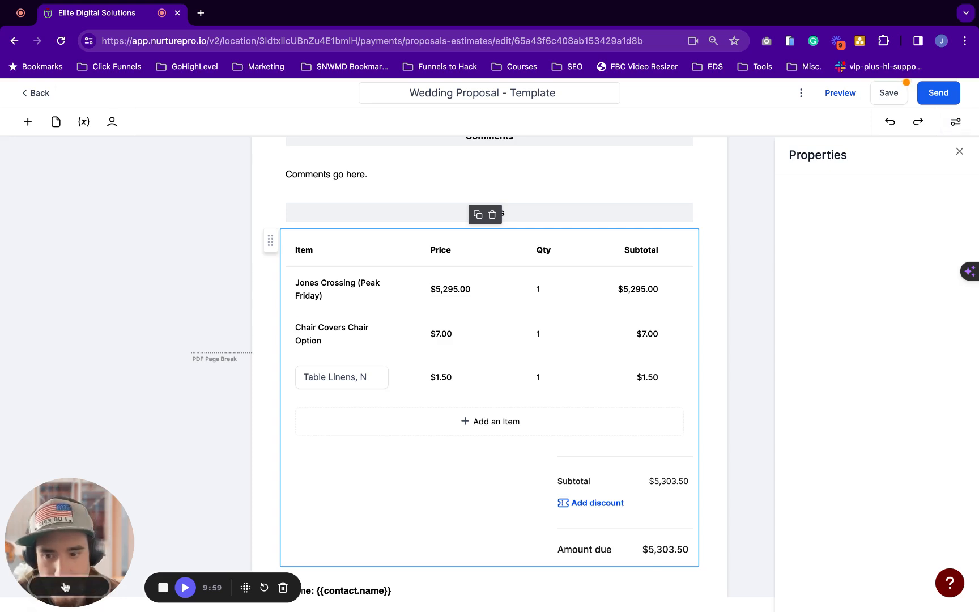
left_click(185, 587)
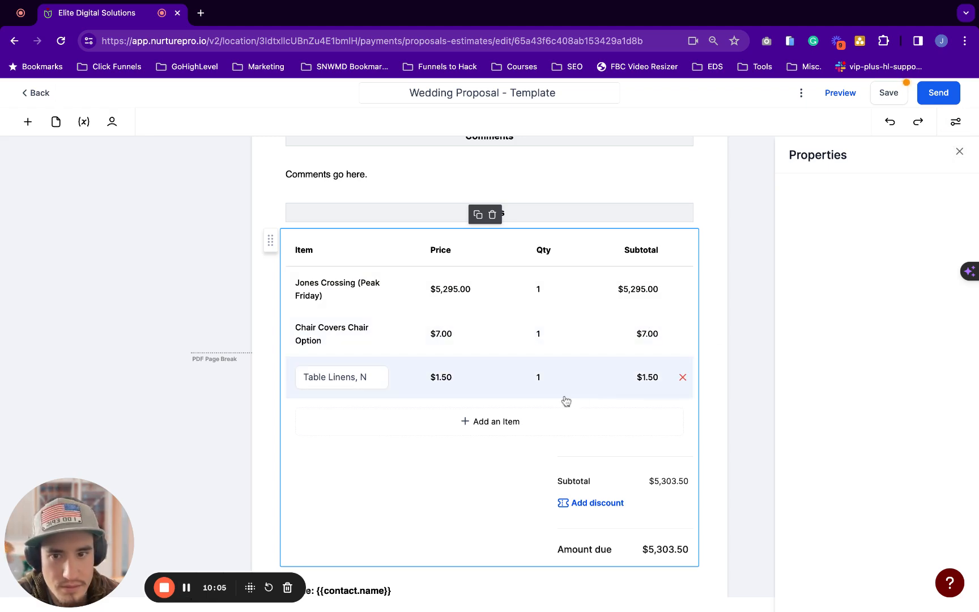
left_click(605, 505)
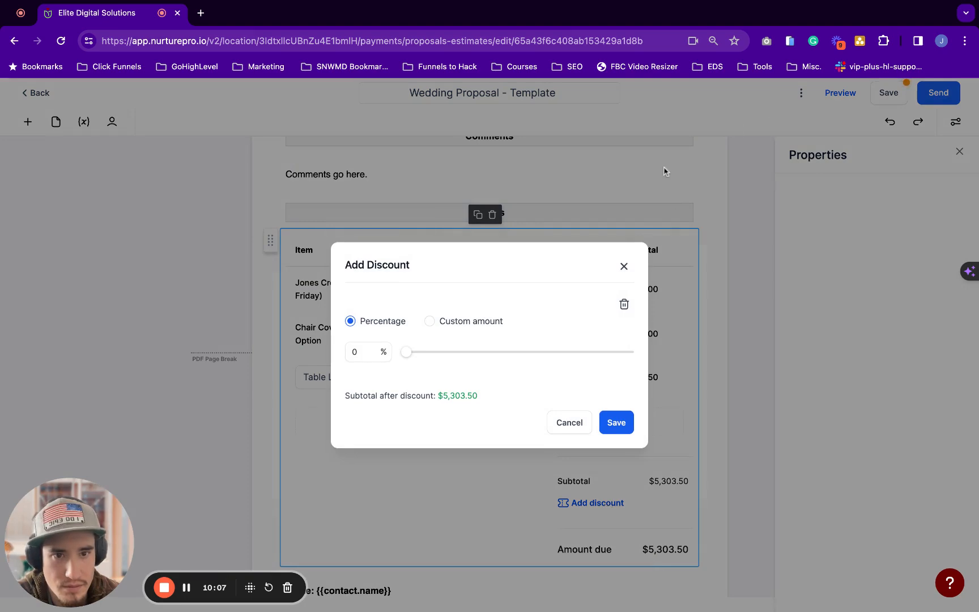
Dismiss the Add Discount dialog unchanged, save the template, and select the pricing table block
left_click(624, 267)
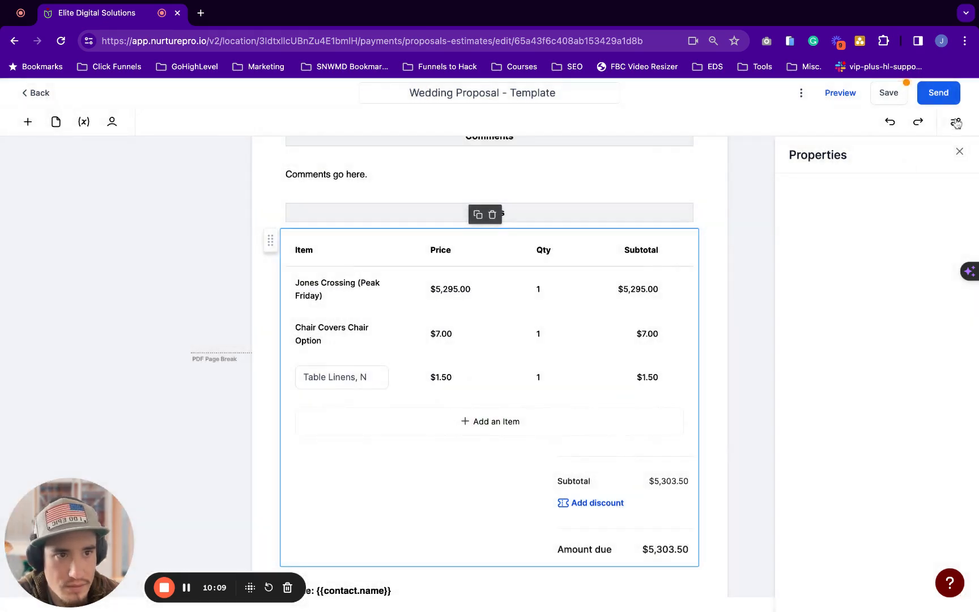
left_click(892, 93)
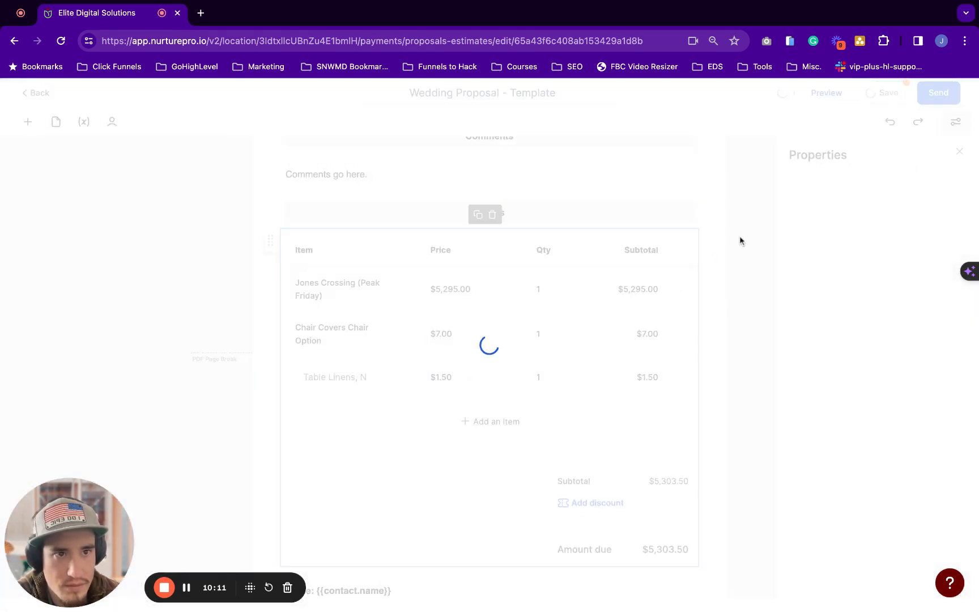
scroll(740, 240, "down", 1)
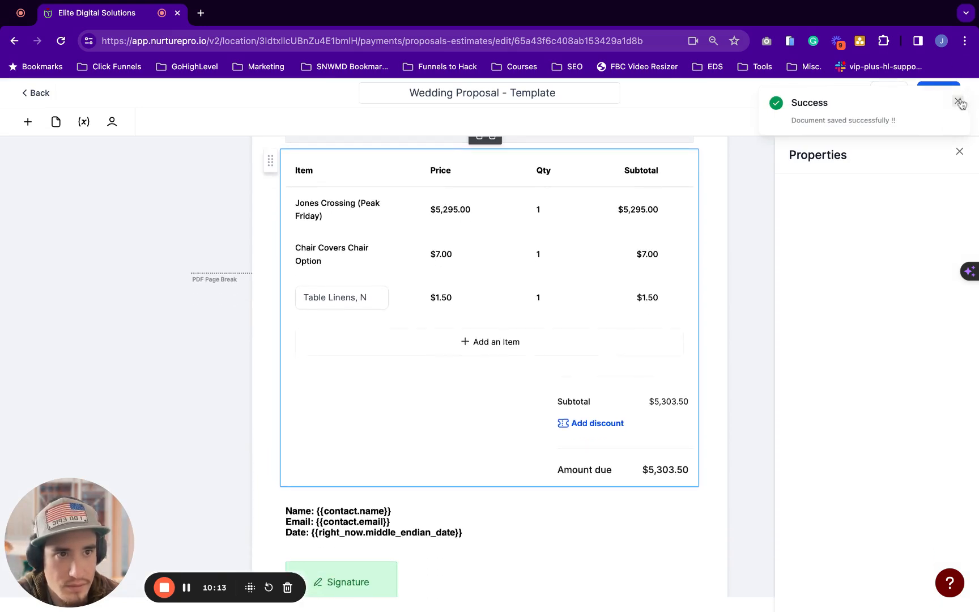
scroll(415, 437, "down", 1)
left_click(413, 479)
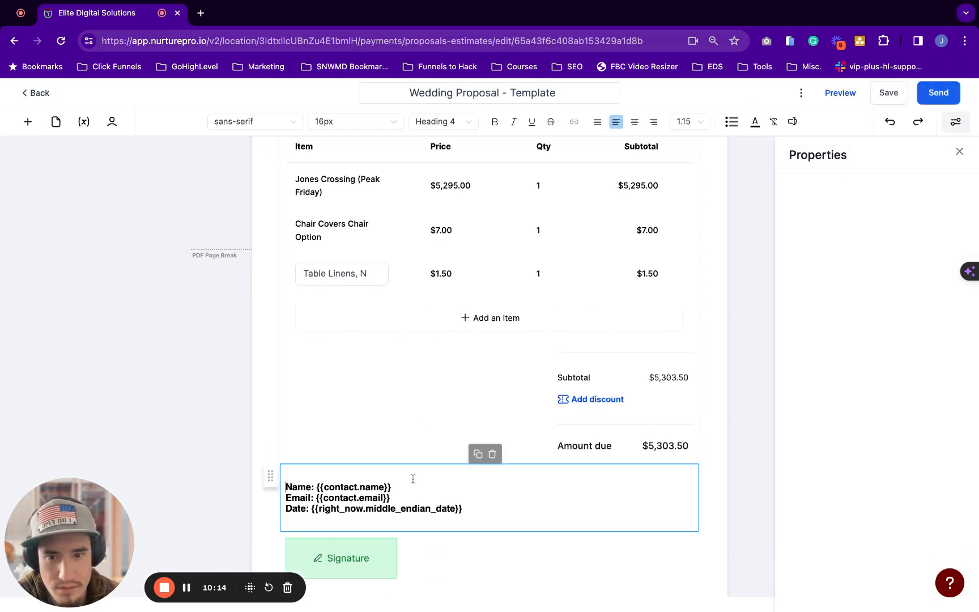
left_click(604, 371)
left_click(960, 152)
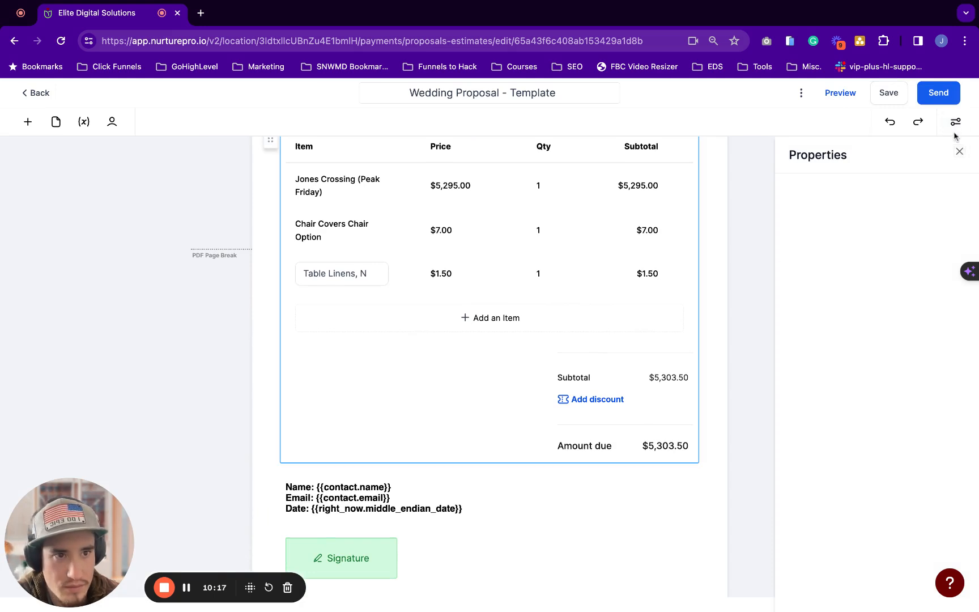
scroll(453, 385, "up", 2)
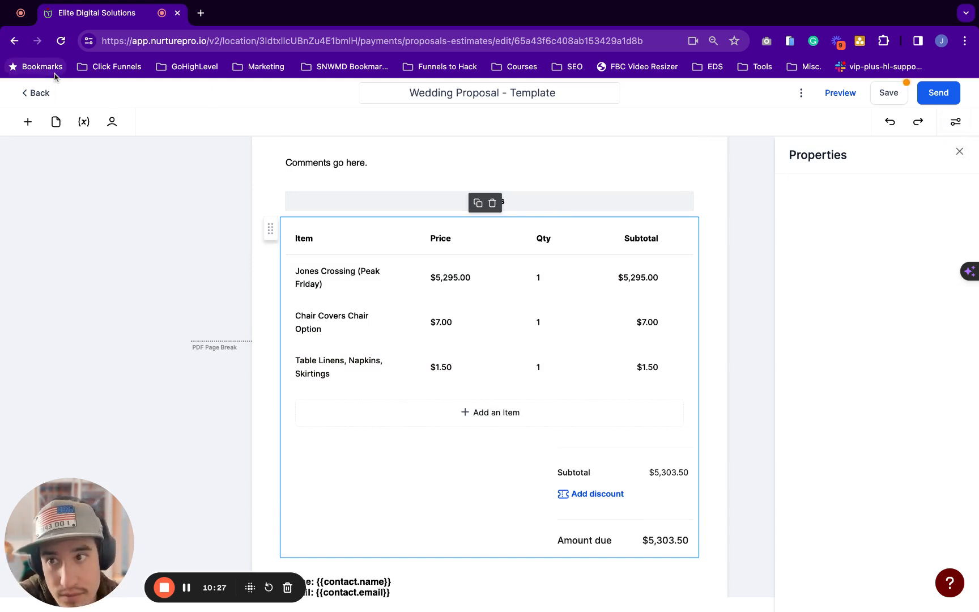
Reload the proposal editor and open the Jones Crossing line item's settings
left_click(60, 40)
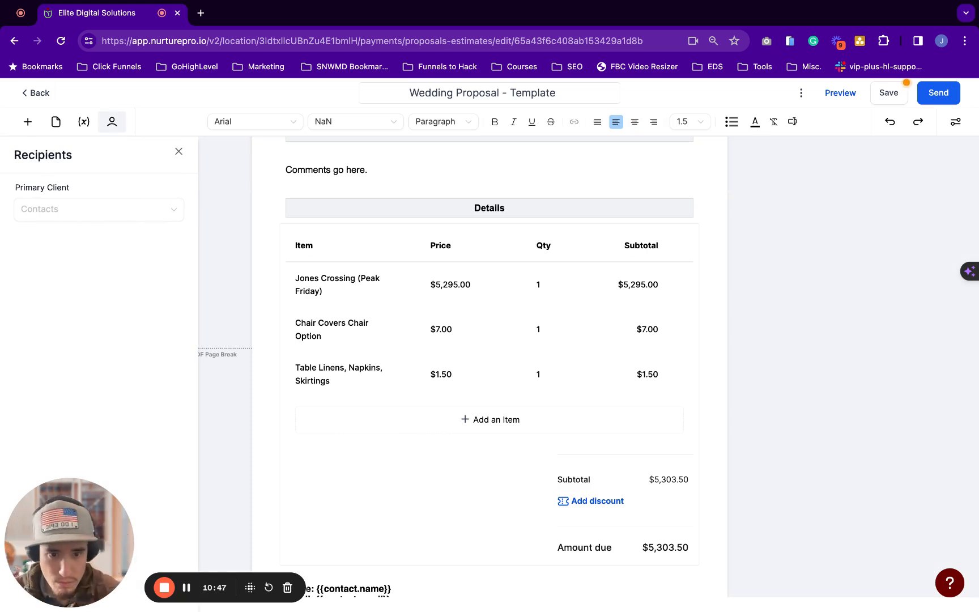
left_click(562, 382)
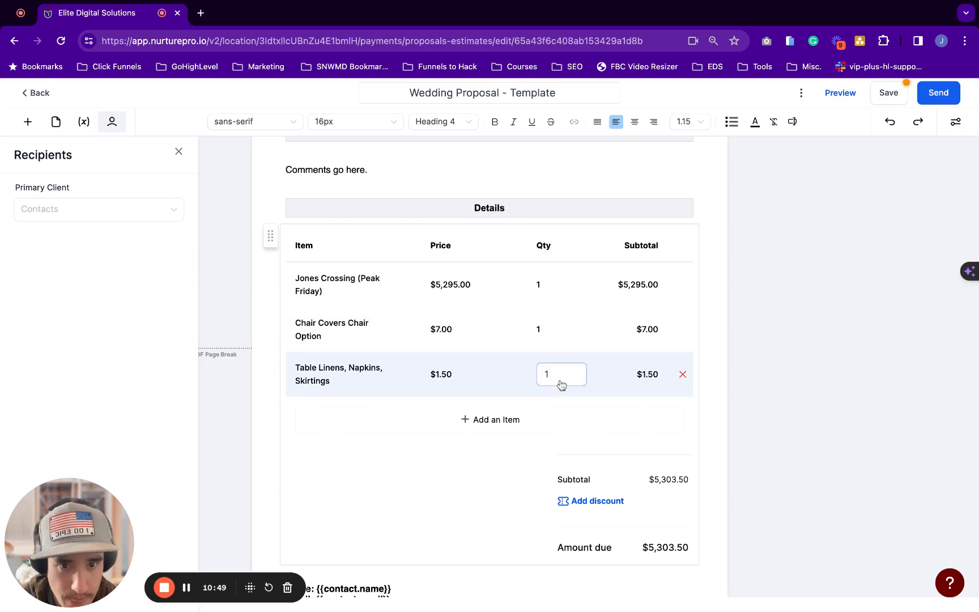
left_click(654, 432)
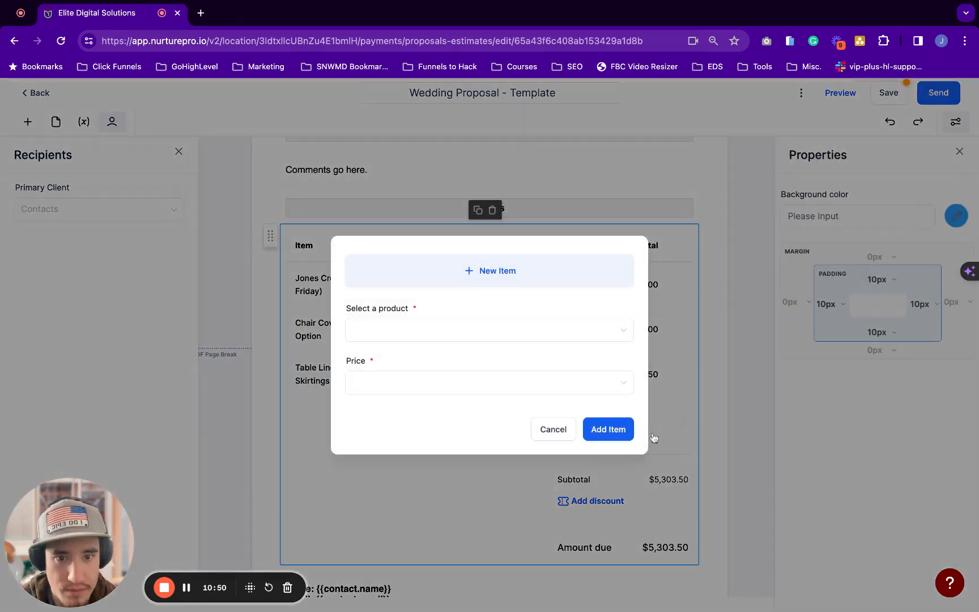
left_click(557, 434)
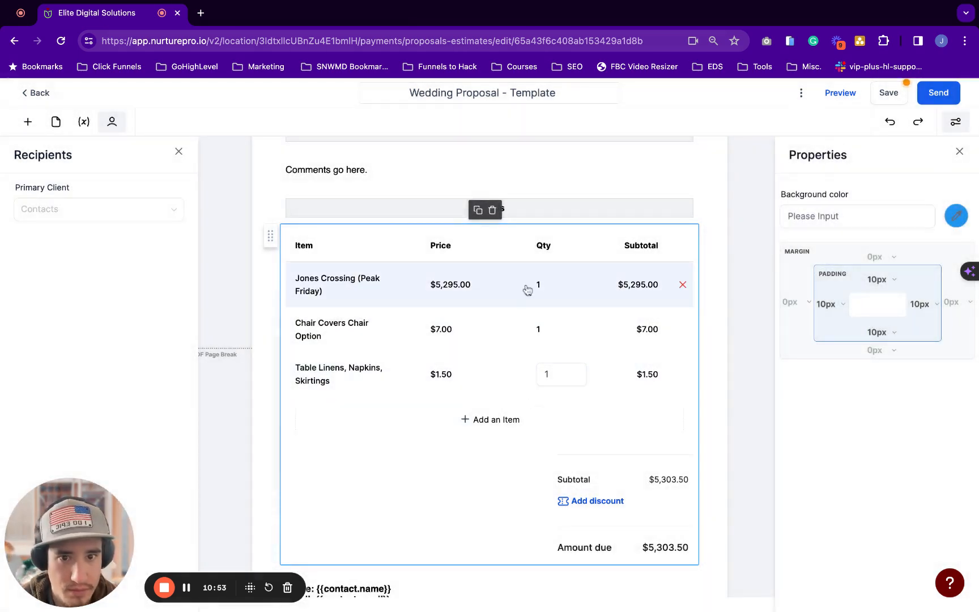
left_click(571, 289)
left_click(571, 289)
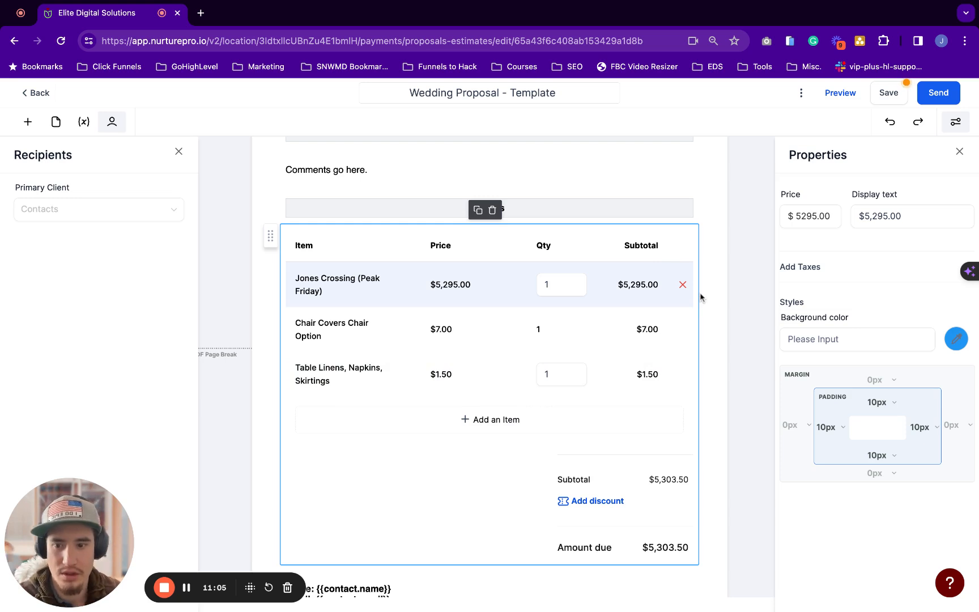
Check the Table Linens item's price and tax settings, then close the item settings panel
scroll(645, 281, "down", 1)
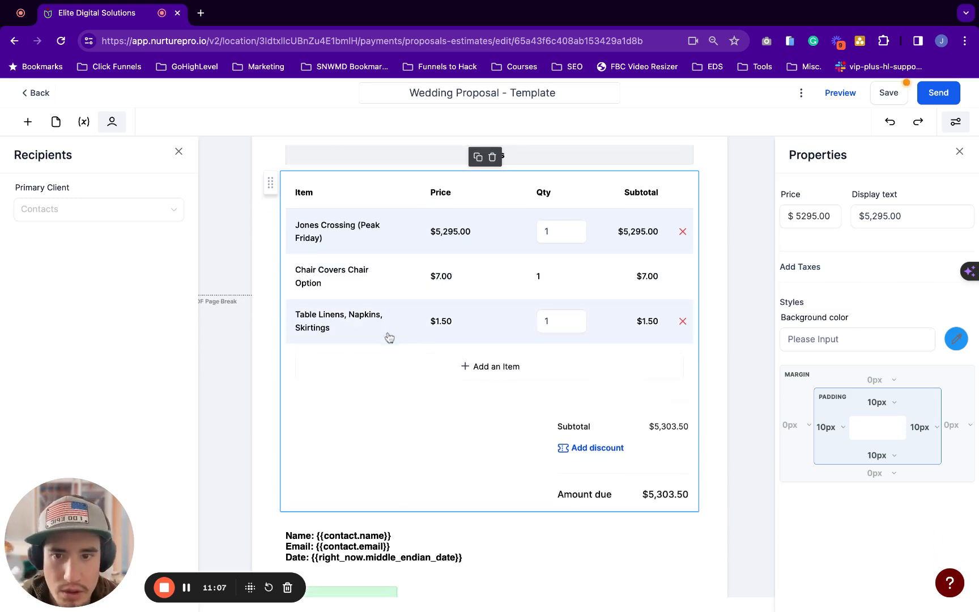
left_click(373, 318)
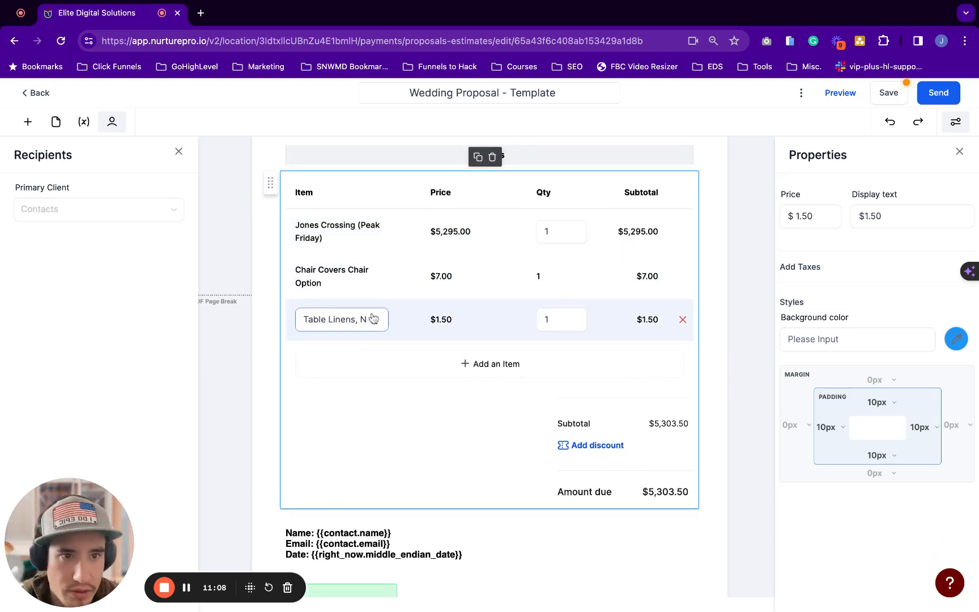
left_click_drag(803, 271, 770, 268)
left_click(811, 259)
left_click(840, 262)
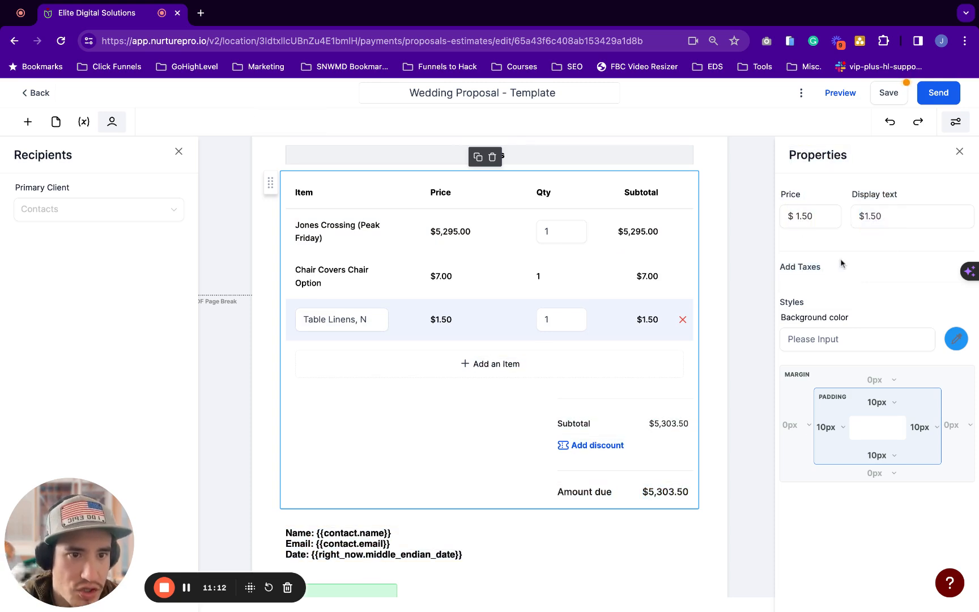
left_click(959, 151)
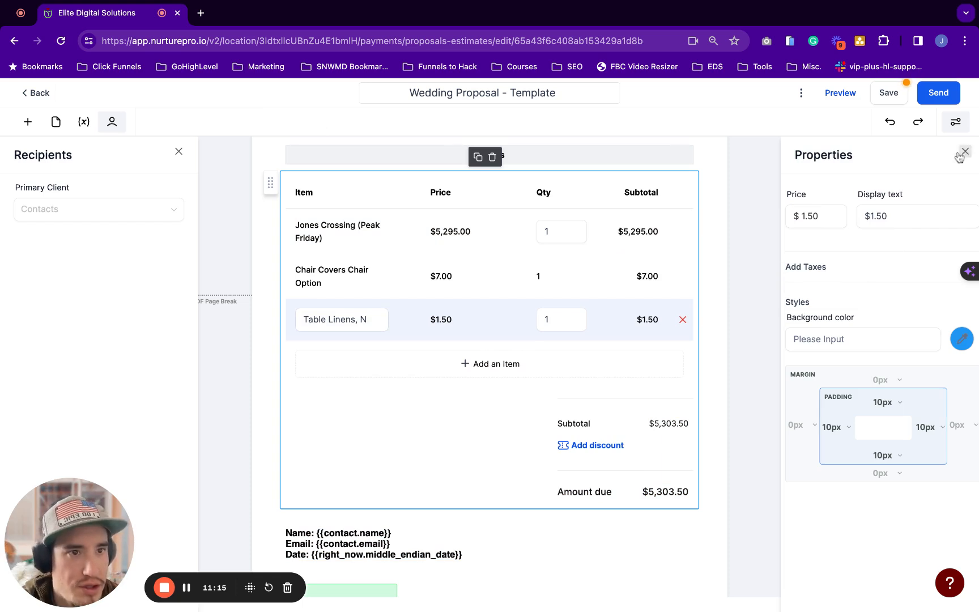
Save the Wedding Proposal template and go back to the Documents & Contracts list
left_click(887, 97)
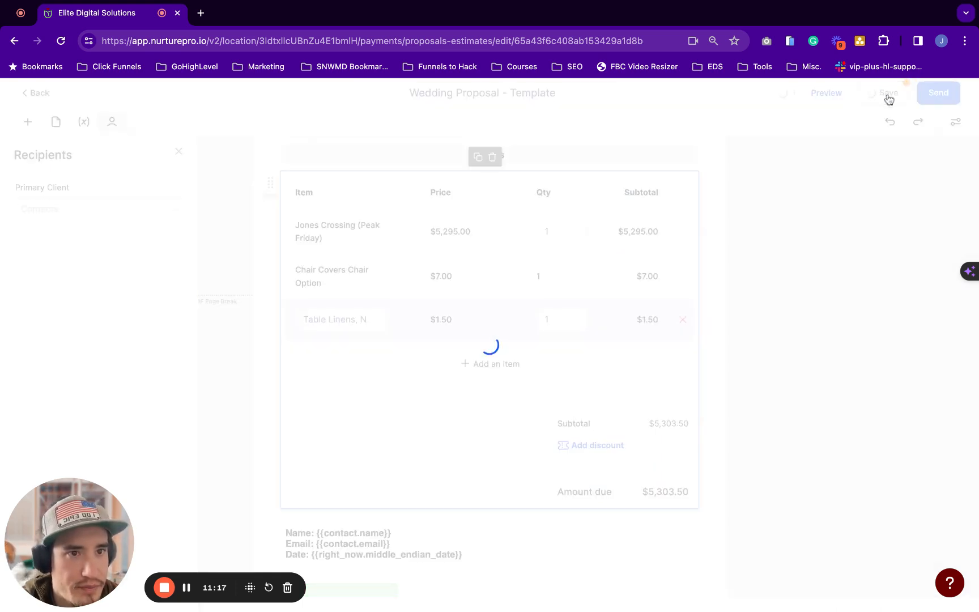
left_click(957, 102)
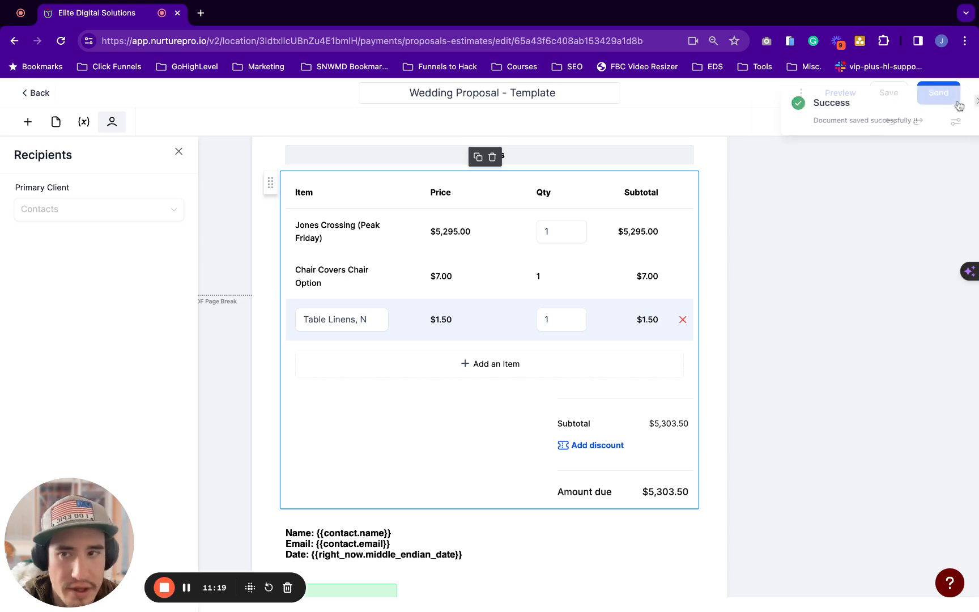
left_click(44, 94)
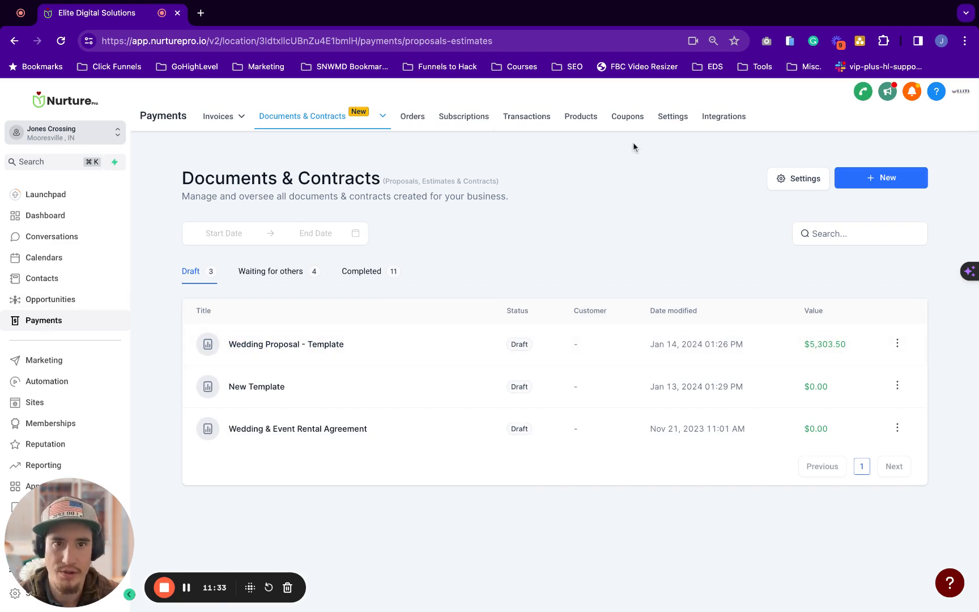
In Payments > Settings > Taxes, start a new tax named Credit Card Surcharge
left_click(678, 117)
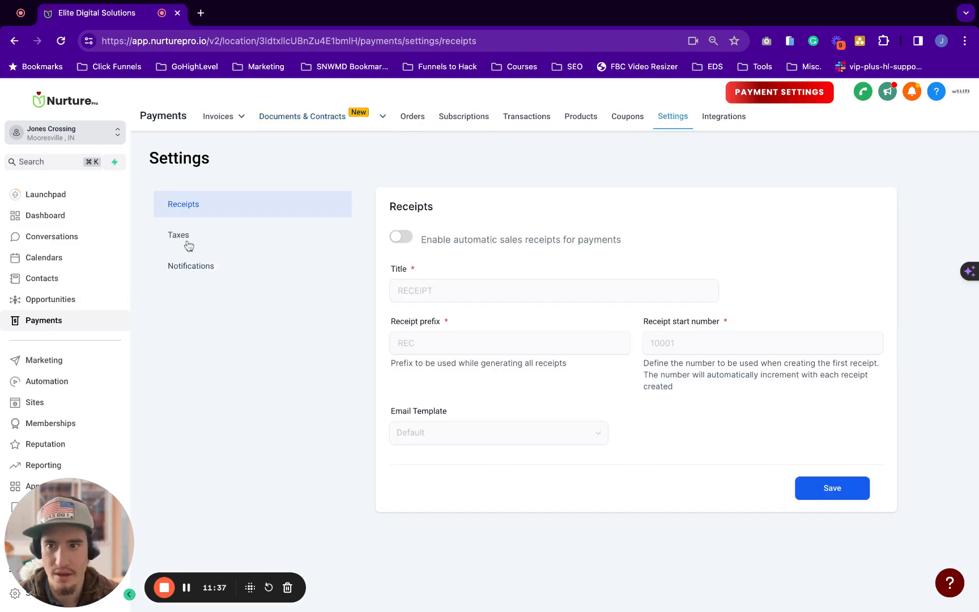
left_click(181, 237)
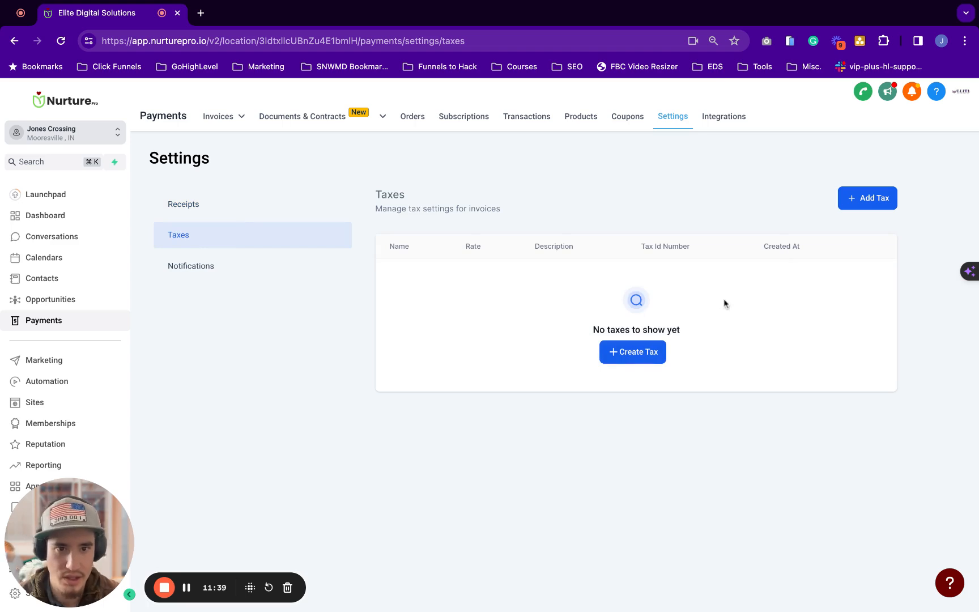
left_click(871, 209)
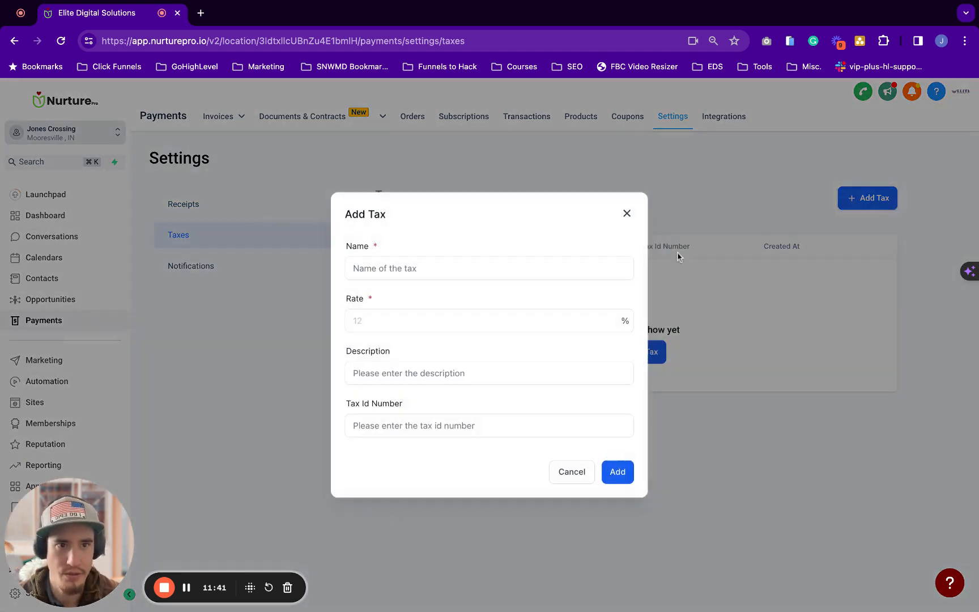
left_click(496, 266)
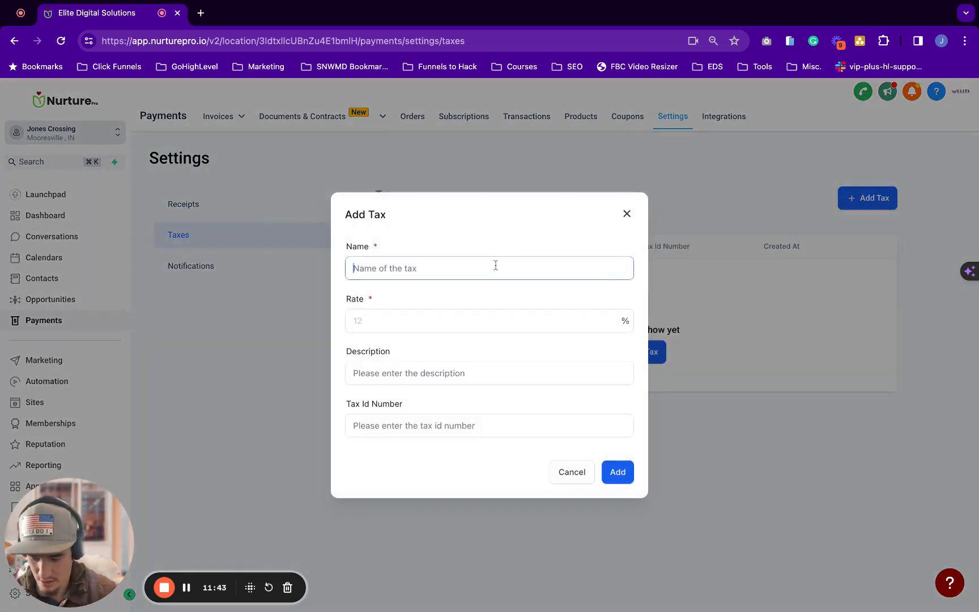
type("C")
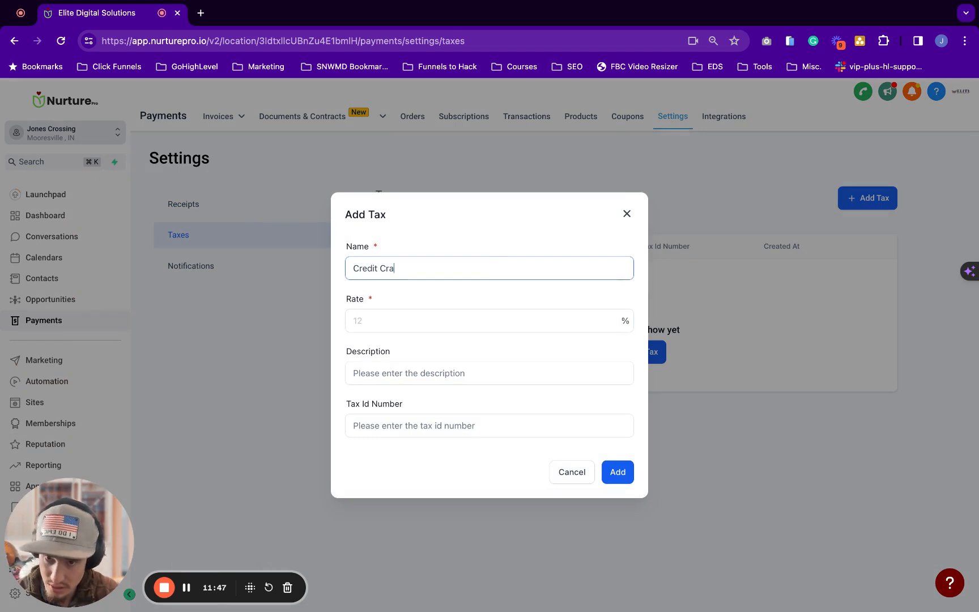
type("redit Cr")
key("super+a")
key("BackSpace")
type("P")
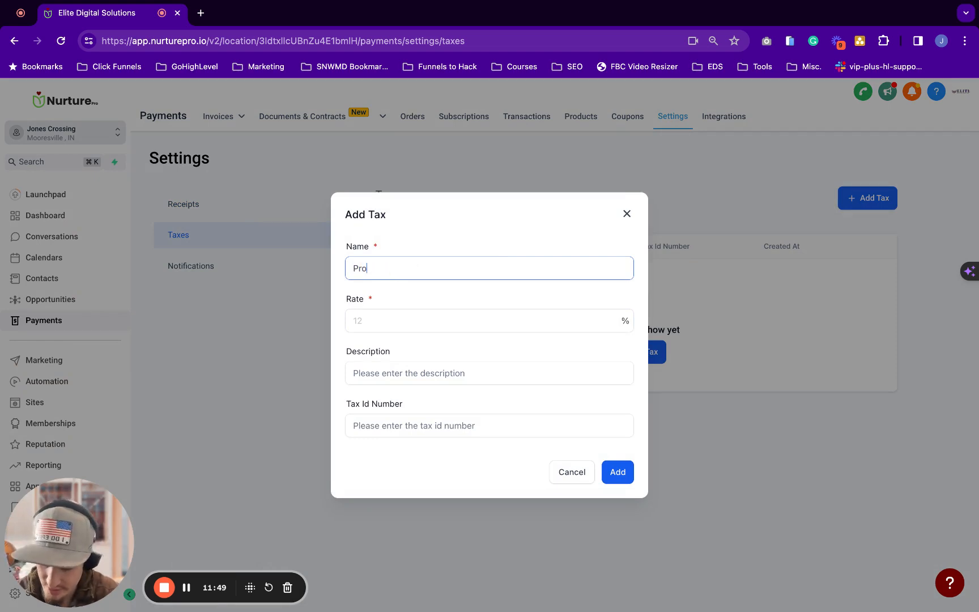
type("rocessing Fee")
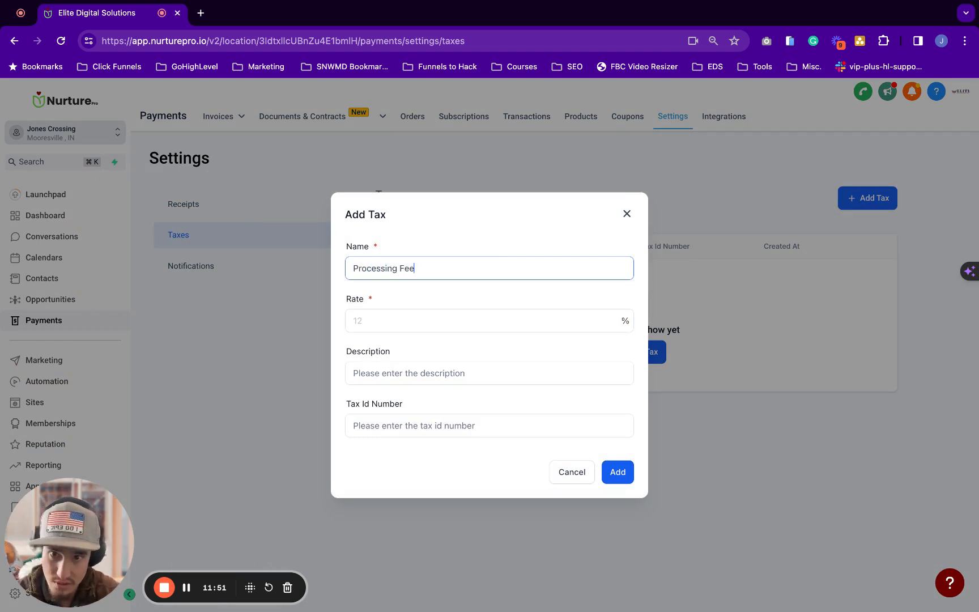
left_click(414, 327)
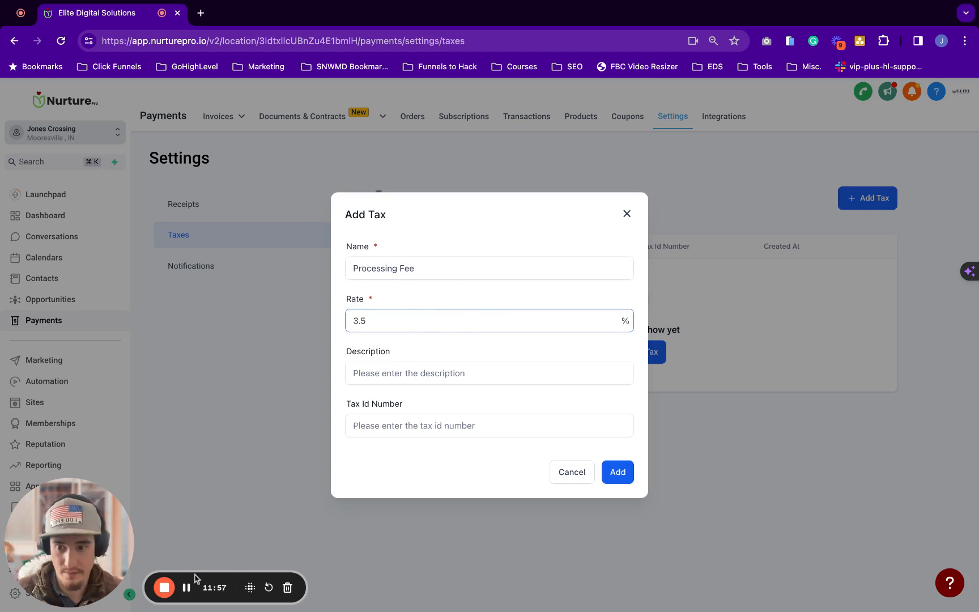
left_click_drag(419, 267, 283, 267)
type("Cr")
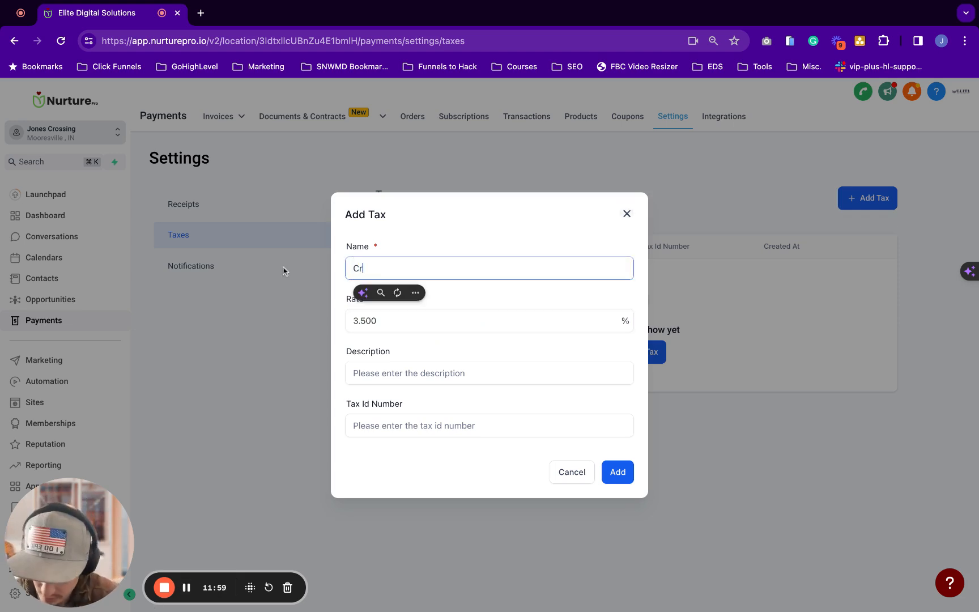
type("edit Card Surcharge")
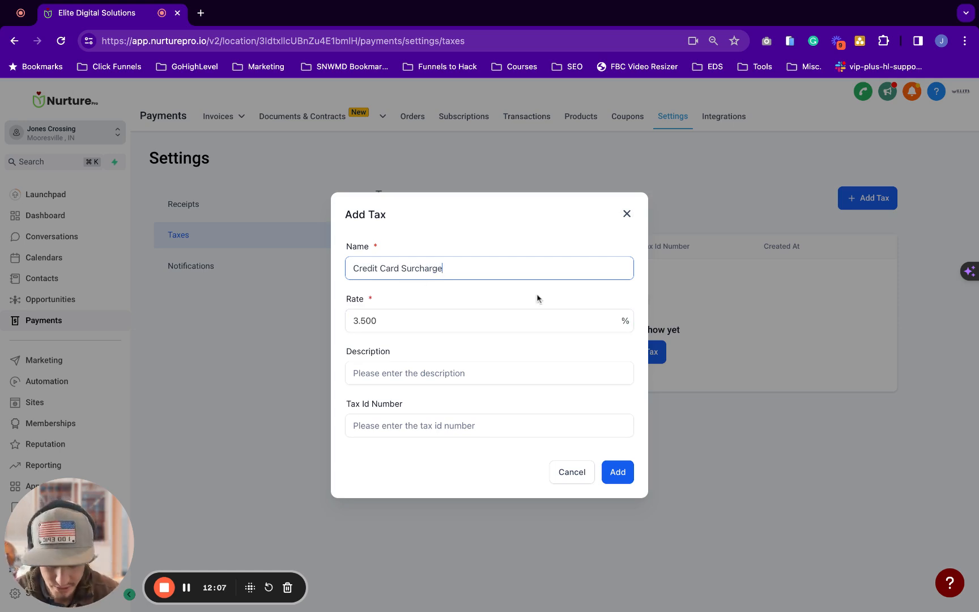
Give it a 3.5 rate and the description Credit Card Processing Fee, then add it
left_click(491, 373)
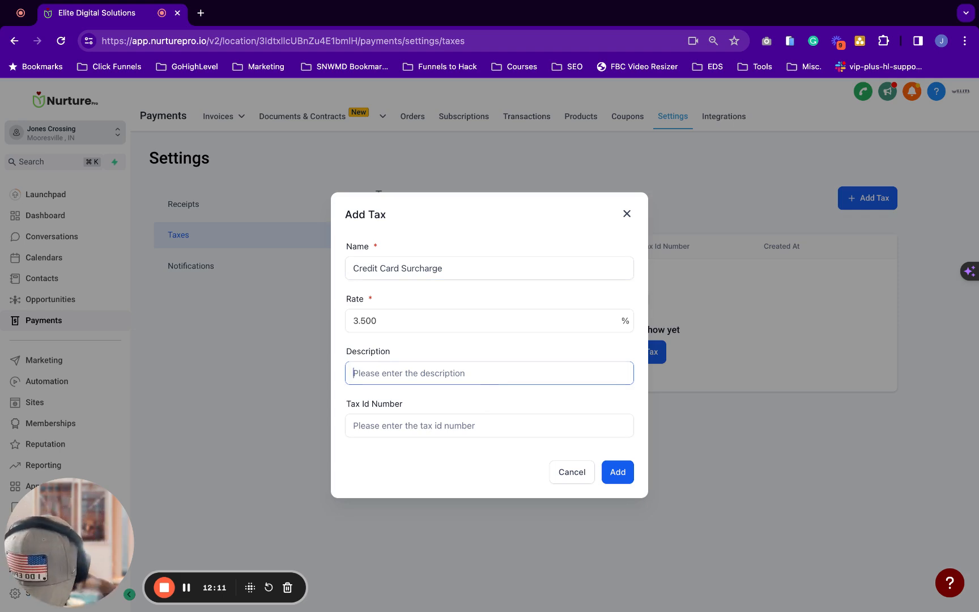
type("Credit Card Processing Fee")
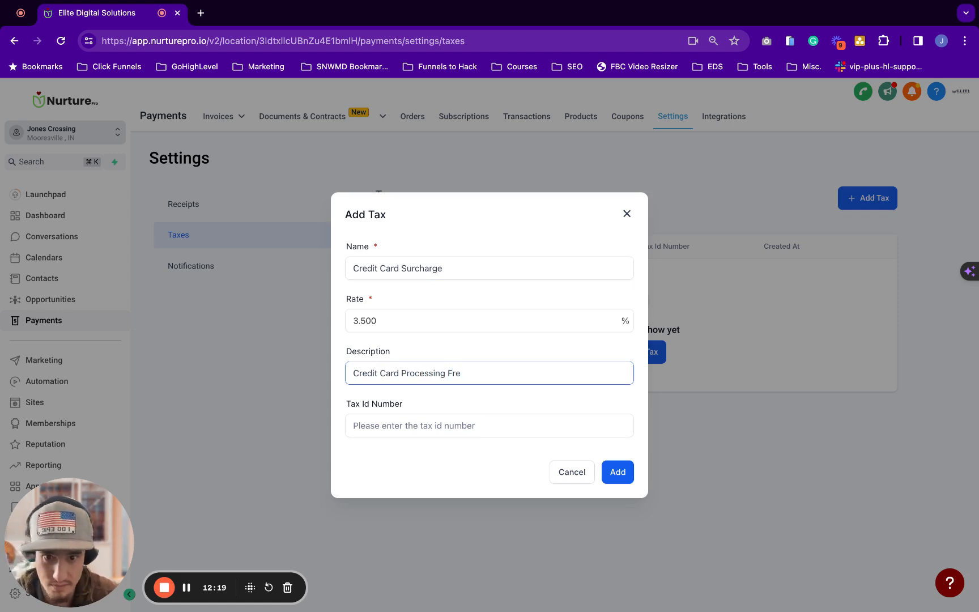
left_click(498, 426)
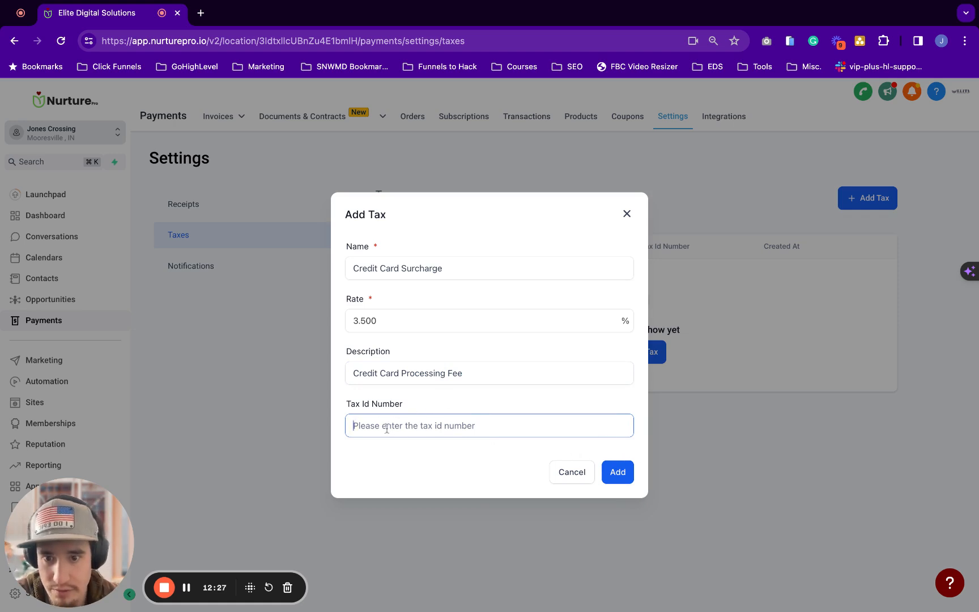
left_click(619, 472)
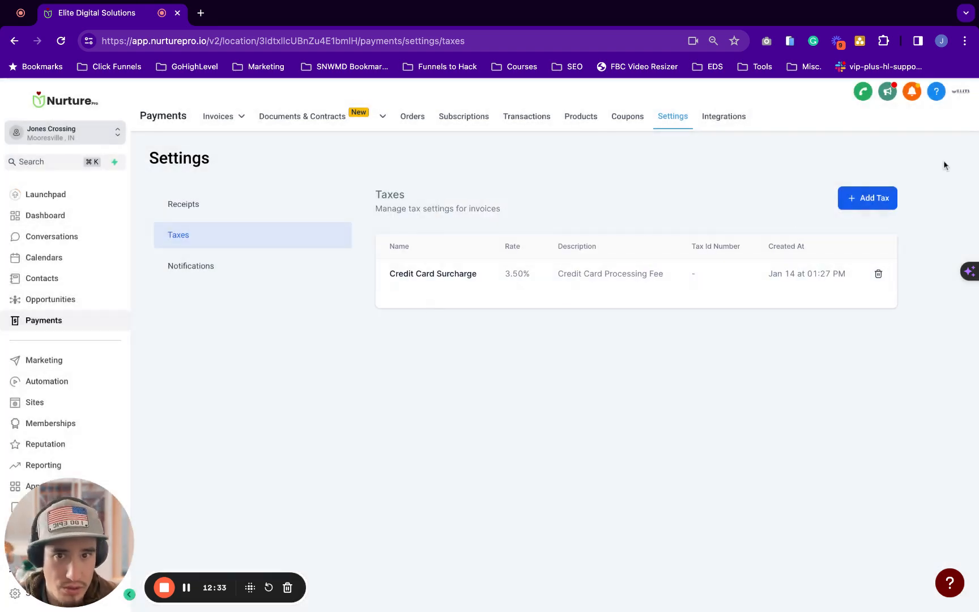
left_click_drag(392, 268, 795, 274)
Open Wedding Proposal - Template and select the Jones Crossing item with the Properties panel shown
mouse_move(299, 121)
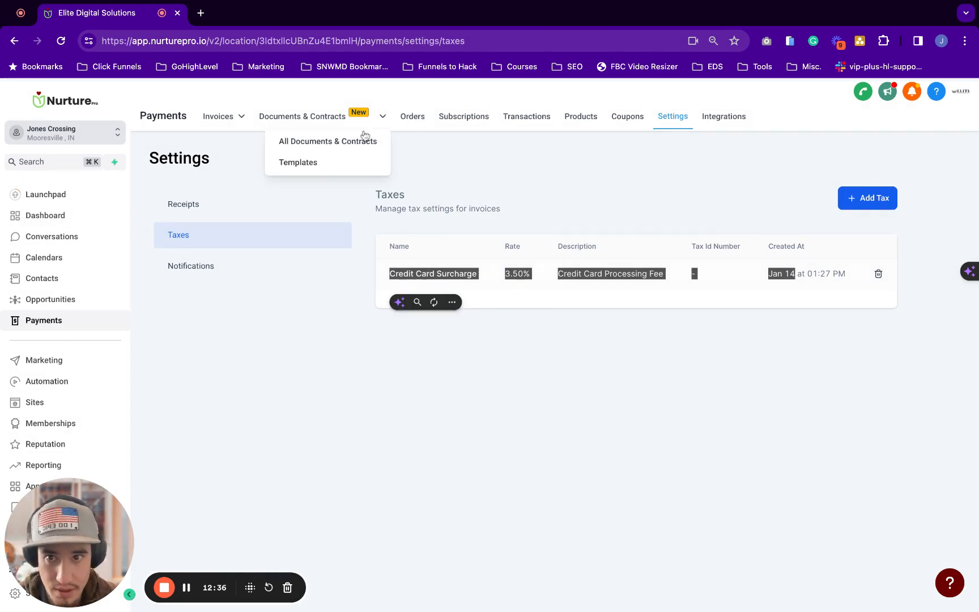
left_click(278, 125)
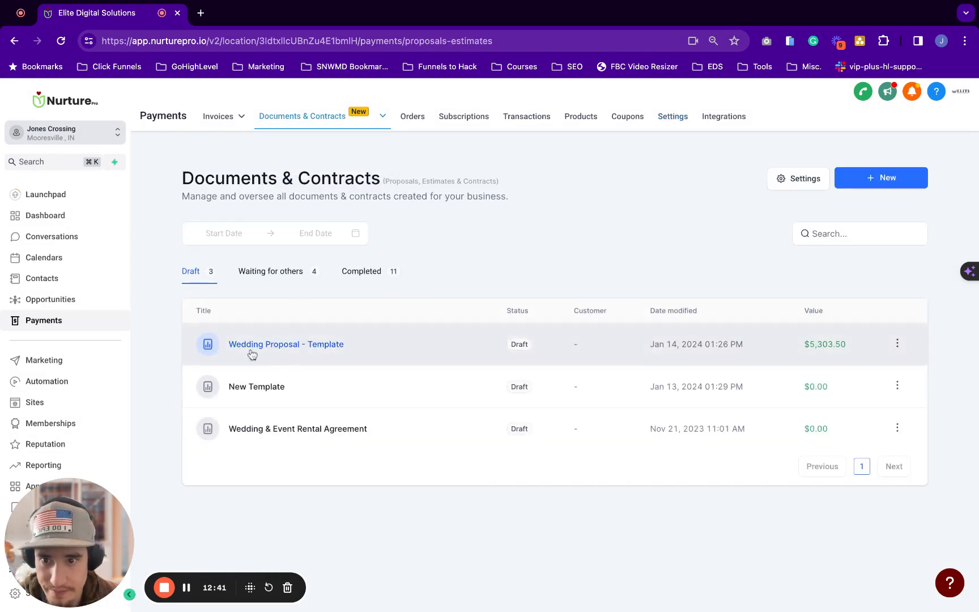
left_click(319, 347)
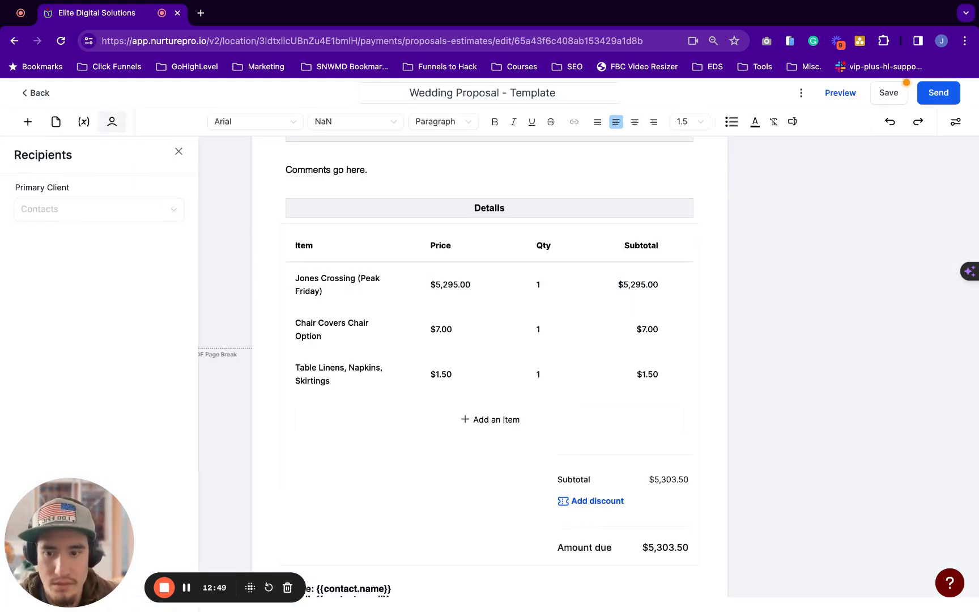
scroll(431, 271, "down", 1)
scroll(430, 270, "up", 3)
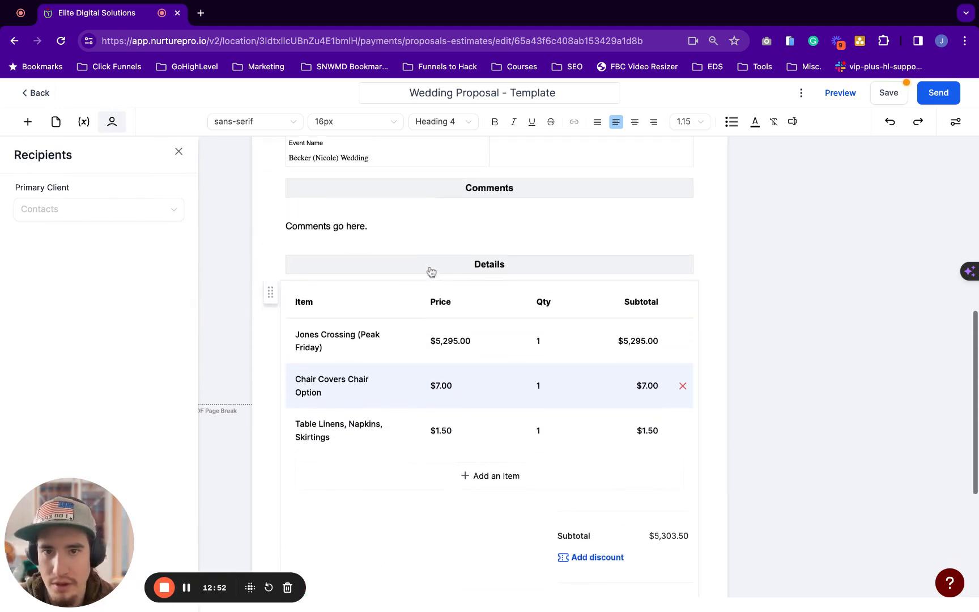
scroll(396, 283, "down", 1)
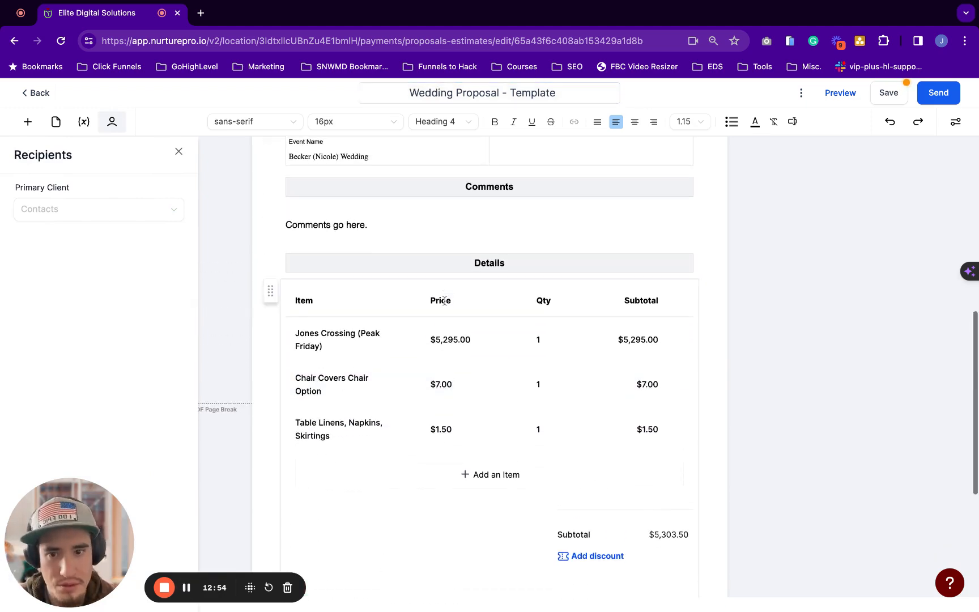
left_click(382, 342)
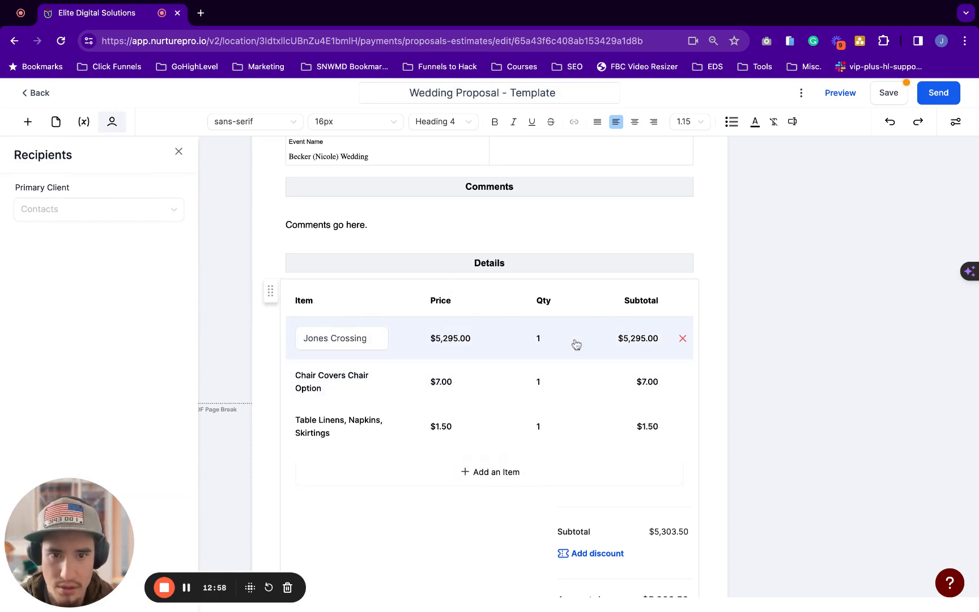
left_click(955, 121)
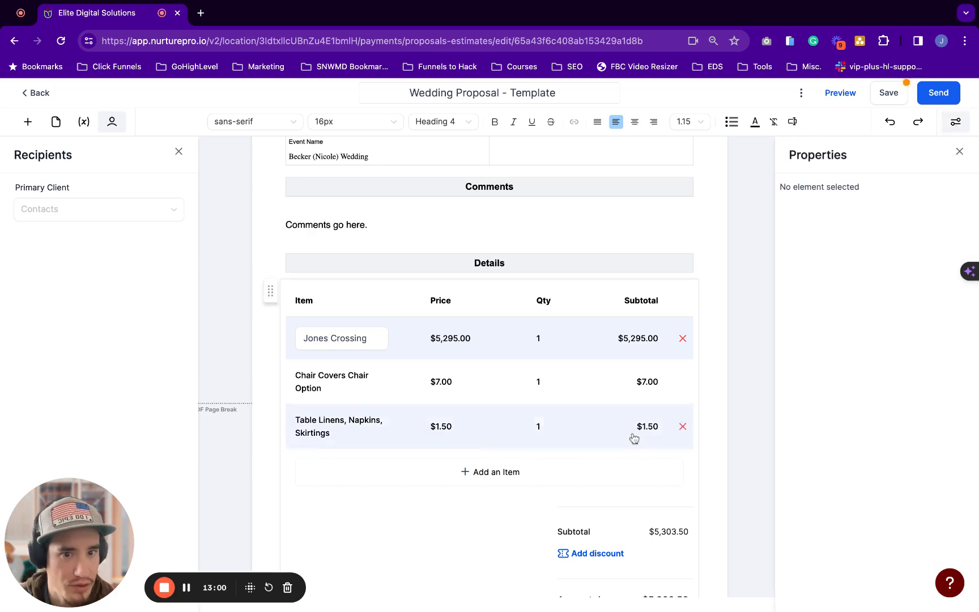
Look over the proposal's discount options and totals, closing and reopening the Properties panel
scroll(579, 493, "down", 3)
left_click(589, 457)
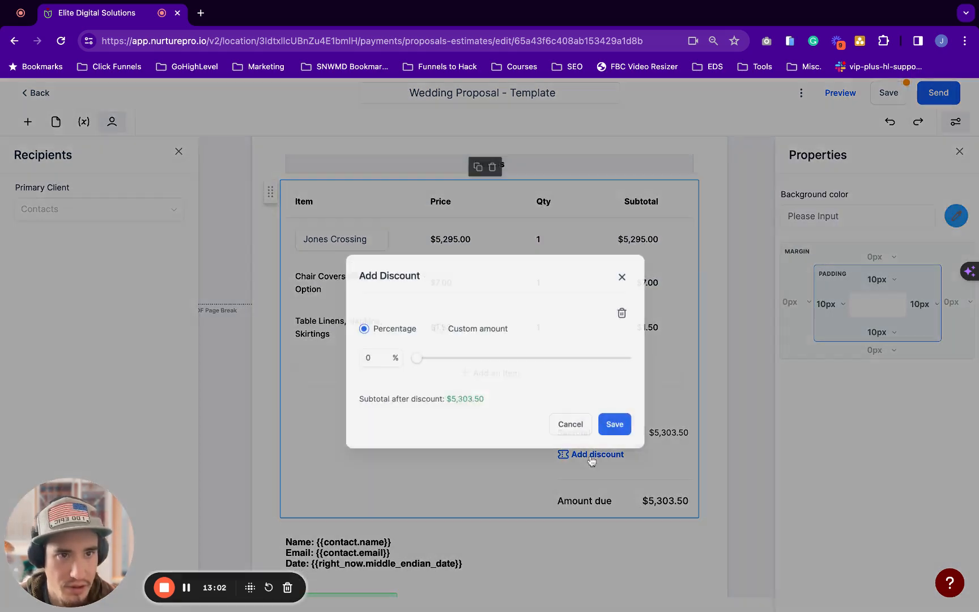
left_click(626, 264)
scroll(521, 426, "down", 1)
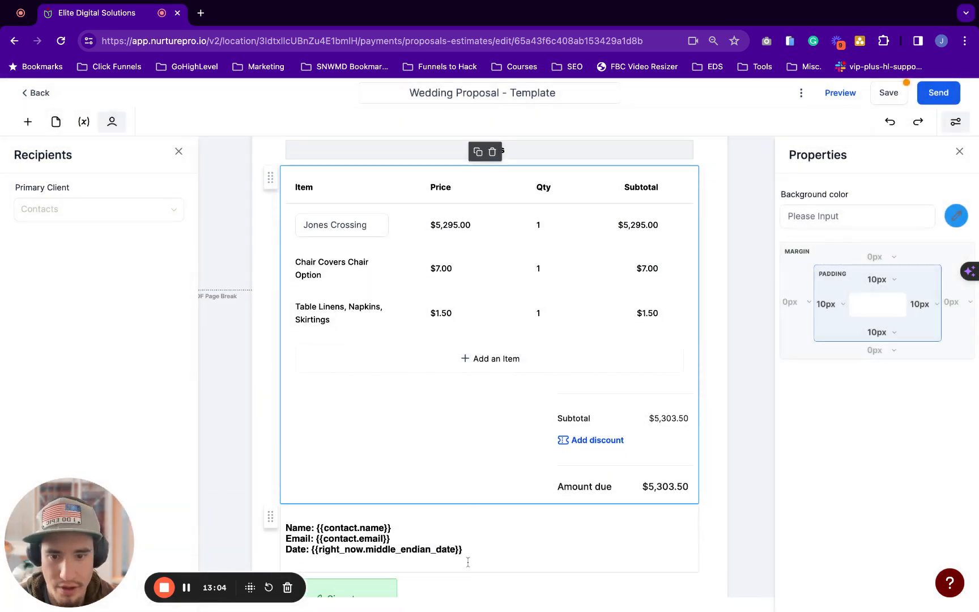
left_click(485, 530)
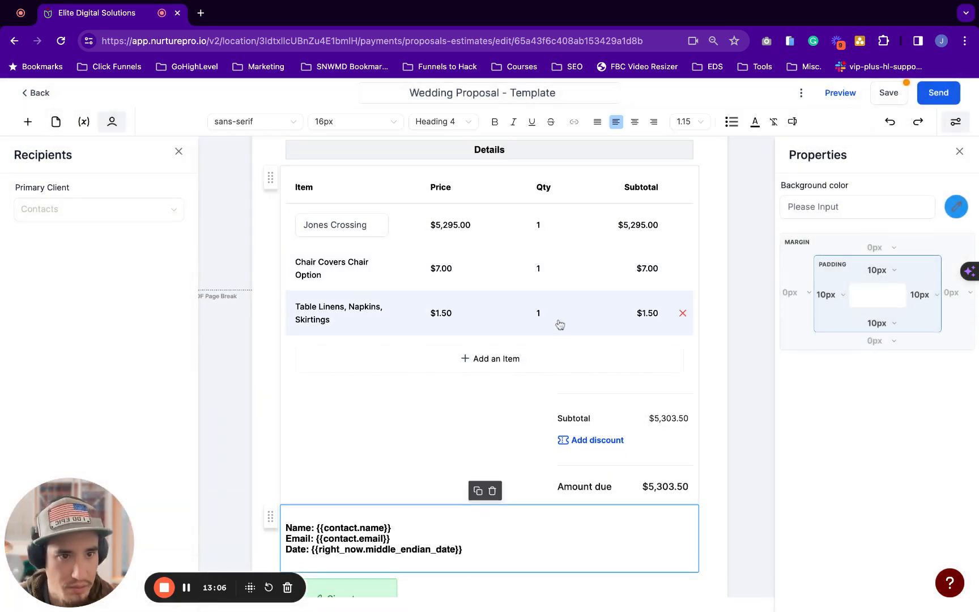
double_click(657, 313)
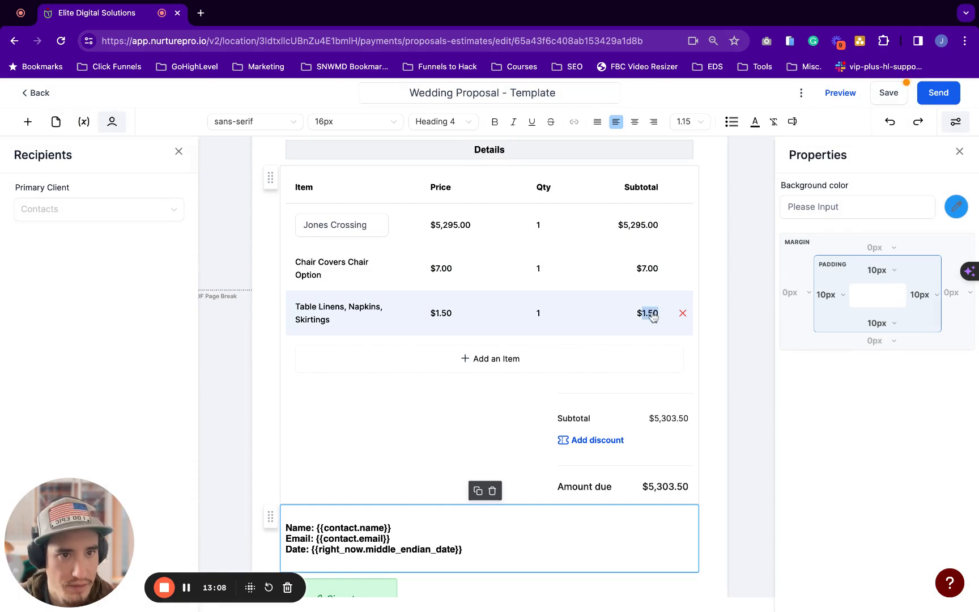
left_click(959, 152)
left_click(958, 124)
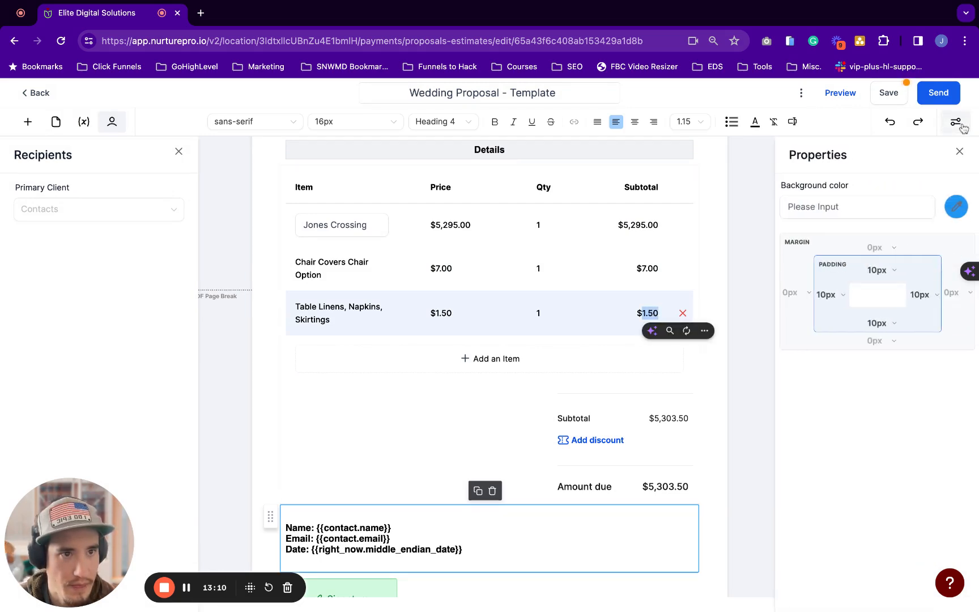
Inspect the line items' tax options, cancelling stray new-item forms, and reselect Jones Crossing
left_click(486, 358)
left_click(569, 434)
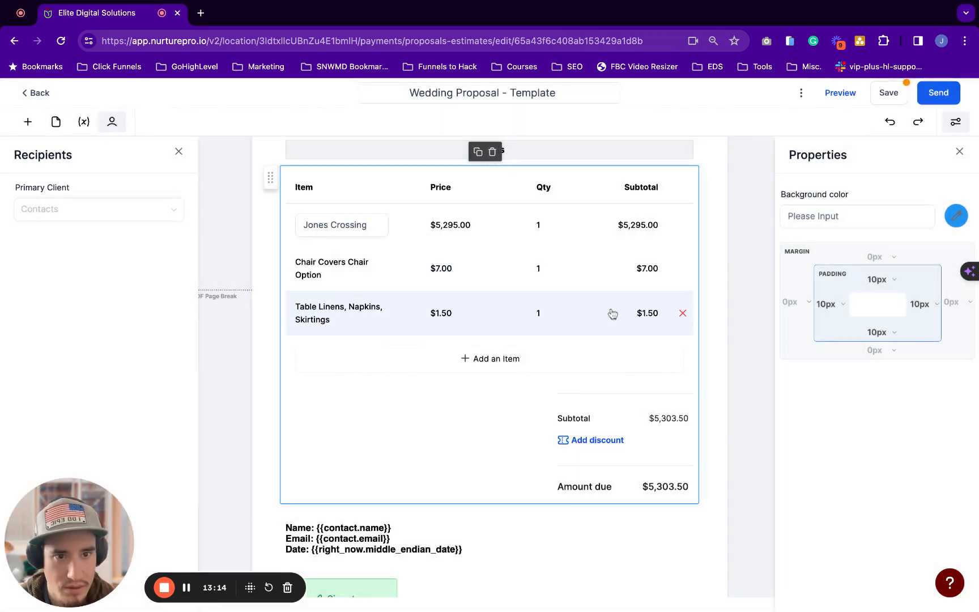
left_click(612, 313)
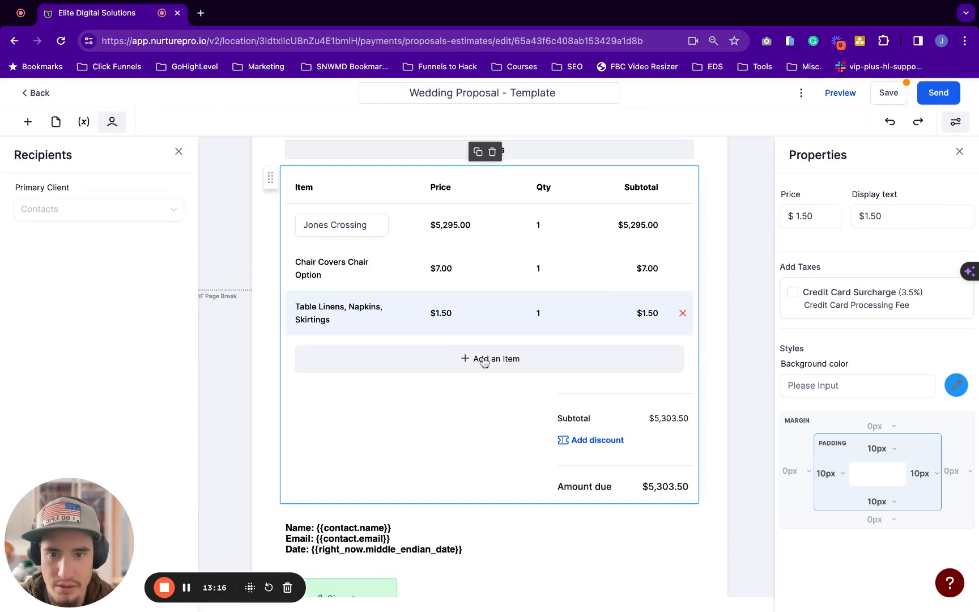
scroll(484, 360, "down", 2)
left_click(486, 323)
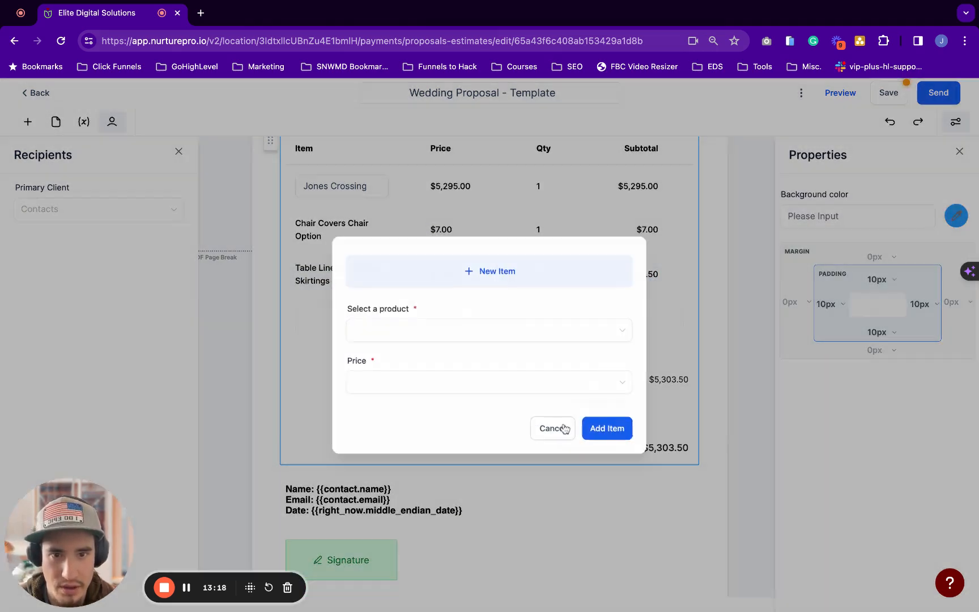
left_click(562, 429)
left_click(617, 219)
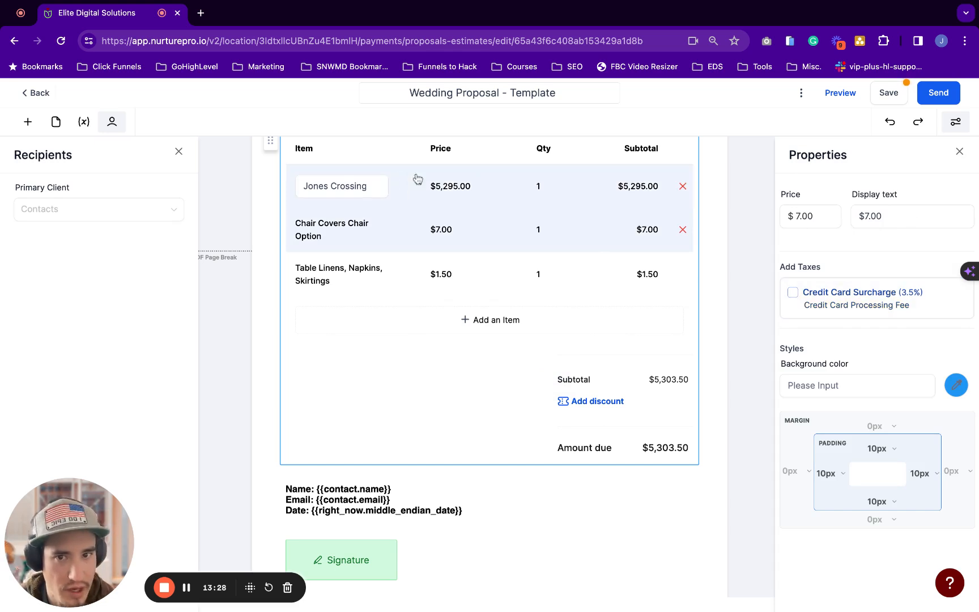
left_click(382, 396)
left_click(392, 187)
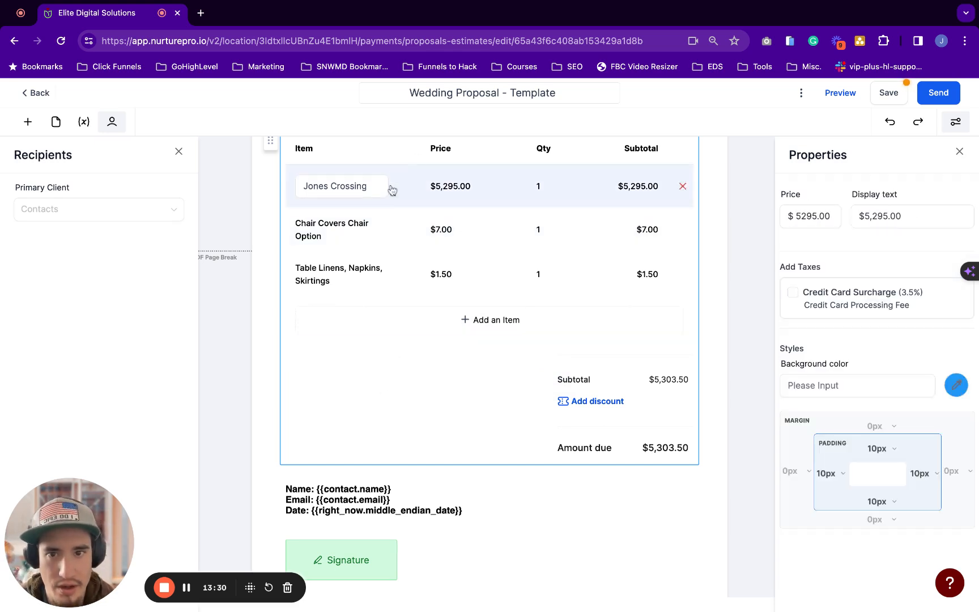
Tick Credit Card Surcharge for Jones Crossing, Chair Covers and Table Linens
left_click(793, 292)
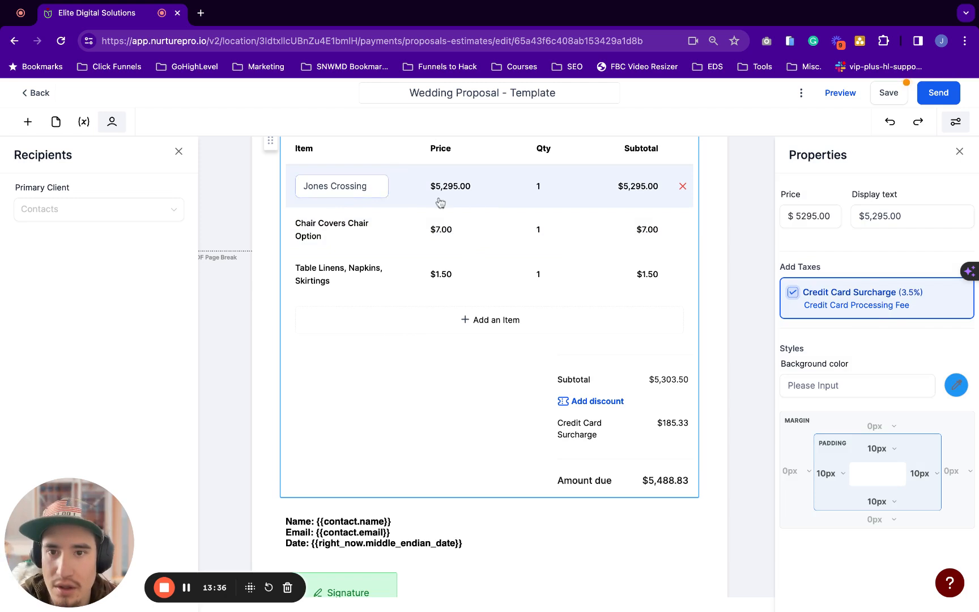
left_click(594, 232)
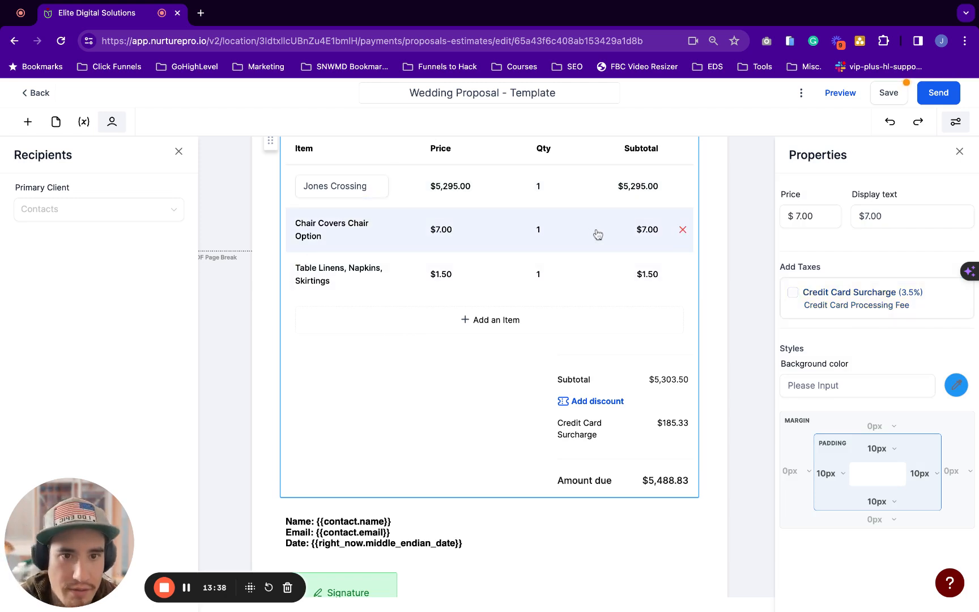
left_click(792, 294)
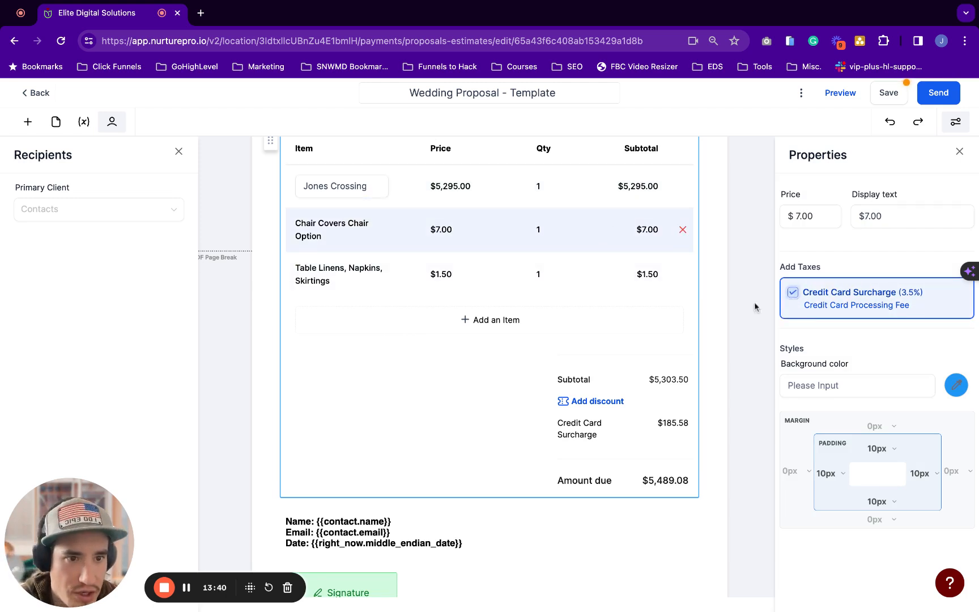
left_click(576, 280)
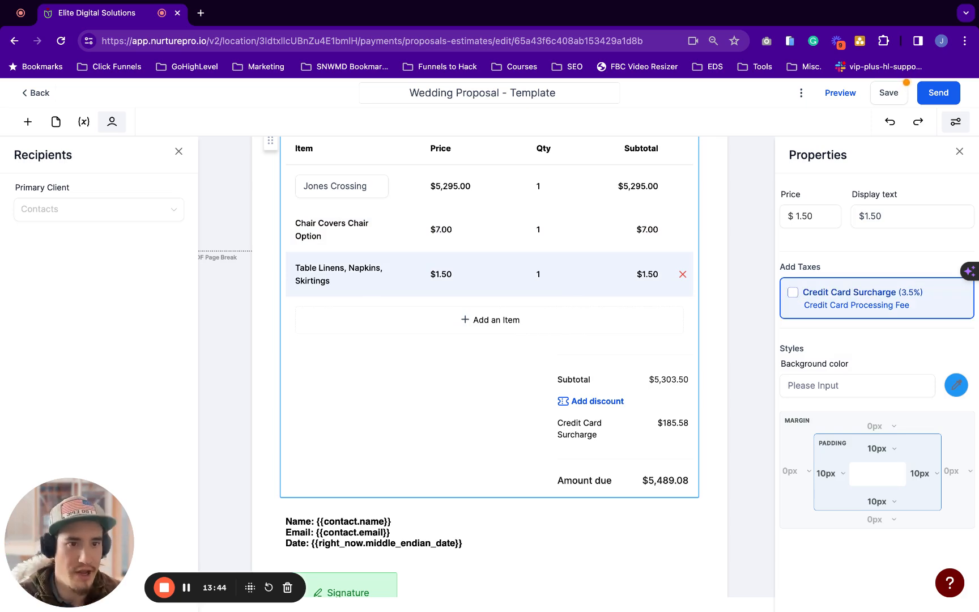
left_click(793, 293)
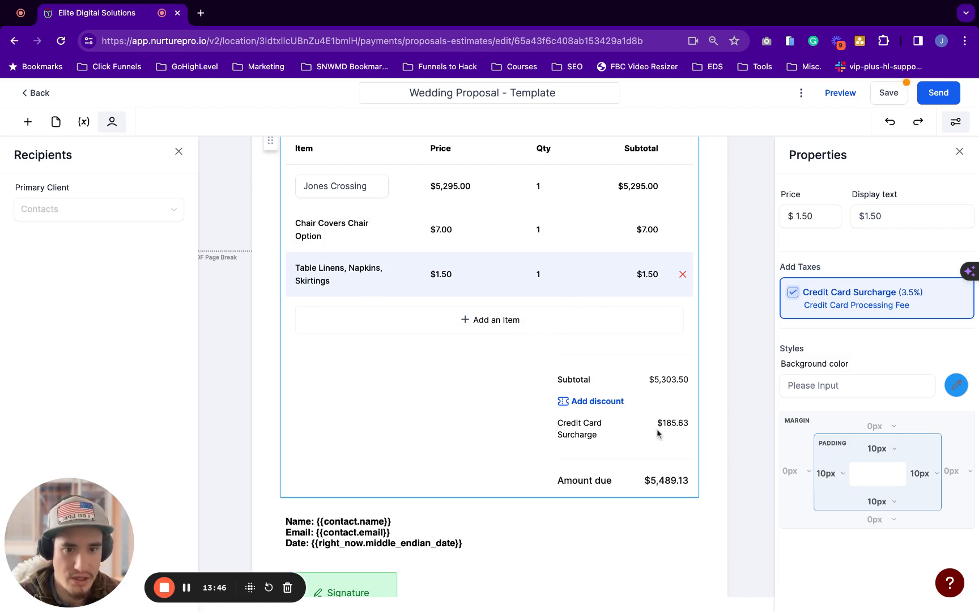
Confirm the amount due is now $5,489.13 and close the Properties panel
left_click_drag(659, 423, 689, 423)
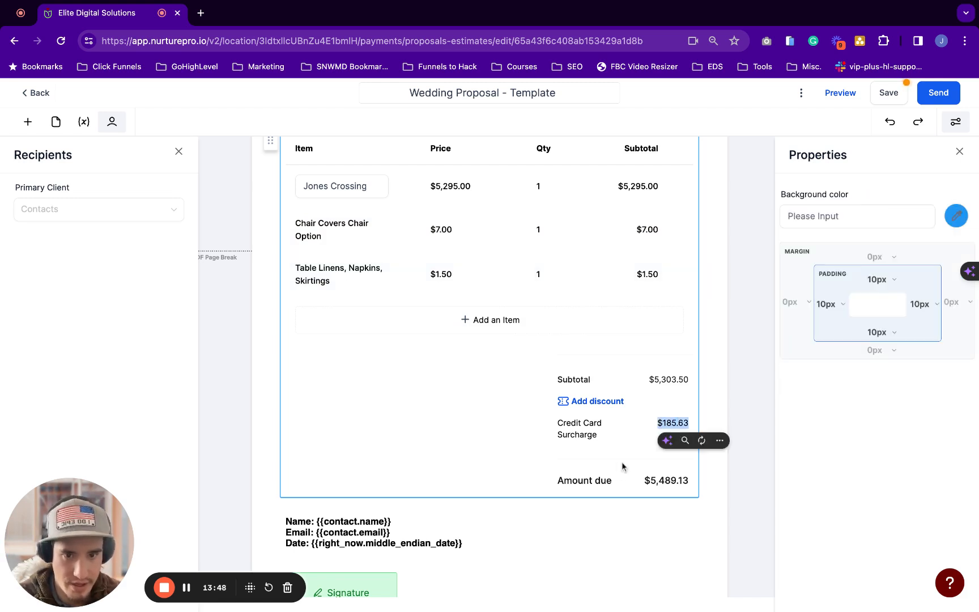
scroll(590, 479, "down", 2)
scroll(590, 479, "down", 1)
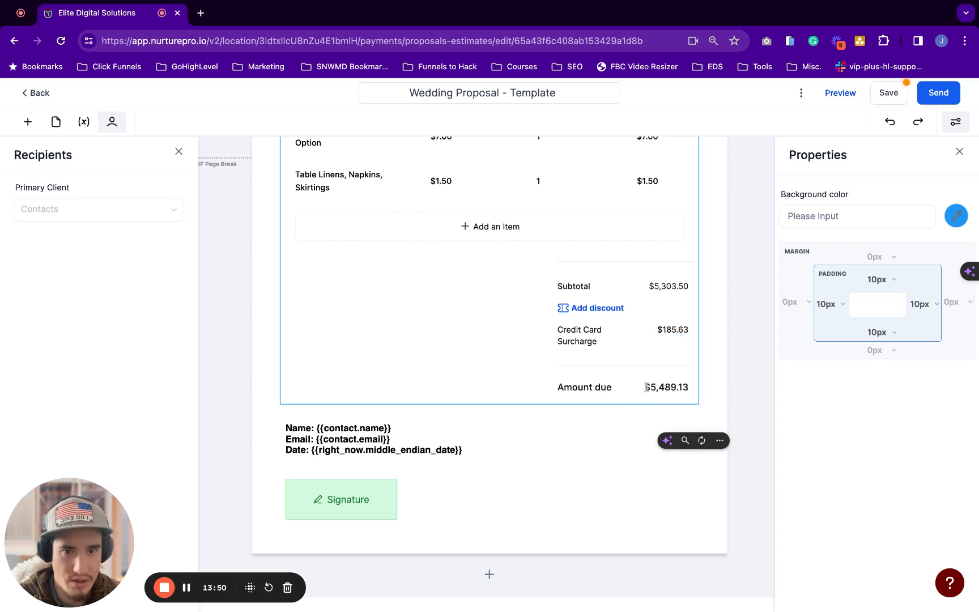
triple_click(646, 387)
scroll(555, 362, "up", 1)
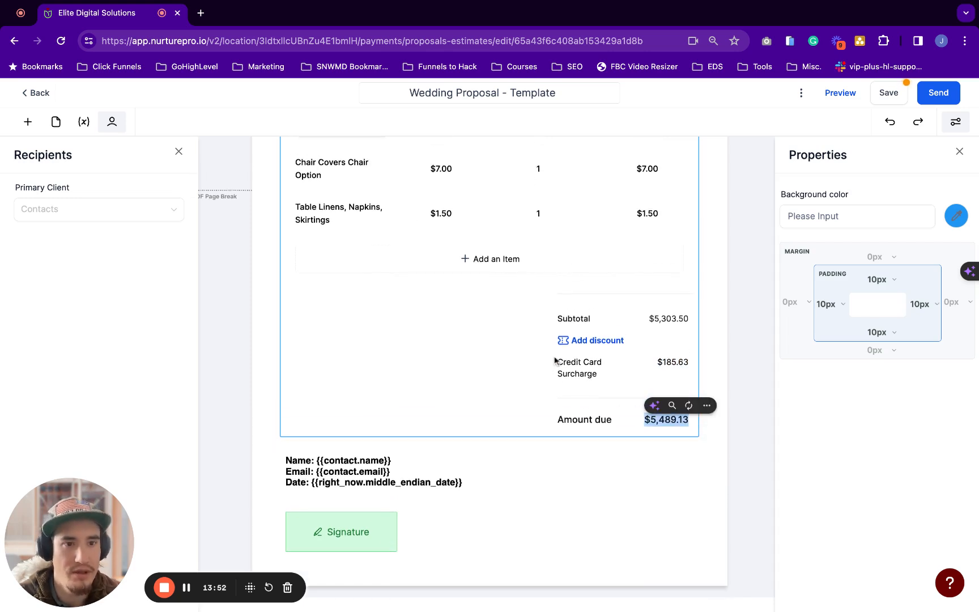
left_click(532, 359)
left_click(959, 151)
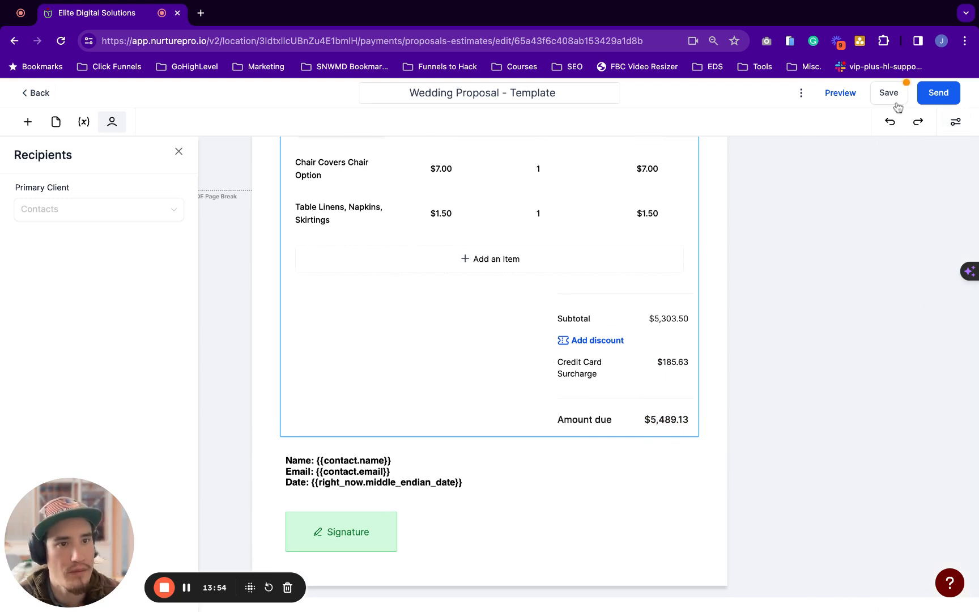
scroll(536, 452, "up", 2)
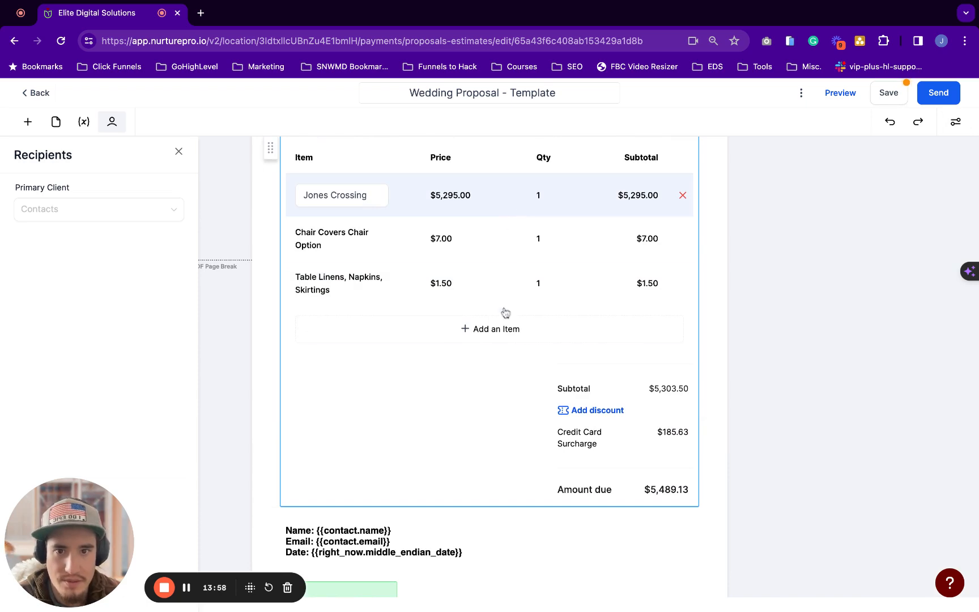
Cancel the New Item dialogs and select the Jones Crossing line item
left_click(504, 326)
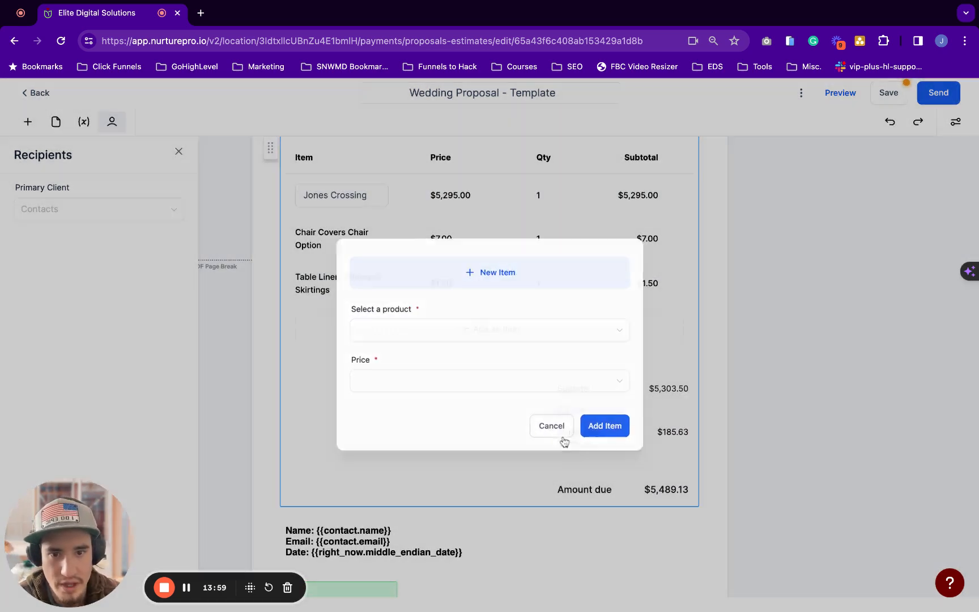
left_click(560, 439)
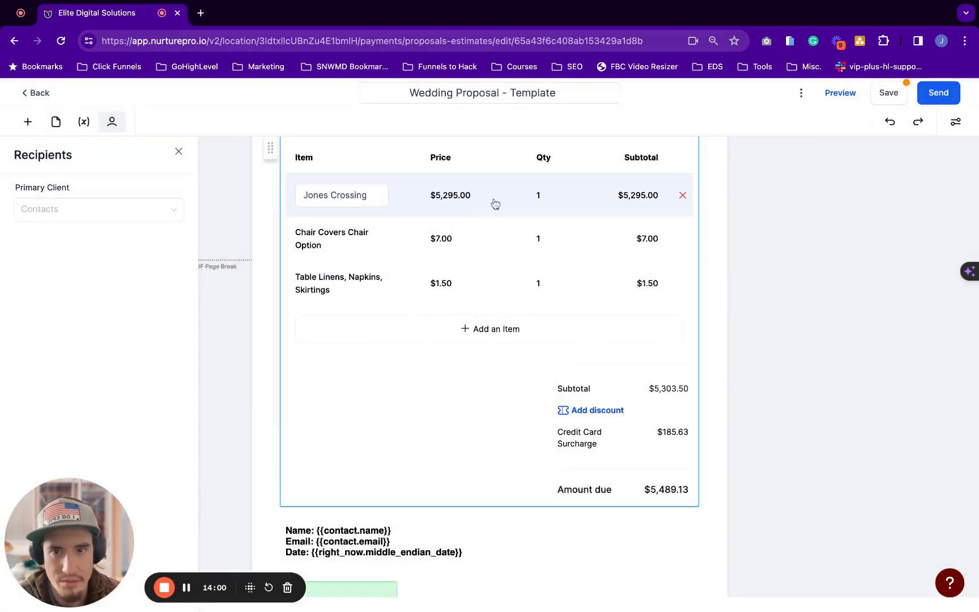
left_click(451, 197)
left_click(368, 198)
left_click(372, 231)
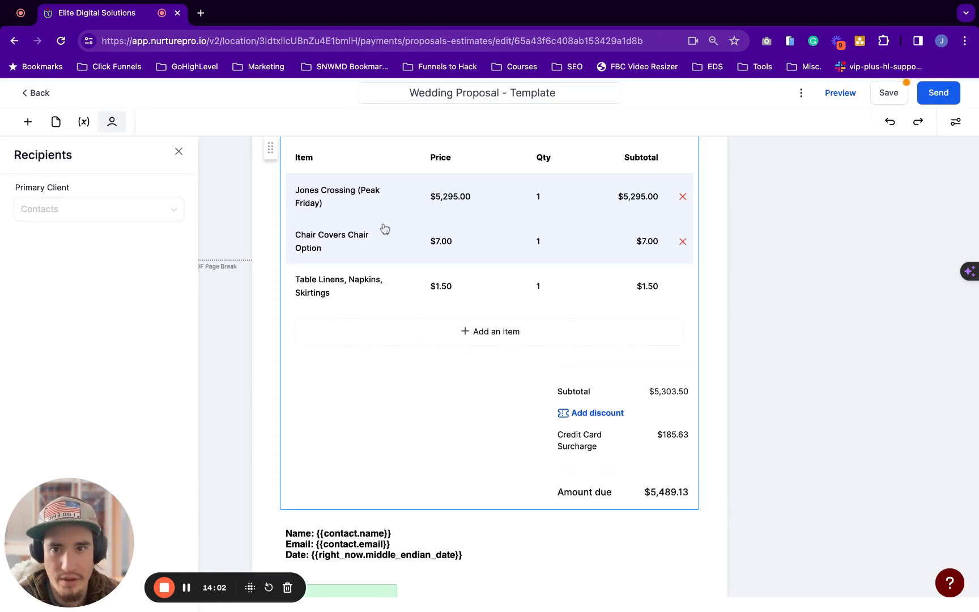
left_click(506, 333)
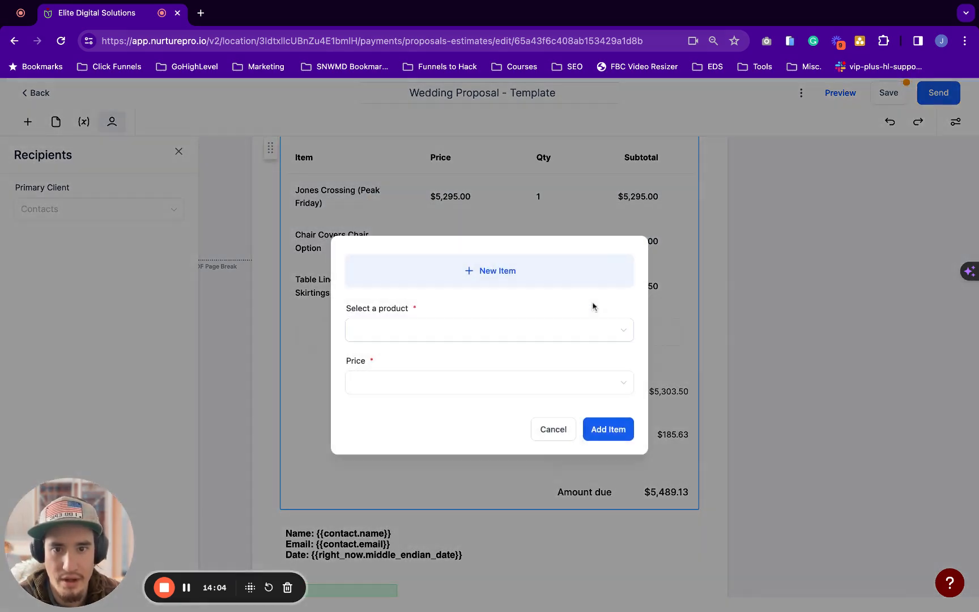
left_click(565, 437)
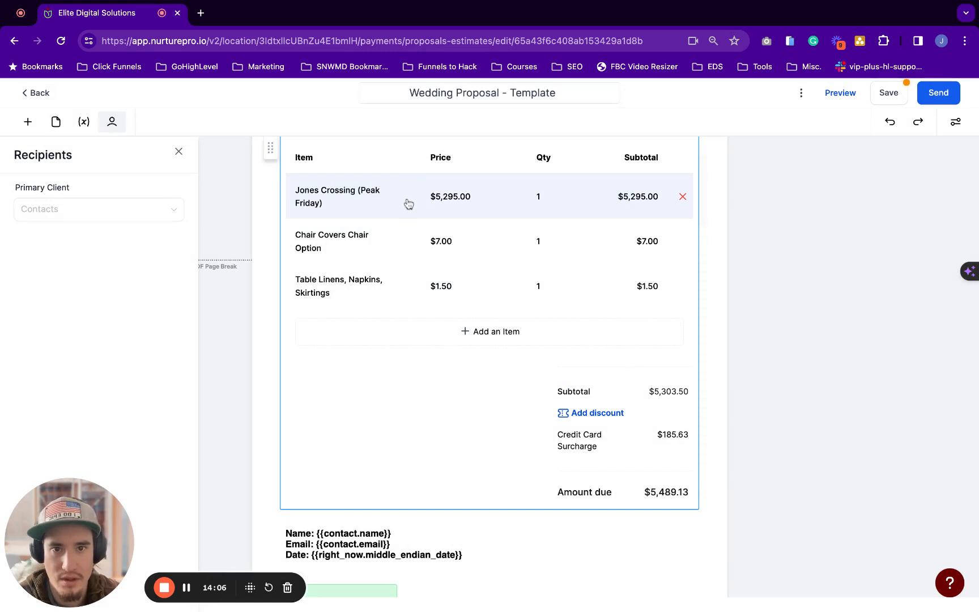
left_click(558, 198)
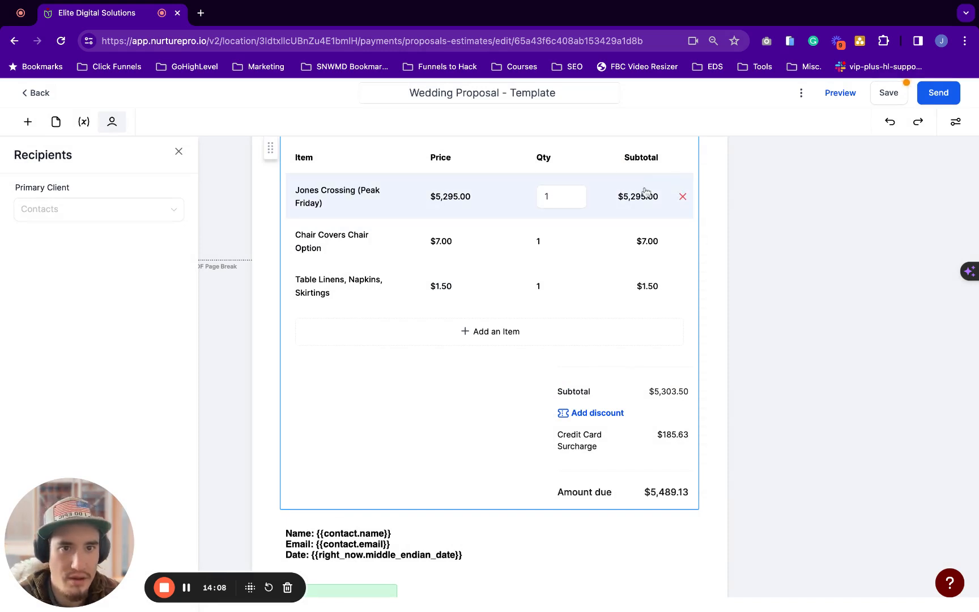
Open Properties and check Jones Crossing, Chair Covers and Table Linens each carry the 3.5% surcharge
left_click(957, 124)
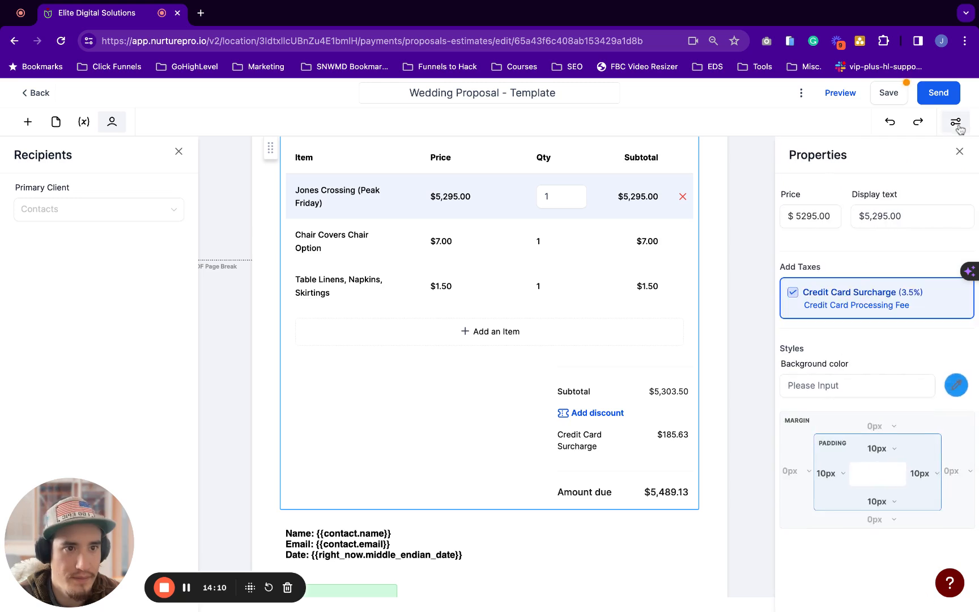
left_click(957, 124)
left_click(958, 125)
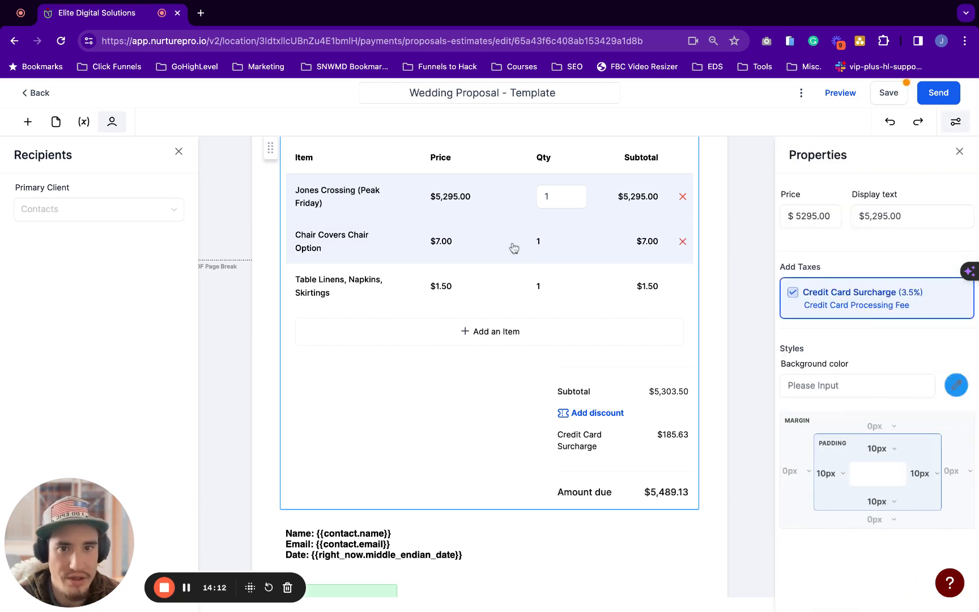
left_click(513, 247)
left_click(502, 215)
left_click(501, 243)
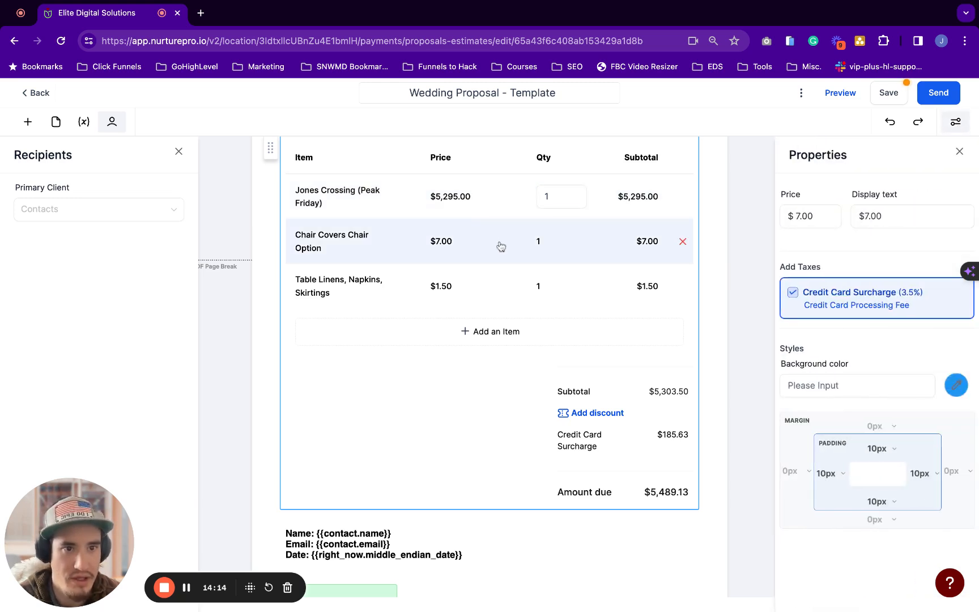
left_click(491, 273)
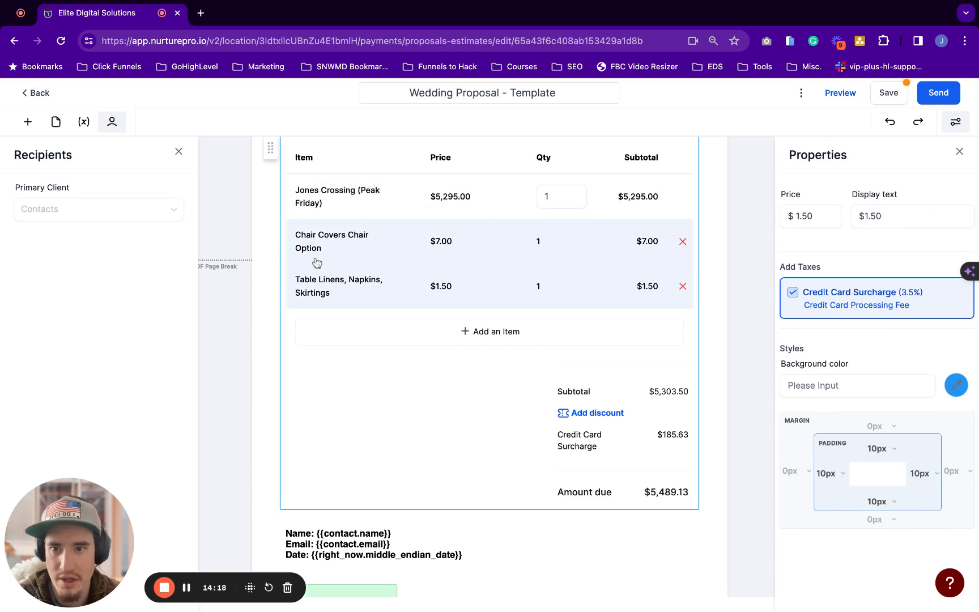
left_click(417, 250)
Edit the Chair Covers display text, trying 'FREE OFFER' then settling on '$ 7.00'
double_click(821, 216)
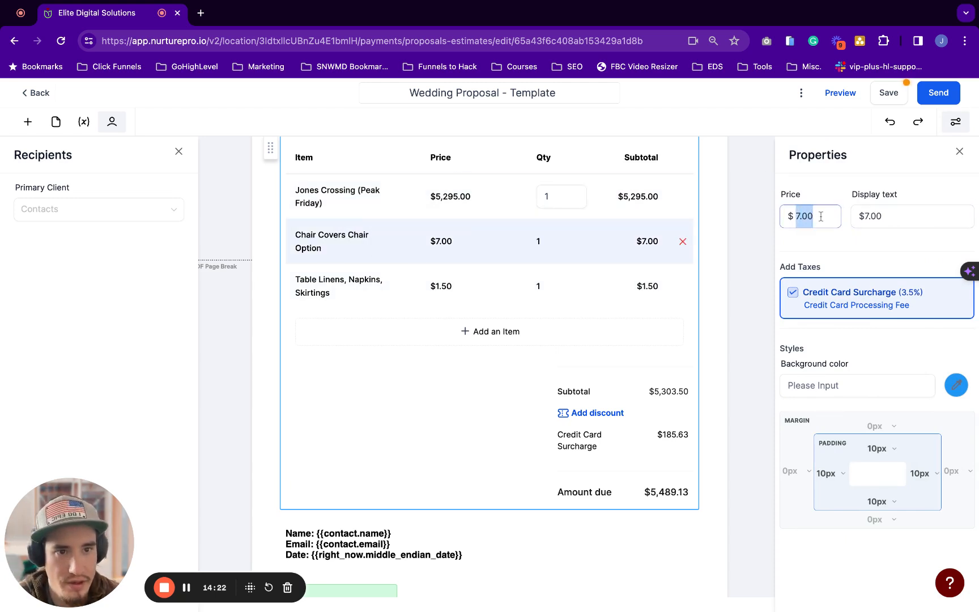
left_click(900, 216)
triple_click(895, 216)
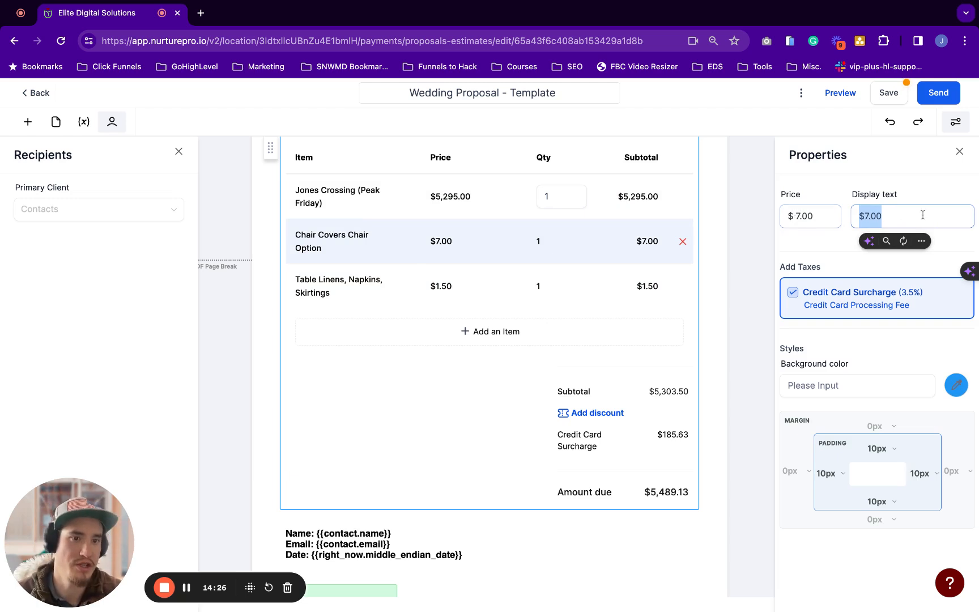
type("seven")
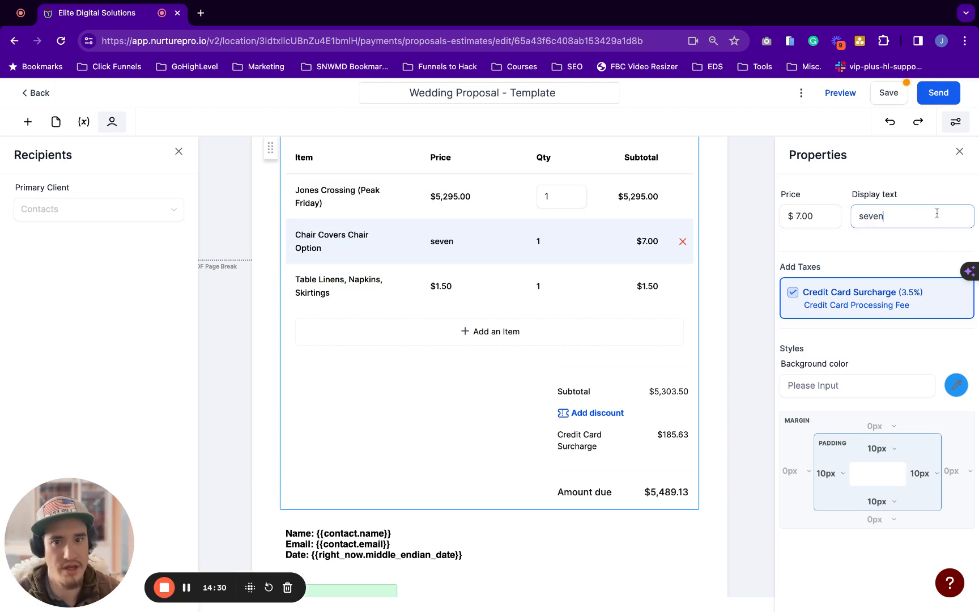
key("BackSpace")
type("$ 7.0")
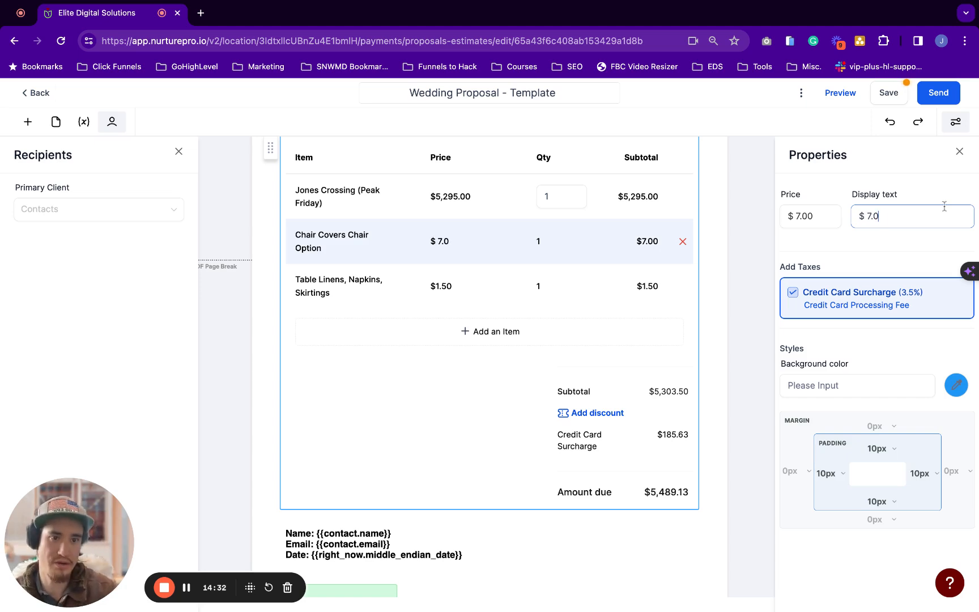
type("F")
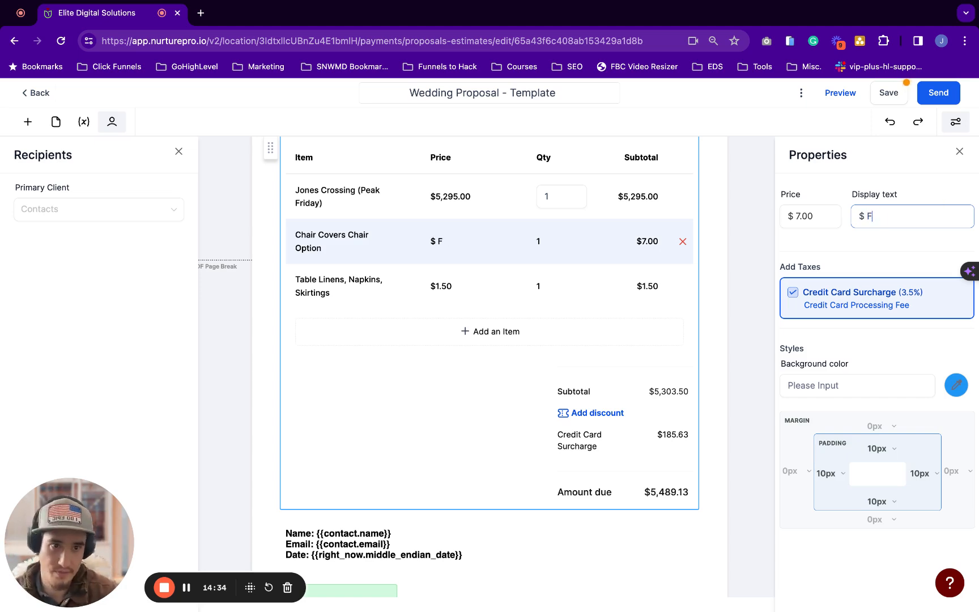
type("REE OFF")
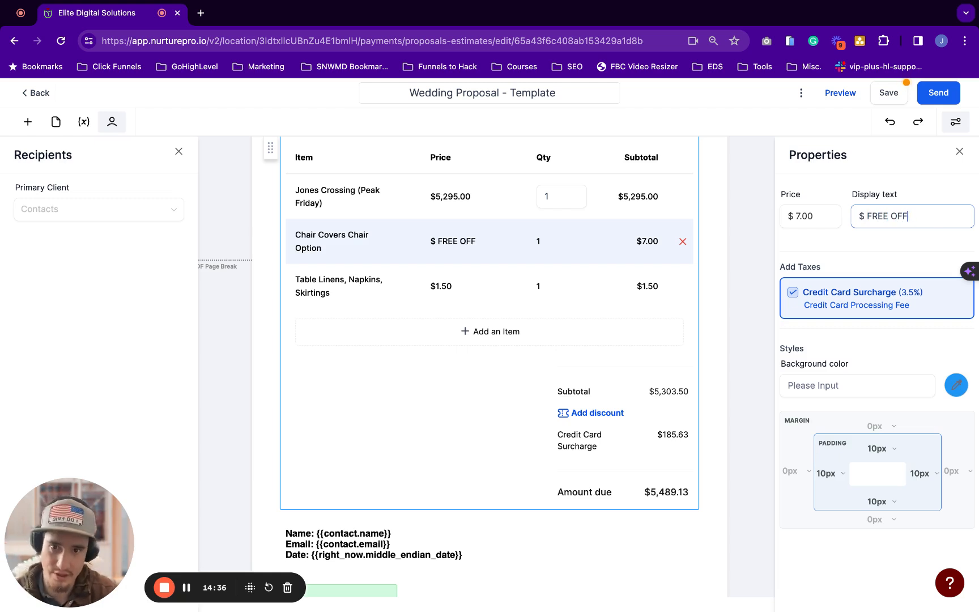
type("ER")
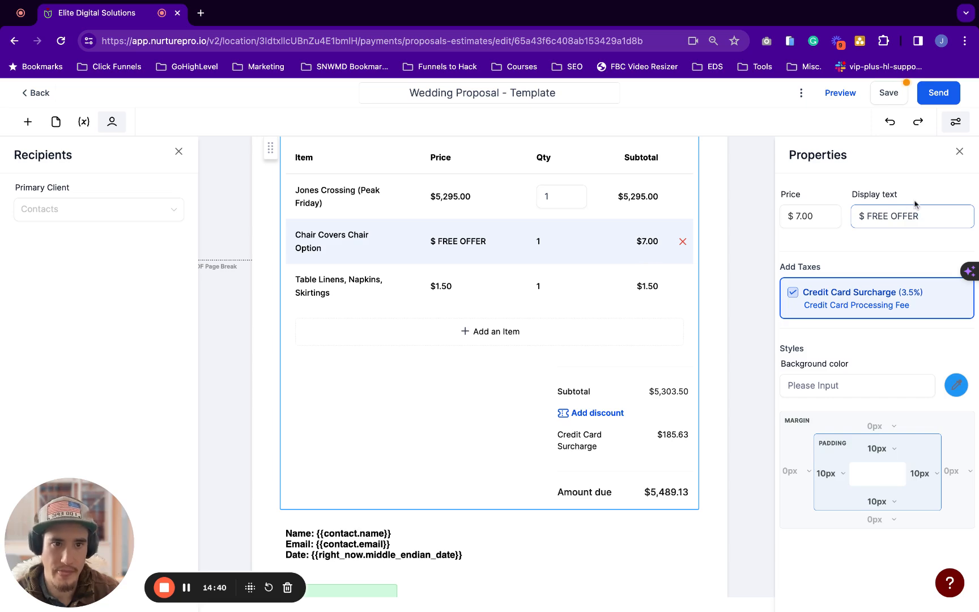
left_click_drag(922, 217, 845, 215)
key("BackSpace")
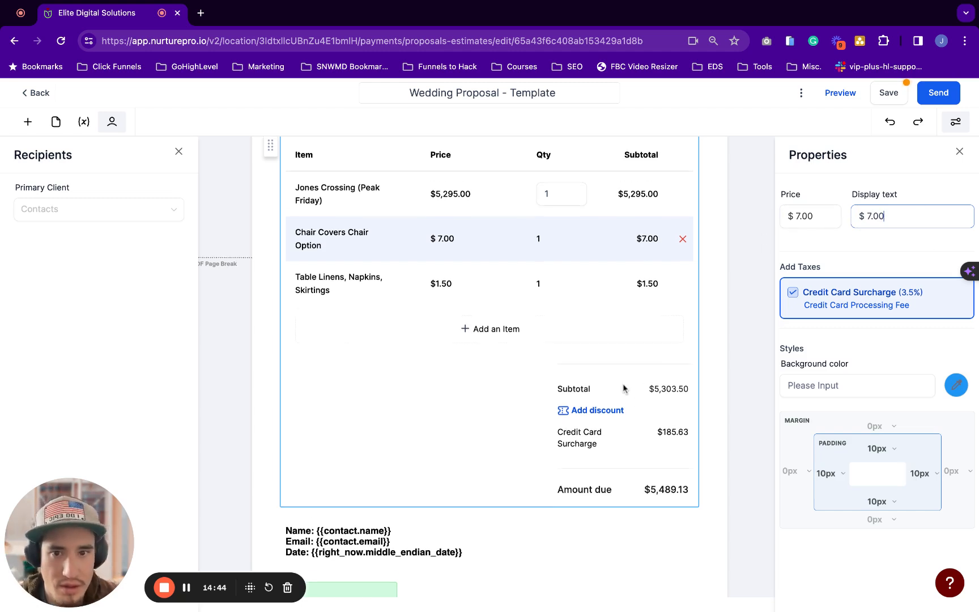
scroll(649, 355, "down", 1)
Change the Chair Covers price to 8.00 and remove the Table Linens line
left_click(810, 220)
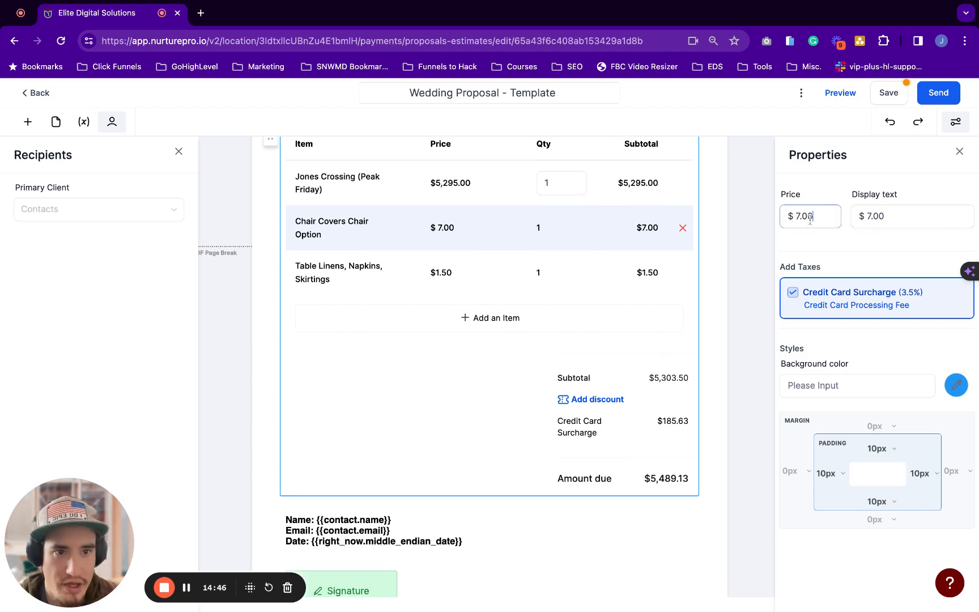
double_click(821, 213)
type("8")
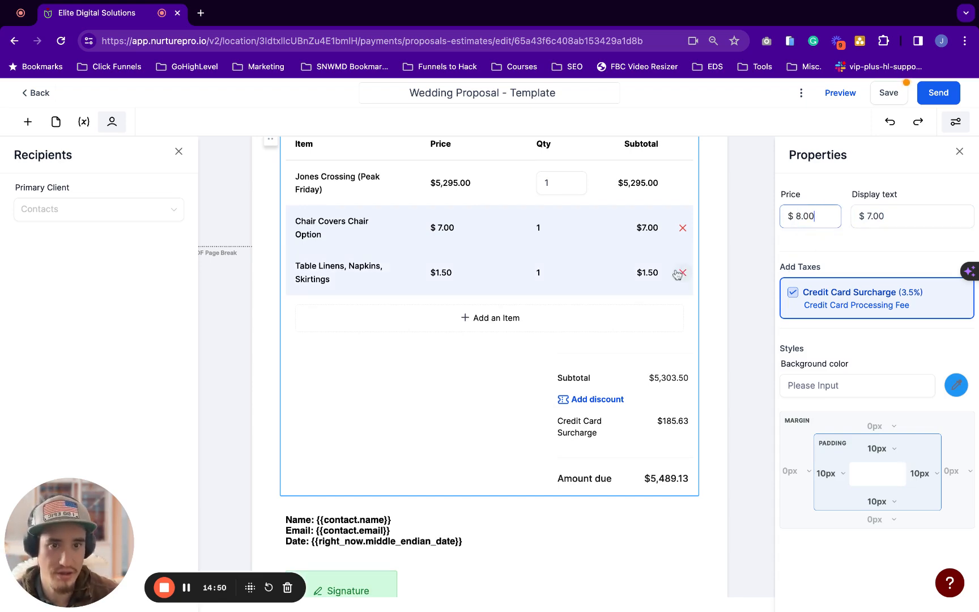
left_click(683, 273)
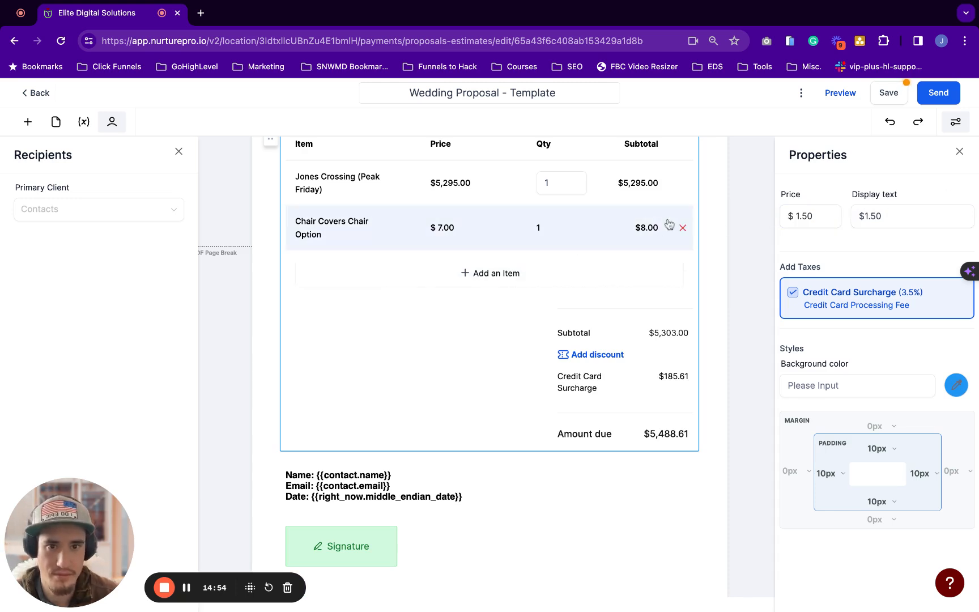
Start a new product item via Add an Item > + New Item
left_click(593, 233)
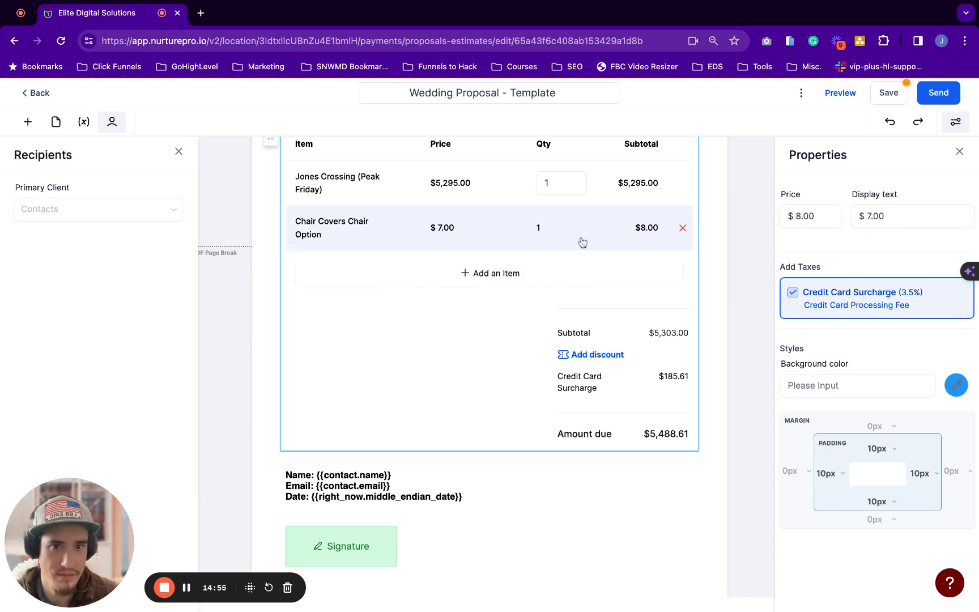
left_click(525, 273)
left_click(442, 276)
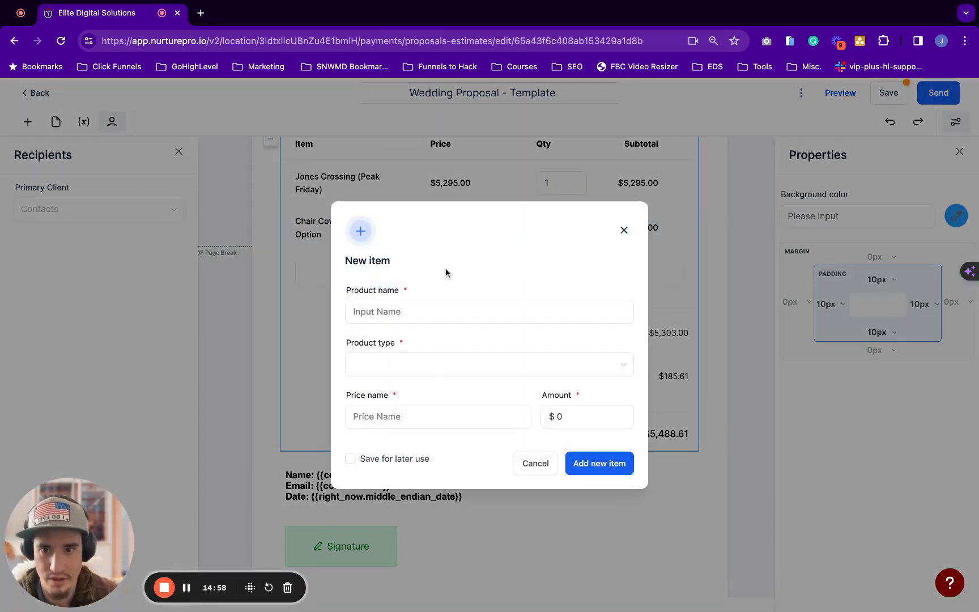
left_click(623, 230)
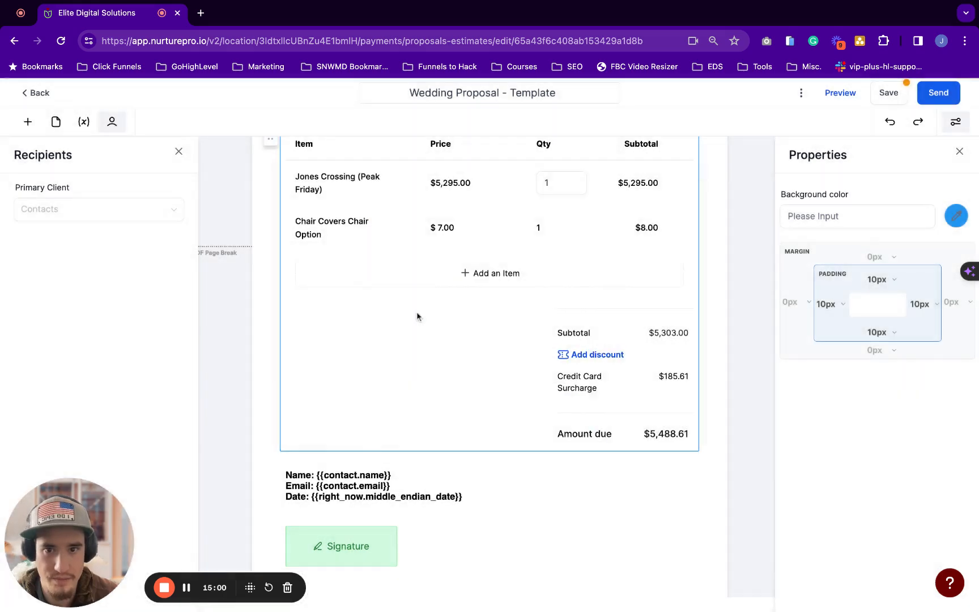
left_click(423, 274)
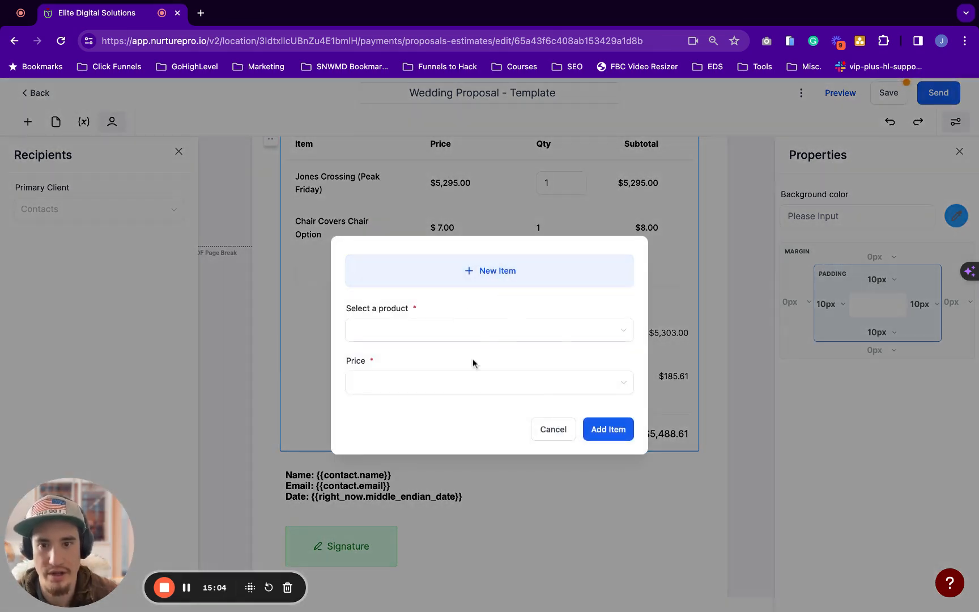
left_click(486, 333)
left_click(466, 283)
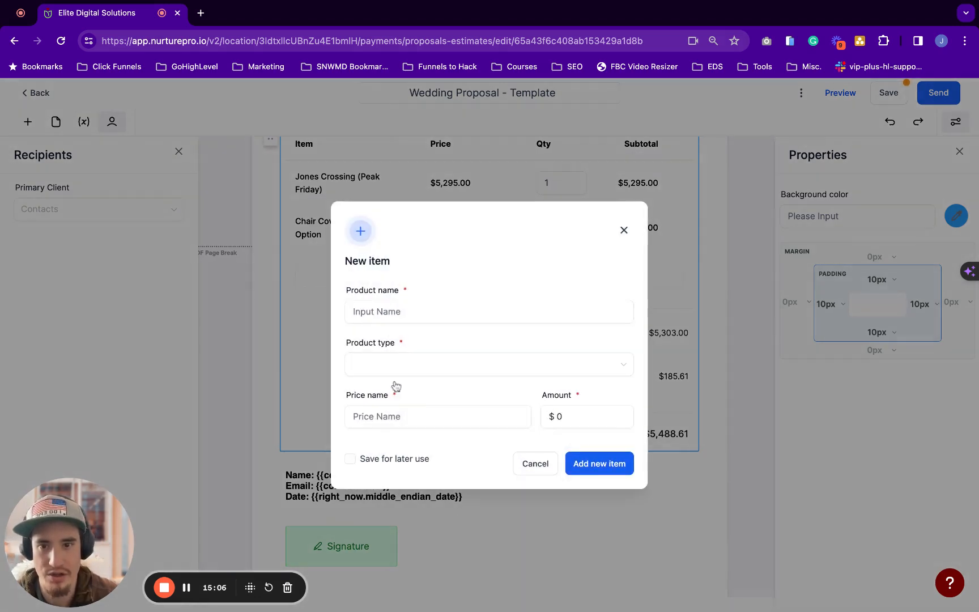
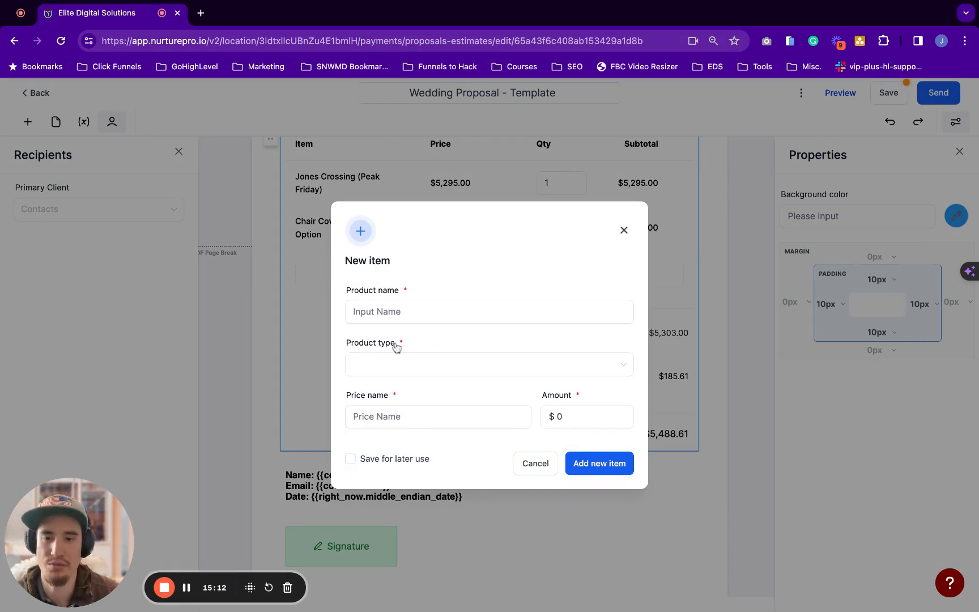
Discard the unfinished new item and close the Properties panel
left_click(536, 464)
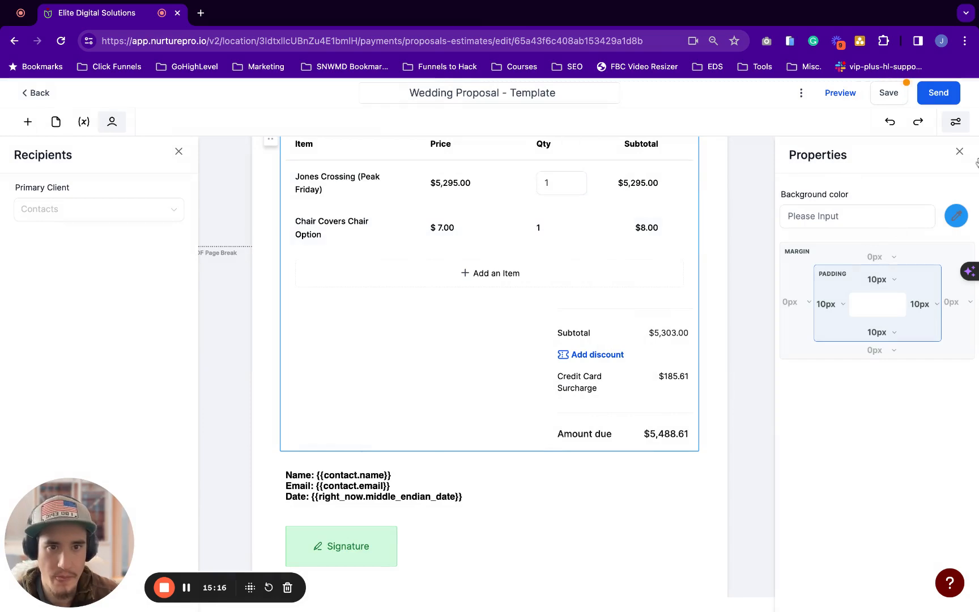
left_click(961, 152)
scroll(528, 258, "up", 1)
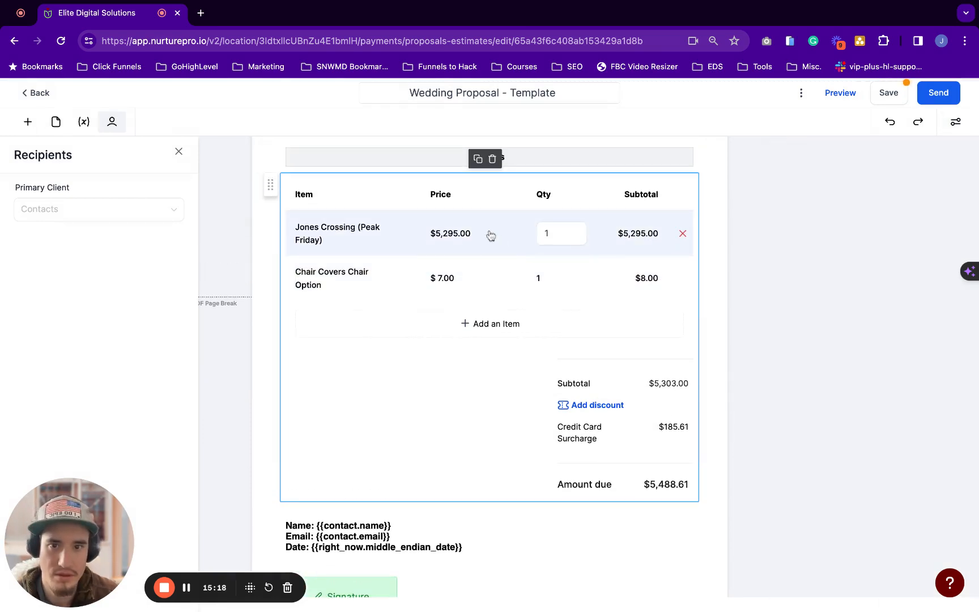
left_click(955, 121)
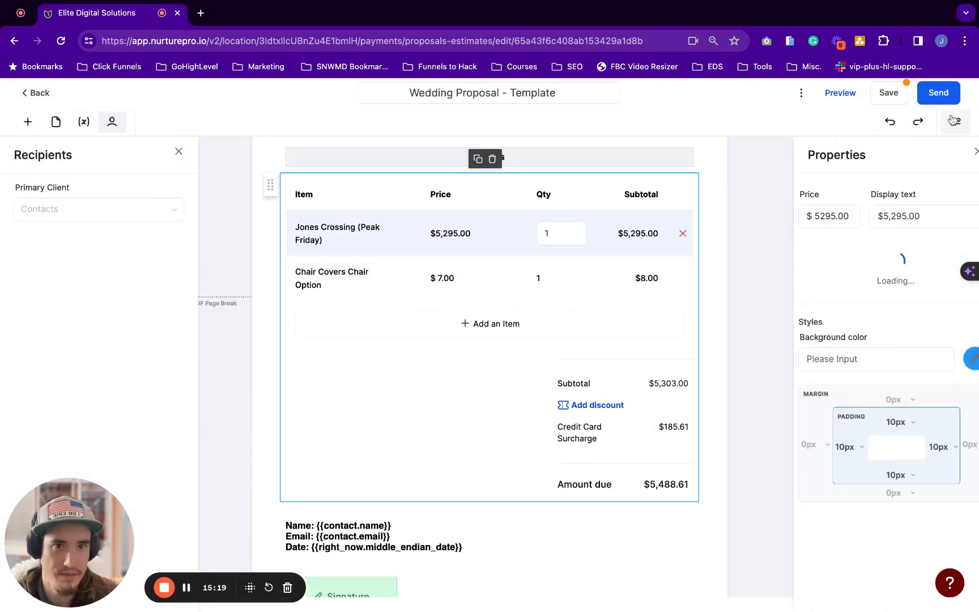
Add the saved DJ and Emcee product as a $1,160.00 line item
left_click(492, 322)
left_click(460, 331)
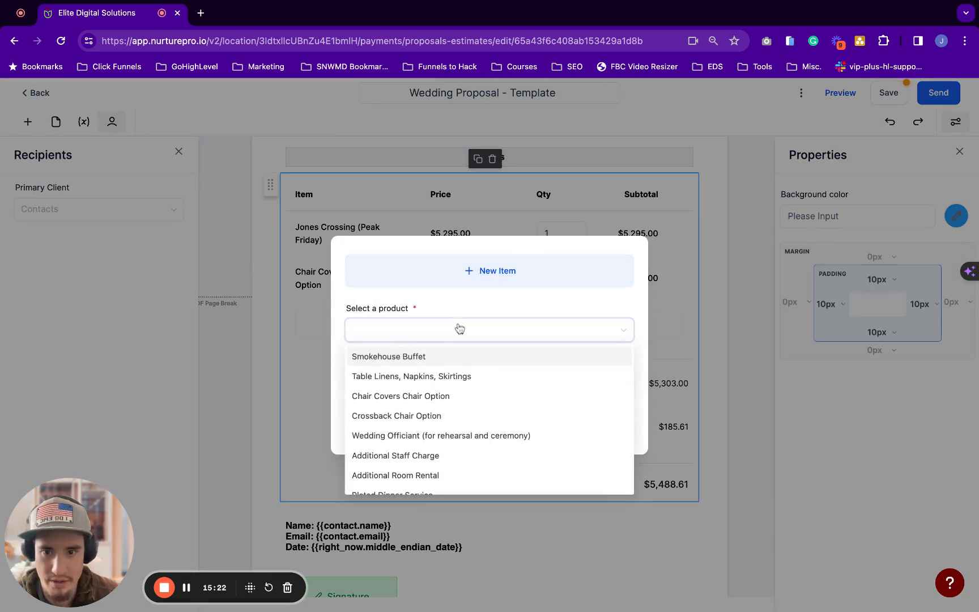
scroll(444, 395, "down", 4)
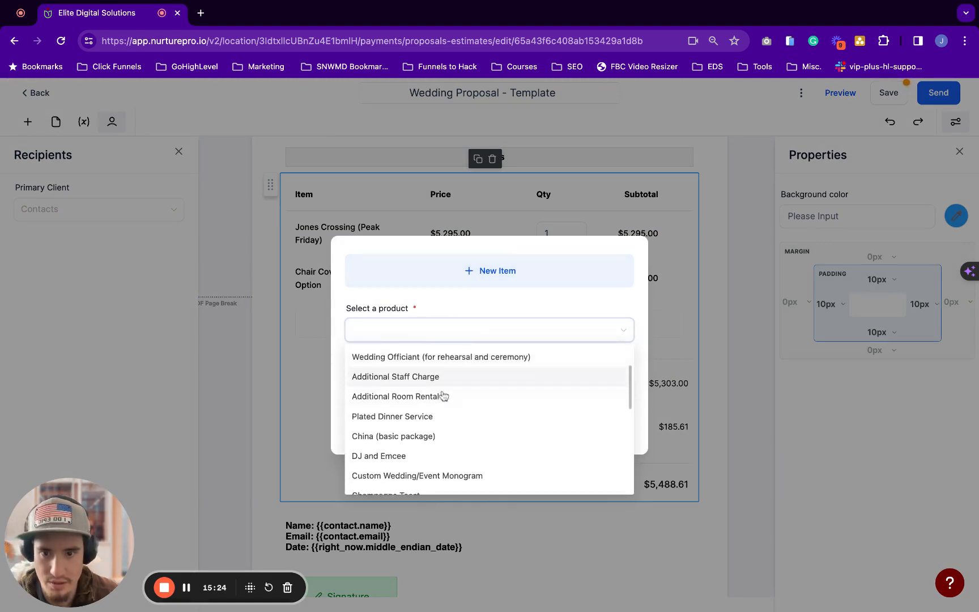
scroll(431, 402, "down", 1)
left_click(417, 408)
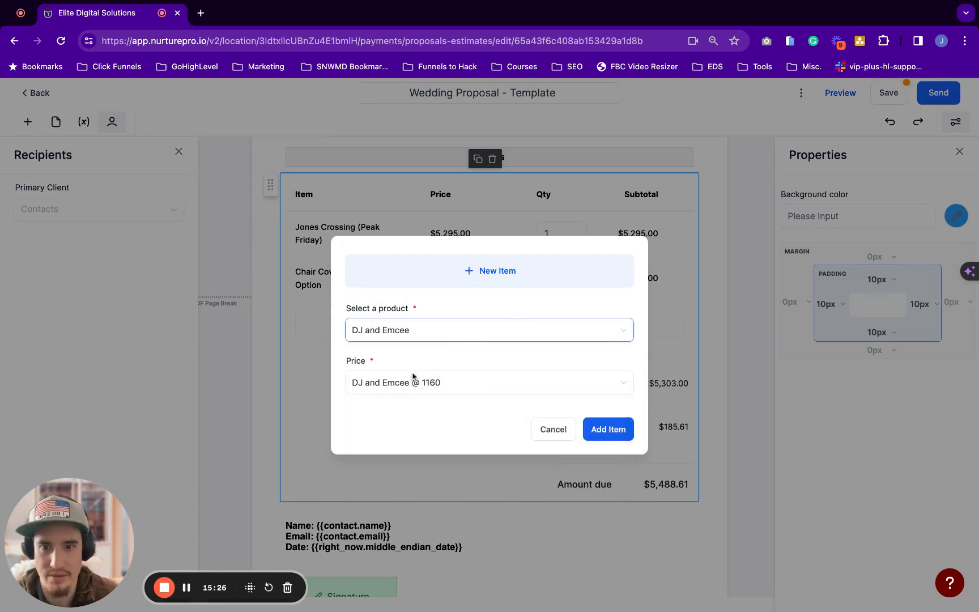
left_click(604, 434)
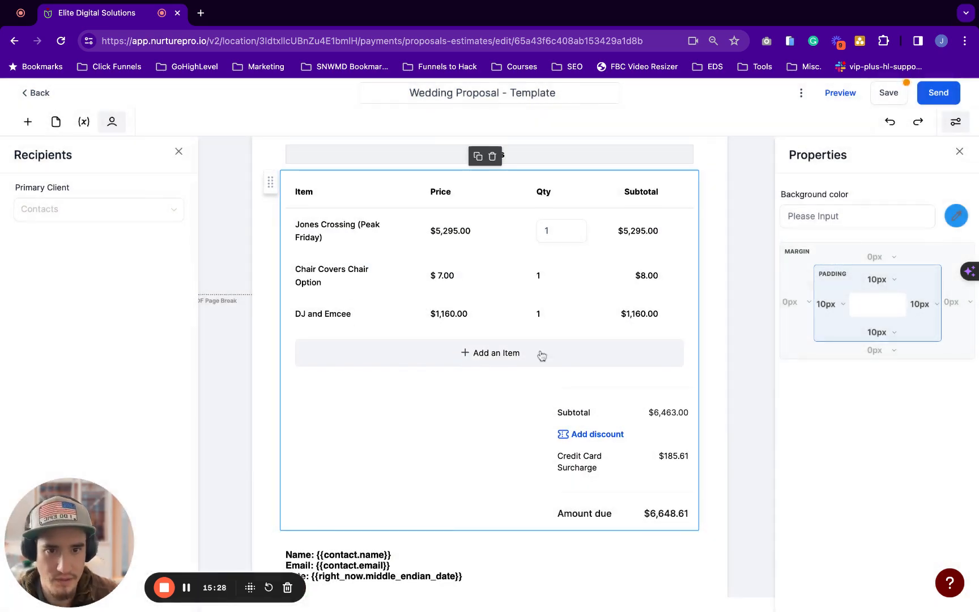
scroll(652, 448, "down", 5)
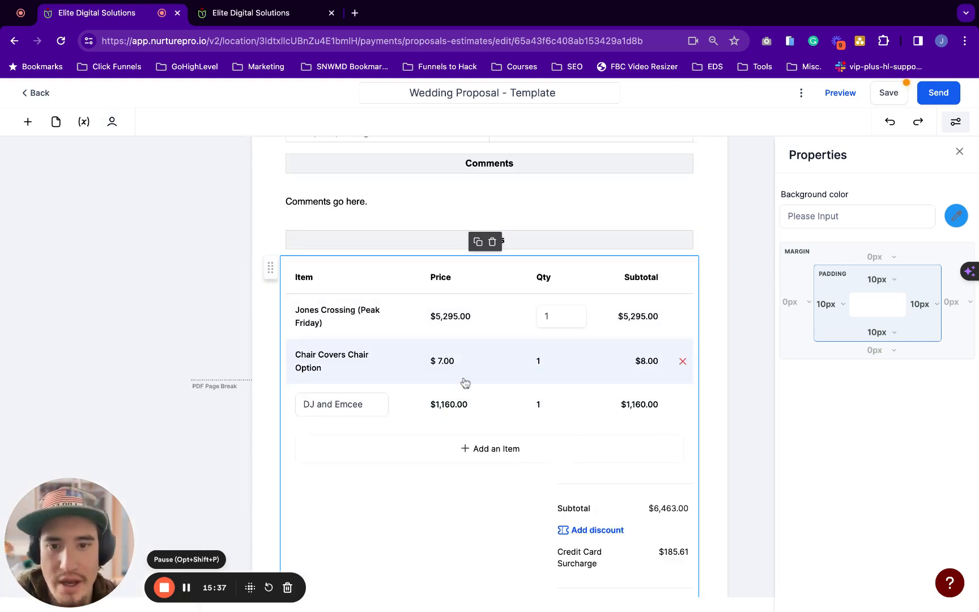
scroll(444, 371, "up", 2)
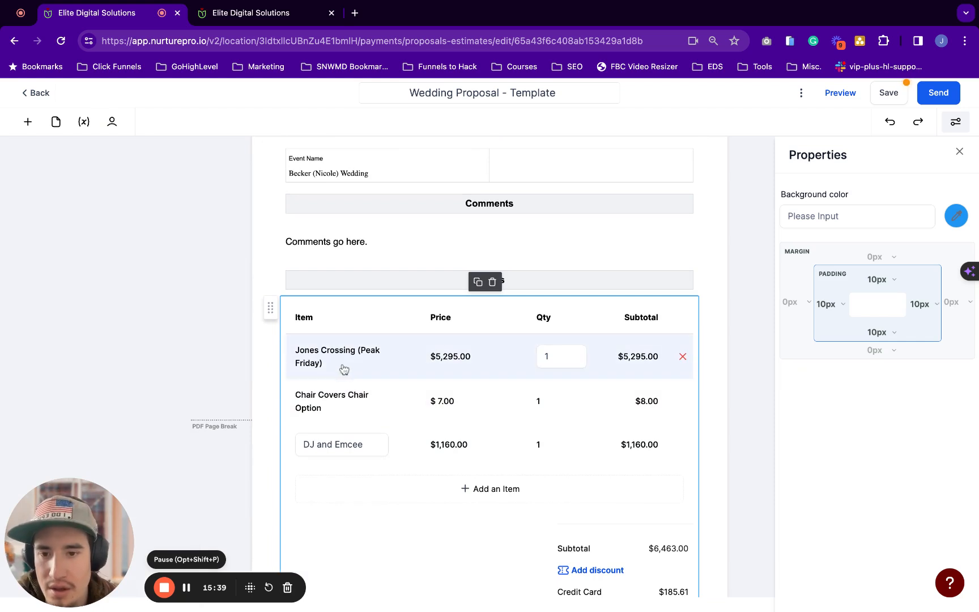
scroll(343, 369, "down", 1)
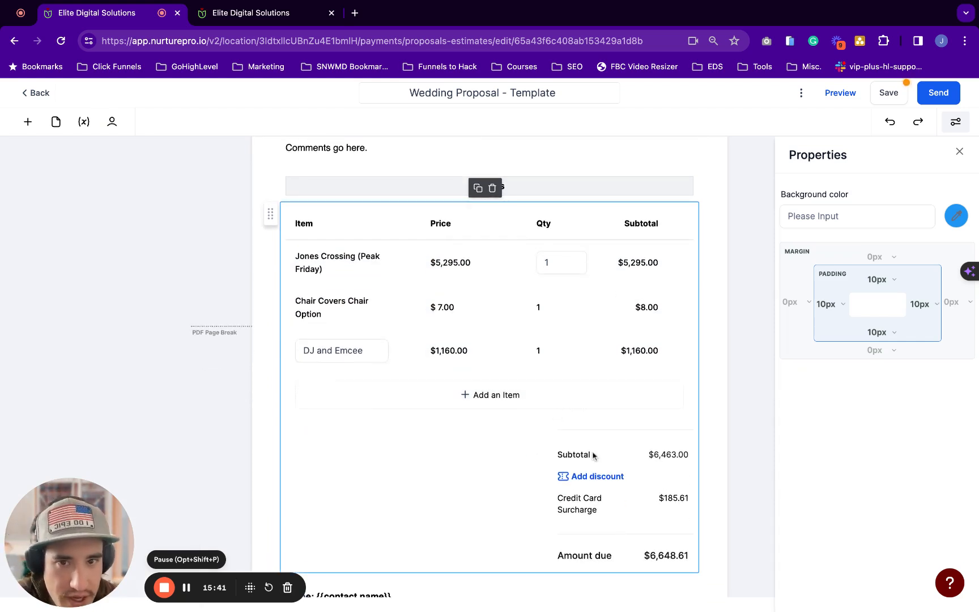
scroll(593, 455, "up", 3)
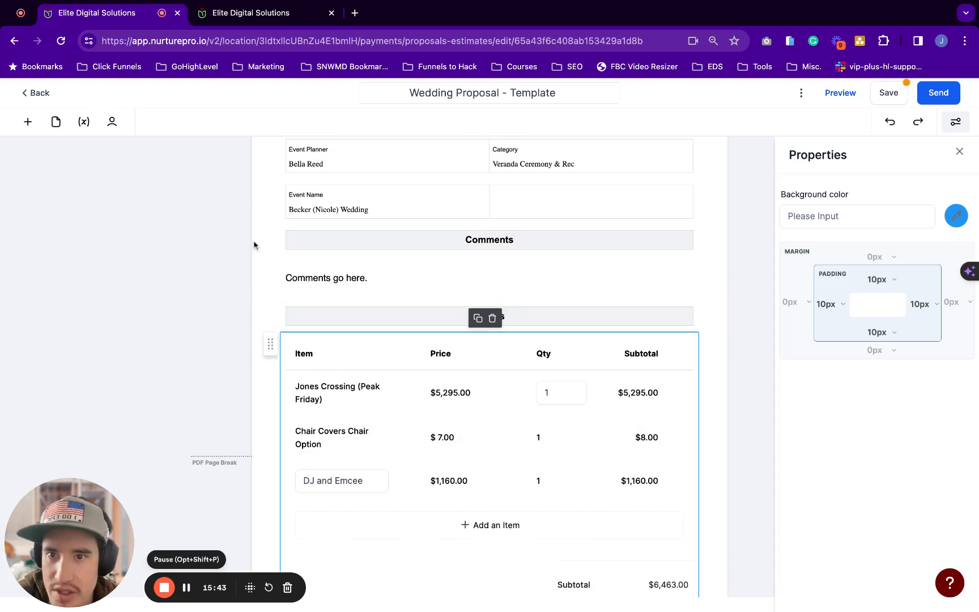
scroll(254, 245, "up", 4)
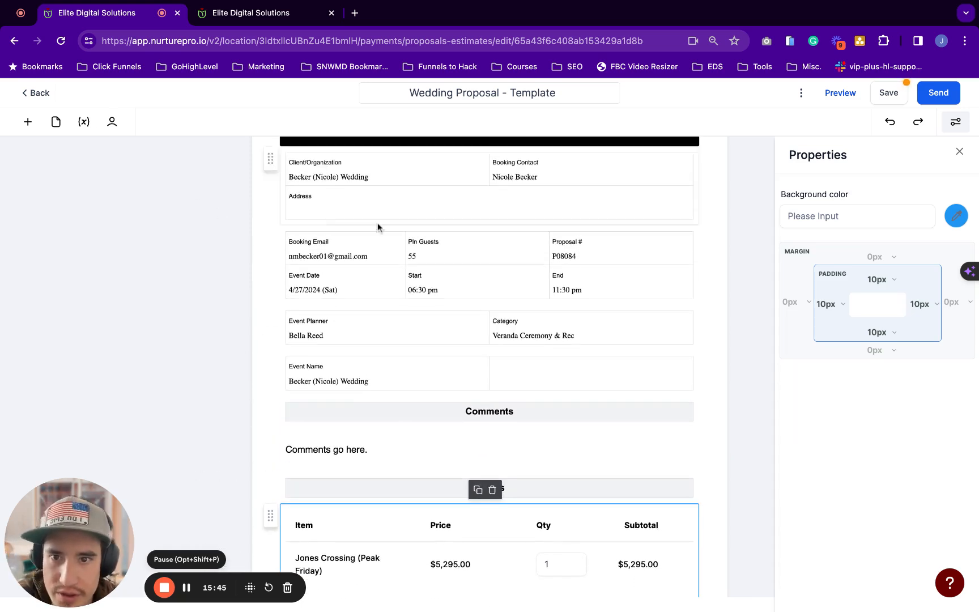
scroll(377, 227, "down", 1)
Insert a two-column table above the items list with the heading 'Wedding Package'
left_click(27, 122)
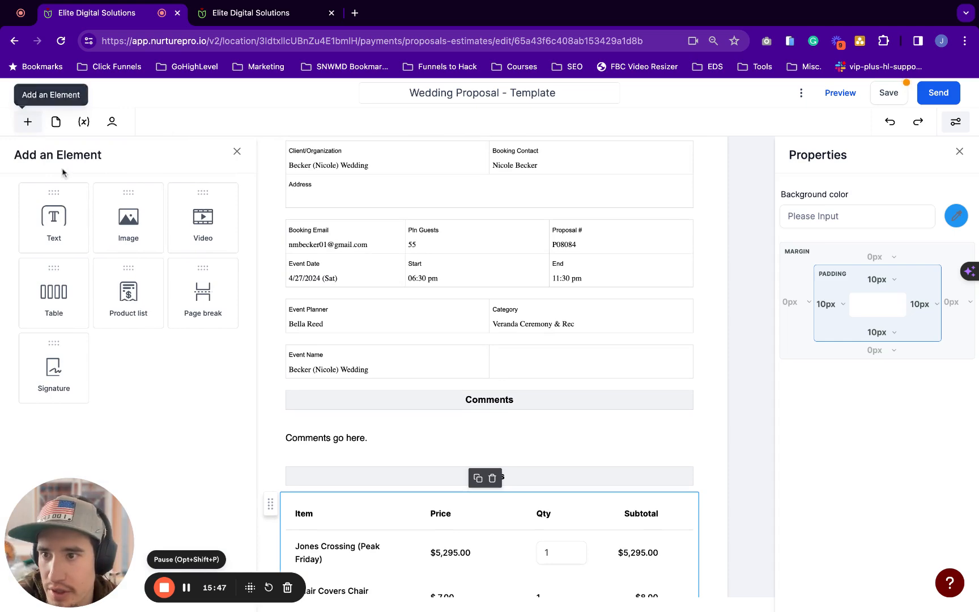
left_click_drag(54, 291, 315, 524)
scroll(489, 368, "down", 2)
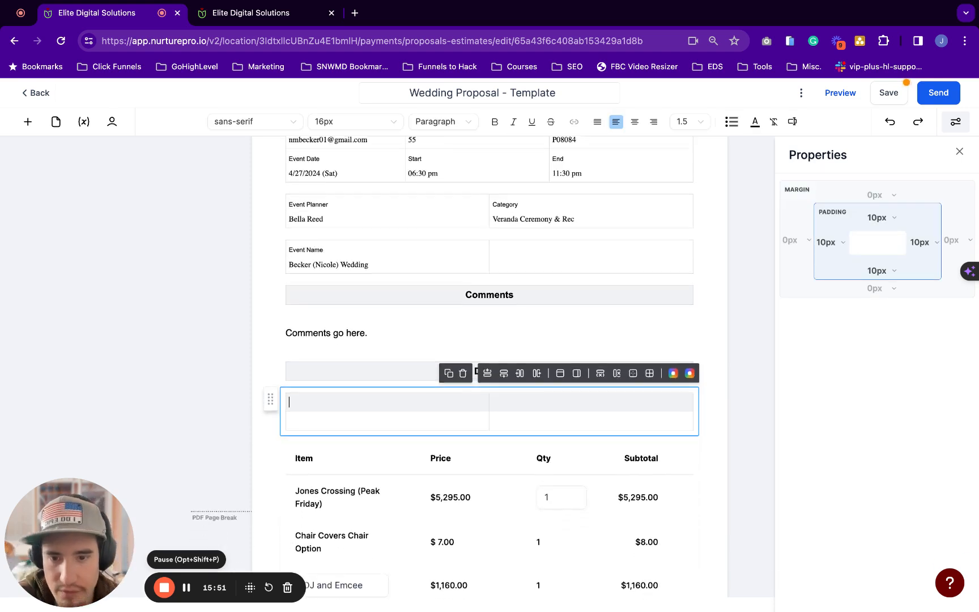
scroll(421, 334, "down", 2)
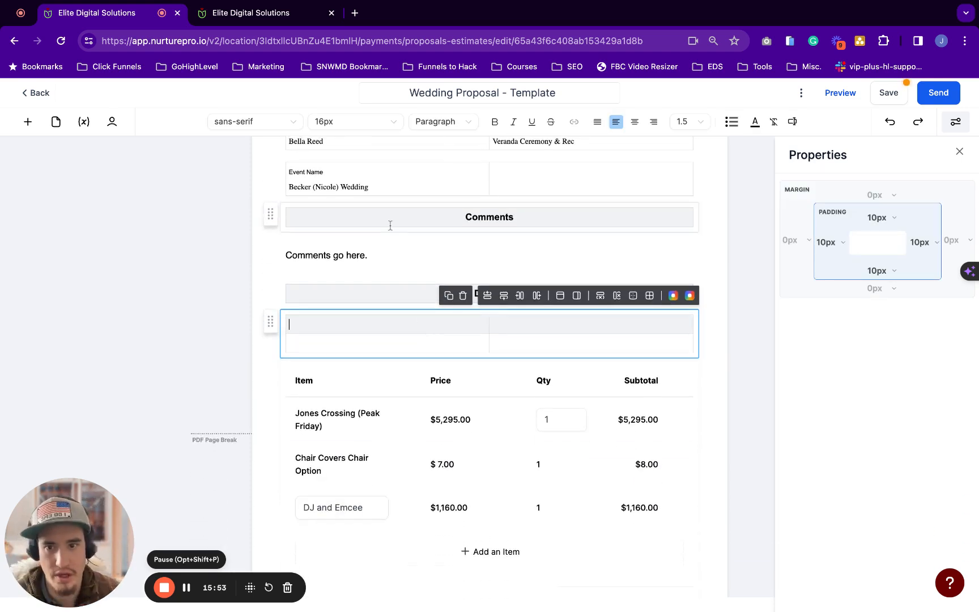
key("super+Tab")
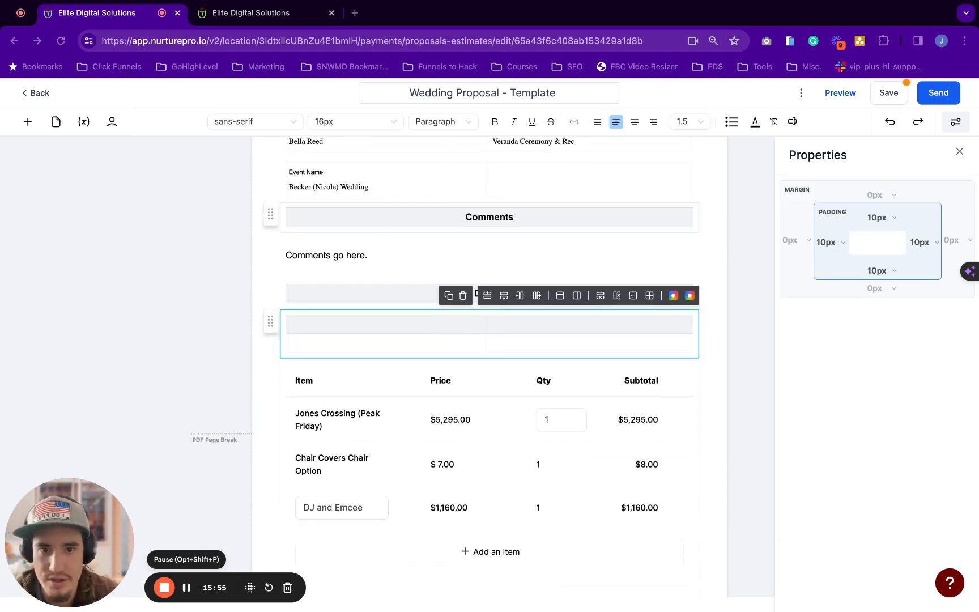
key("super+Tab")
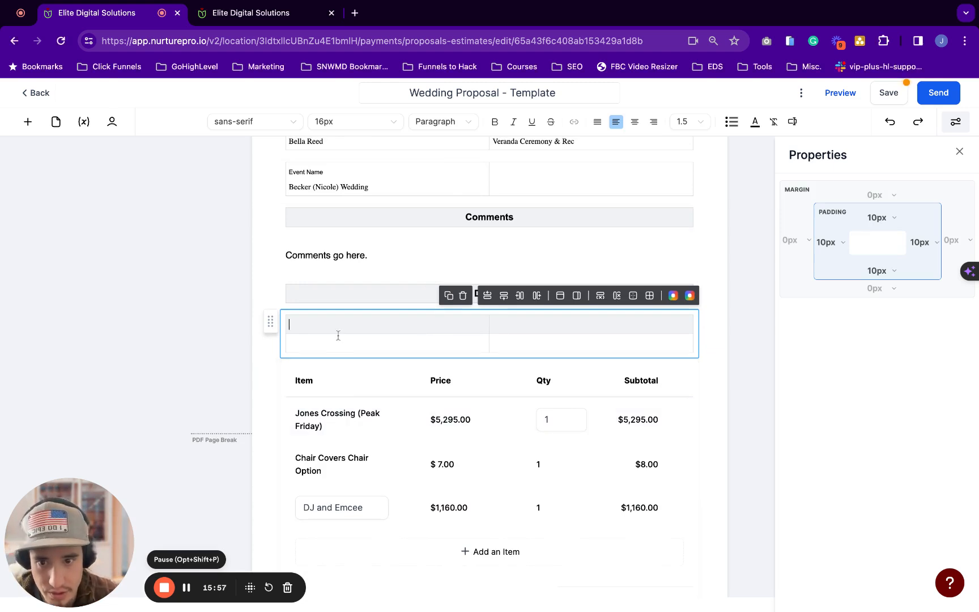
type("We")
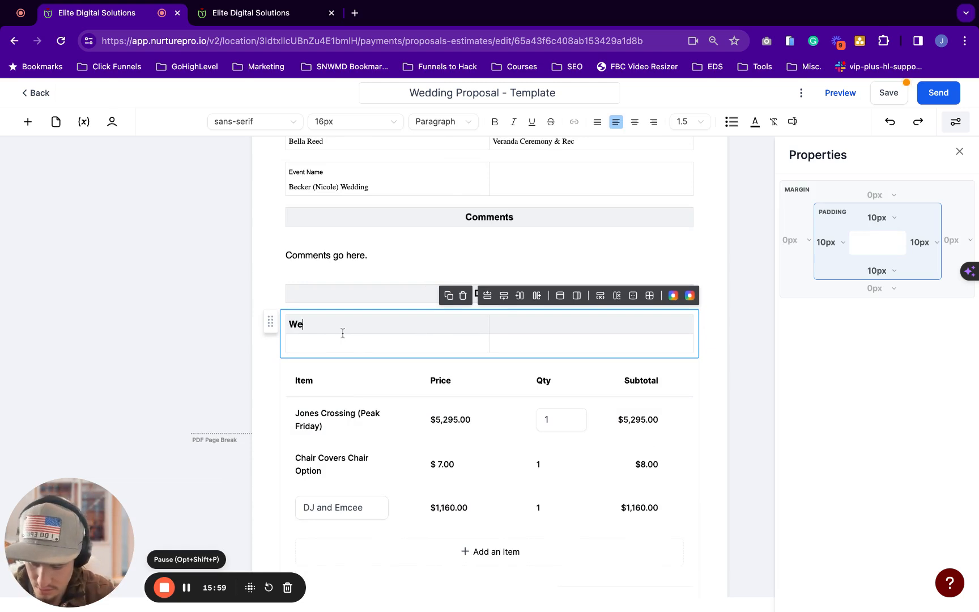
type("dding Pa")
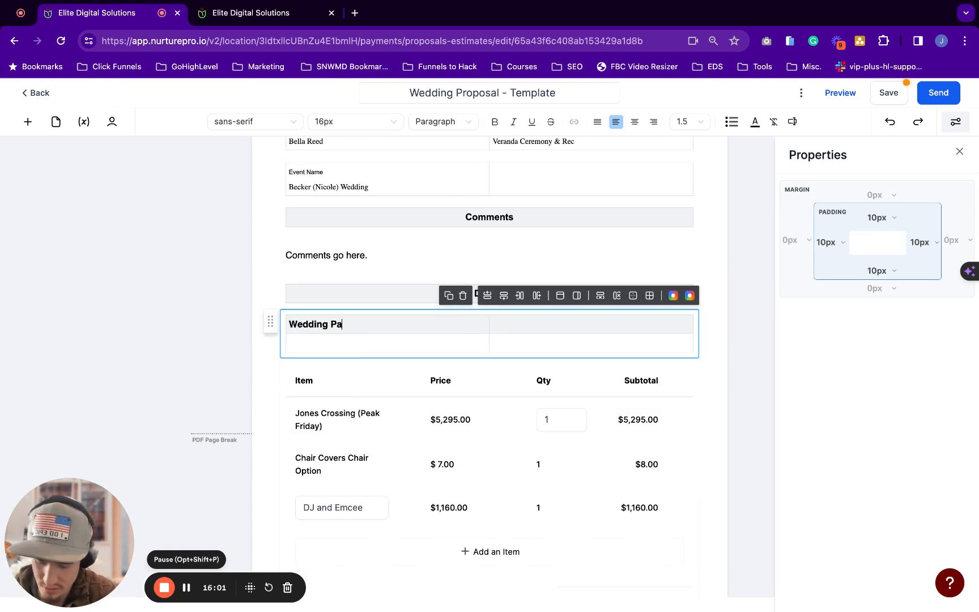
type("c")
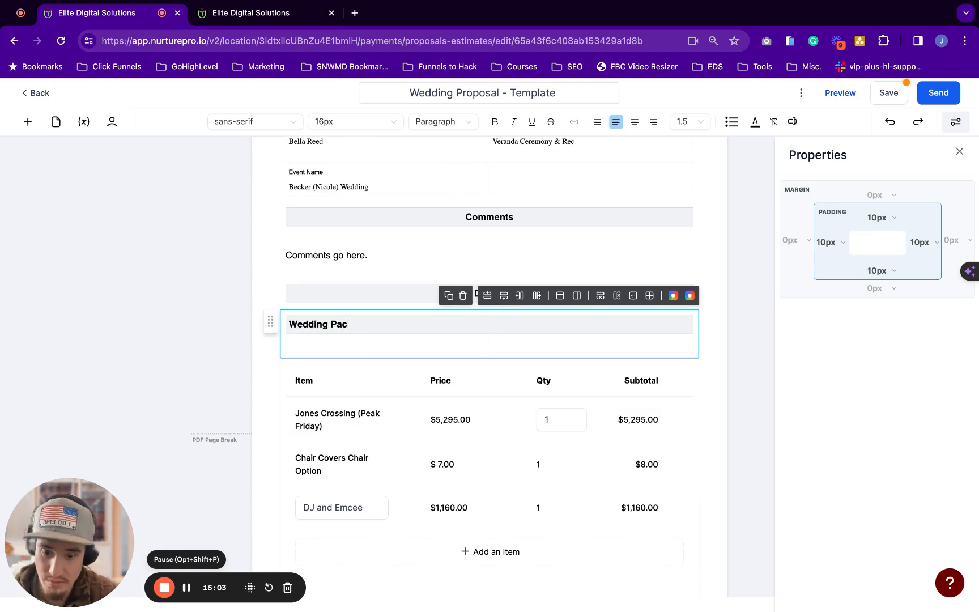
type("akkage")
Copy the 'Jones Crossing (Peak Friday)' item name into the cell under the heading
left_click(311, 344)
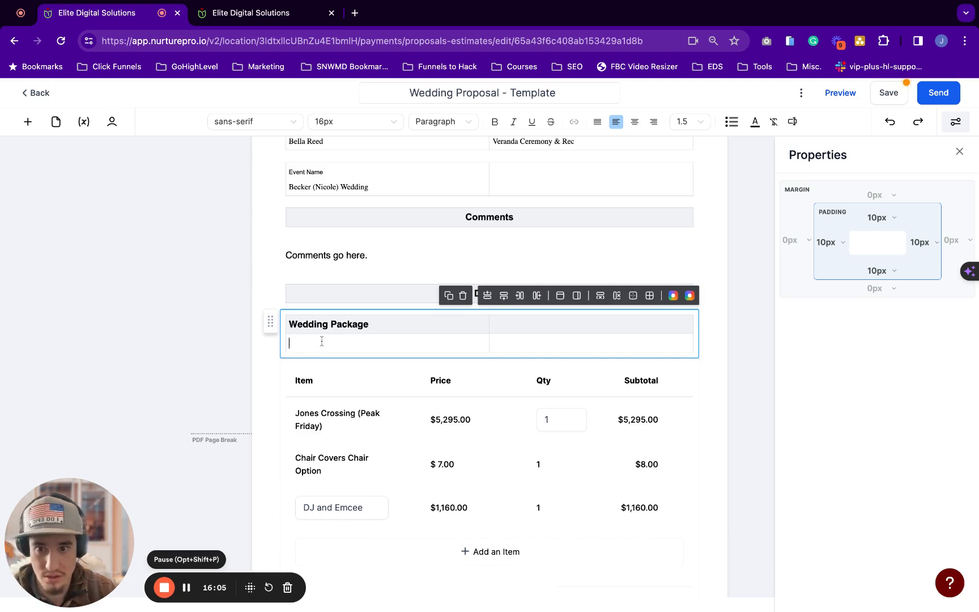
left_click(305, 418)
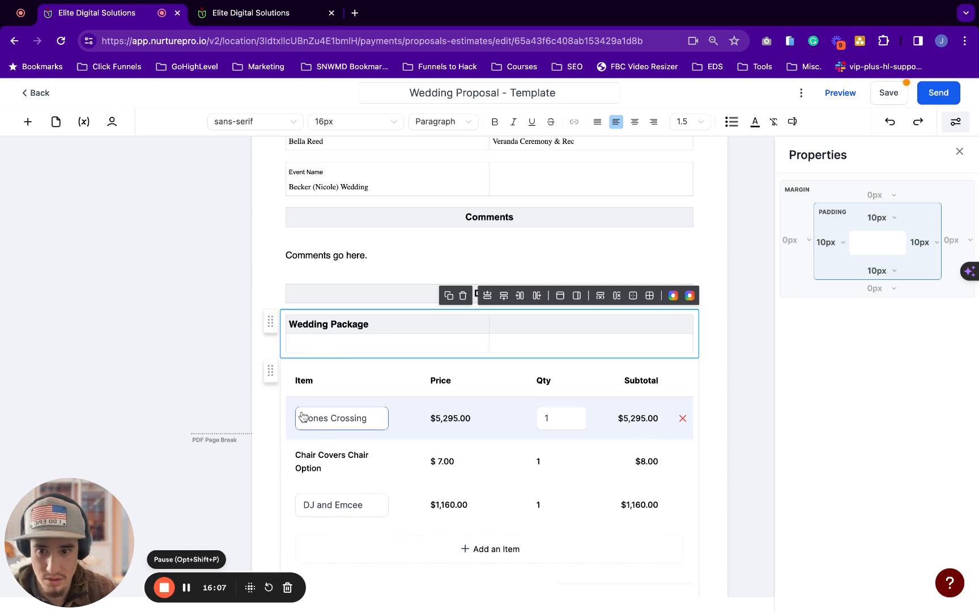
triple_click(353, 421)
key("super+c")
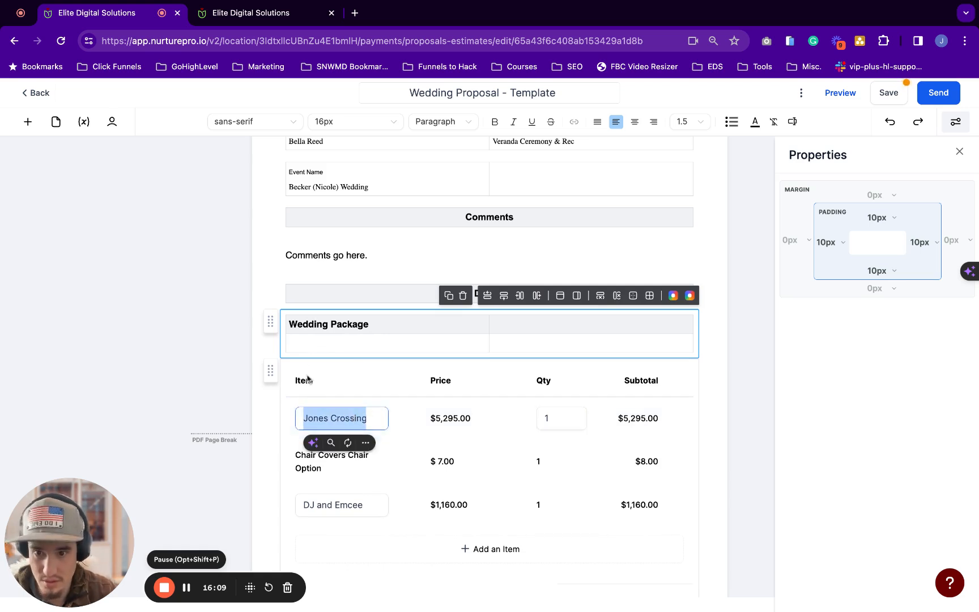
left_click(312, 341)
key("super+v")
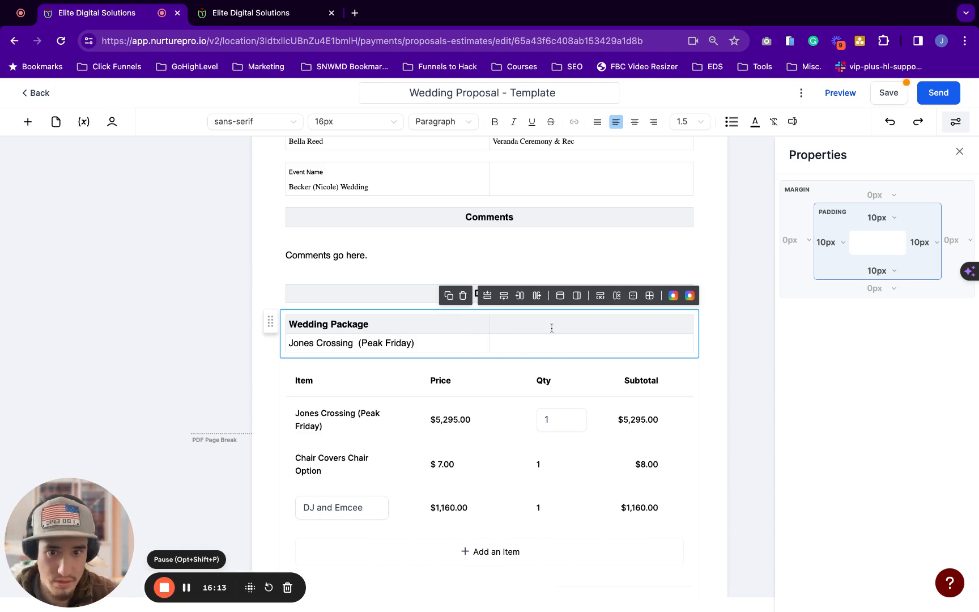
Create a disc-bulleted placeholder list Item 1, Item 2, Item 3 in the right cell
left_click(730, 123)
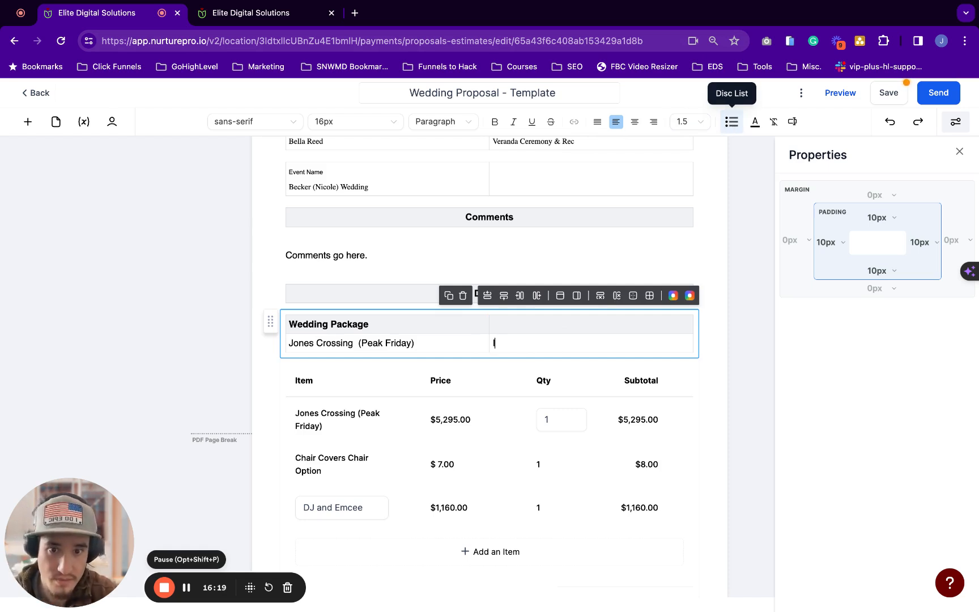
type("Item 1")
key("Return")
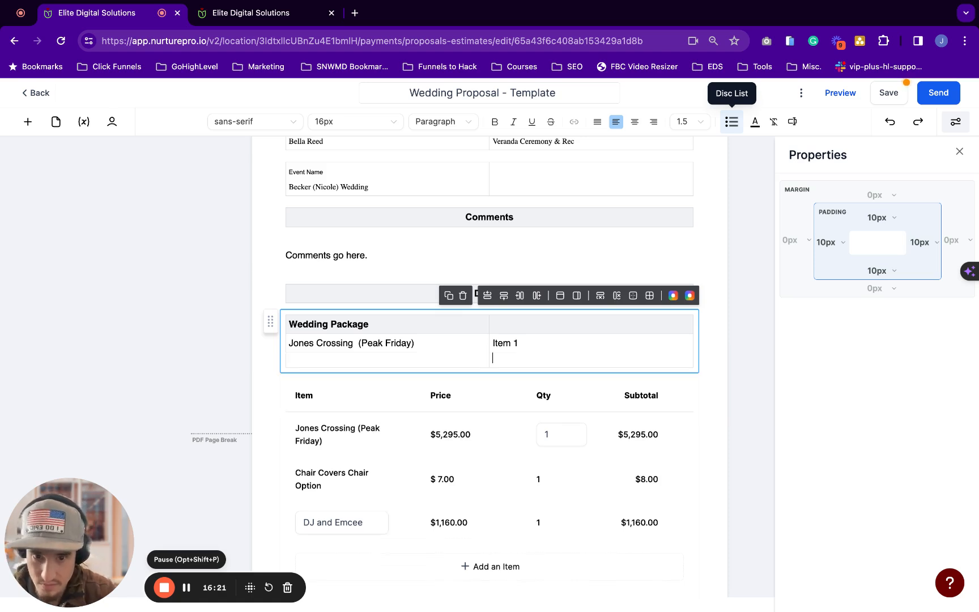
type("Item ")
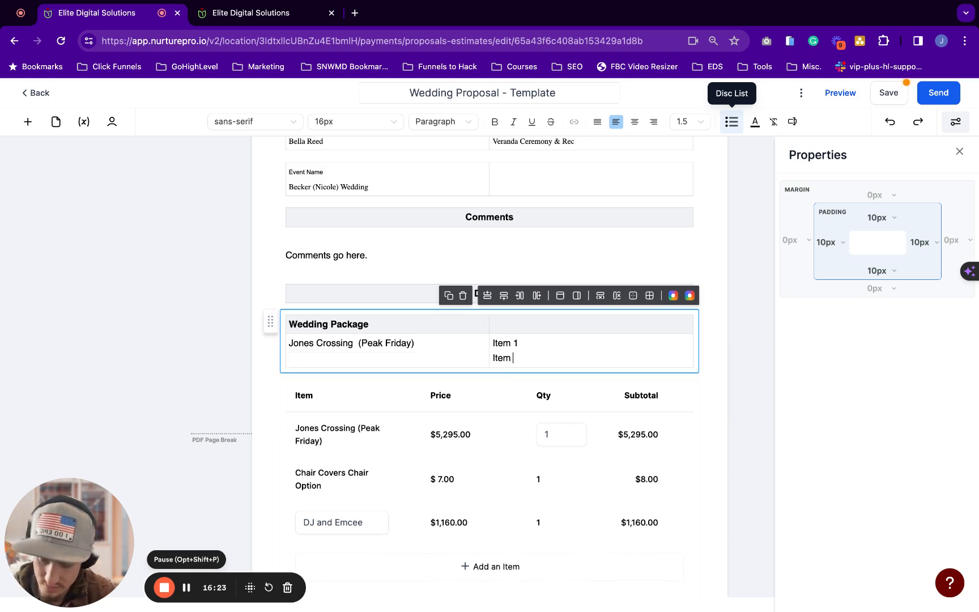
type("2")
key("Return")
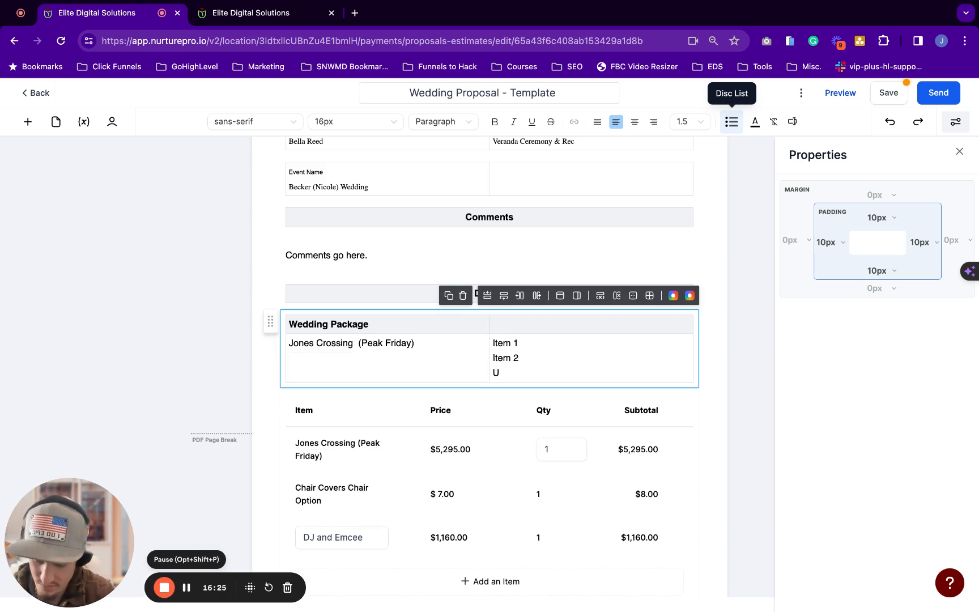
type("Item 3")
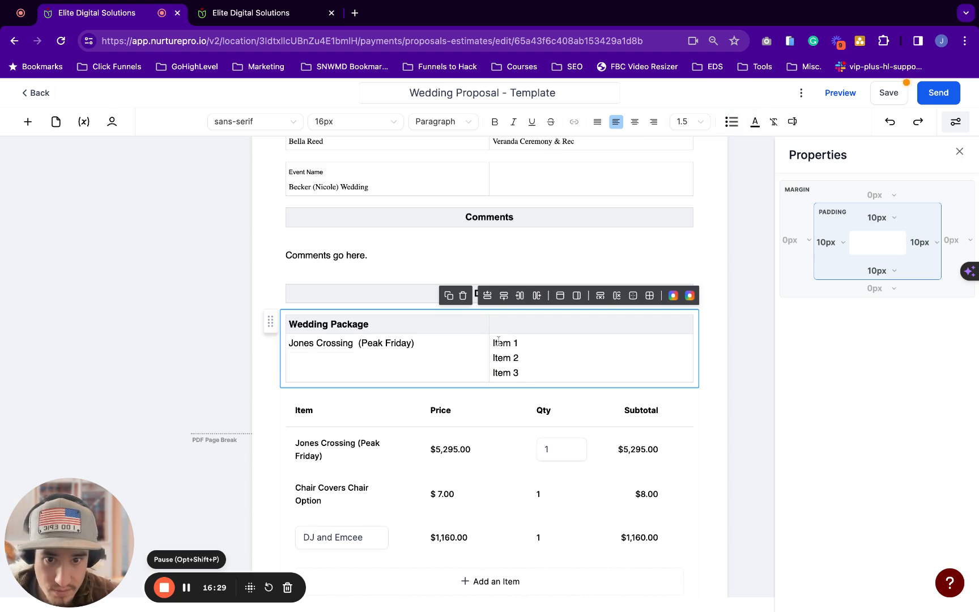
left_click_drag(493, 343, 519, 374)
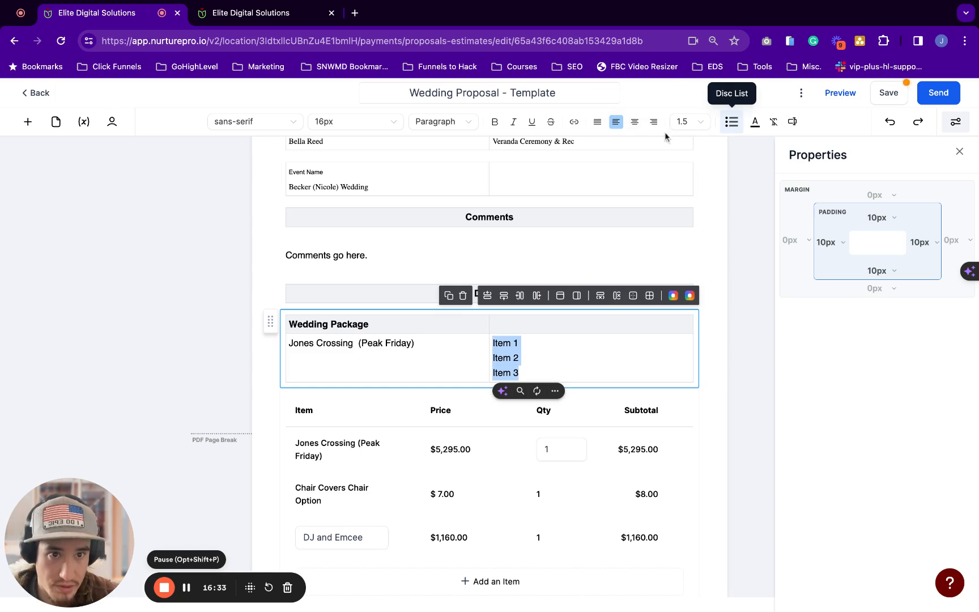
left_click(544, 362)
left_click_drag(522, 371, 491, 339)
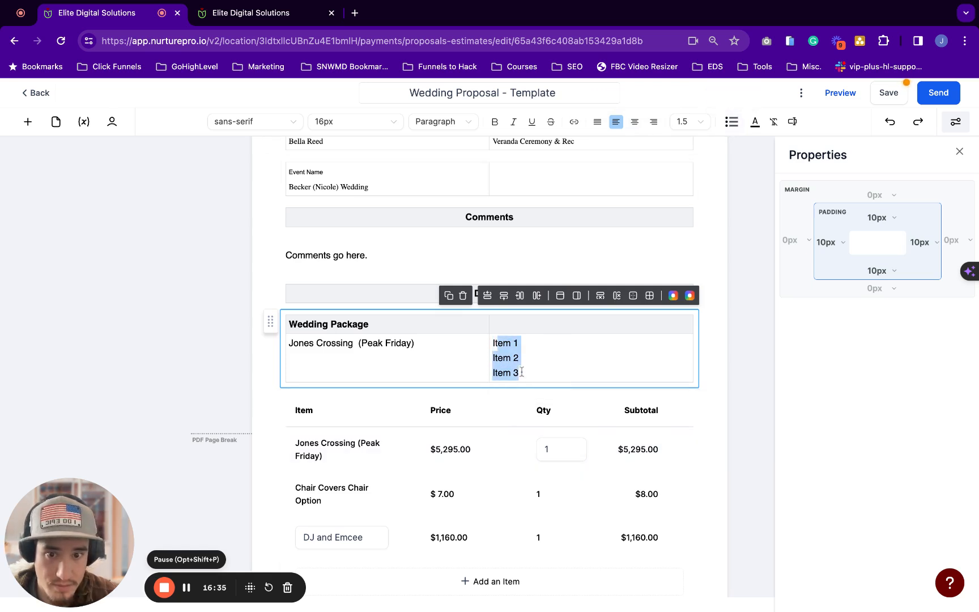
left_click(731, 122)
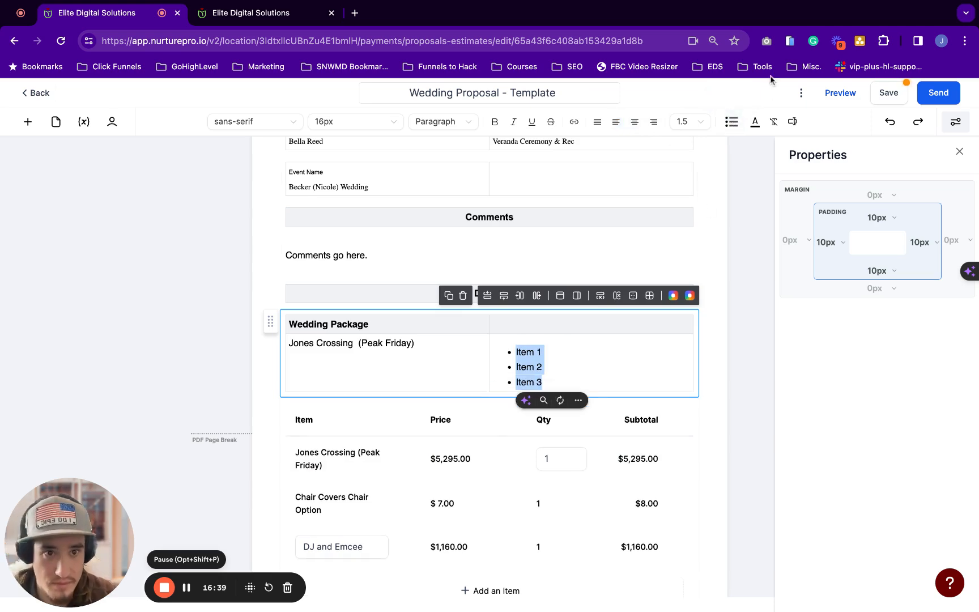
Add 'Single Day Wedding' and 'Peak Friday' bullets above the placeholders
left_click(616, 363)
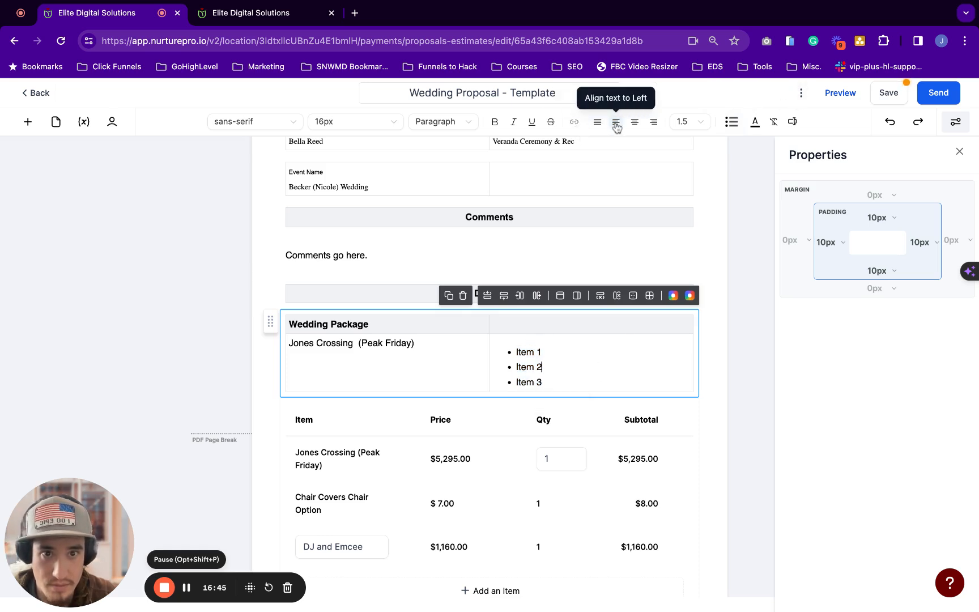
scroll(526, 339, "down", 2)
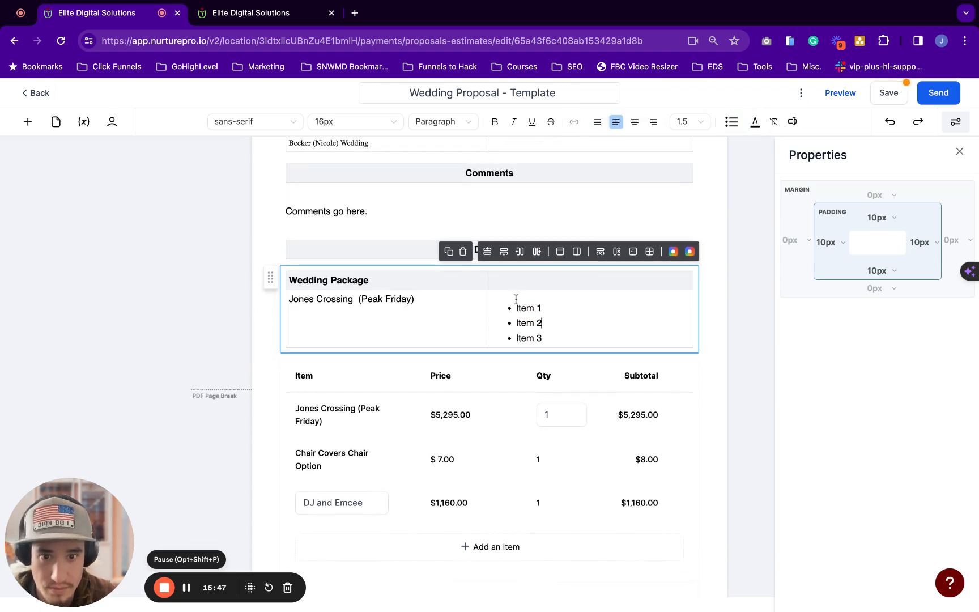
key("Return")
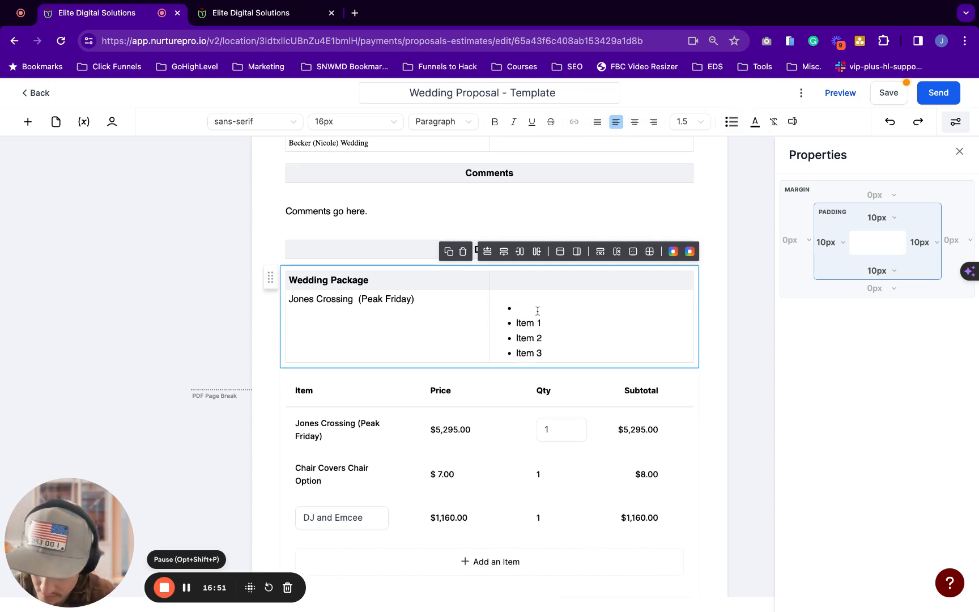
type("Single D")
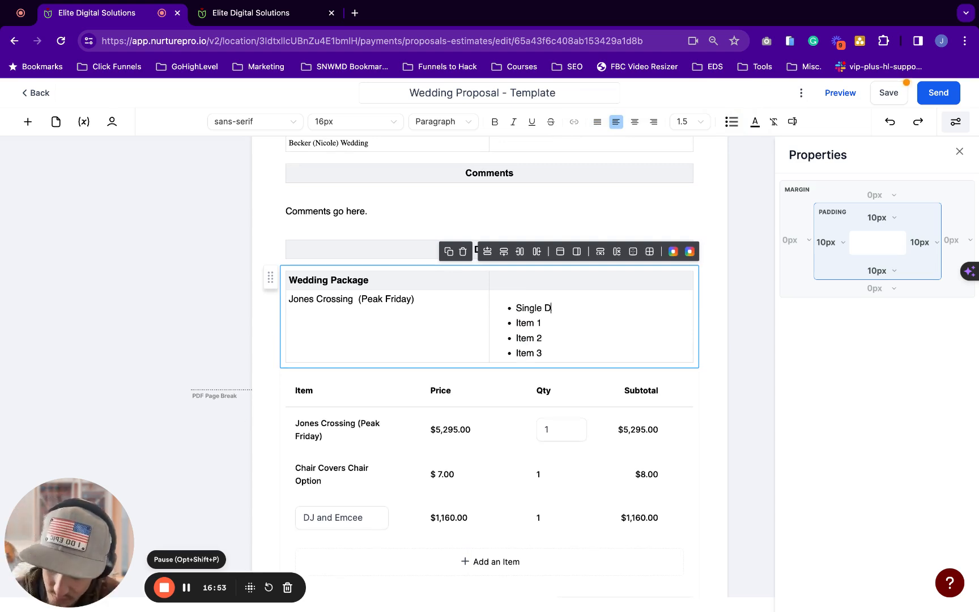
type("ay Wedding")
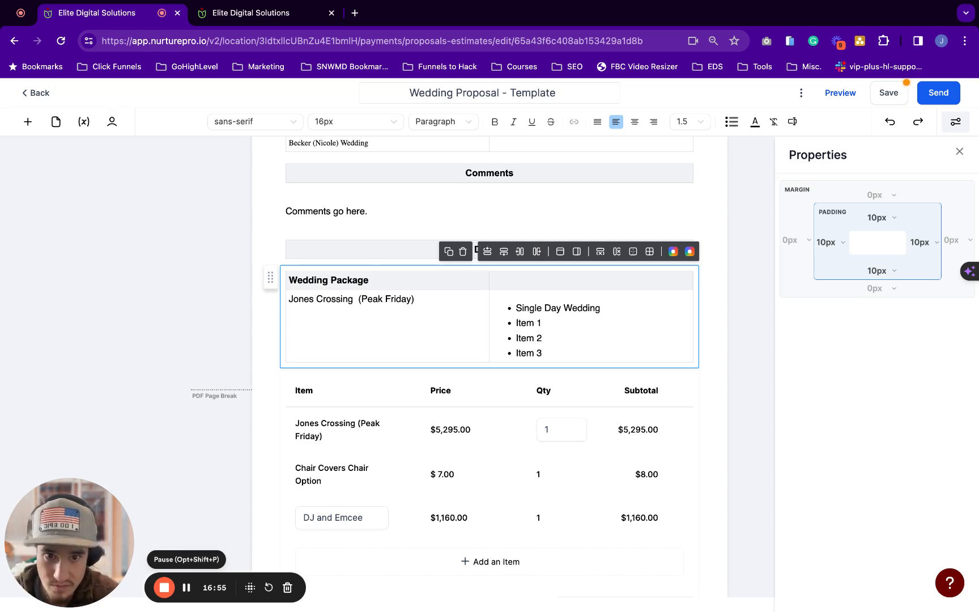
key("Return")
type("Pea")
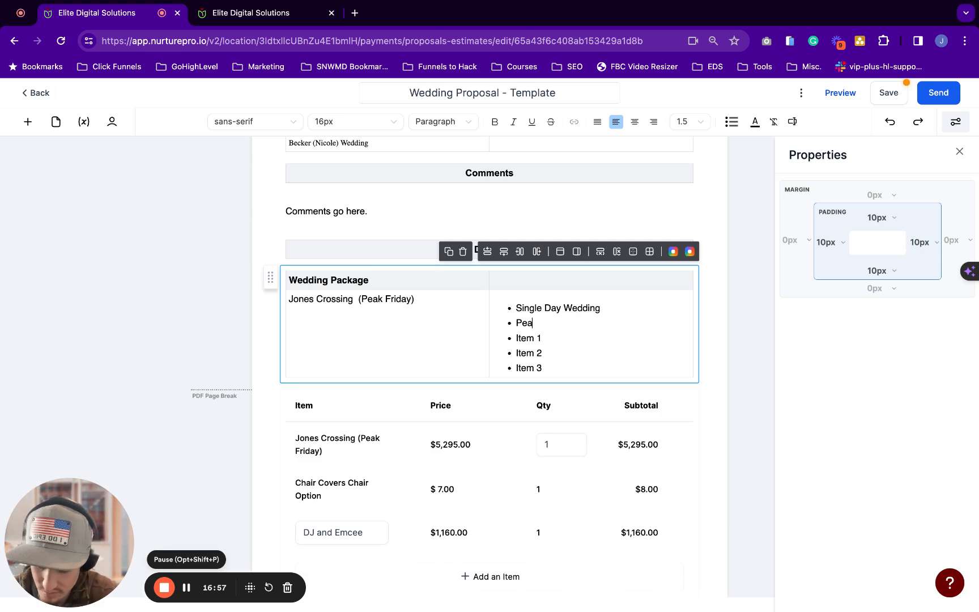
type("k Friday")
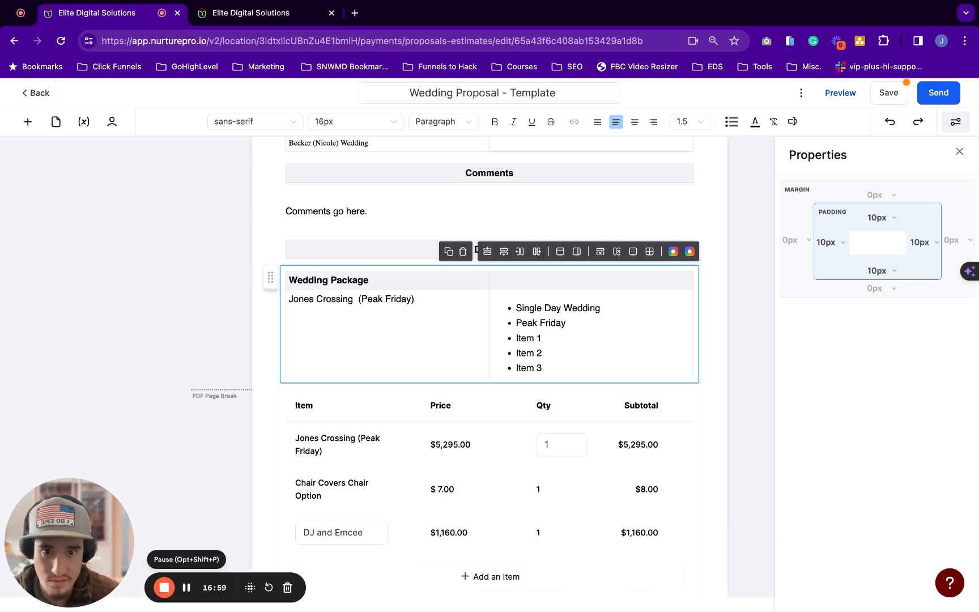
Paste the venue inclusions over Item 1–3 in the document's text style, removing a stray character
left_click(187, 587)
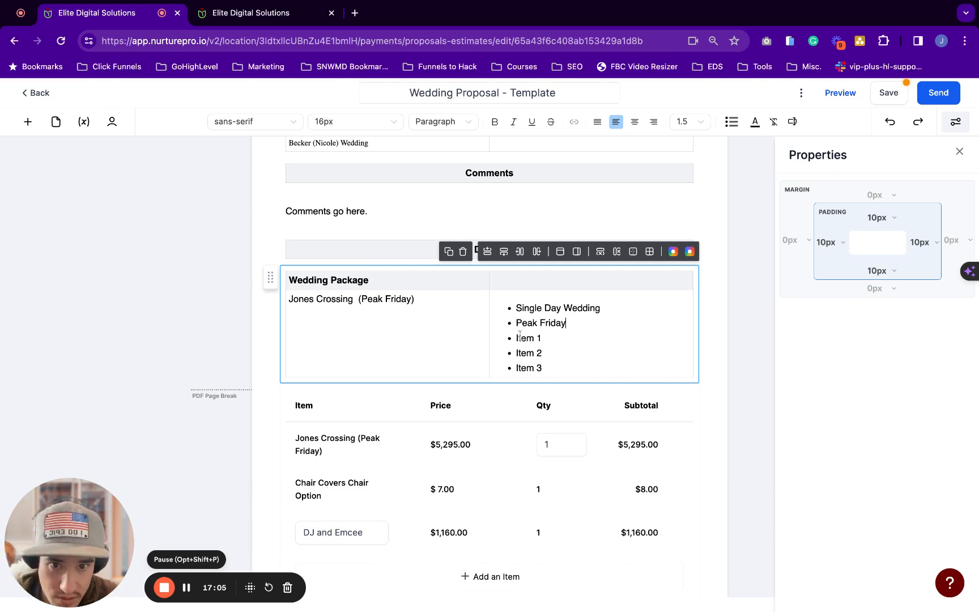
left_click_drag(517, 337, 543, 368)
type("10 Hour Venue Rental includes designated (5) Hour Event (30 minute Ceremony & 4.5 hour reception) (1) Wedding Ceremony Coordinator & (1) Assistant All Weather Protected Veranda on the Green Ceremony Bridal Dressing Groom Groom's Holding Room Pre-Ceremony & Post Ceremony Photography Time Scheduled on Valle Vista Grounds Photo Shuttle Transportation around VV Grounds Seating up to 220 1 Hour Rehearsal Practice Staff for Set up & Tear Down Ballroom with built in dance floor Tables & Chairs for Guest Count Choice of White, Black or Ivory Table Linen Choice of Chair Covers & Bows from Valle Vista in-house inventory Choice of Valle Vista Table Runners & Overlays in house inventory Valle Vista Crystal Candle Lumineer Centerpiece Decor Table Cake Table & Cake Cutting Bridal Table DJ Table")
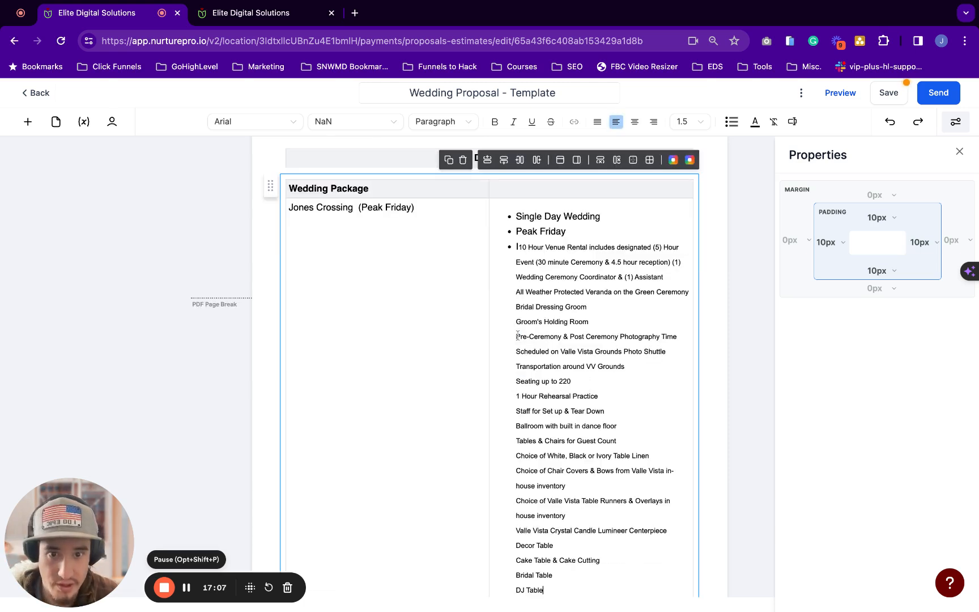
key("super+z")
type("10 Hour Venue Rental includes designated (5) Hour Event (30 minute Ceremony & 4.5 hour reception) (1) Wedding Ceremony Coordinator & (1) Assistant All Weather Protected Veranda on the Green Ceremony Bridal Dressing Groom Groom's Holding Room Pre-Ceremony & Post Ceremony Photography Time Scheduled on Valle Vista Grounds Photo Shuttle Transportation around VV Grounds Seating up to 220 1 Hour Rehearsal Practice Staff for Set up & Tear Down Ballroom with built in dance floor Tables & Chairs for Guest Count Choice of White, Black or Ivory Table Linen Choice of Chair Covers & Bows from Valle Vista in-house inventory Choice of Valle Vista Table Runners & Overlays in house inventory Valle Vista Crystal Candle Lumineer Centerpiece Decor Table Cake Table & Cake Cutting Bridal Table DJ Table")
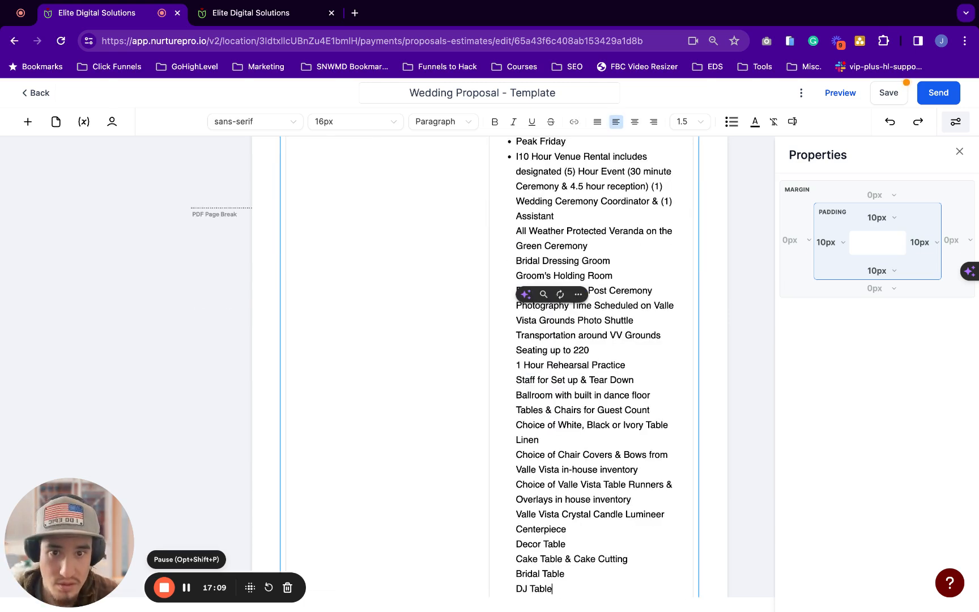
scroll(550, 307, "up", 2)
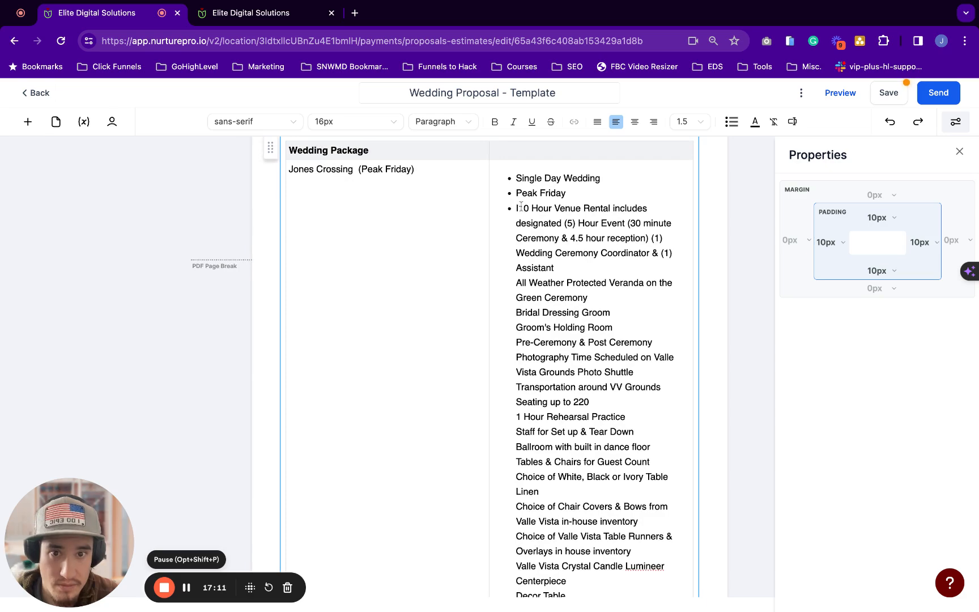
scroll(520, 207, "down", 7)
scroll(521, 206, "up", 7)
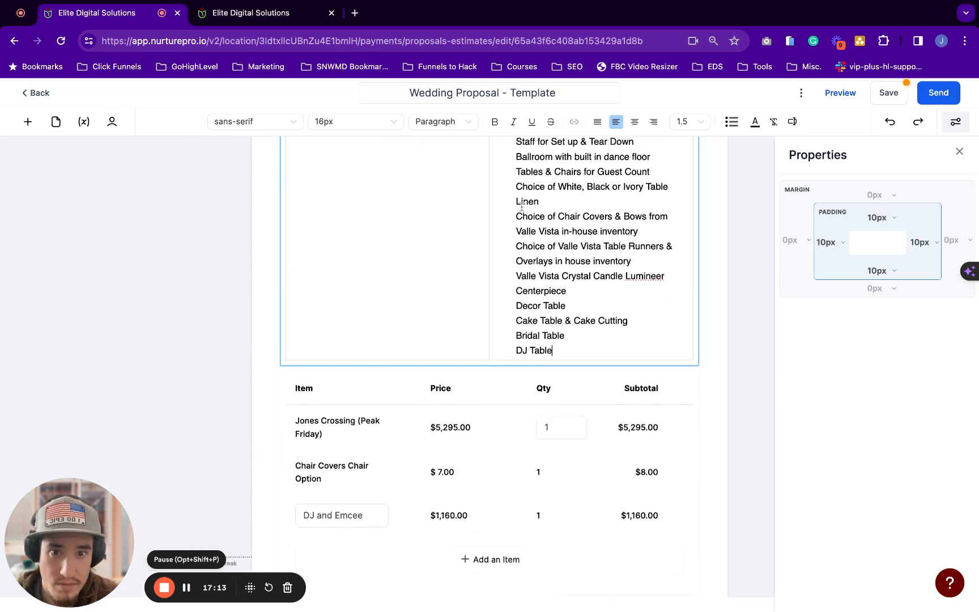
scroll(518, 198, "up", 1)
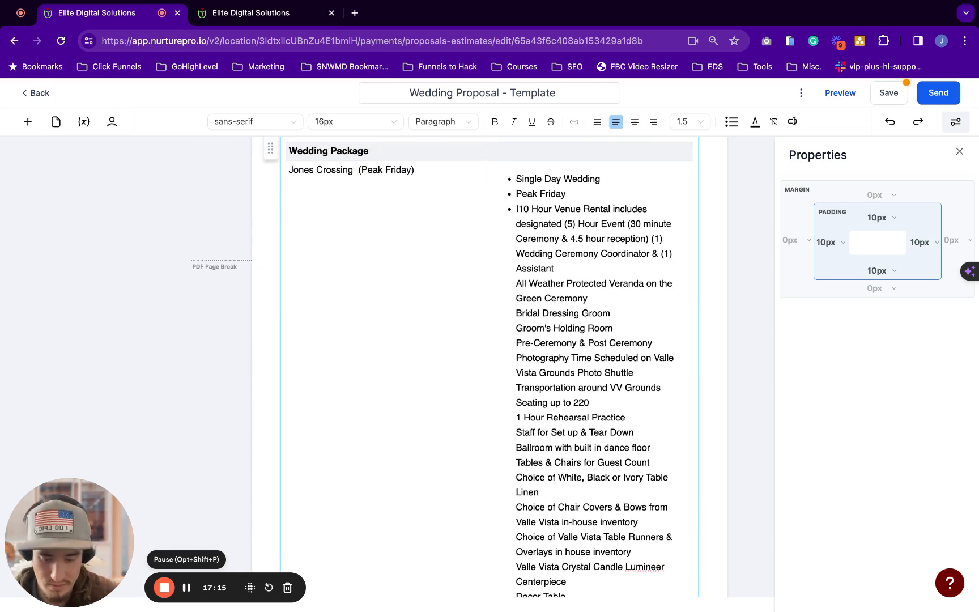
key("BackSpace")
Bullet each pasted inclusion line, through DJ Table
left_click_drag(517, 209, 553, 541)
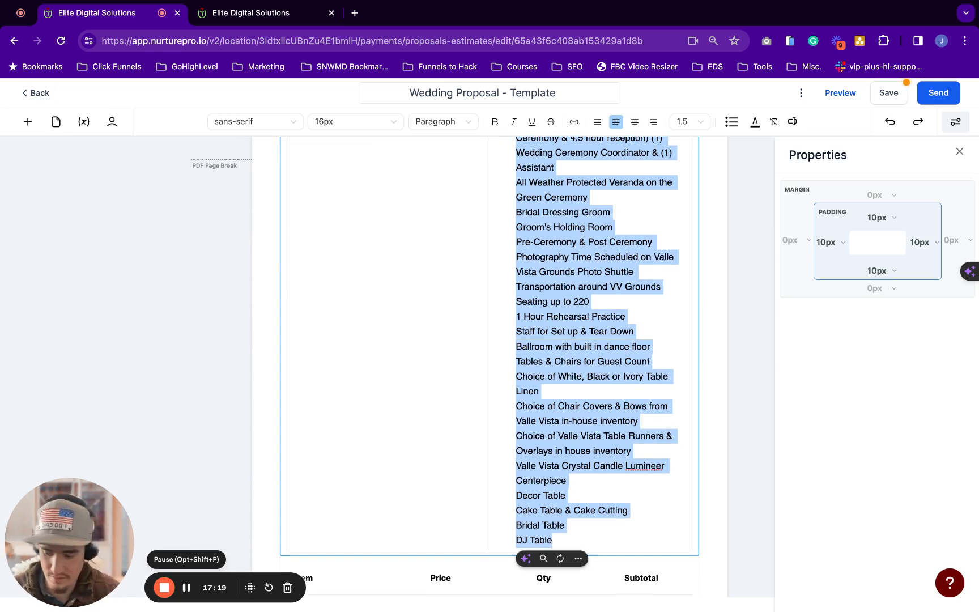
key("super+shift+8")
key("super+shift+8")
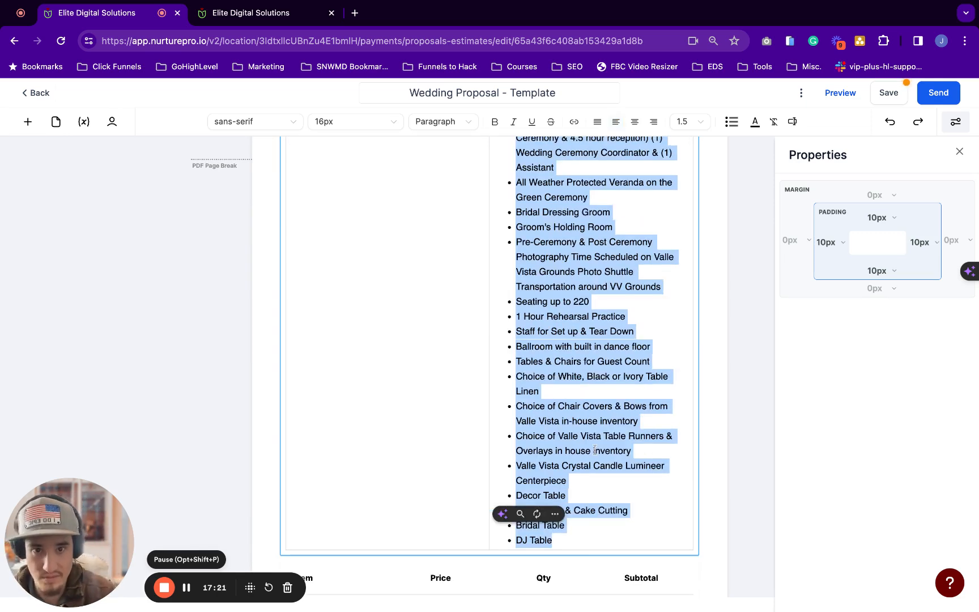
left_click(499, 379)
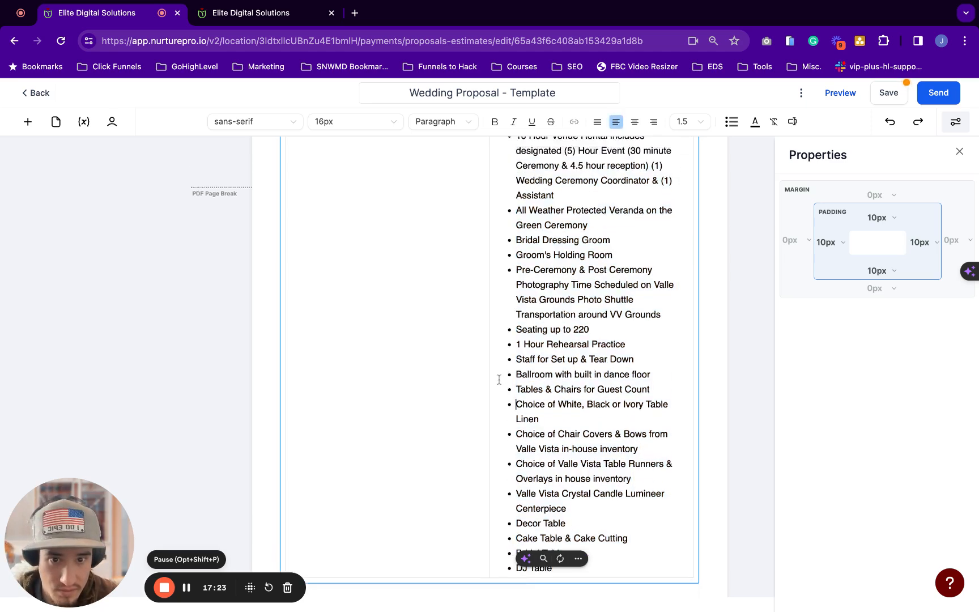
scroll(507, 378, "up", 3)
scroll(374, 307, "down", 1)
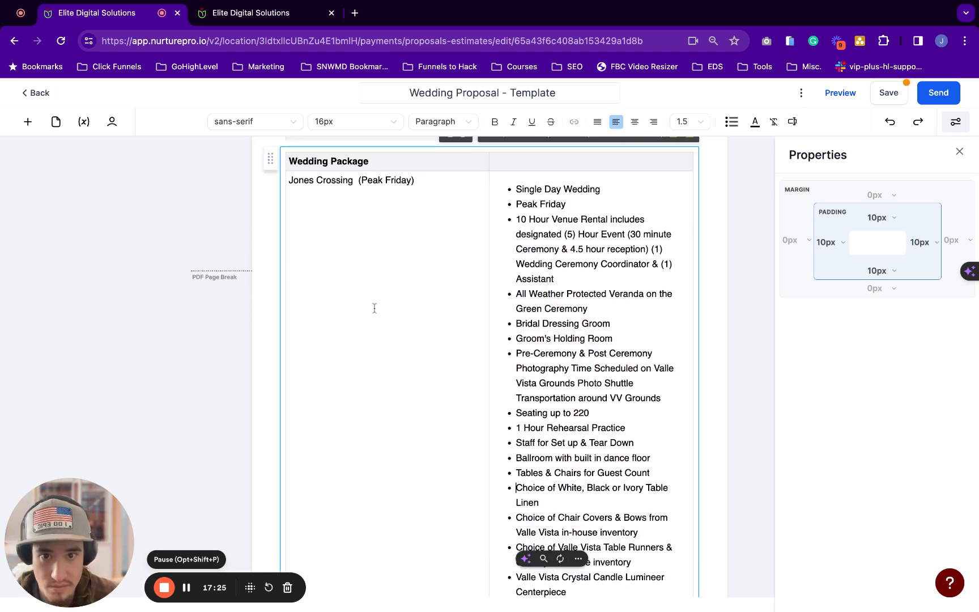
scroll(374, 308, "up", 2)
scroll(374, 308, "down", 5)
scroll(374, 307, "down", 2)
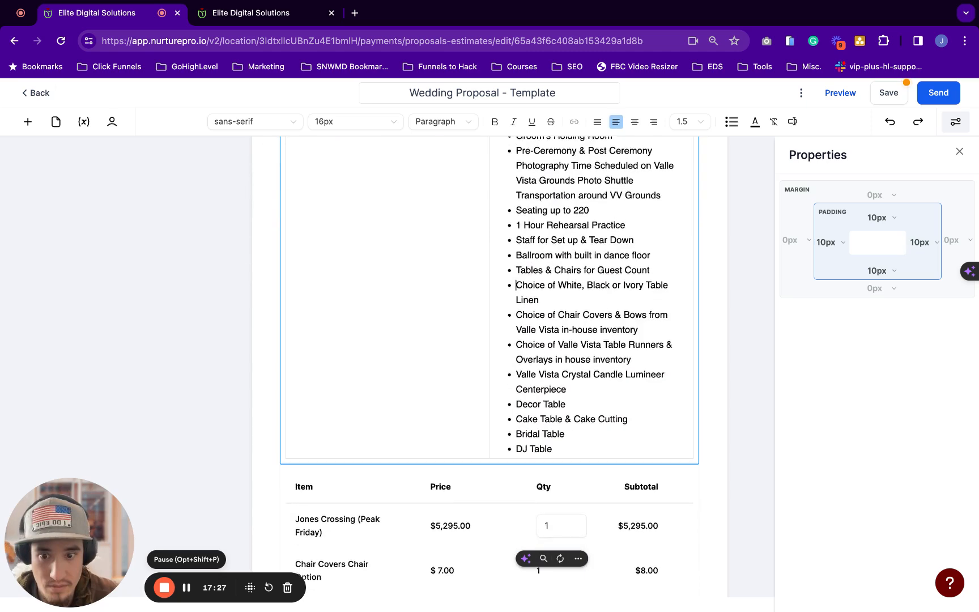
scroll(373, 308, "up", 5)
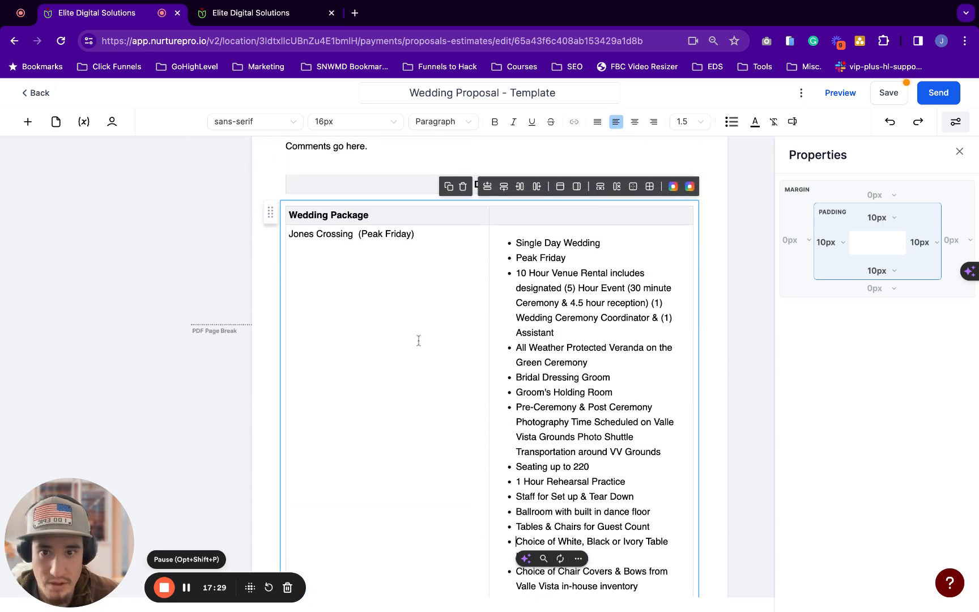
scroll(450, 296, "down", 1)
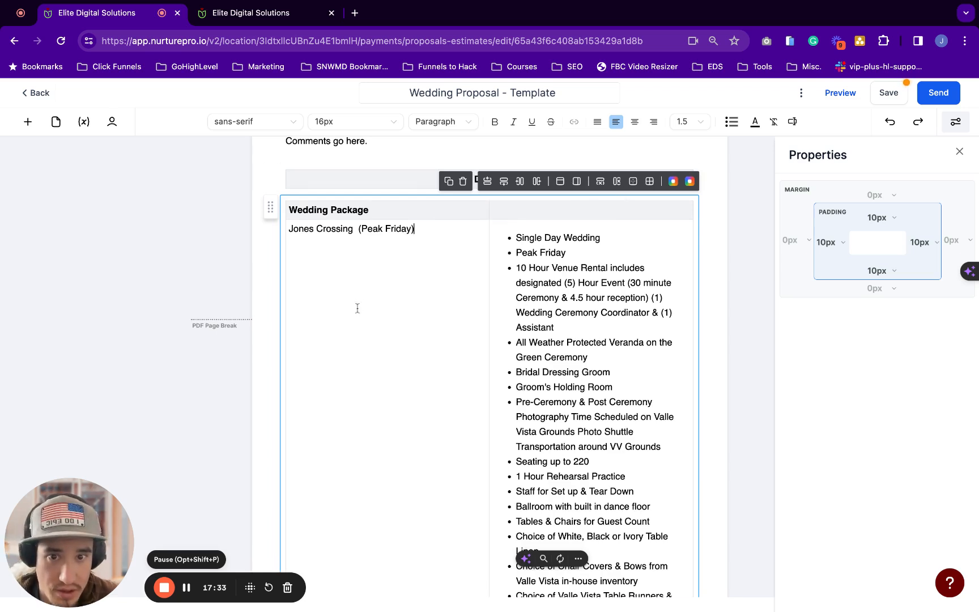
left_click_drag(357, 305, 610, 306)
Merge the inclusions row's cells, then the Wedding Package header row's cells, into full-width cells
left_click(633, 181)
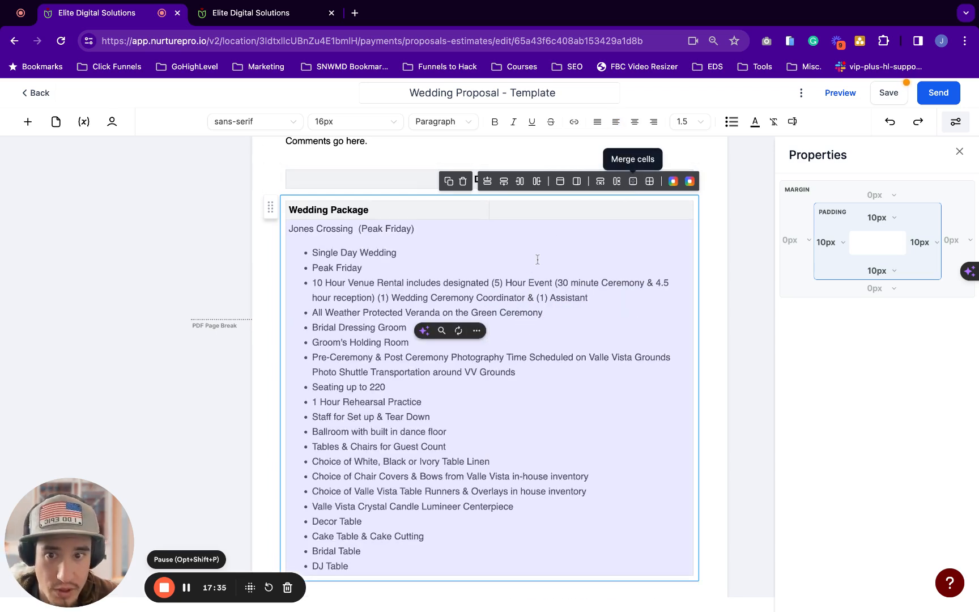
left_click(545, 239)
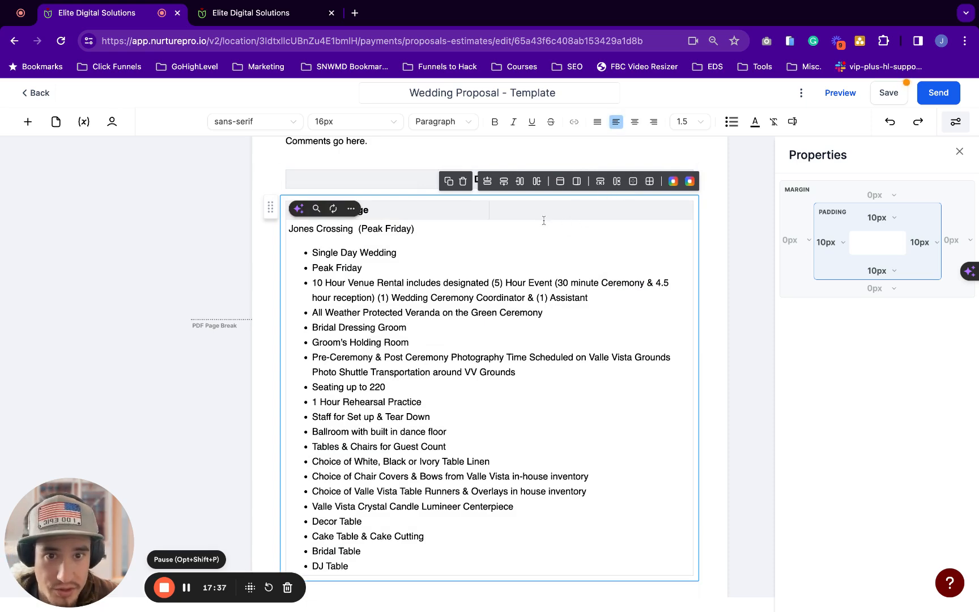
double_click(483, 217)
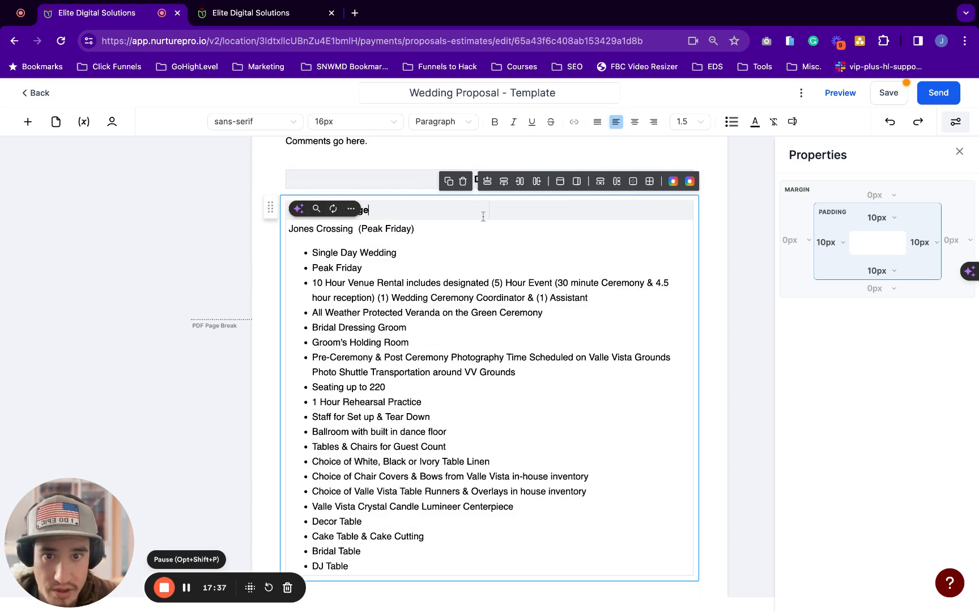
left_click(632, 181)
left_click(551, 258)
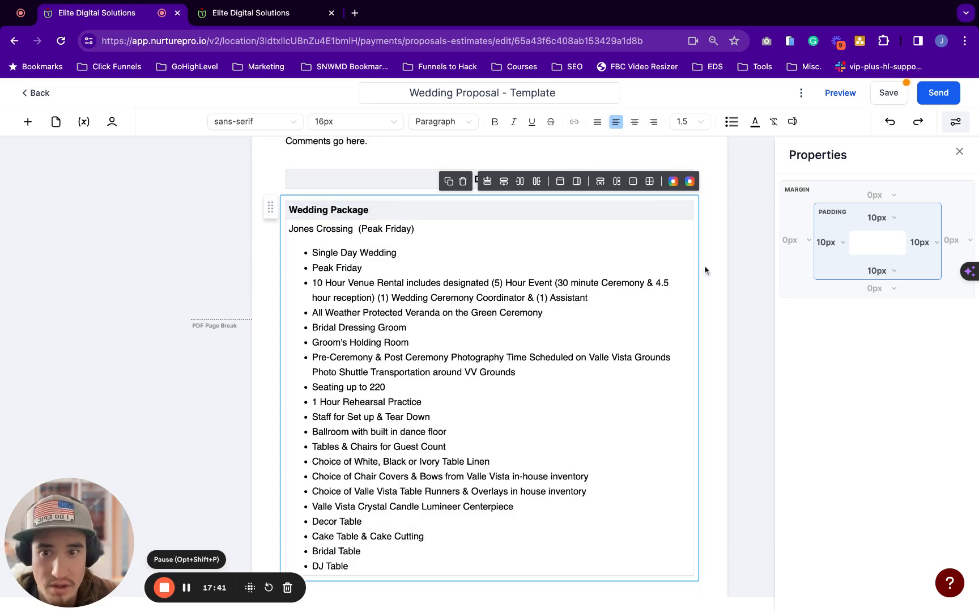
left_click(646, 165)
scroll(645, 163, "down", 1)
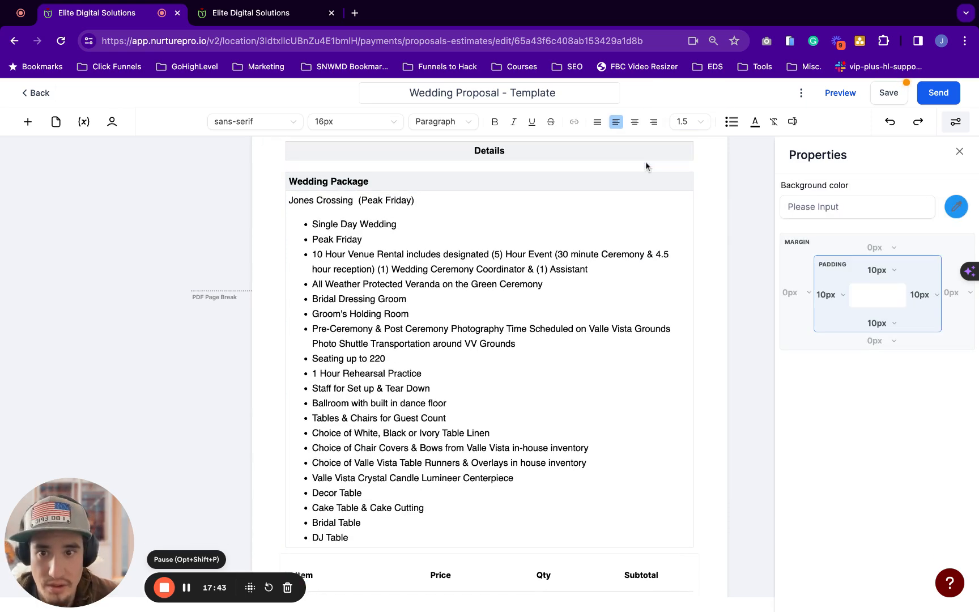
scroll(291, 202, "down", 5)
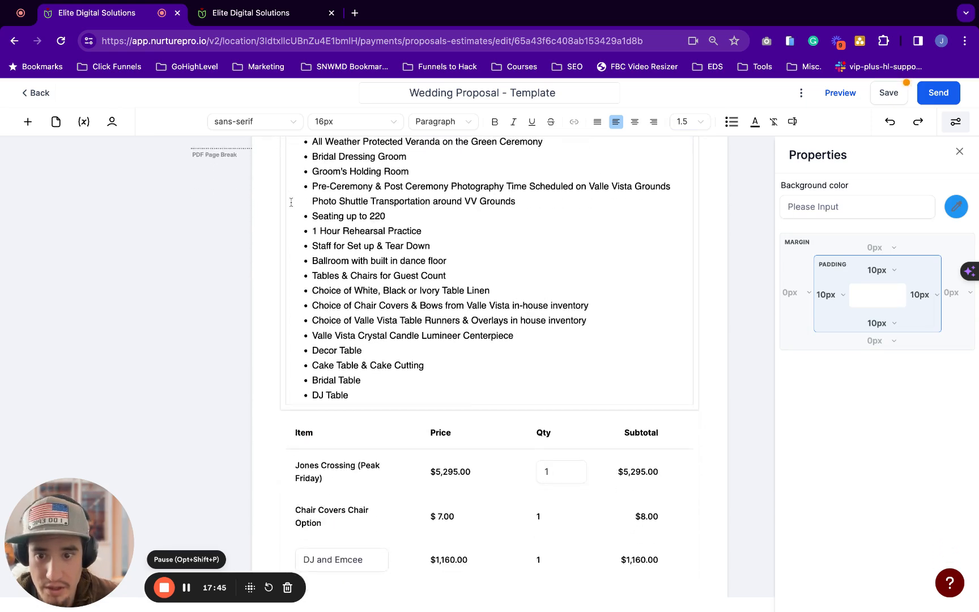
scroll(291, 202, "up", 5)
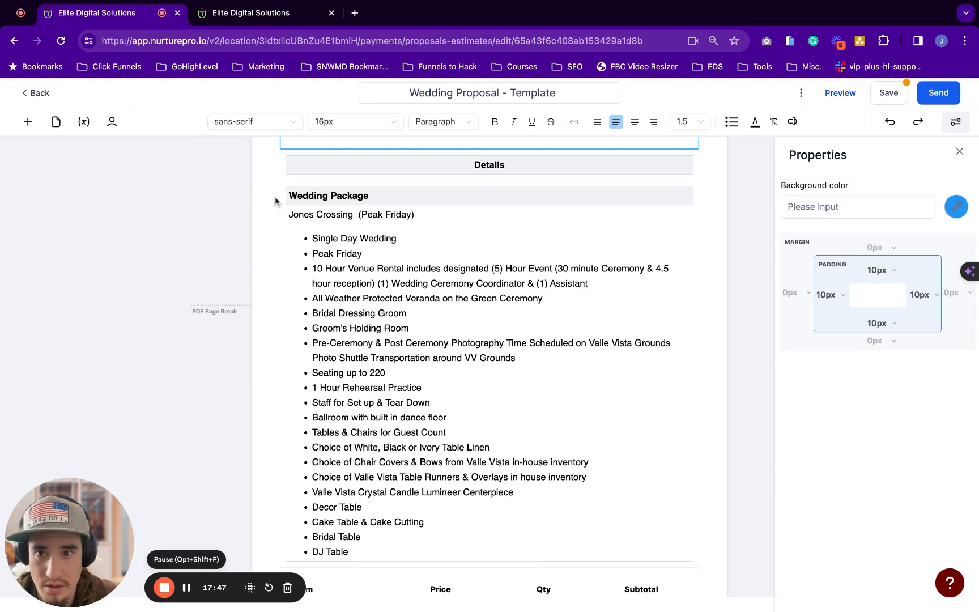
left_click(313, 195)
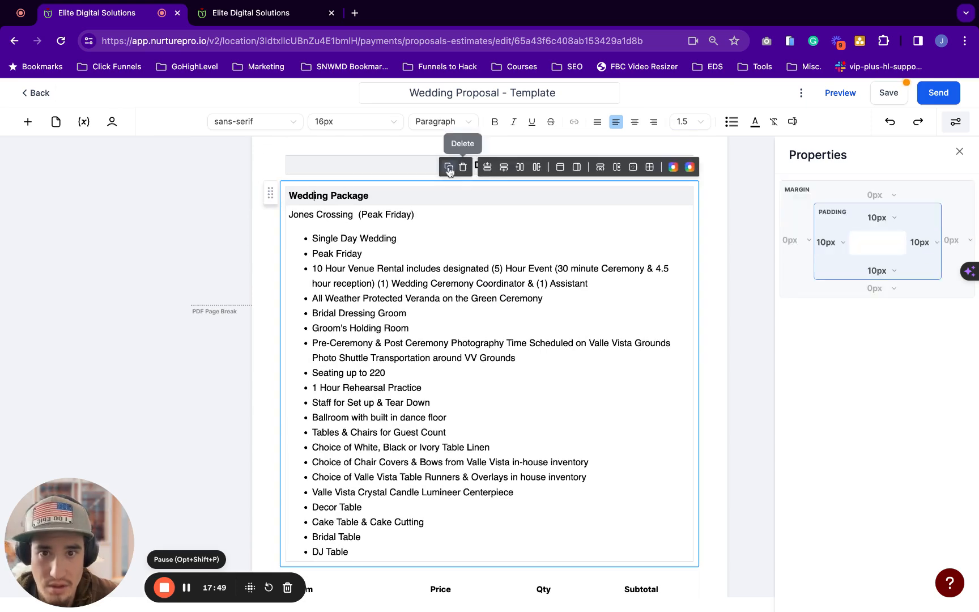
Duplicate the Wedding Package block and retitle the copy 'A La Carte Items'
left_click(449, 168)
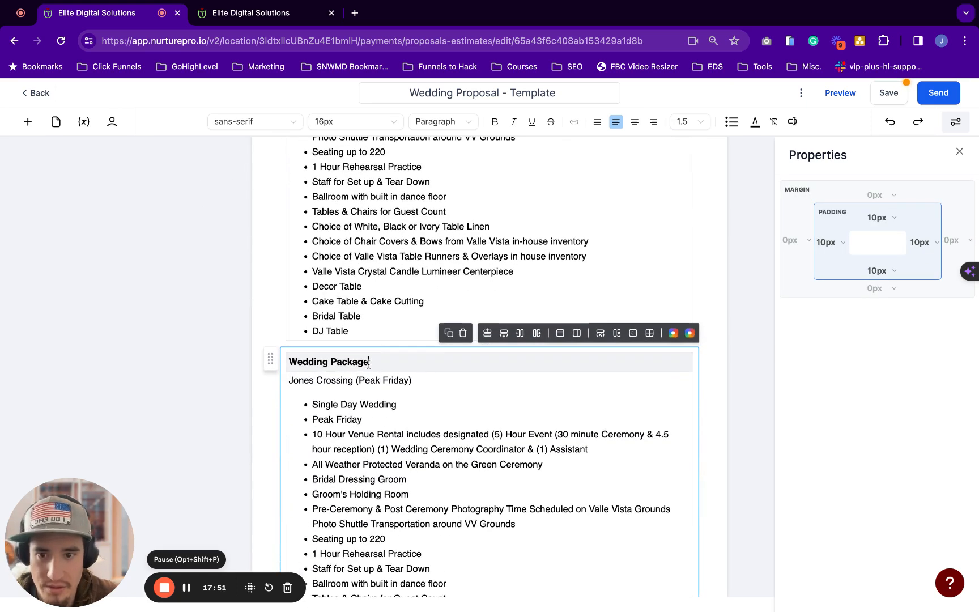
triple_click(368, 363)
type("A La ")
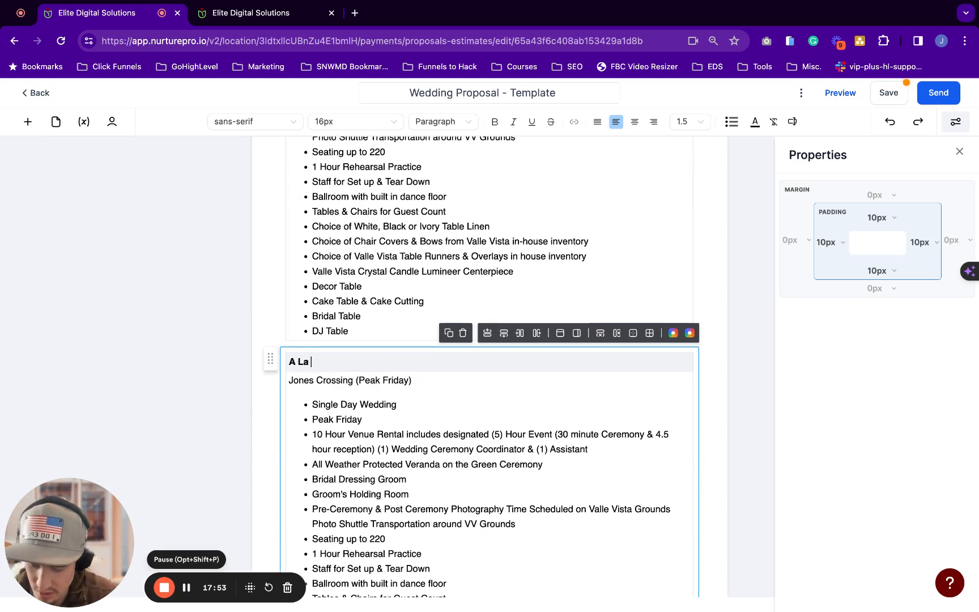
type("Cart")
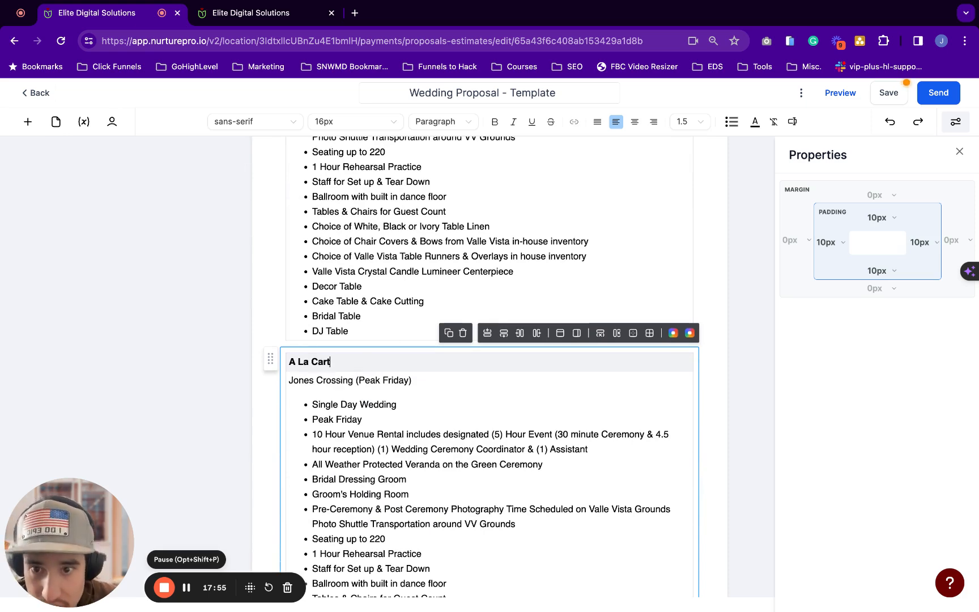
key("super+Tab")
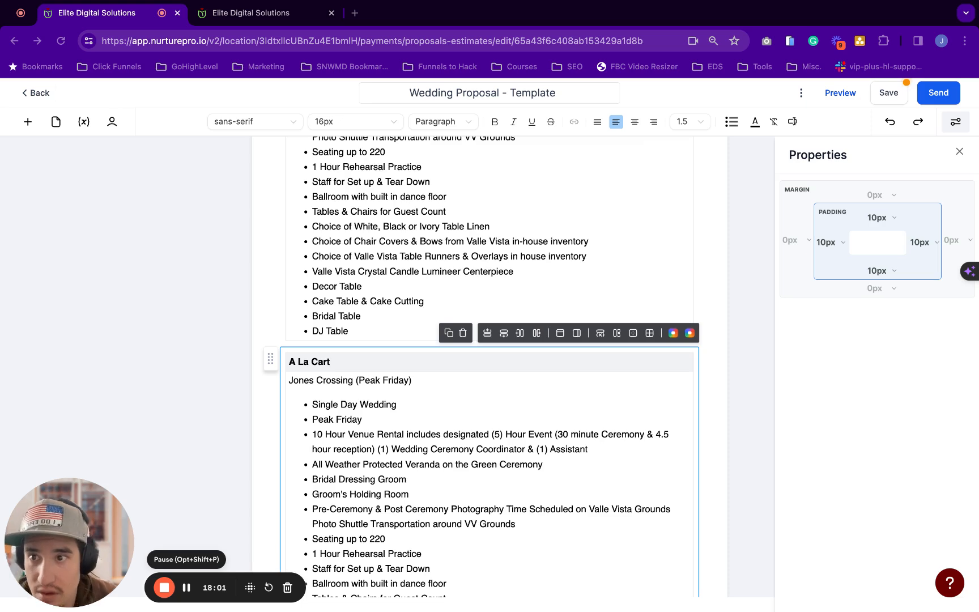
left_click(341, 360)
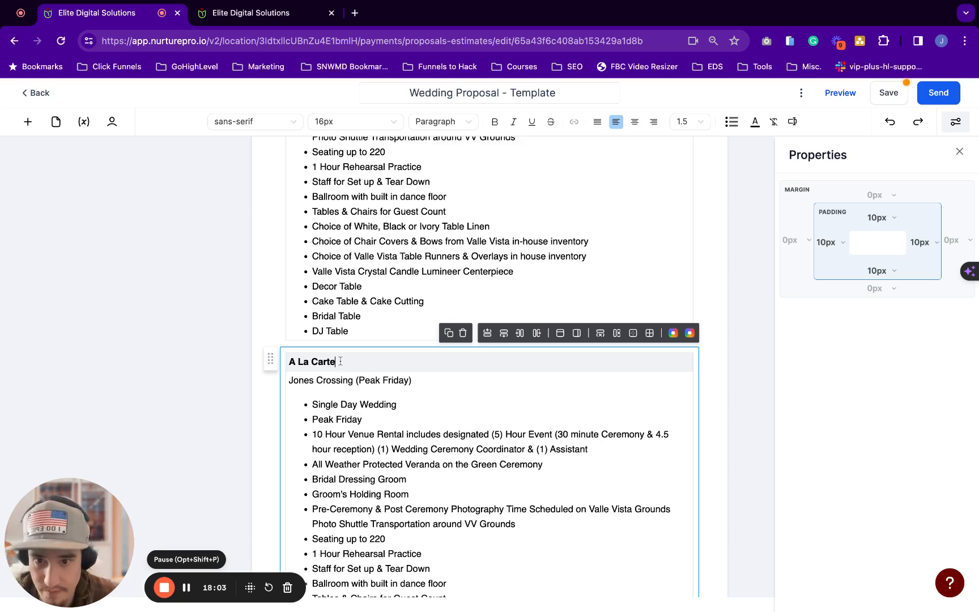
type("e Items")
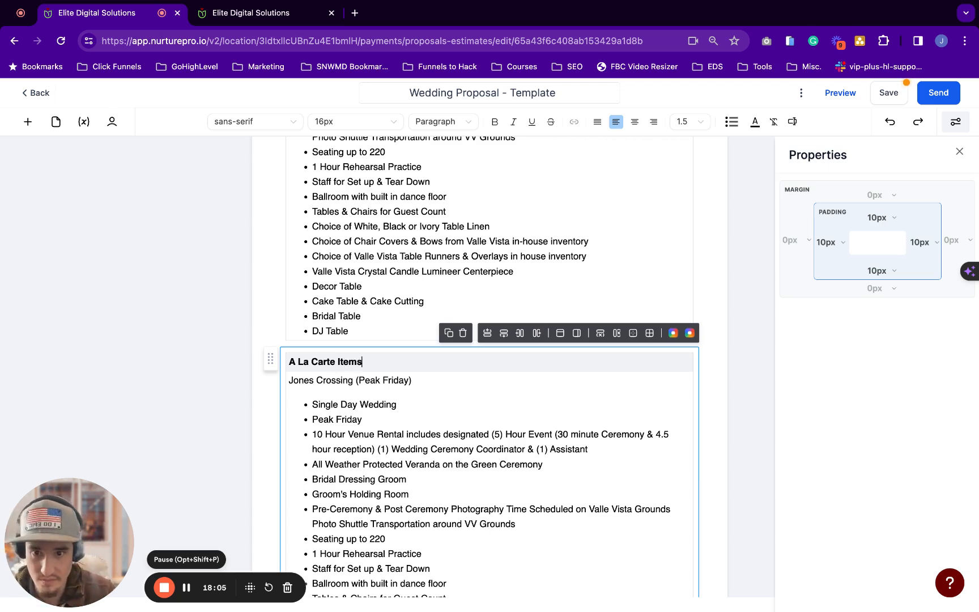
left_click(187, 587)
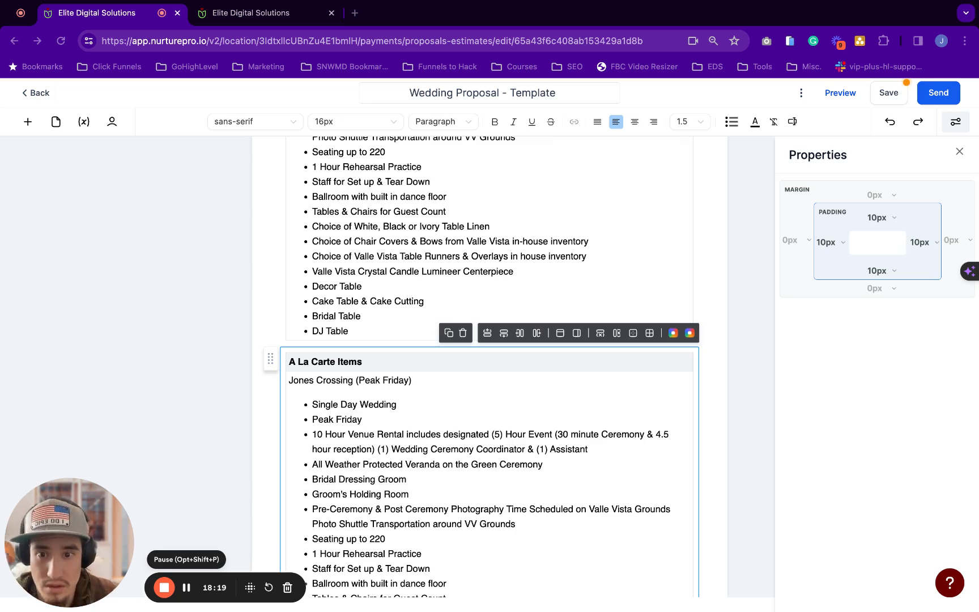
scroll(490, 368, "down", 3)
Delete the copied Jones Crossing package list from the A La Carte Items cell
key("ctrl+a")
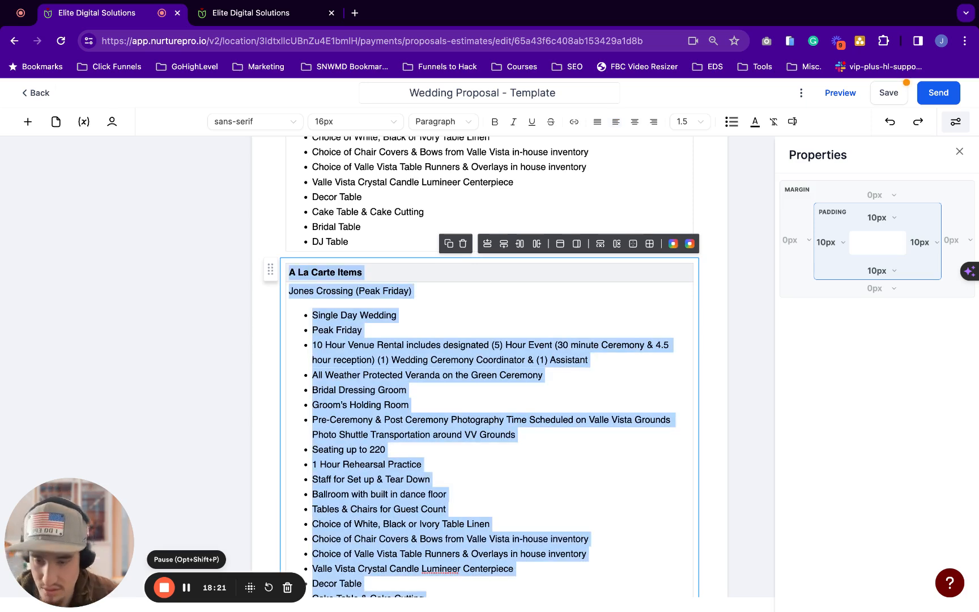
key("ctrl+v")
key("ctrl+z")
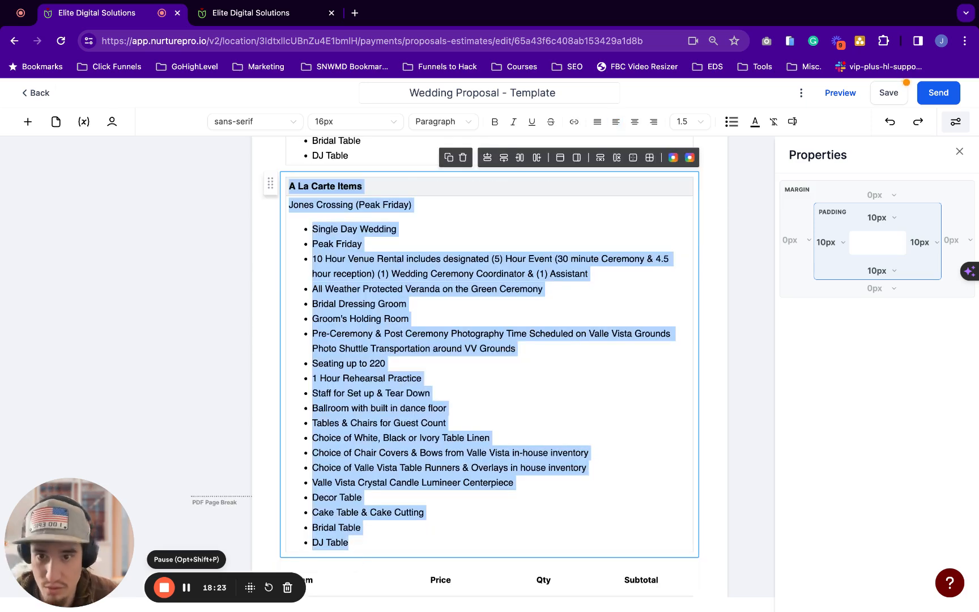
left_click(361, 280)
scroll(361, 279, "down", 1)
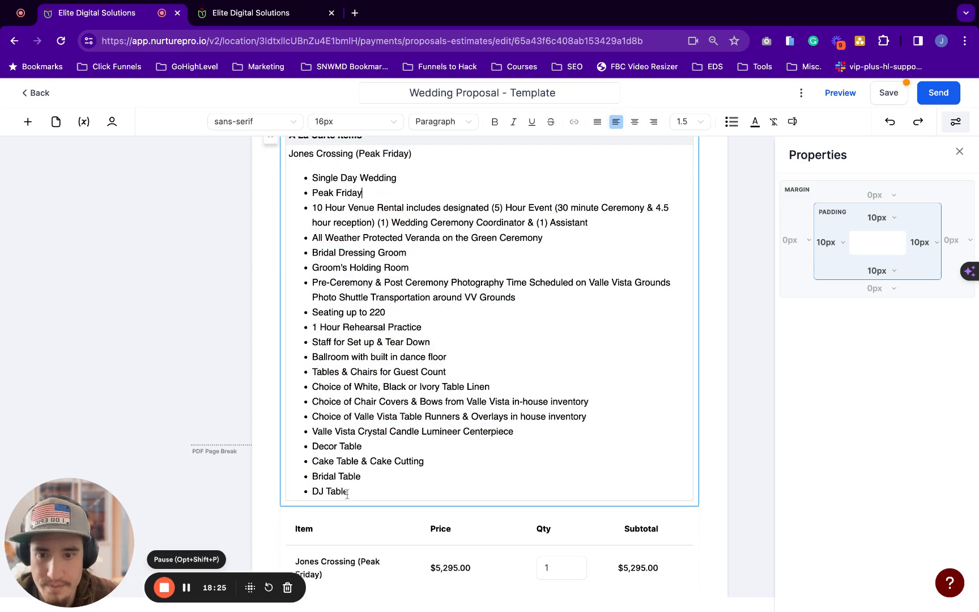
left_click_drag(350, 492, 299, 153)
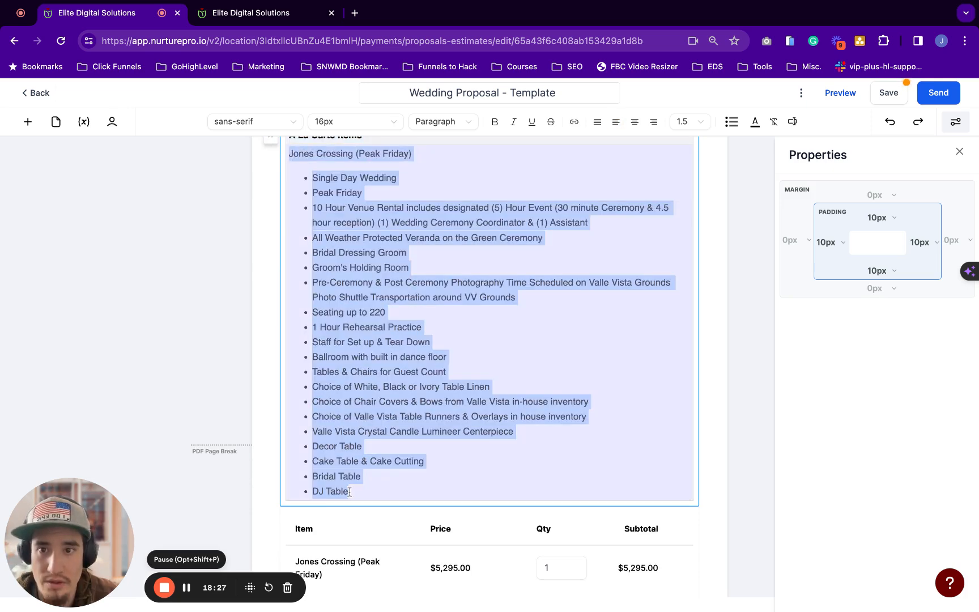
key("BackSpace")
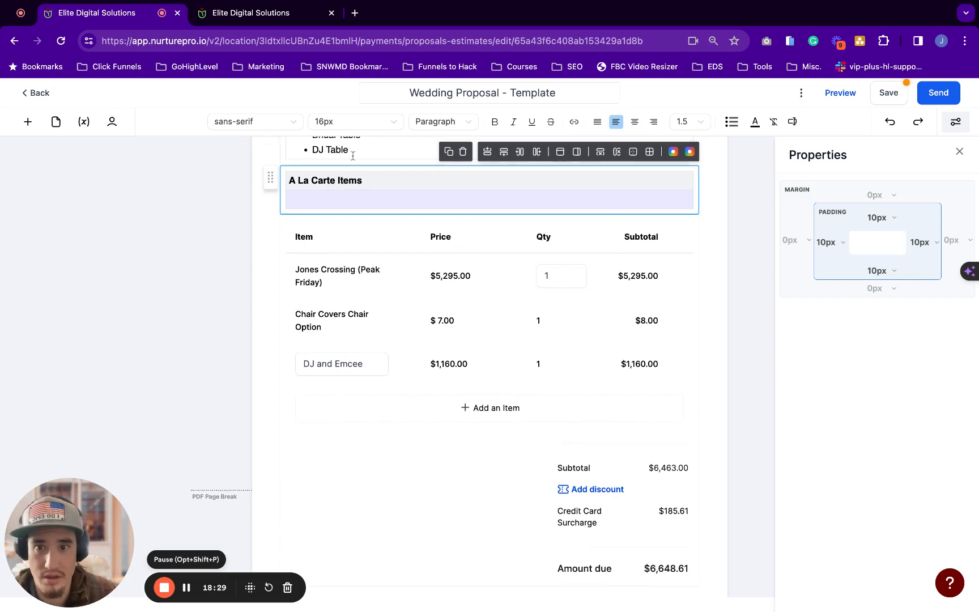
Paste the Cinderella Carriage, Gatzby Golf Limos and Chef Choice buffet descriptions with formatting
left_click(343, 203)
key("super+v")
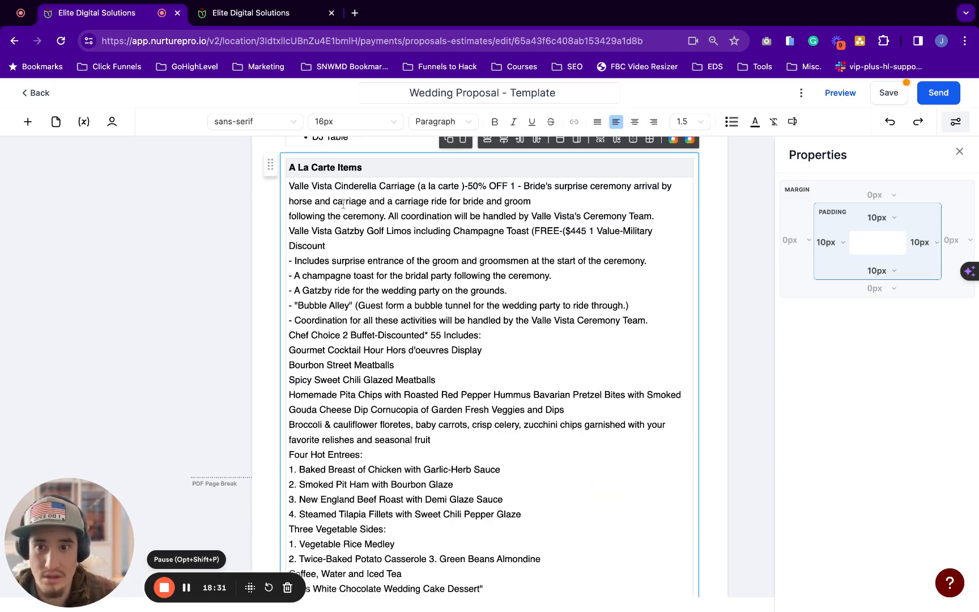
scroll(343, 203, "down", 5)
key("super+z")
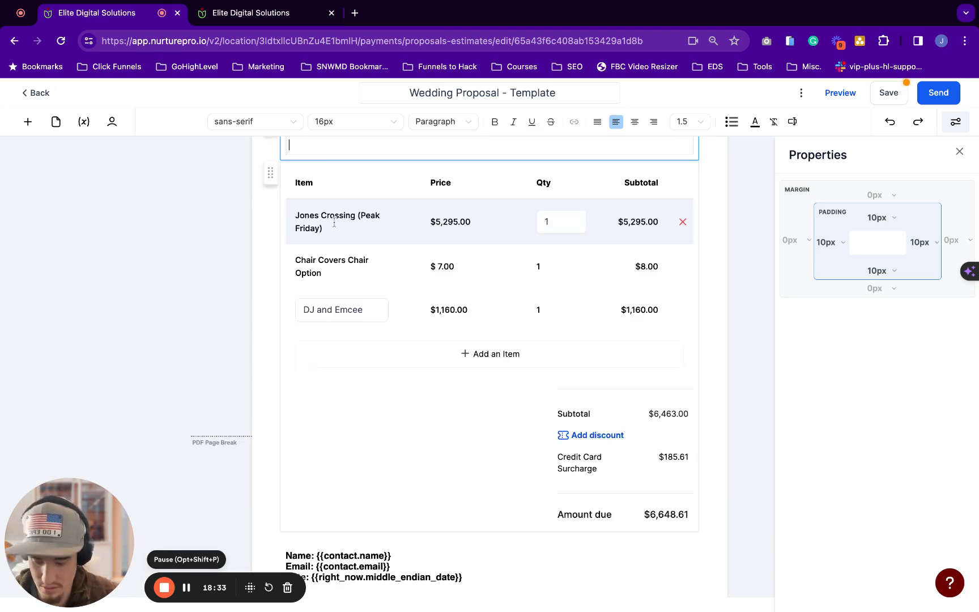
type("Valle Vista Cinderella Carriage (a la carte )-50% OFF 1 - Bride's surprise ceremony arrival by horse and carriage and a carriage ride for bride and groom following the ceremony. All coordination will be handled by Valle Vista's Ceremony Team. Valle Vista Gatzby Golf Limos including Champagne Toast (FREE-($445 1 Value-Military Discount - Includes surprise entrance of the groom and groomsmen at the start of the ceremony. - A champagne toast for the bridal party following the ceremony. - A Gatzby ride for the wedding party on the grounds. - \"Bubble Alley\" (Guest form a bubble tunnel for the wedding party to ride through.) - Coordination for all these activities will be handled by the Valle Vista Ceremony Team. Chef Choice 2 Buffet-Discounted* 55 Includes: Gourmet Cocktail Hour Hors d'oeuvres Display Bourbon Street Meatballs Spicy Sweet Chili Glazed Meatballs Homemade Pita Chips with Roasted Red Pepper Hummus Bavarian Pretzel Bites with Smoked Gouda Cheese Dip Cornucopia of Garden Fresh Veggies and Dips Broccoli & cauliflower floretes, baby carrots, crisp celery, zucchini chips garnished with your favorite relishes and seasonal fruit Four Hot Entrees: 1. Baked Breast of Chicken with Garlic-Herb Sauce 2. Smoked Pit Ham with Bourbon Glaze 3. New England Beef Roast with Demi Glaze Sauce 4. Steamed Tilapia Fillets with Sweet Chili Pepper Glaze Three Vegetable Sides: 1. Vegetable Rice Medley 2. Twice-Baked Potato Casserole 3. Green Beans Almondine Coffee, Water and Iced Tea \"Plus White Chocolate Wedding Cake Dessert\"")
scroll(353, 247, "up", 3)
scroll(270, 293, "down", 1)
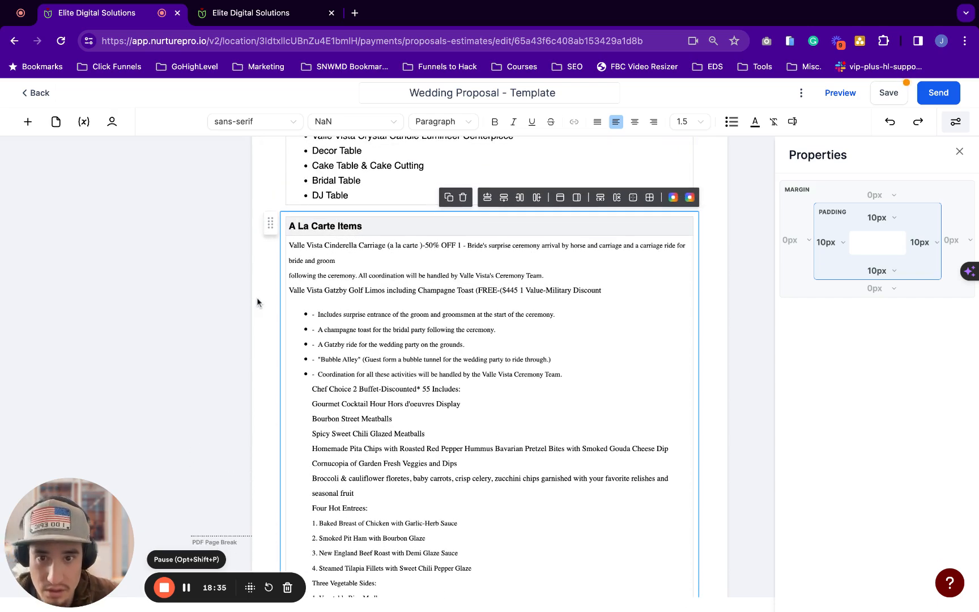
scroll(462, 243, "down", 2)
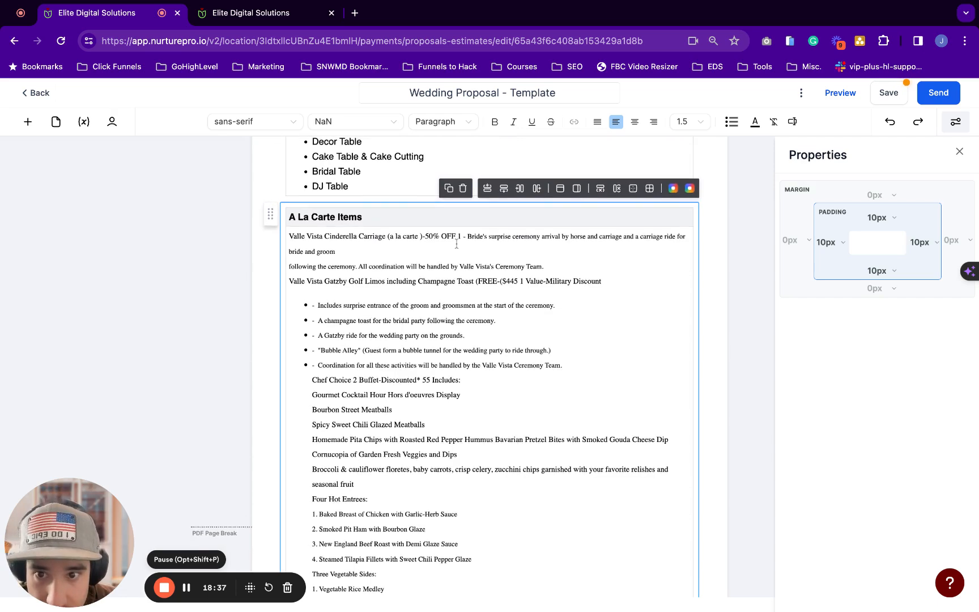
scroll(456, 244, "down", 10)
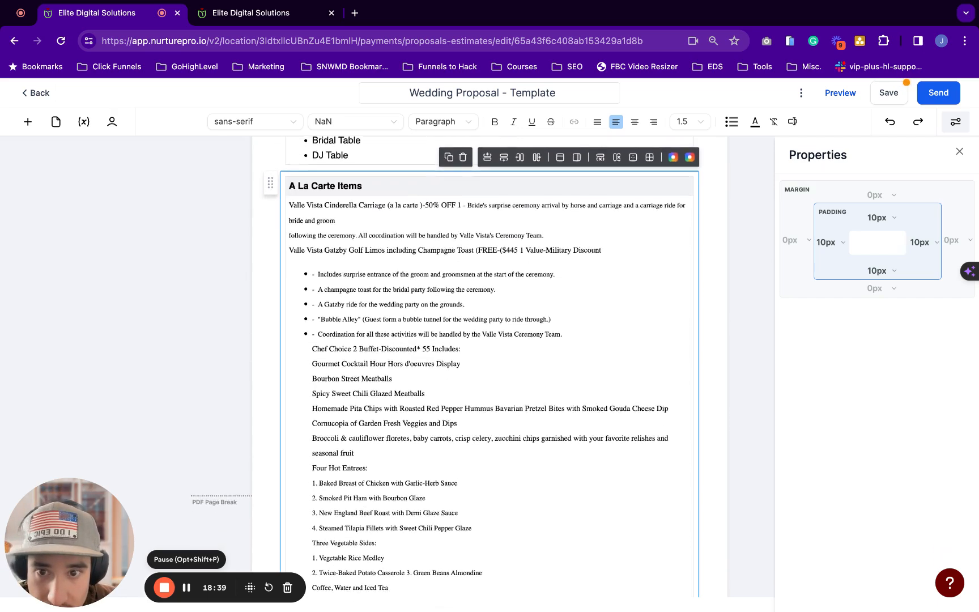
scroll(490, 340, "down", 4)
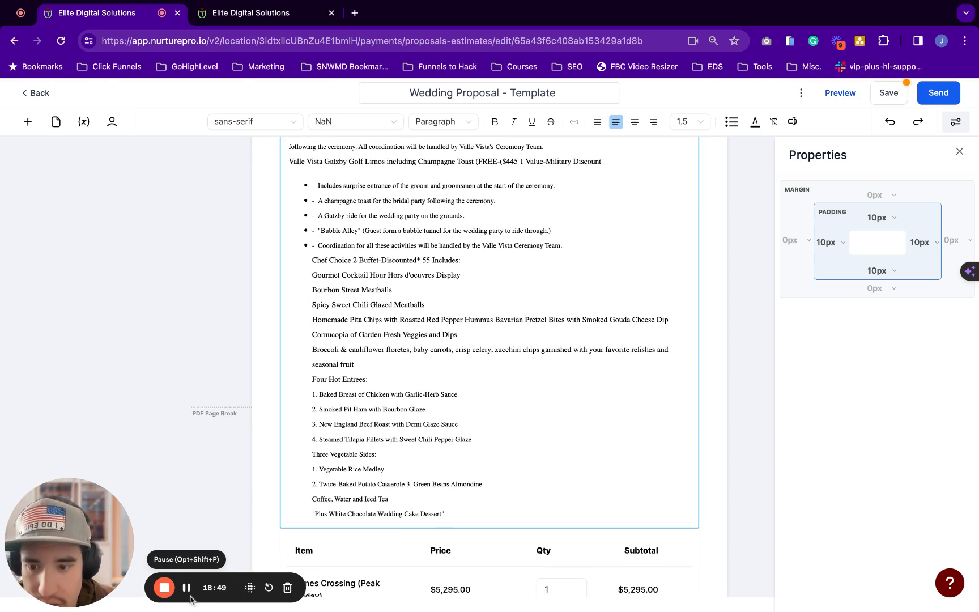
left_click(490, 258)
scroll(407, 414, "down", 1)
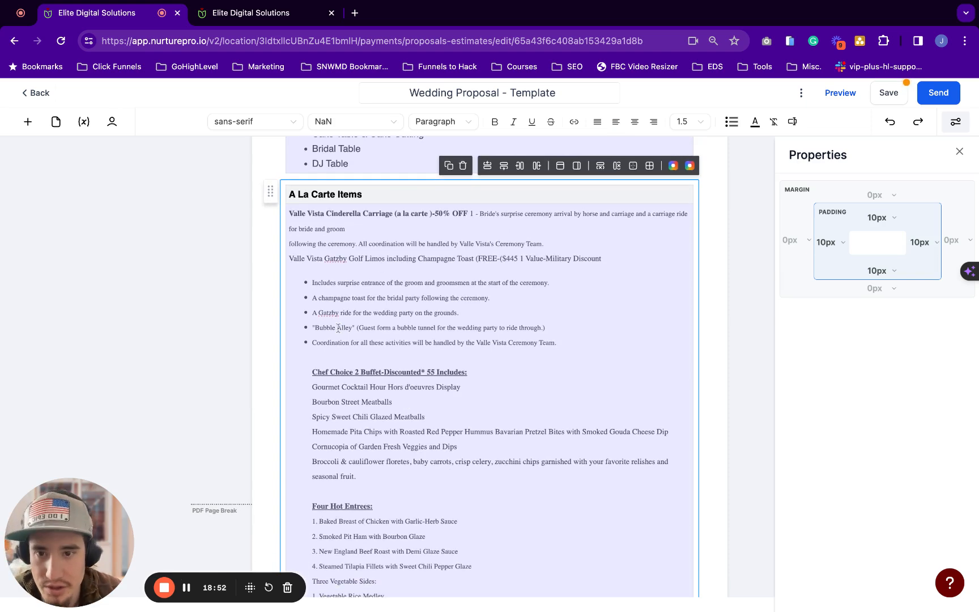
left_click(629, 256)
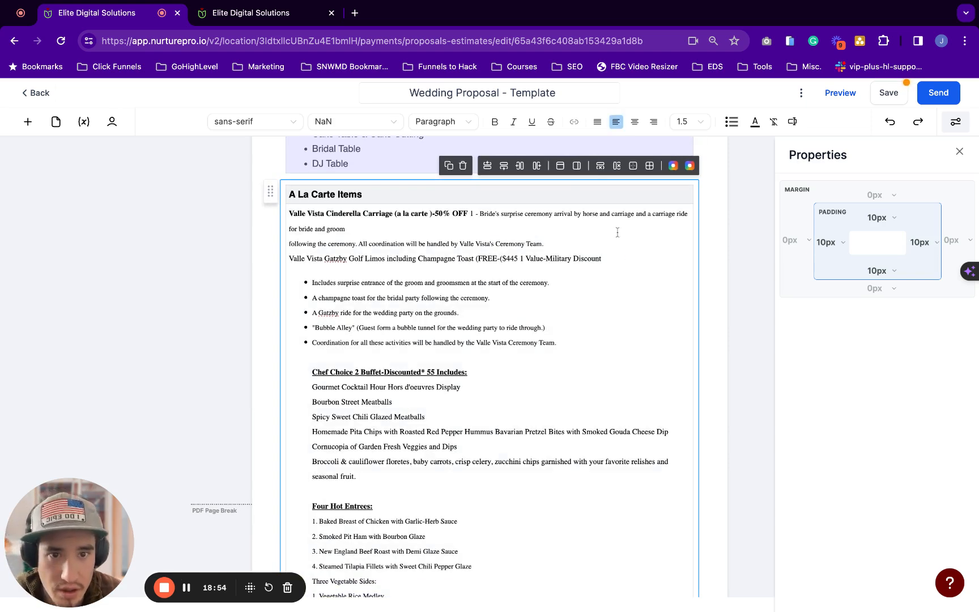
left_click(514, 238)
left_click(624, 238)
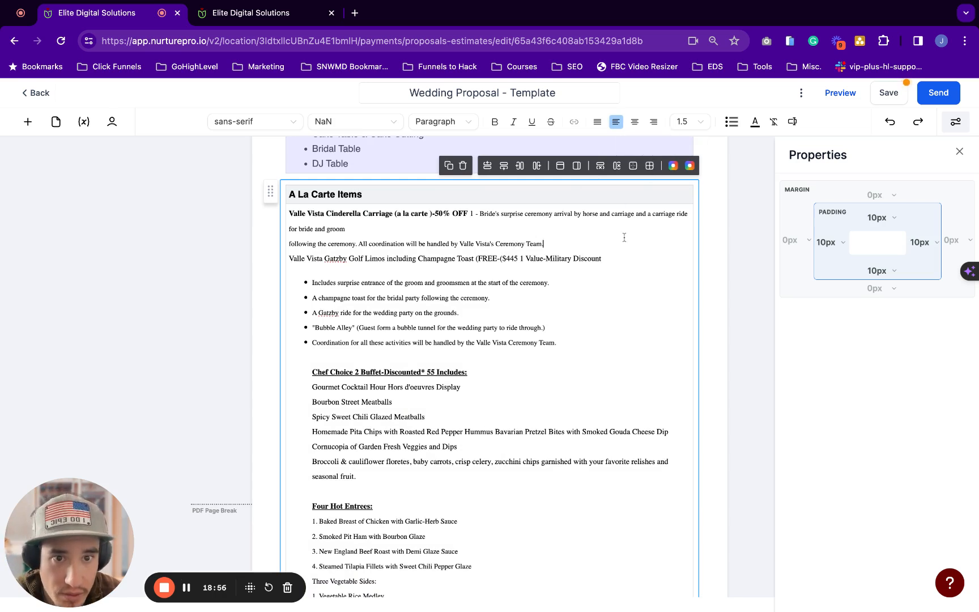
Split the A La Carte item cell into two columns and add an empty row beneath it
triple_click(655, 207)
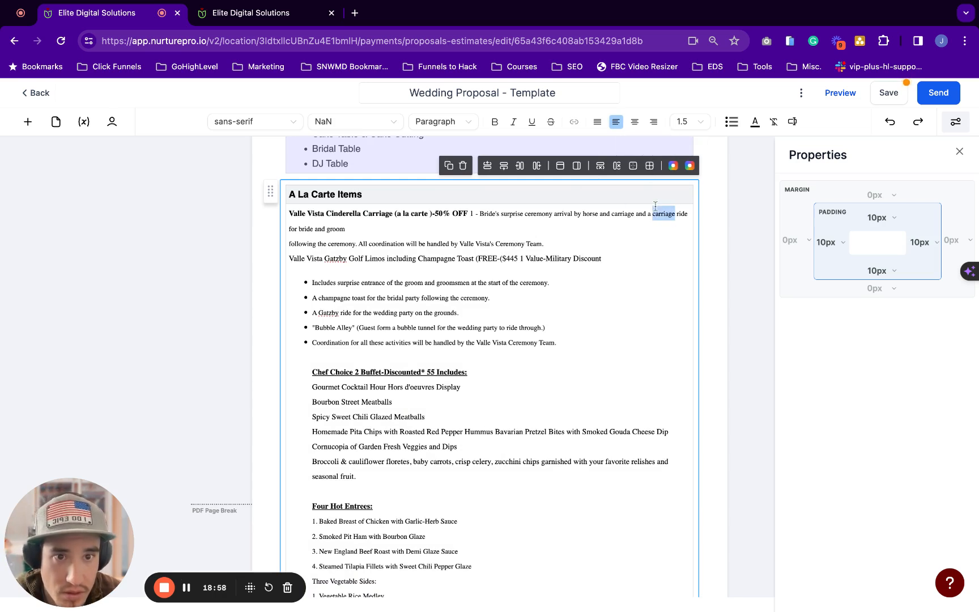
left_click(650, 171)
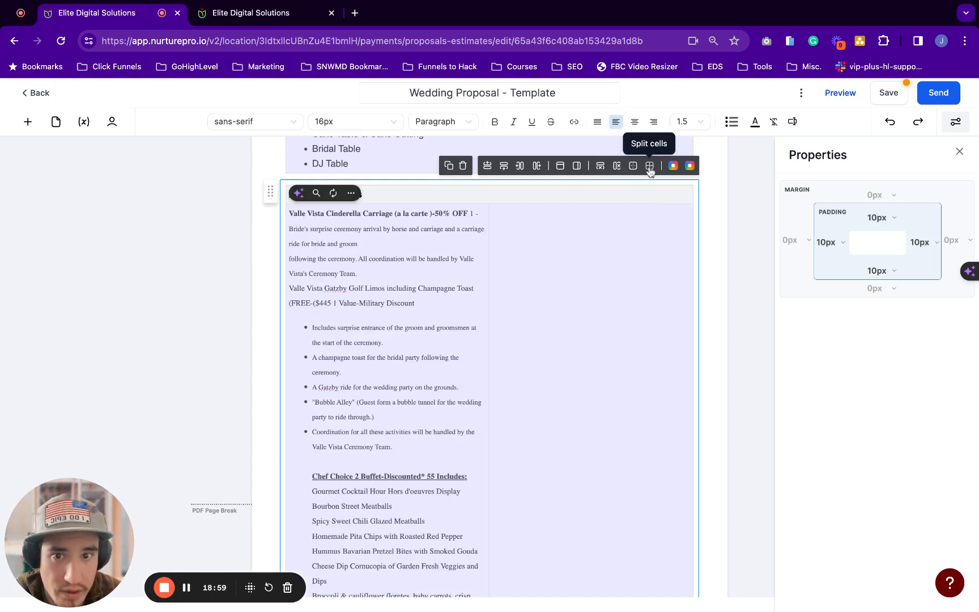
left_click(543, 291)
scroll(557, 291, "down", 2)
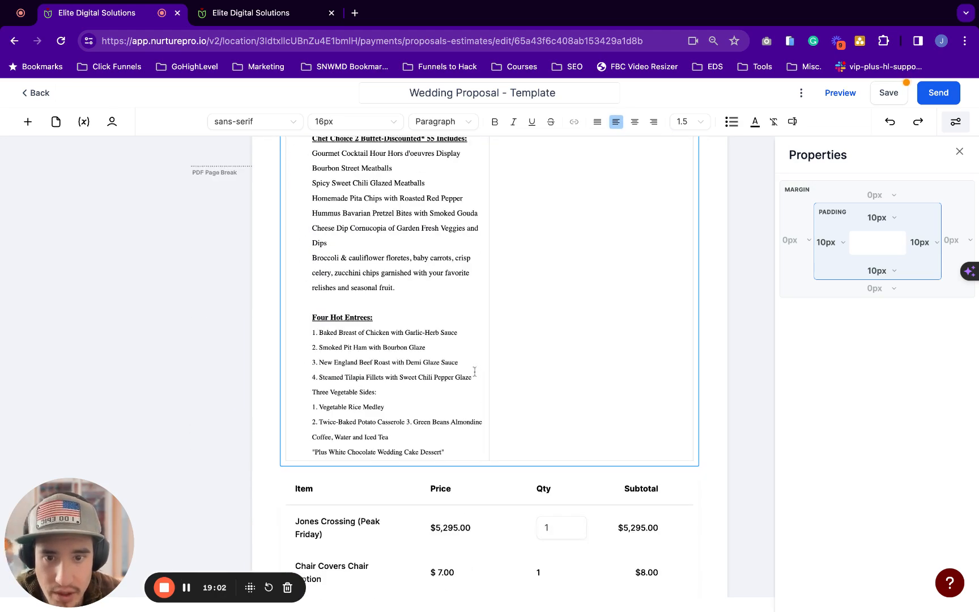
key("super+a")
scroll(455, 383, "up", 7)
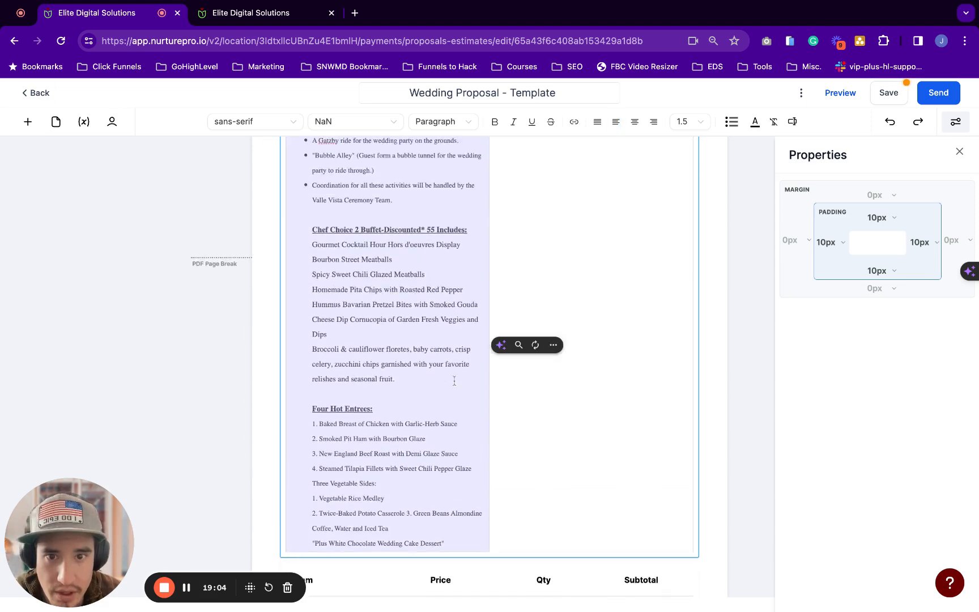
left_click(576, 336)
key("super+a")
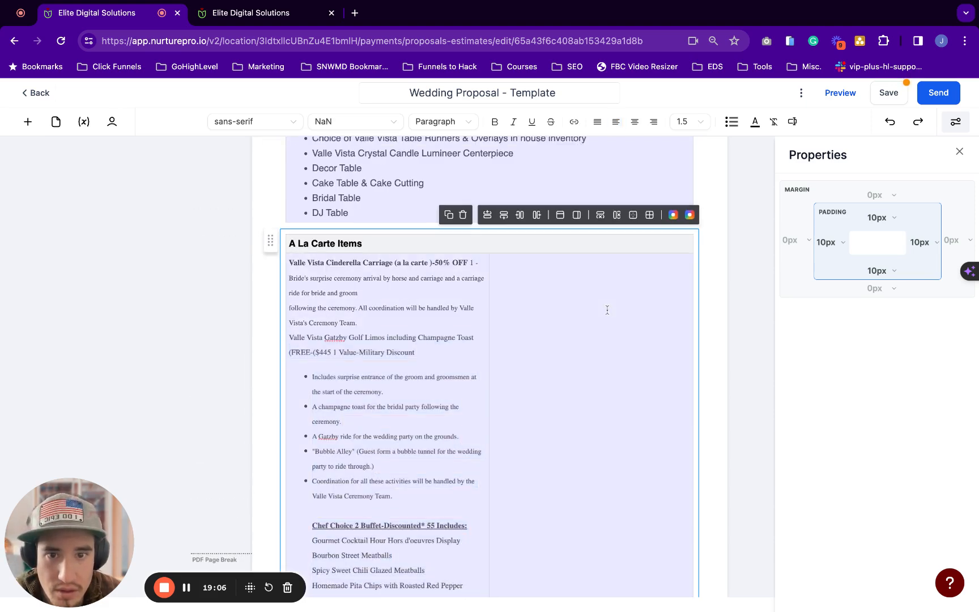
left_click(504, 216)
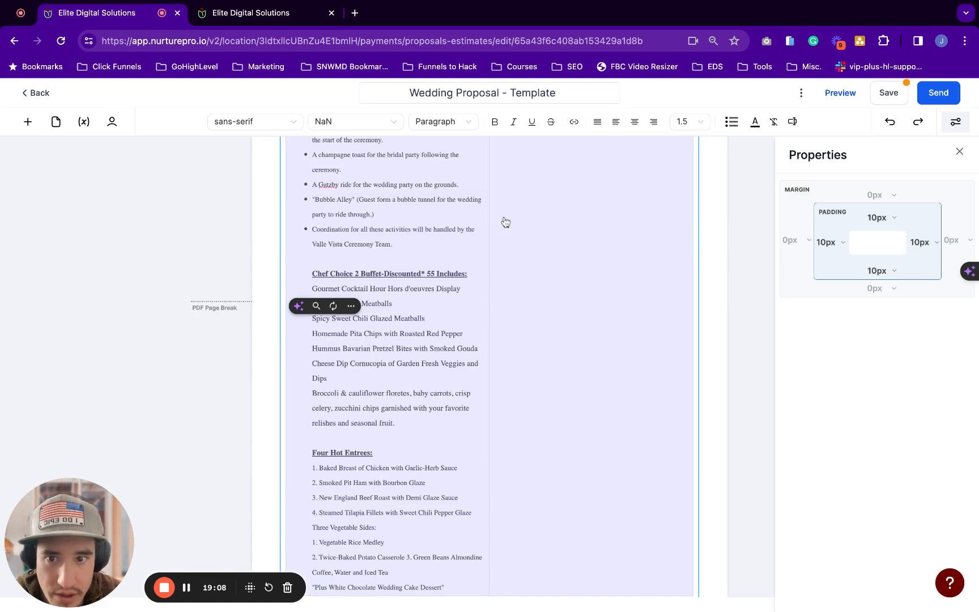
scroll(489, 322, "up", 1)
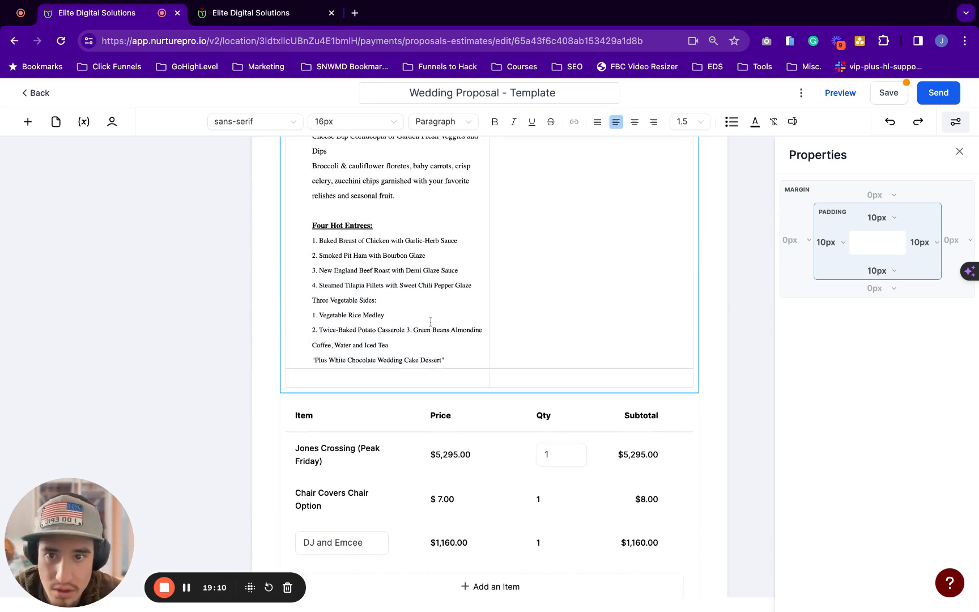
mouse_move(445, 359)
left_mouse_down()
mouse_move(313, 240)
mouse_move(313, 210)
mouse_move(482, 329)
mouse_move(445, 361)
left_mouse_up()
key("super+c")
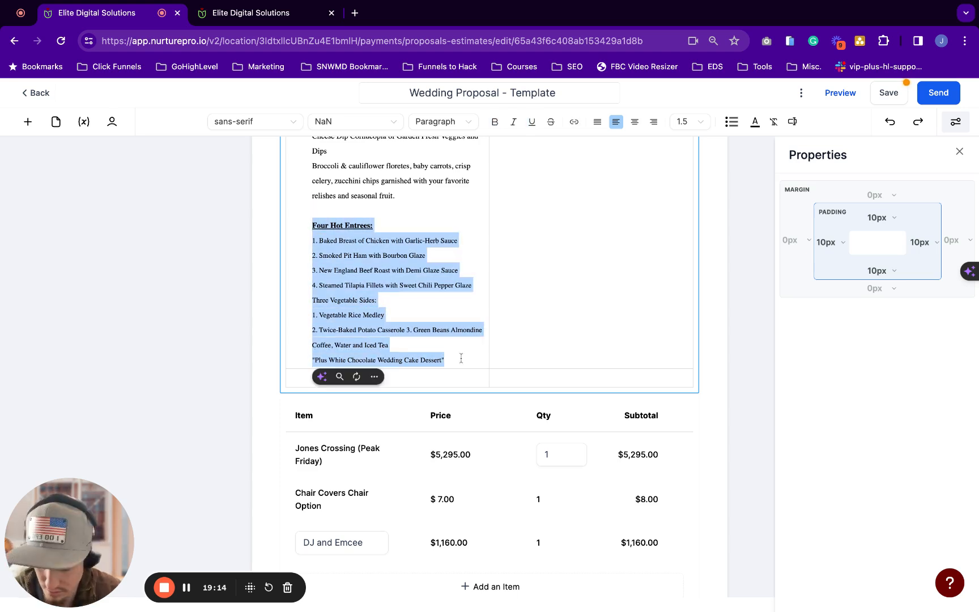
Move the Four Hot Entrees text into the lower row, deleting it from the upper cell
left_click(455, 390)
key("super+v")
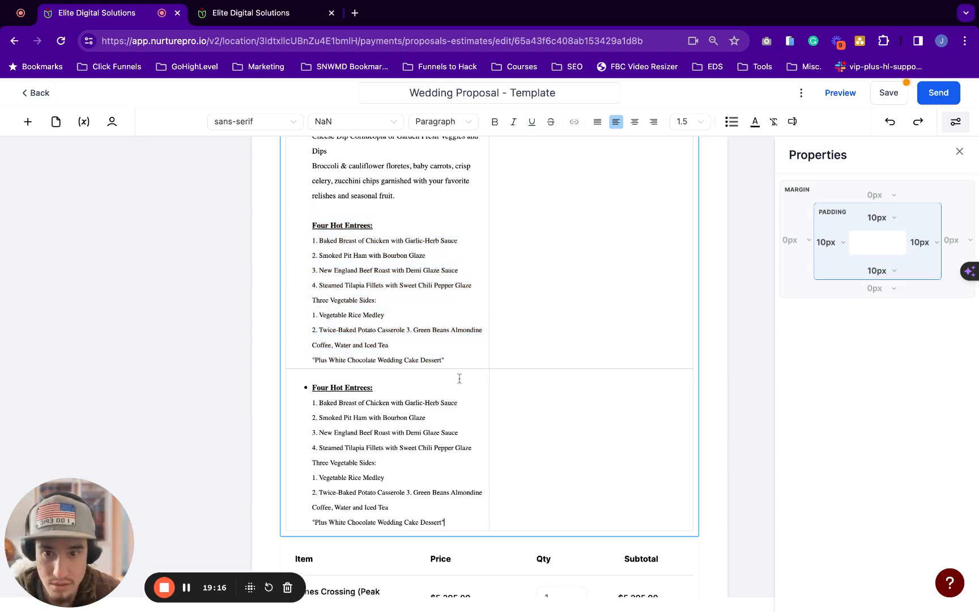
mouse_move(453, 355)
left_mouse_down()
mouse_move(325, 315)
mouse_move(312, 225)
left_mouse_up()
key("BackSpace")
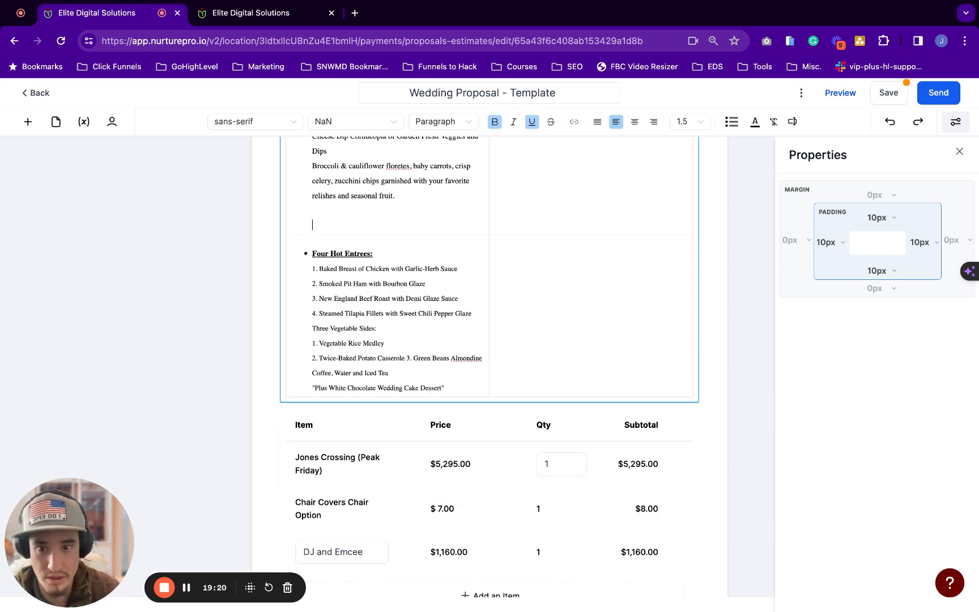
key("BackSpace")
scroll(363, 212, "up", 3)
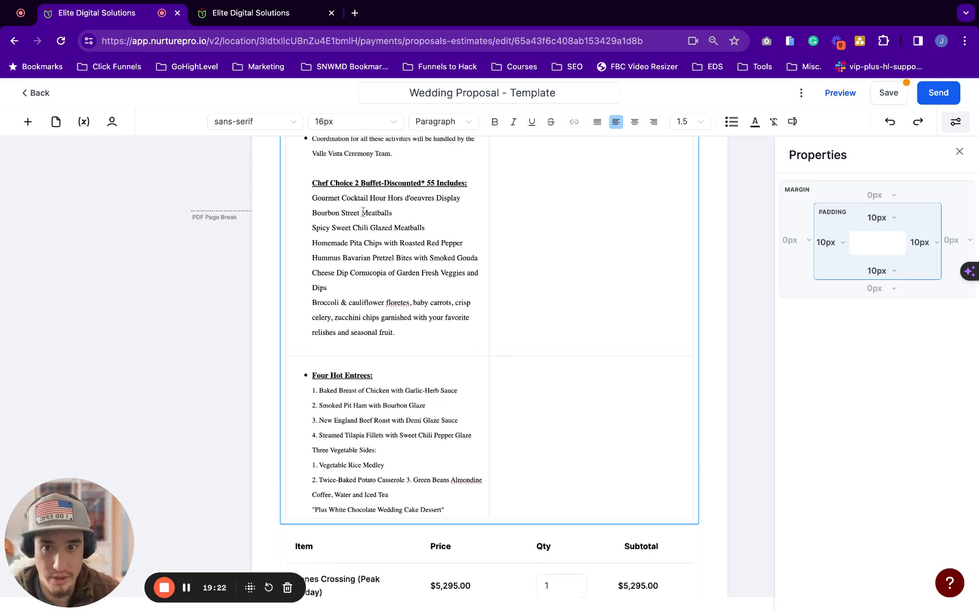
left_click(449, 386)
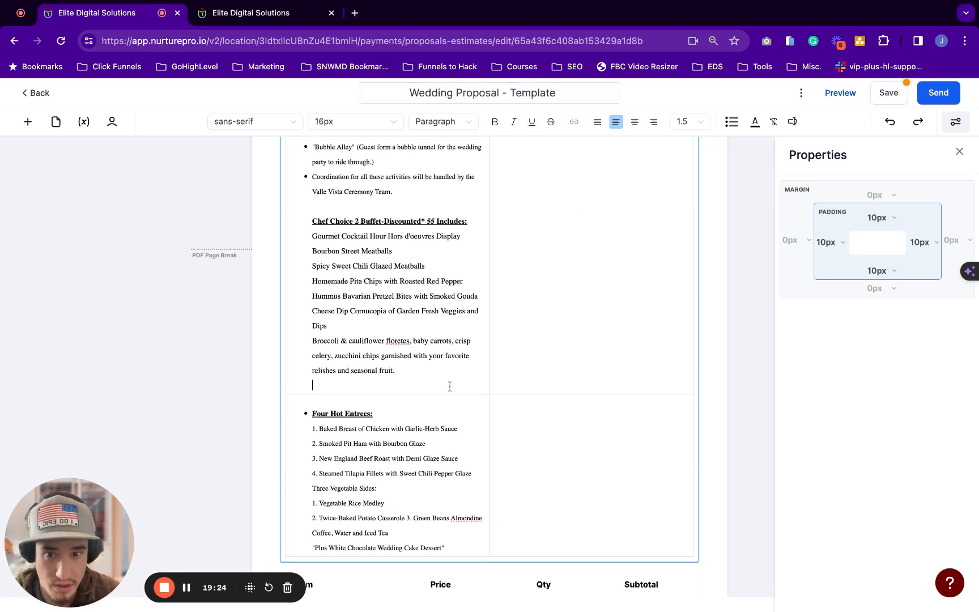
Add a new row and move the Chef Choice 2 Buffet block into it
scroll(575, 267, "up", 5)
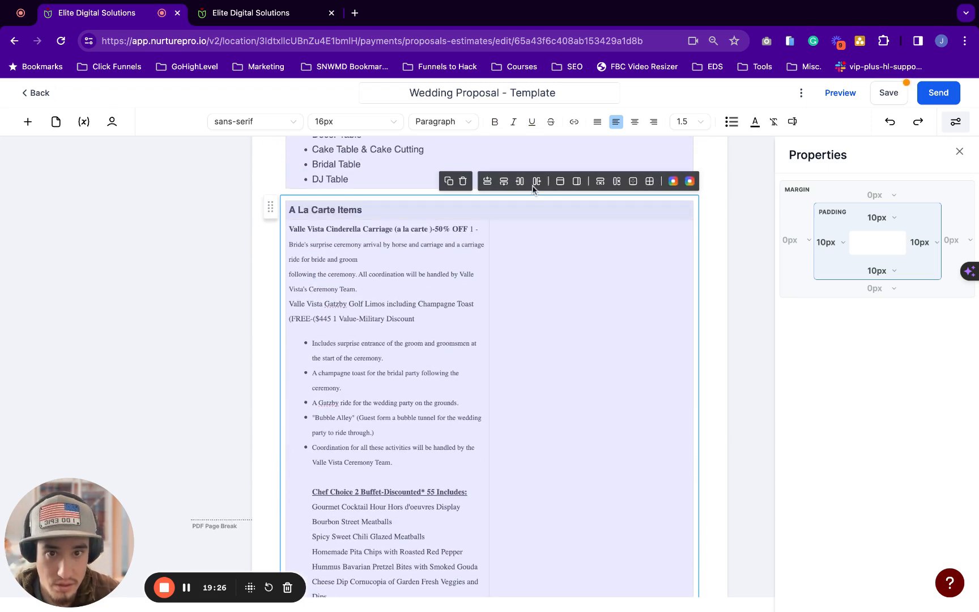
left_click(503, 187)
scroll(414, 323, "down", 6)
left_click(429, 306)
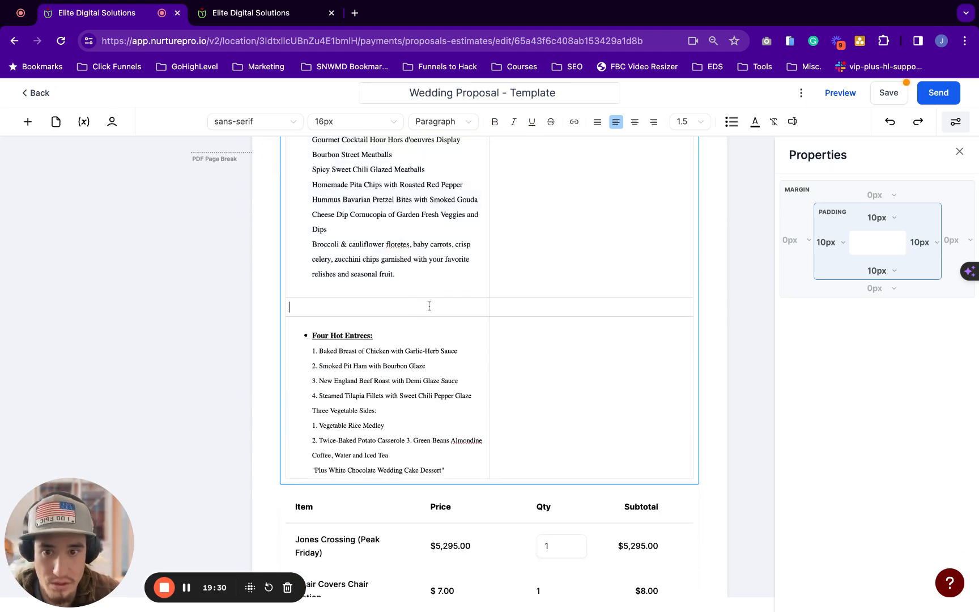
scroll(396, 272, "up", 2)
left_click(312, 210)
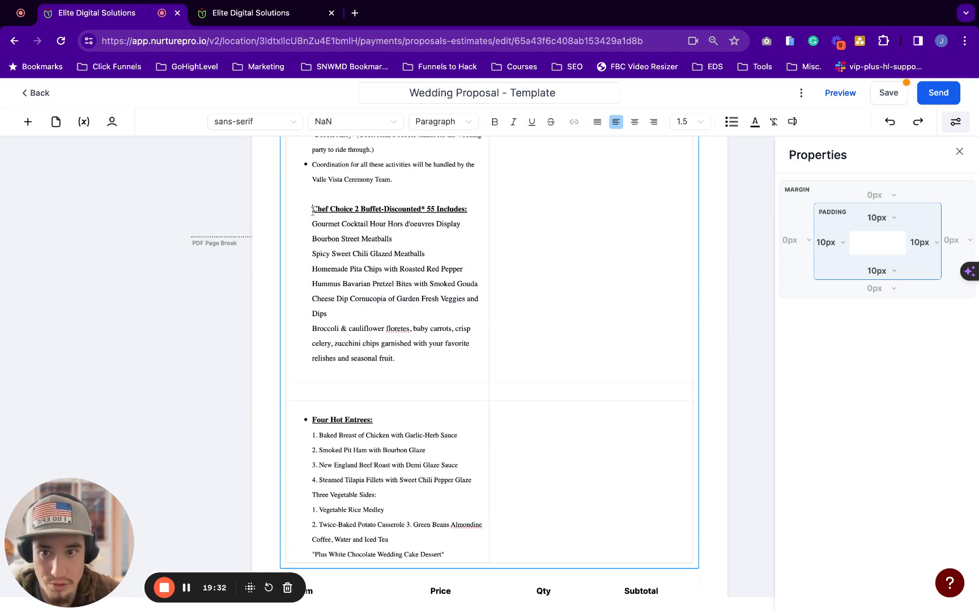
triple_click(312, 210)
key("ctrl+c")
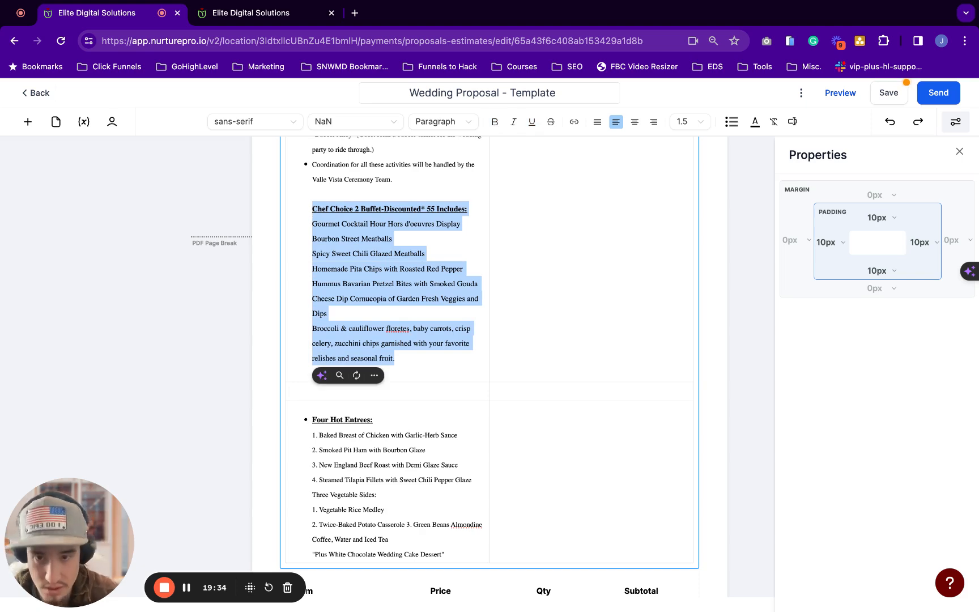
key("BackSpace")
key("BackSpace")
key("BackSpace")
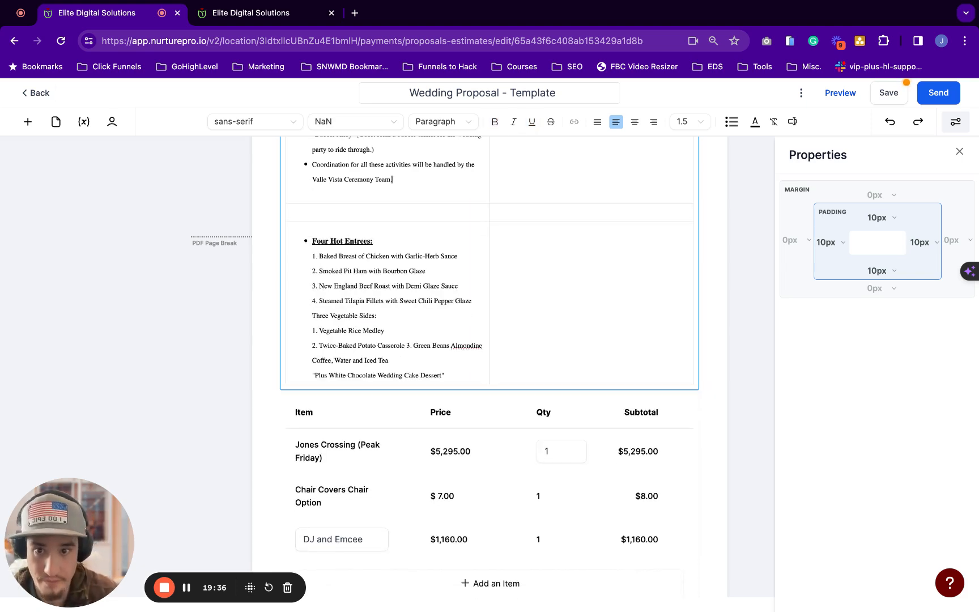
left_click(411, 209)
key("ctrl+v")
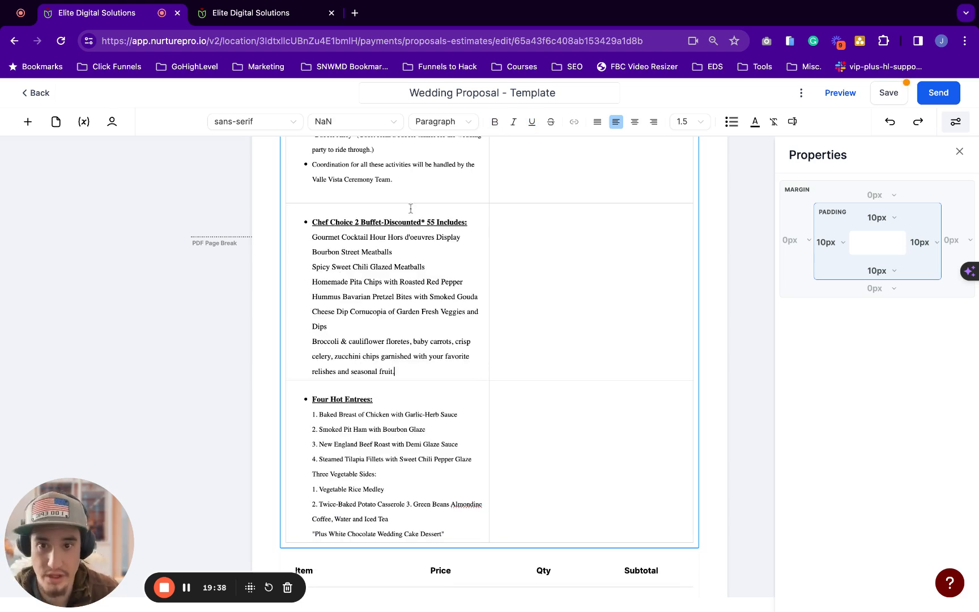
Re-paste the Chef Choice 2 Buffet text so its new row holds it correctly
scroll(405, 227, "up", 1)
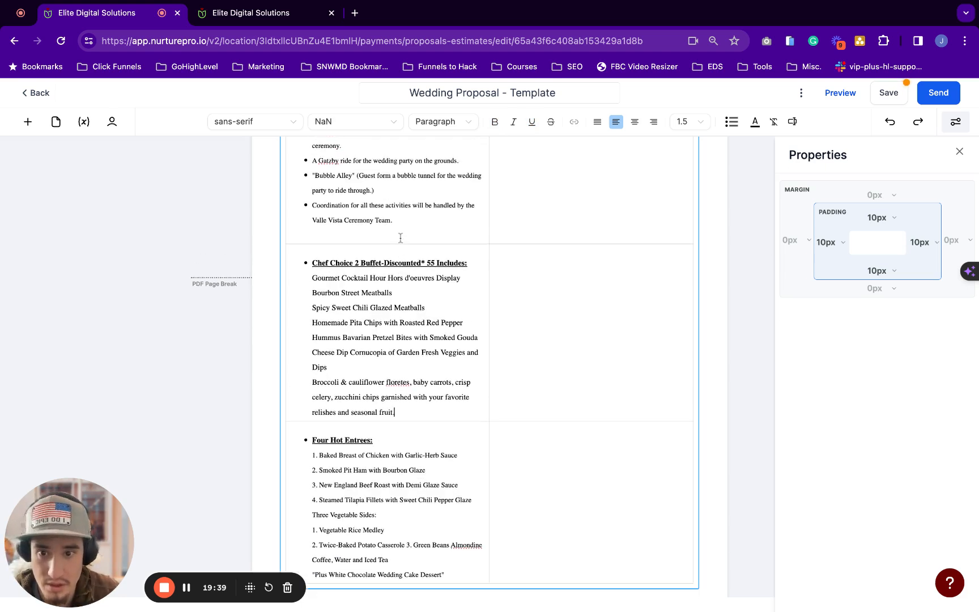
left_click(315, 263)
mouse_move(315, 263)
left_mouse_down()
mouse_move(445, 415)
mouse_move(314, 263)
left_mouse_up()
key("ctrl+v")
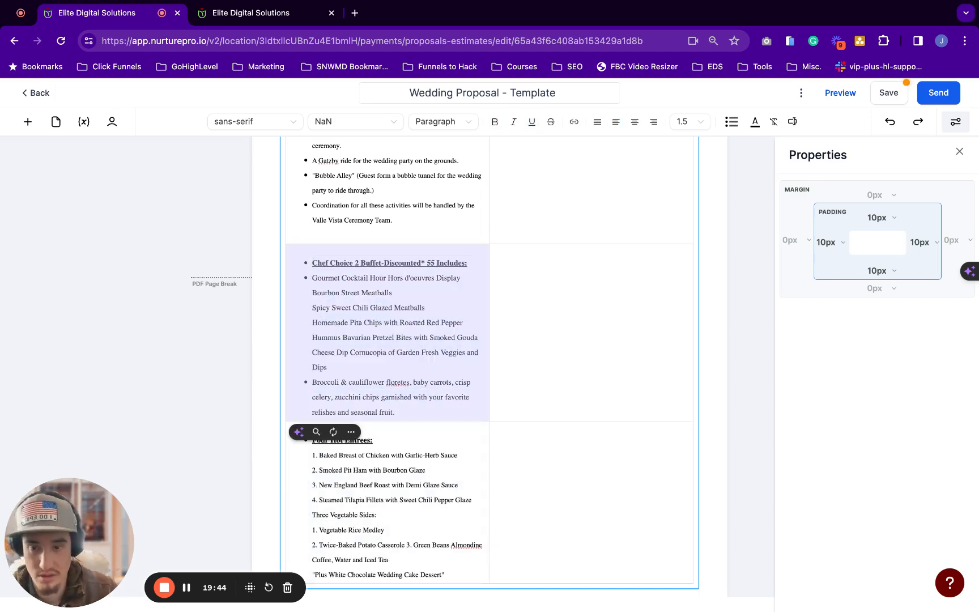
key("BackSpace")
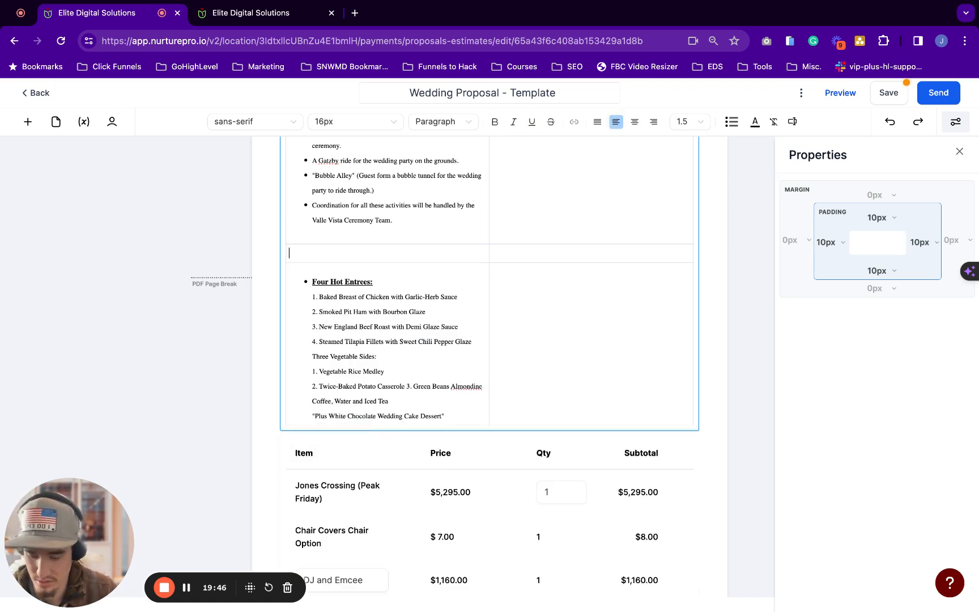
type("Chef Choice 2 Buffet-Discounted* 55 Includes: Gourmet Cocktail Hour Hors d'oeuvres Display Bourbon Street Meatballs Spicy Sweet Chili Glazed Meatballs Homemade Pita Chips with Roasted Red Pepper Hummus Bavarian Pretzel Bites with Smoked Gouda Cheese Dip Cornucopia of Garden Fresh Veggies and Dips Broccoli & cauliflower floretes, baby carrots, crisp celery, zucchini chips garnished with your favorite relishes and seasonal fruit.")
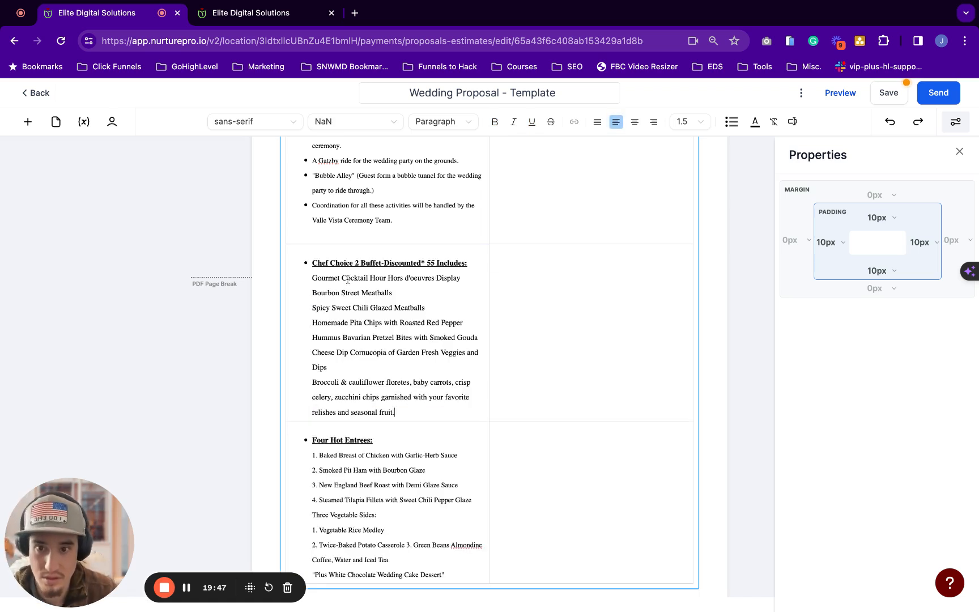
Remove the bullets from the Chef Choice, Four Hot Entrees, Three Vegetable Sides and Coffee lines
left_click(313, 261)
key("BackSpace")
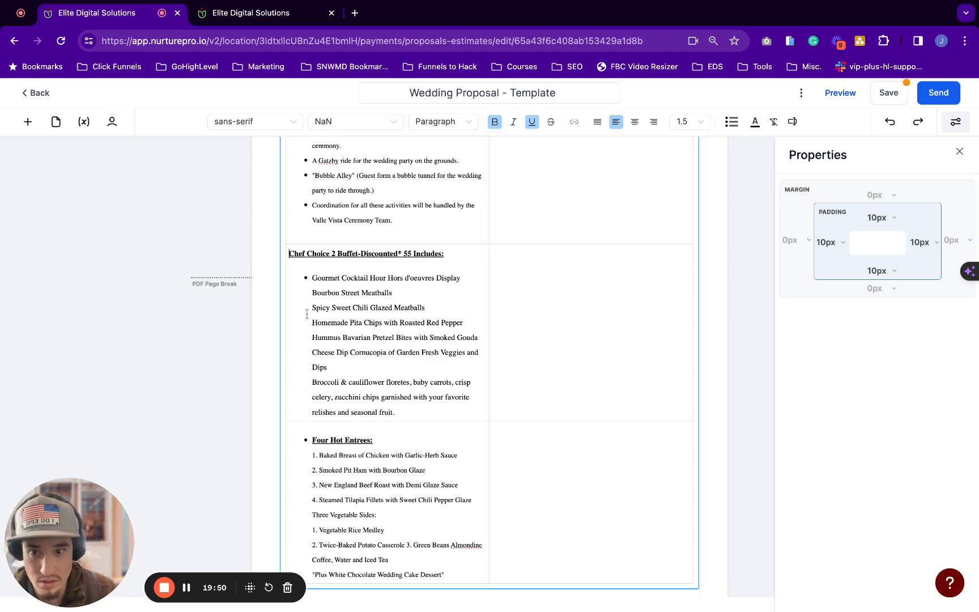
left_click(313, 442)
key("BackSpace")
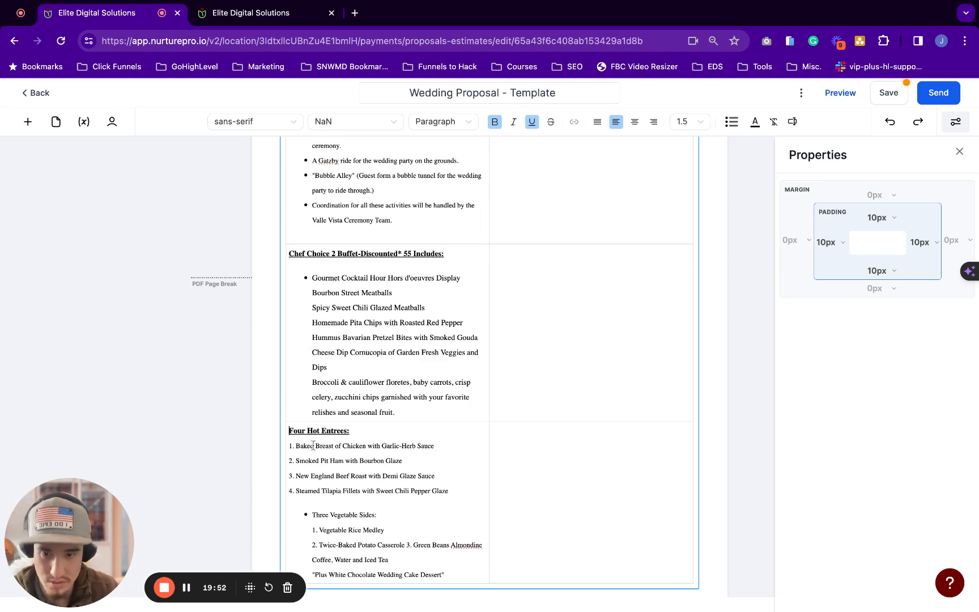
scroll(313, 446, "down", 2)
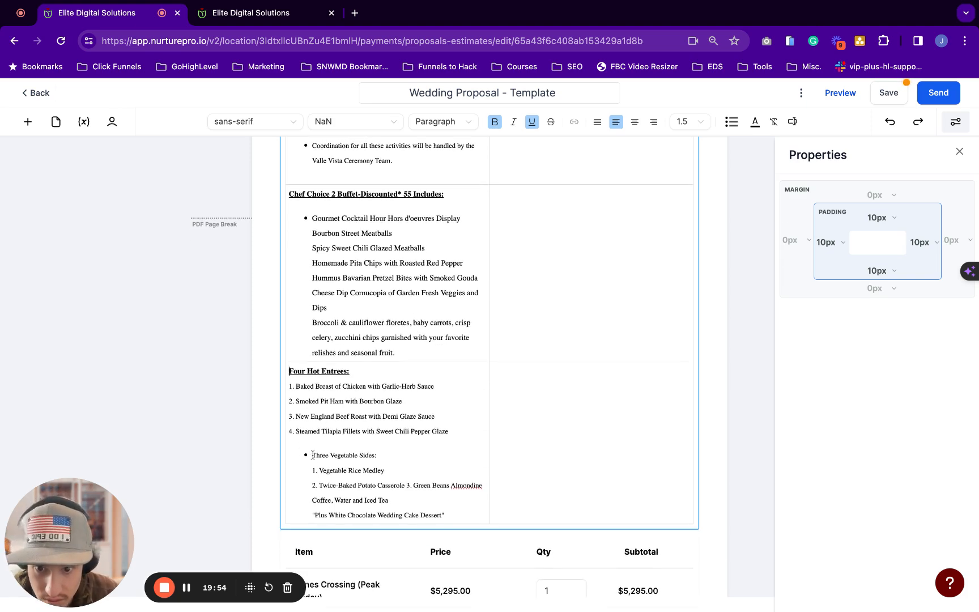
left_click(313, 454)
key("BackSpace")
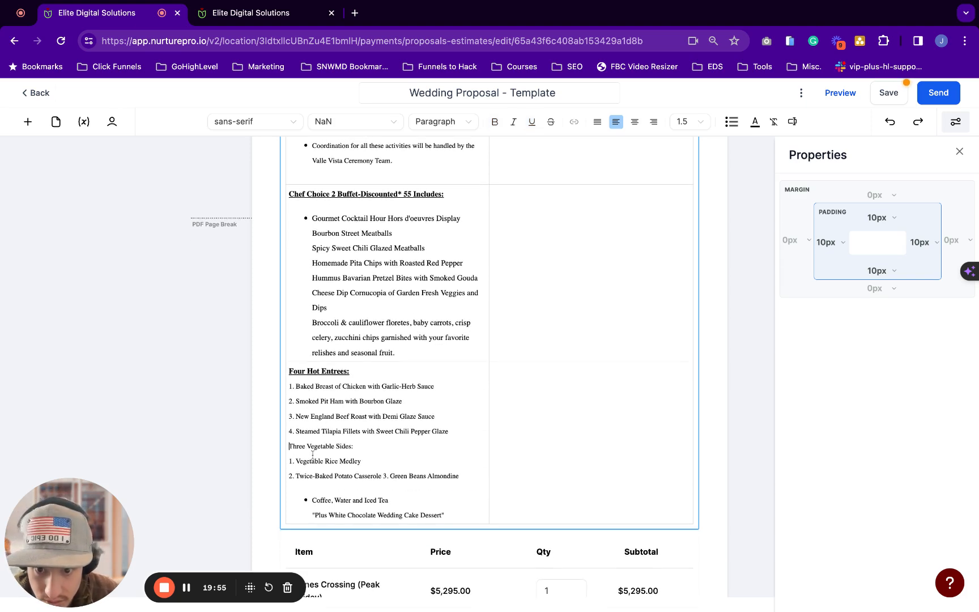
left_click(313, 500)
key("BackSpace")
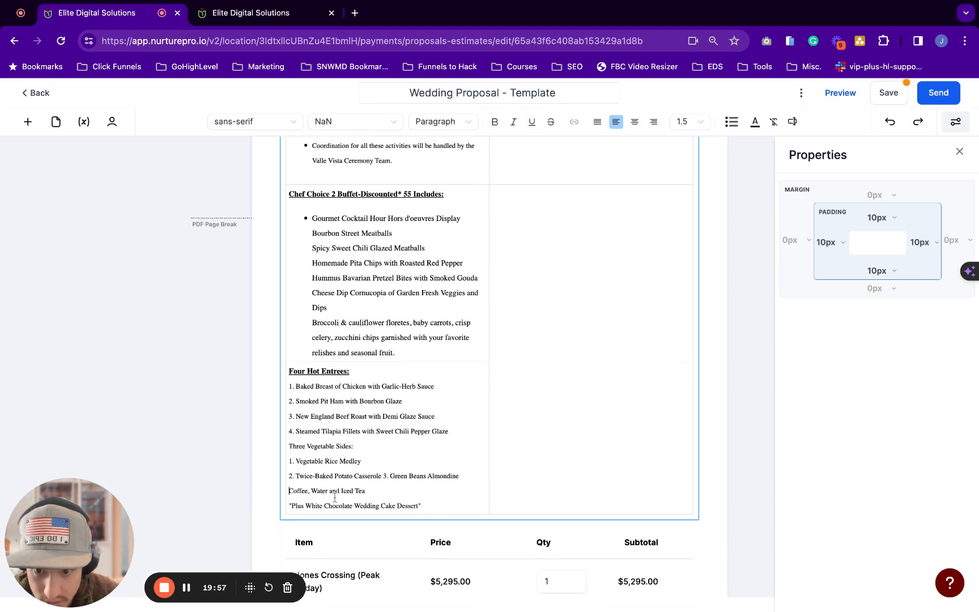
Bold the 'Three Vegetable Sides:' heading and add a blank line after it
left_click(359, 443)
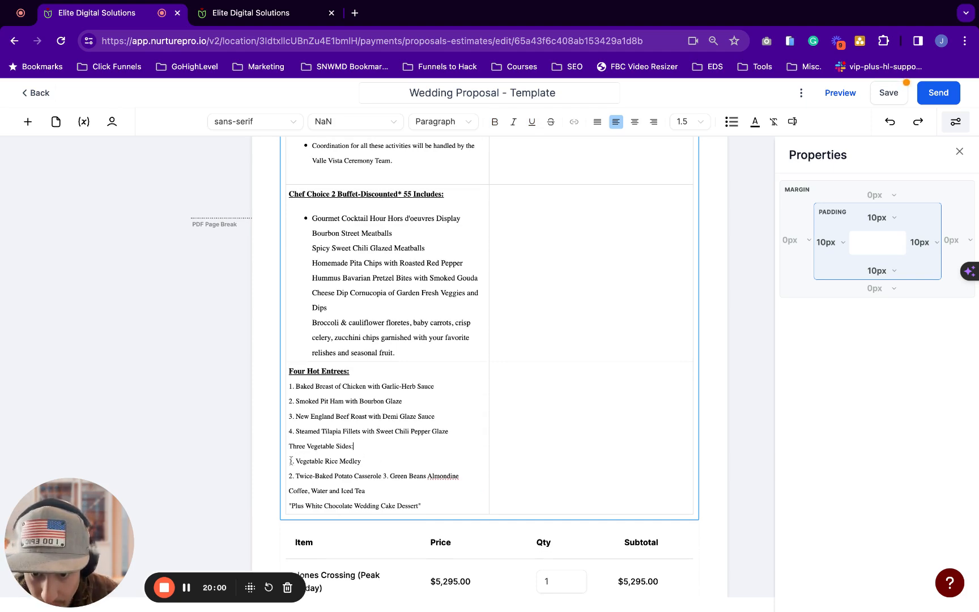
key("Tab")
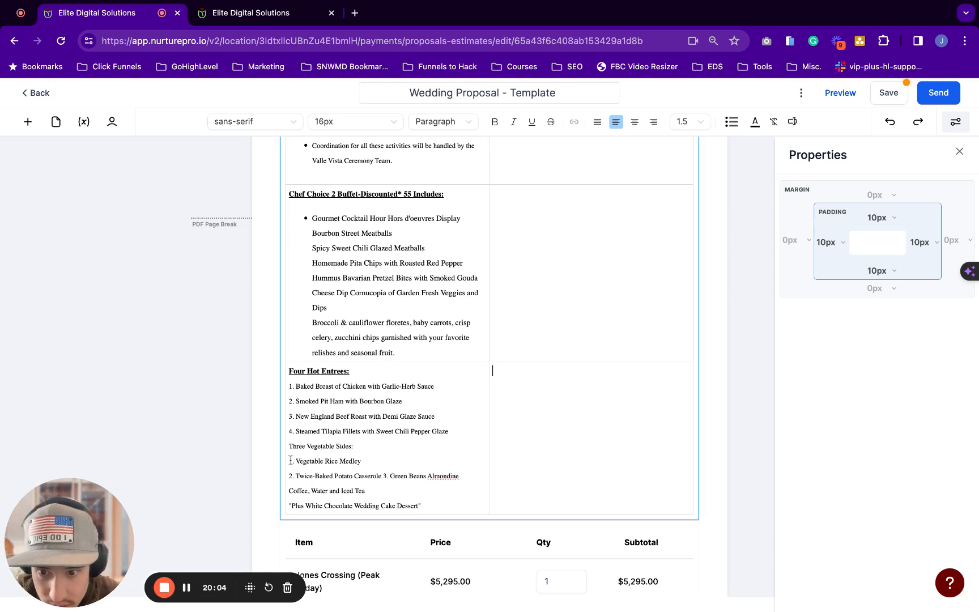
left_click(289, 461)
key("super+z")
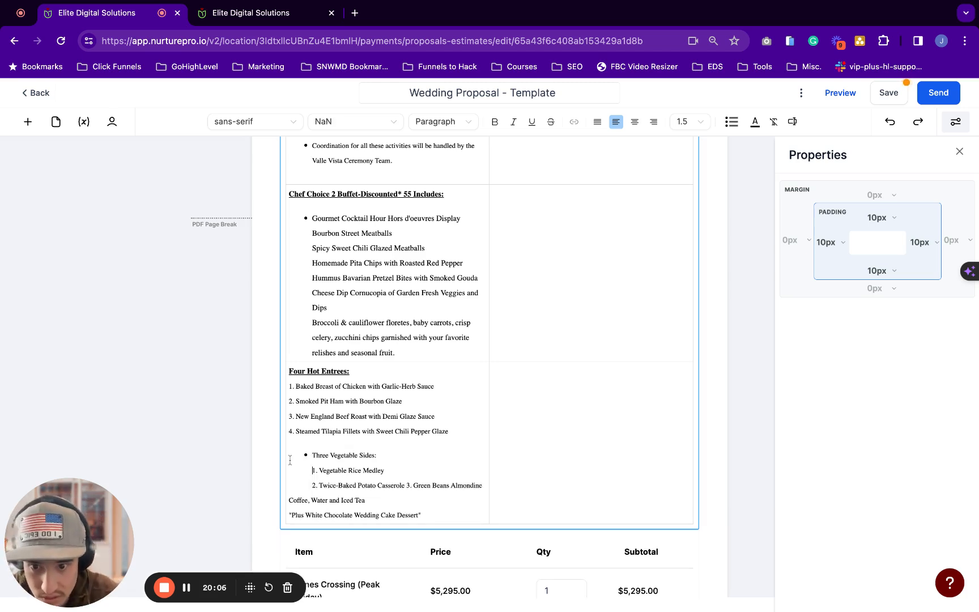
left_click(310, 455)
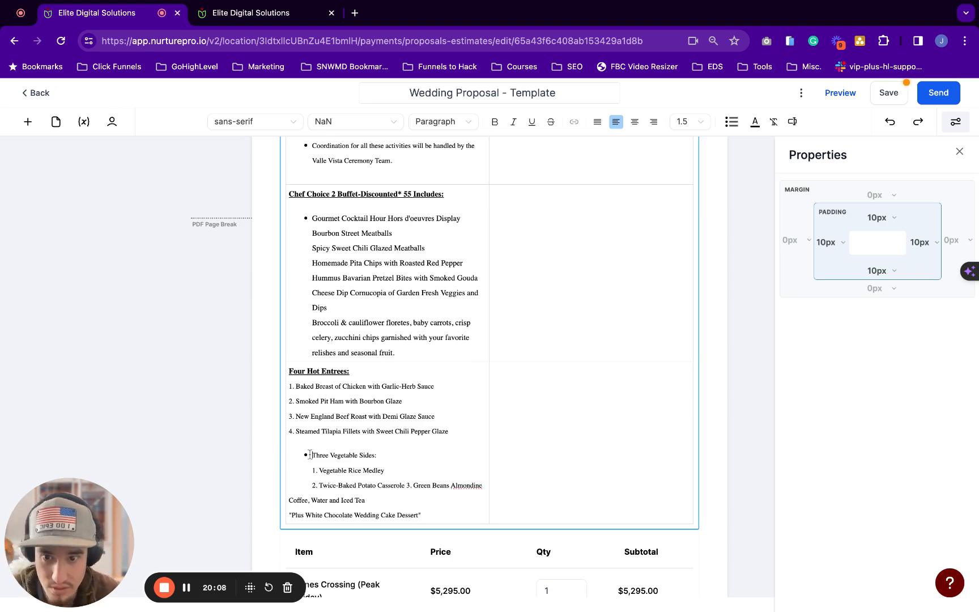
key("BackSpace")
key("shift+End")
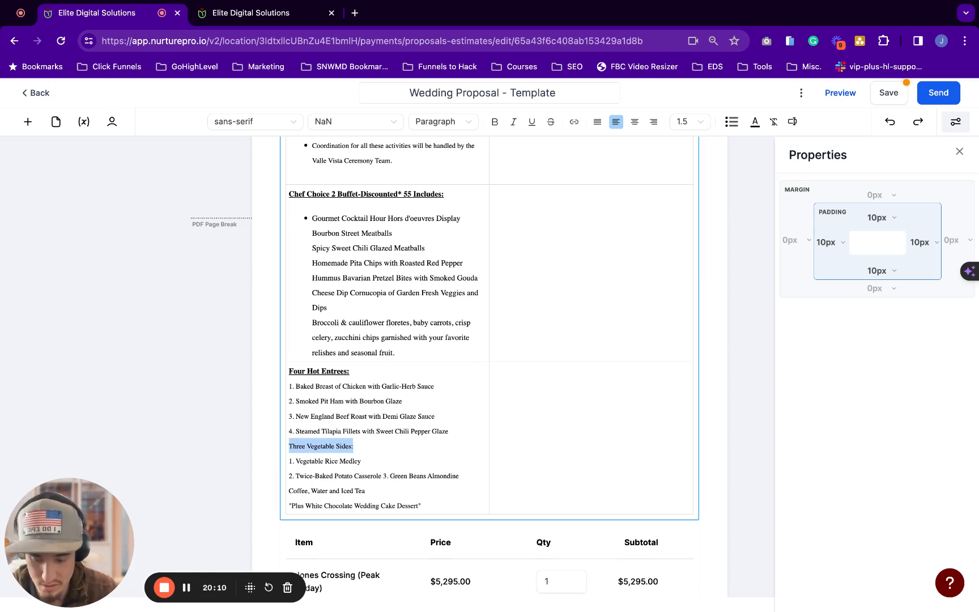
key("super+b")
key("Right")
key("Return")
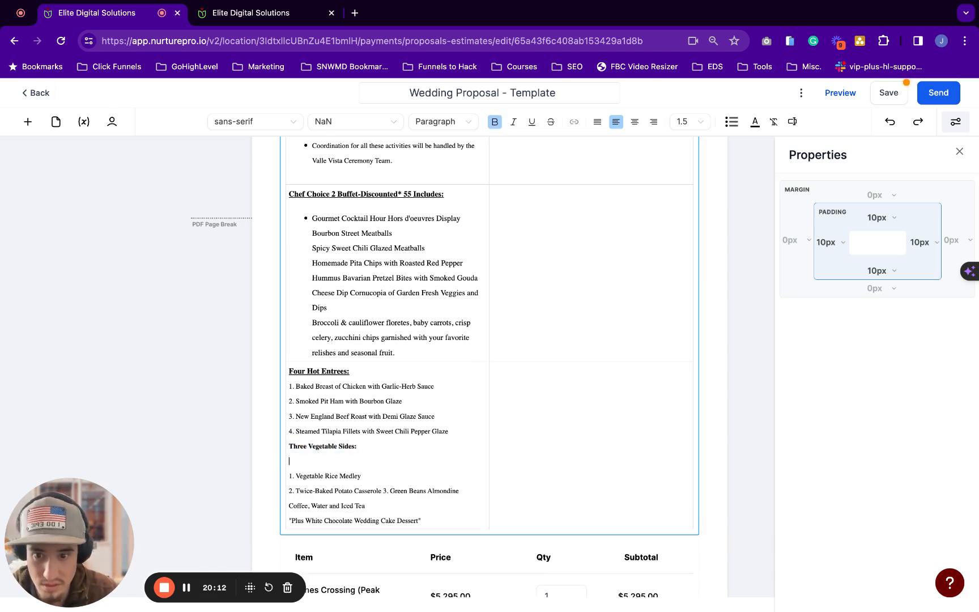
Select the Vegetable Rice Medley and Twice-Baked Potato side dish lines, leaving them unbolded
key("Down")
key("shift+super+Right")
key("shift+super+Up")
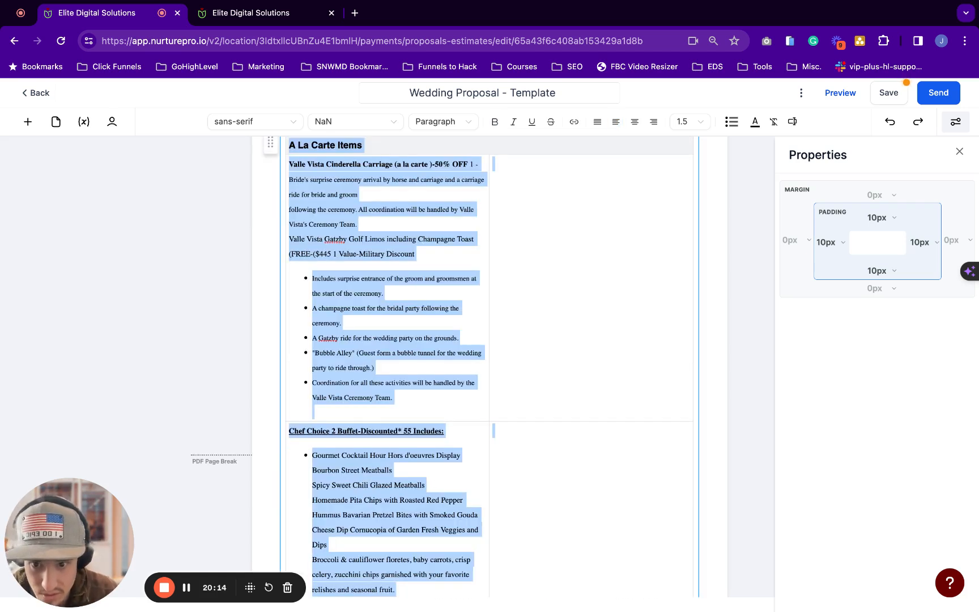
scroll(488, 306, "down", 3)
scroll(489, 307, "down", 1)
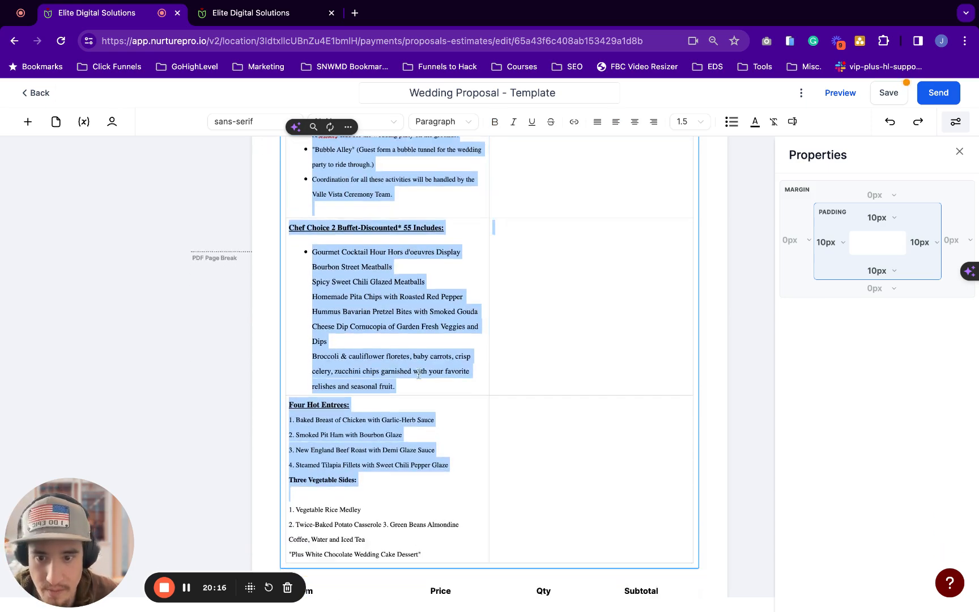
left_click(391, 412)
scroll(391, 424, "down", 1)
left_click(463, 448)
key("shift+super+Left")
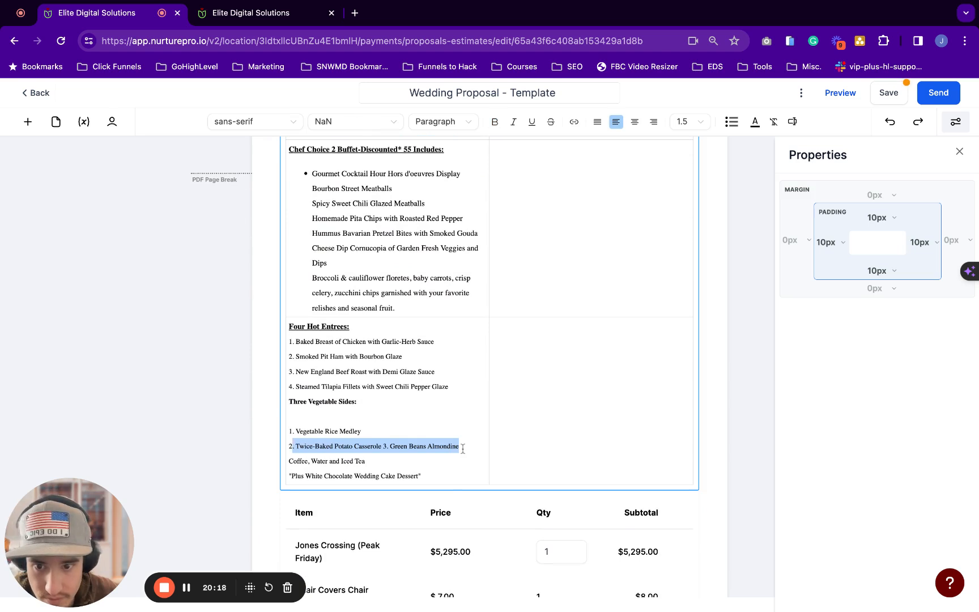
key("shift+Up")
key("super+b")
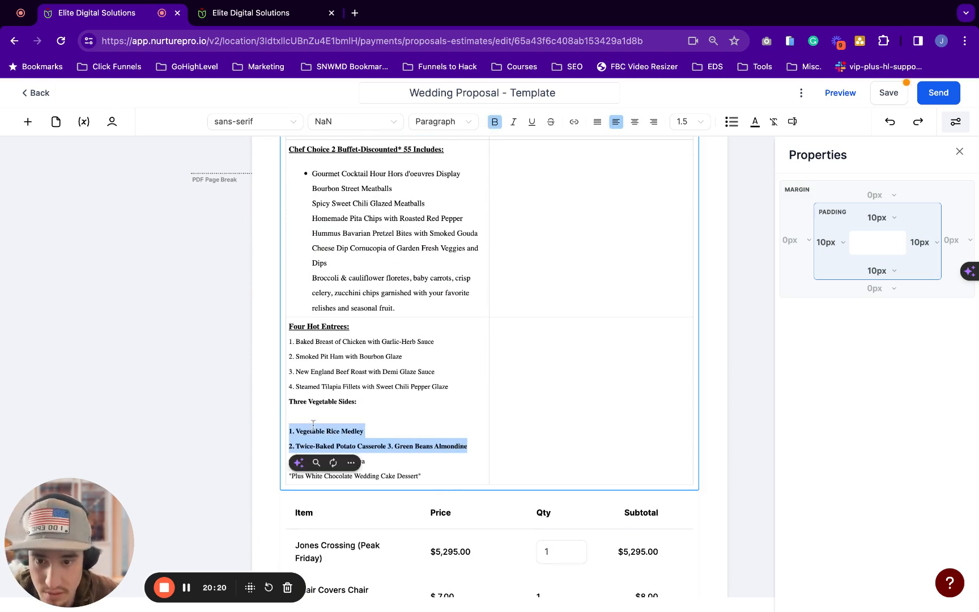
key("super+z")
key("super+z")
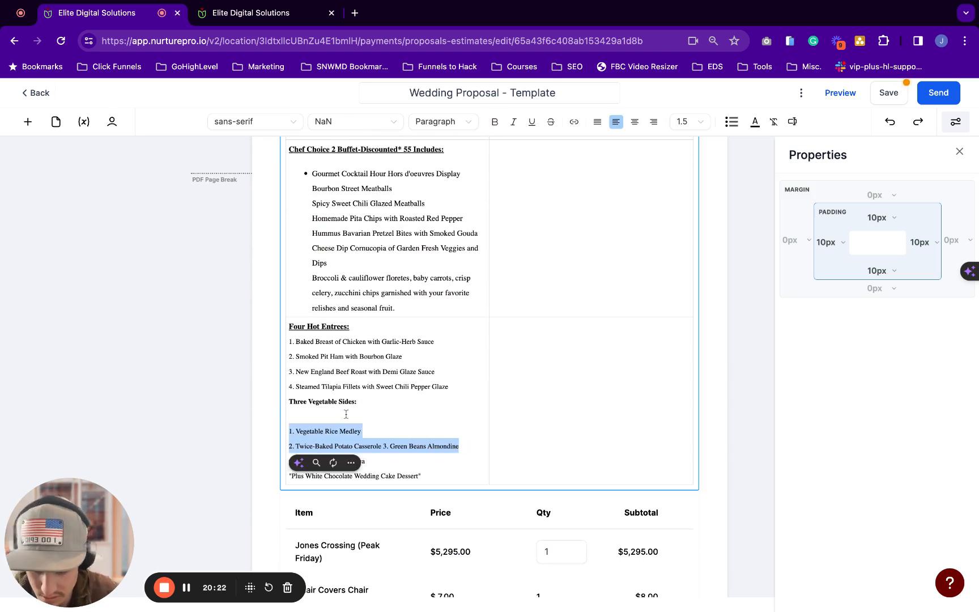
Make the side dishes a bulleted list, with Twice-Baked Potato on its own bullet
left_click(334, 419)
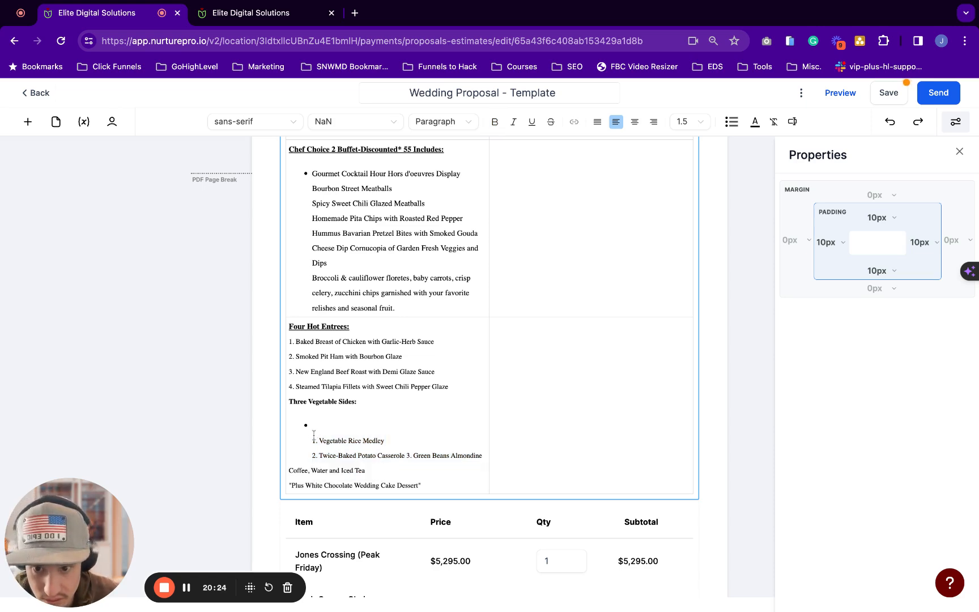
key("Delete")
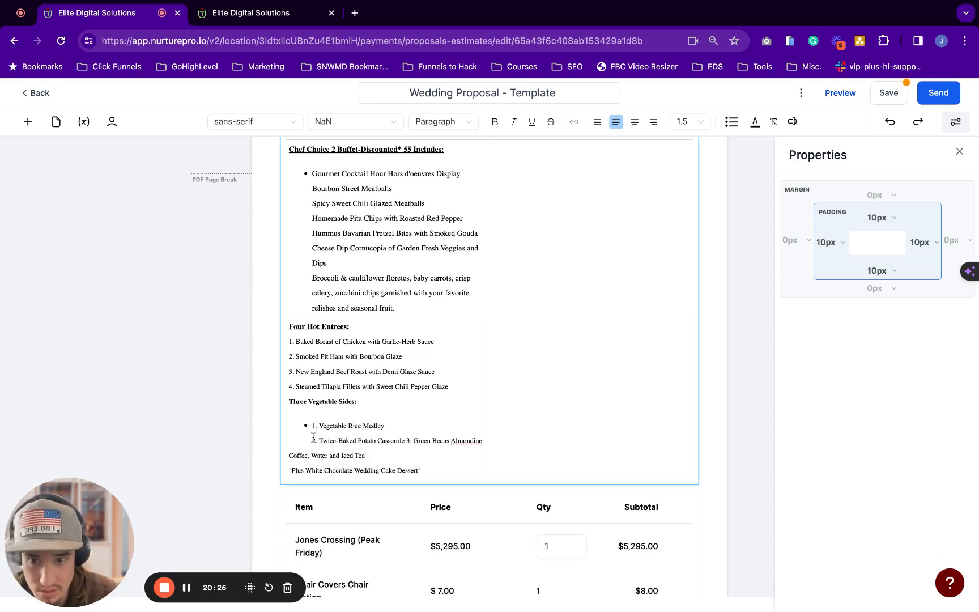
key("BackSpace")
key("Return")
scroll(287, 445, "down", 1)
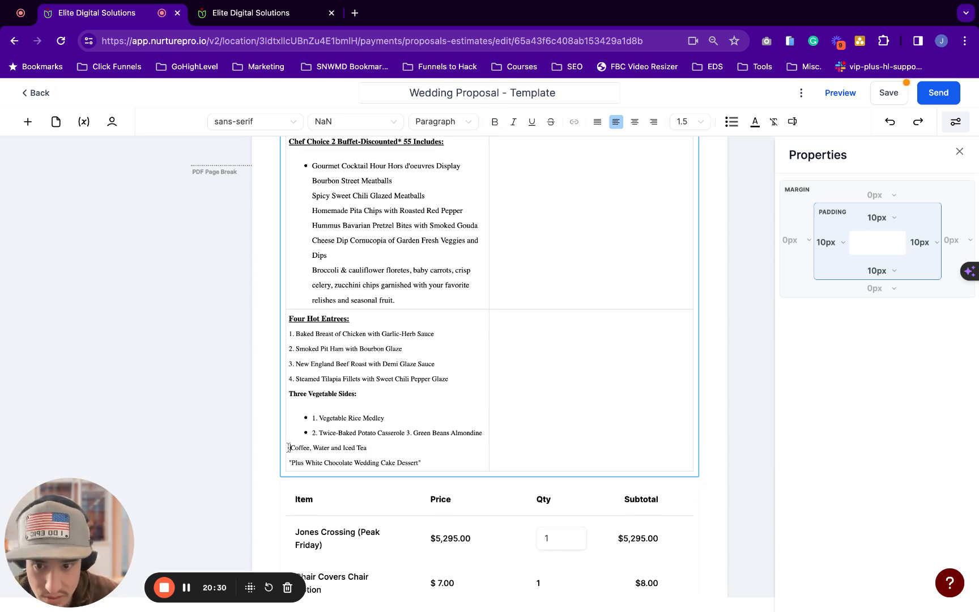
Bold 'Coffee, Water and Iced Tea' and add blank lines above it and above Three Vegetable Sides
key("Return")
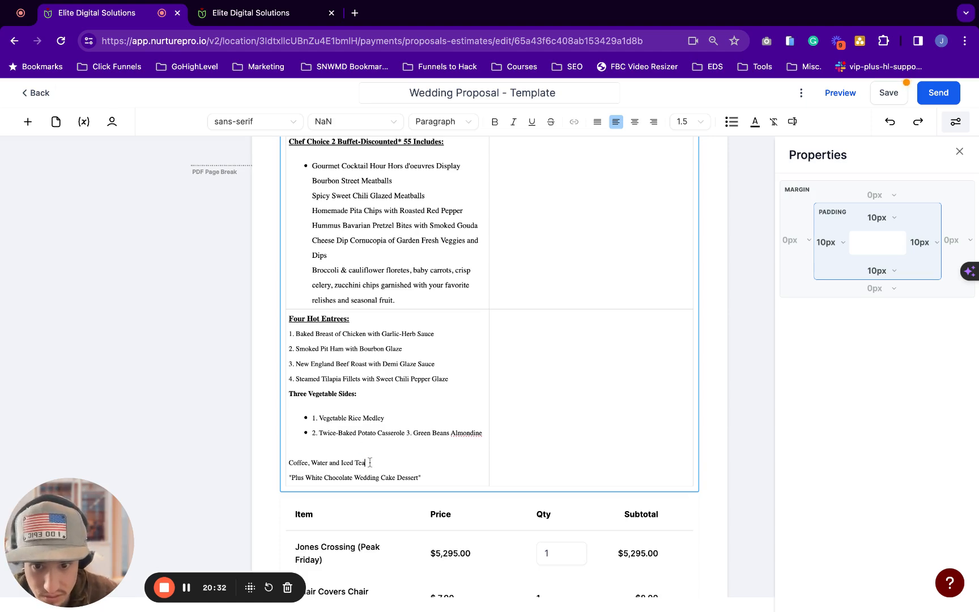
left_click_drag(370, 463, 288, 463)
key("ctrl+b")
left_click(410, 425)
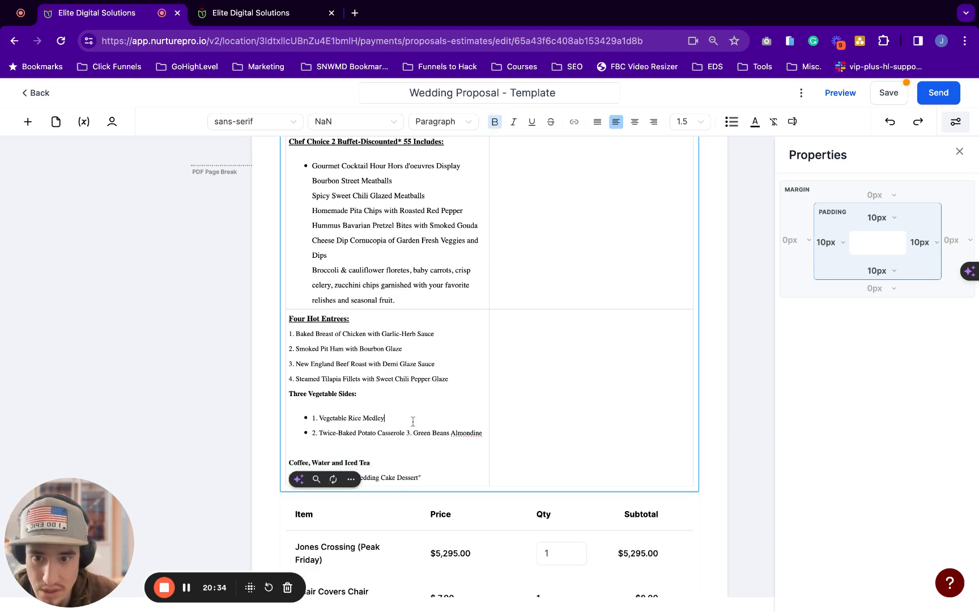
scroll(386, 422, "up", 1)
left_click(288, 421)
key("Return")
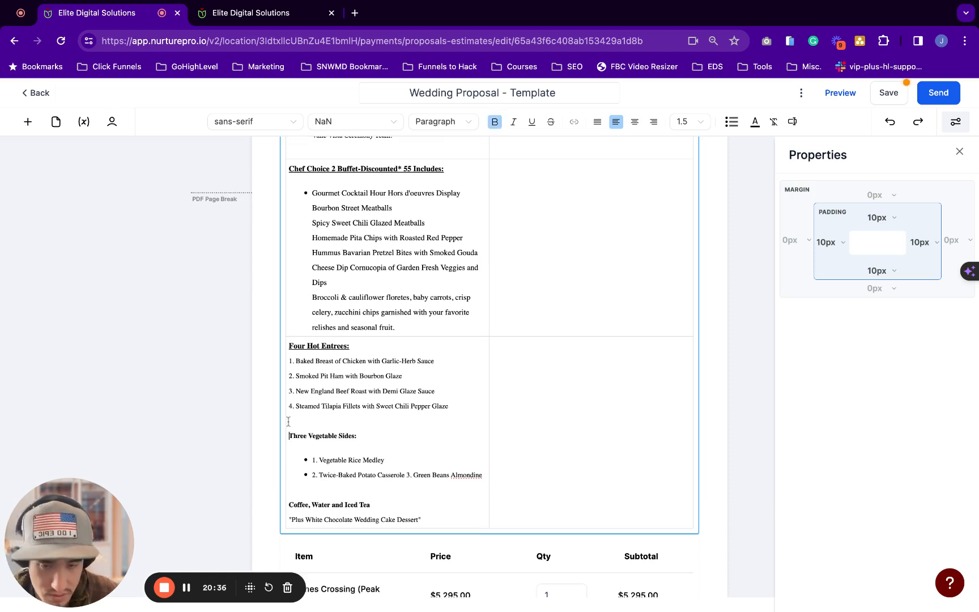
Turn the four entree lines under Four Hot Entrees into a bulleted list
left_click(291, 360)
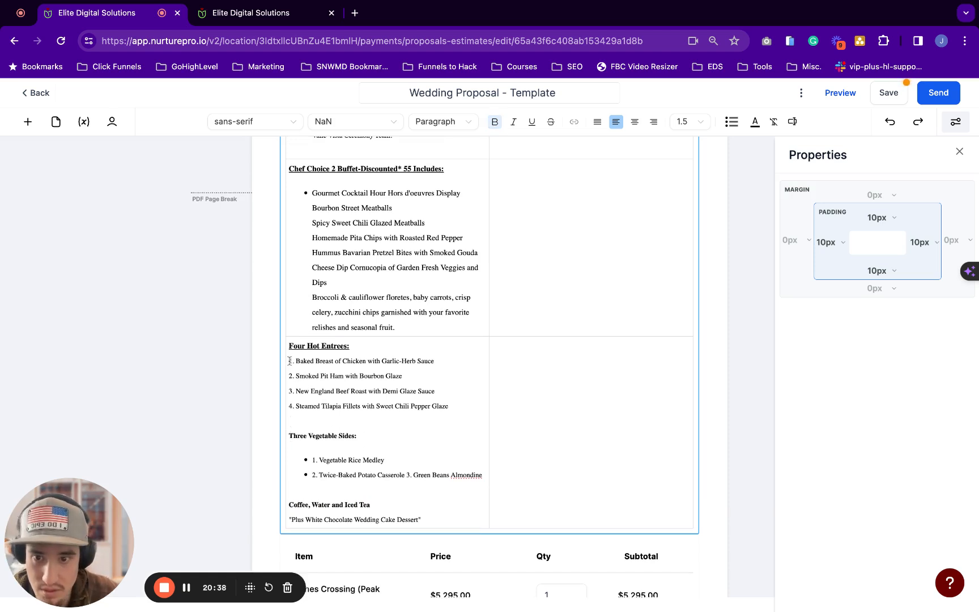
key("Return")
key("shift+Down")
key("shift+Down")
key("shift+Down")
key("shift+Down")
key("shift+Down")
key("shift+Down")
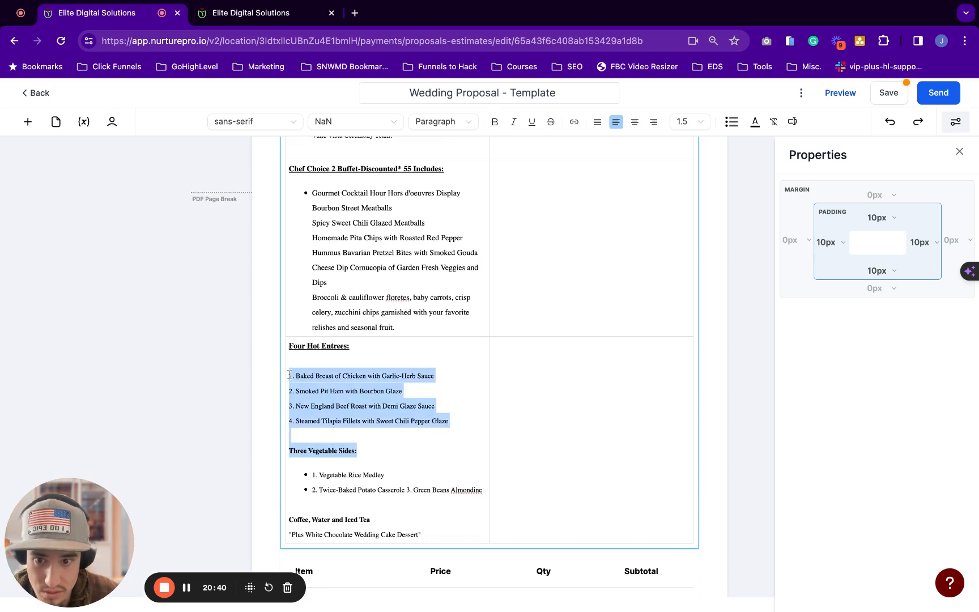
key("shift+Up")
key("shift+Up")
key("super+shift+8")
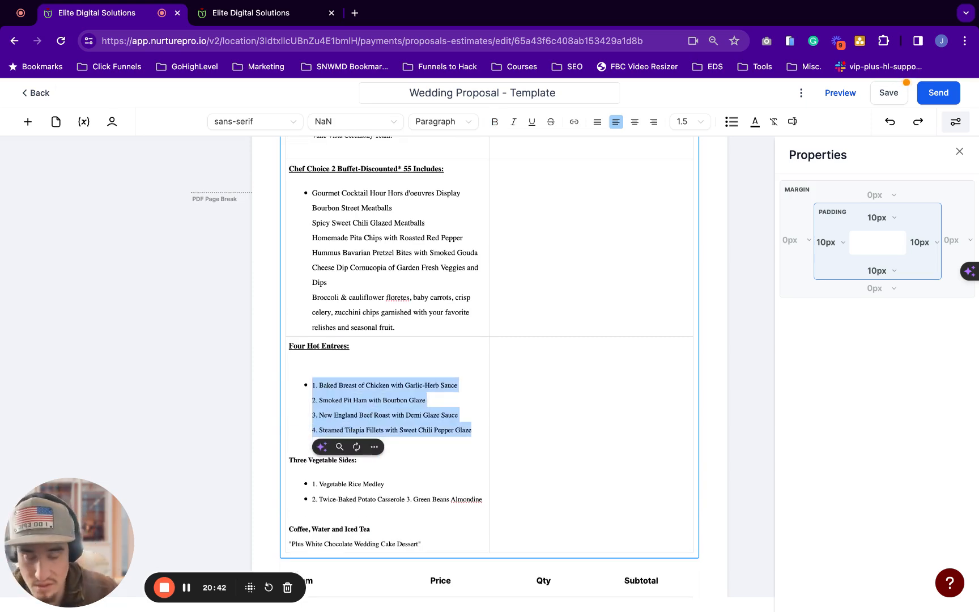
Give each of the four entrees its own bullet and remove the blank line above the list
left_click(305, 404)
key("BackSpace")
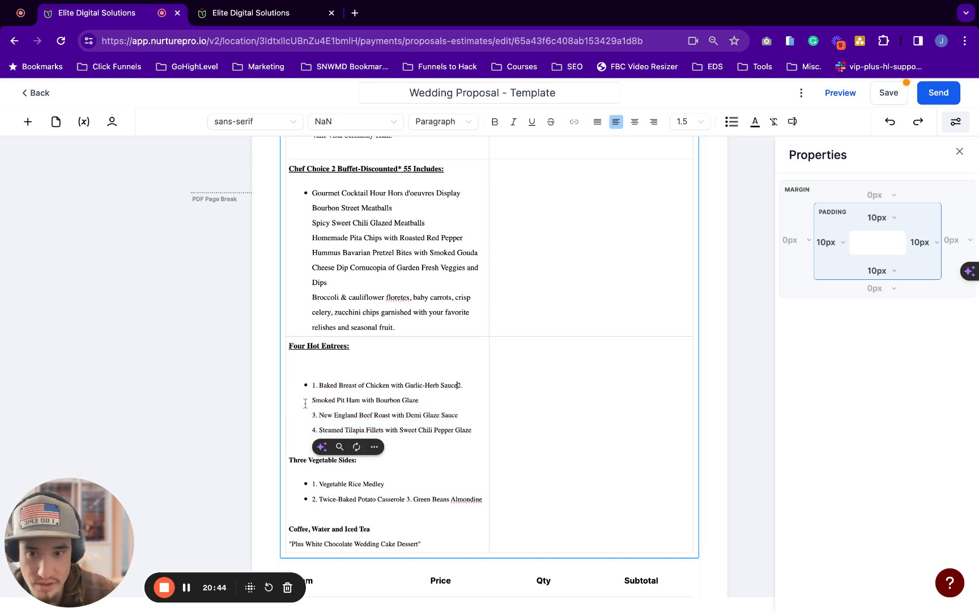
key("Return")
key("BackSpace")
key("Return")
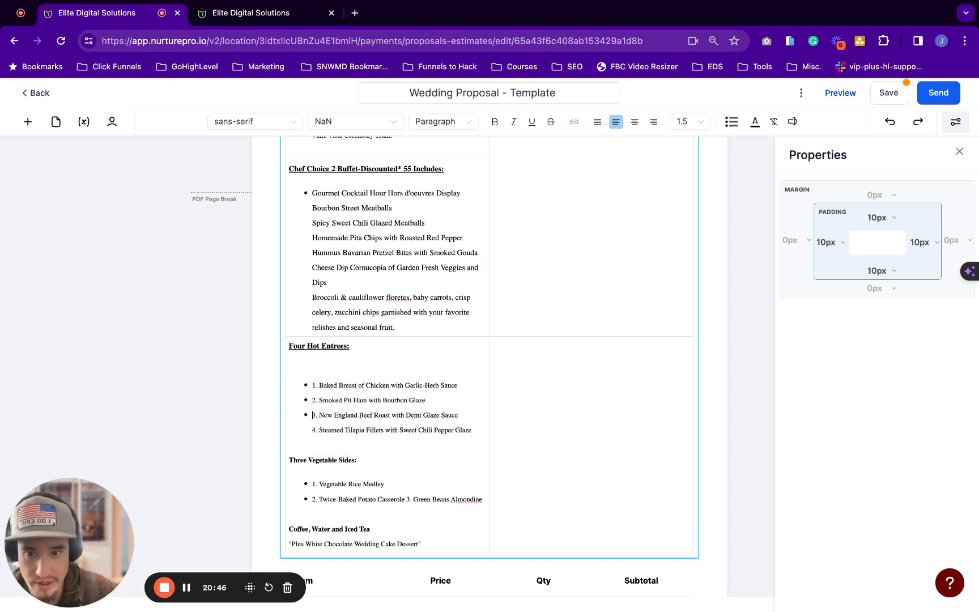
key("BackSpace")
key("Return")
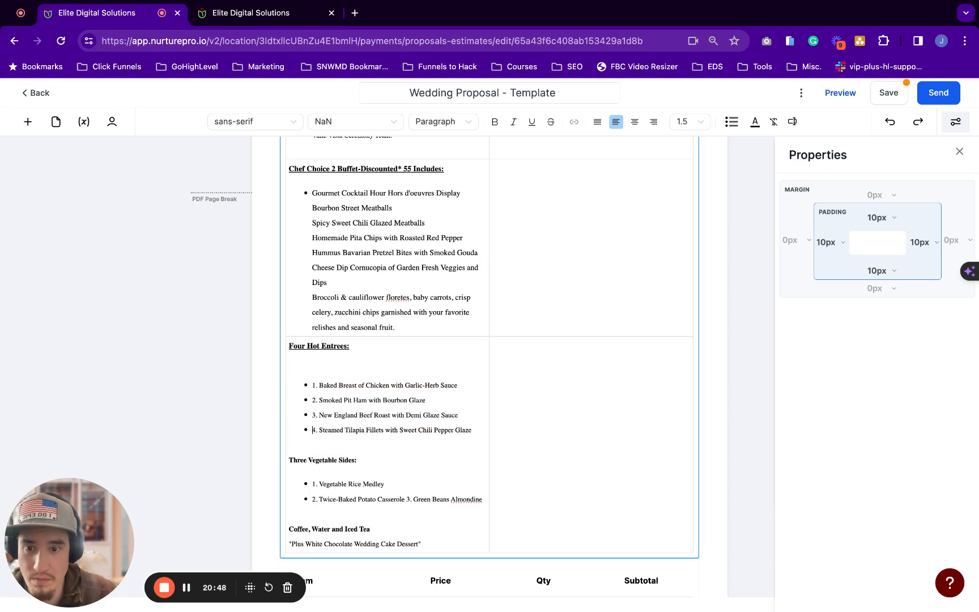
left_click(328, 364)
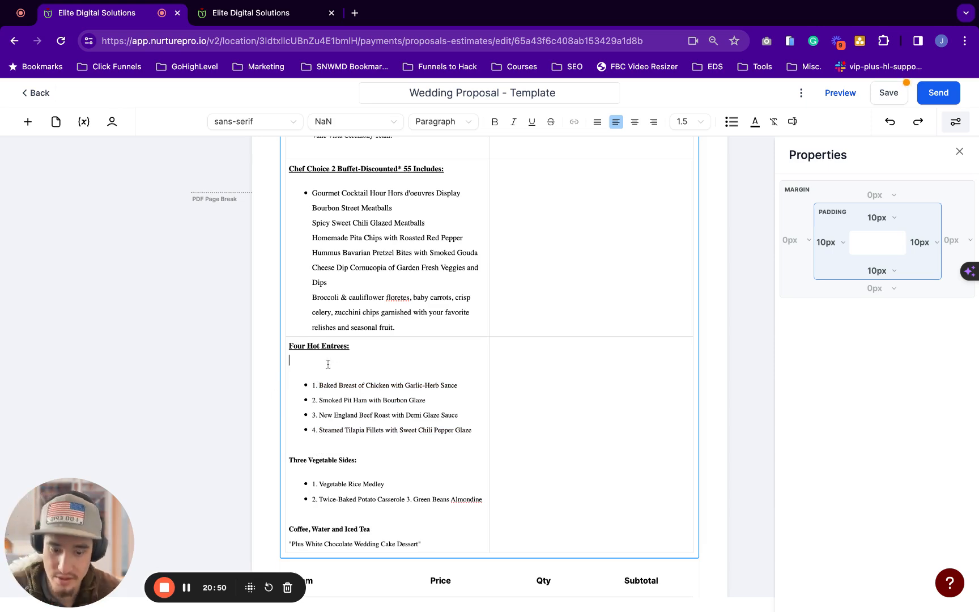
key("BackSpace")
scroll(328, 364, "up", 3)
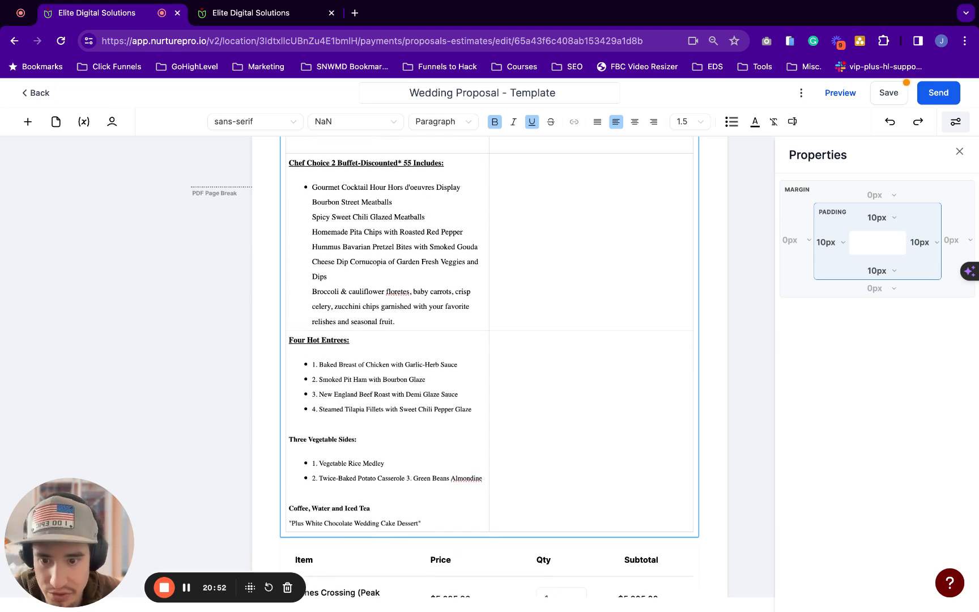
scroll(380, 388, "up", 2)
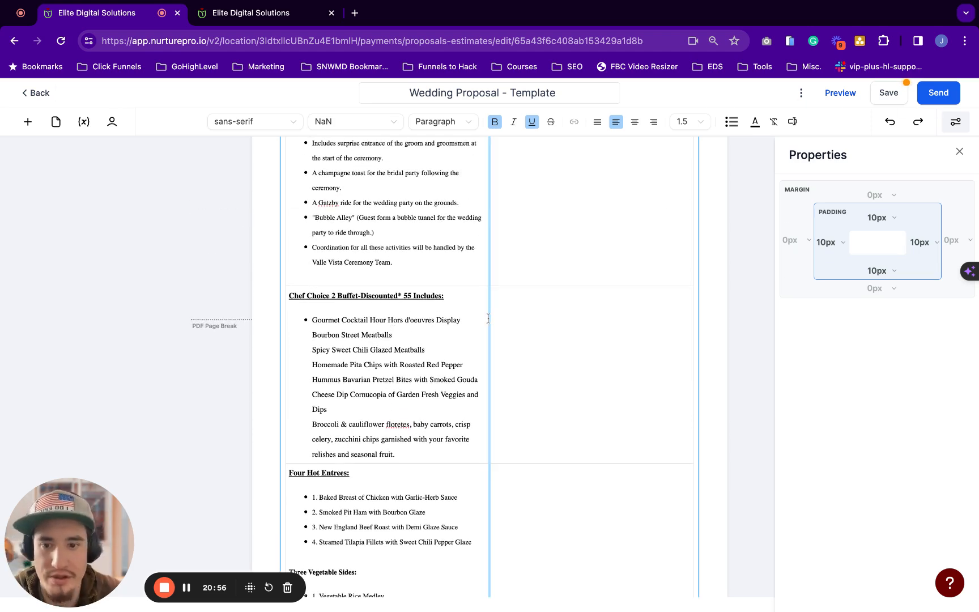
scroll(439, 355, "down", 1)
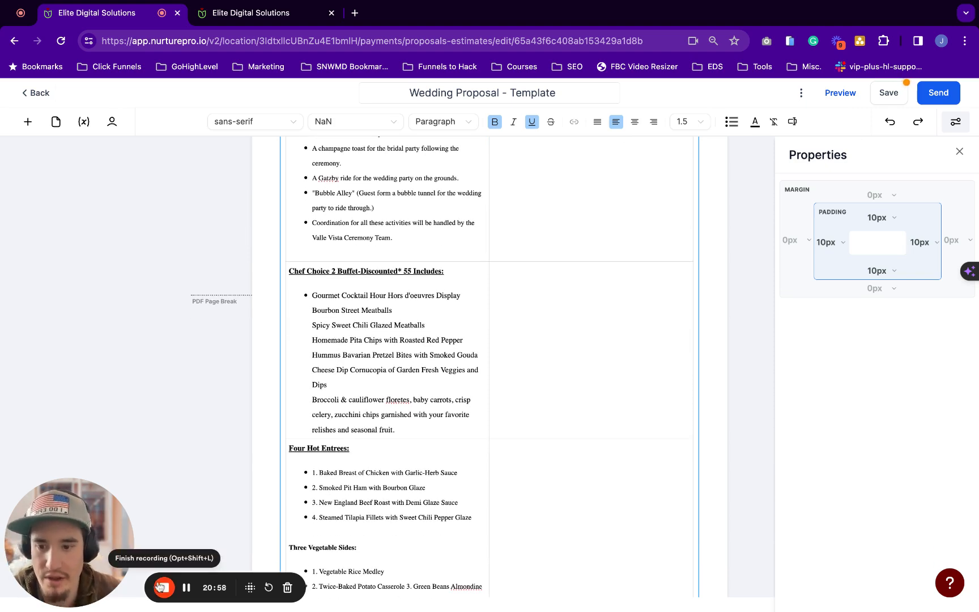
scroll(190, 587, "up", 3)
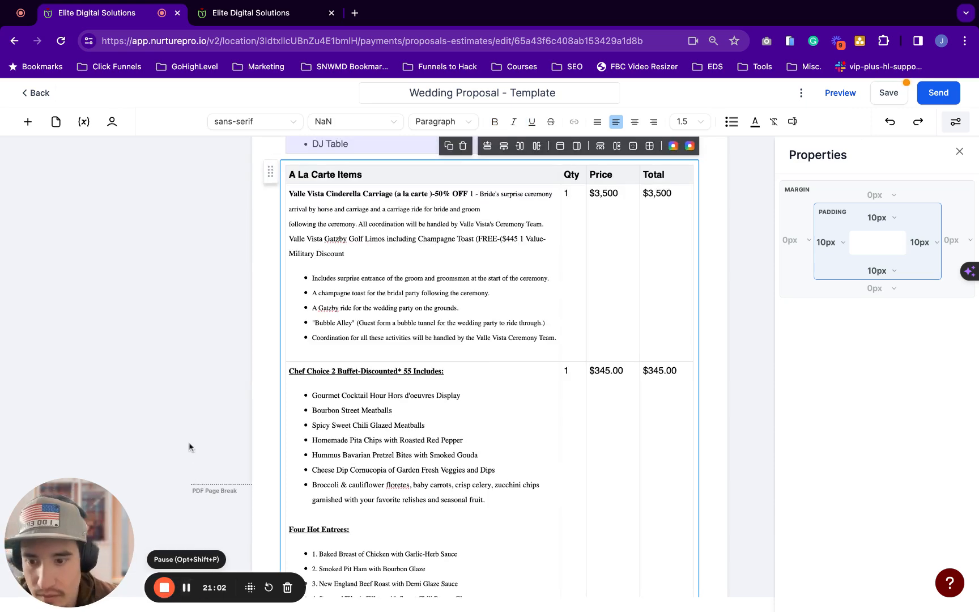
scroll(339, 345, "up", 1)
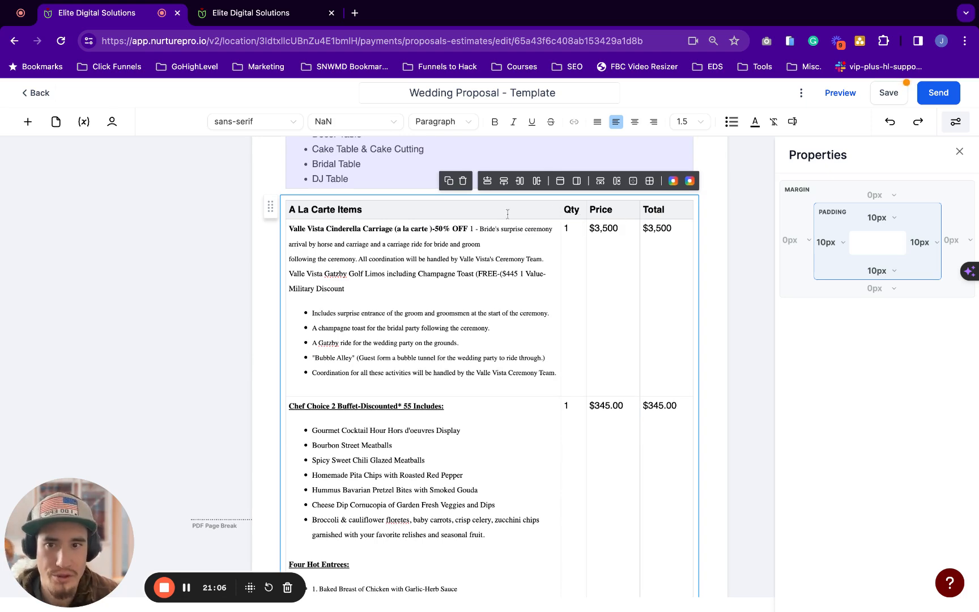
scroll(612, 205, "down", 1)
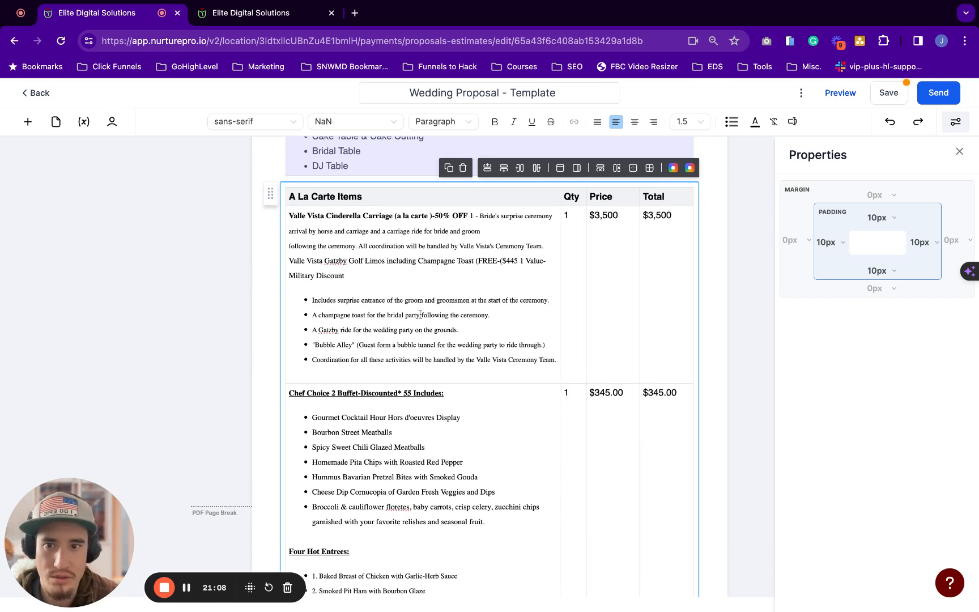
scroll(470, 259, "down", 1)
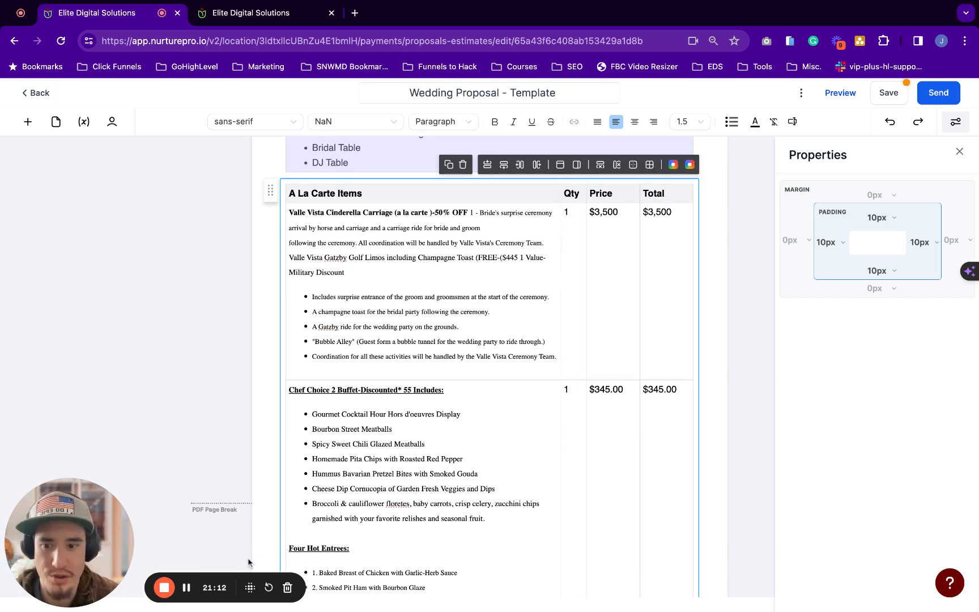
scroll(414, 266, "down", 5)
scroll(413, 267, "up", 4)
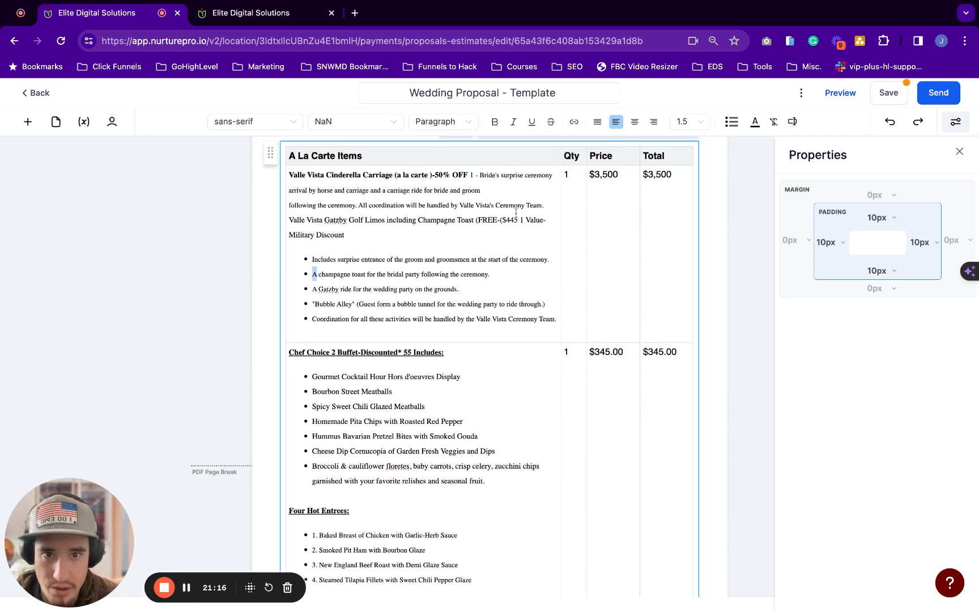
scroll(585, 241, "up", 2)
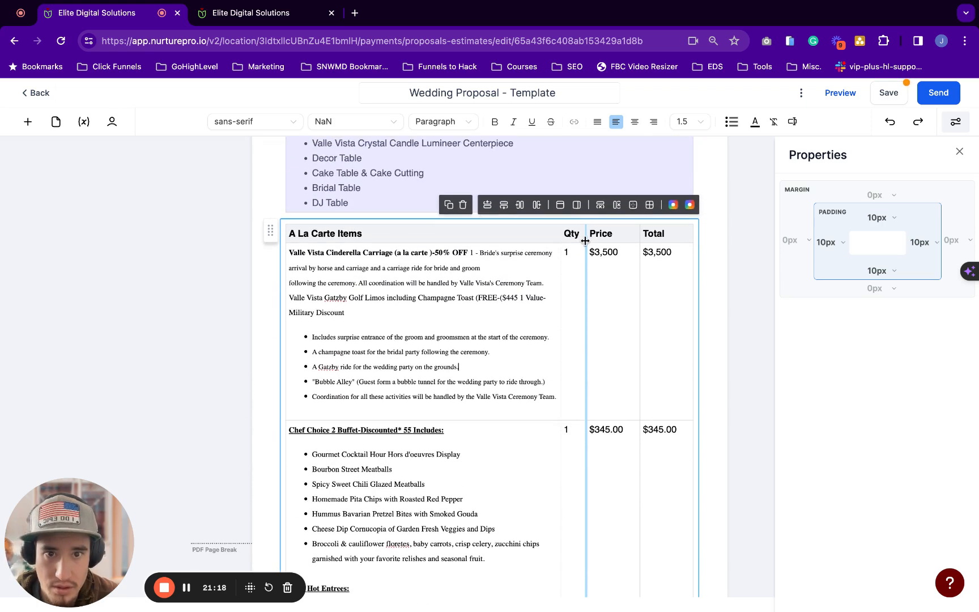
left_click(656, 344)
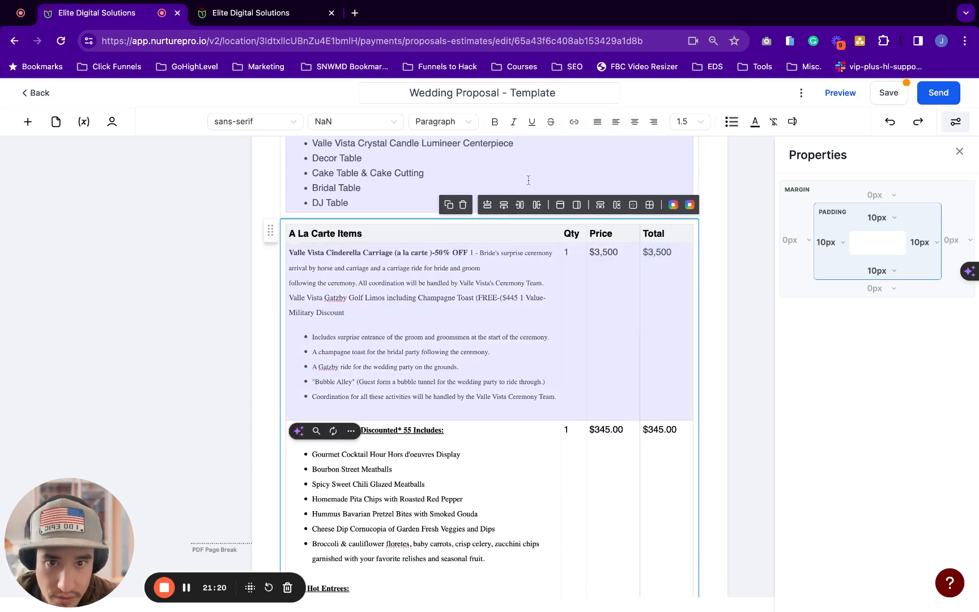
Move the Gatzby Golf Limos text and bullets into a new row below the first A La Carte row
left_click(502, 205)
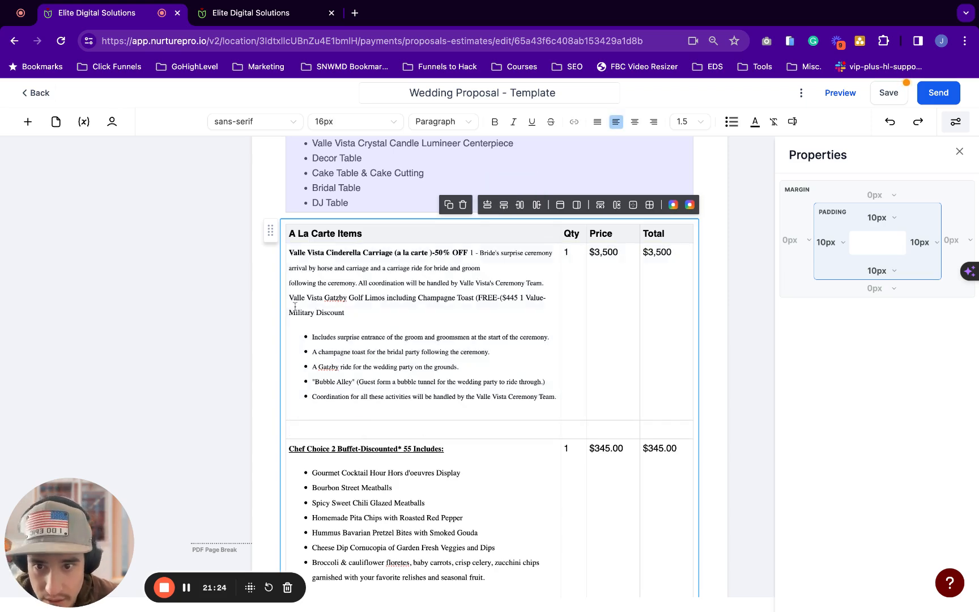
left_click_drag(291, 297, 554, 397)
key("super+c")
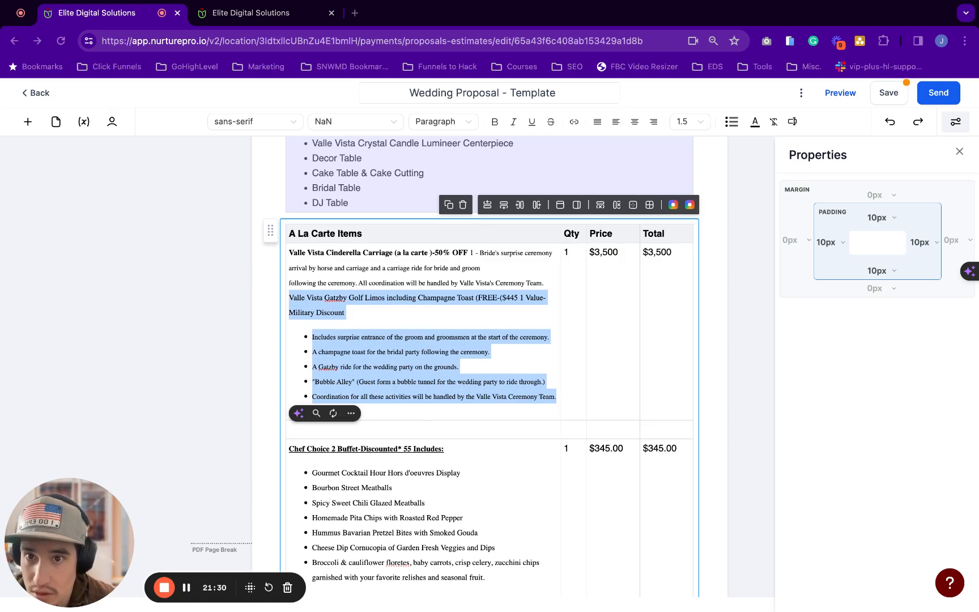
left_click(290, 430)
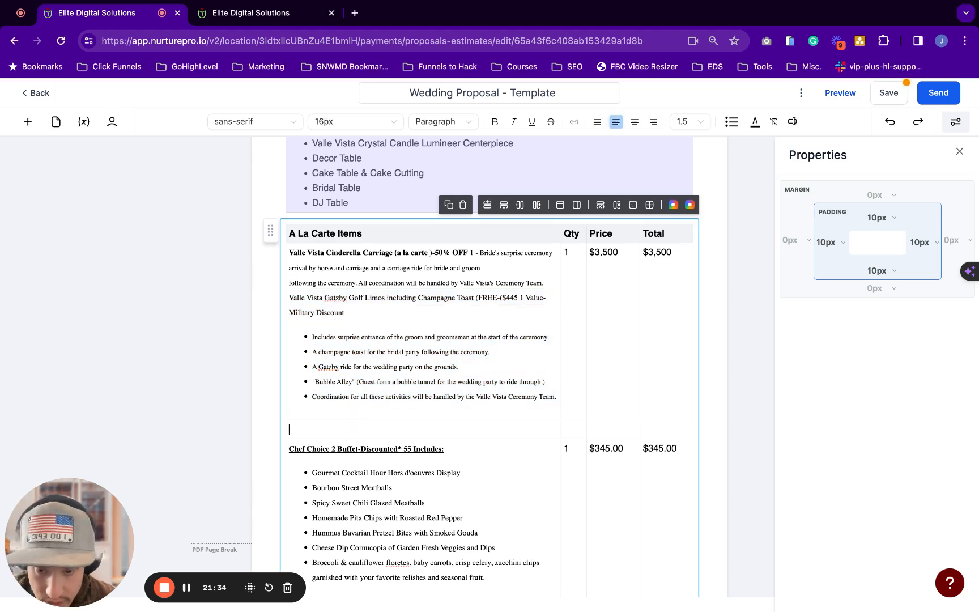
key("super+v")
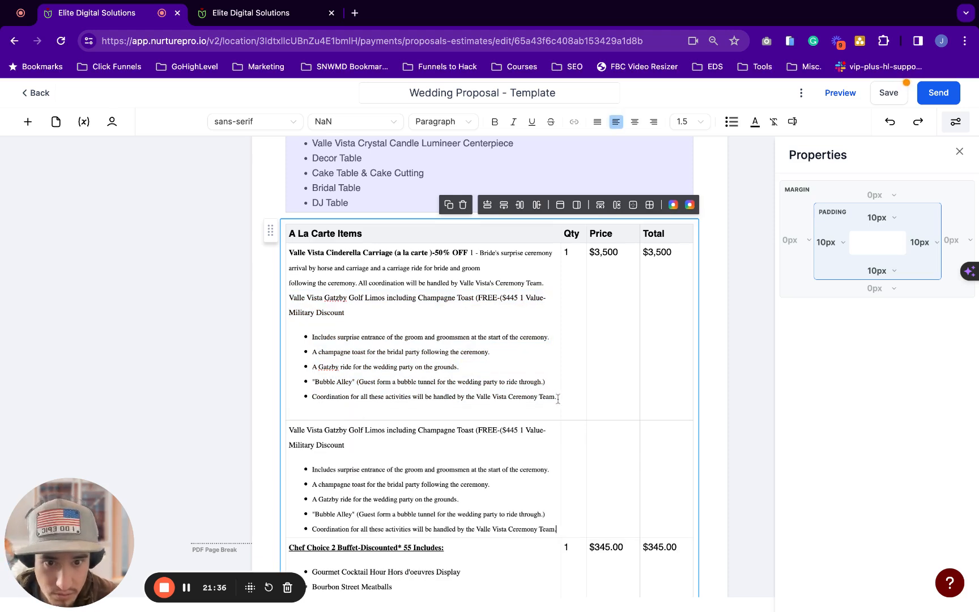
left_click_drag(558, 399, 307, 298)
left_click(289, 298, "shift")
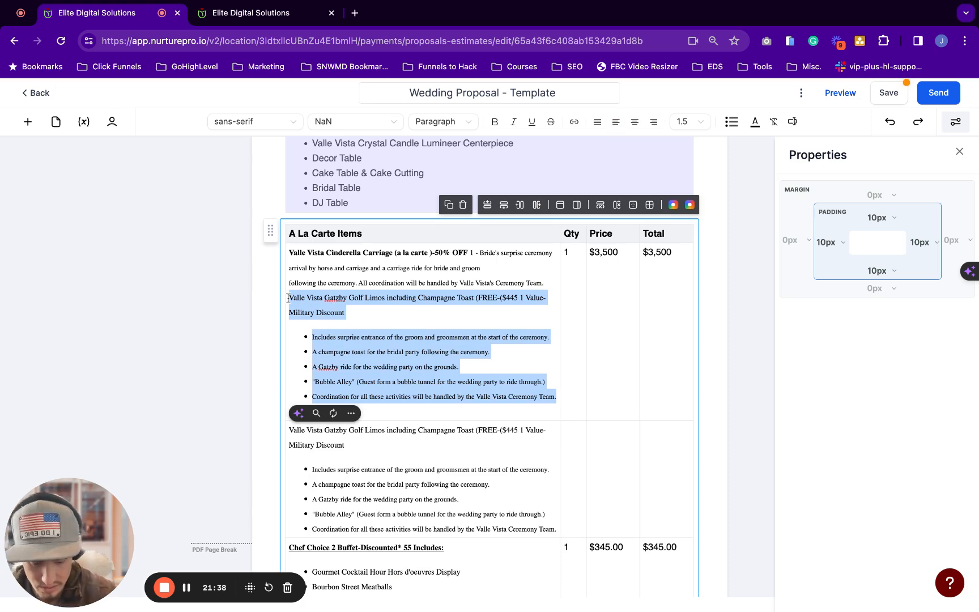
key("BackSpace")
key("BackSpace")
key("BackSpace")
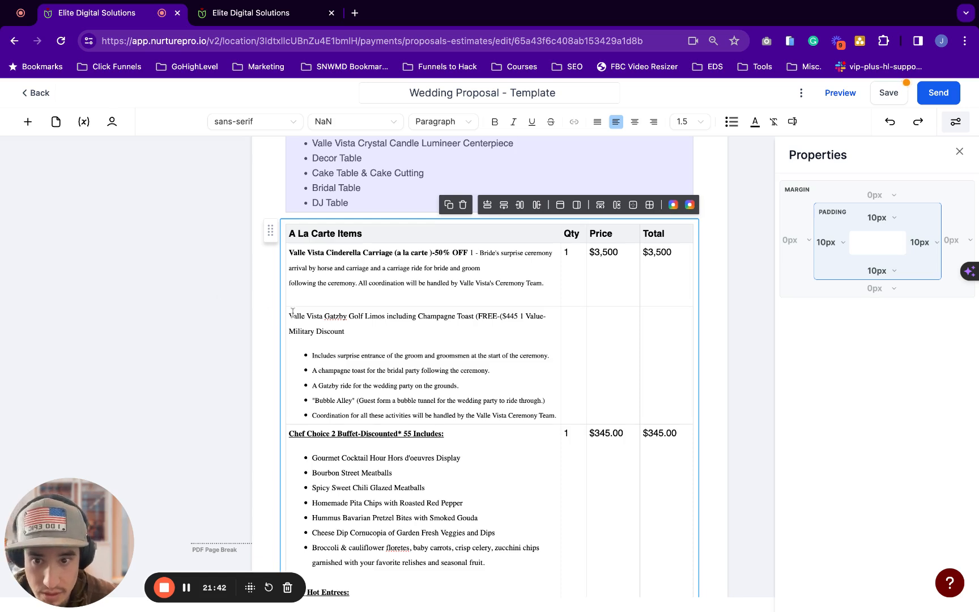
Bold the Gatzby Golf Limos title line
left_click_drag(289, 313, 520, 315)
key("shift+Right")
key("shift+Right")
key("shift+Left")
key("shift+Left")
key("shift+Left")
key("shift+Left")
key("shift+Left")
key("shift+Left")
key("shift+Left")
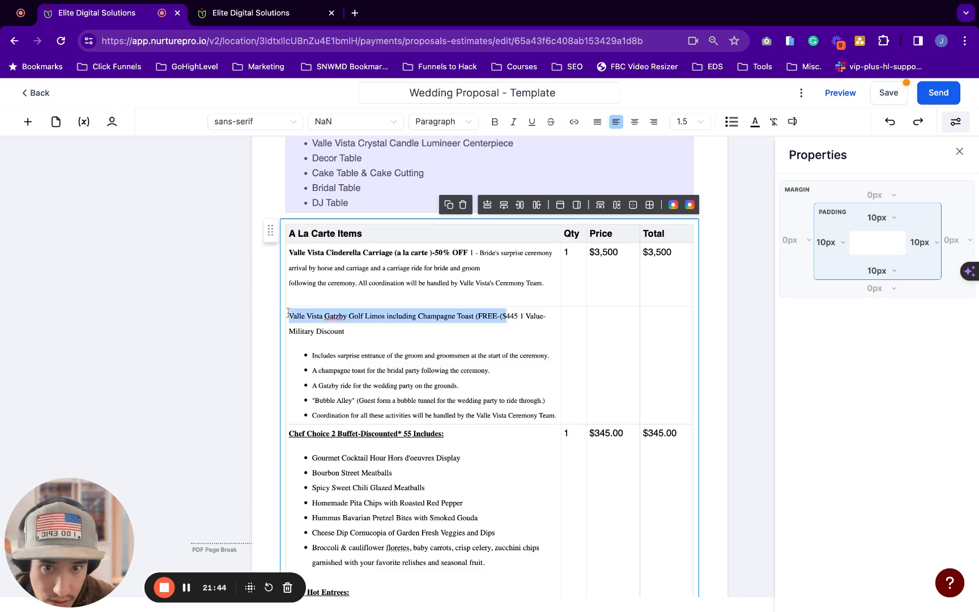
key("shift+Down")
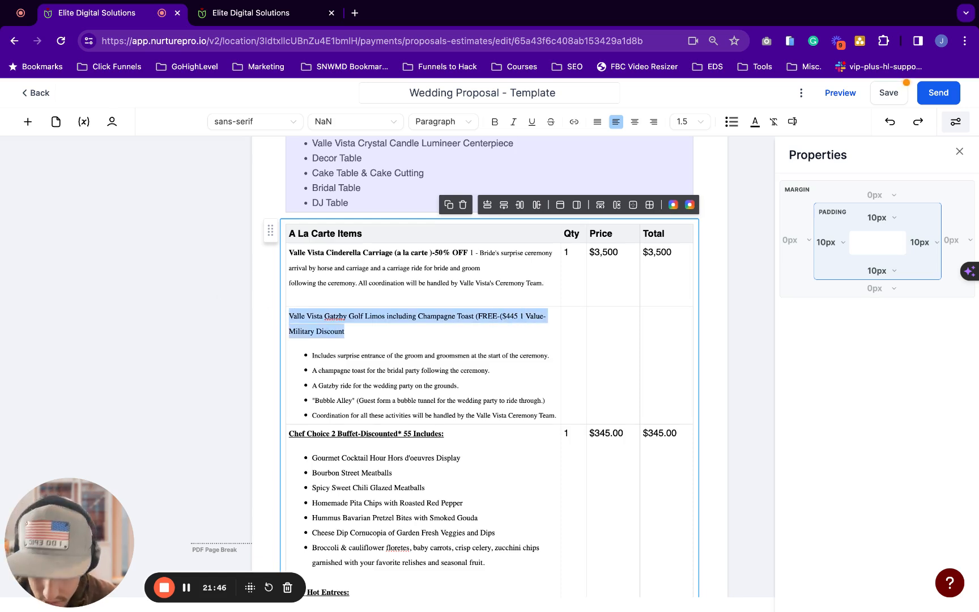
key("super+b")
Delete the stray parenthesis before FREE in the Gatzby Golf Limos description
key("super+Tab")
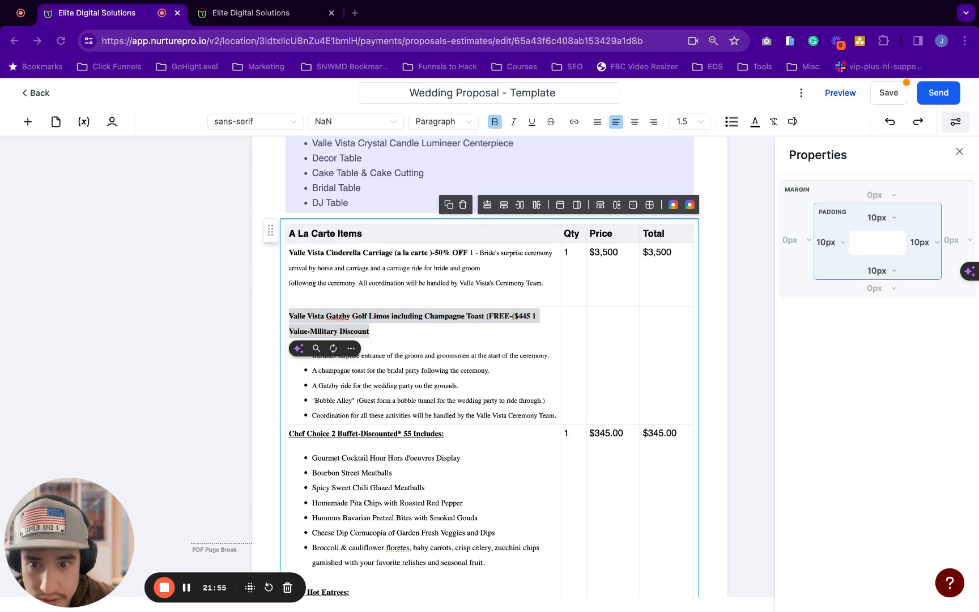
key("super+Tab")
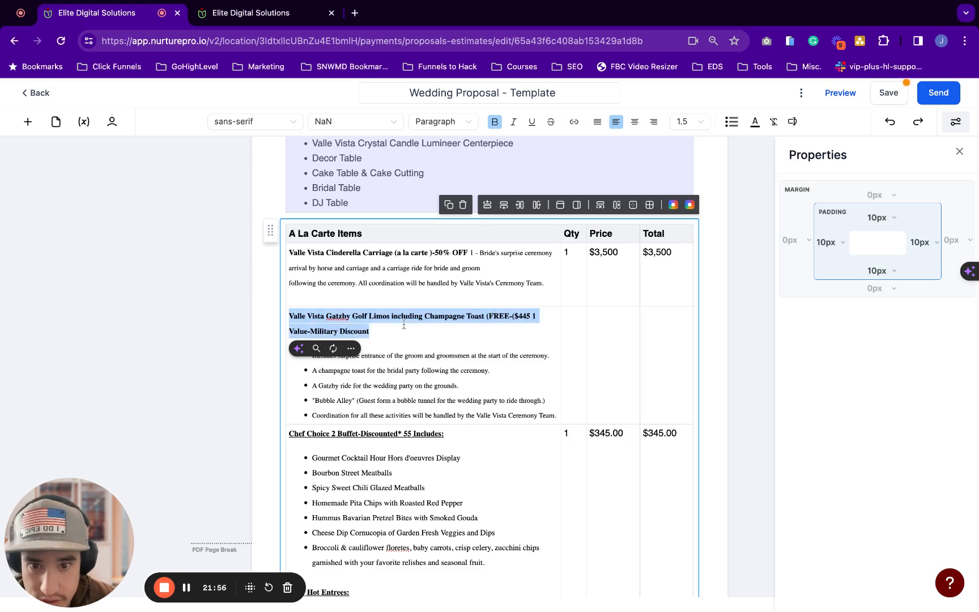
left_click(571, 328)
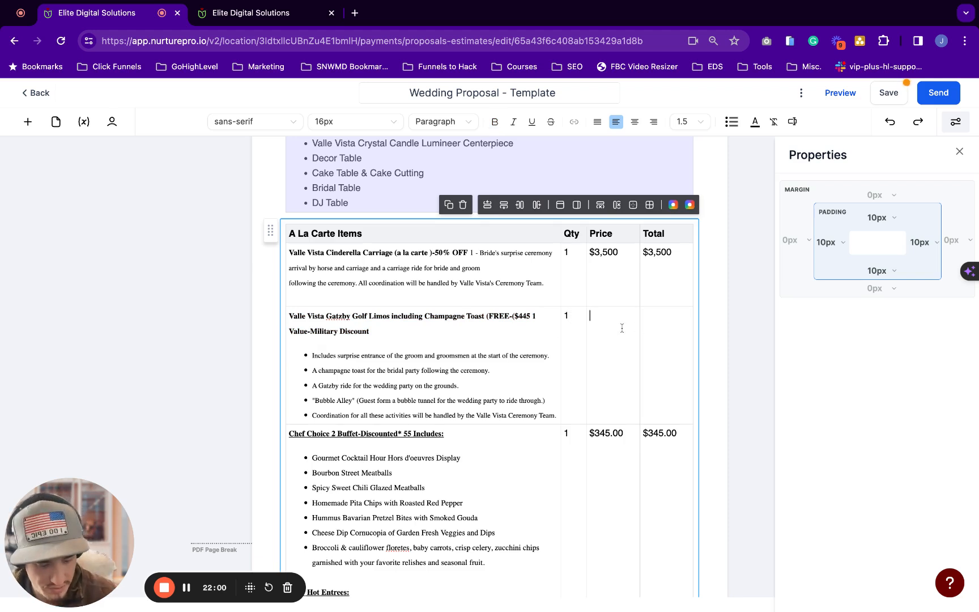
key("super+Tab")
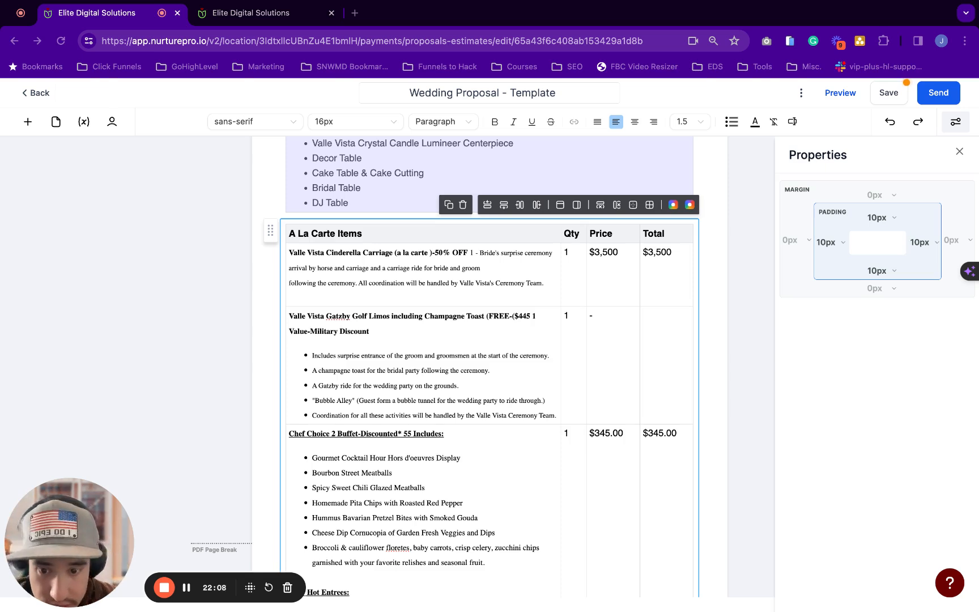
scroll(524, 278, "down", 2)
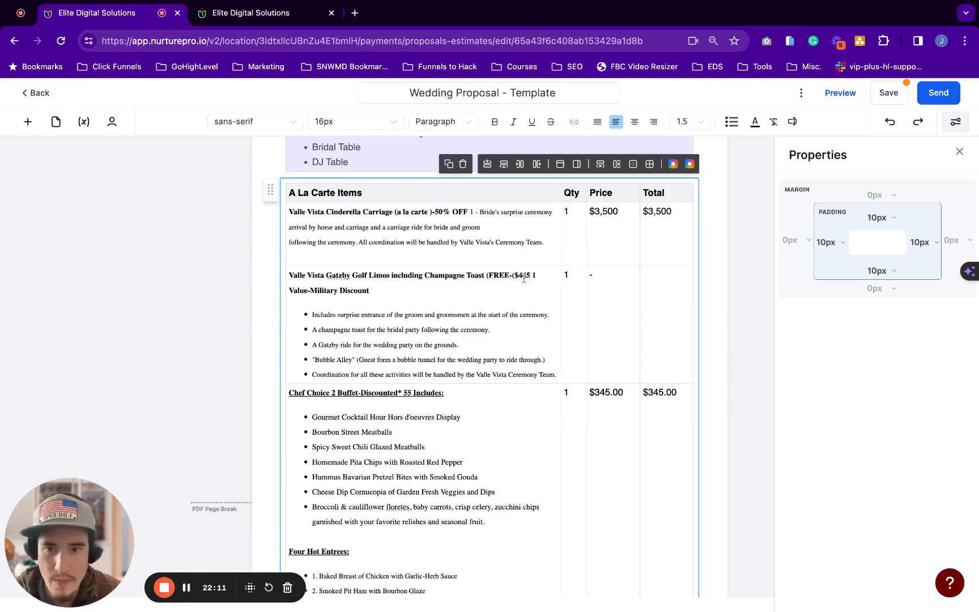
left_click(620, 292)
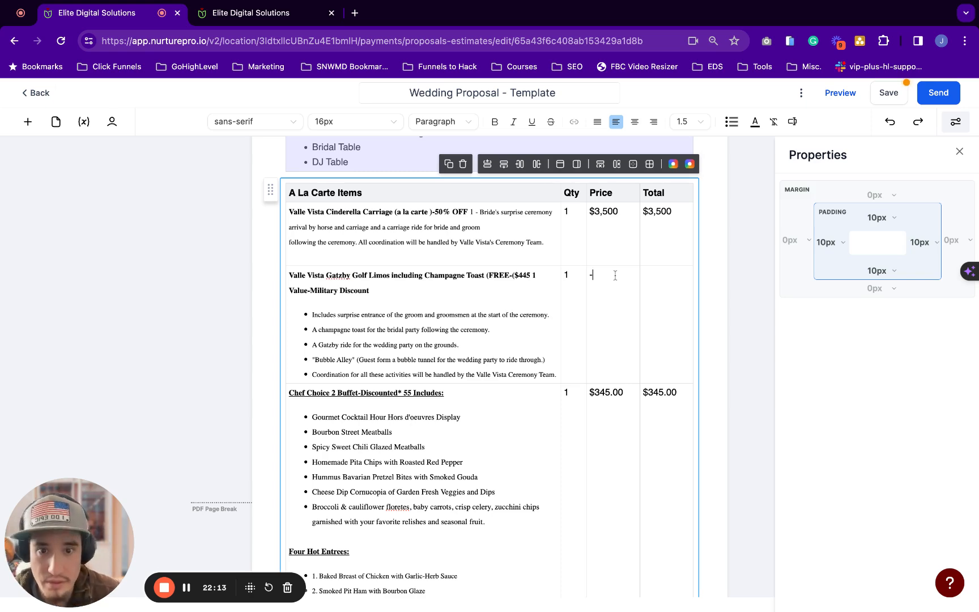
left_click(511, 275)
key("Delete")
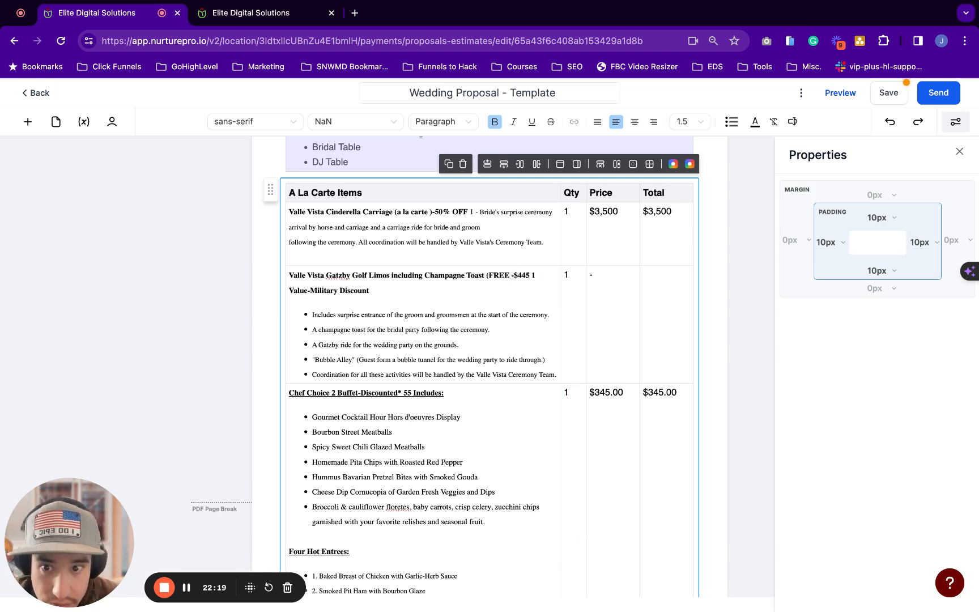
Enter $445.00 as the Gatzby price and copy -$445.00 into its Total cell
left_click(602, 278)
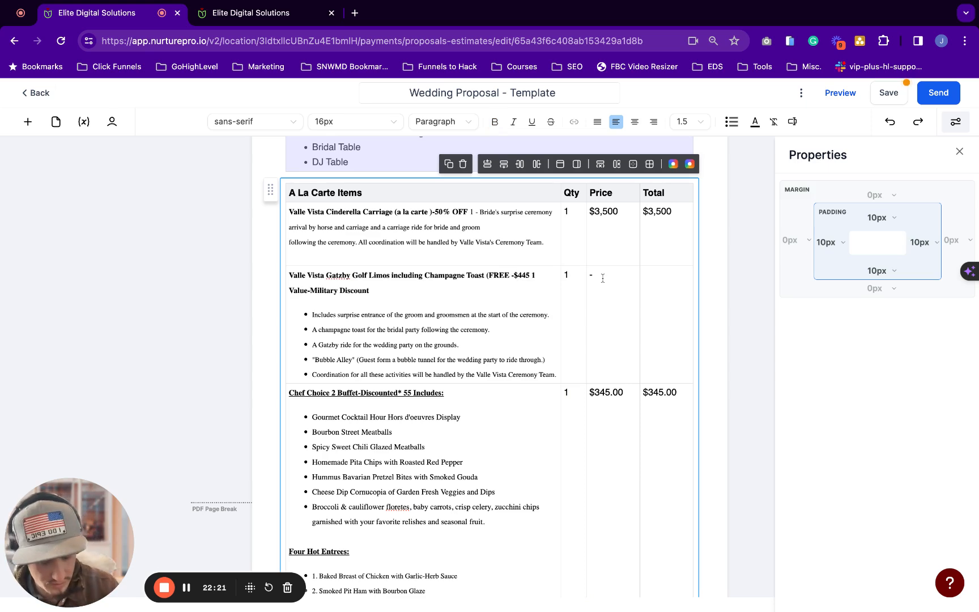
type("$")
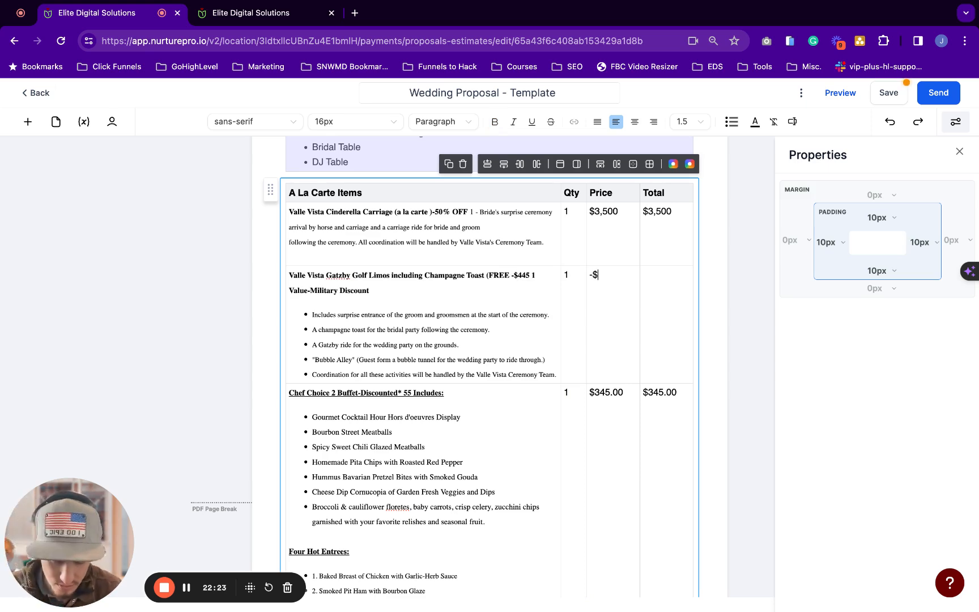
type("445.00")
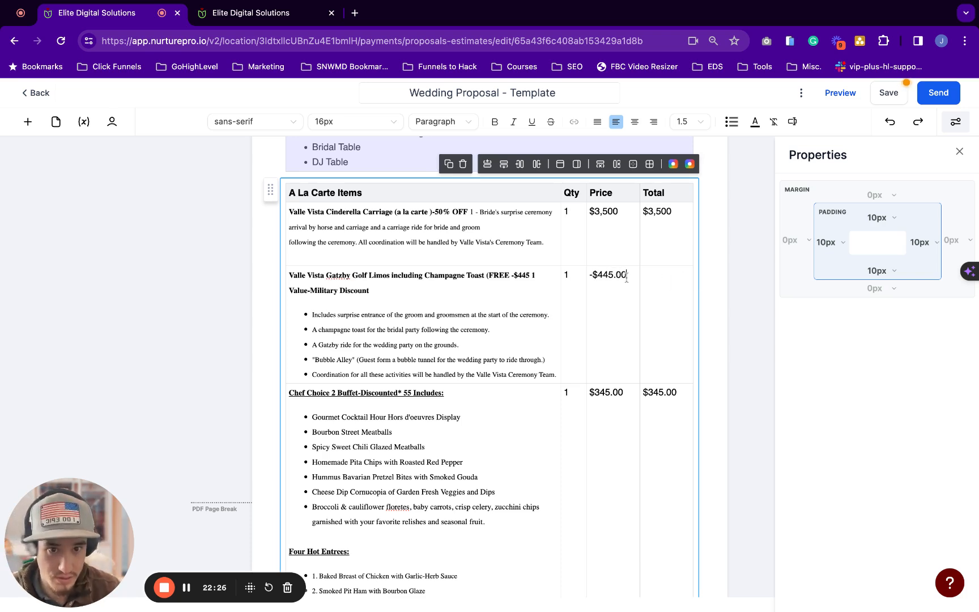
left_click_drag(626, 275, 590, 275)
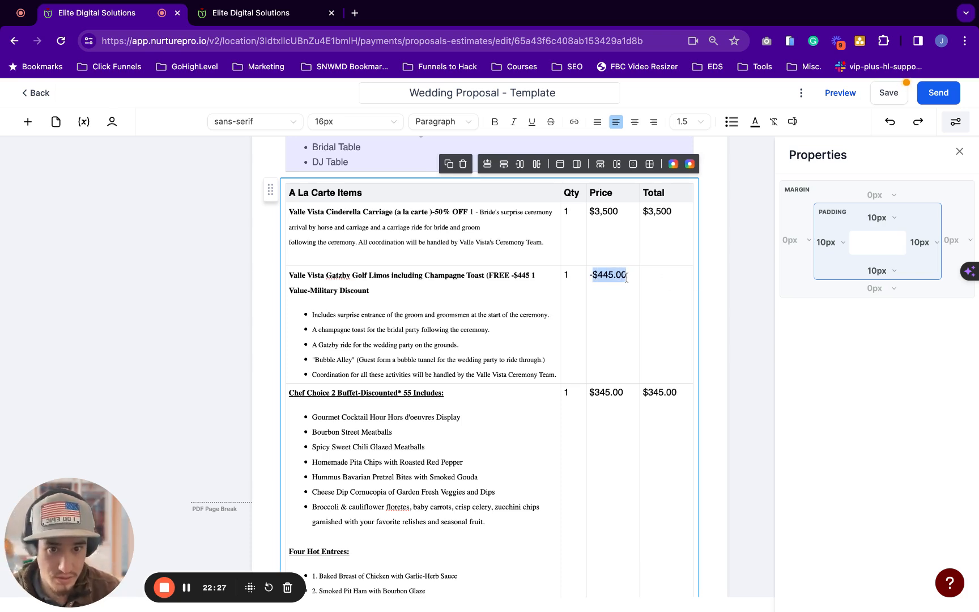
key("ctrl+c")
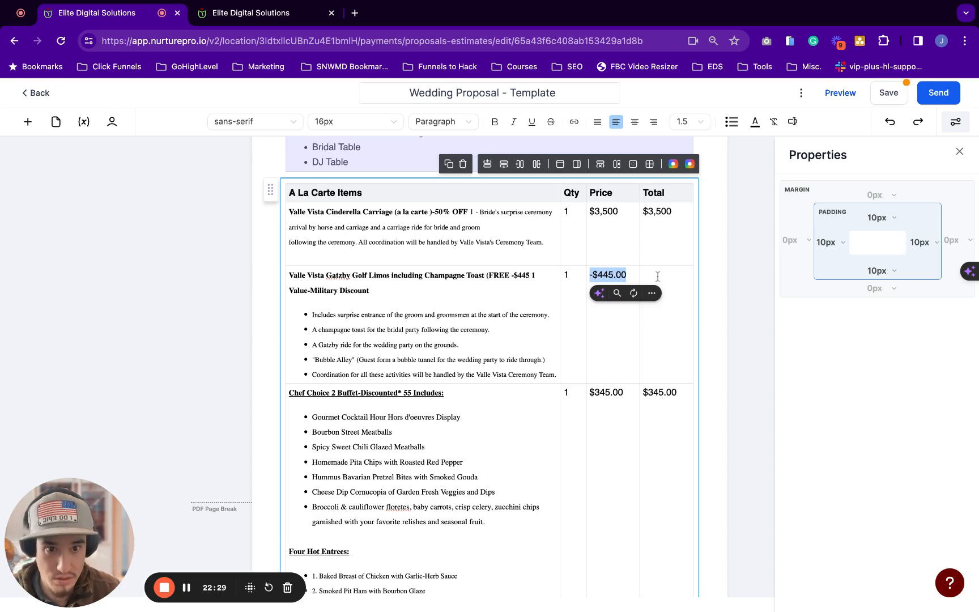
left_click(657, 275)
key("ctrl+v")
scroll(503, 325, "down", 1)
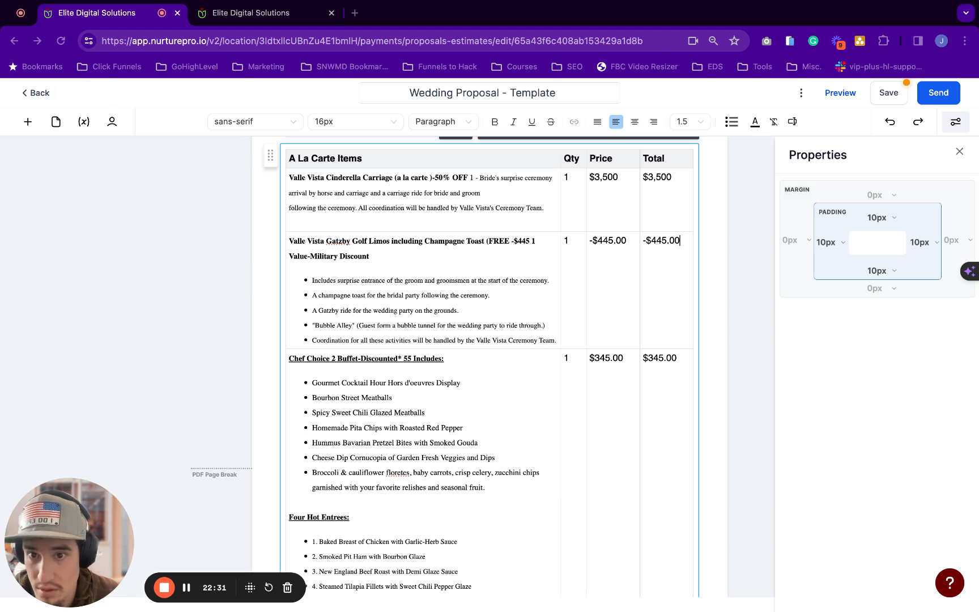
Change the Chef Choice 2 Buffet quantity to 55
key("super+Tab")
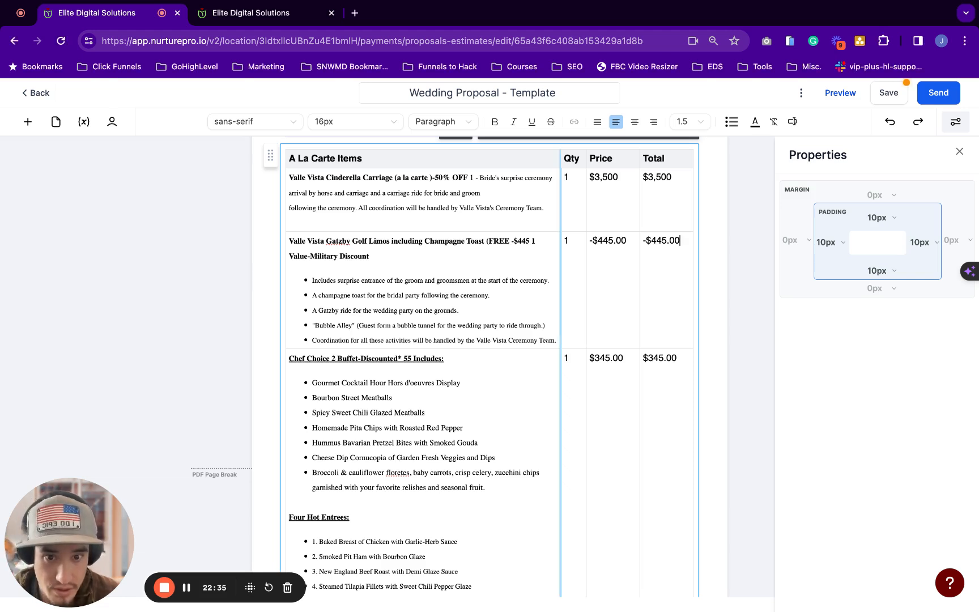
double_click(566, 358)
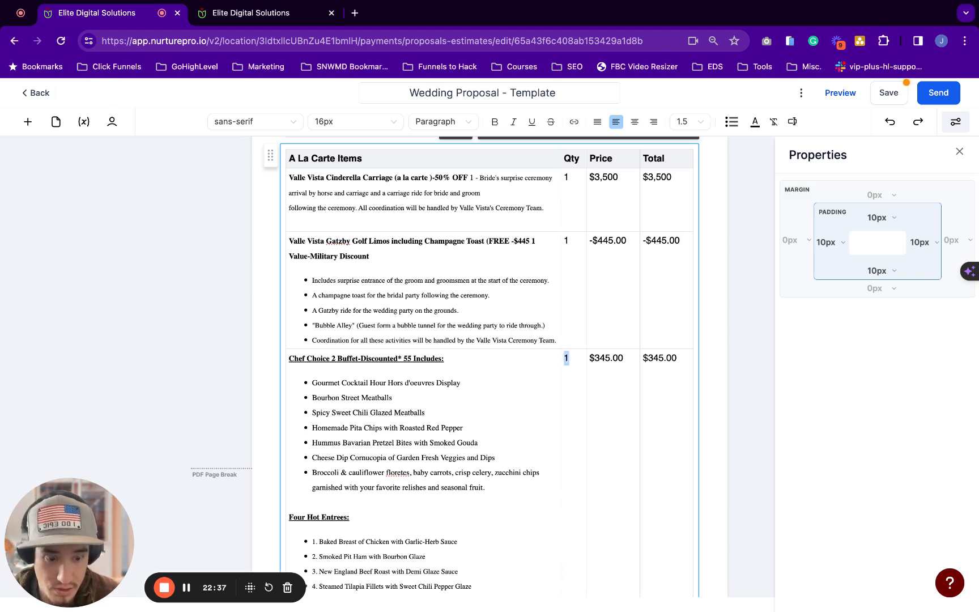
type("55")
scroll(566, 363, "down", 2)
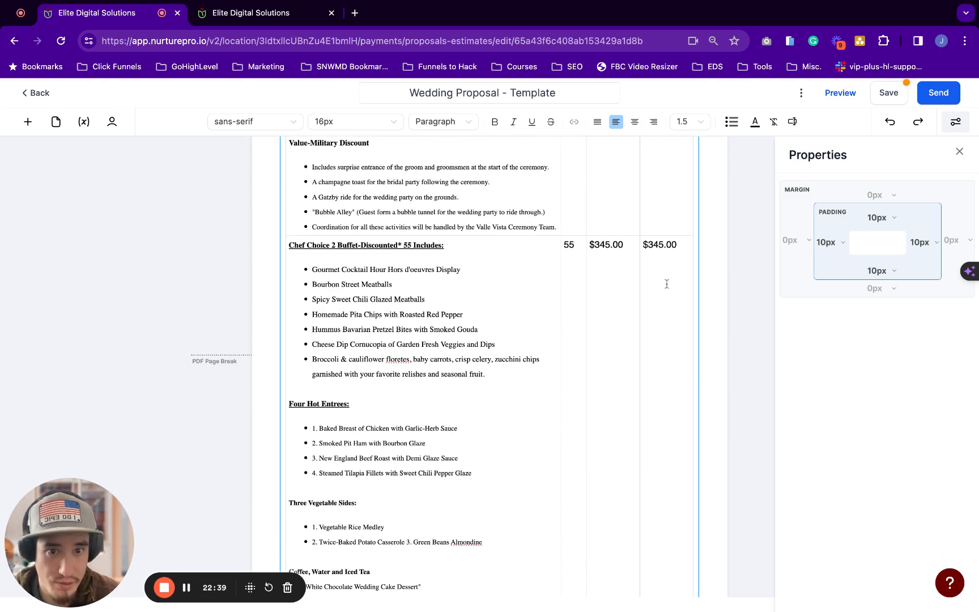
scroll(667, 284, "down", 2)
scroll(666, 283, "up", 2)
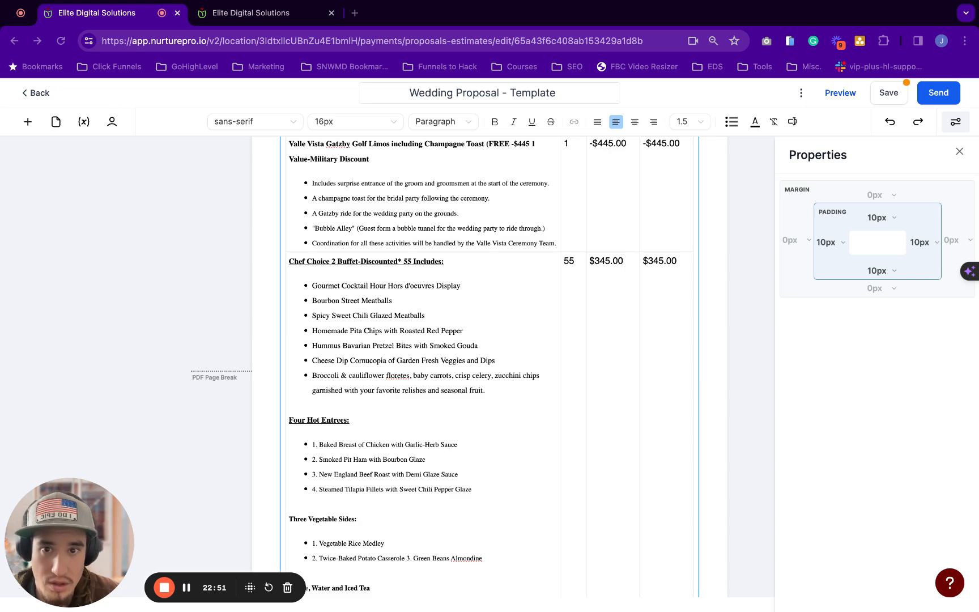
Set the Chef Choice unit price to 28.95 and select its Total for the $1,592.25 update
key("super+Tab")
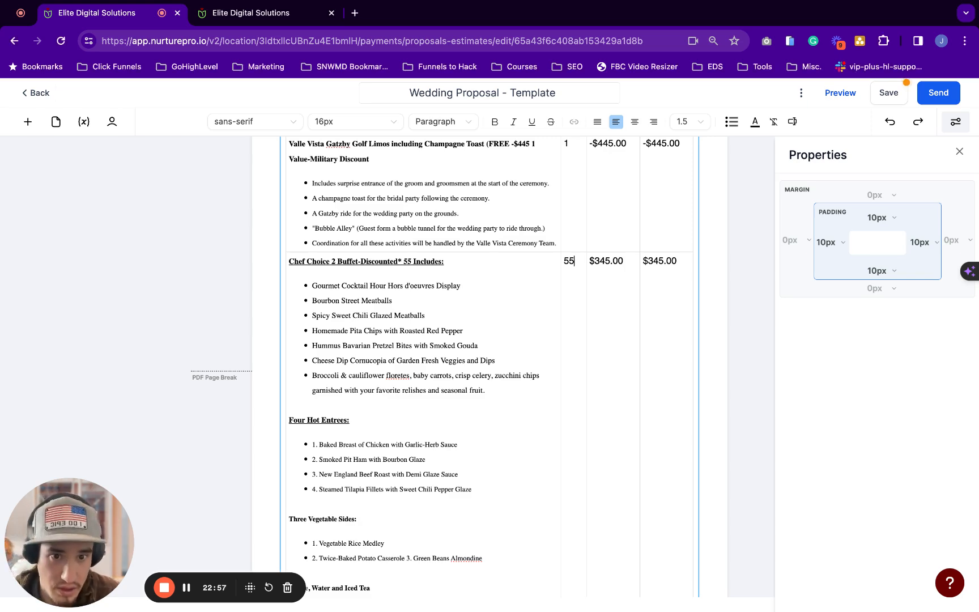
double_click(592, 261)
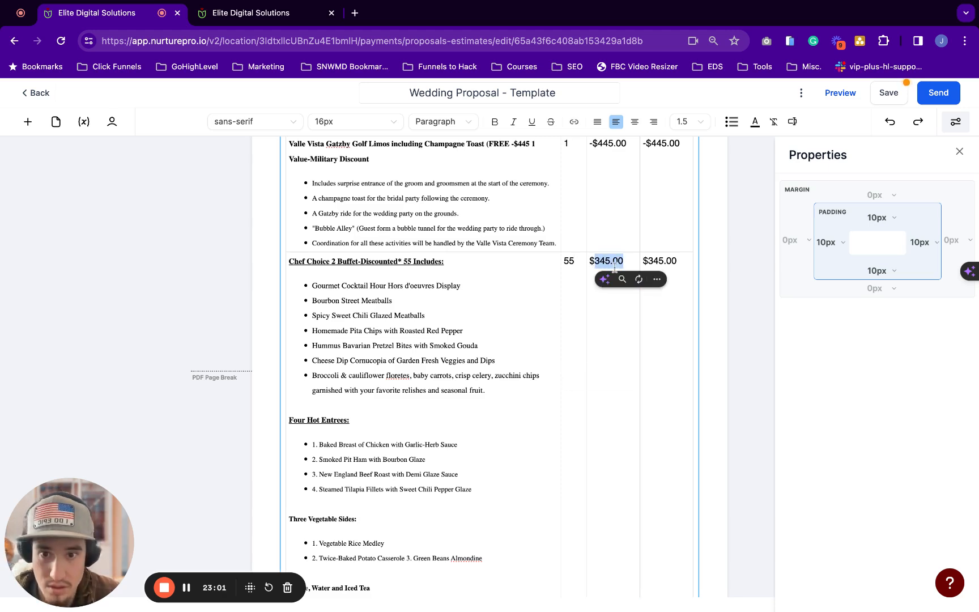
type("28.95")
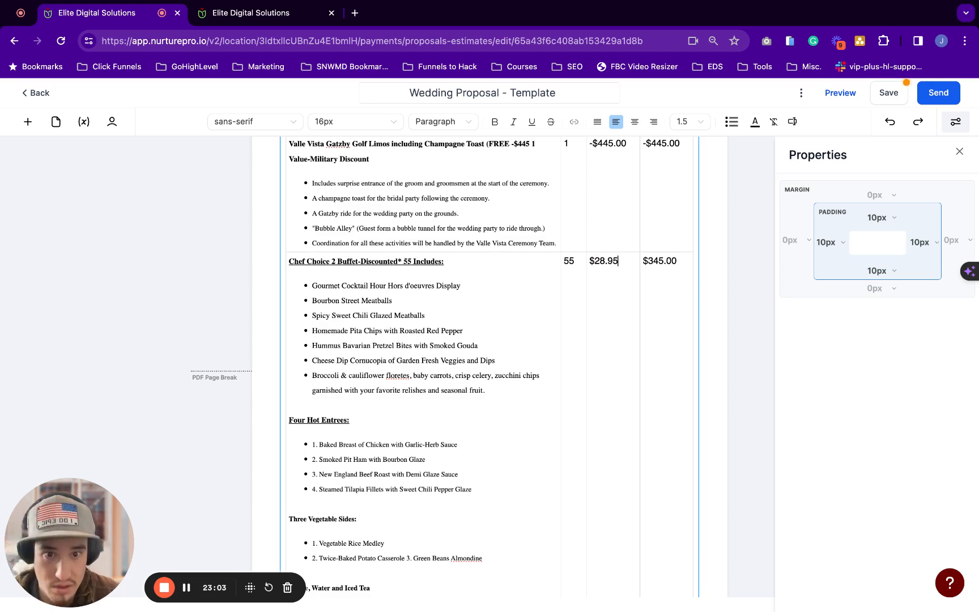
key("super+Tab")
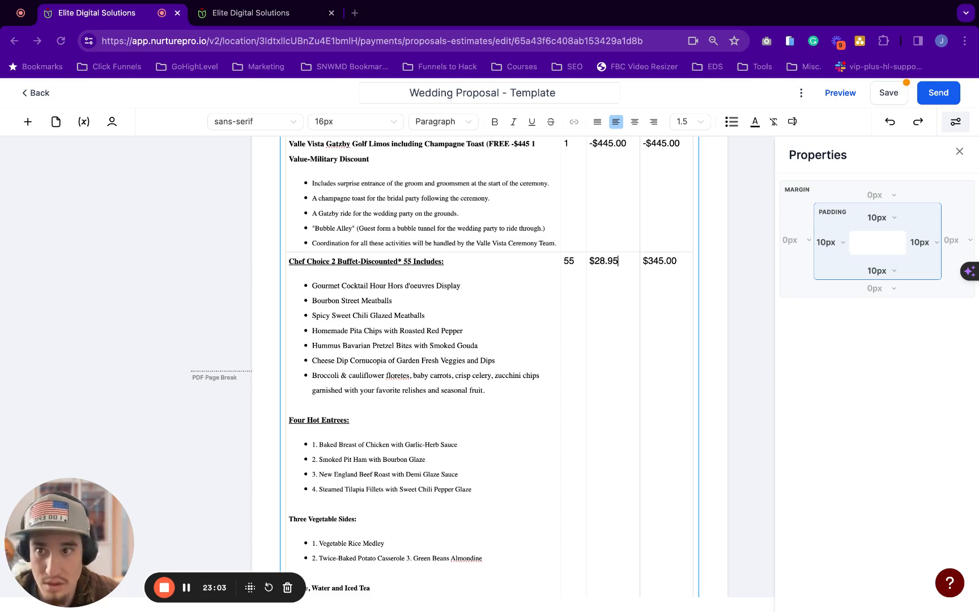
key("super+Tab")
left_click_drag(683, 261, 646, 260)
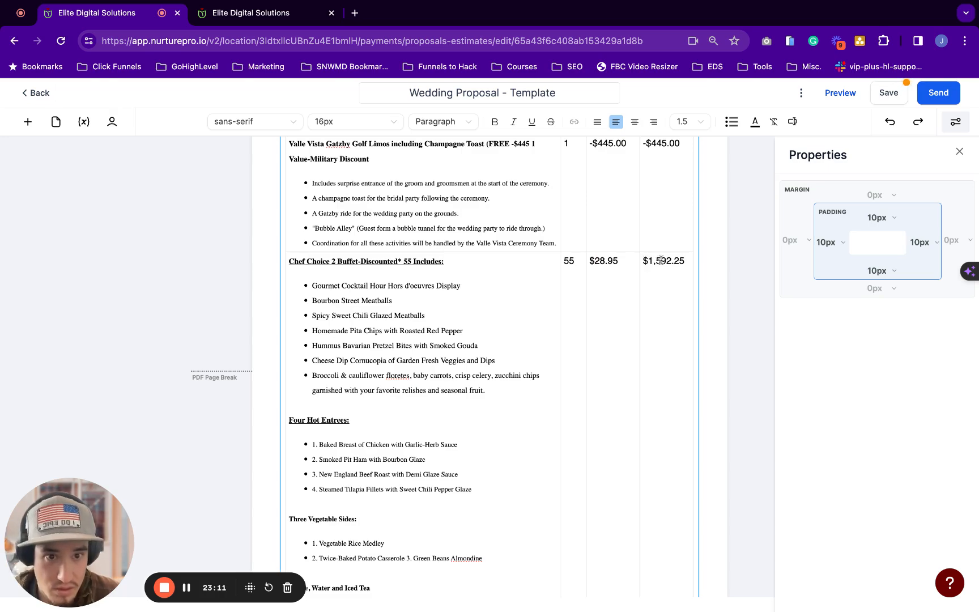
scroll(651, 319, "up", 1)
scroll(652, 319, "up", 3)
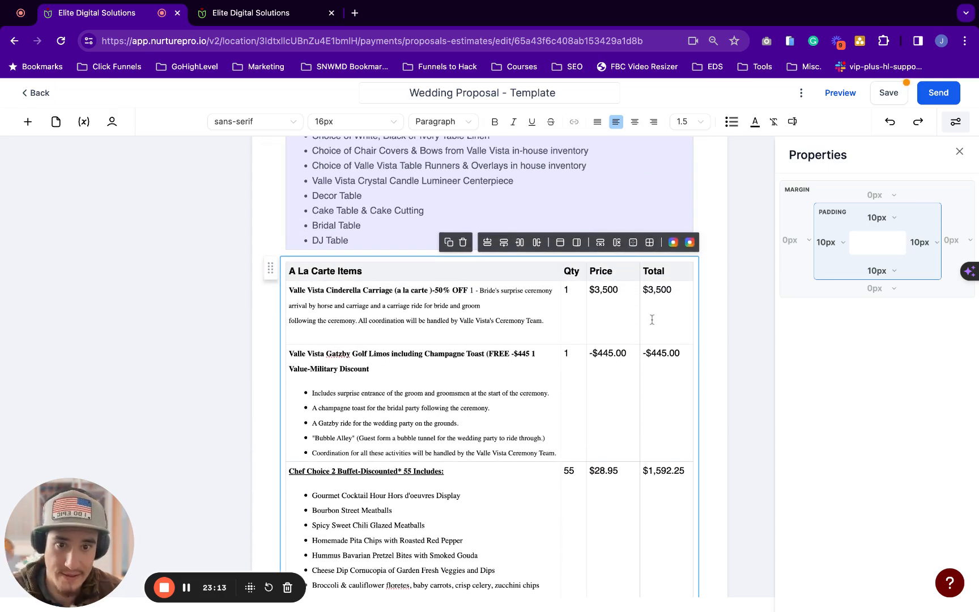
scroll(490, 369, "down", 2)
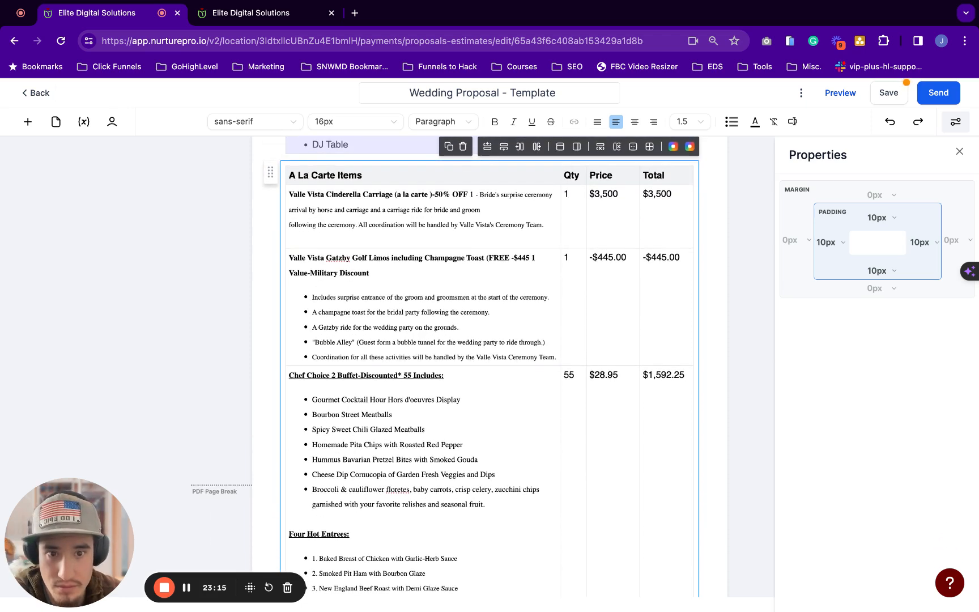
Overwrite the Cinderella Carriage price and total of 3,500 with 345.00 each
key("super+Tab")
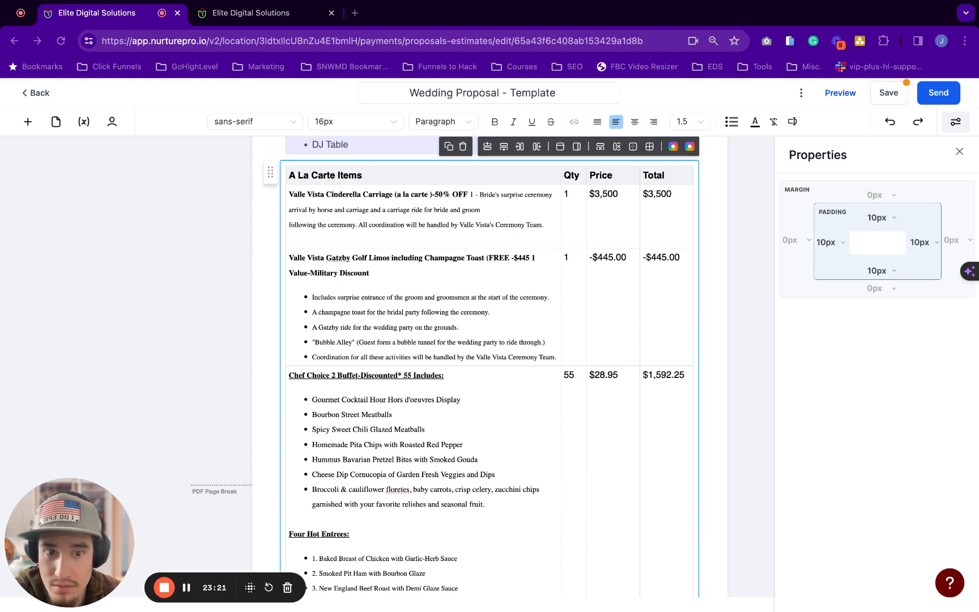
scroll(489, 368, "up", 1)
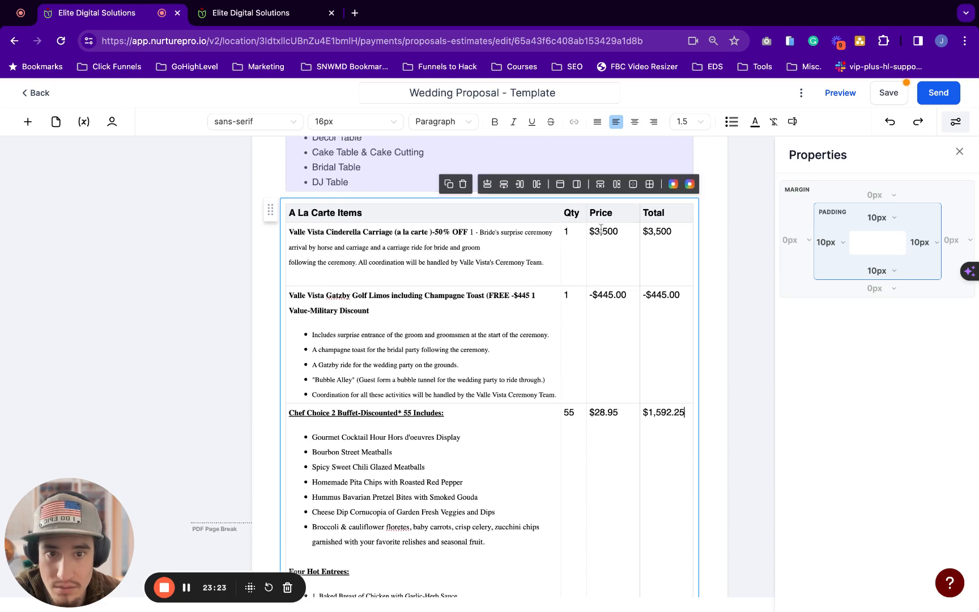
double_click(591, 231)
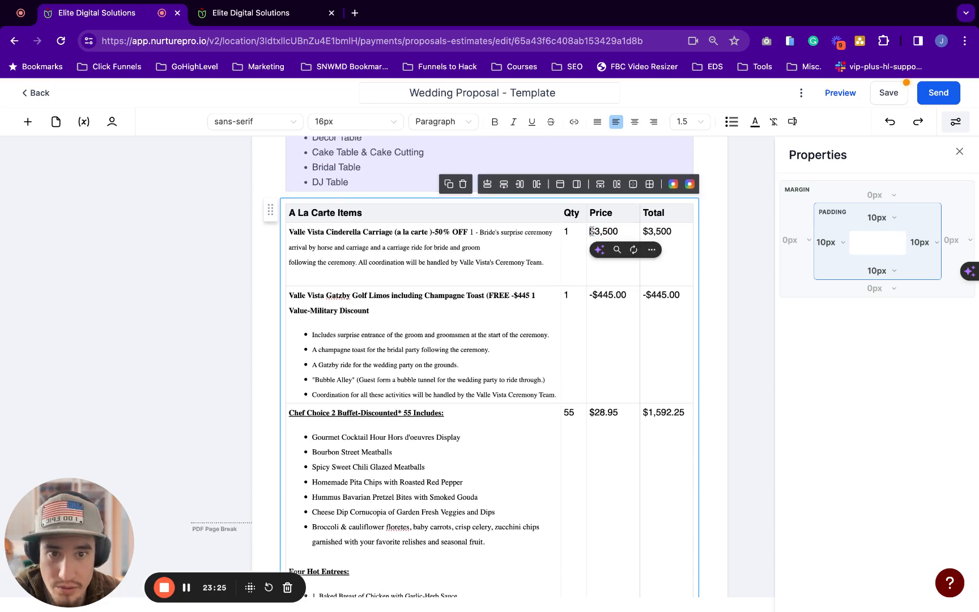
left_click_drag(594, 231, 629, 232)
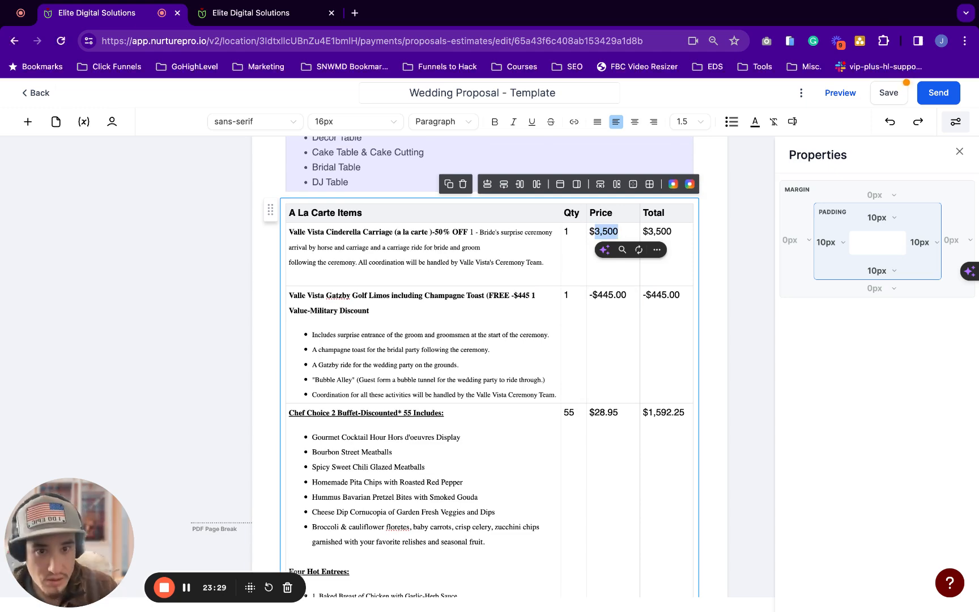
type("345.00")
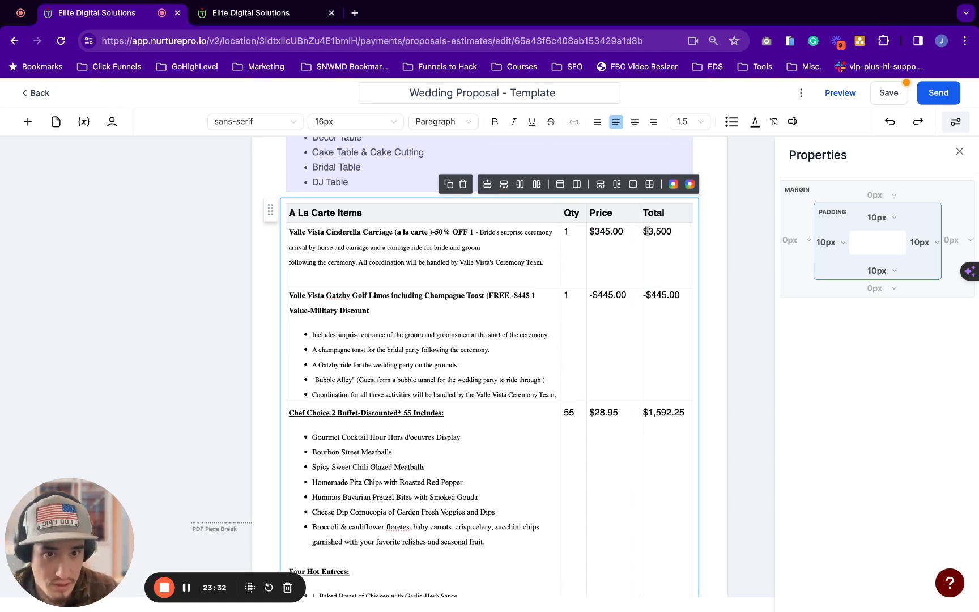
left_click_drag(648, 231, 680, 232)
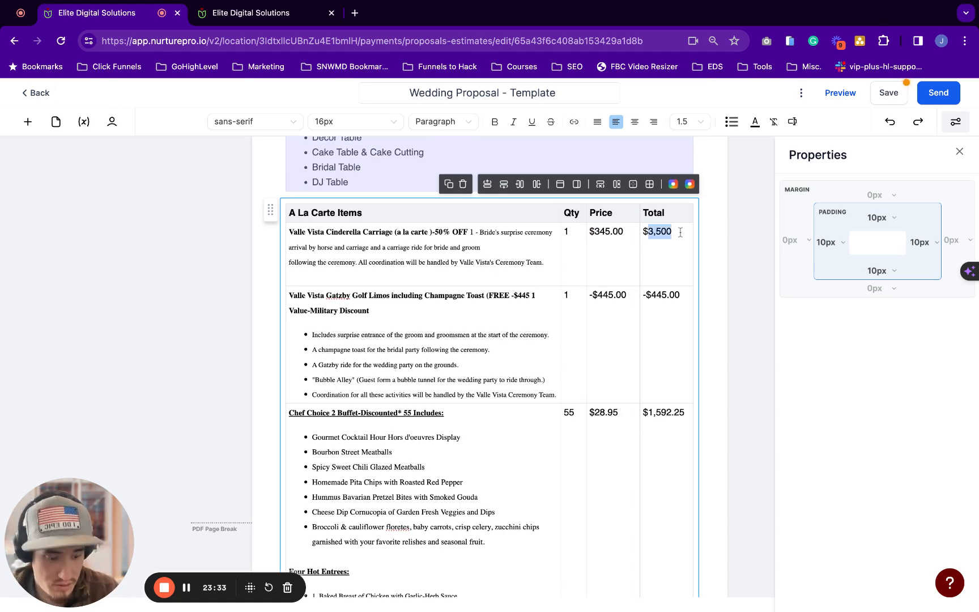
type("345.00")
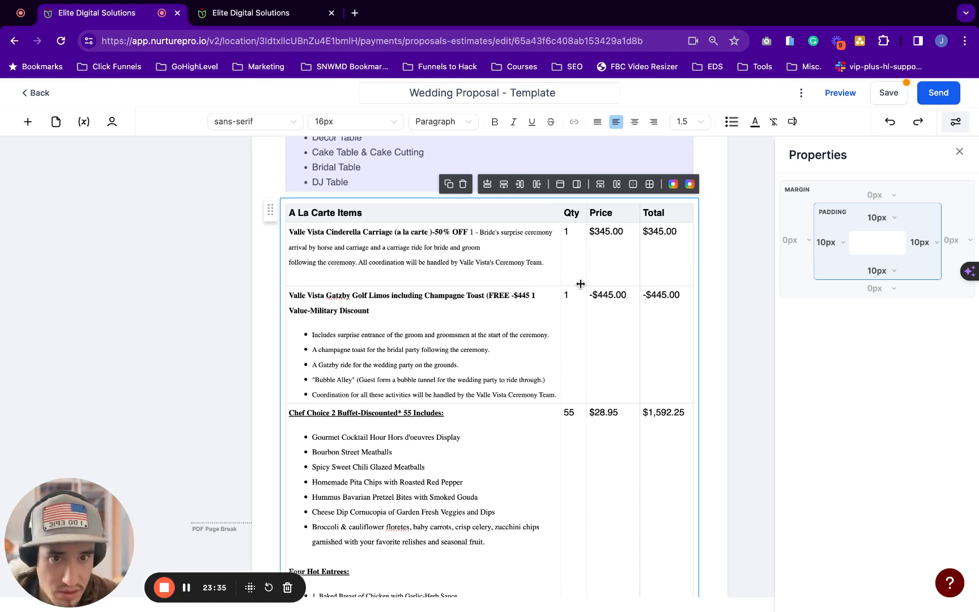
scroll(581, 283, "down", 2)
scroll(581, 283, "down", 5)
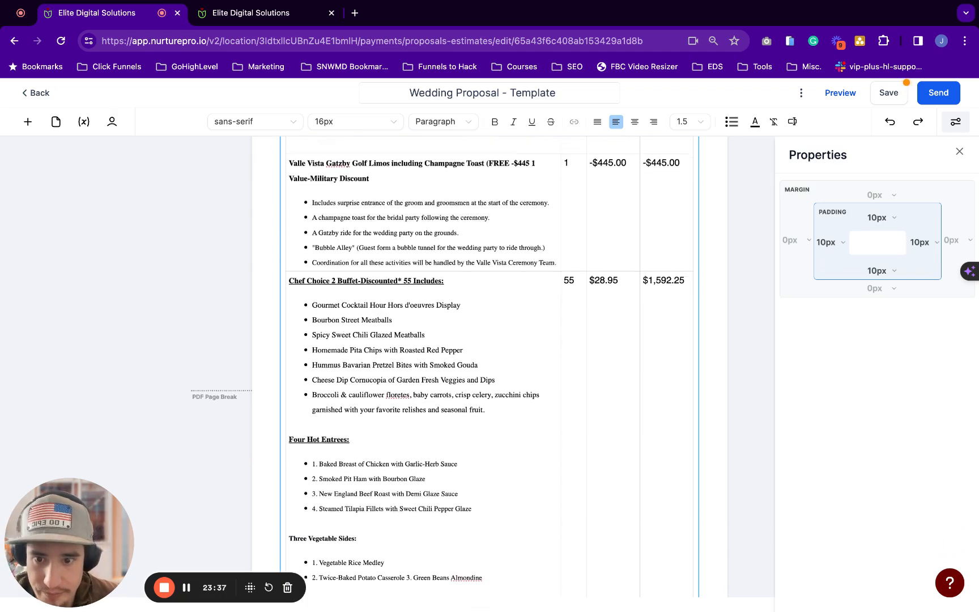
scroll(396, 339, "down", 1)
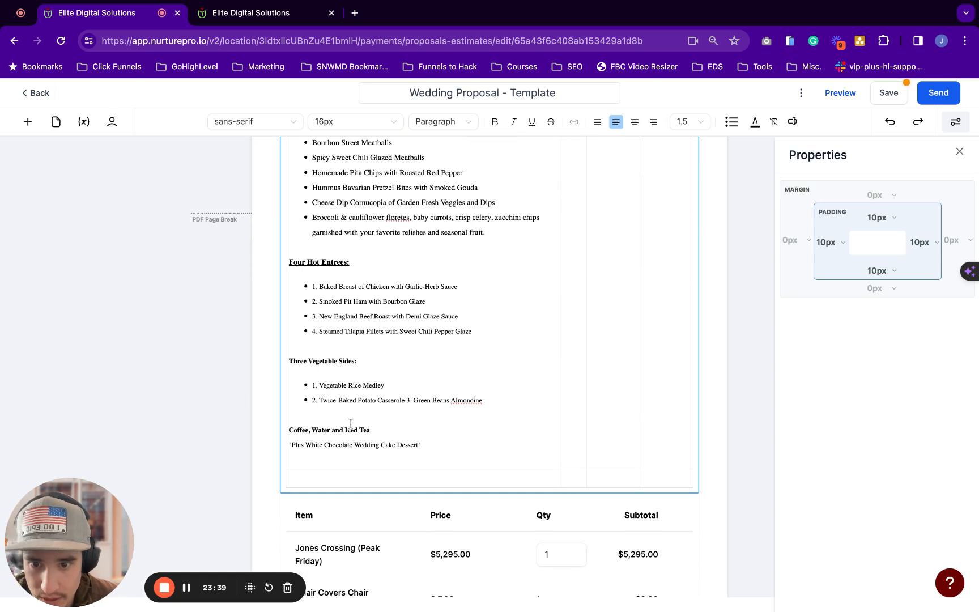
Paste 'Cash Bar (p)' into the empty bottom row and make it bold
left_click(294, 480)
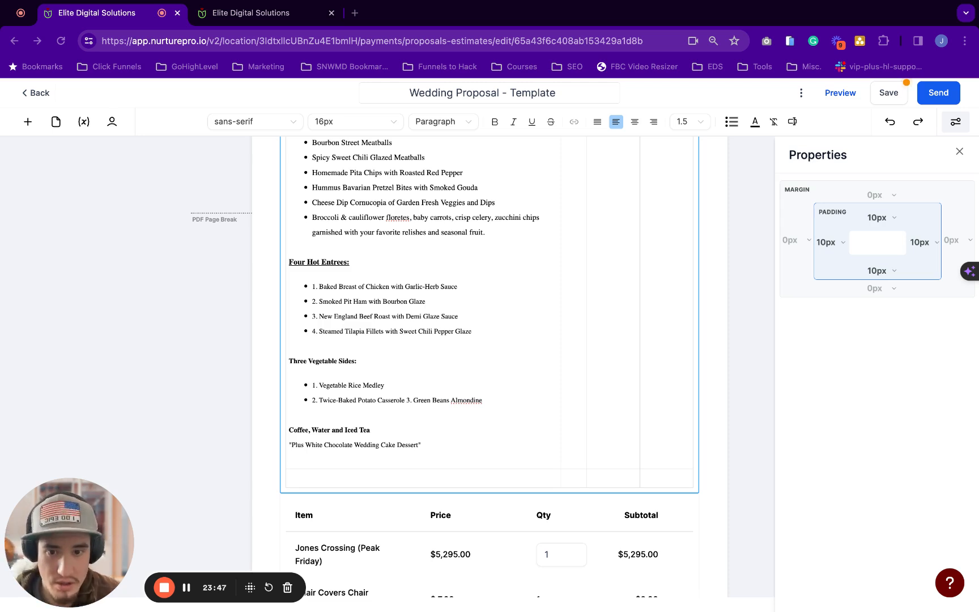
key("super+Tab")
type("Cash Bar (p)")
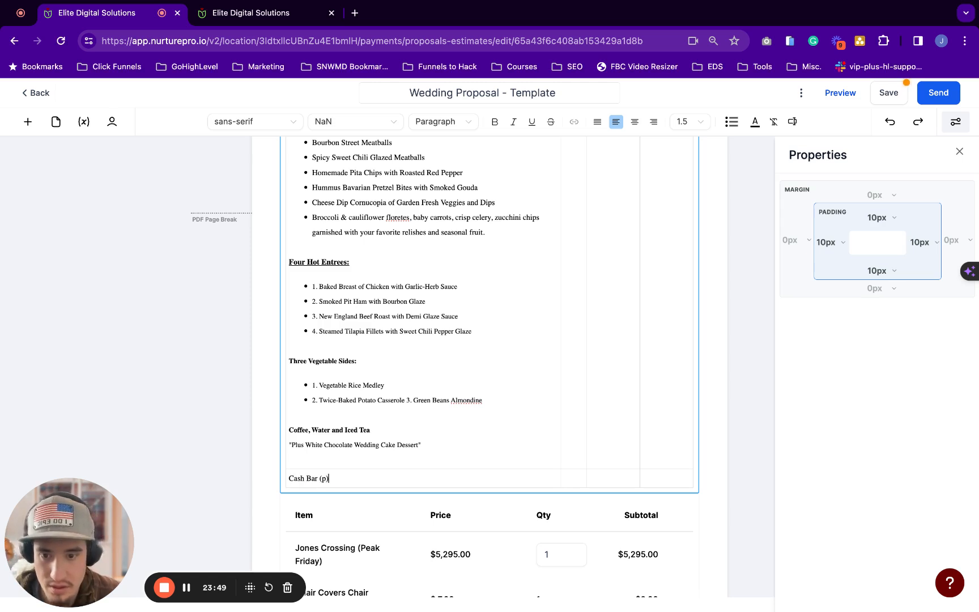
key("shift+Up")
key("ctrl+b")
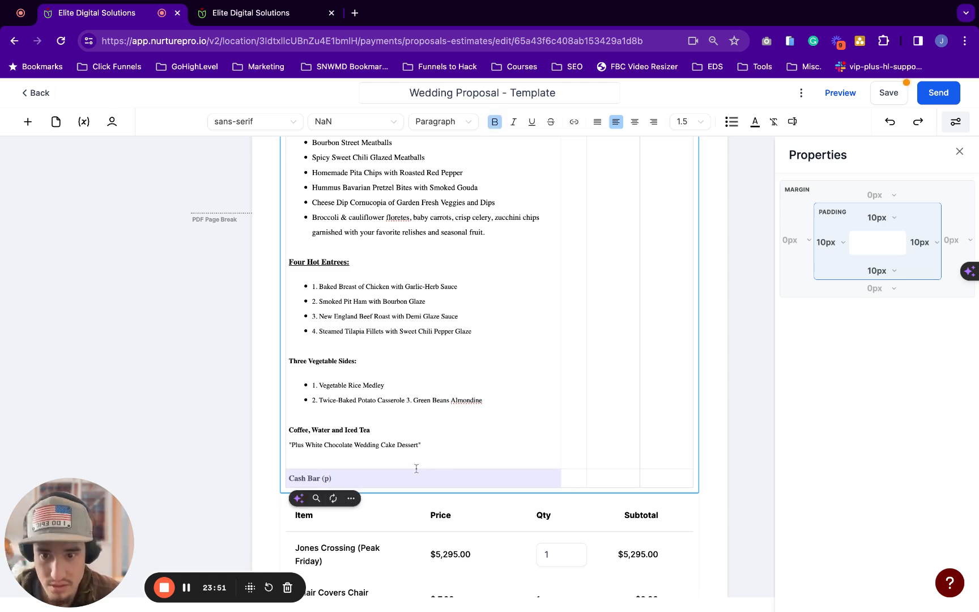
left_click(449, 456)
Paste the cash bar description in plain text below the label and delete the dashed line
key("super+Tab")
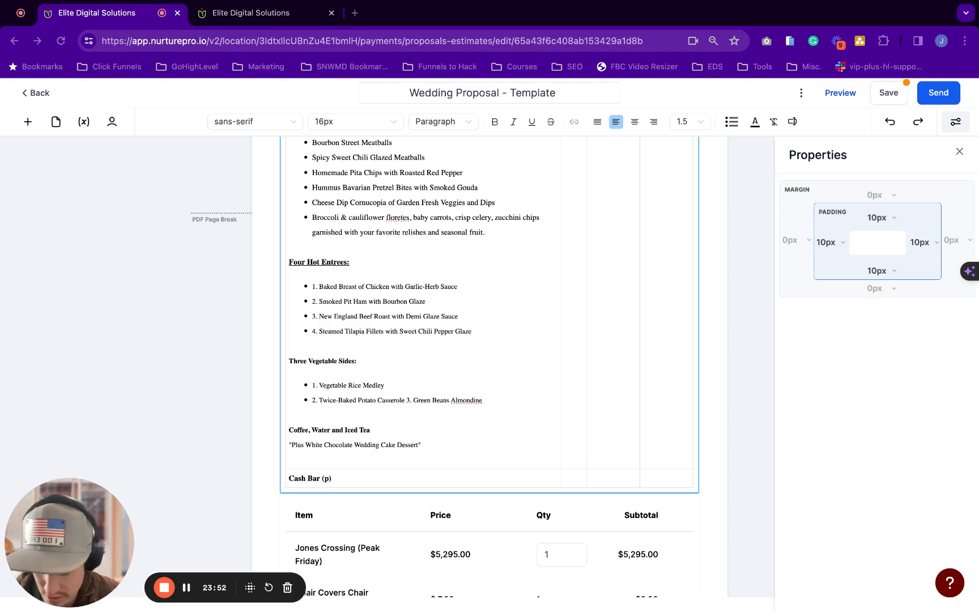
left_click(334, 479)
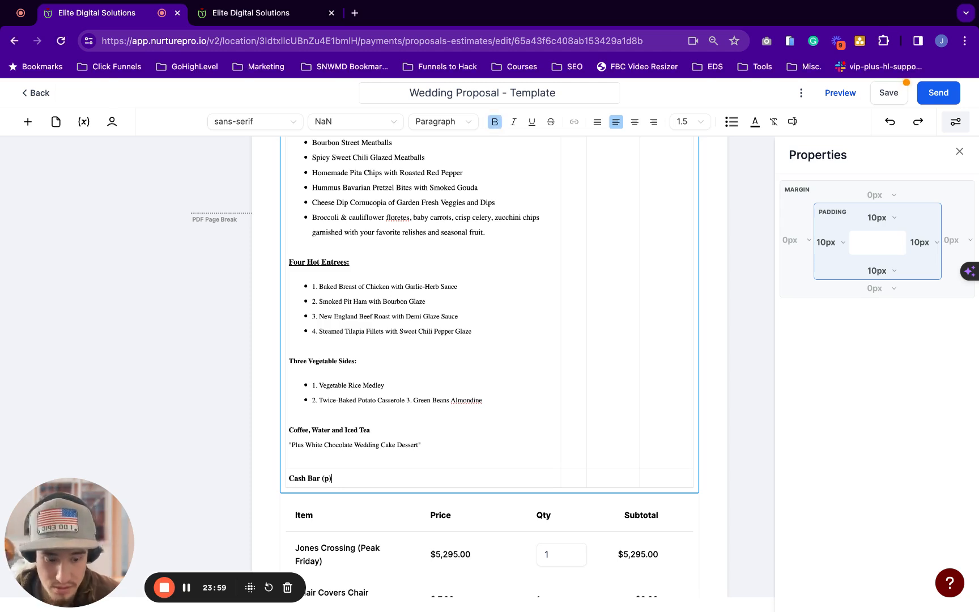
key("Return")
key("super+b")
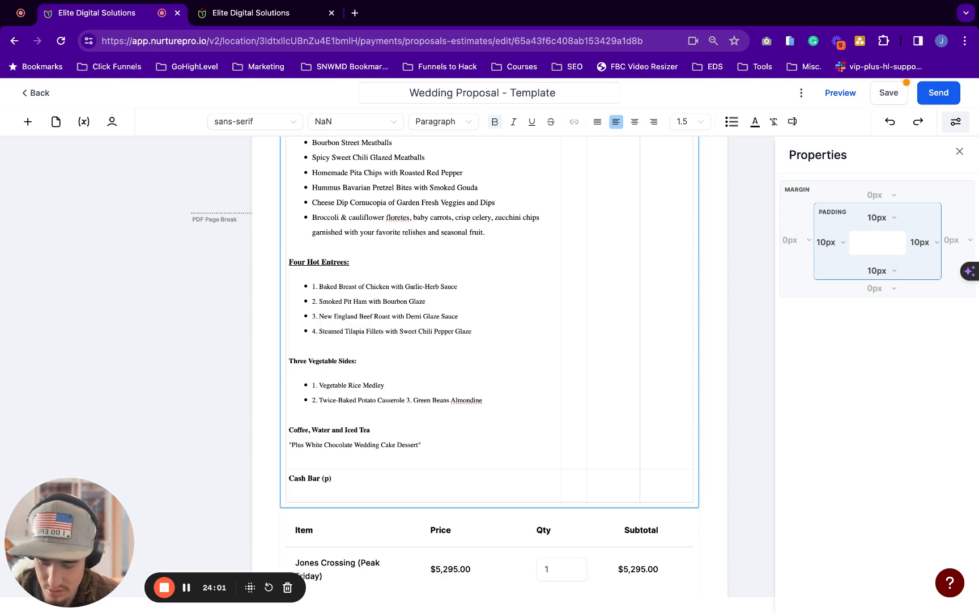
type("- - - Set-up fee and Bartender for 4 hours. Fully stocked bar includes Top Shelf, Call Brand and House Brand Liquors Multiple beer and wine selections.")
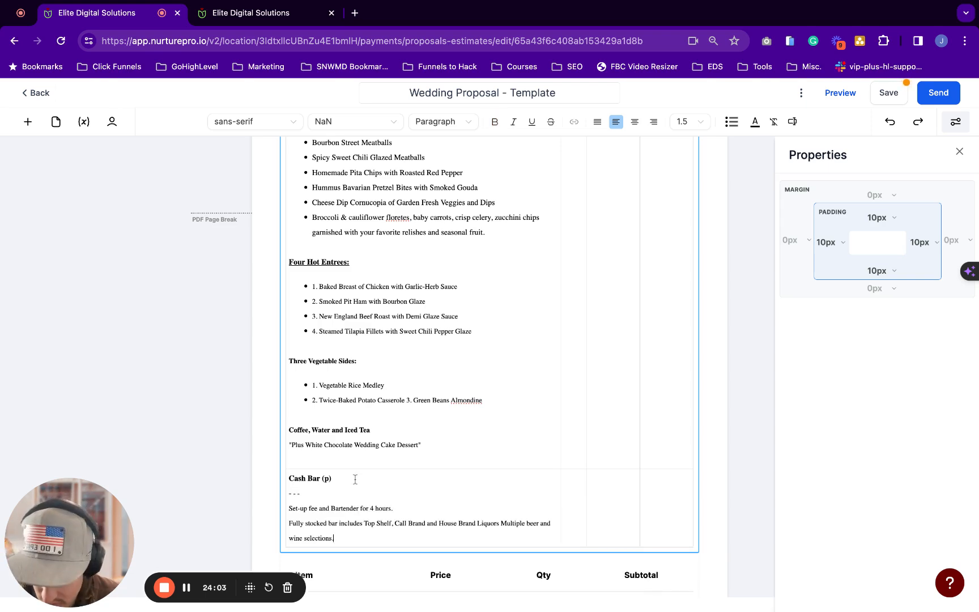
triple_click(311, 491)
key("BackSpace")
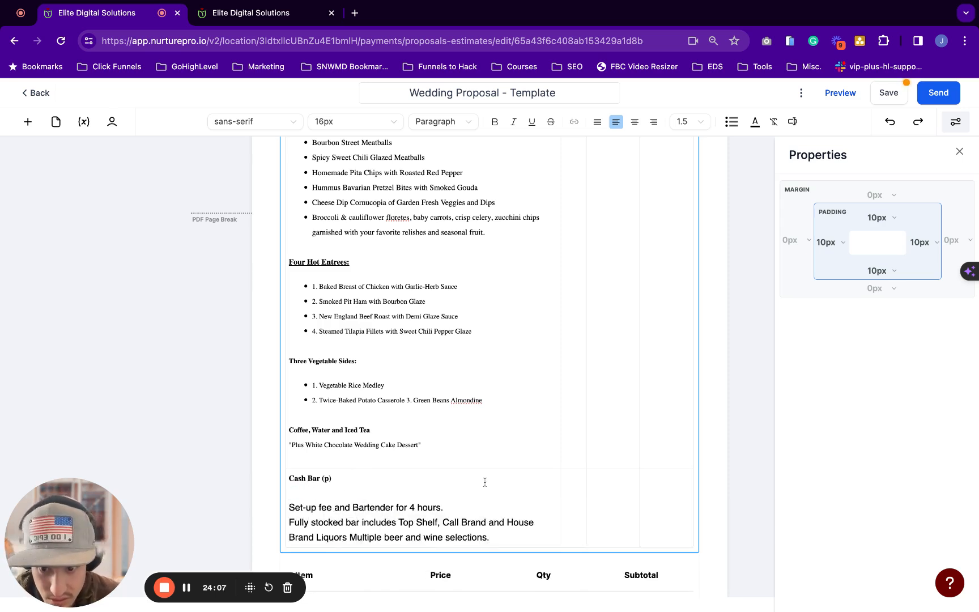
Bullet the set-up fee, bartender and bar lines, giving House Brand Liquors its own bullet
left_click_drag(502, 543, 290, 508)
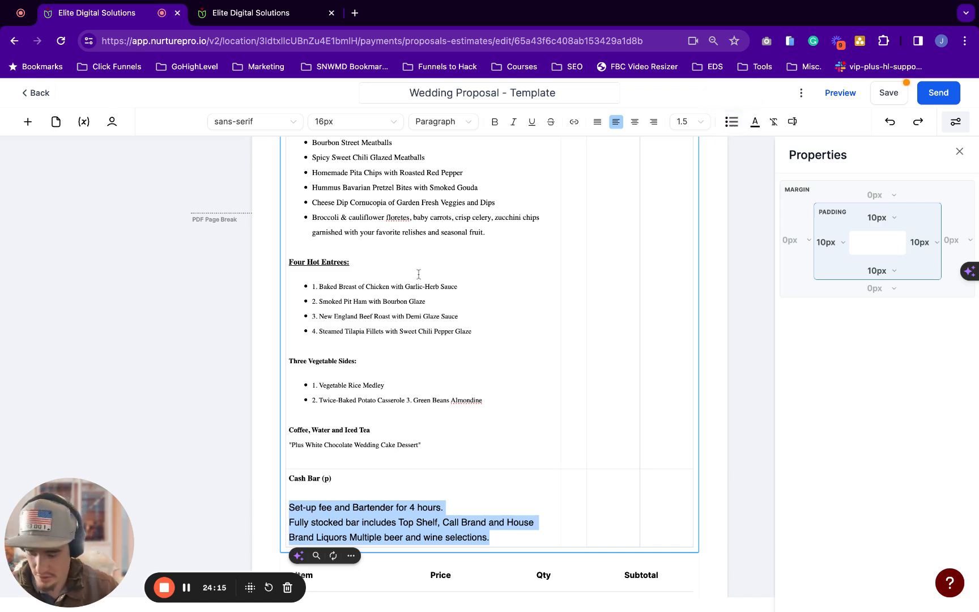
key("super+shift+8")
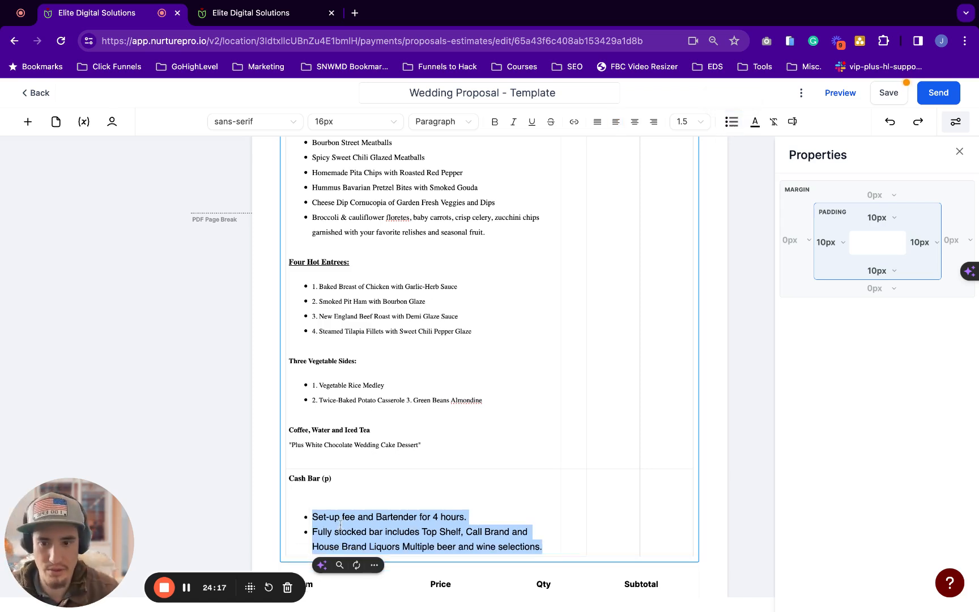
left_click(384, 498)
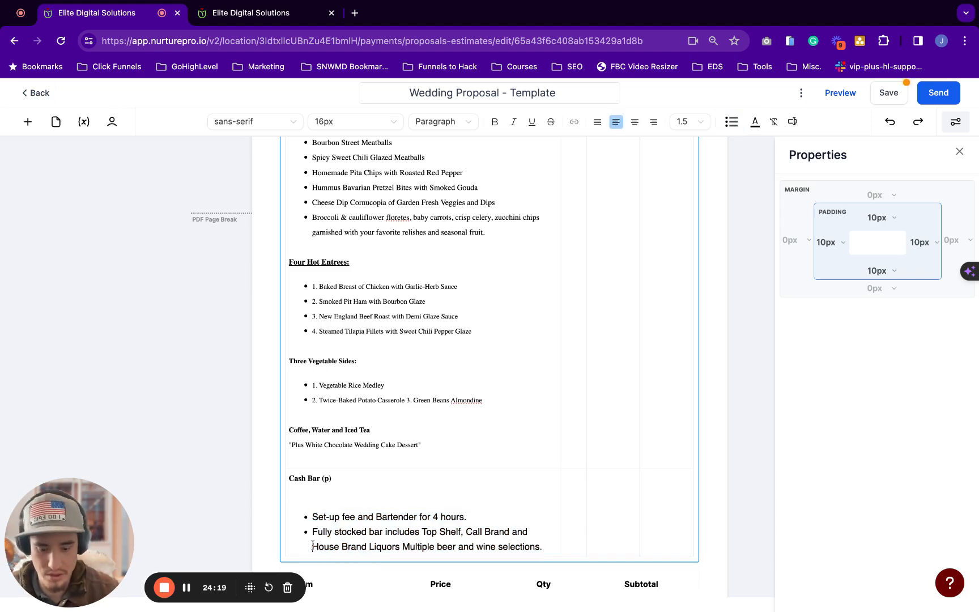
left_click(313, 546)
key("BackSpace")
key("Return")
left_click(311, 516)
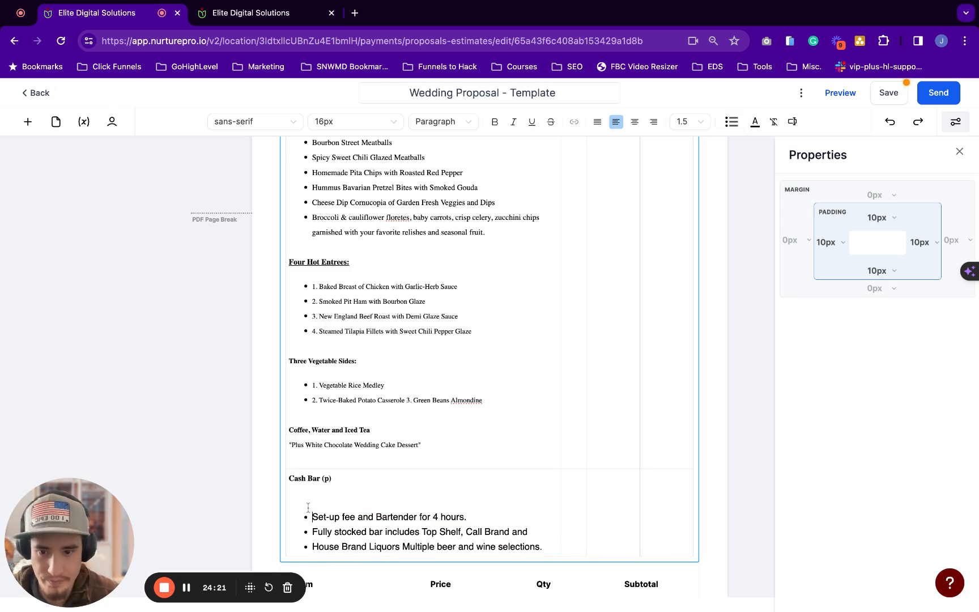
left_click(313, 490)
key("BackSpace")
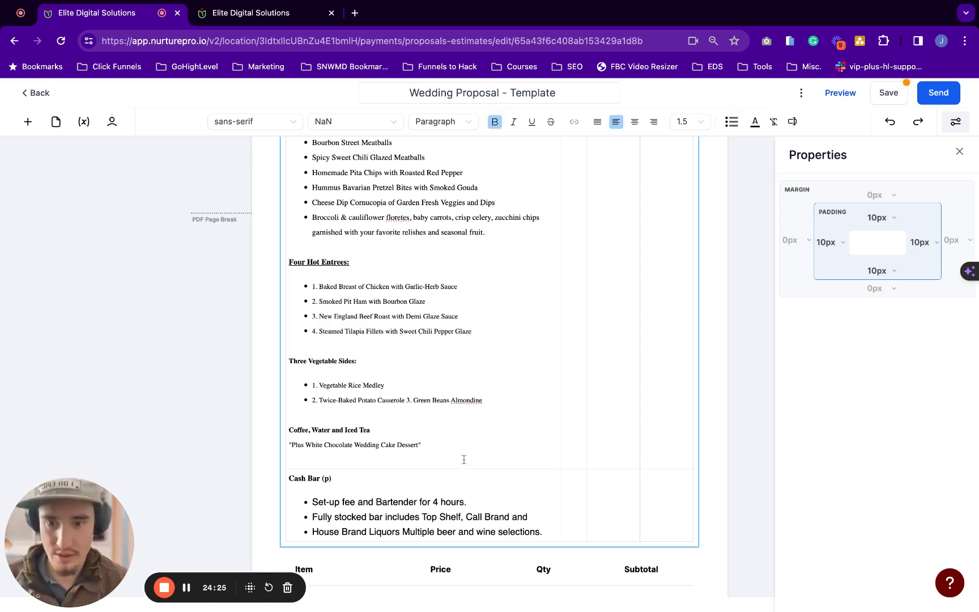
scroll(487, 457, "down", 1)
Enter quantity 1 and price $355.00 in the Cash Bar row, fixing the stray 8 typo
left_click(575, 456)
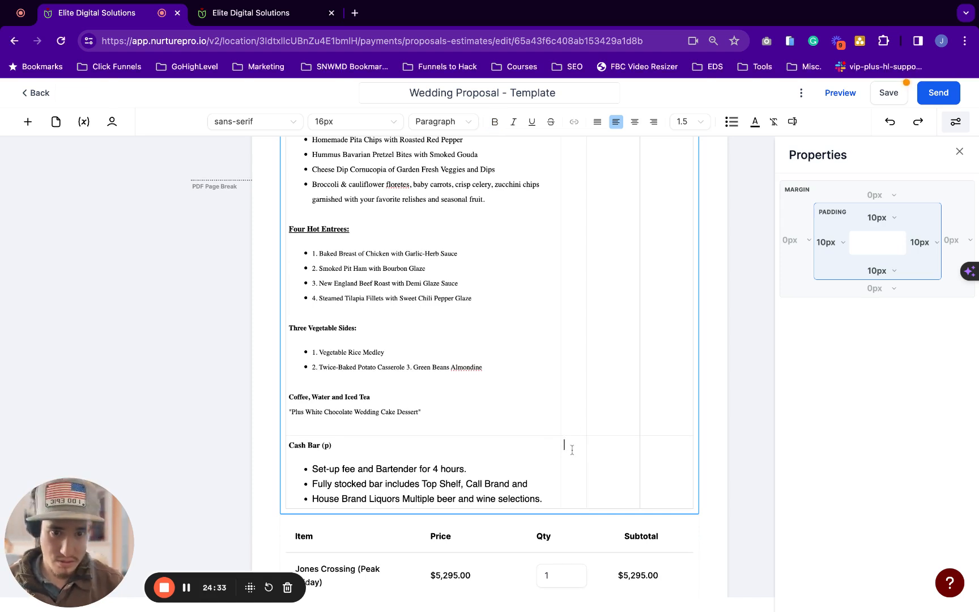
type("1")
left_click(602, 451)
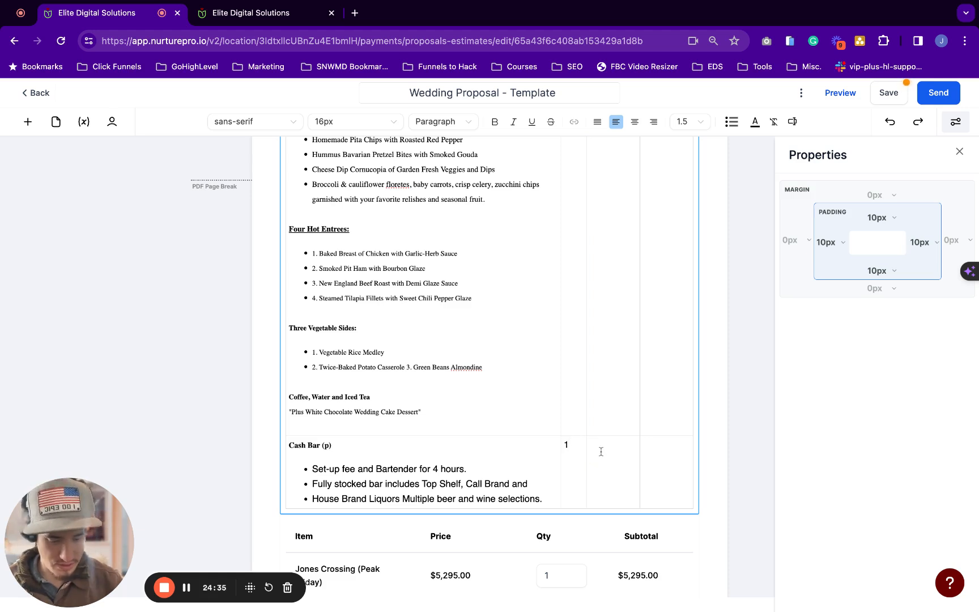
type("$3585.00")
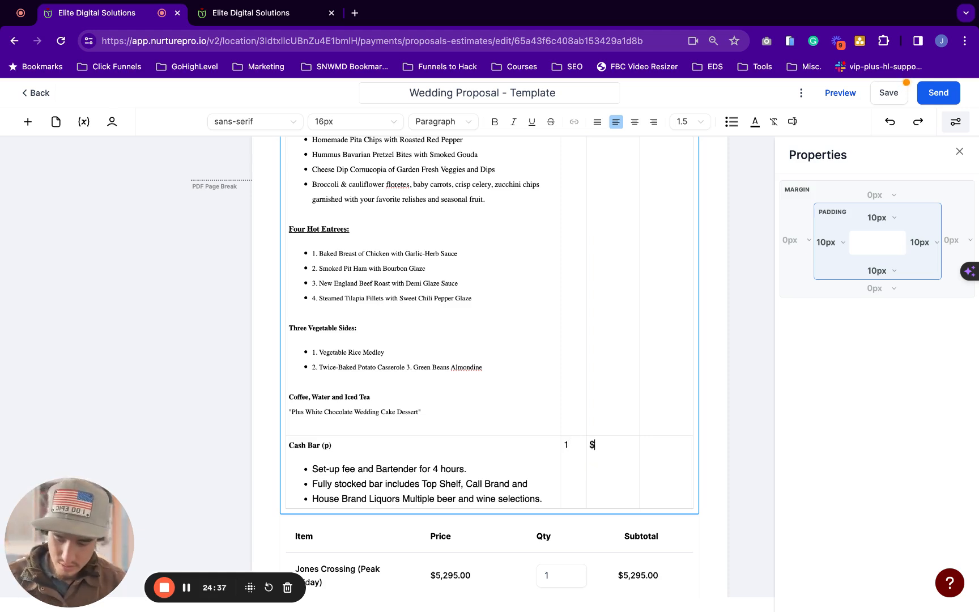
left_click(612, 448)
key("BackSpace")
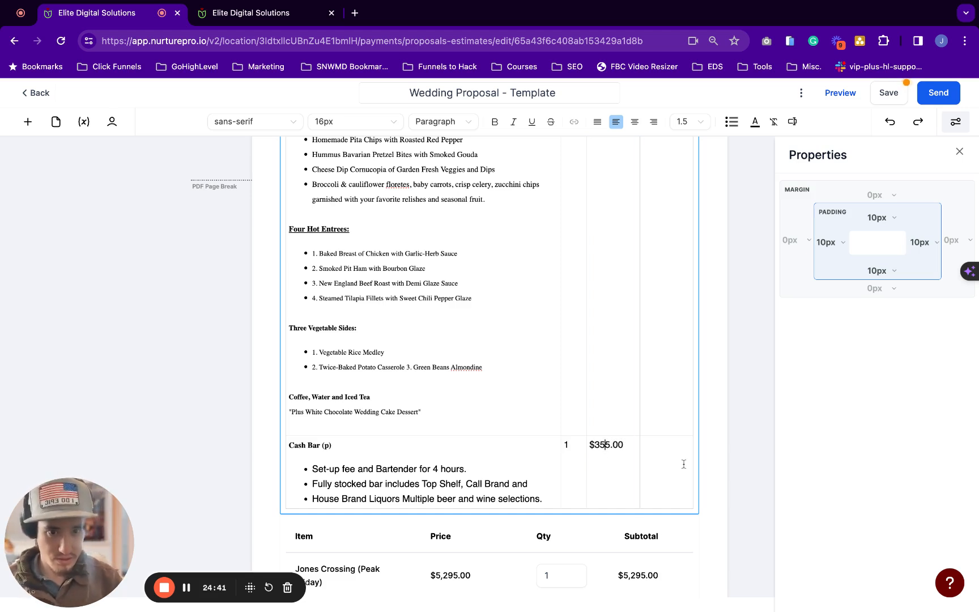
Paste the $355.00 price into the Cash Bar total cell
double_click(624, 448)
left_click_drag(624, 447, 588, 446)
key("super+c")
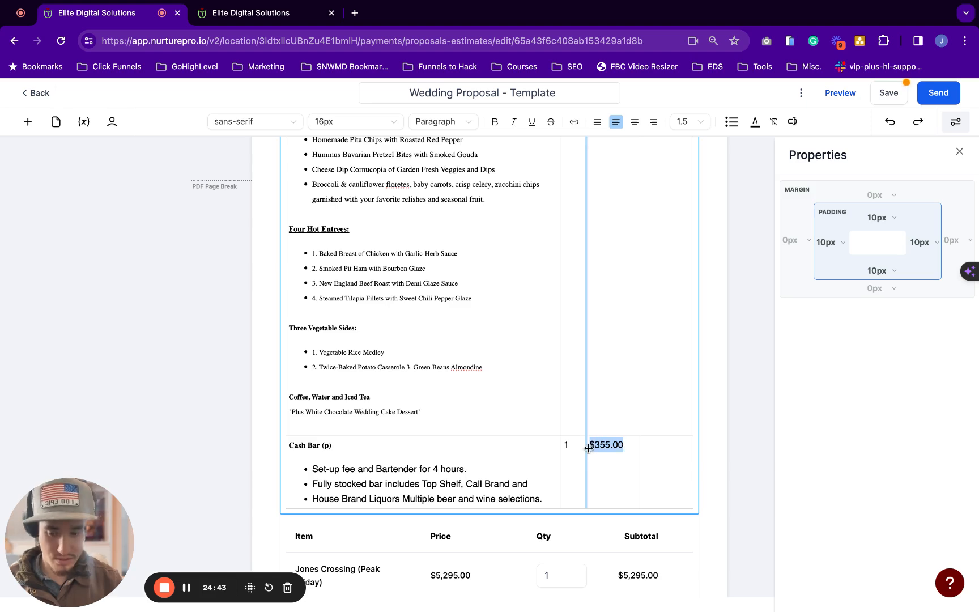
left_click(653, 448)
key("super+v")
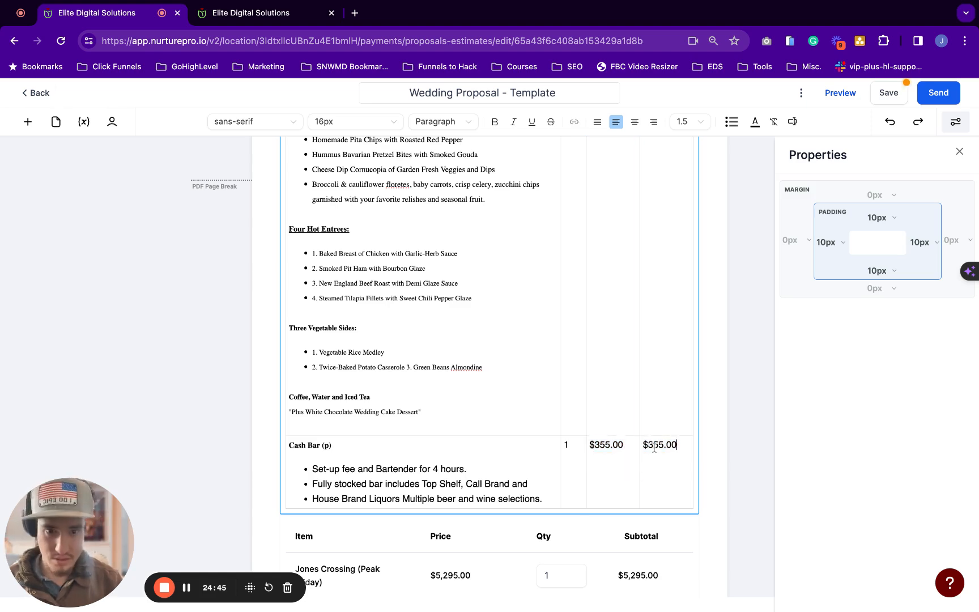
scroll(526, 387, "up", 1)
scroll(527, 387, "down", 1)
scroll(527, 386, "up", 2)
scroll(527, 387, "up", 6)
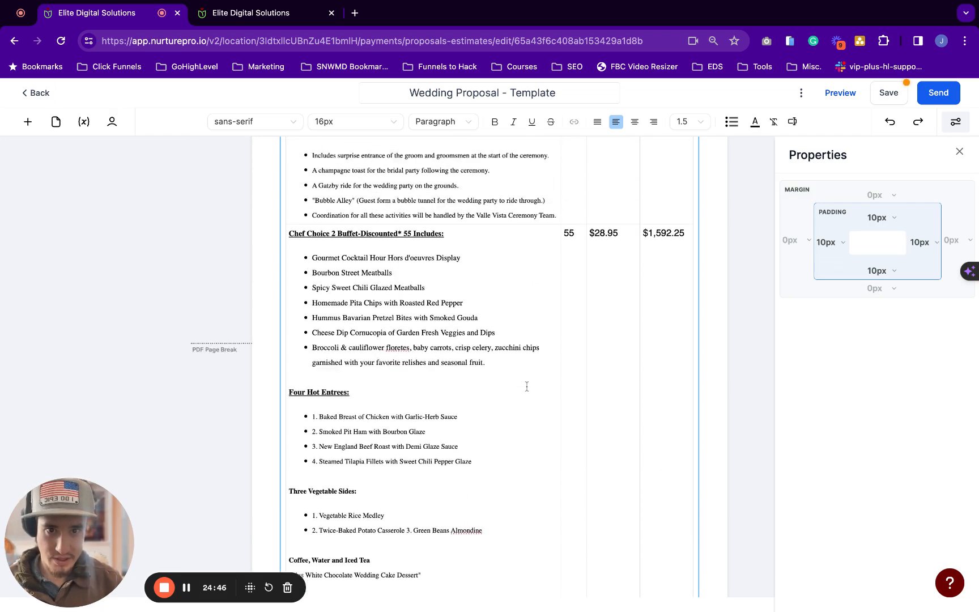
scroll(490, 368, "down", 8)
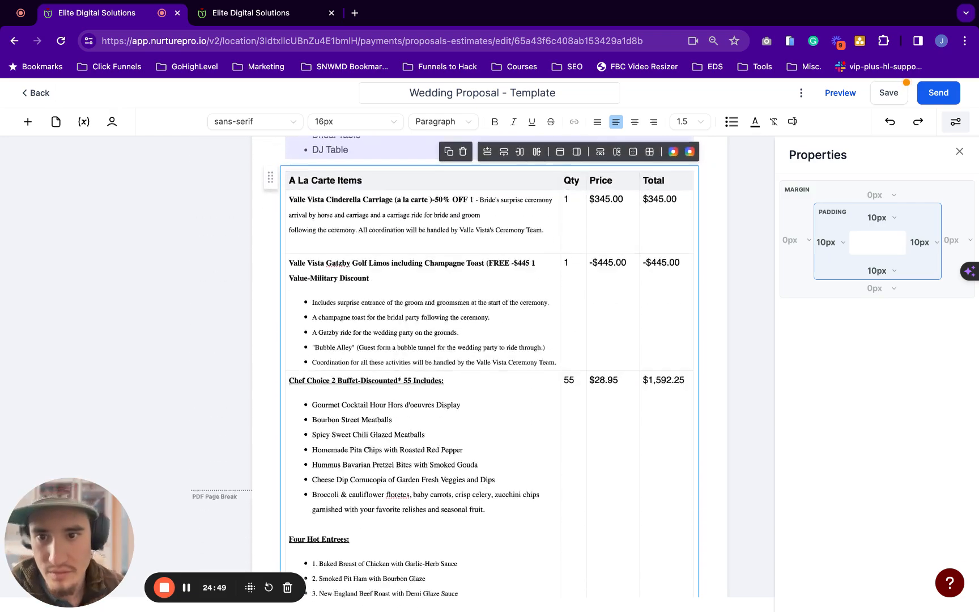
Scroll through the proposal, opening and cancelling a new line item form
scroll(489, 369, "down", 1)
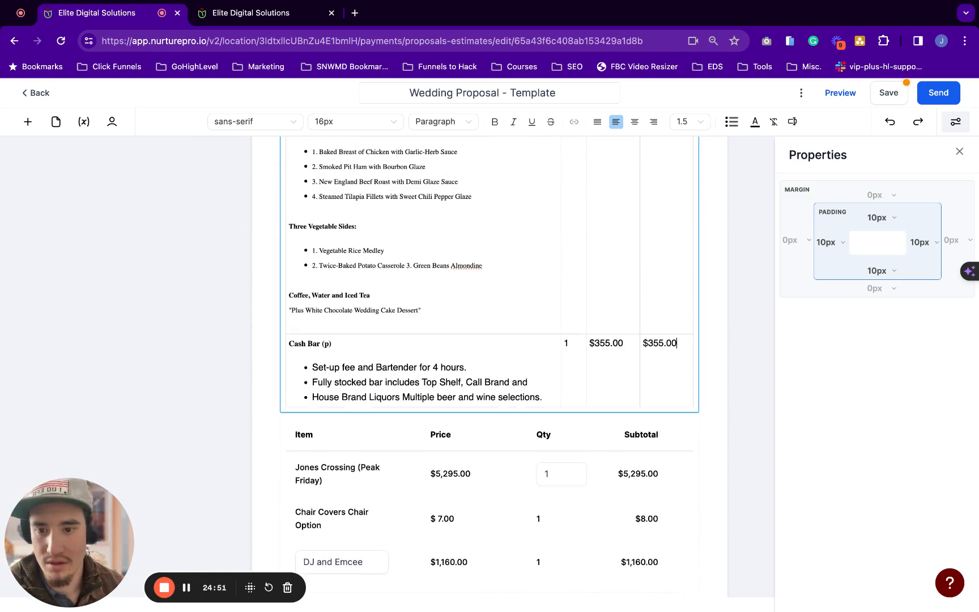
key("super+Tab")
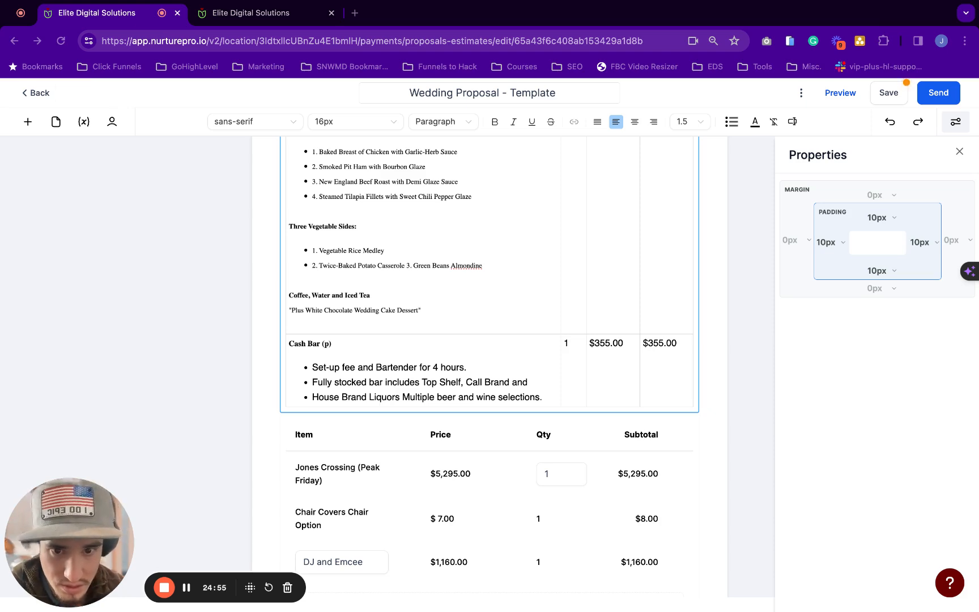
scroll(398, 390, "down", 3)
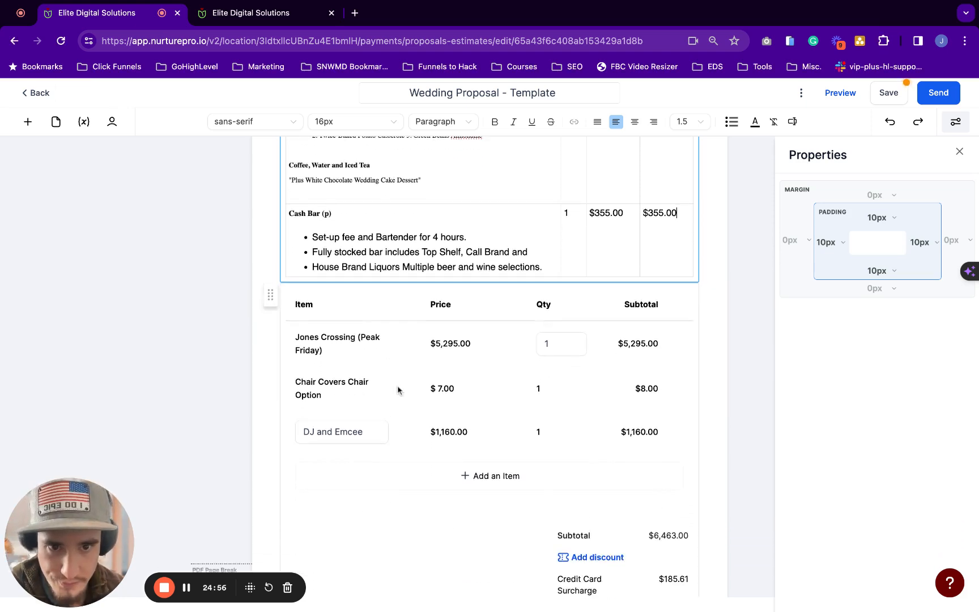
scroll(398, 389, "up", 15)
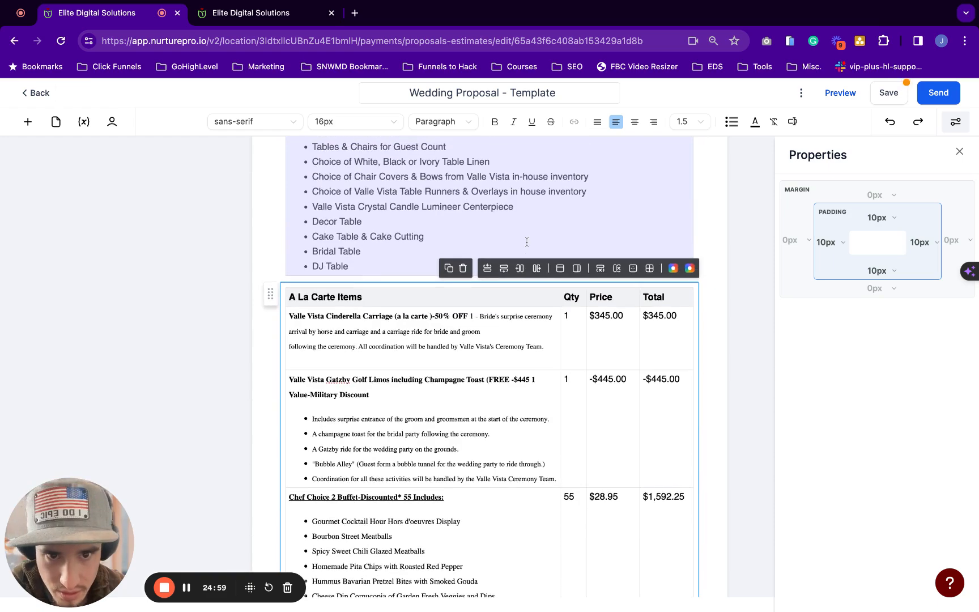
scroll(357, 387, "down", 2)
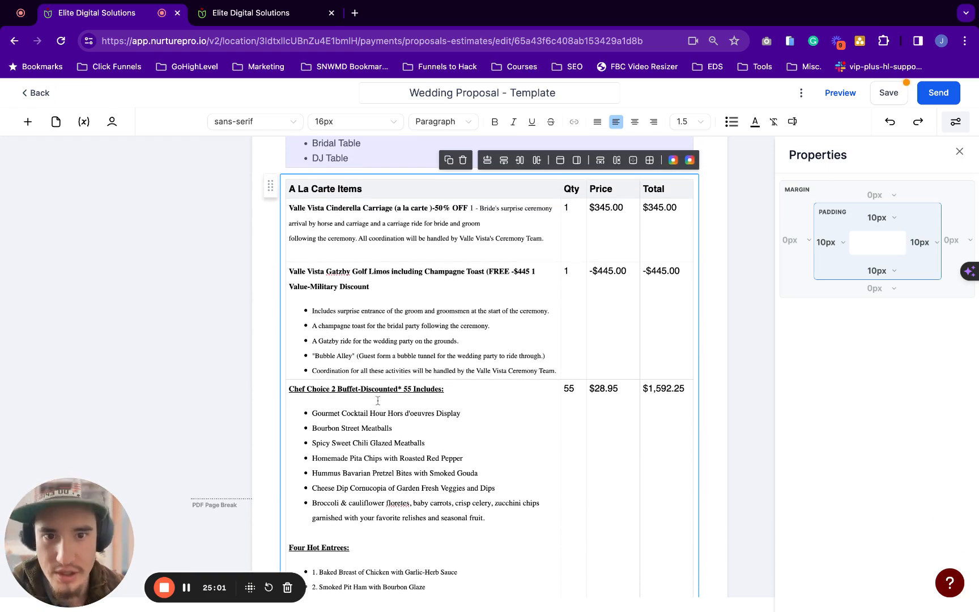
scroll(378, 401, "down", 9)
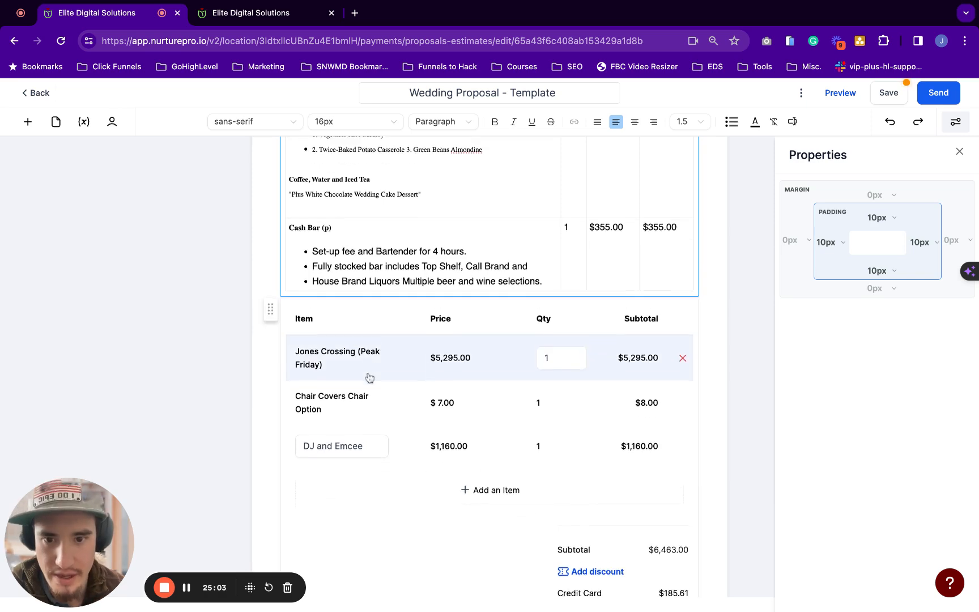
scroll(397, 352, "down", 1)
left_click(474, 471)
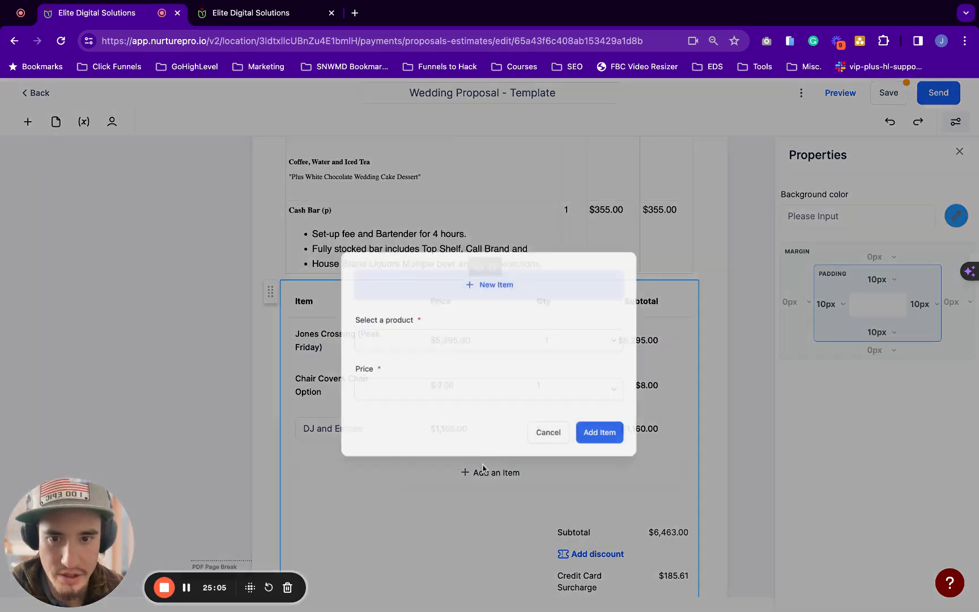
left_click(547, 437)
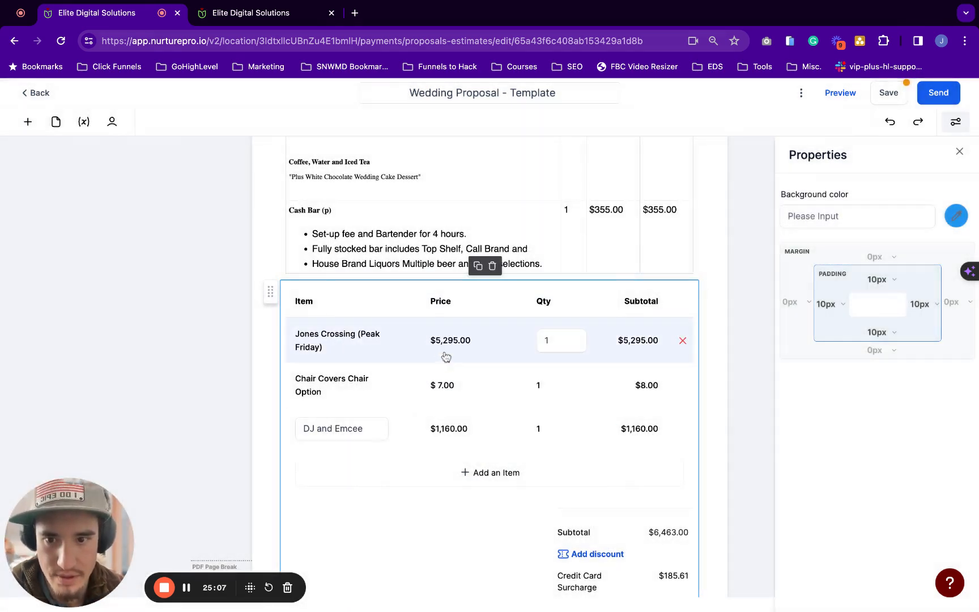
scroll(510, 469, "down", 2)
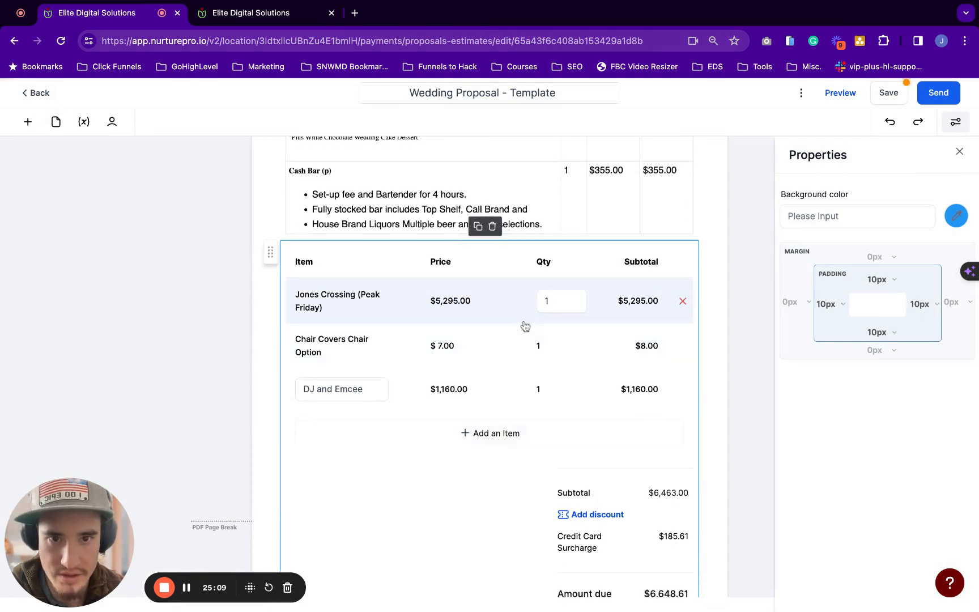
scroll(525, 326, "up", 15)
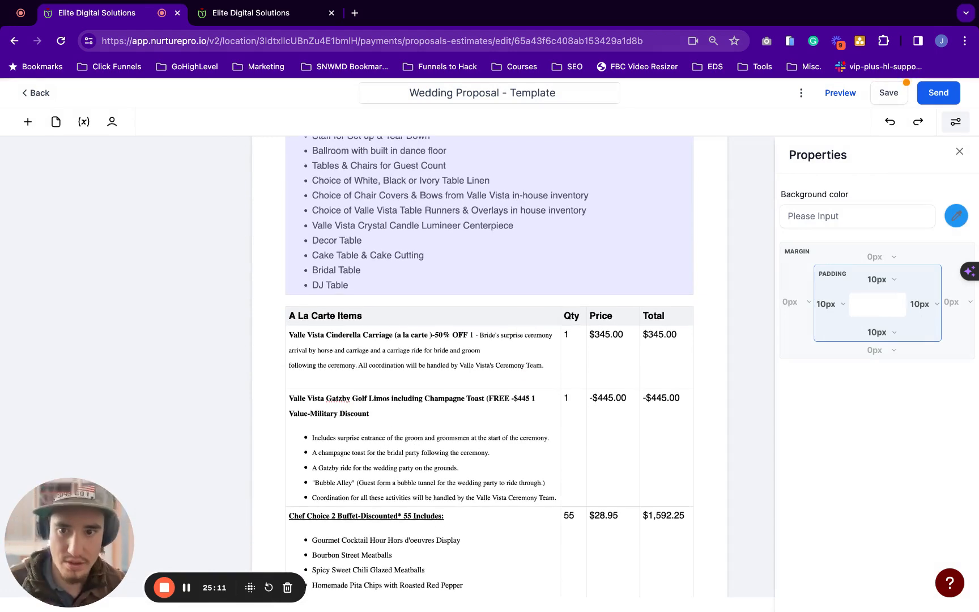
scroll(526, 326, "up", 6)
Review the Comments block, Wedding Package table and heading to locate the A La Carte table
left_click(612, 224)
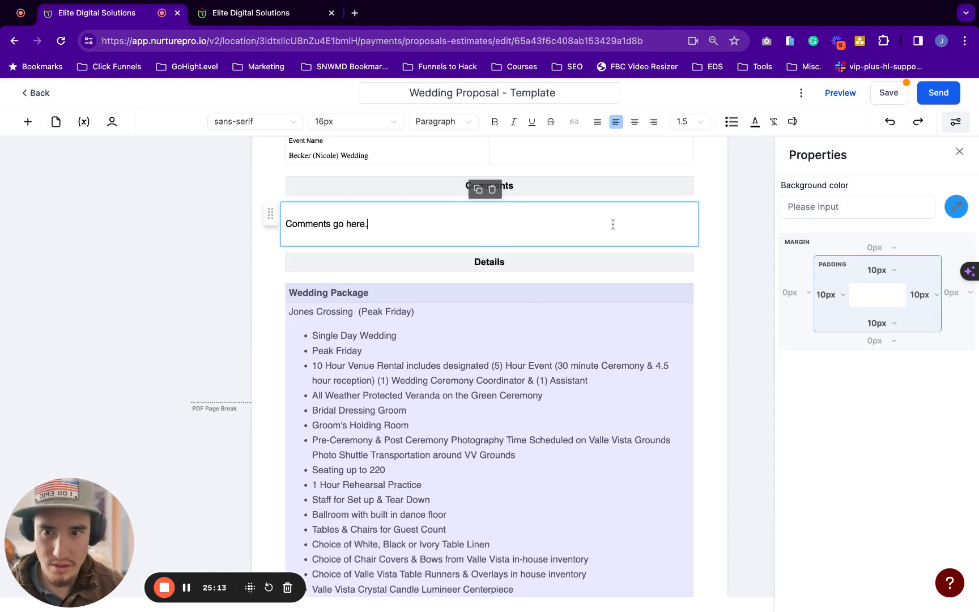
left_click(572, 304)
scroll(567, 238, "down", 1)
scroll(548, 227, "down", 2)
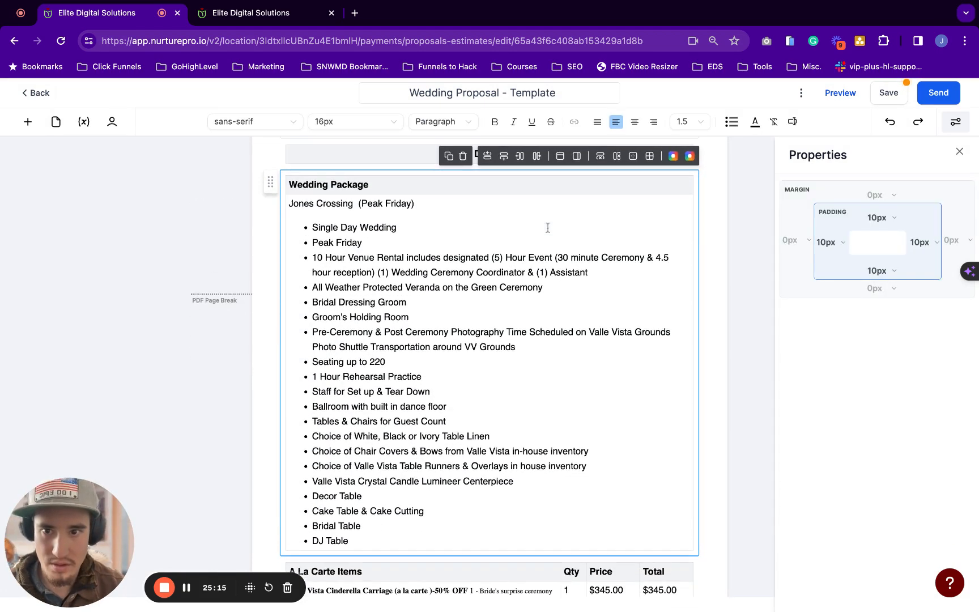
left_click(549, 183)
scroll(549, 183, "down", 5)
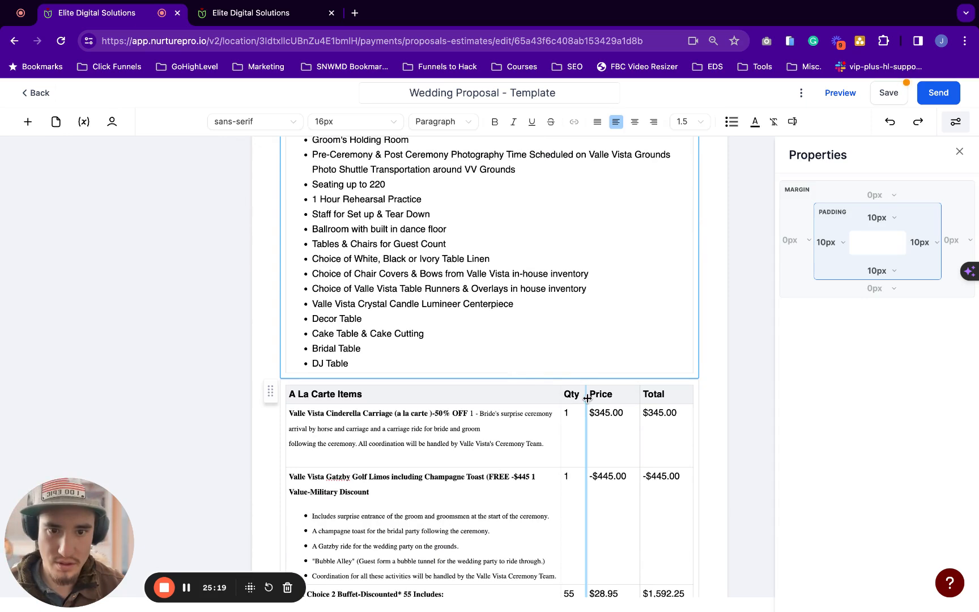
scroll(587, 398, "up", 2)
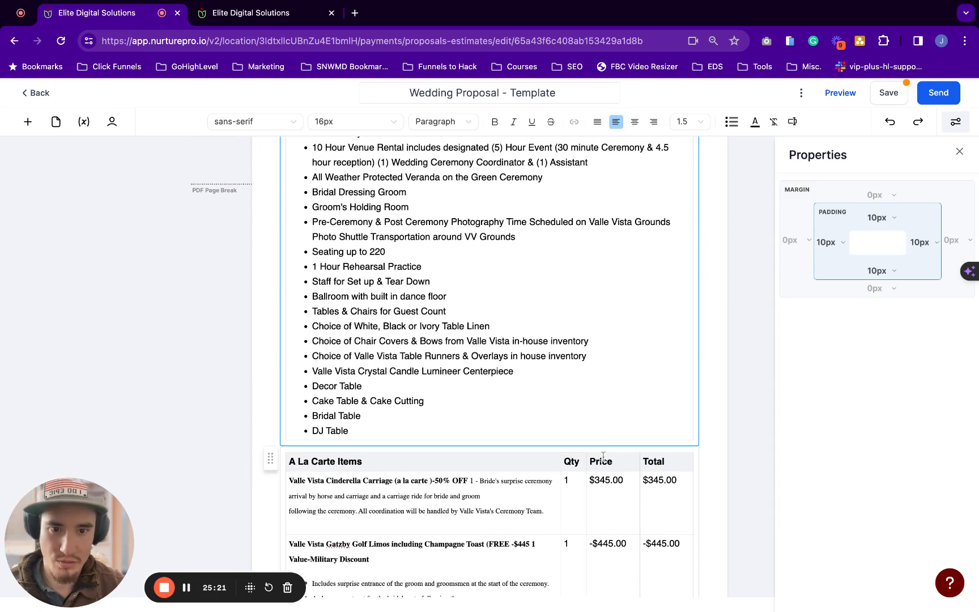
scroll(580, 462, "down", 4)
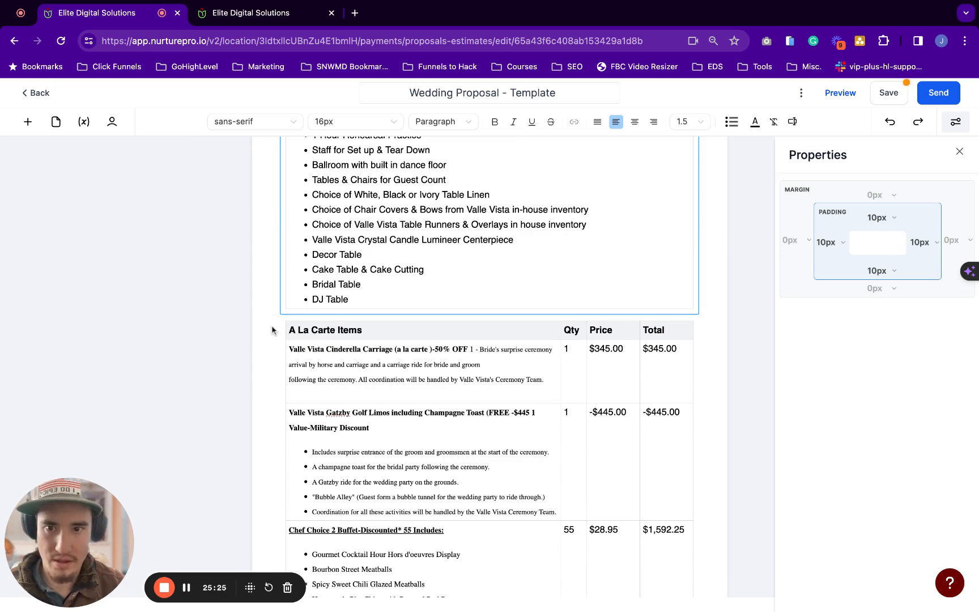
scroll(278, 329, "up", 13)
scroll(272, 330, "down", 8)
scroll(272, 331, "down", 9)
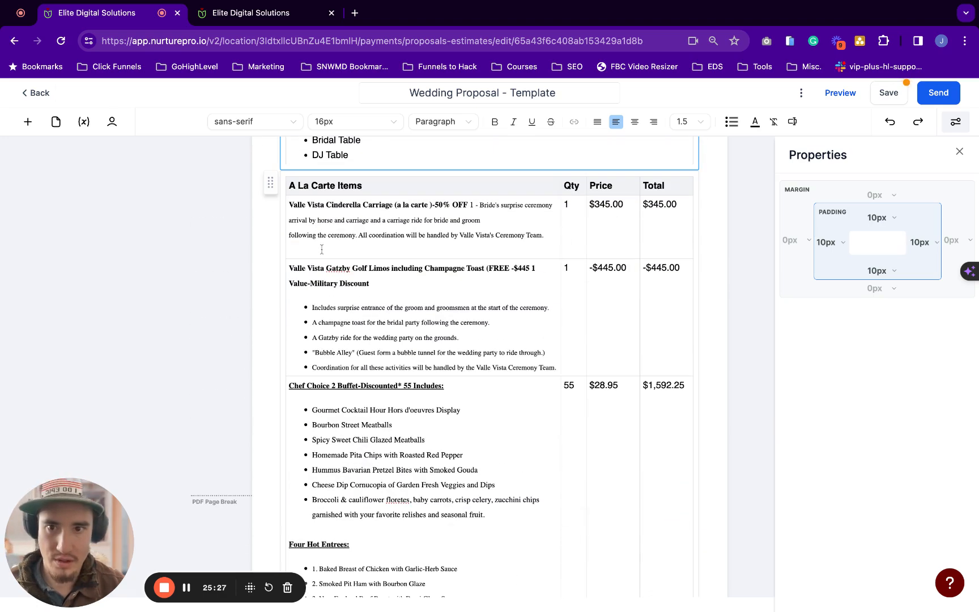
scroll(261, 243, "up", 1)
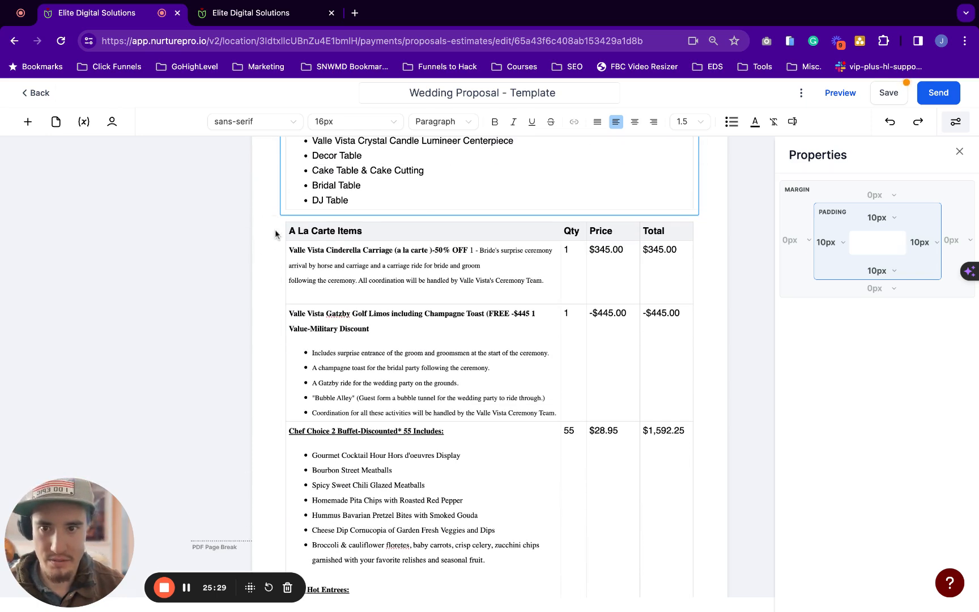
Duplicate the A La Carte Items table block via its floating Copy icon
left_click(389, 232)
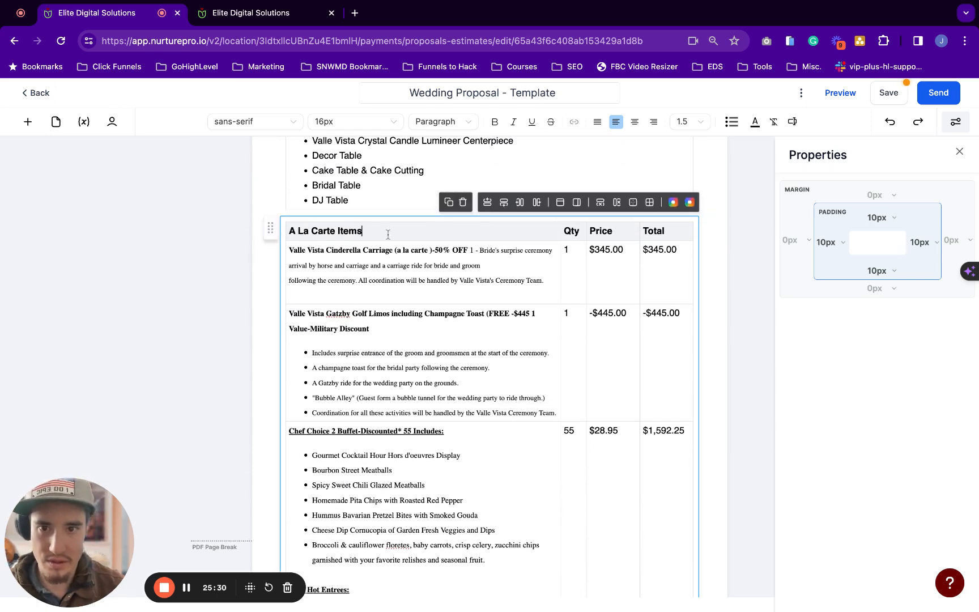
left_click(448, 203)
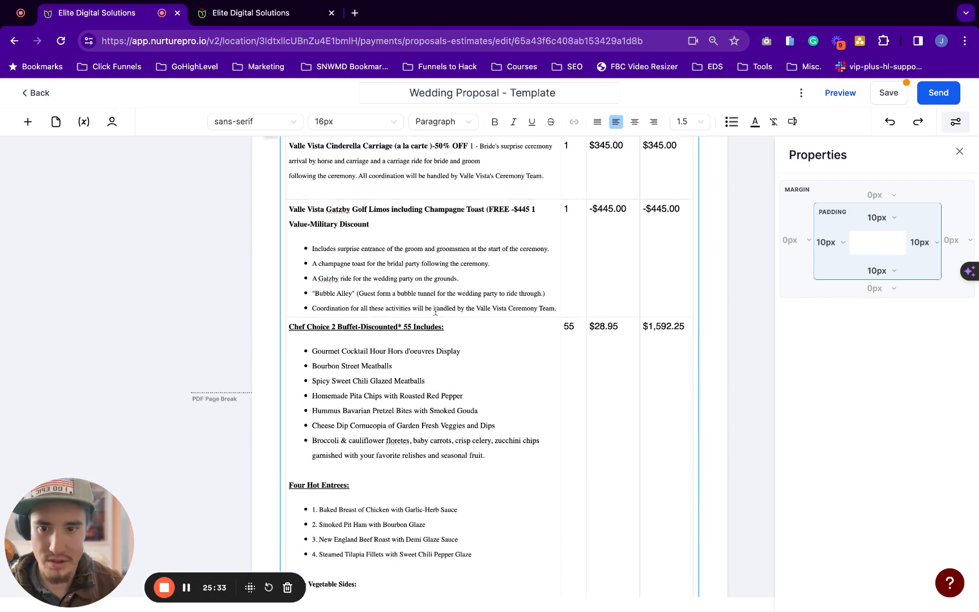
scroll(489, 368, "up", 12)
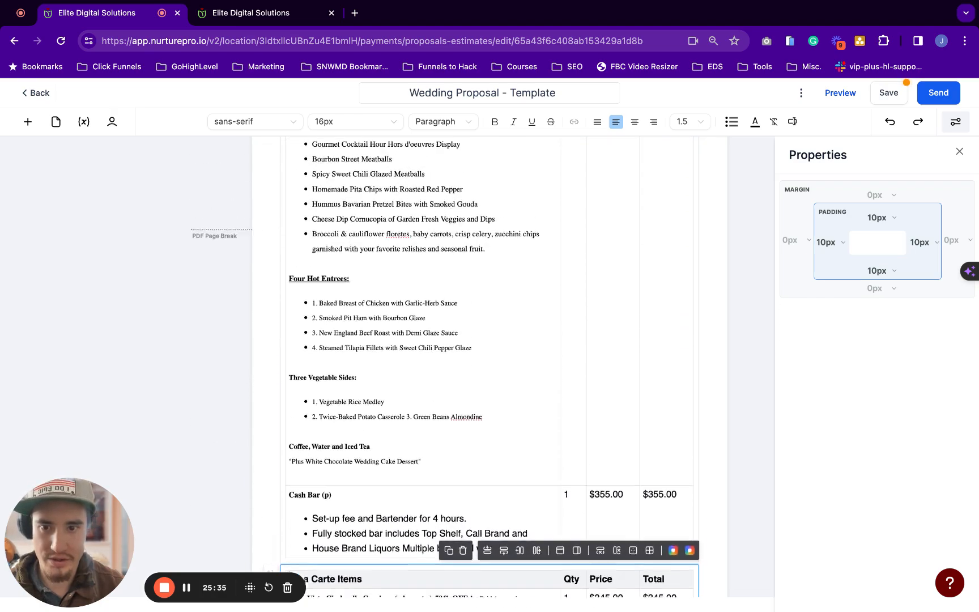
scroll(490, 369, "down", 11)
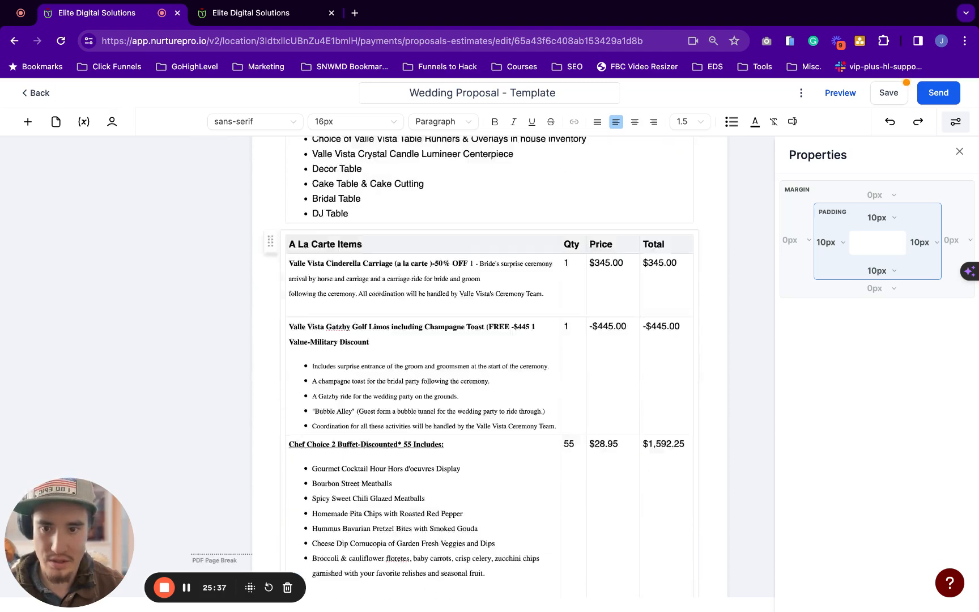
scroll(489, 368, "up", 9)
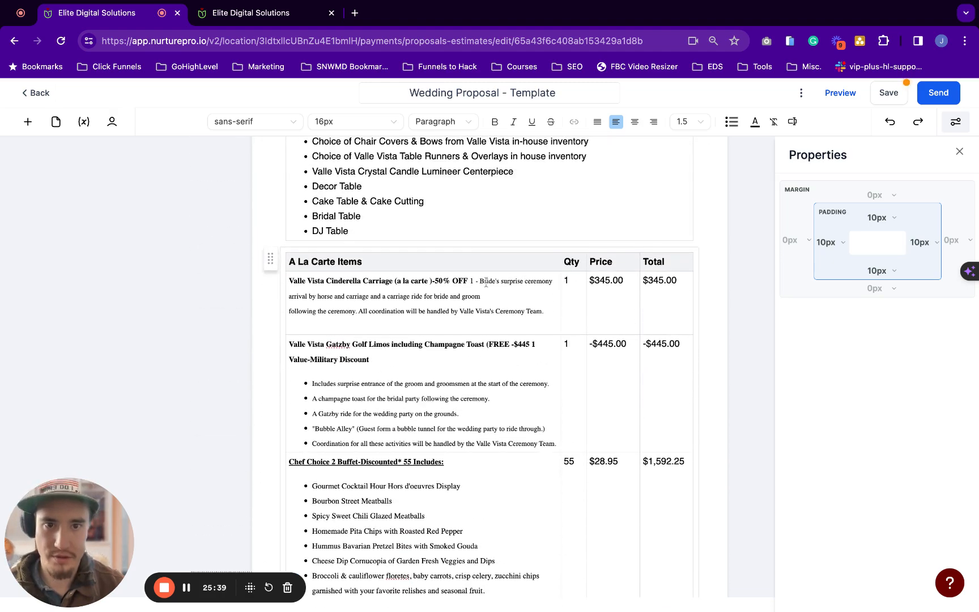
scroll(443, 399, "up", 3)
scroll(443, 400, "up", 4)
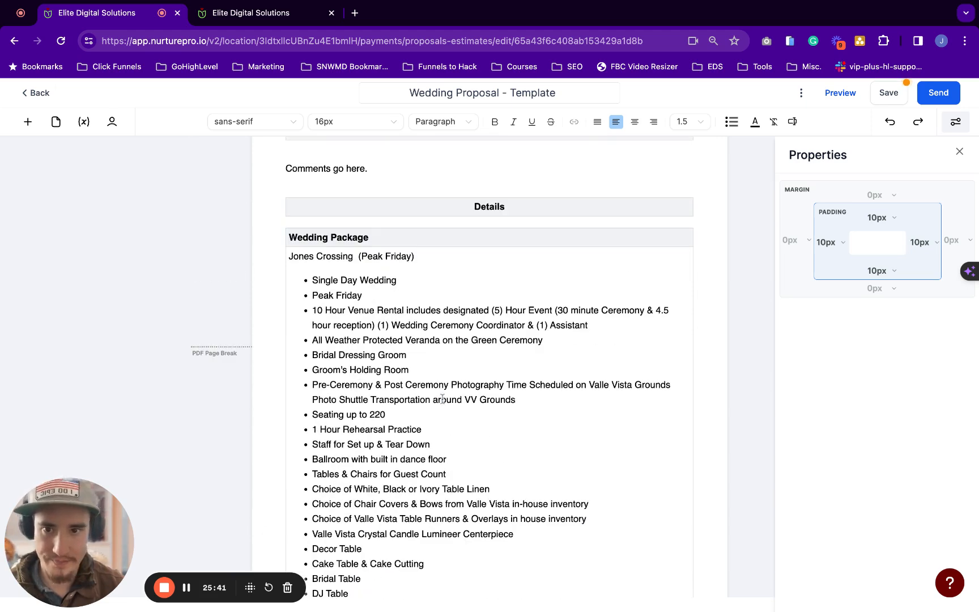
Rename the copied table's A La Carte Items heading to Wedding Package
double_click(366, 237)
triple_click(367, 237)
key("super+c")
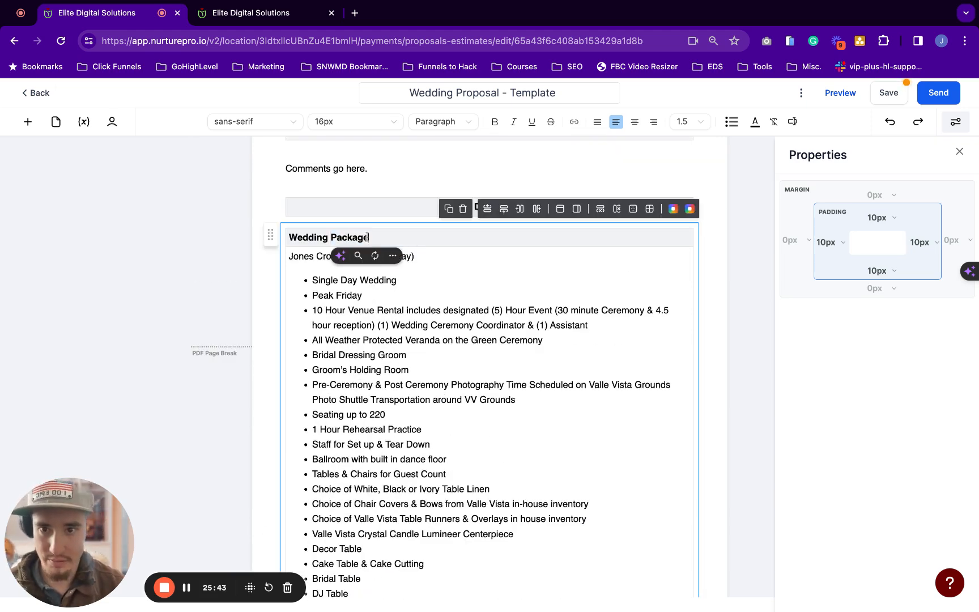
scroll(371, 255, "down", 6)
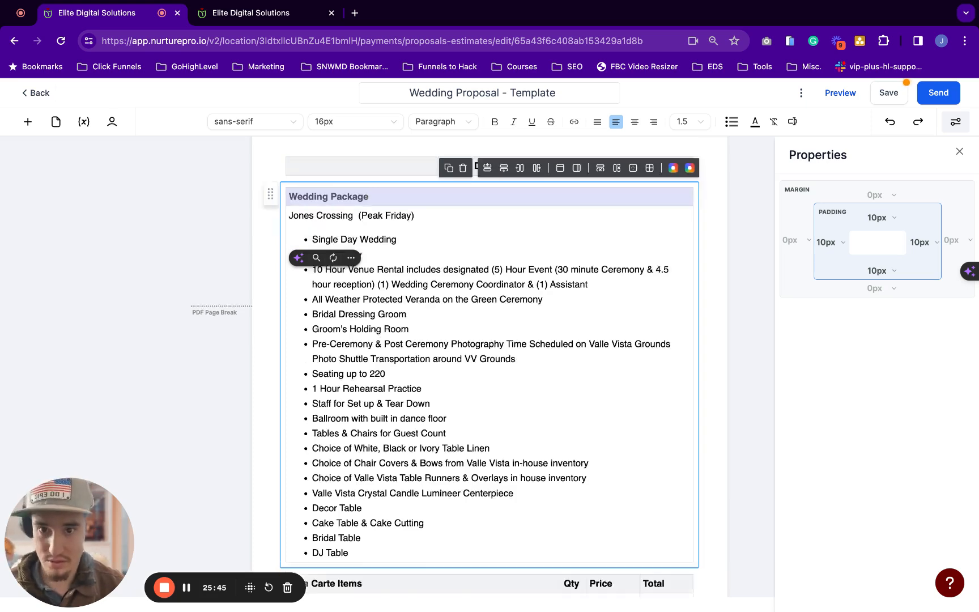
left_click(376, 280)
triple_click(376, 280)
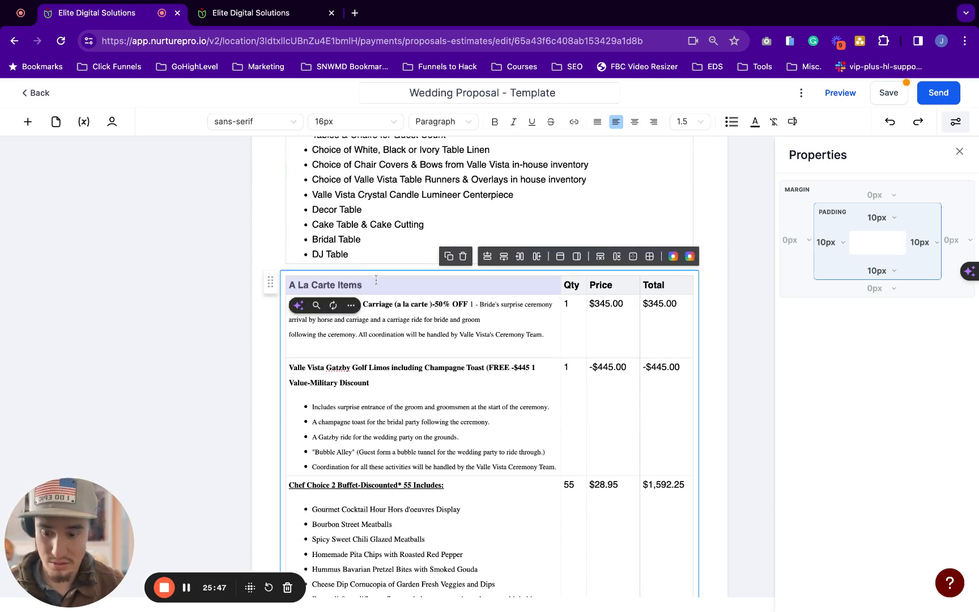
key("super+v")
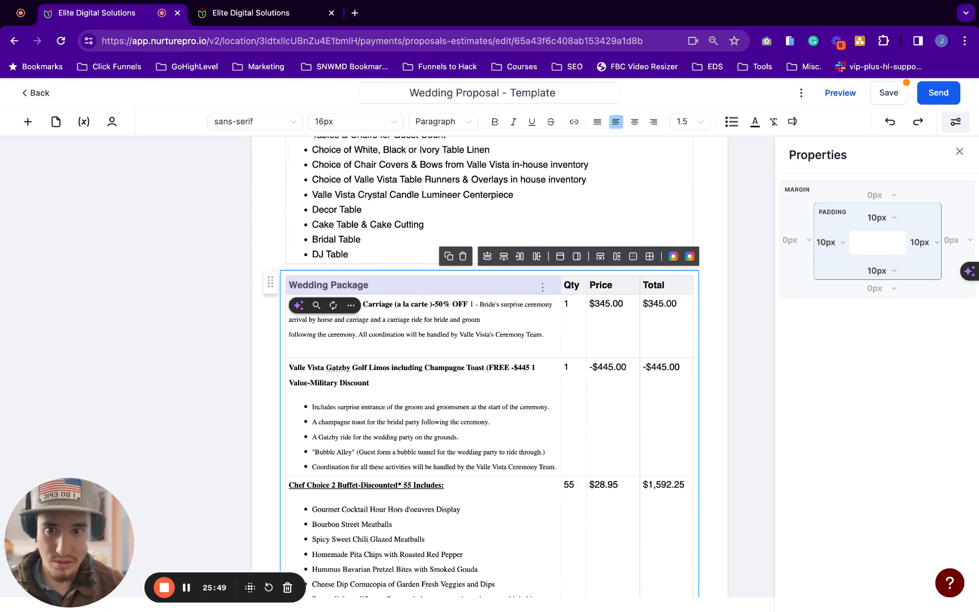
Replace the Cinderella Carriage description with the copied Jones Crossing (Peak Friday) package list
scroll(543, 287, "up", 5)
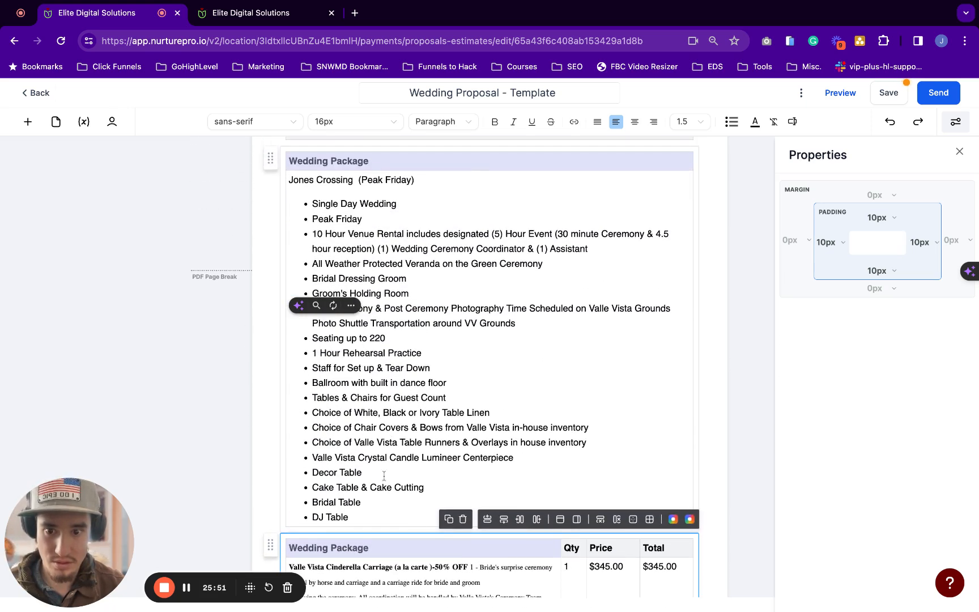
left_click(372, 516)
key("super+a")
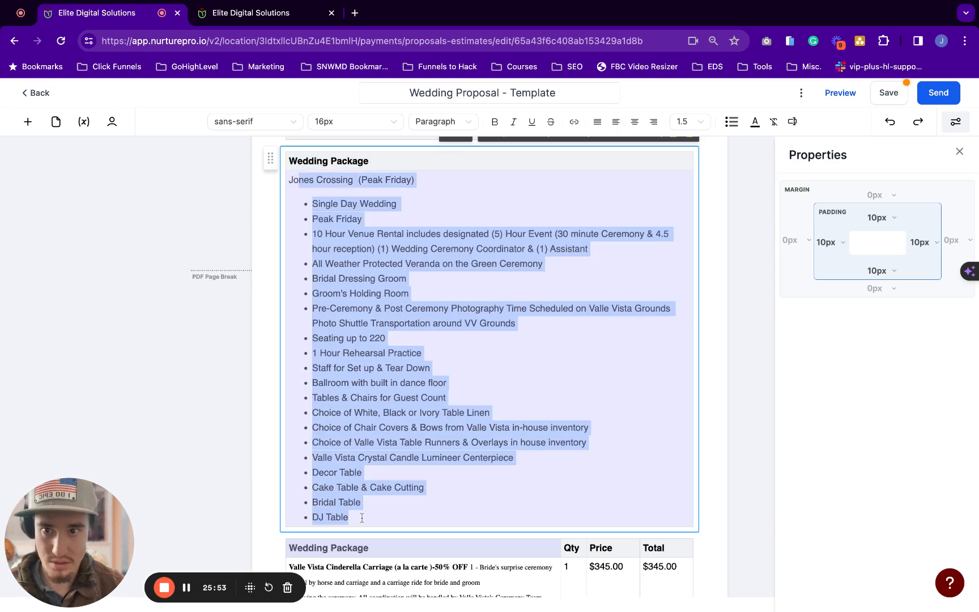
key("super+c")
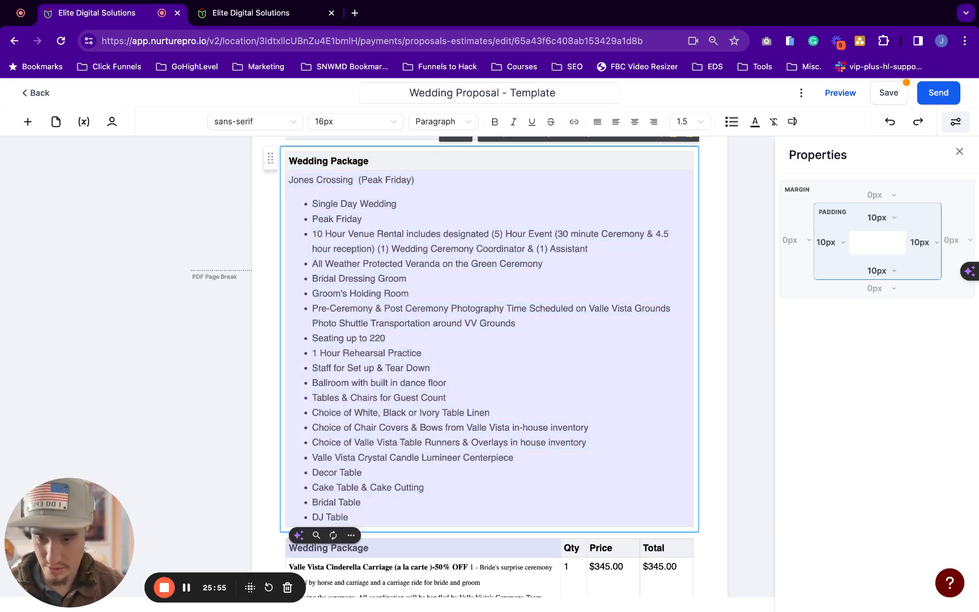
scroll(381, 286, "down", 4)
triple_click(329, 356)
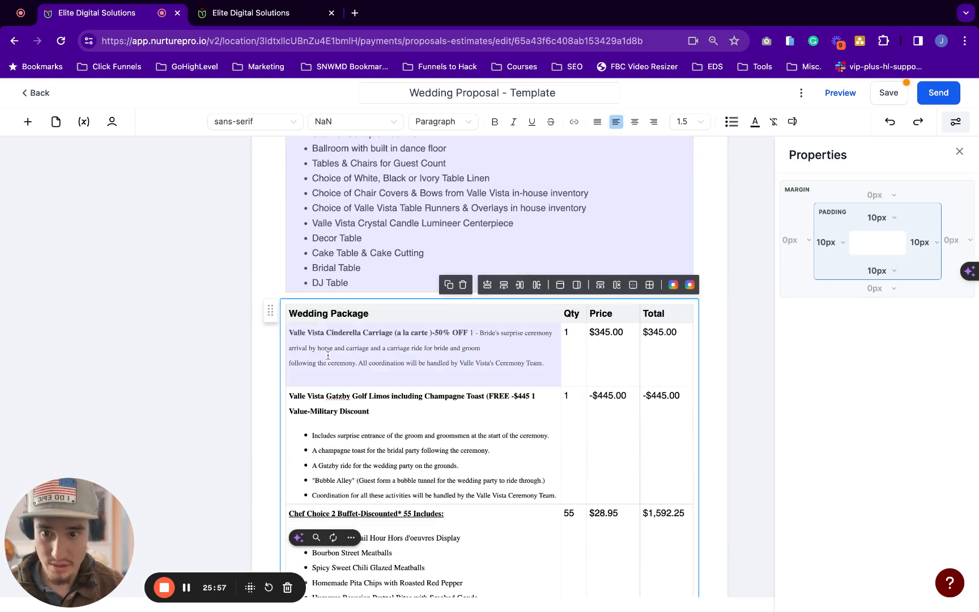
key("BackSpace")
key("super+v")
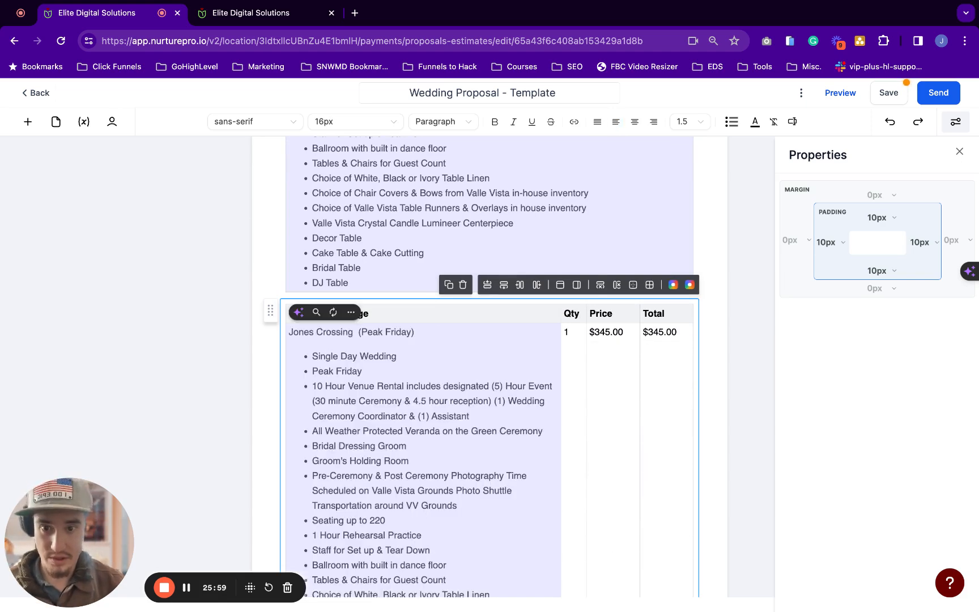
Finish the Wedding Package row cell and check the Jones Crossing $5295.00 package price
left_click(598, 359)
scroll(600, 361, "down", 1)
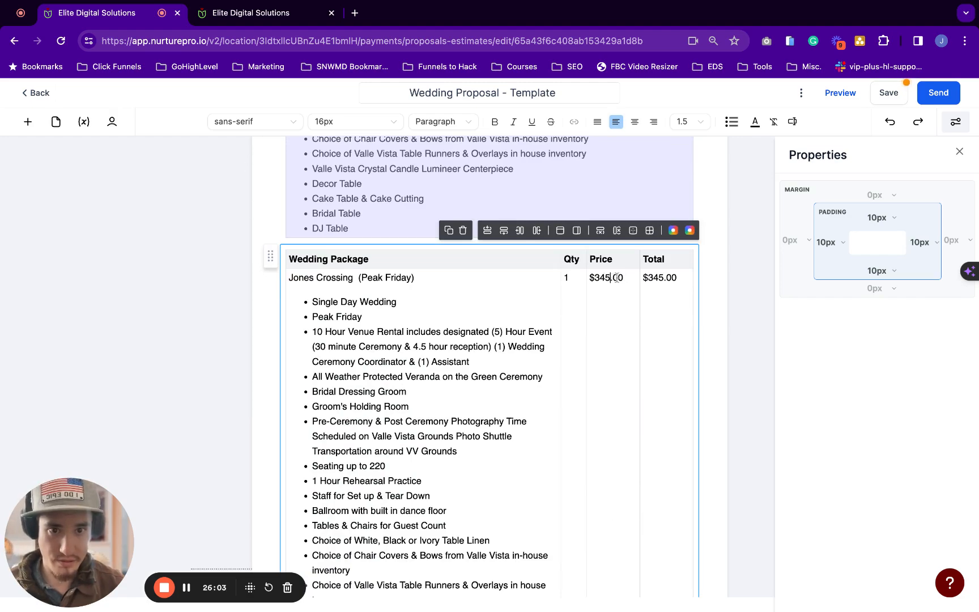
scroll(645, 288, "down", 20)
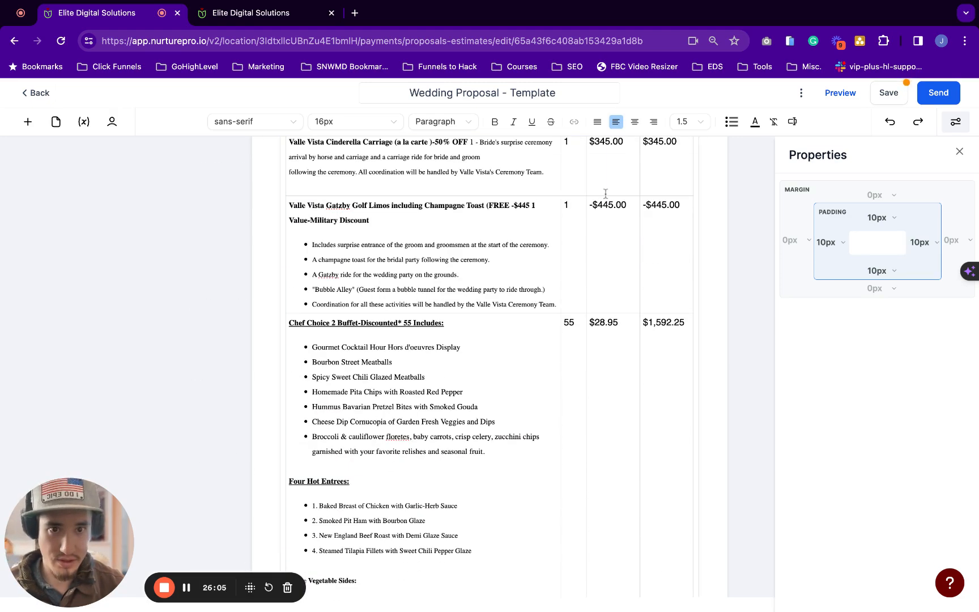
scroll(605, 194, "up", 20)
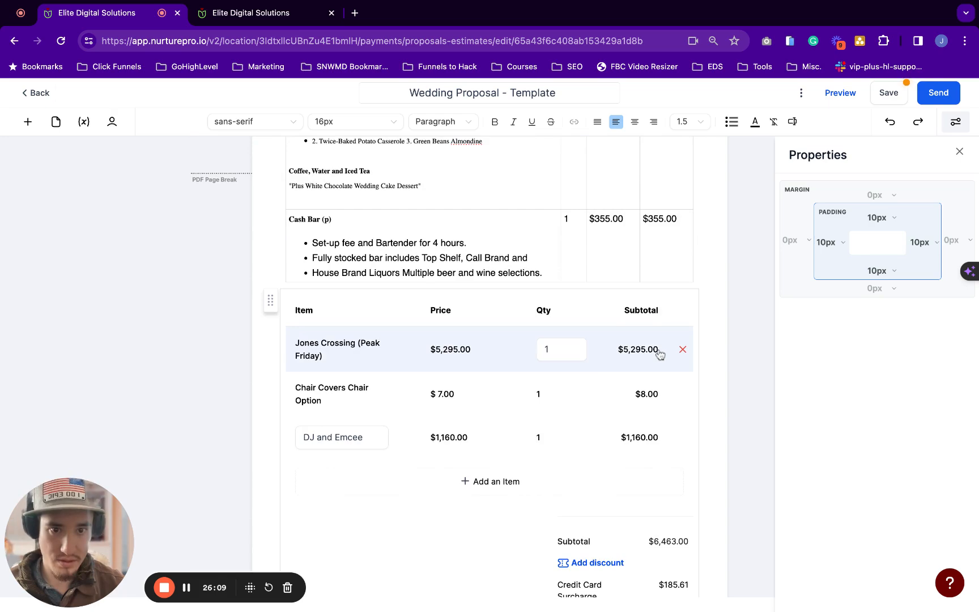
scroll(659, 354, "up", 15)
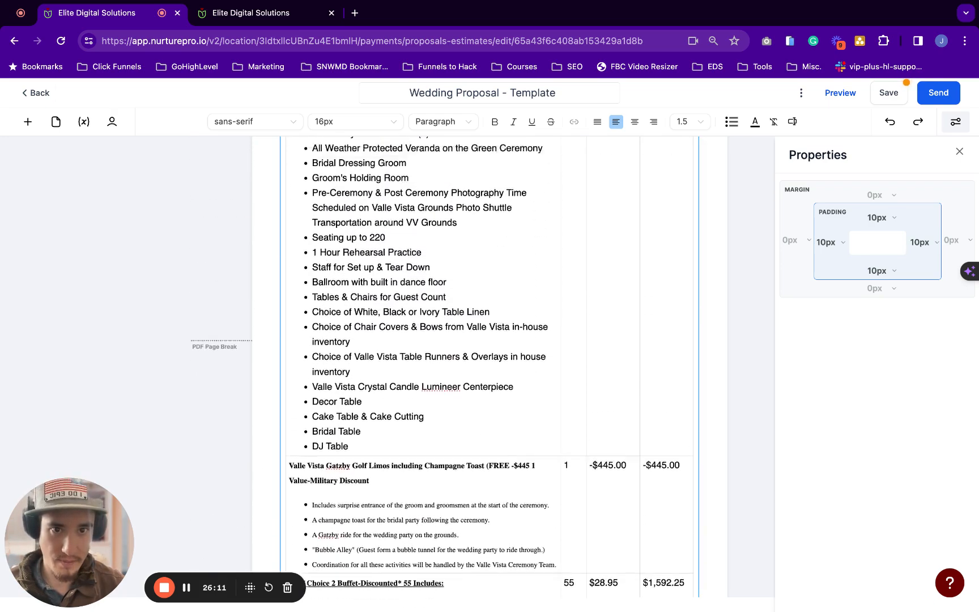
scroll(490, 362, "up", 5)
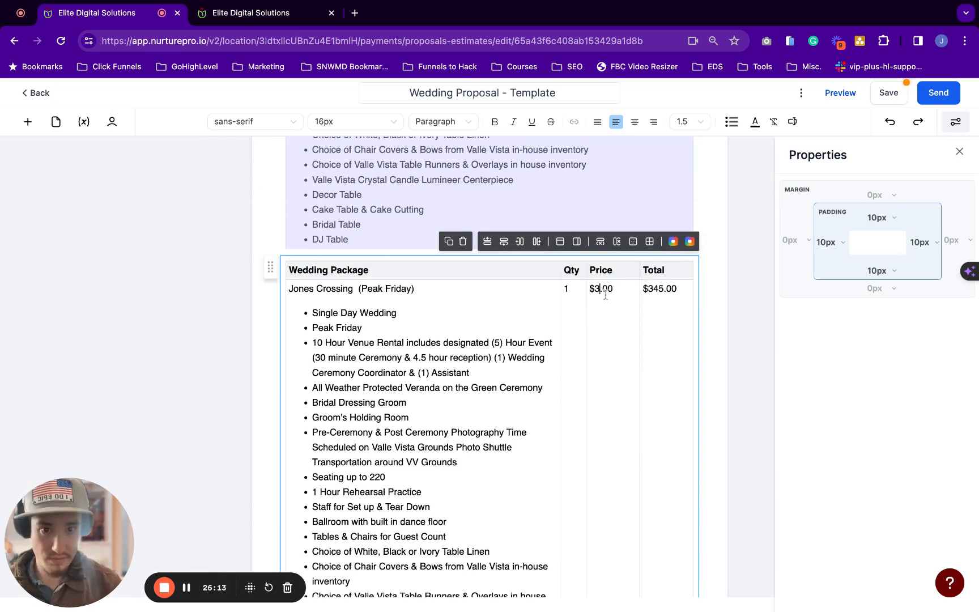
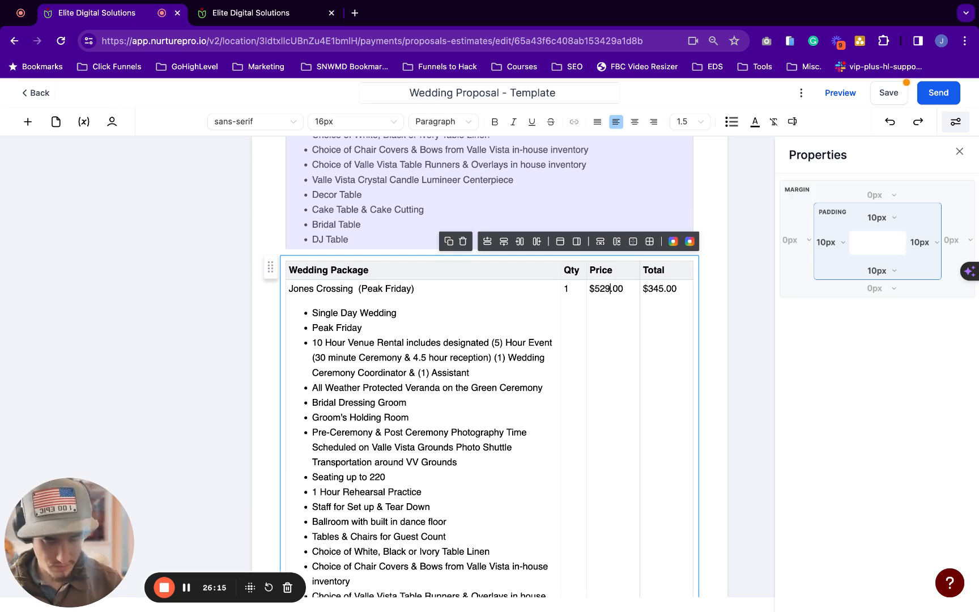
Fix the Jones Crossing (Peak Friday) row's Total so it reads $5295.00, matching its Price
left_click(660, 287)
key("BackSpace")
key("BackSpace")
type("529")
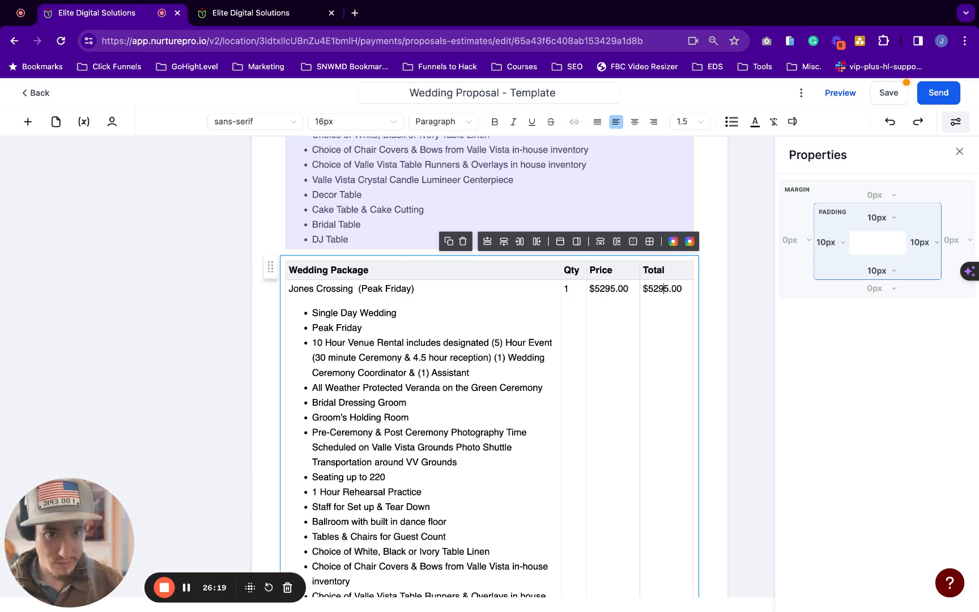
scroll(591, 295, "down", 6)
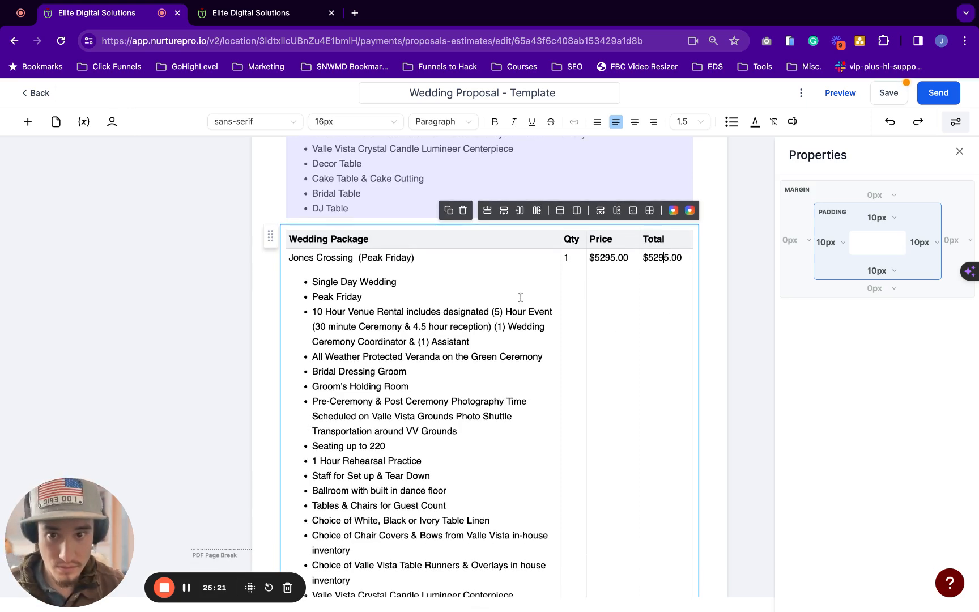
scroll(520, 297, "down", 1)
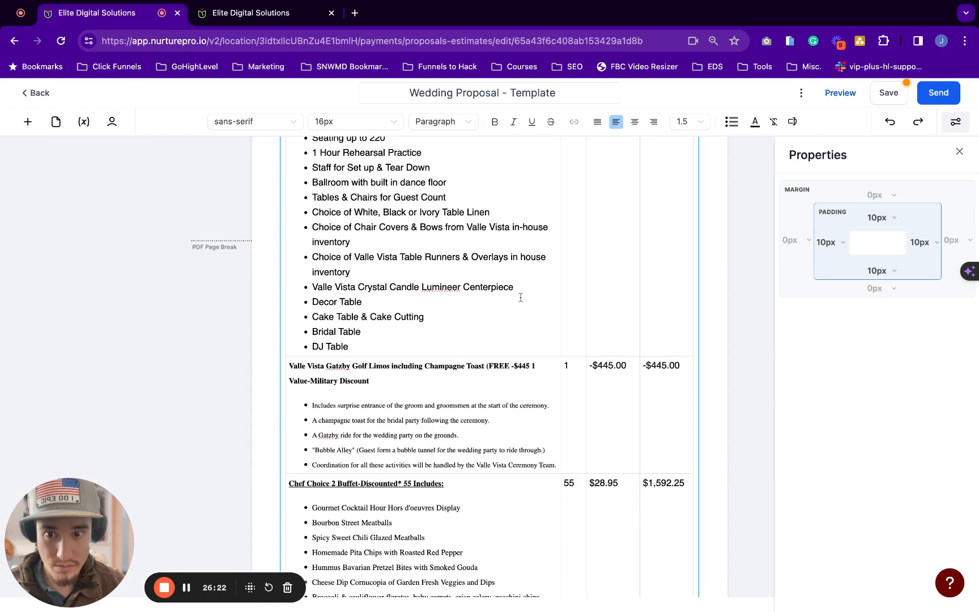
left_click(427, 386)
scroll(428, 387, "down", 3)
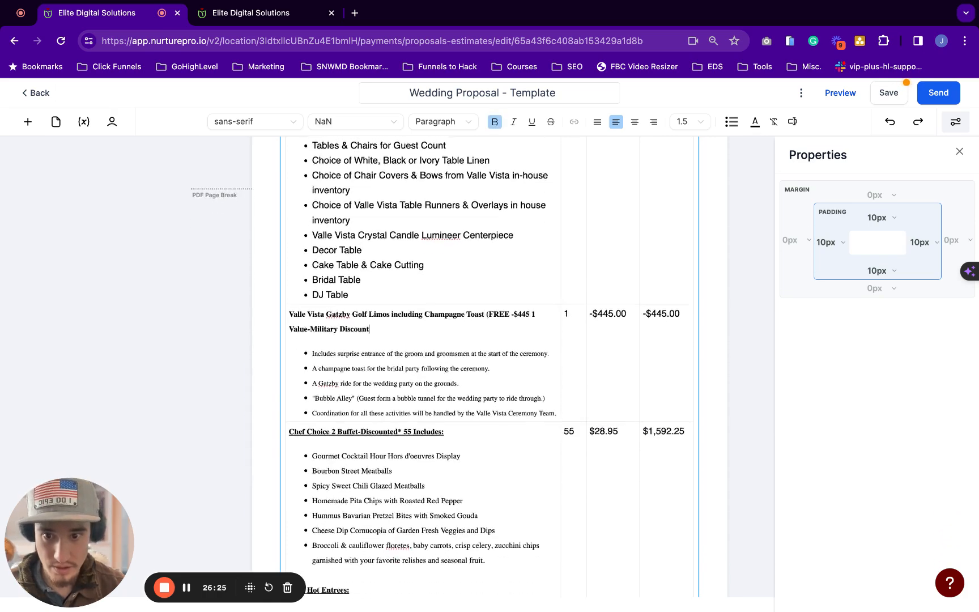
left_click_drag(427, 387, 408, 235)
scroll(408, 236, "down", 4)
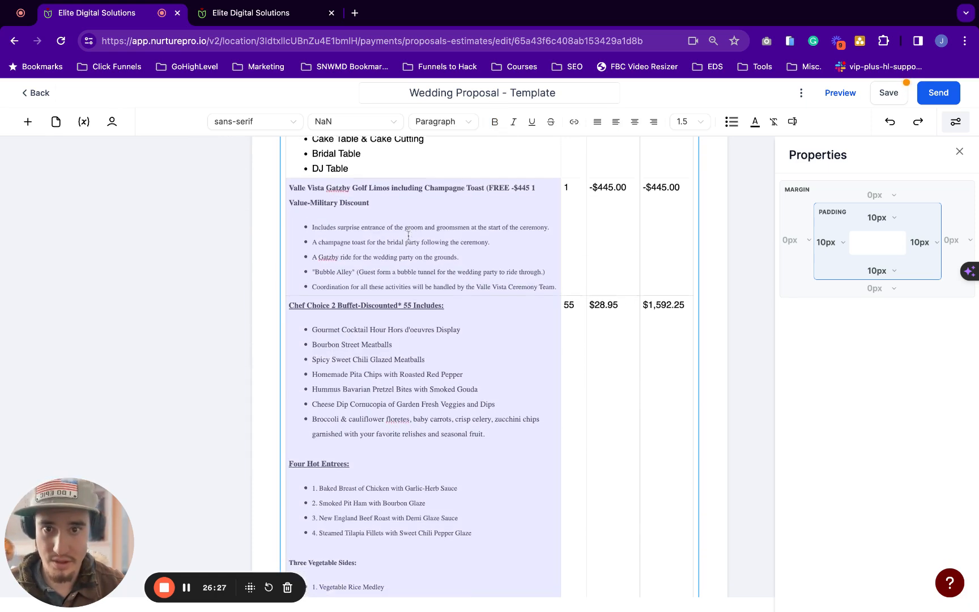
scroll(489, 367, "up", 4)
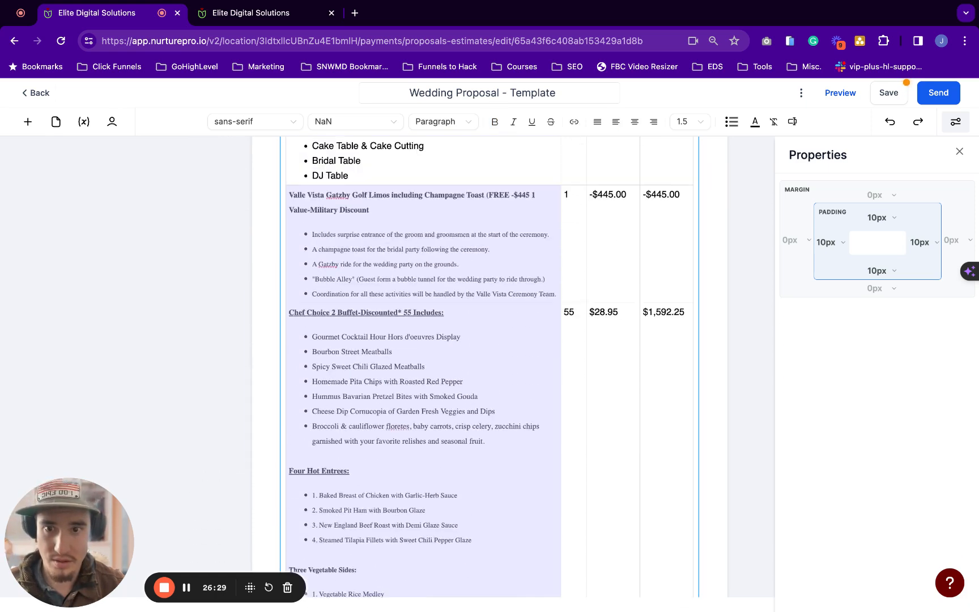
left_click(406, 233)
left_click_drag(366, 232, 667, 363)
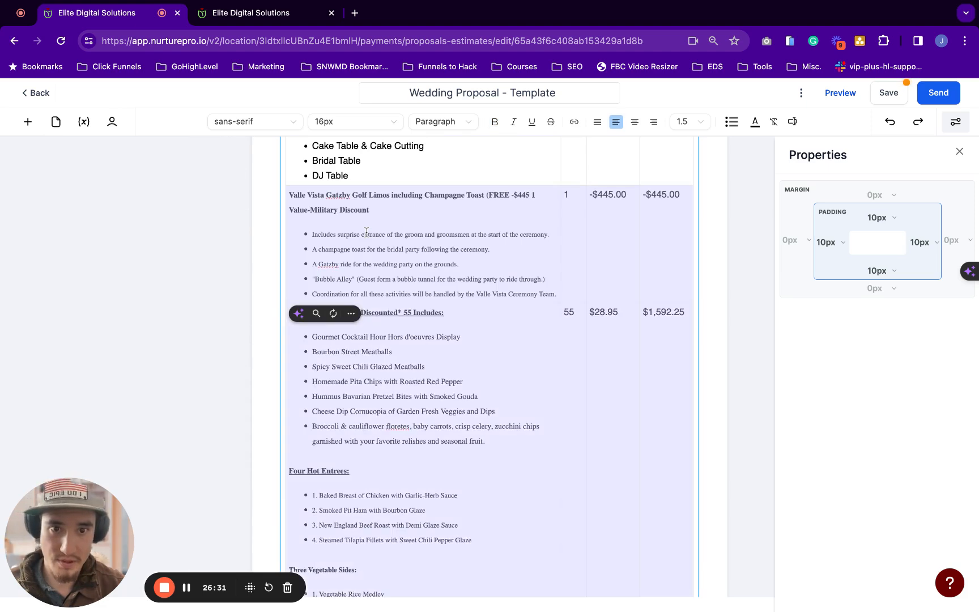
scroll(367, 231, "down", 5)
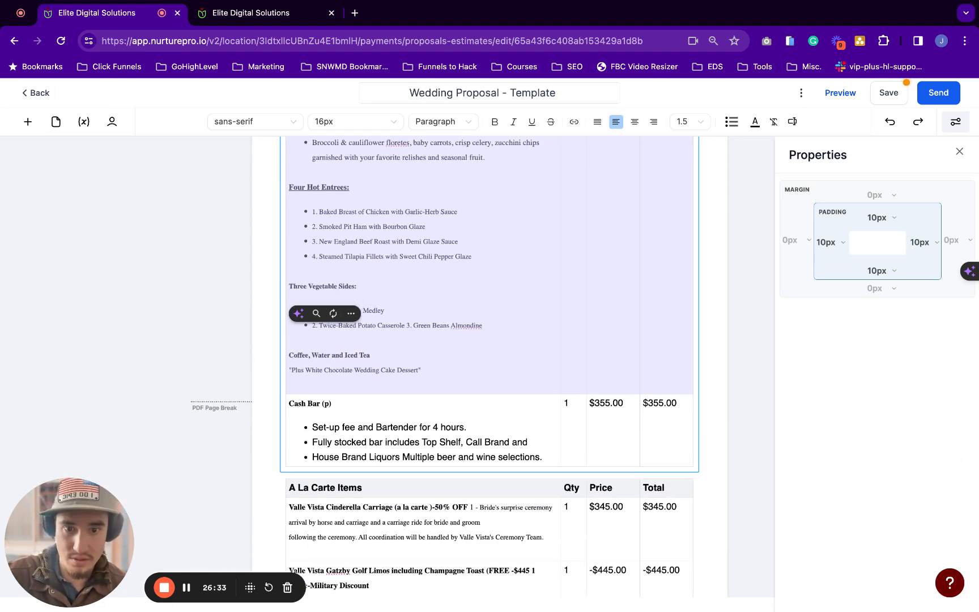
scroll(490, 366, "up", 7)
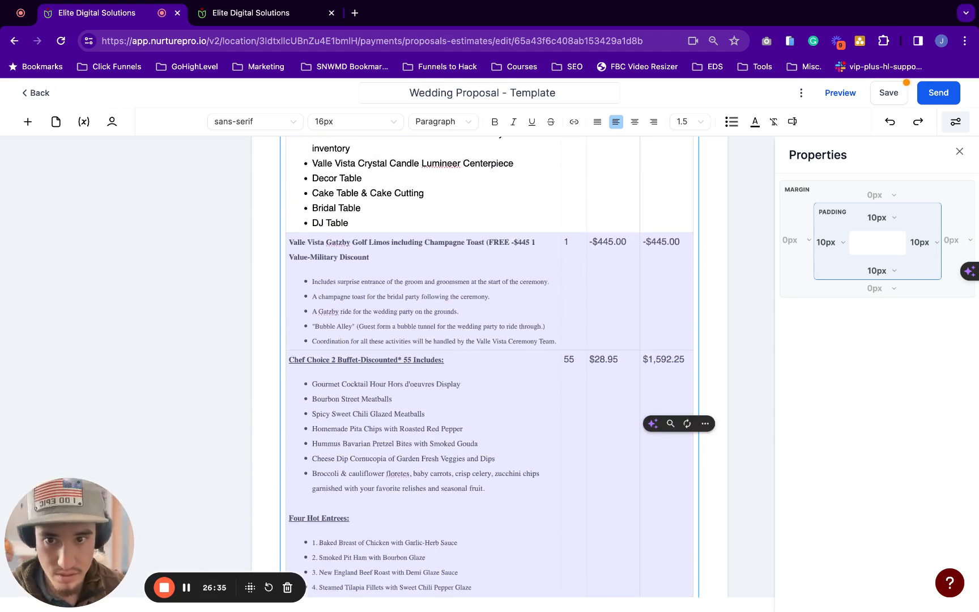
scroll(489, 366, "up", 7)
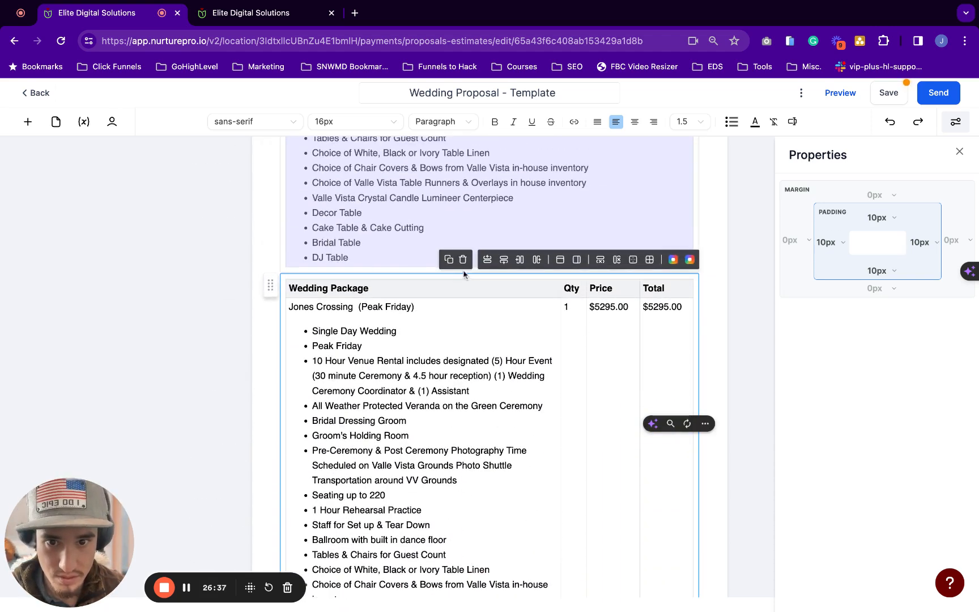
scroll(532, 363, "down", 3)
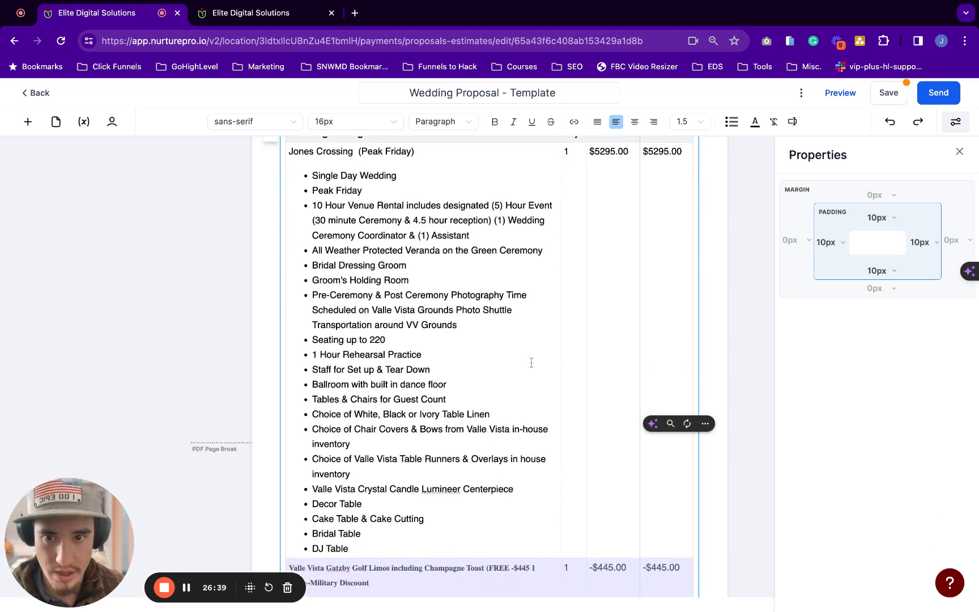
scroll(531, 362, "up", 1)
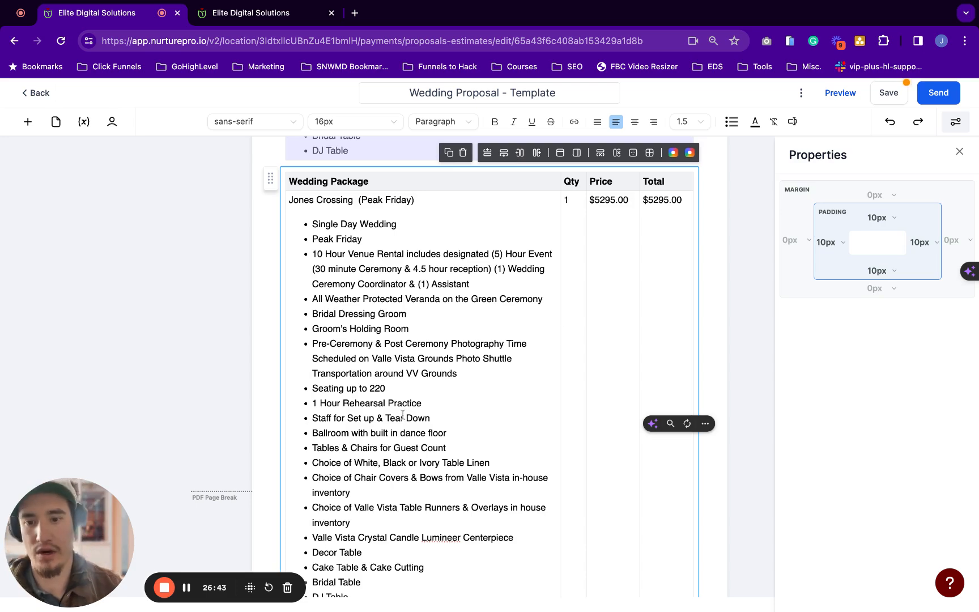
scroll(378, 251, "down", 11)
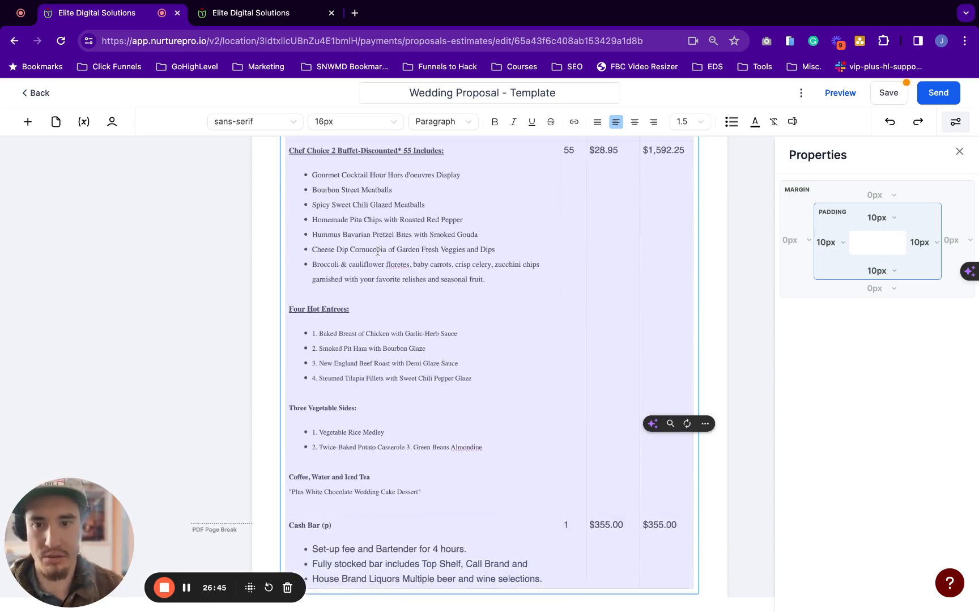
scroll(384, 313, "down", 7)
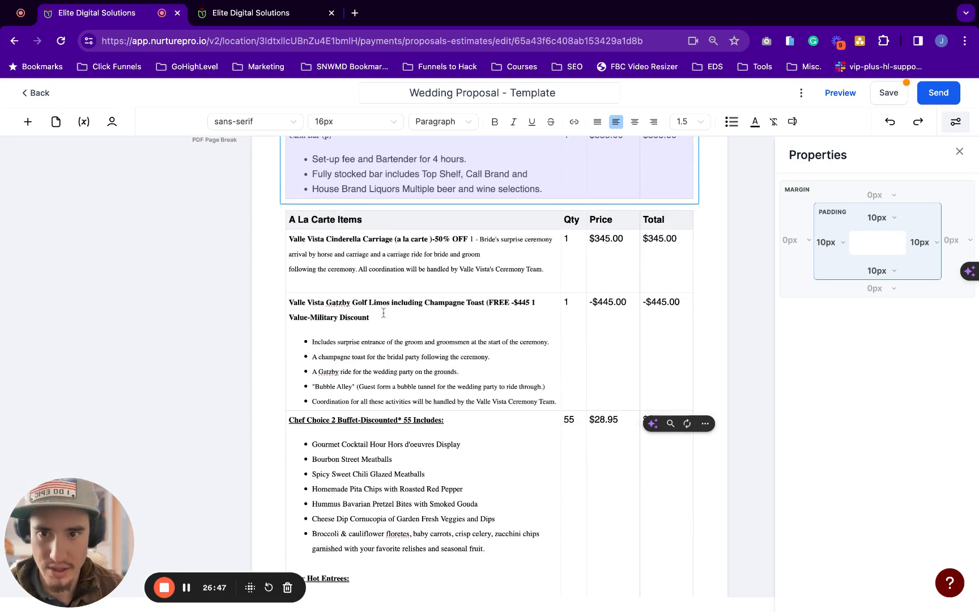
scroll(383, 313, "up", 8)
scroll(462, 301, "up", 8)
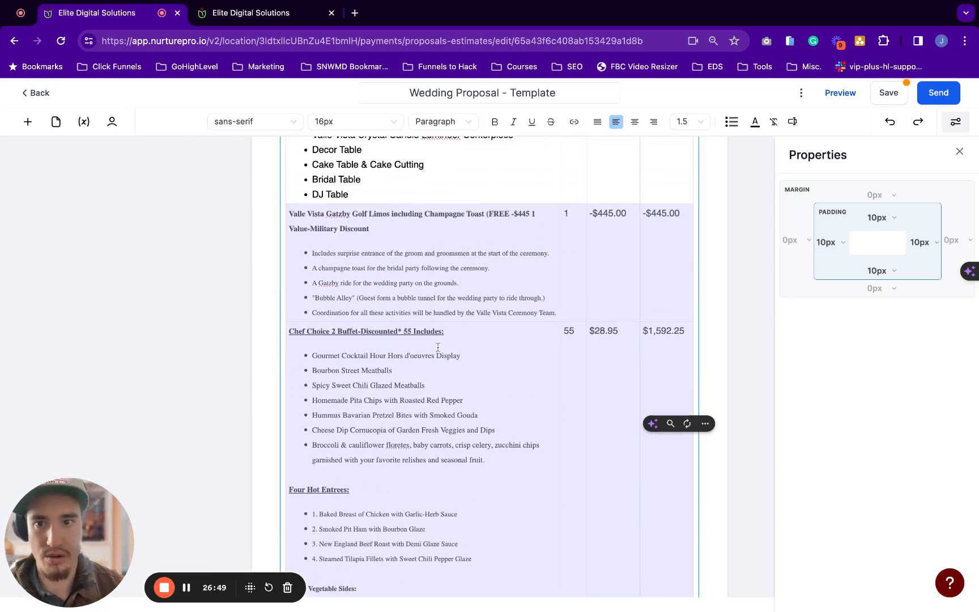
scroll(462, 302, "down", 4)
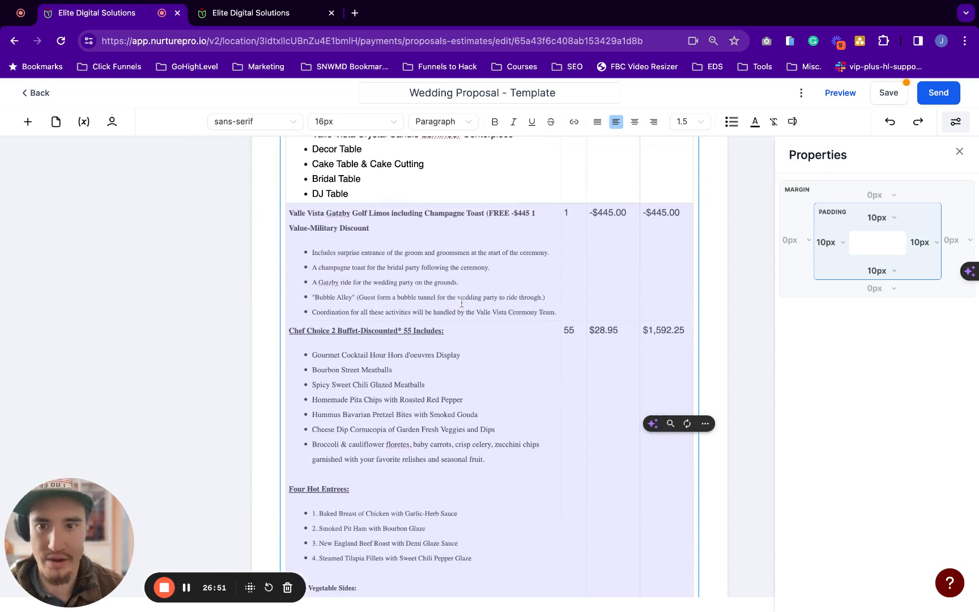
scroll(536, 308, "up", 2)
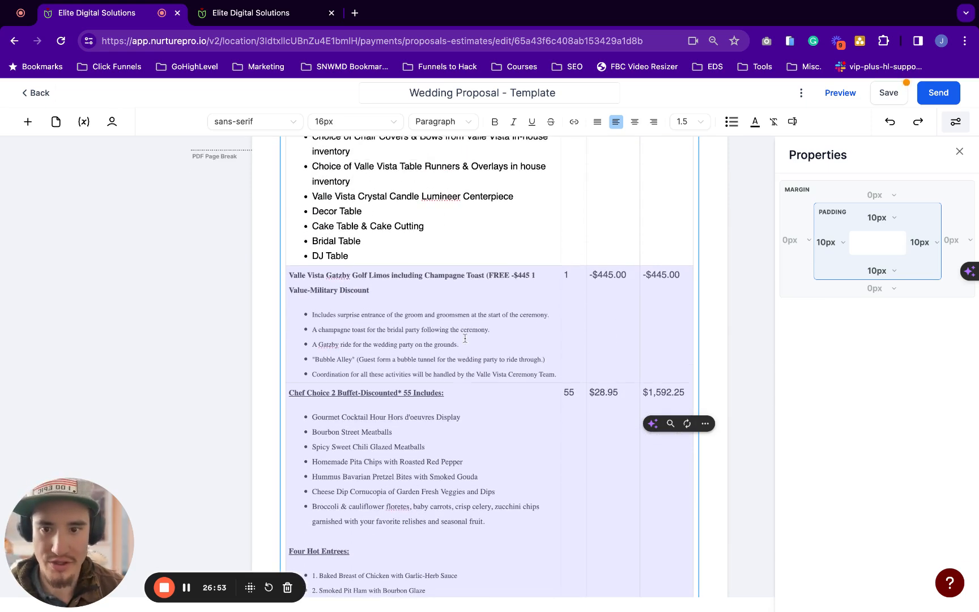
scroll(522, 312, "up", 7)
mouse_move(484, 205)
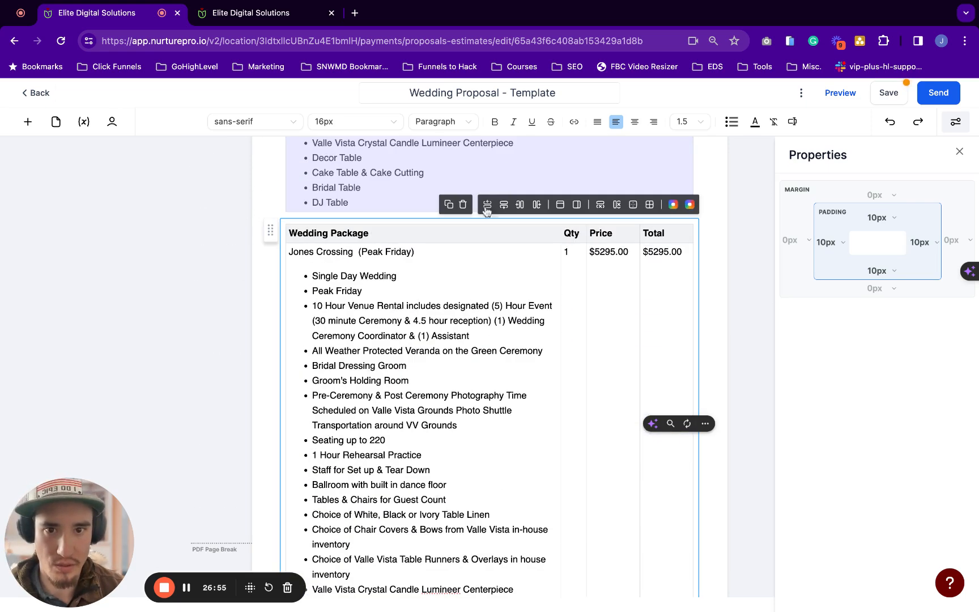
scroll(464, 210, "down", 2)
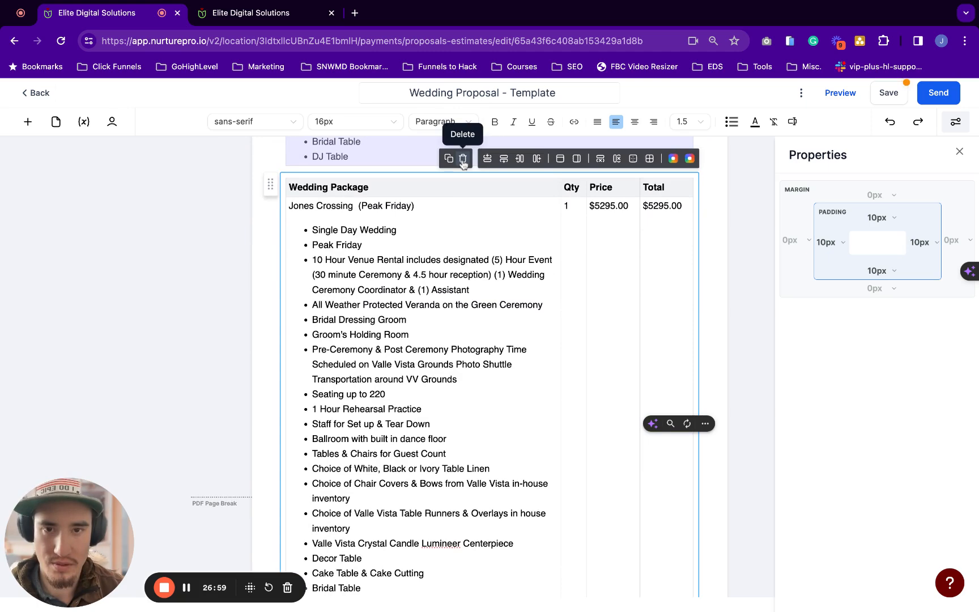
Delete the duplicate Wedding Package table twice, restoring it with undo each time
left_click(463, 159)
scroll(542, 202, "up", 7)
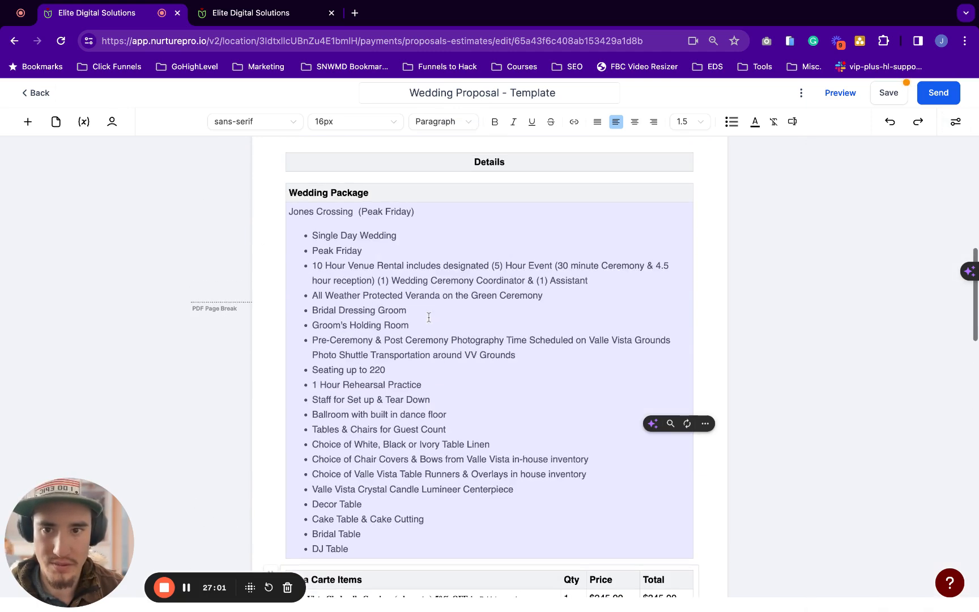
scroll(542, 203, "up", 3)
scroll(542, 204, "down", 6)
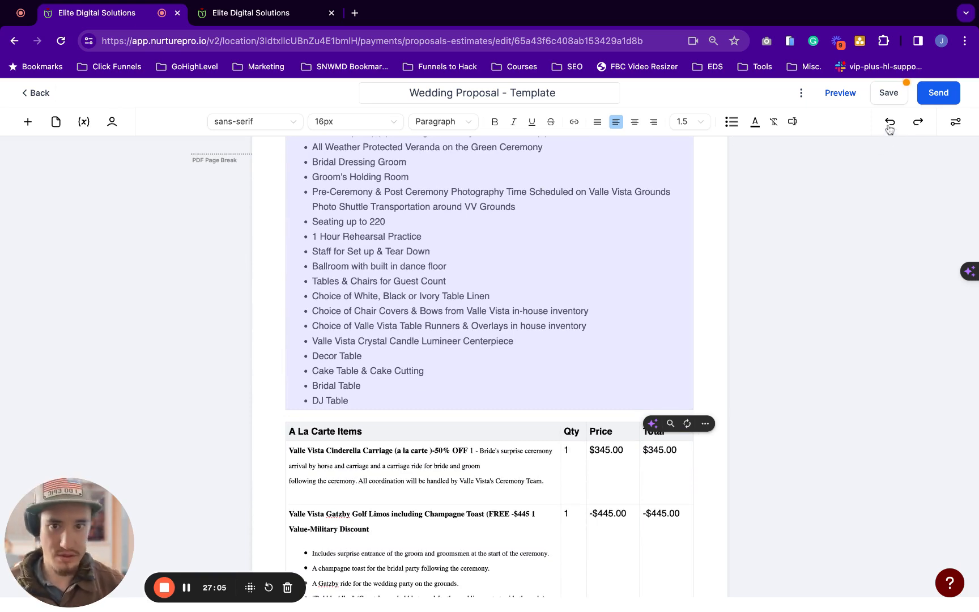
left_click(890, 123)
scroll(494, 328, "down", 3)
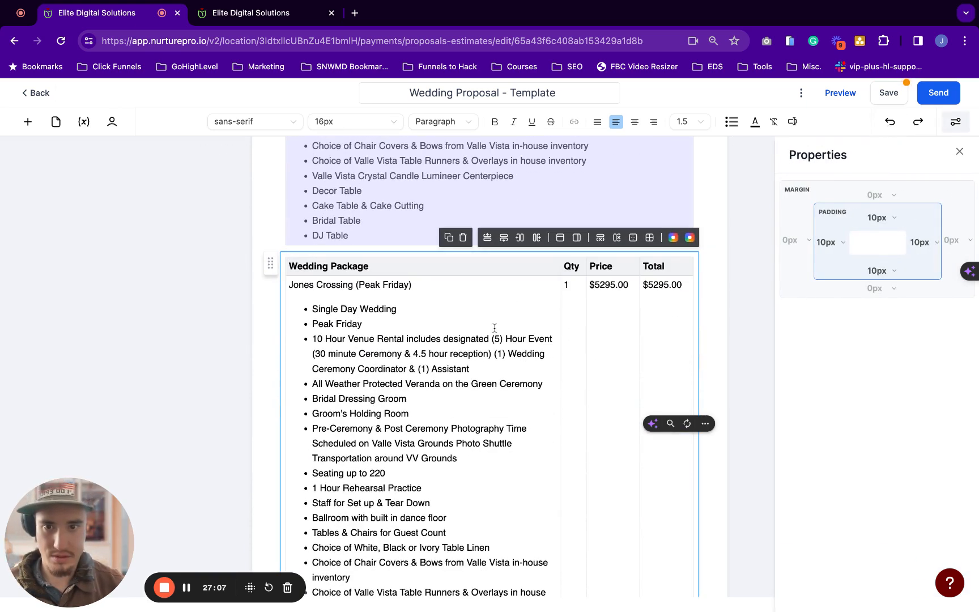
scroll(494, 327, "down", 7)
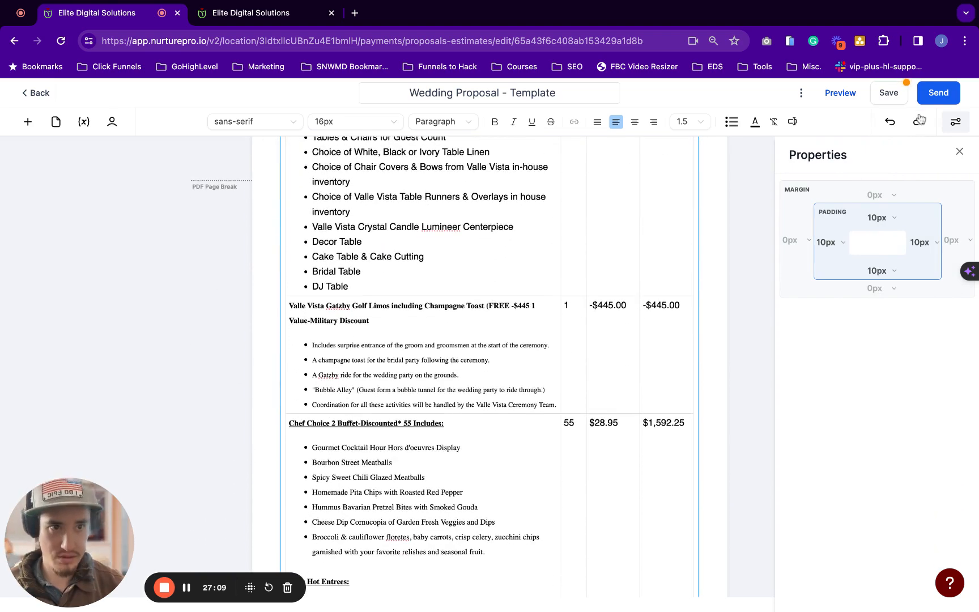
left_click(919, 121)
scroll(593, 258, "up", 8)
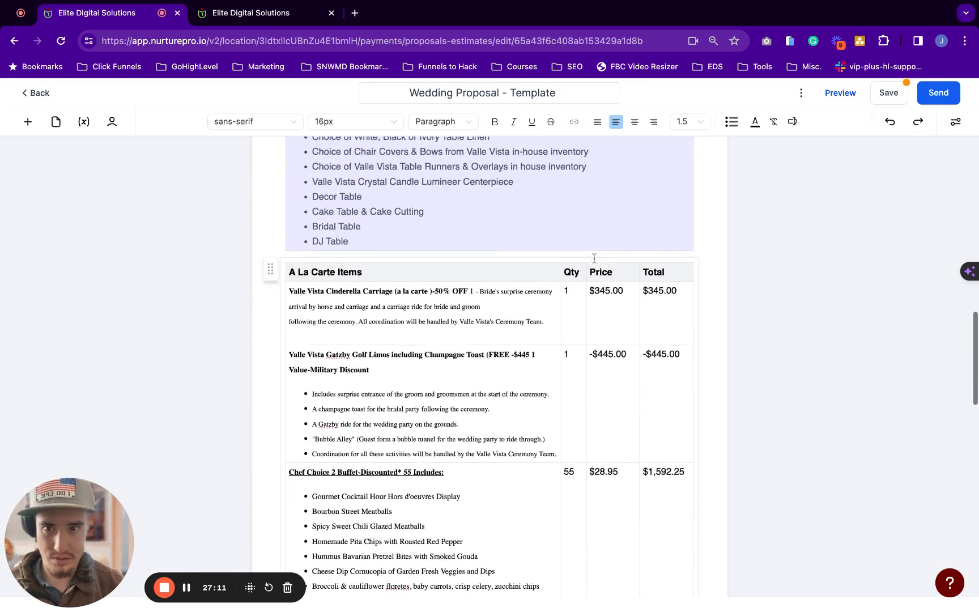
scroll(593, 257, "down", 9)
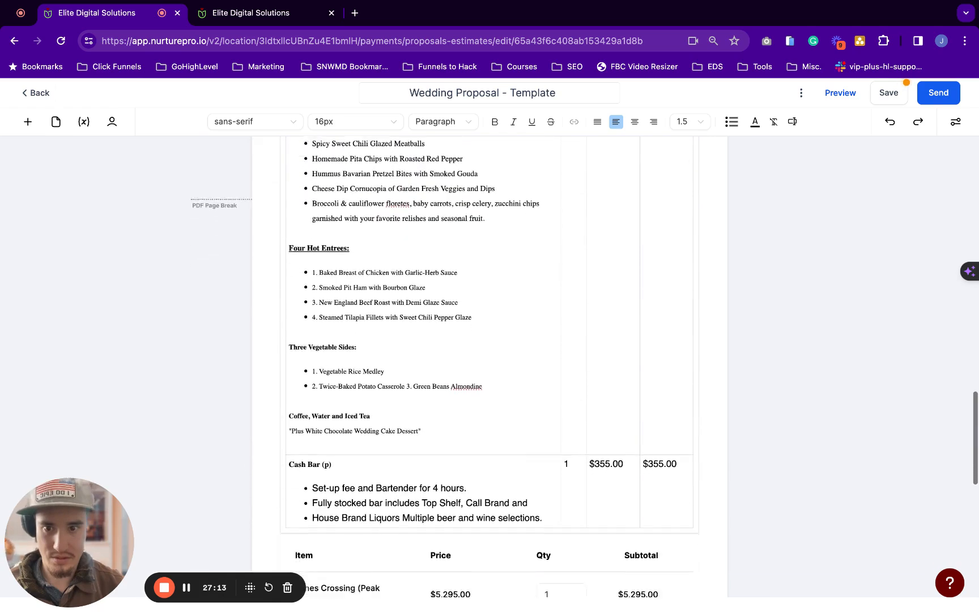
scroll(593, 258, "down", 4)
scroll(593, 258, "up", 12)
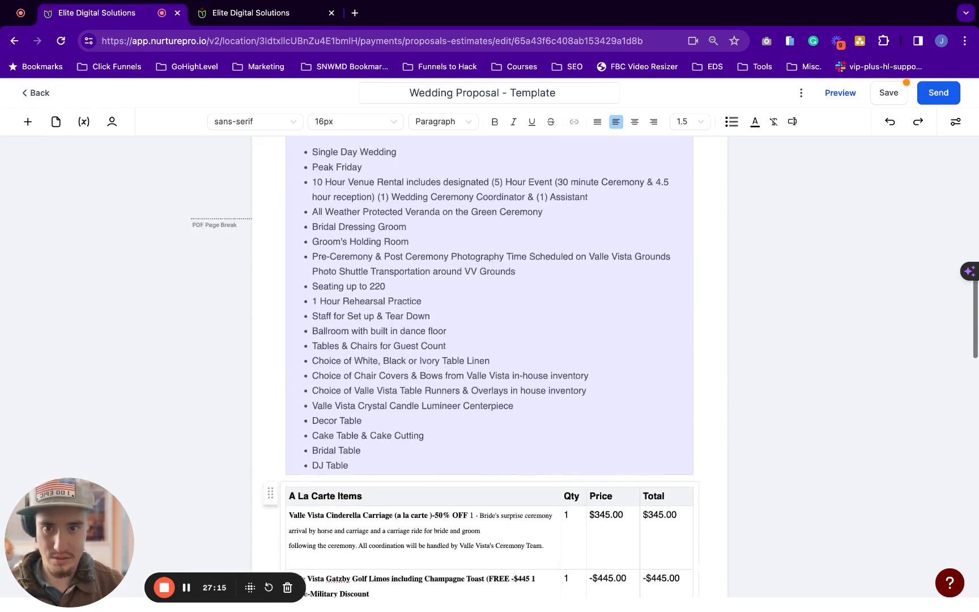
scroll(593, 258, "up", 3)
left_click(890, 123)
Select the Gatzby Golf Limos row inside the Wedding Package table
left_click(540, 347)
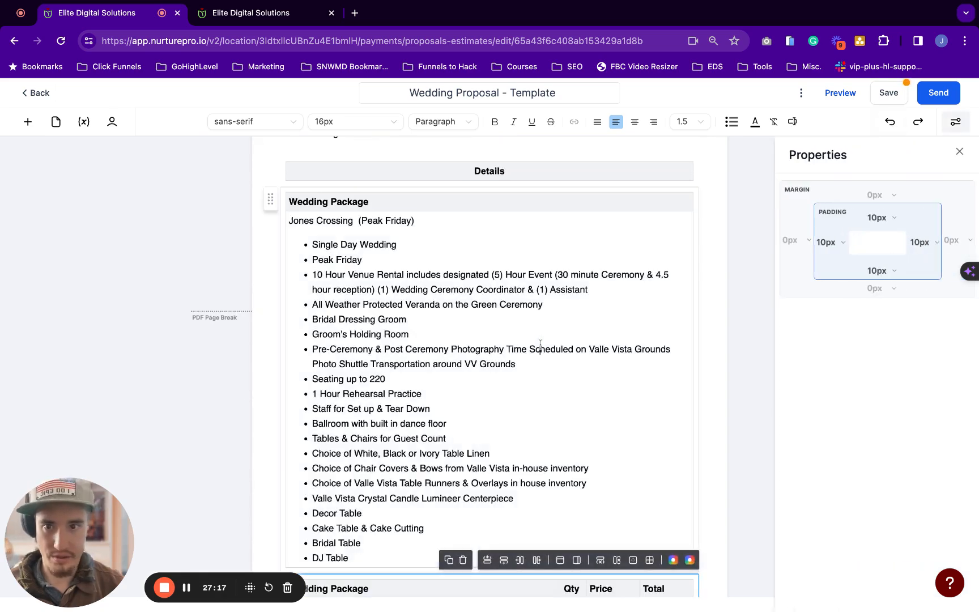
left_click(541, 346)
scroll(293, 359, "down", 9)
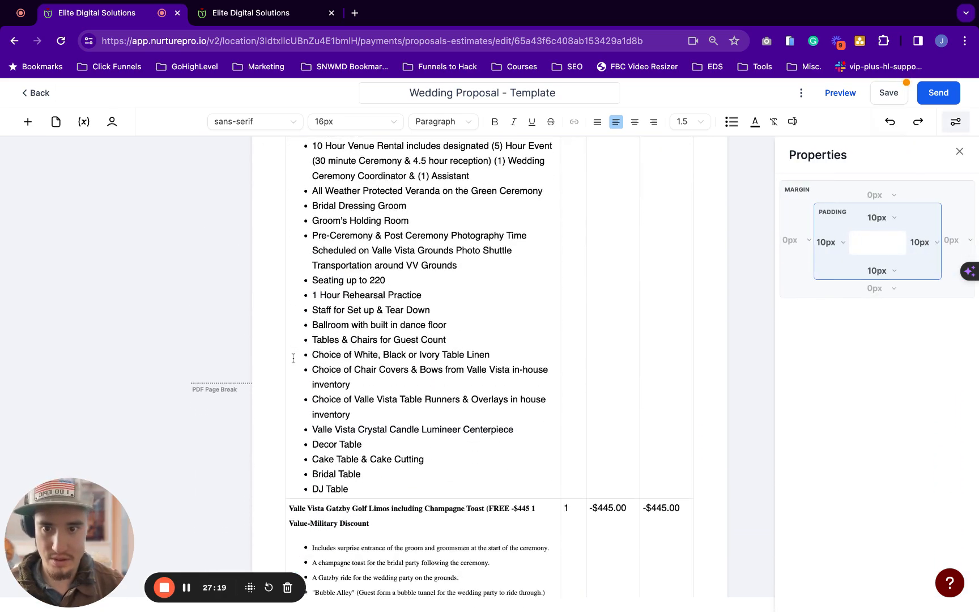
scroll(293, 358, "down", 3)
left_click(353, 374)
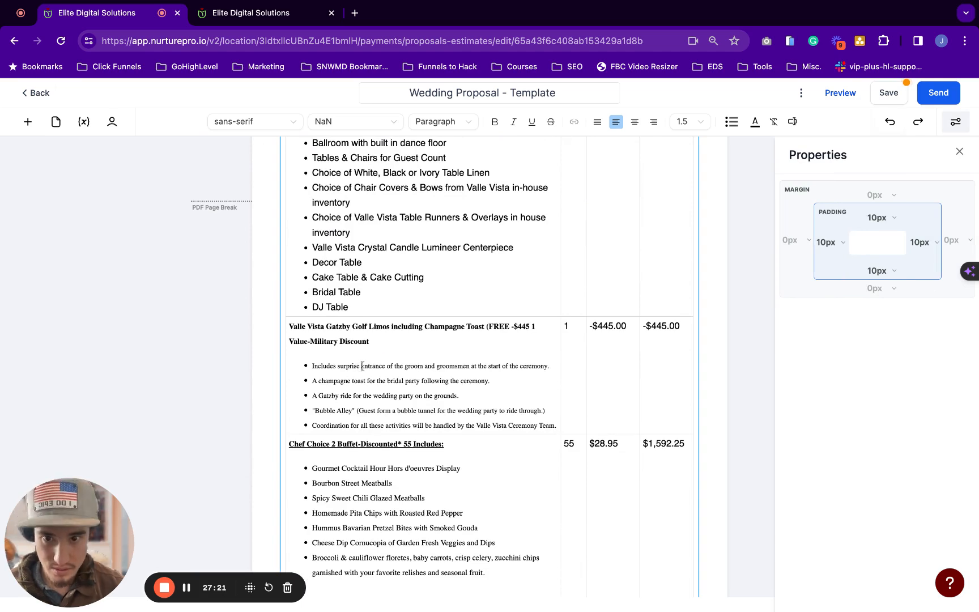
double_click(363, 365)
scroll(533, 353, "up", 3)
scroll(534, 353, "down", 1)
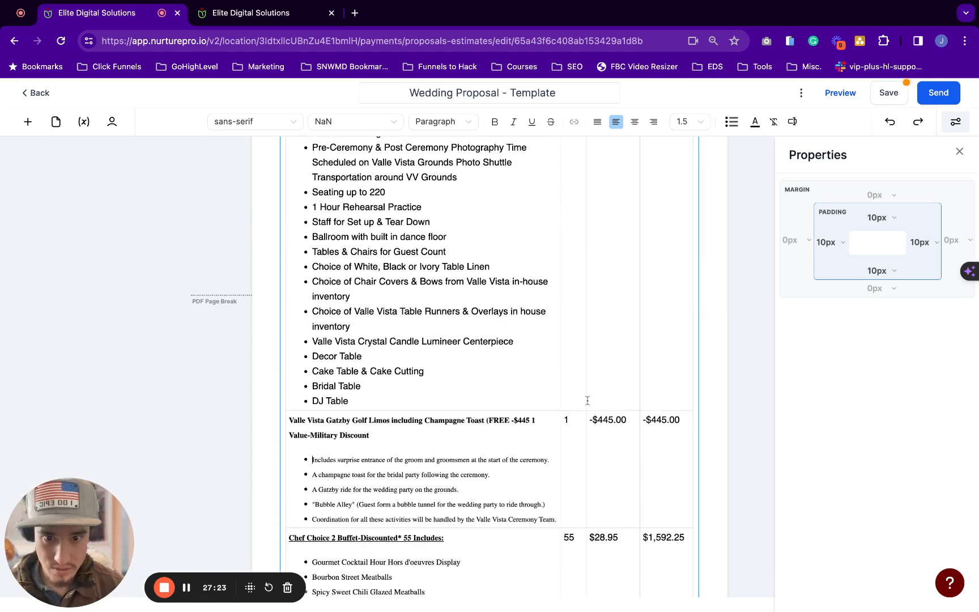
left_click(661, 463)
key("shift+Left")
key("shift+Left")
key("shift+Left")
scroll(662, 463, "up", 5)
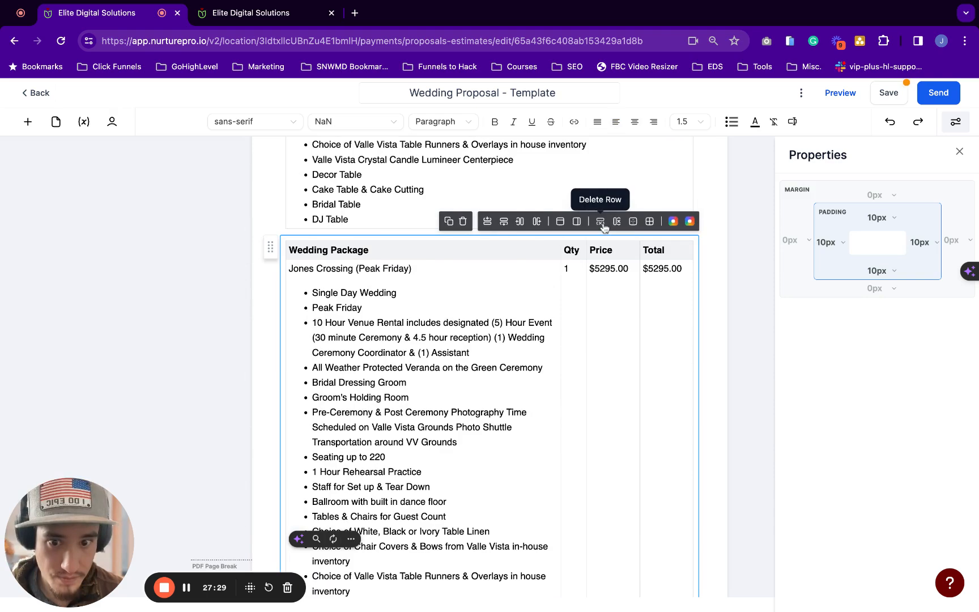
Delete the Chef Choice buffet row from the table
scroll(648, 366, "down", 7)
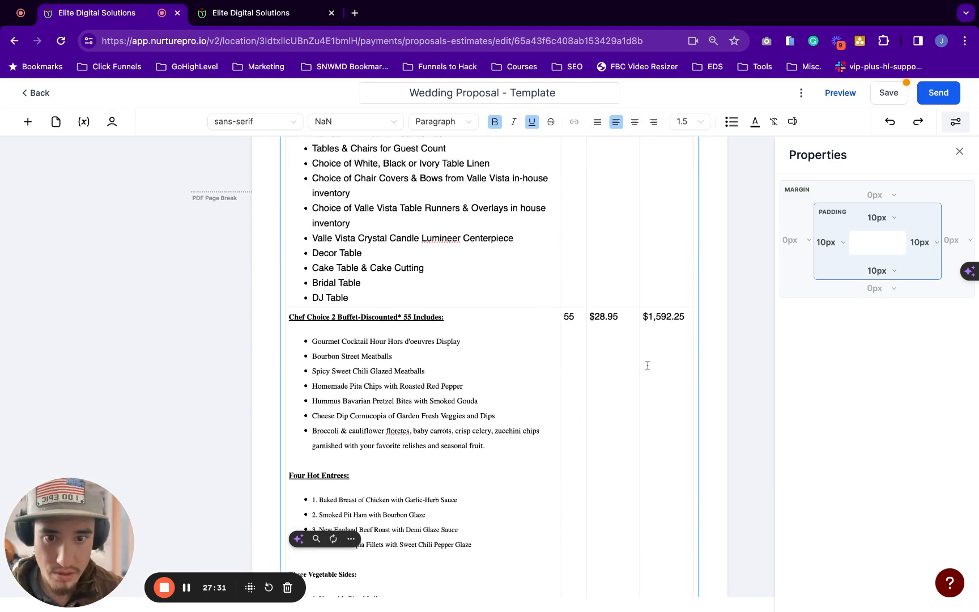
left_click_drag(647, 365, 446, 363)
left_click(665, 330)
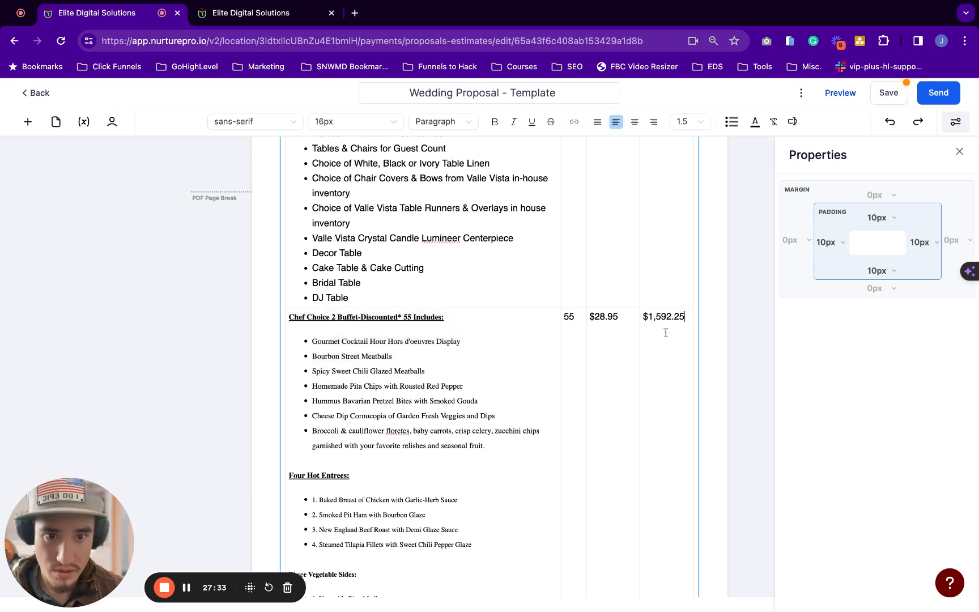
scroll(662, 343, "up", 7)
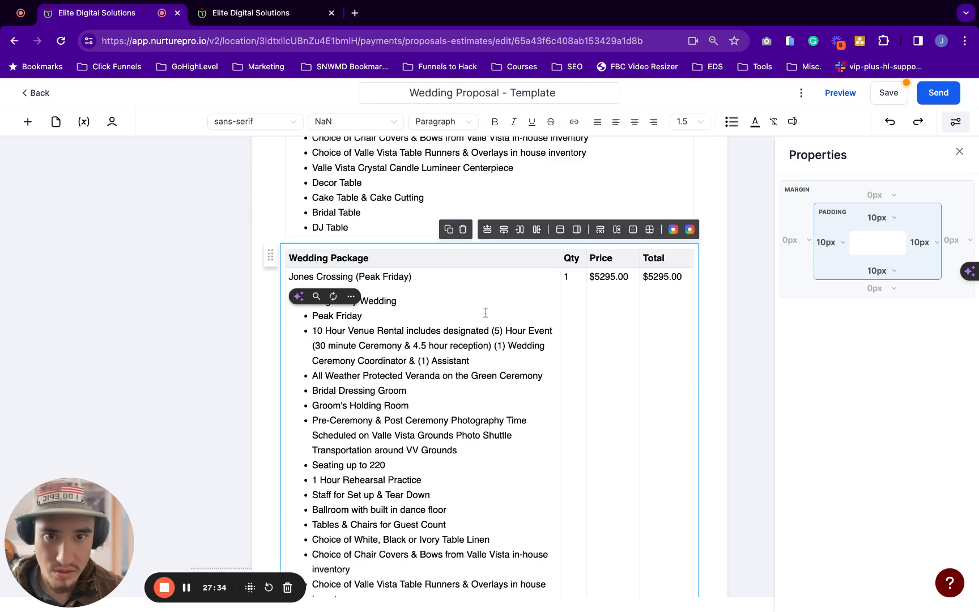
left_click(600, 228)
Delete the Cash Bar row from the table
scroll(541, 374, "down", 4)
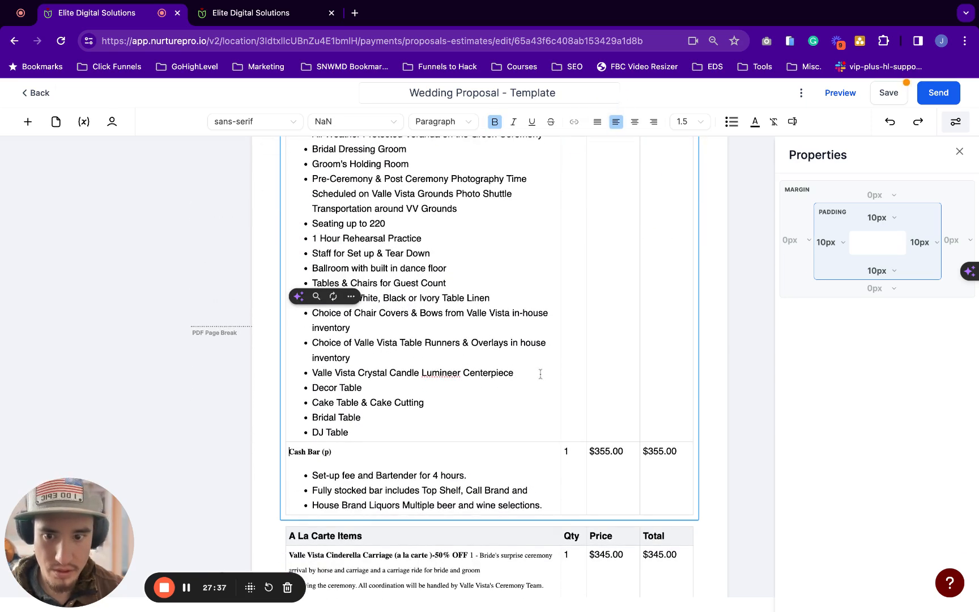
left_click(657, 461)
scroll(658, 462, "up", 2)
scroll(659, 463, "up", 3)
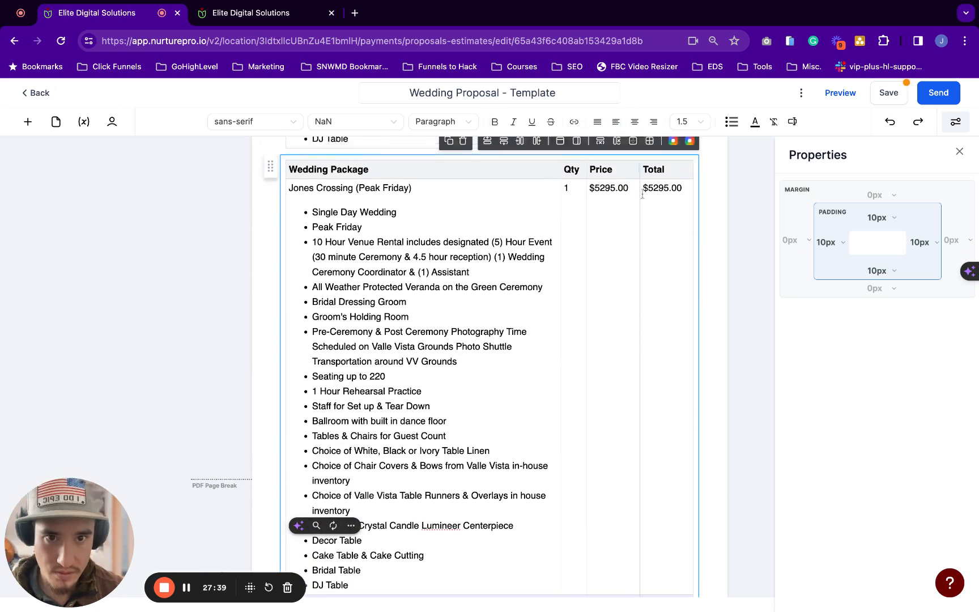
left_click(601, 147)
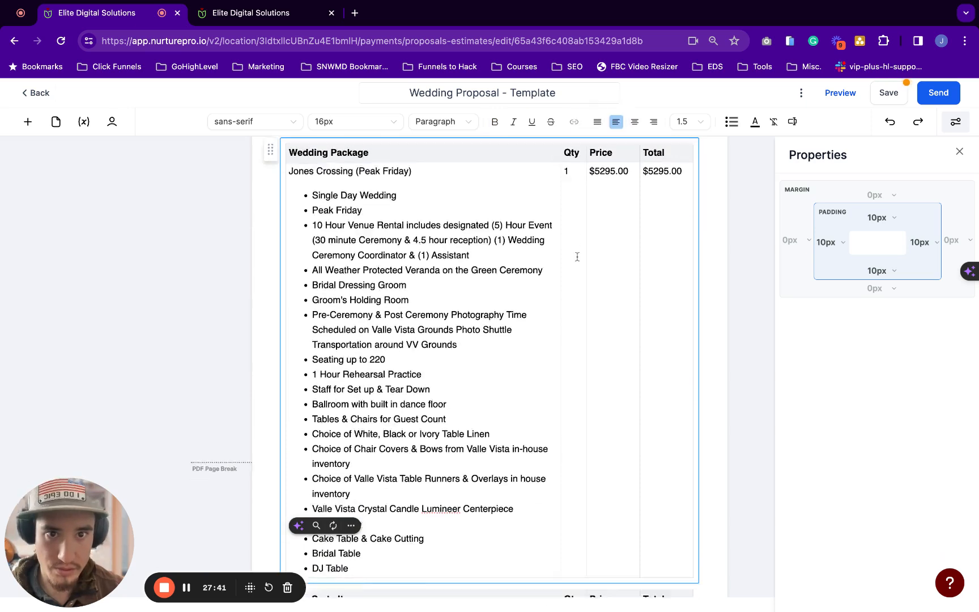
scroll(577, 256, "down", 5)
scroll(419, 358, "up", 6)
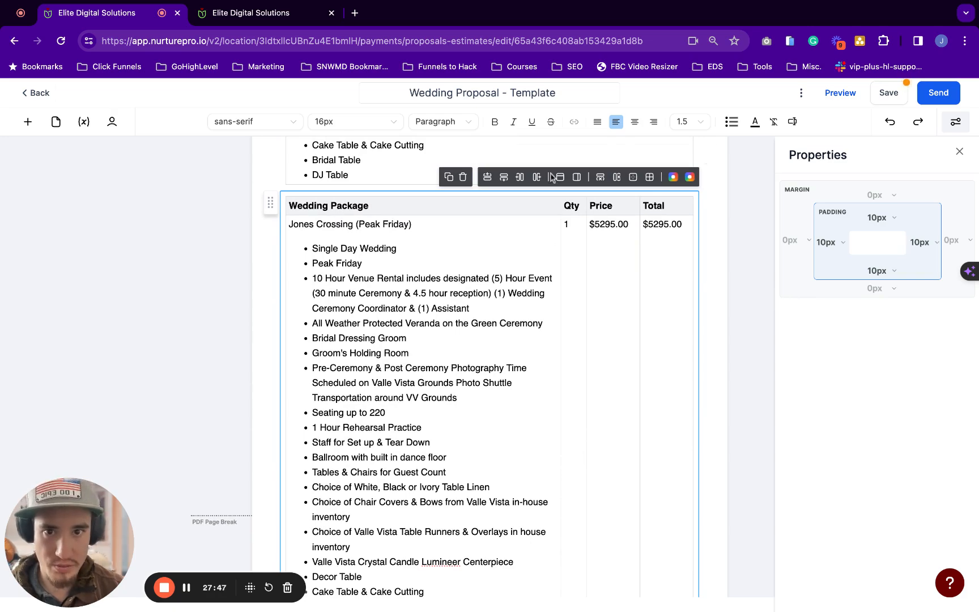
scroll(321, 329, "down", 12)
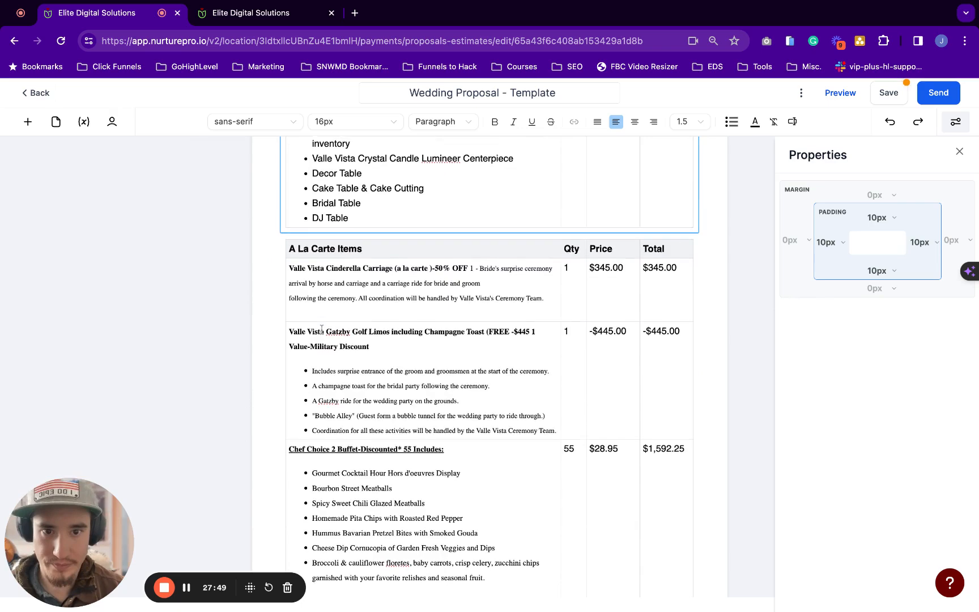
scroll(321, 330, "up", 12)
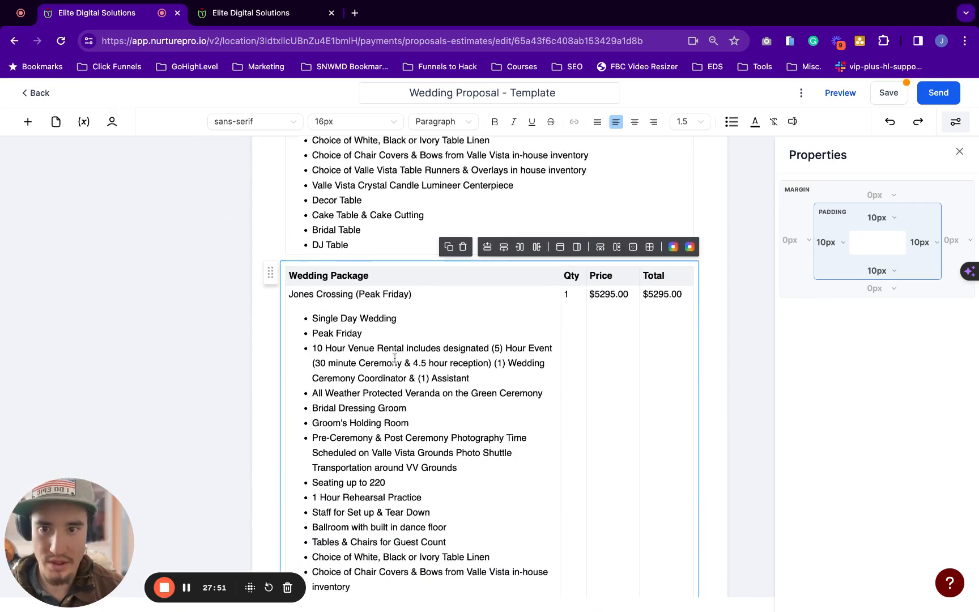
scroll(395, 358, "down", 18)
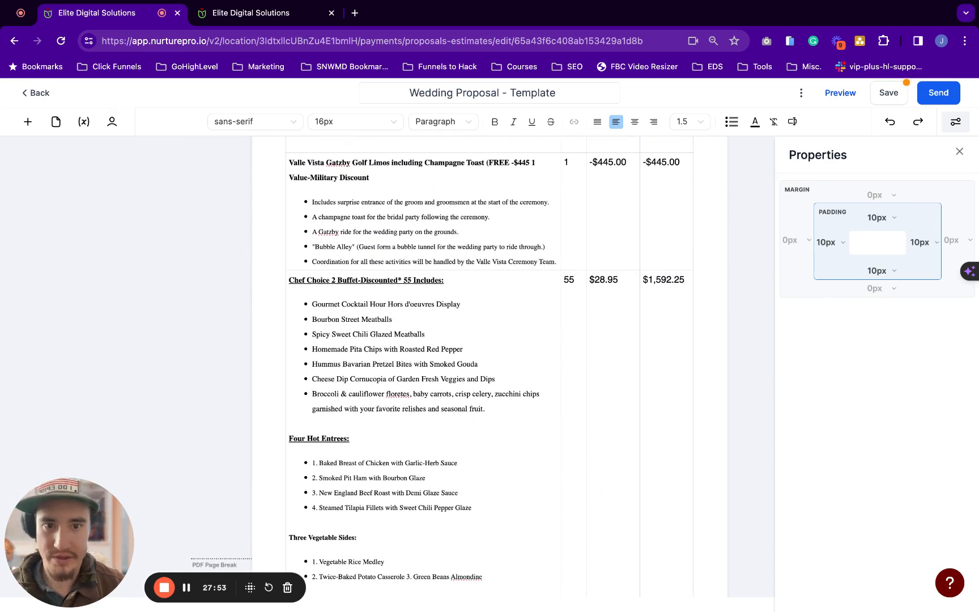
scroll(572, 411, "down", 12)
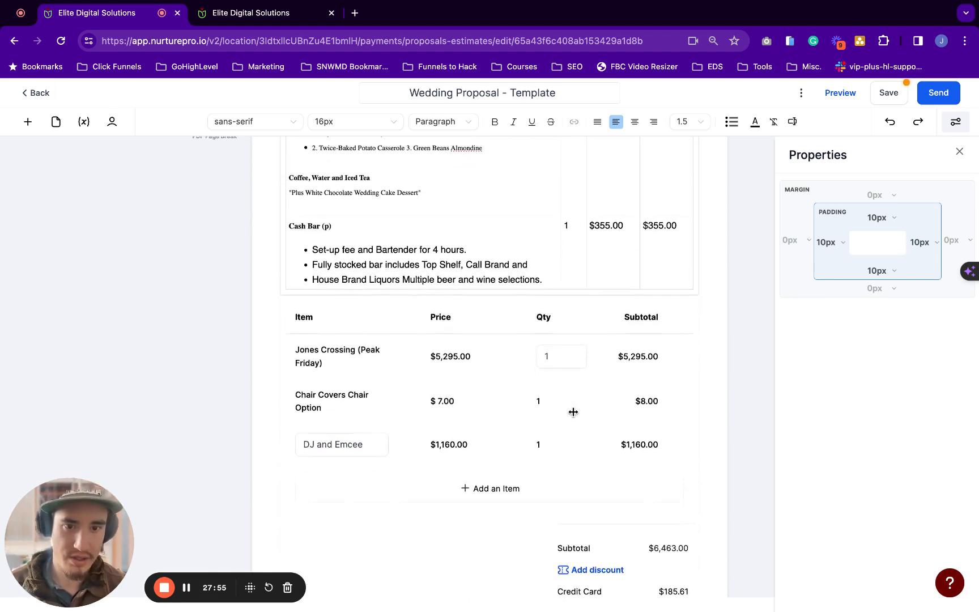
Try the pricing table's discount settings with a custom amount, then close without saving
scroll(572, 410, "down", 2)
scroll(518, 374, "down", 1)
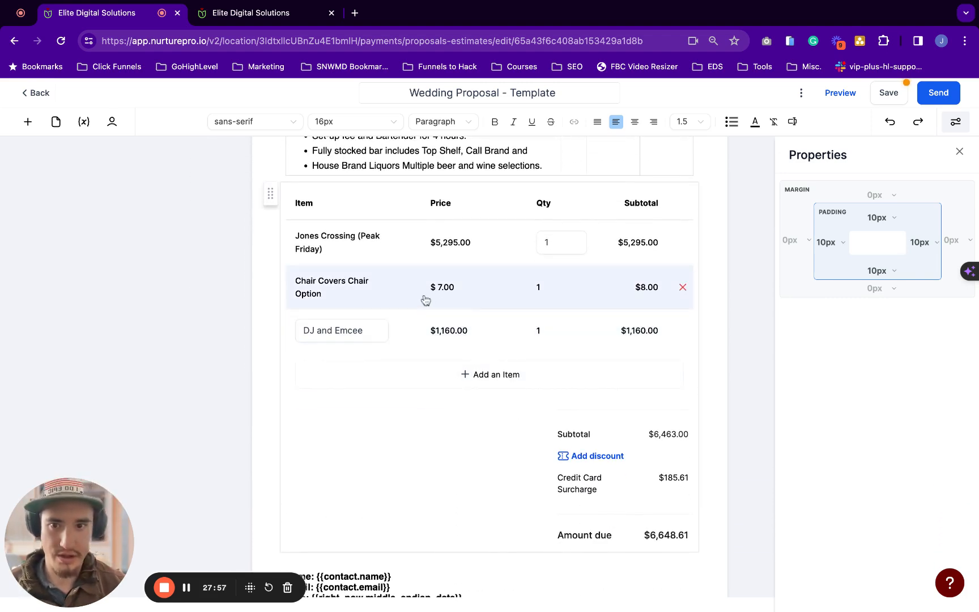
scroll(425, 299, "down", 1)
scroll(628, 289, "down", 1)
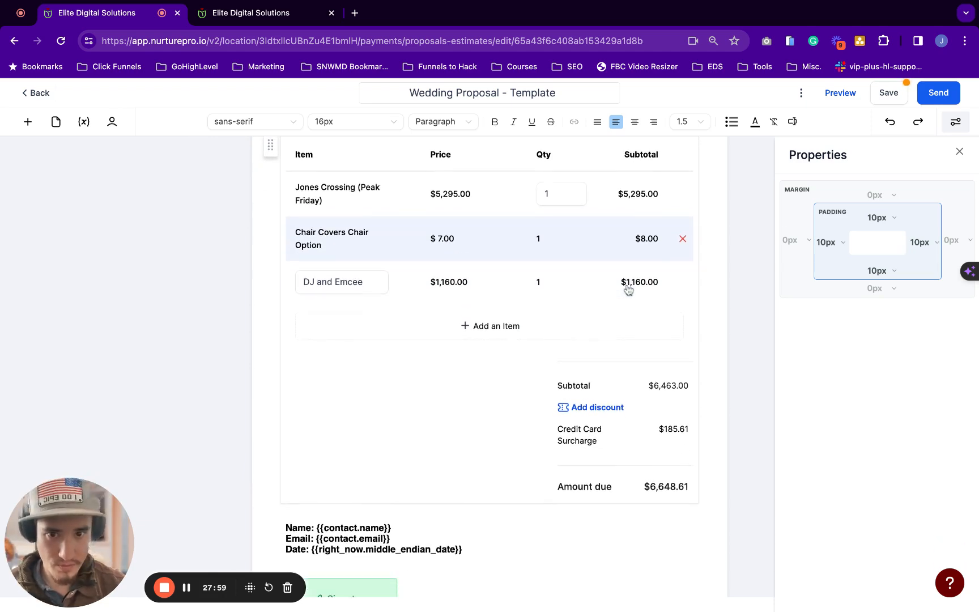
left_click(599, 408)
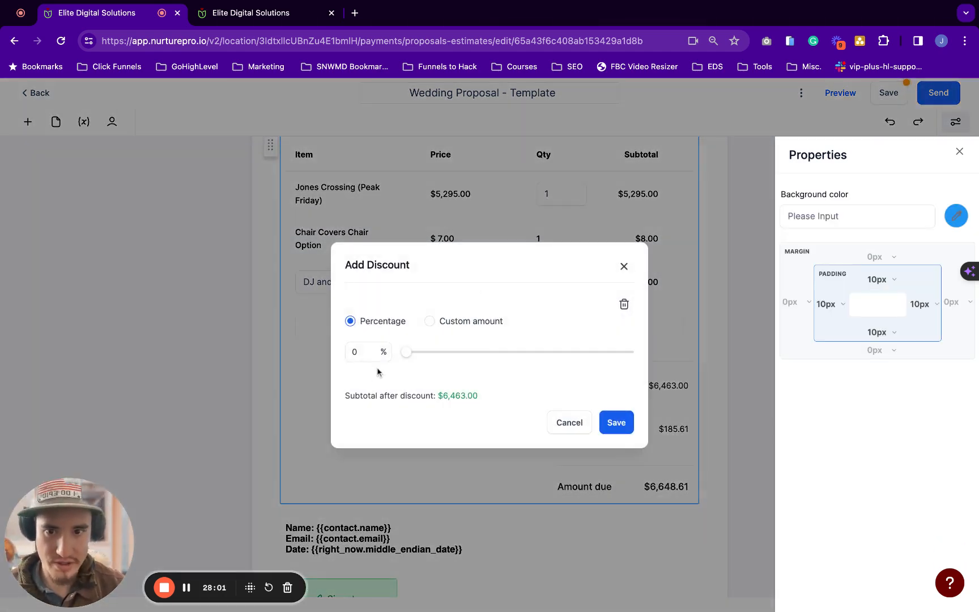
left_click(431, 323)
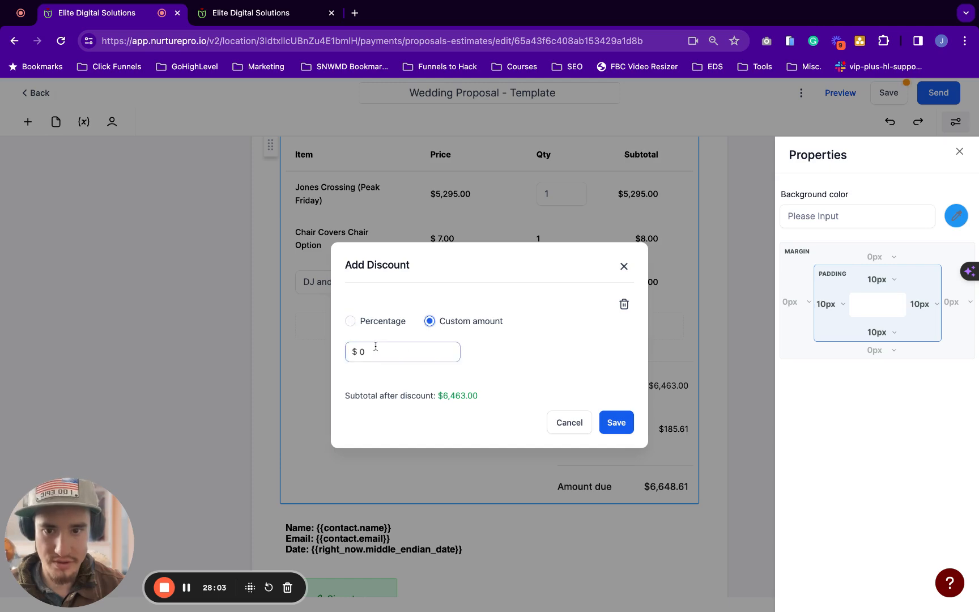
left_click_drag(374, 349, 343, 350)
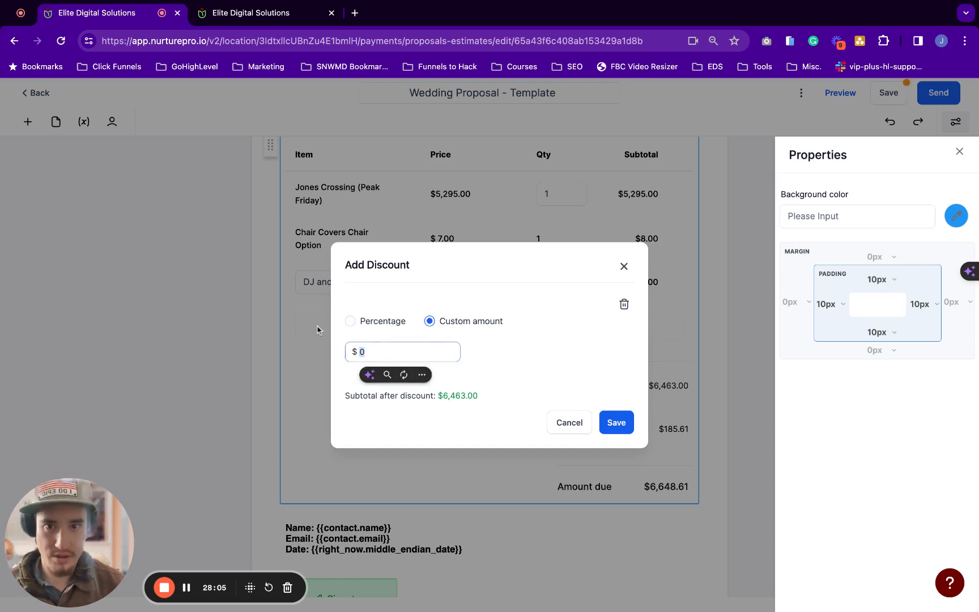
left_click(623, 267)
Apply a custom $445 discount to the pricing table and save it
scroll(621, 274, "up", 15)
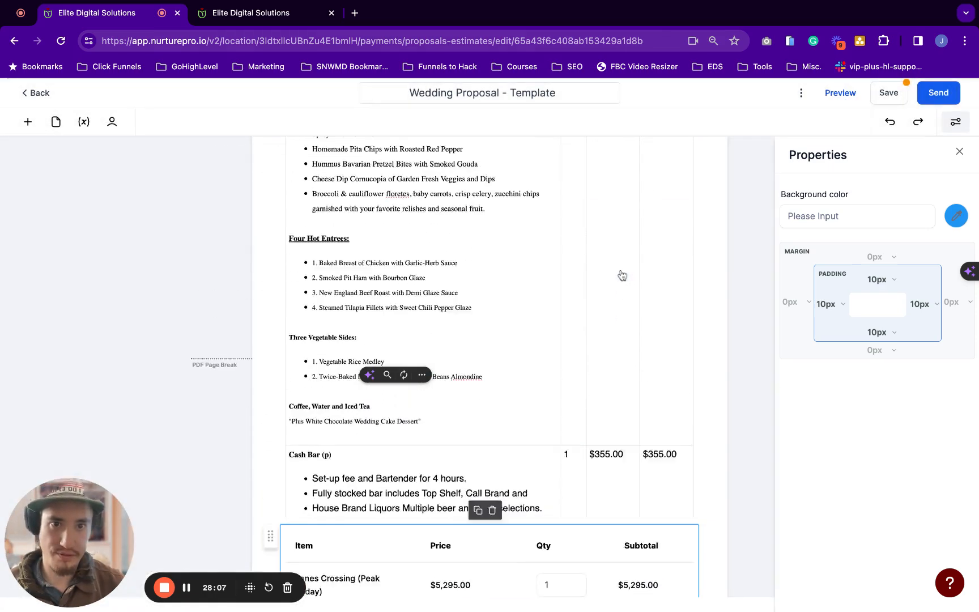
scroll(621, 266, "down", 10)
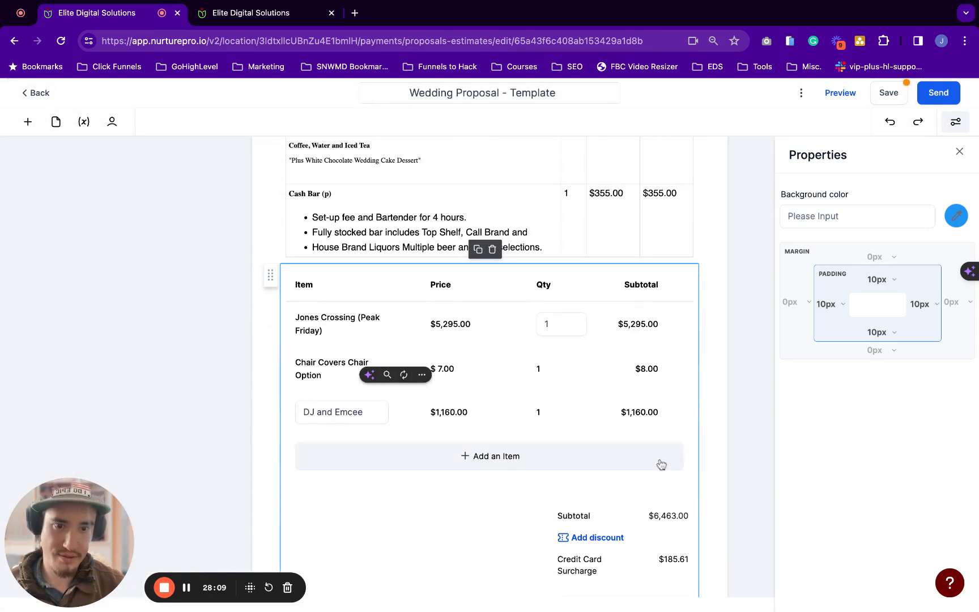
left_click(582, 540)
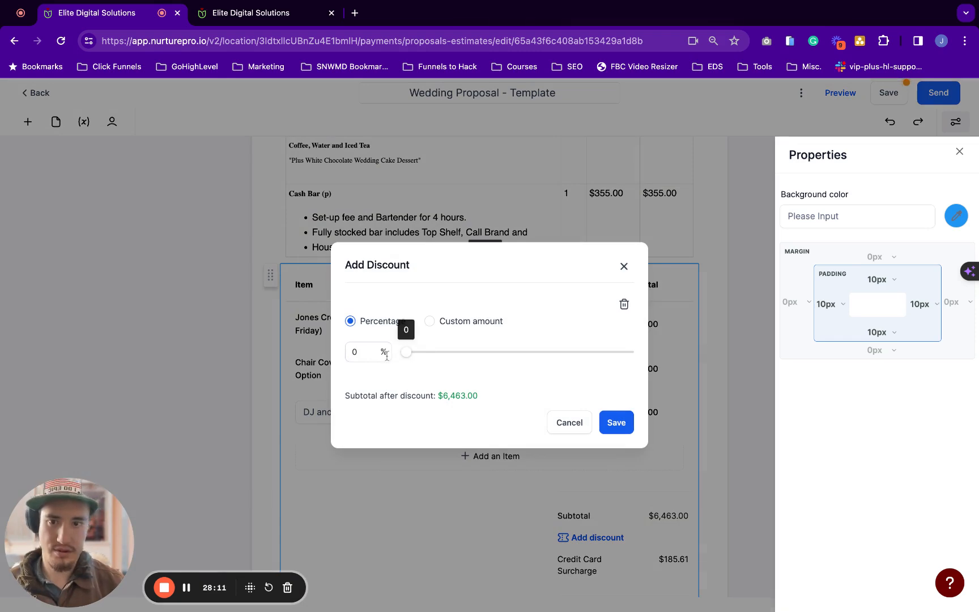
left_click(430, 320)
left_click(379, 351)
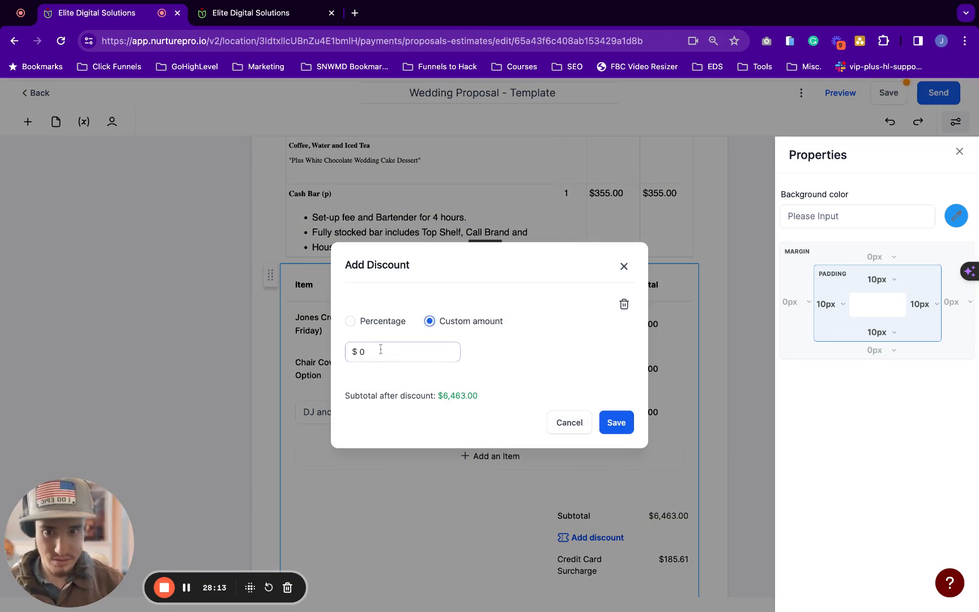
key("BackSpace")
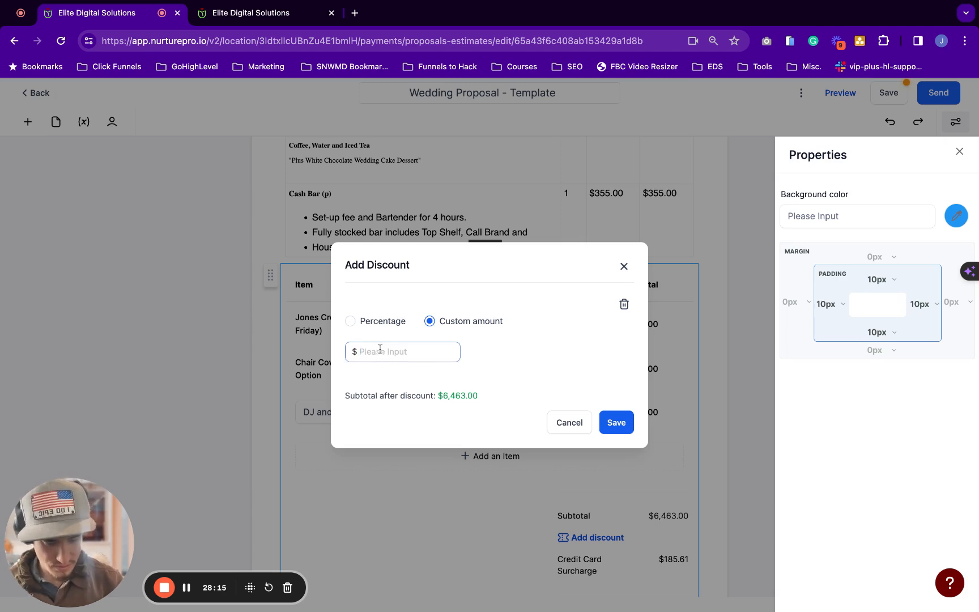
type("445")
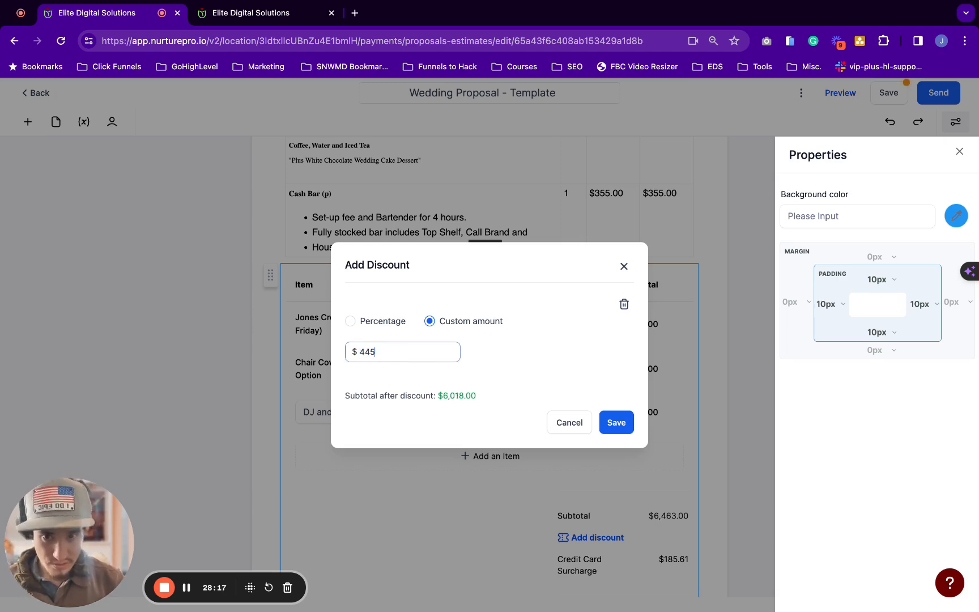
left_click(611, 431)
scroll(535, 443, "down", 3)
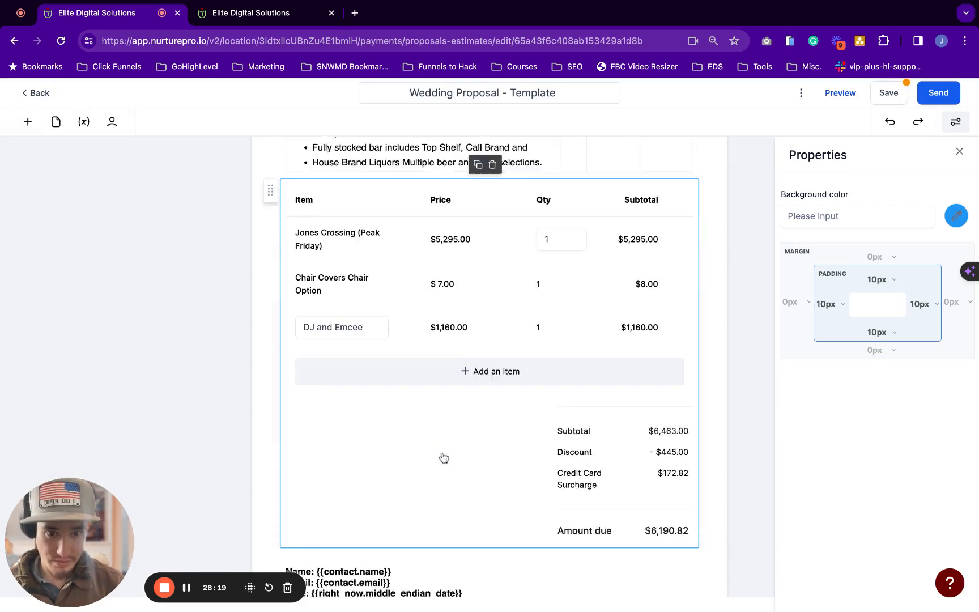
Tick the Credit Card Surcharge (3.5%) tax on DJ and Emcee and review the other items' taxes
scroll(632, 463, "down", 1)
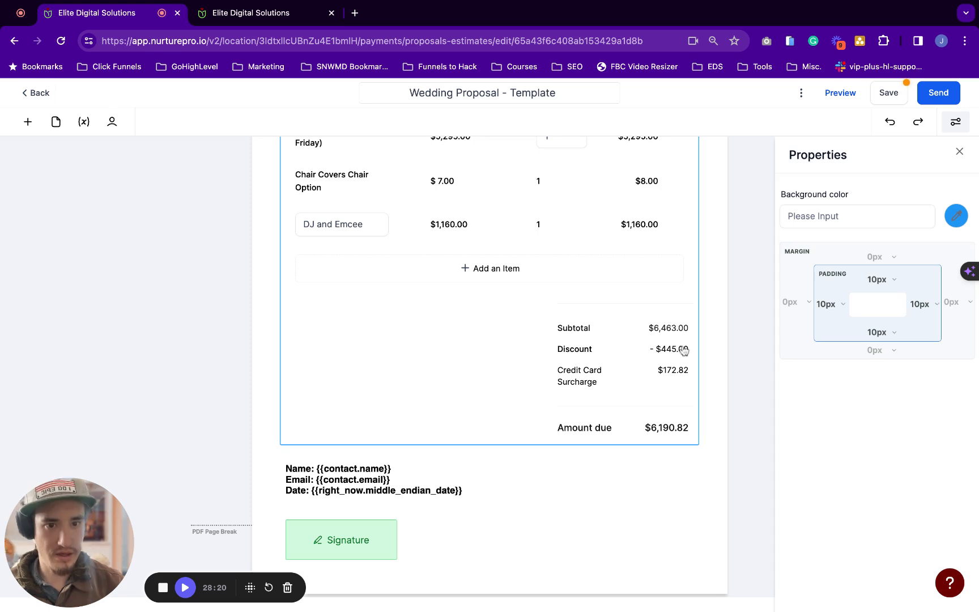
scroll(651, 383, "down", 1)
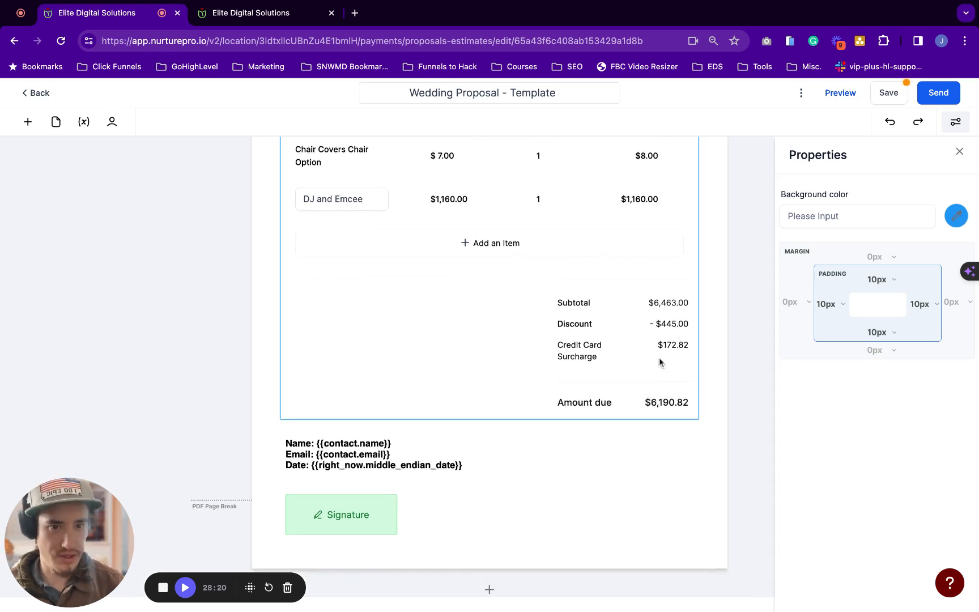
scroll(645, 363, "up", 2)
left_click(505, 266)
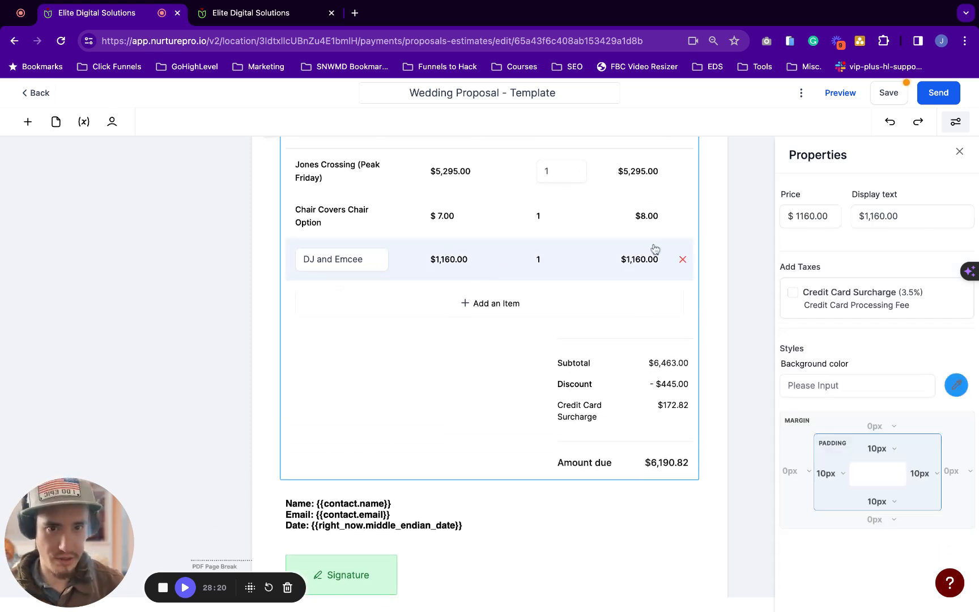
left_click(793, 293)
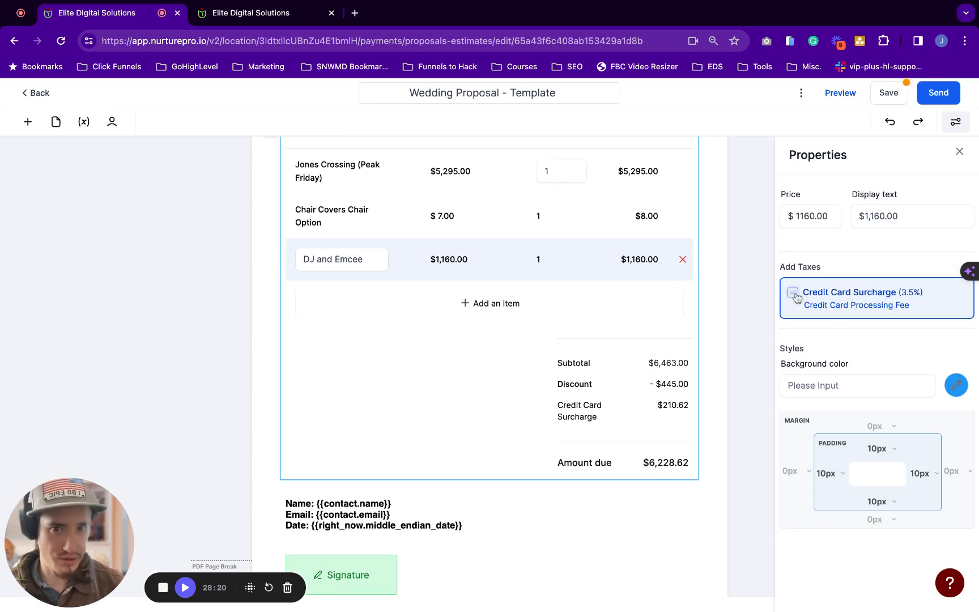
left_click(584, 227)
left_click(623, 174)
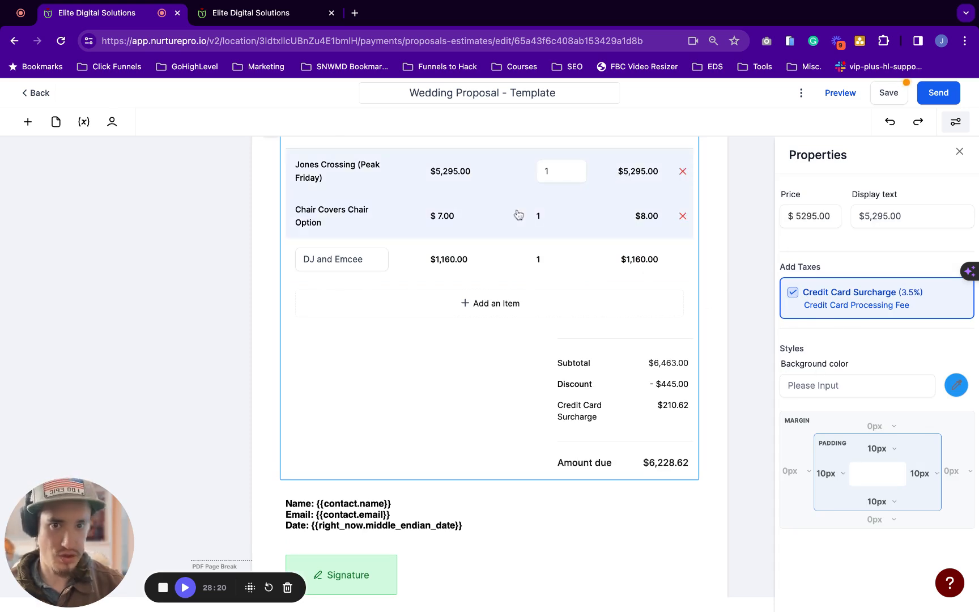
left_click(519, 214)
left_click(564, 262)
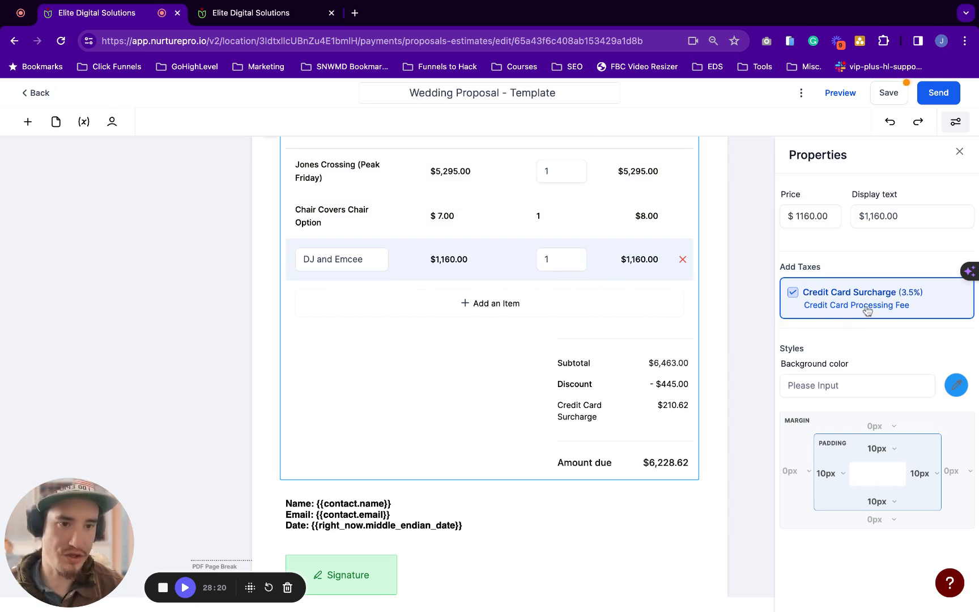
scroll(518, 435, "down", 3)
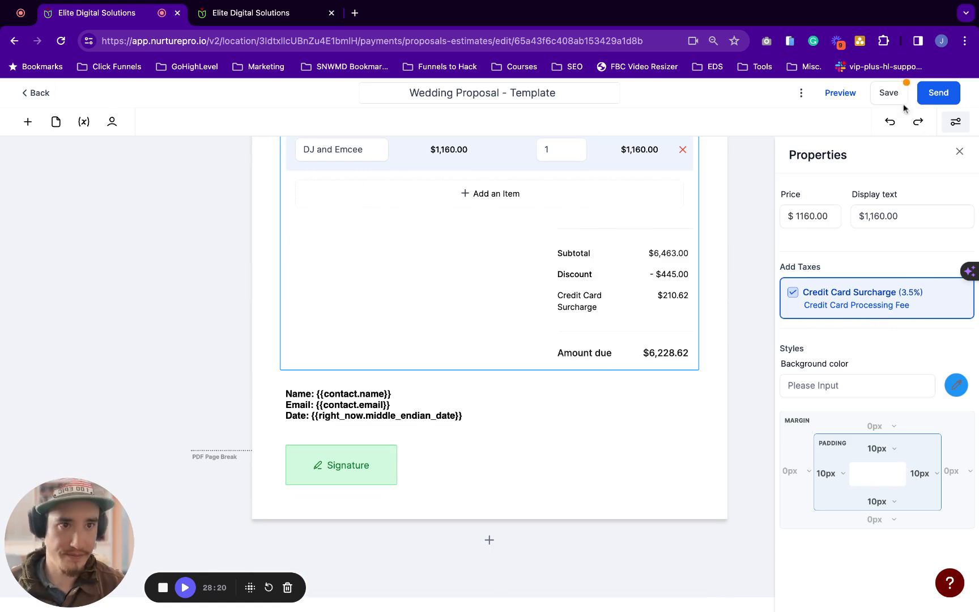
Save the Wedding Proposal template and dismiss the confirmation
left_click(888, 93)
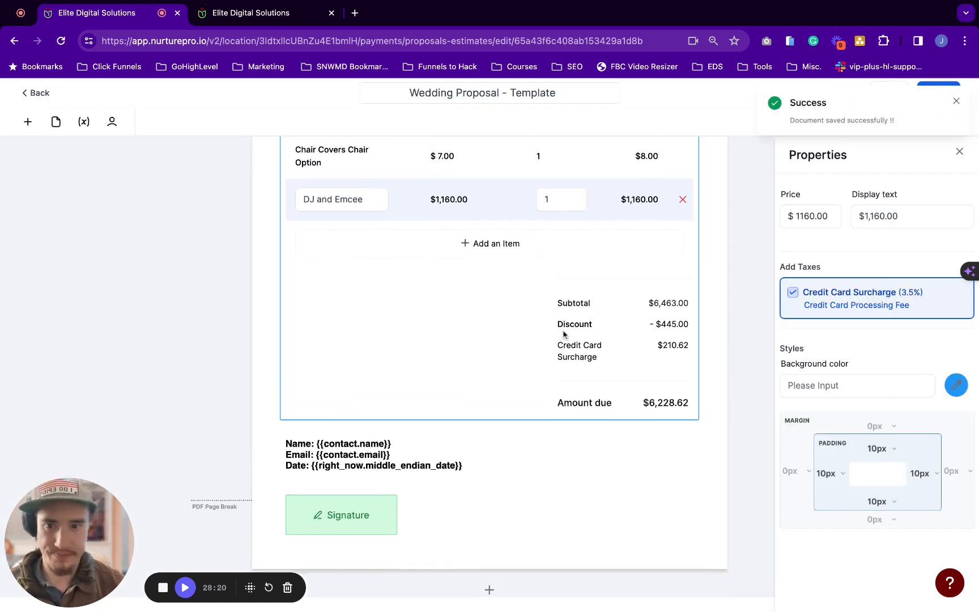
left_click(956, 101)
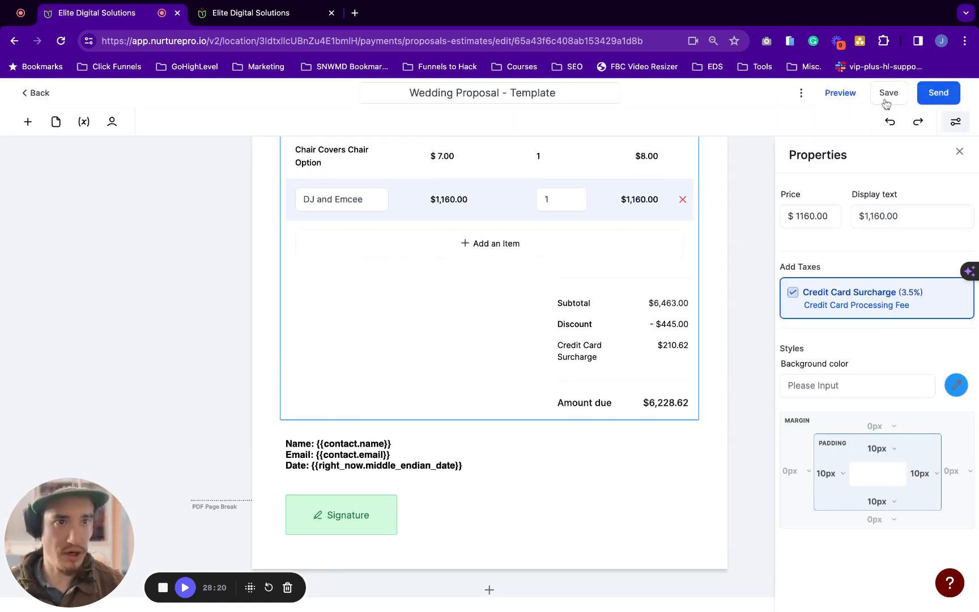
left_click(184, 587)
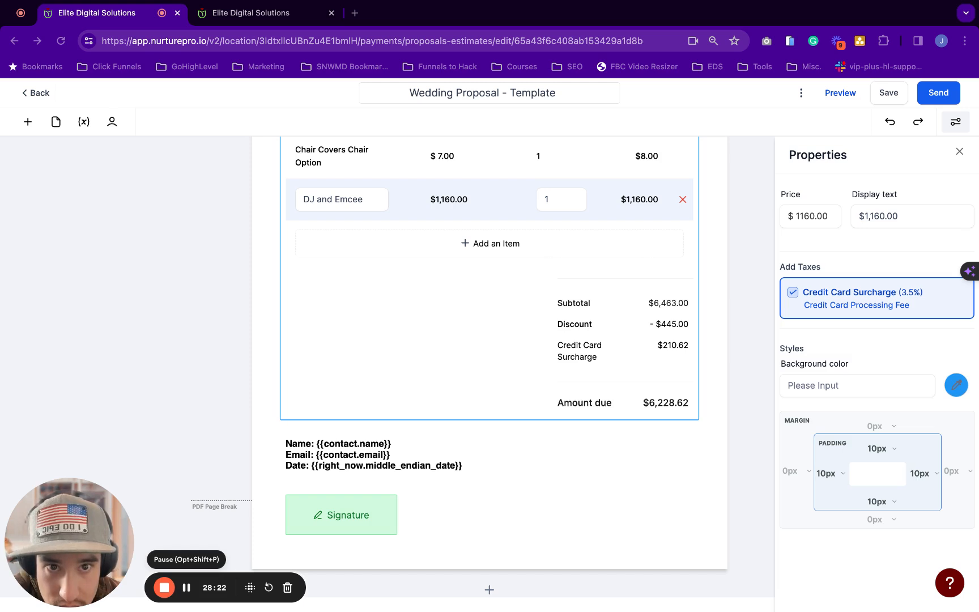
left_click(453, 369)
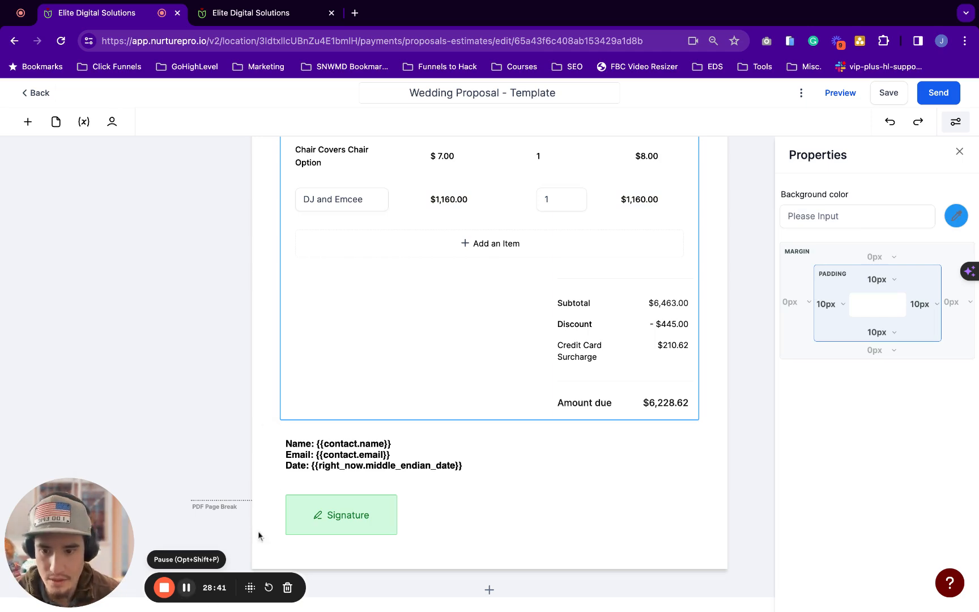
left_click(186, 587)
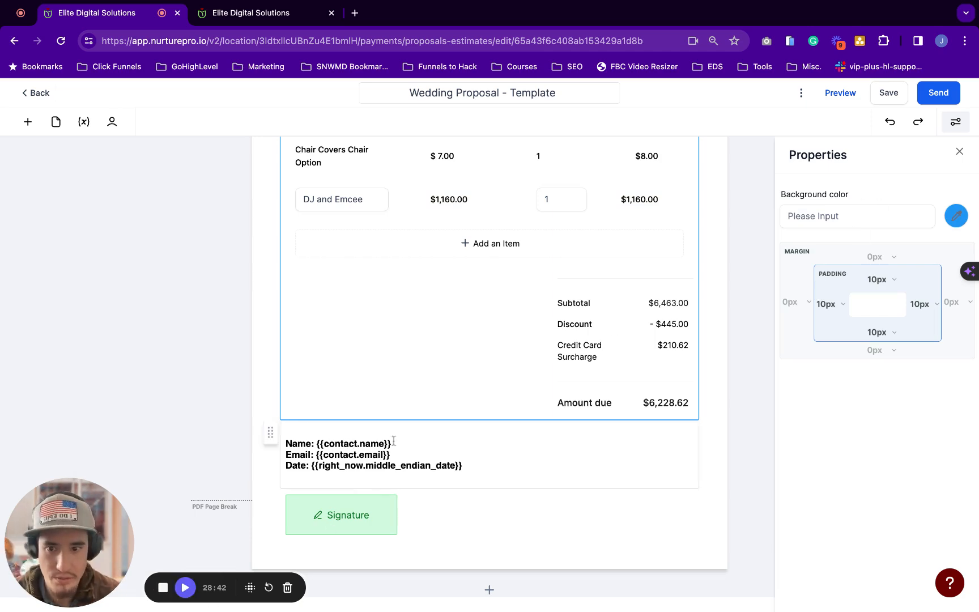
scroll(389, 404, "up", 15)
scroll(388, 403, "up", 15)
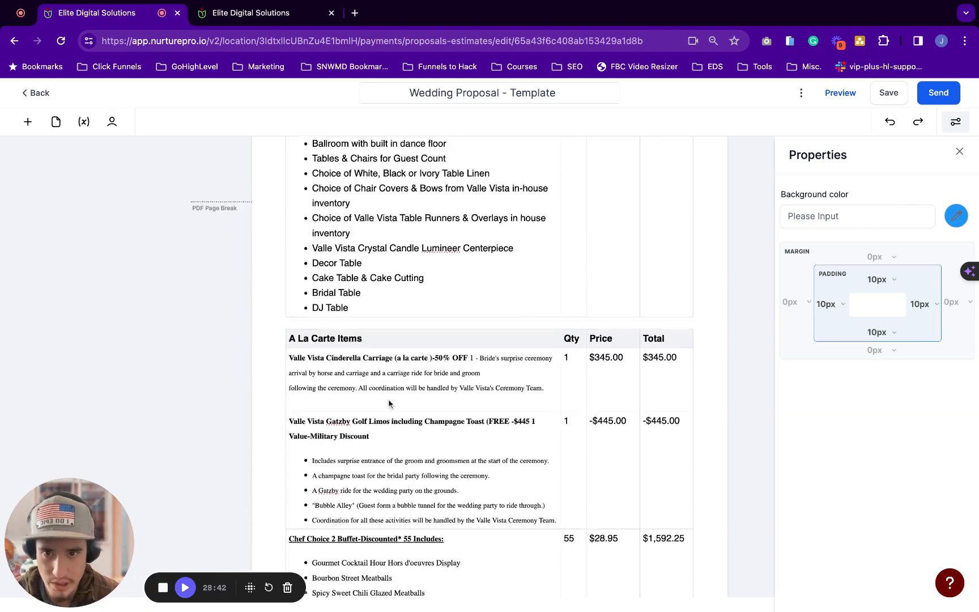
scroll(489, 368, "down", 10)
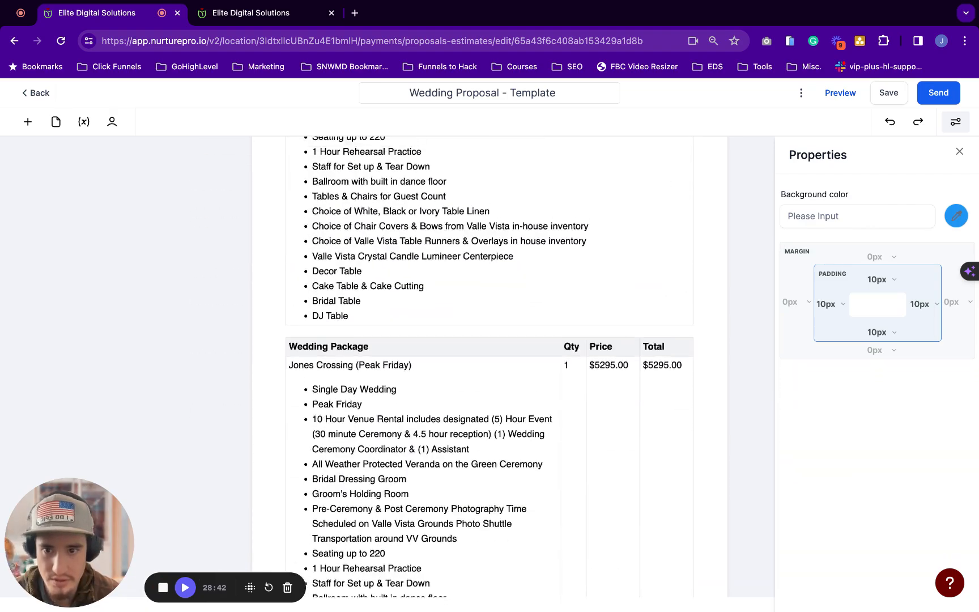
scroll(489, 368, "up", 6)
scroll(631, 335, "up", 5)
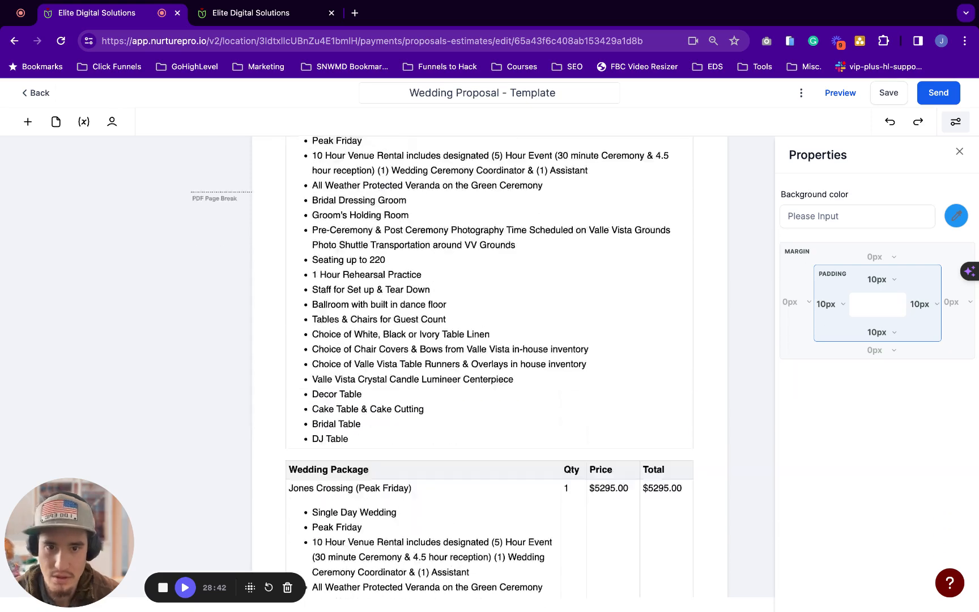
left_click(278, 348)
left_click(468, 317)
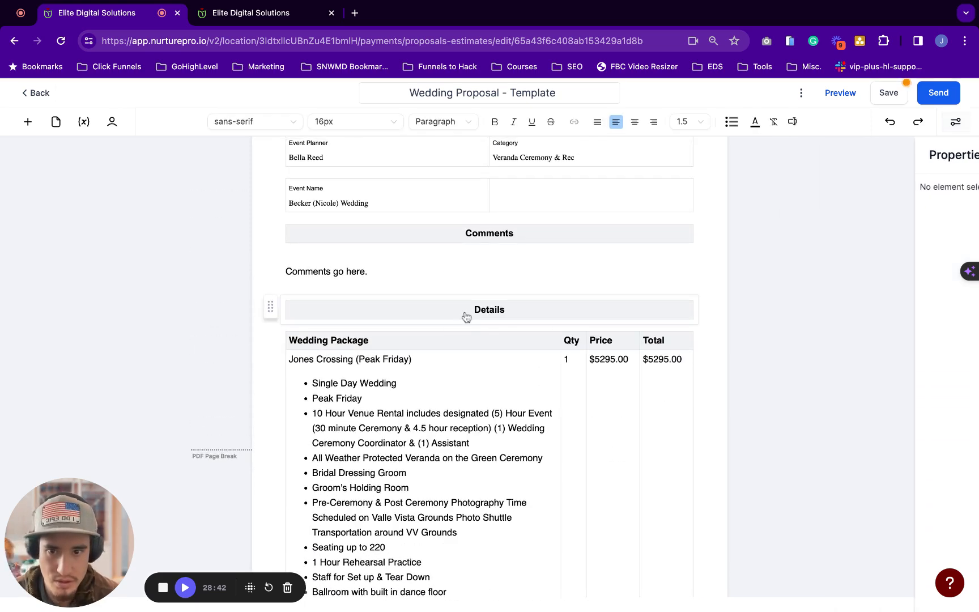
scroll(453, 419, "down", 5)
scroll(459, 397, "up", 4)
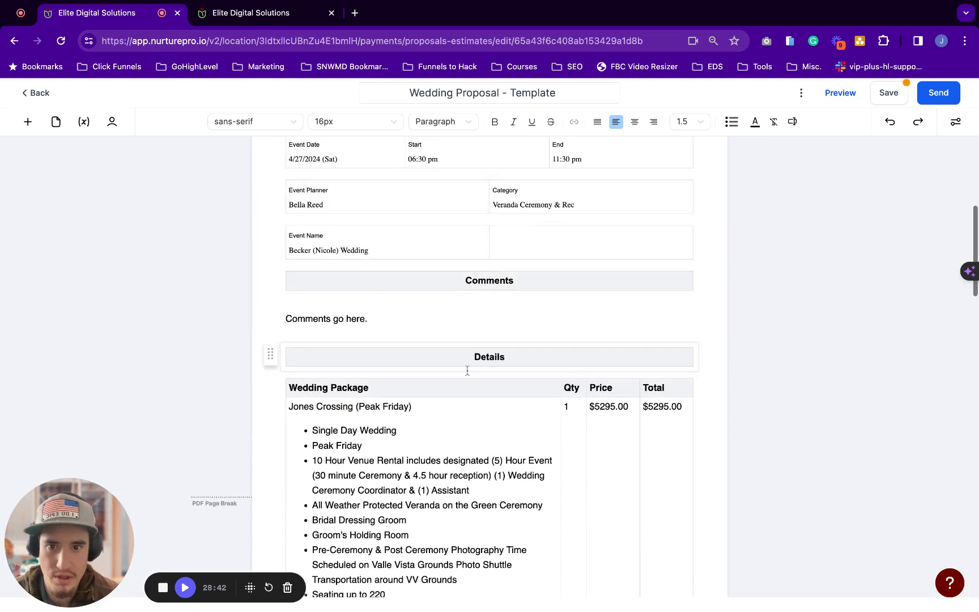
scroll(524, 324, "down", 2)
scroll(527, 326, "down", 20)
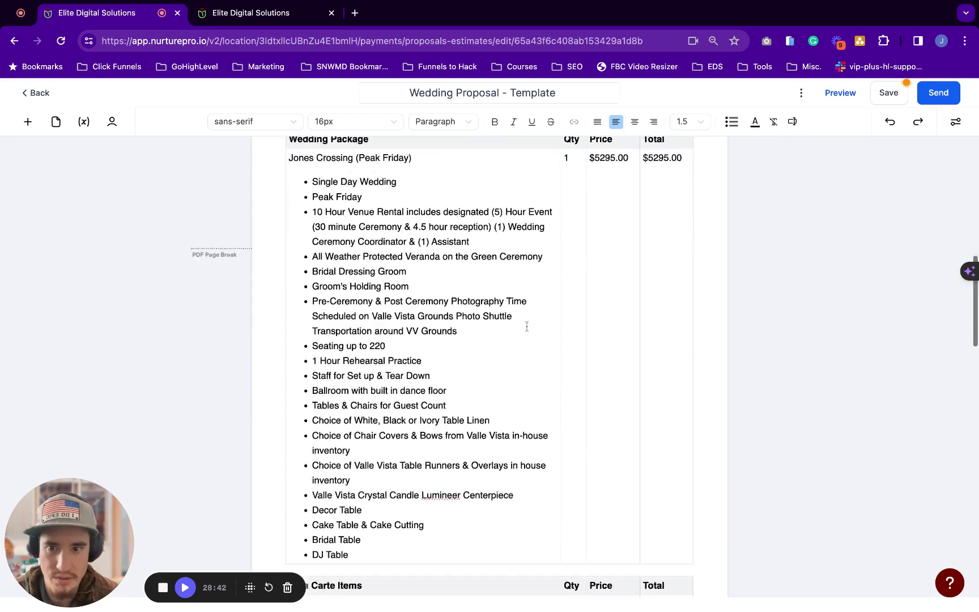
scroll(540, 434, "down", 8)
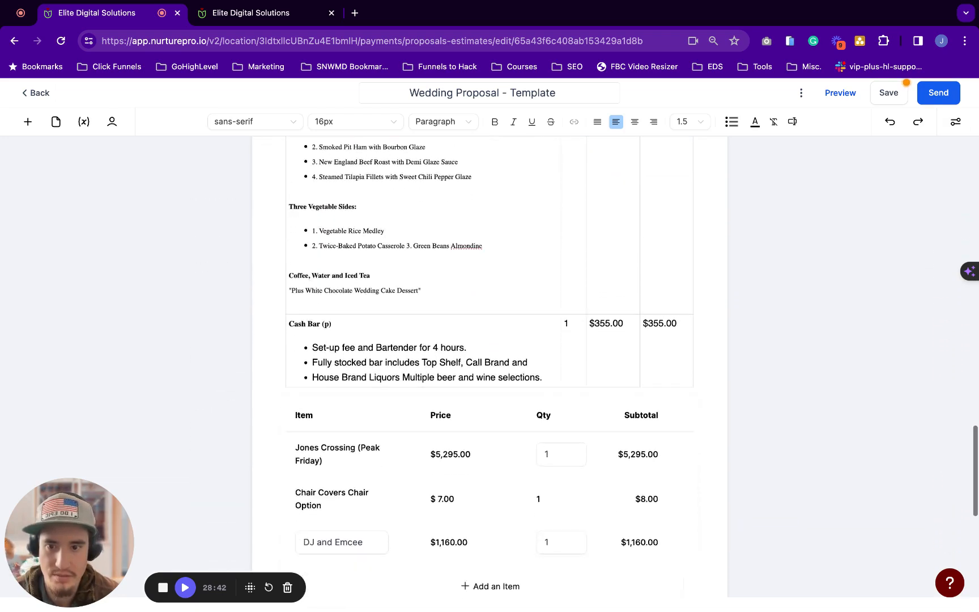
scroll(539, 434, "down", 2)
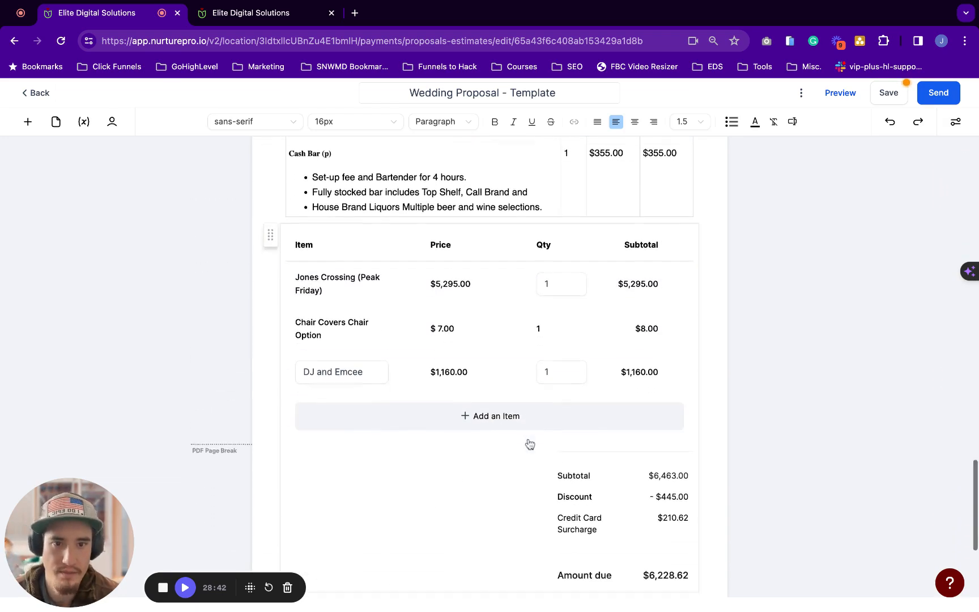
left_click(408, 444)
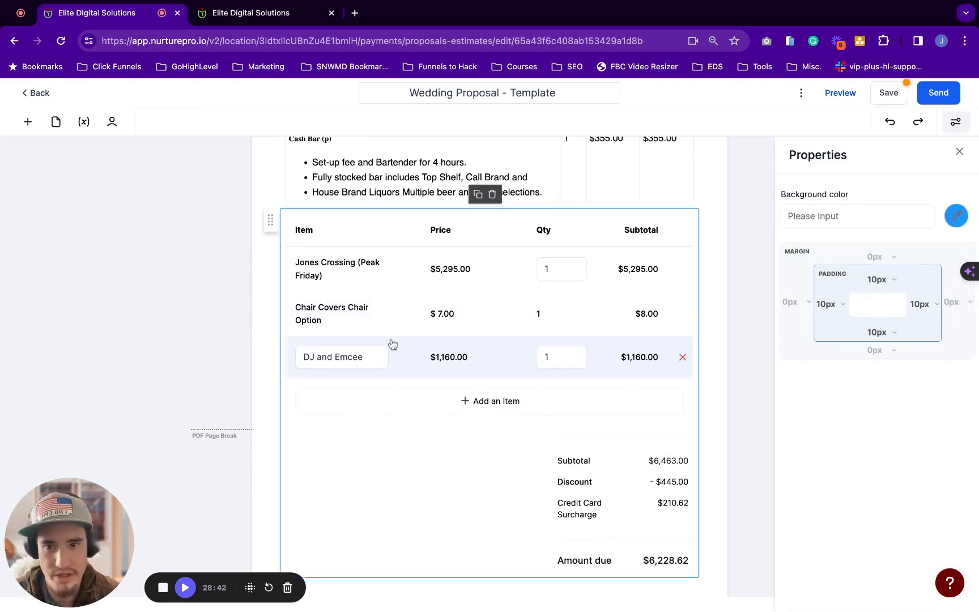
left_click(961, 151)
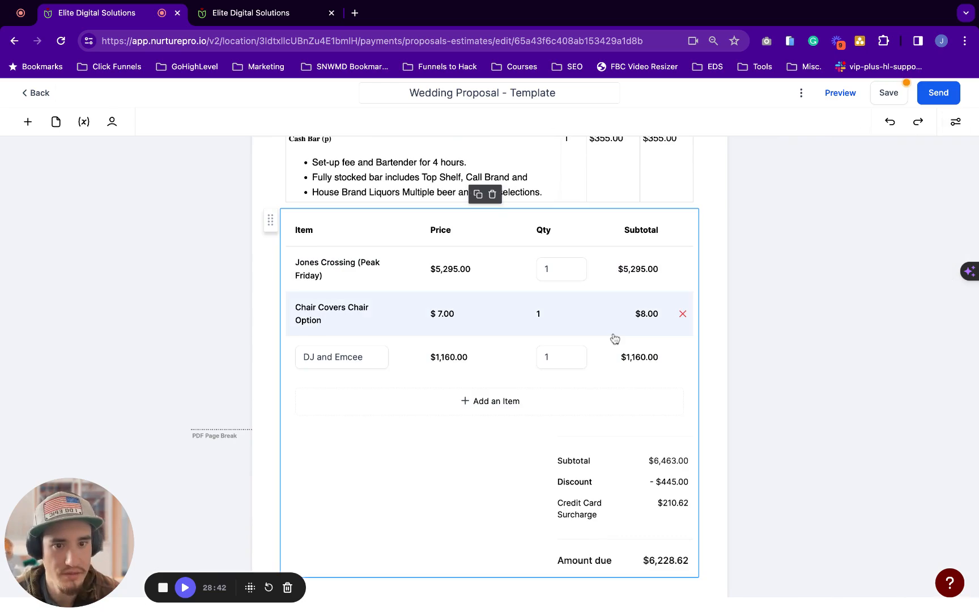
scroll(612, 340, "down", 5)
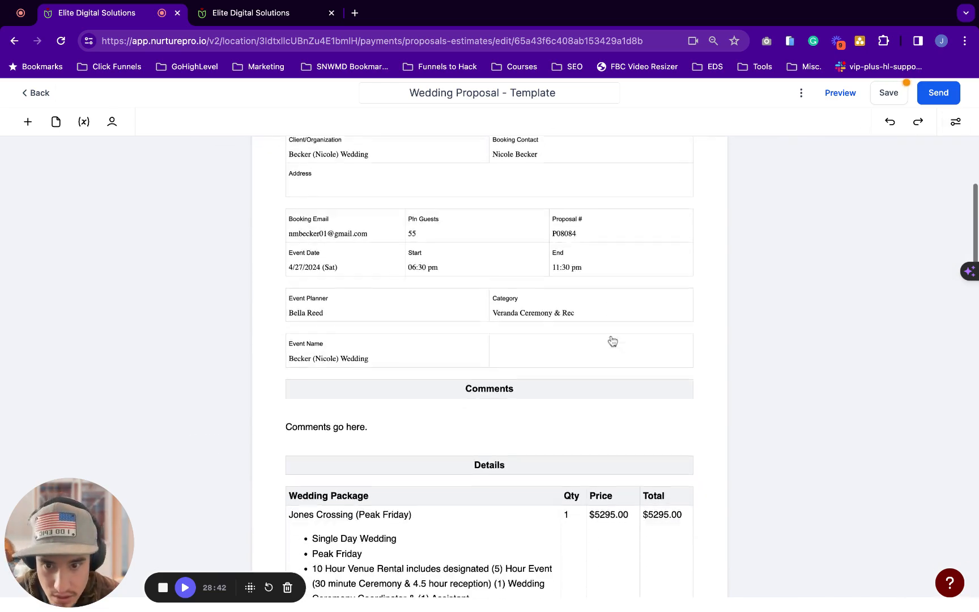
Duplicate the Comments block below Amount due and paste in the surcharge and thank-you paragraphs
left_click(273, 353)
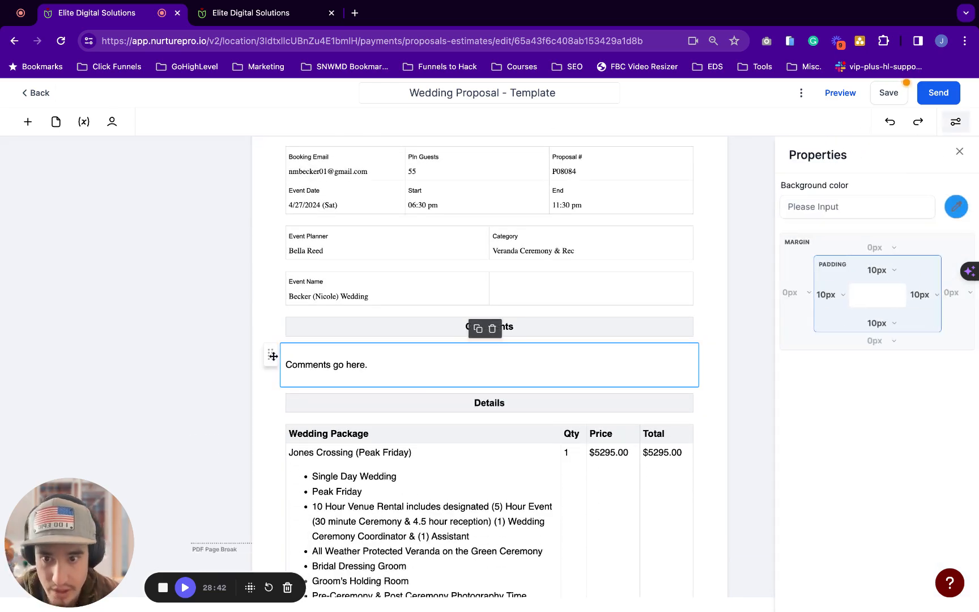
left_click(478, 339)
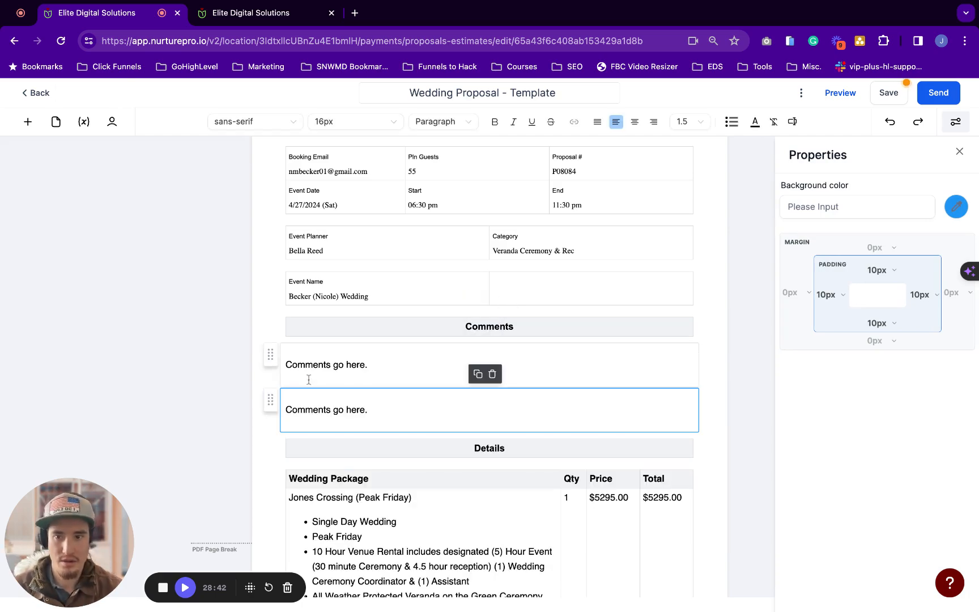
scroll(267, 401, "down", 20)
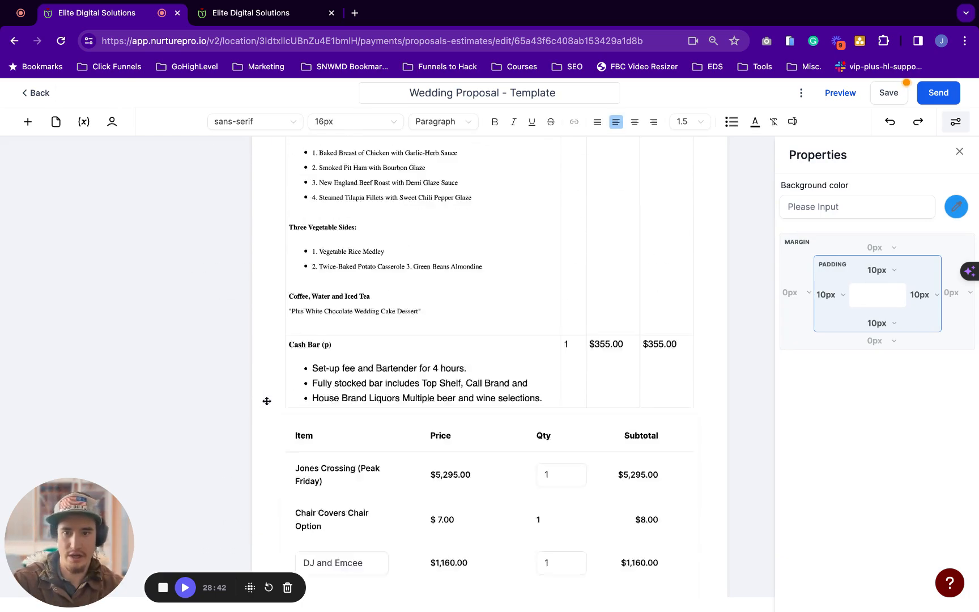
scroll(334, 391, "down", 3)
left_click_drag(273, 399, 335, 362)
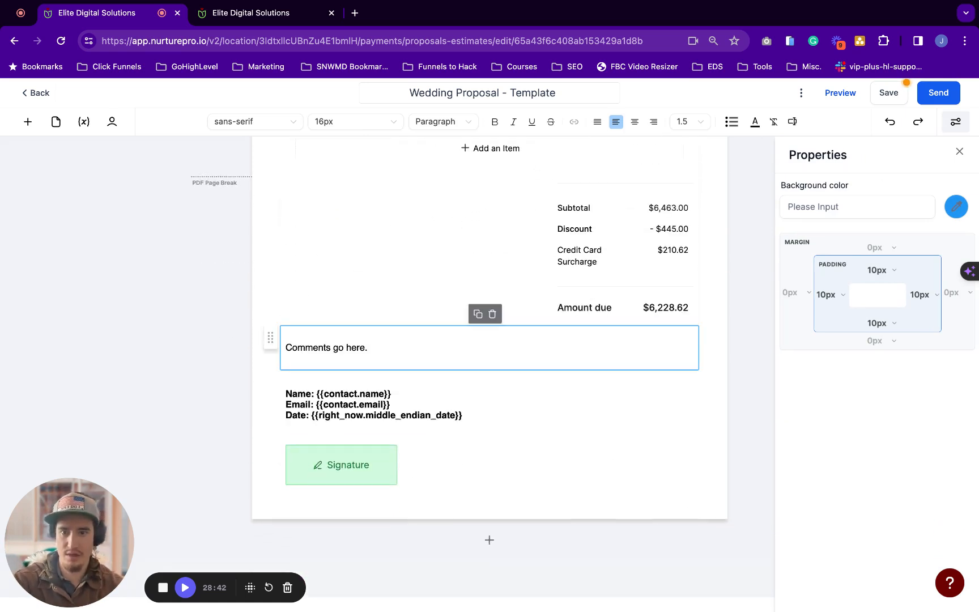
triple_click(335, 349)
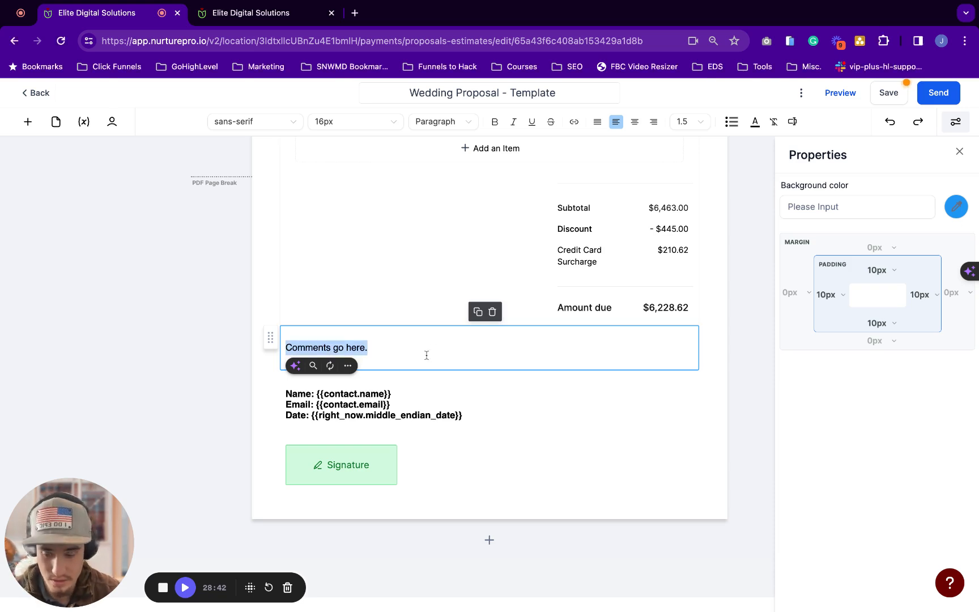
type("All invoices reflect a 3% surcharge for credit card processing. Any payments paid by check, cash, ACH, or debit card will reduce the total surcharge and lower the total balance due. Thank you for considering Valle Vista for your upcoming event. Please let me know if you have any questions concerning any of the items on this proposal.")
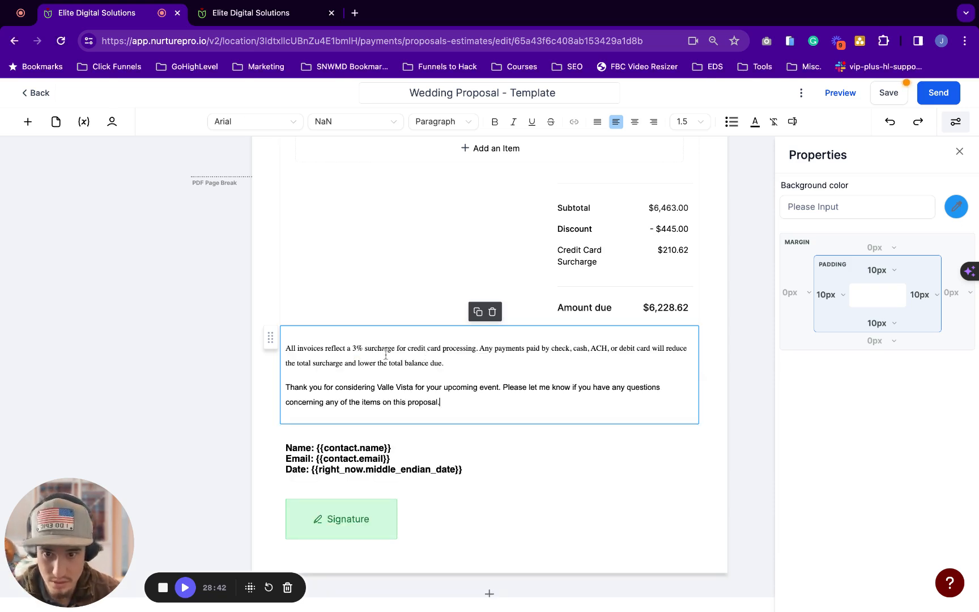
Prefix the surcharge note with * and change Valle Vista to Jones Crossing in the closing paragraph
left_click(286, 348)
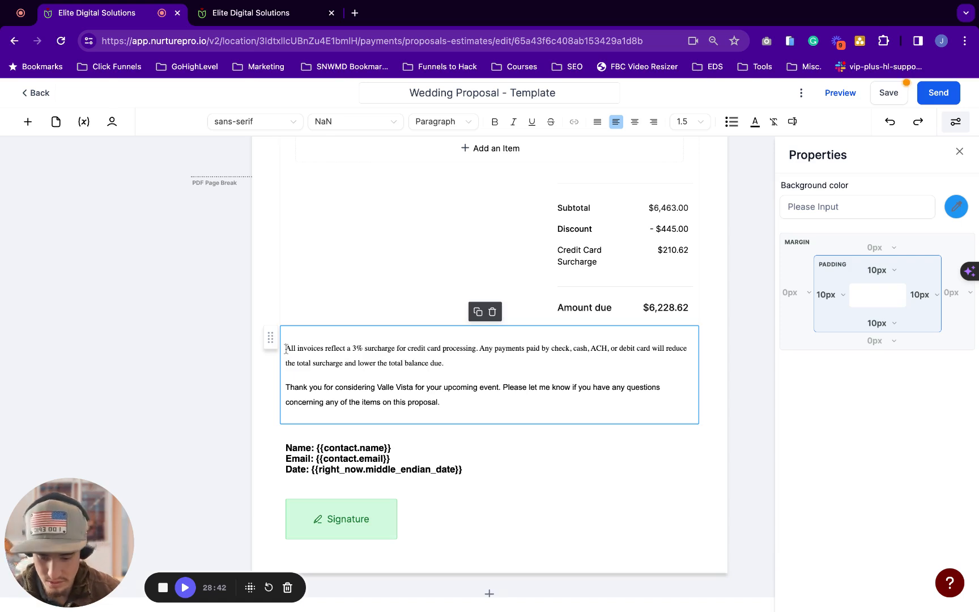
type("*")
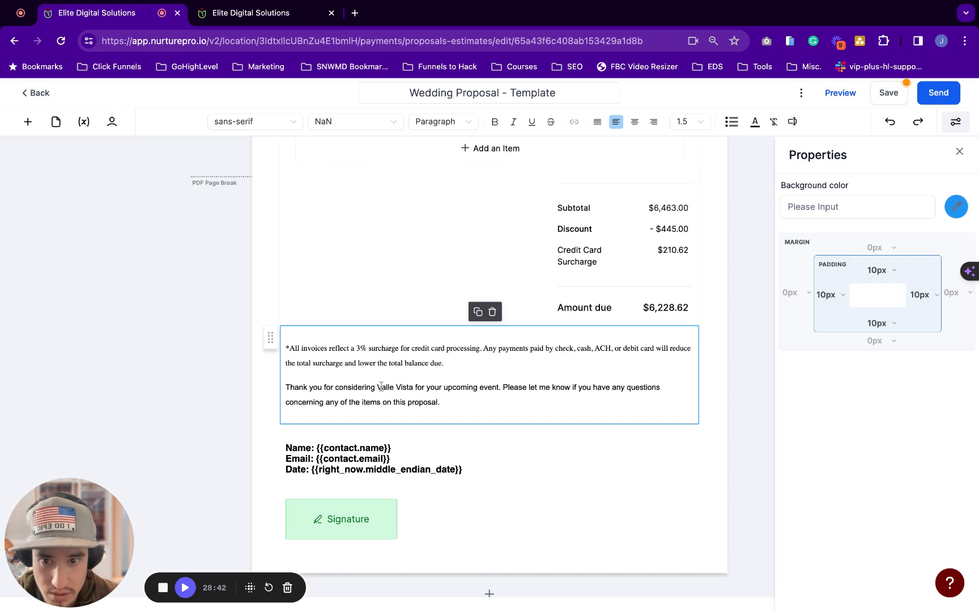
left_click_drag(377, 386, 409, 387)
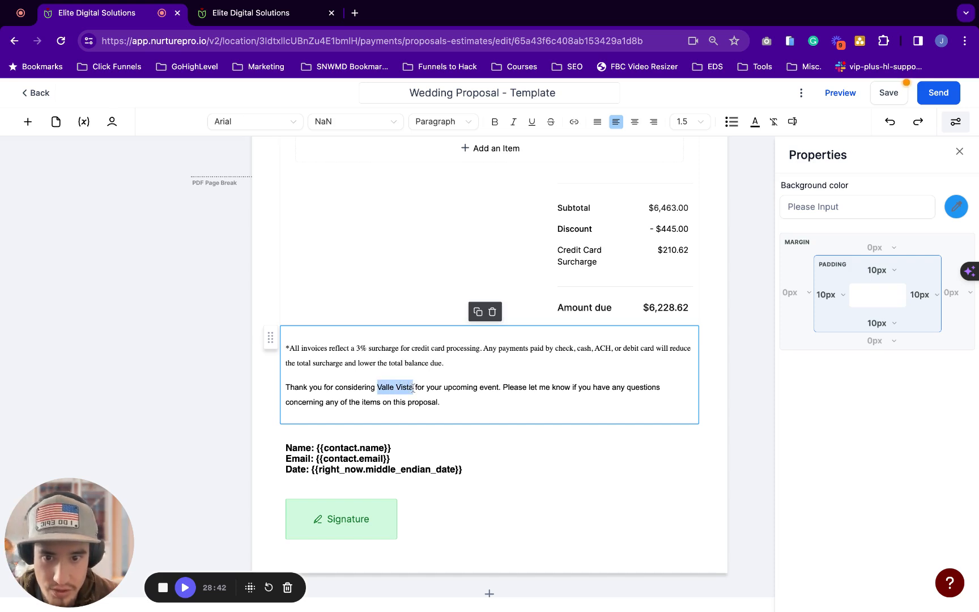
type("Jones")
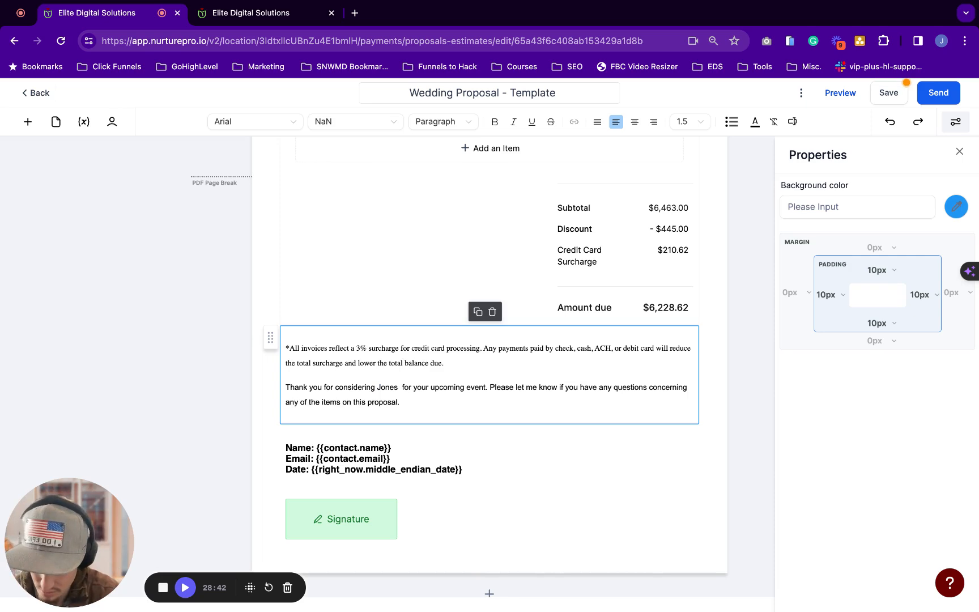
type(" Crossing")
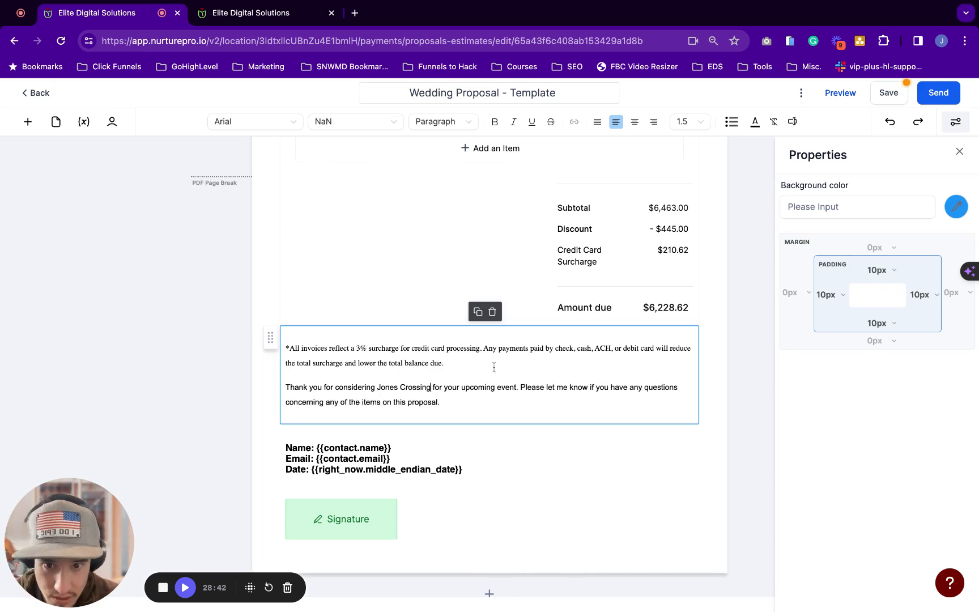
scroll(430, 391, "down", 1)
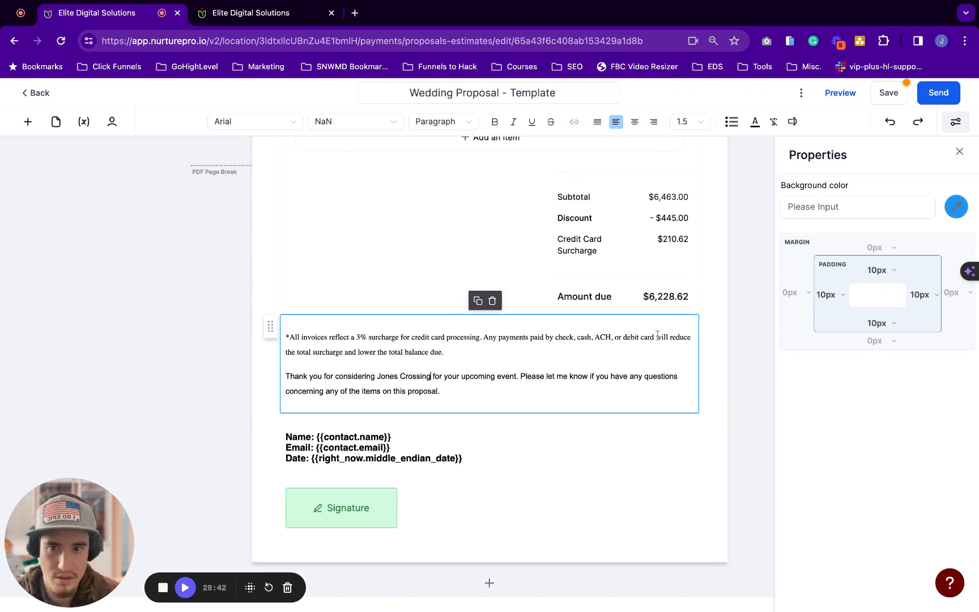
left_click_drag(444, 351, 334, 336)
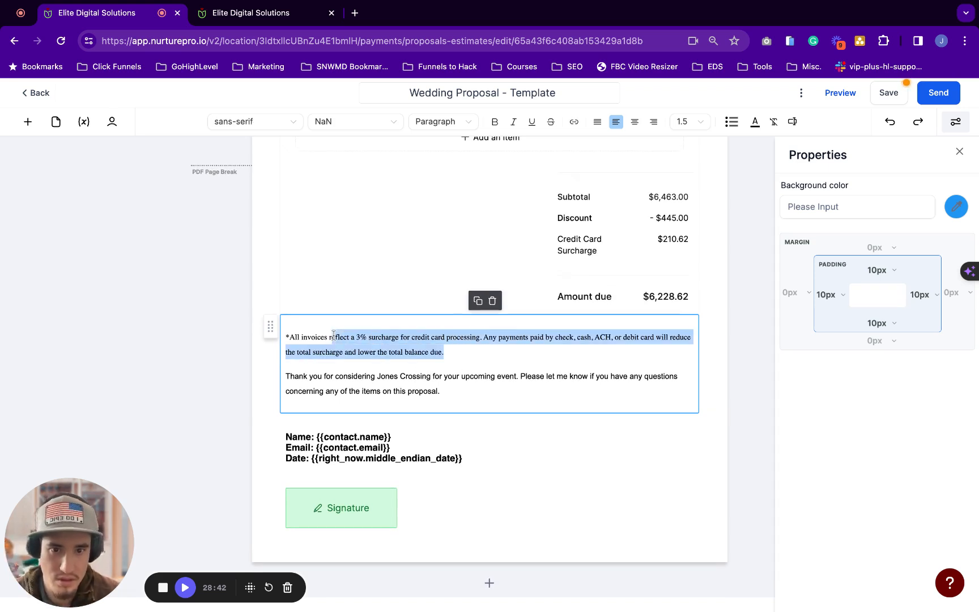
scroll(335, 339, "down", 1)
Save the Wedding Proposal template
left_click(335, 408)
scroll(335, 405, "down", 1)
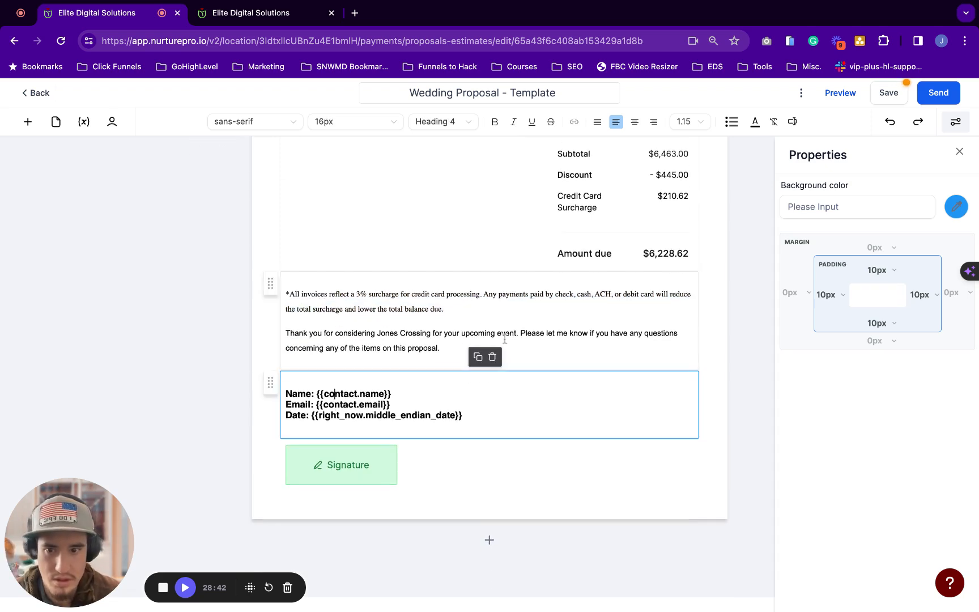
left_click(882, 101)
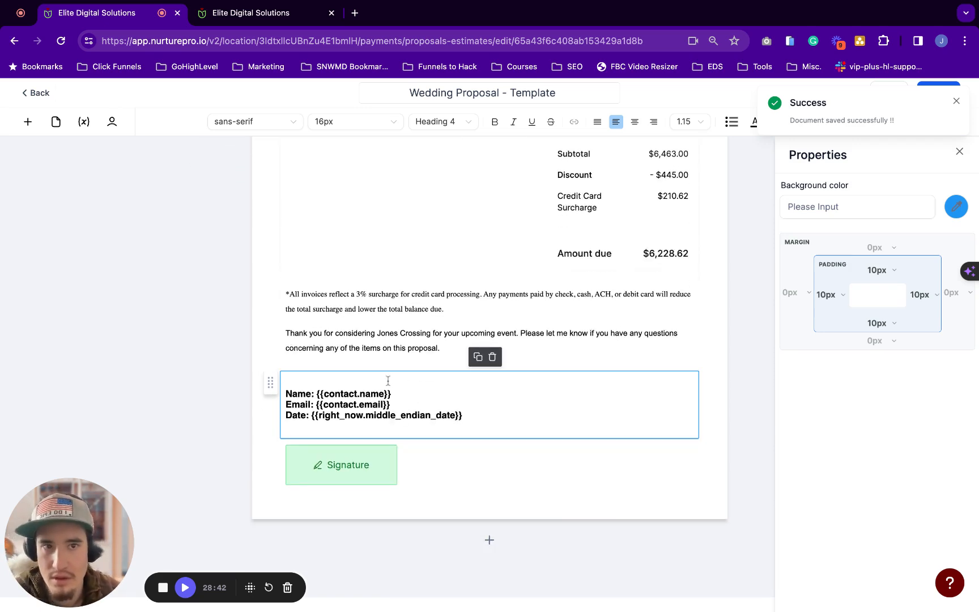
key("super+Tab")
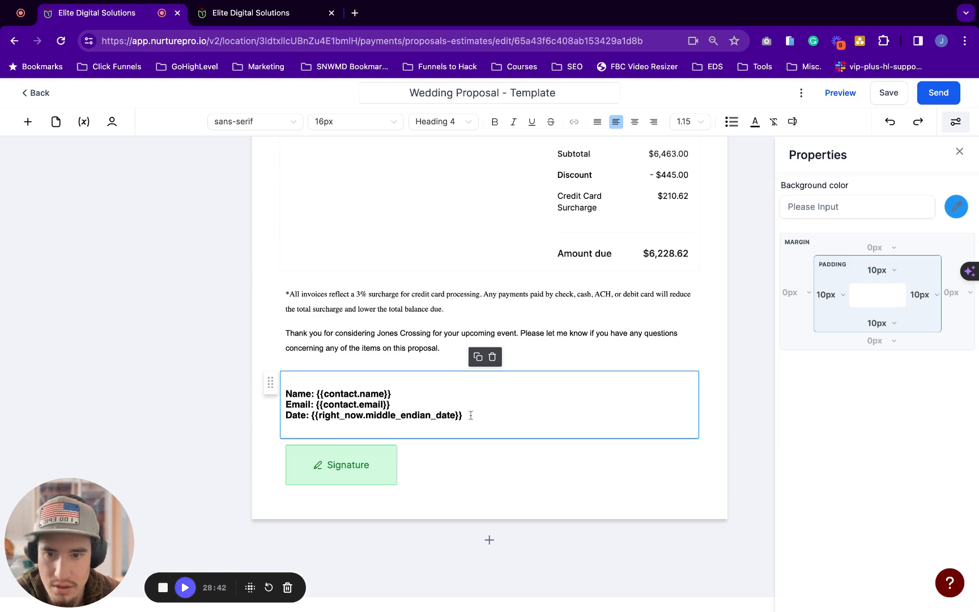
In the thank-you paragraph, open the Custom Values list's Contact merge fields
left_click(185, 587)
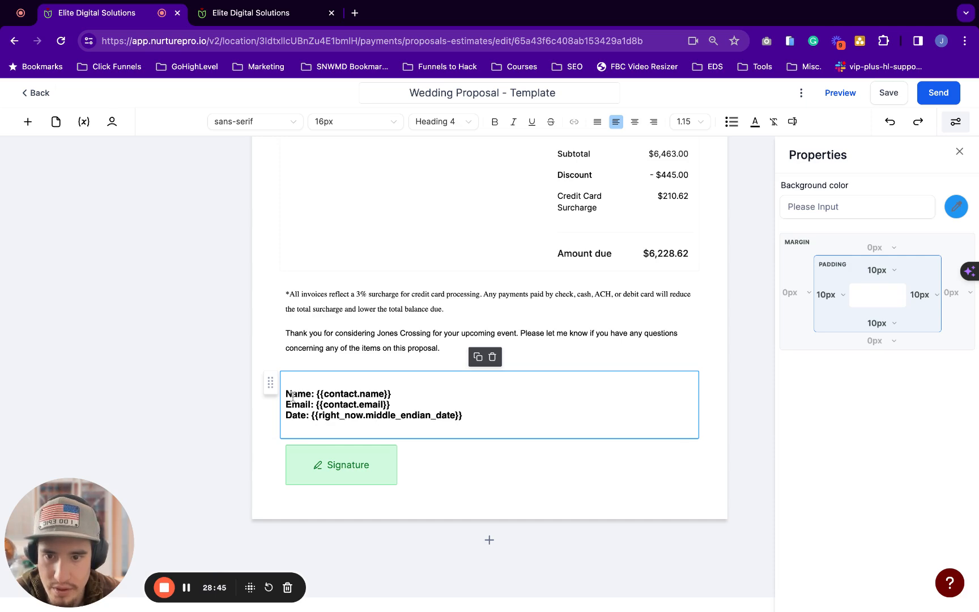
key("shift+Right")
key("shift+Right")
key("shift+Right")
key("shift+Right")
key("shift+Right")
key("shift+Right")
key("shift+Right")
key("shift+Right")
key("shift+Right")
key("shift+Right")
key("shift+Right")
key("shift+Right")
key("shift+Right")
key("shift+Right")
key("shift+Right")
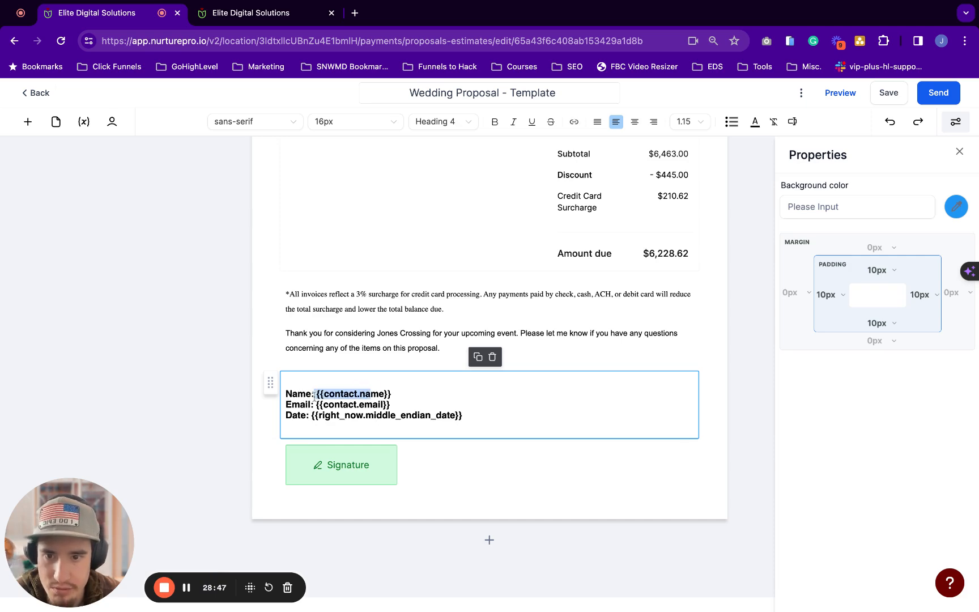
left_click(324, 361)
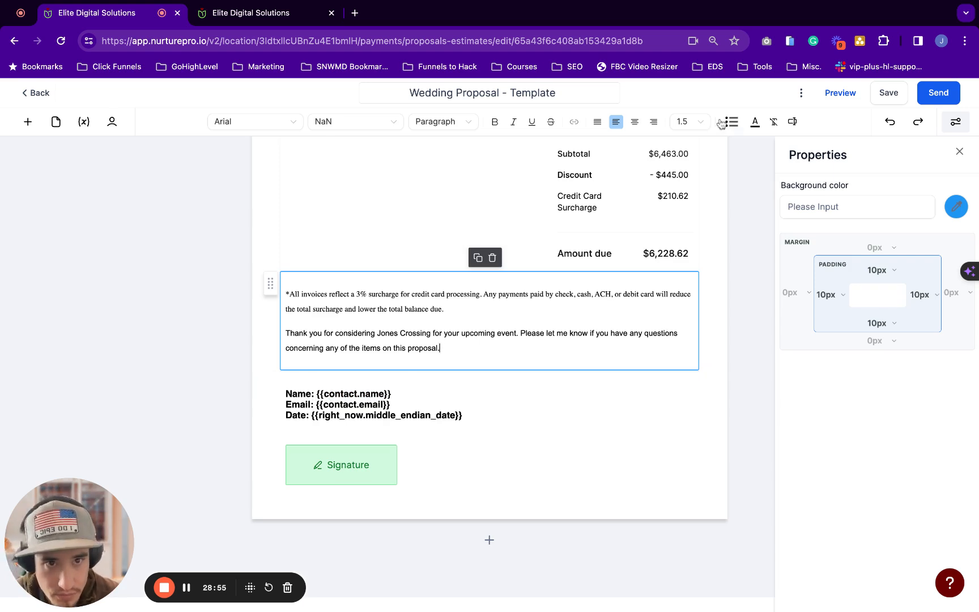
left_click(794, 122)
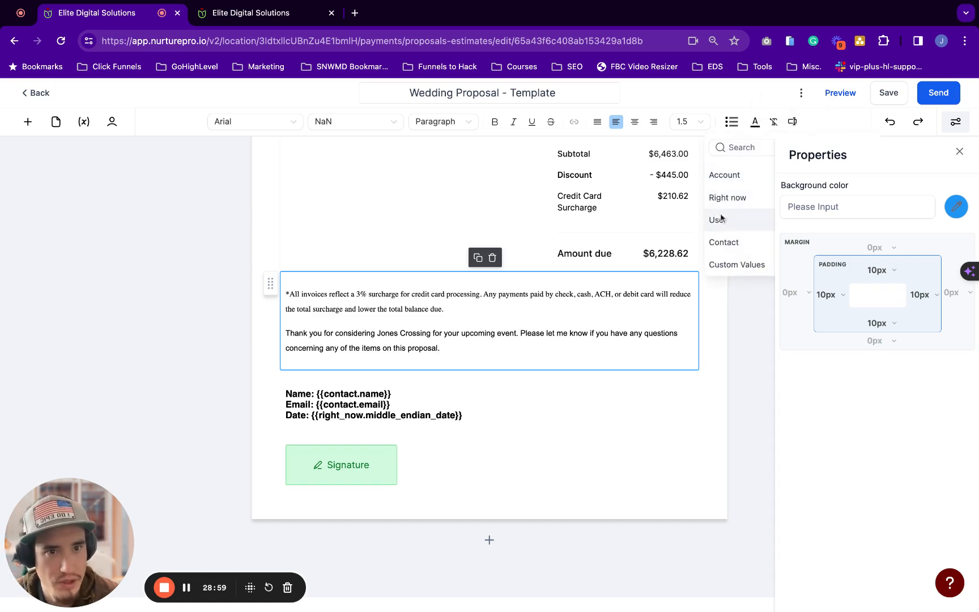
left_click(721, 243)
left_click(959, 151)
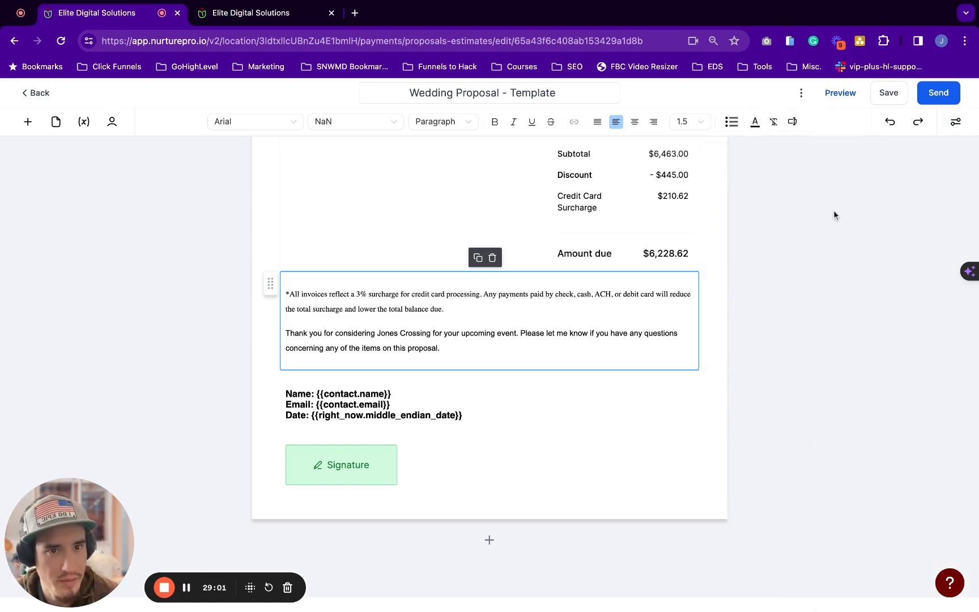
Browse the available contact fields, then bring up the Recipients settings
left_click(793, 122)
left_click(755, 243)
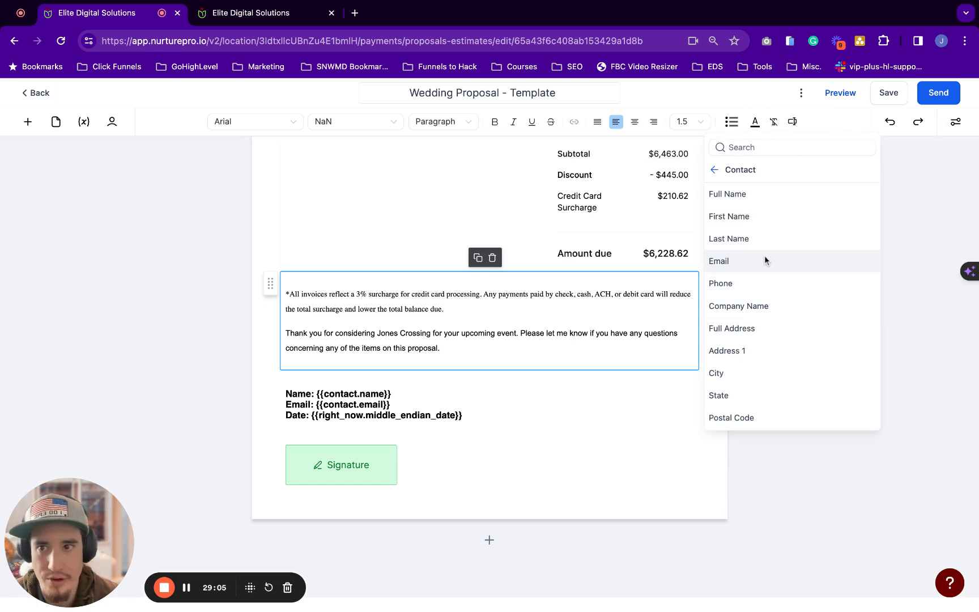
left_click(713, 176)
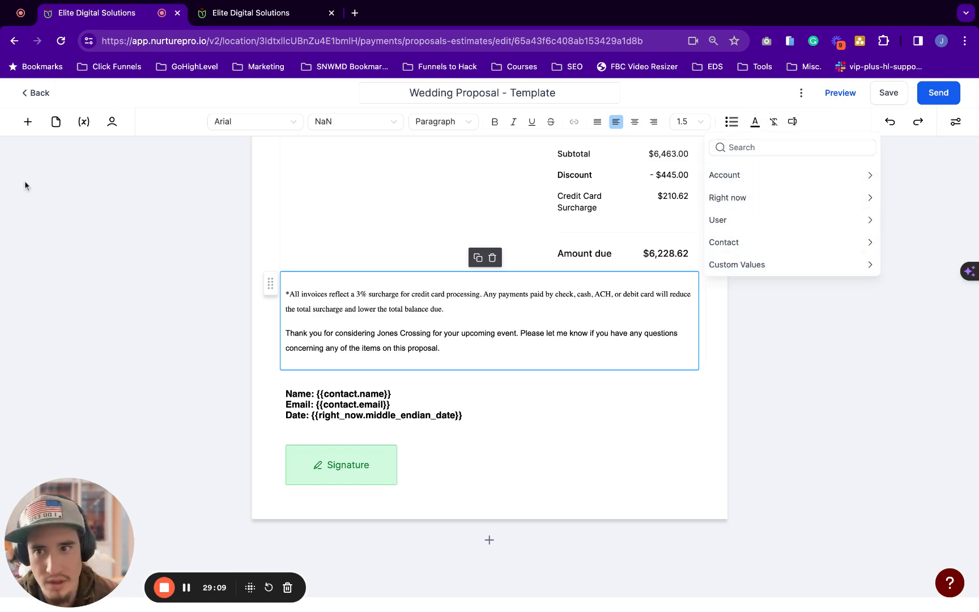
left_click(112, 121)
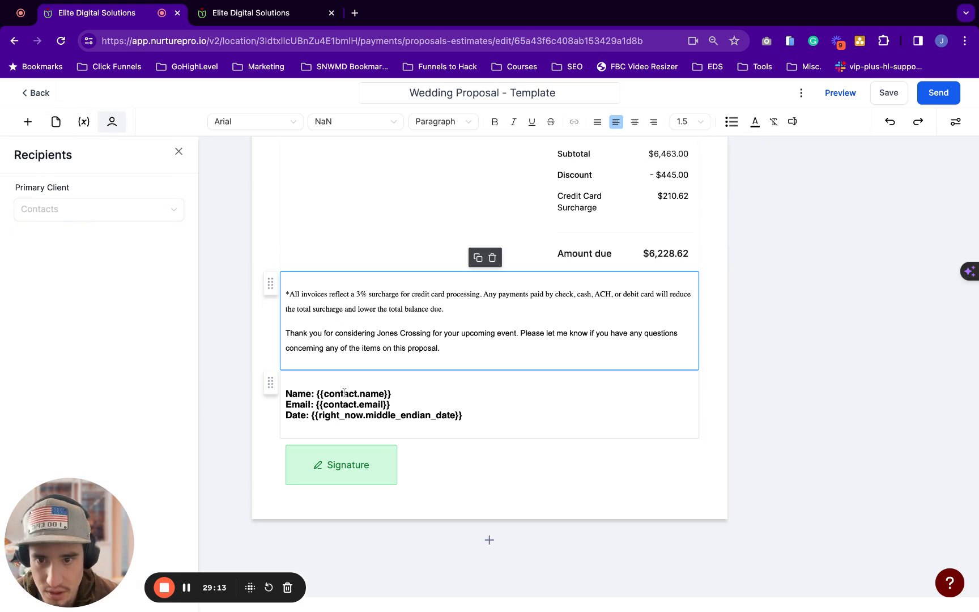
left_click(491, 397)
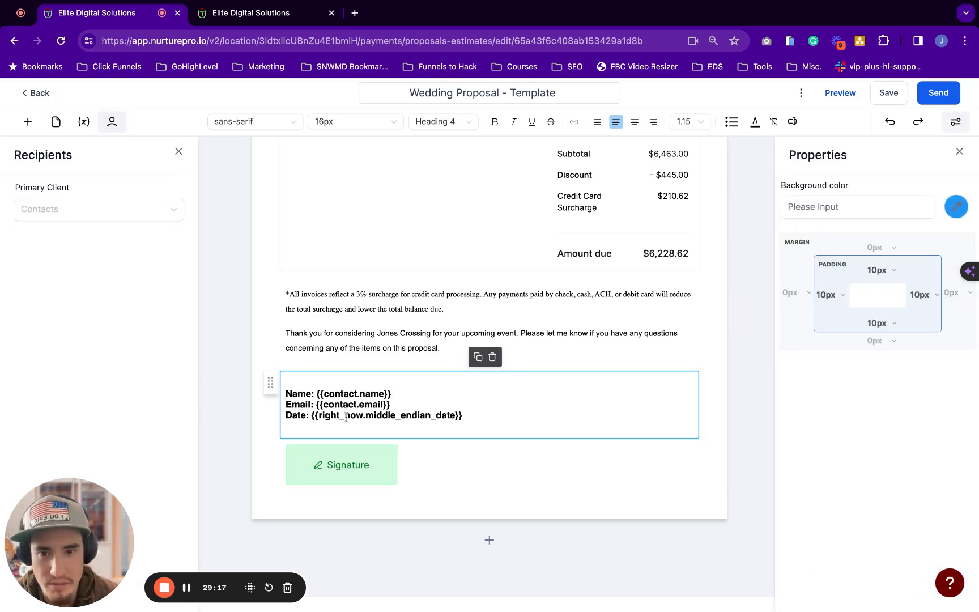
Duplicate the Name/Email/Date block below Signature and label it Partner's
left_click(477, 357)
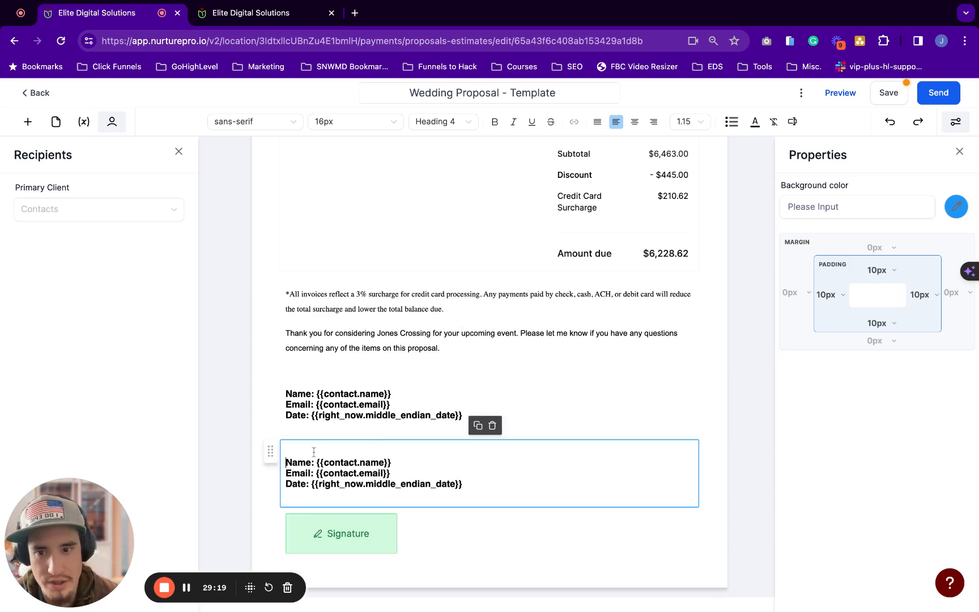
scroll(314, 451, "down", 2)
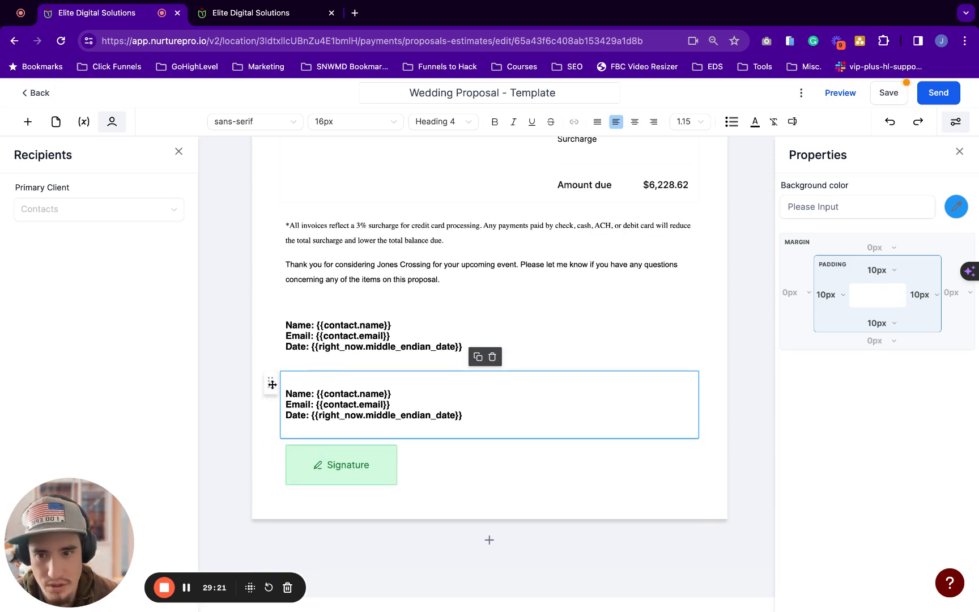
left_click_drag(272, 384, 301, 454)
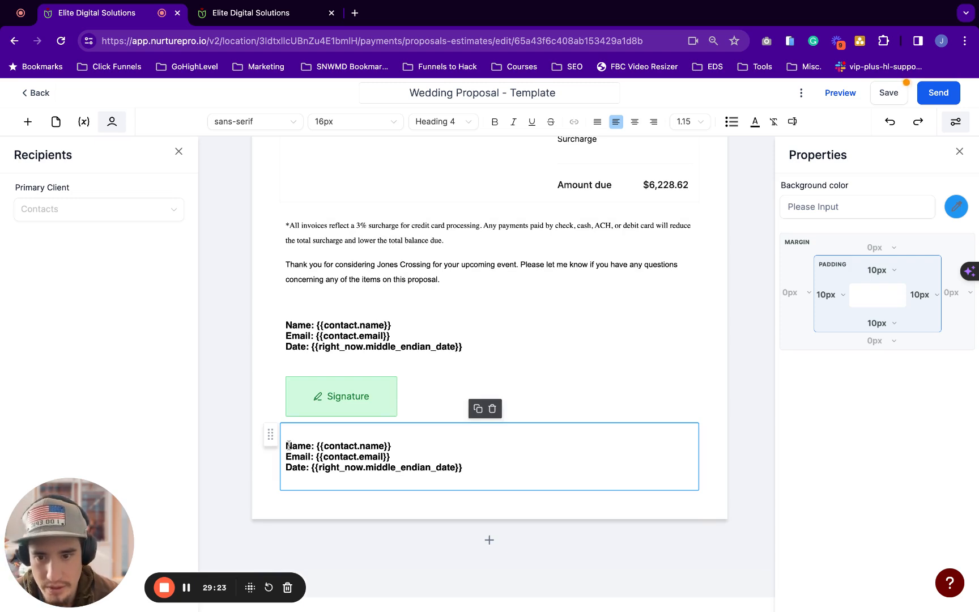
type("Partner")
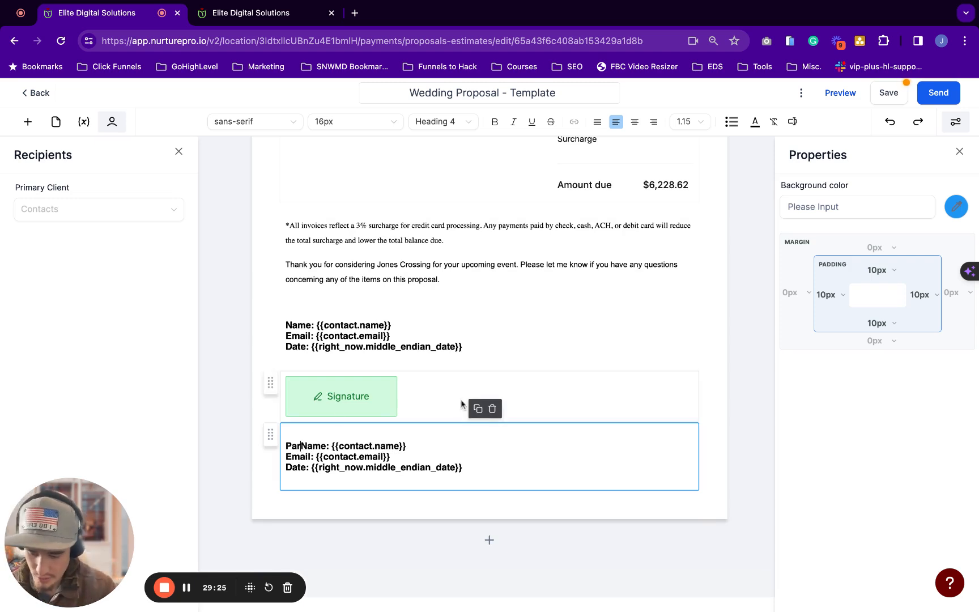
type("'s ")
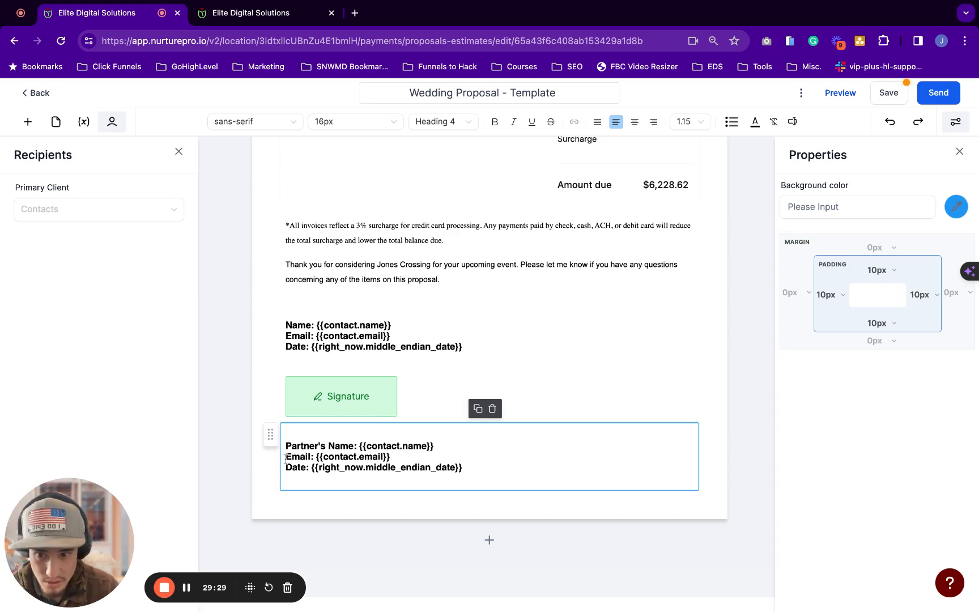
type("Partner")
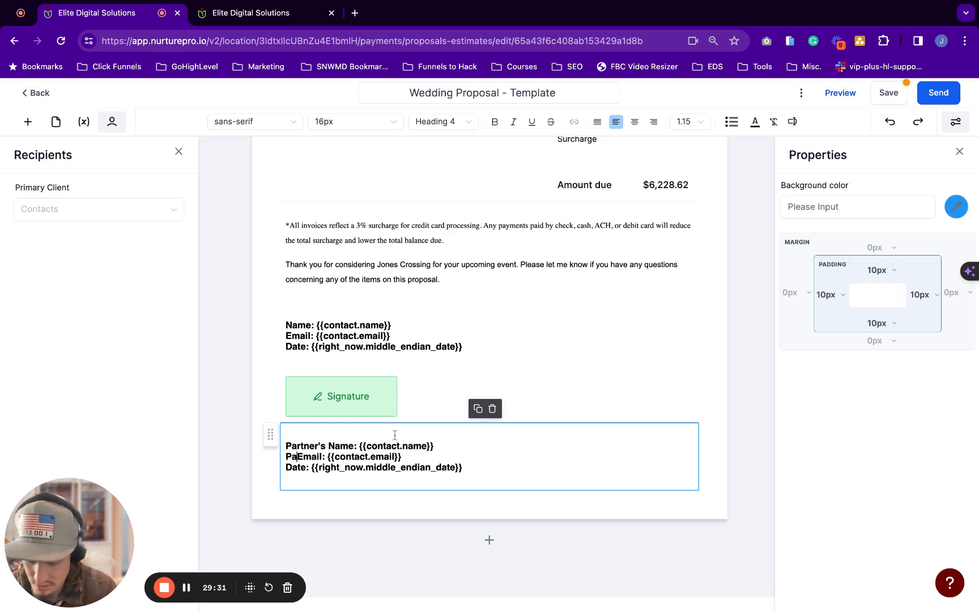
type("'s")
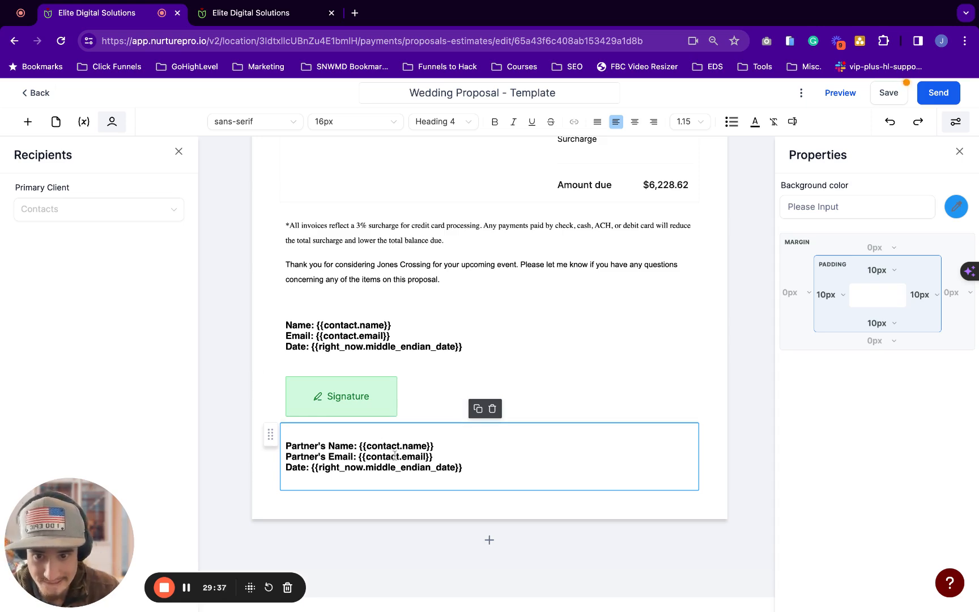
Delete the Email lines from both the Partner's block and the client block
left_click(445, 456)
key("shift+Left")
key("shift+Left")
key("shift+Left")
key("shift+Left")
key("shift+Left")
key("shift+Left")
key("shift+Left")
key("shift+Left")
key("shift+Left")
key("shift+Left")
key("shift+Left")
key("shift+Left")
key("shift+Left")
key("shift+Left")
key("shift+Left")
key("shift+Left")
key("shift+Left")
key("shift+Left")
key("shift+Left")
key("shift+Left")
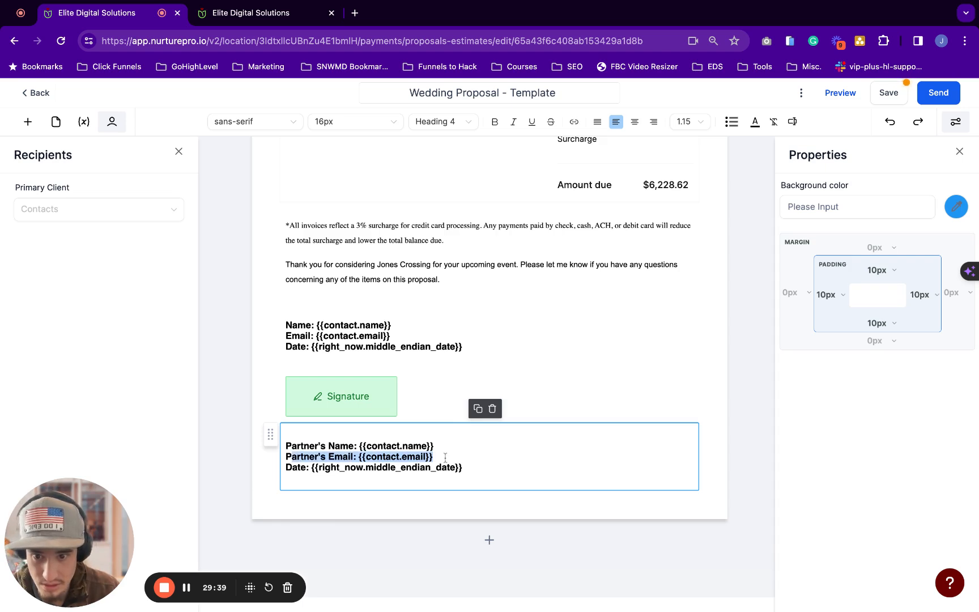
key("BackSpace")
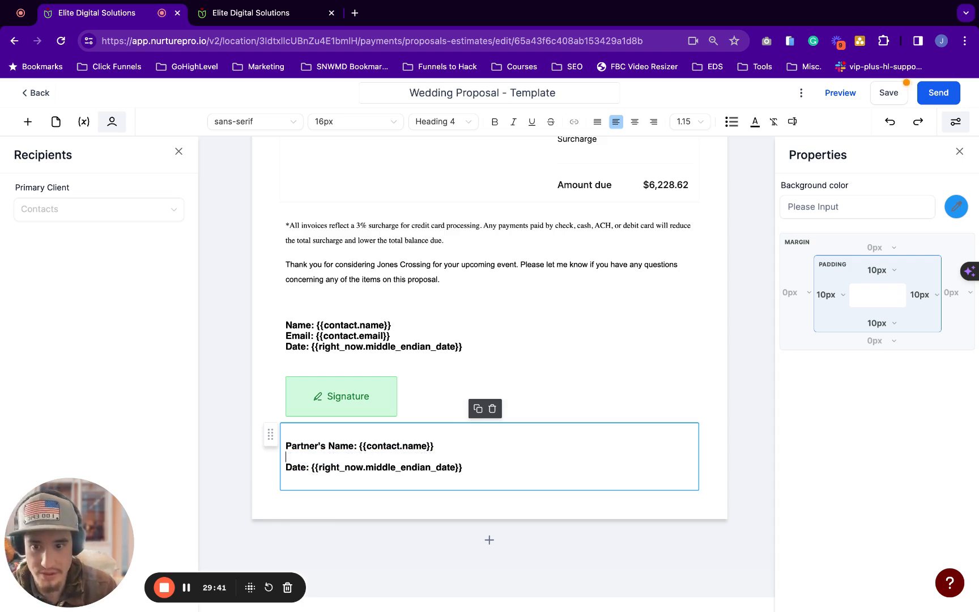
key("BackSpace")
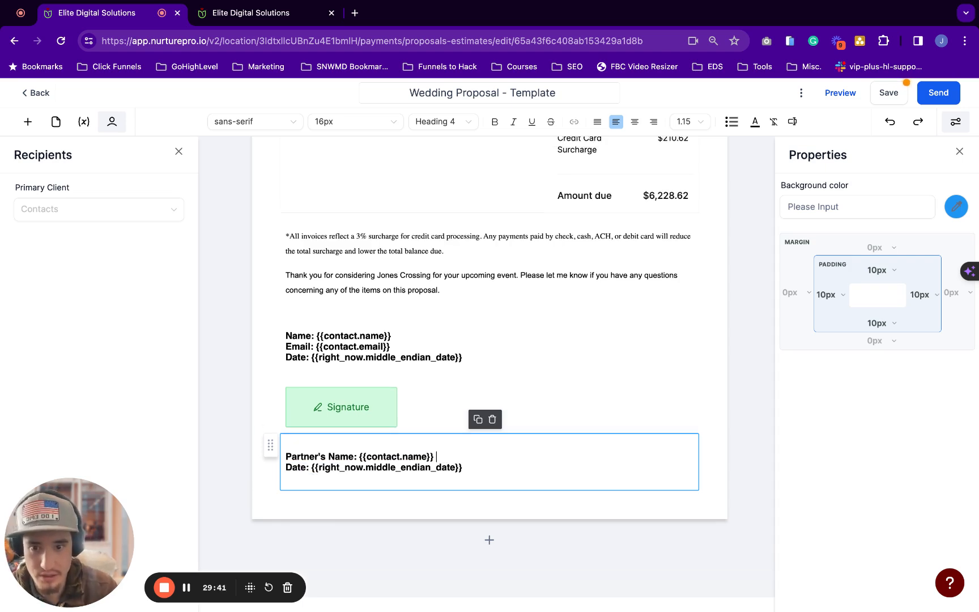
double_click(360, 457)
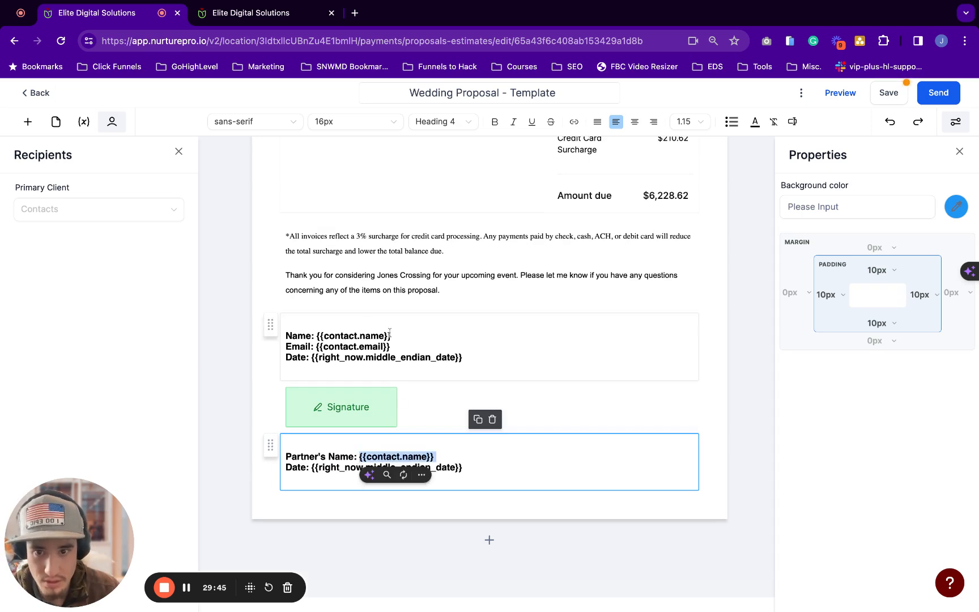
triple_click(401, 346)
key("BackSpace")
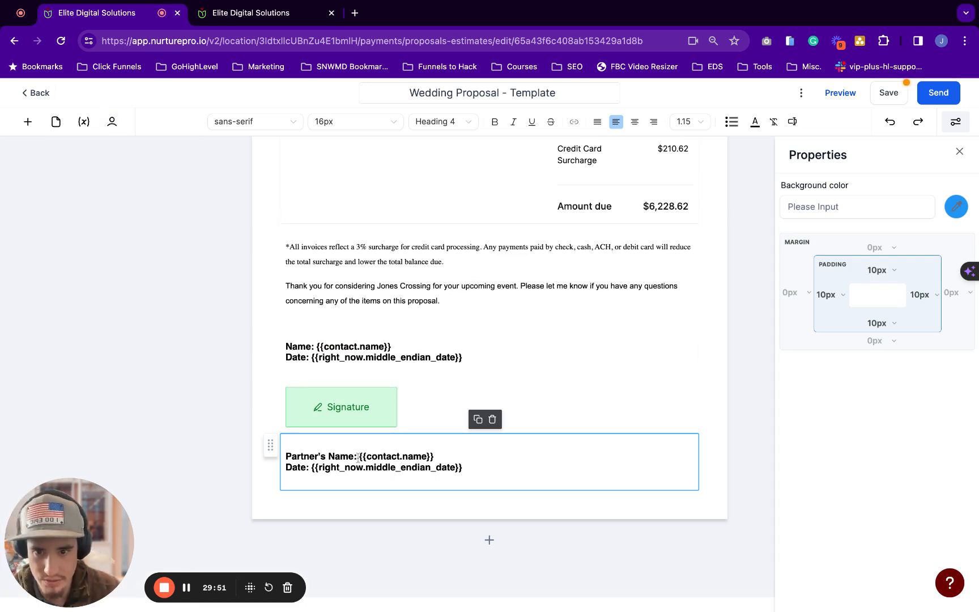
left_click_drag(360, 457, 436, 457)
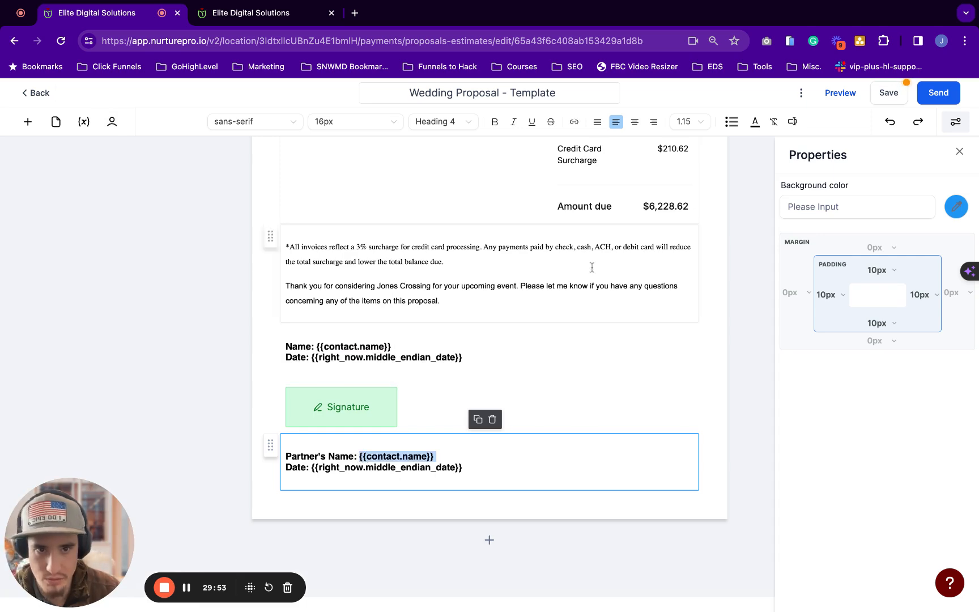
Insert the Partner's First & Last Name custom field on the Partner's Name line
left_click(792, 122)
left_click(747, 241)
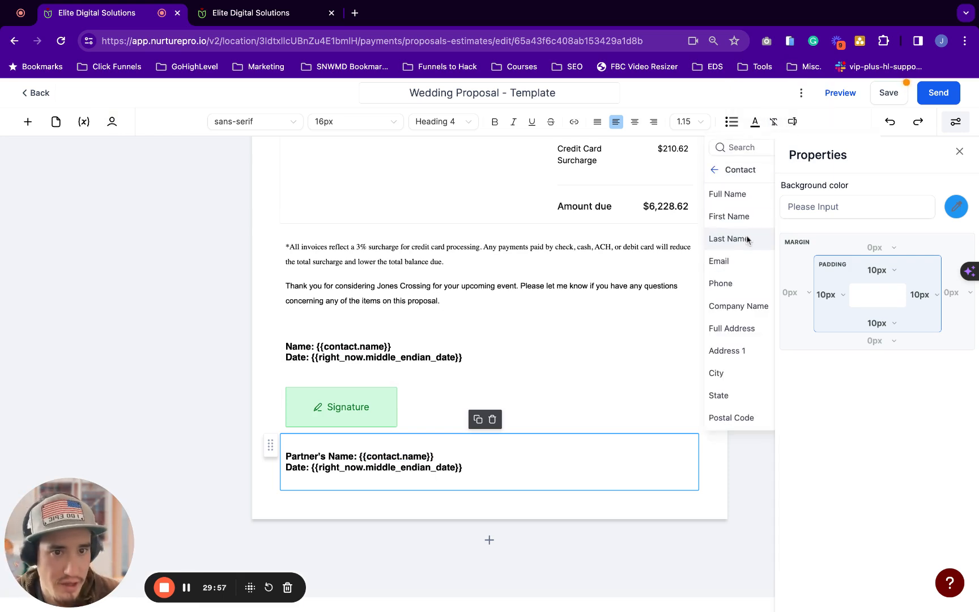
left_click(960, 151)
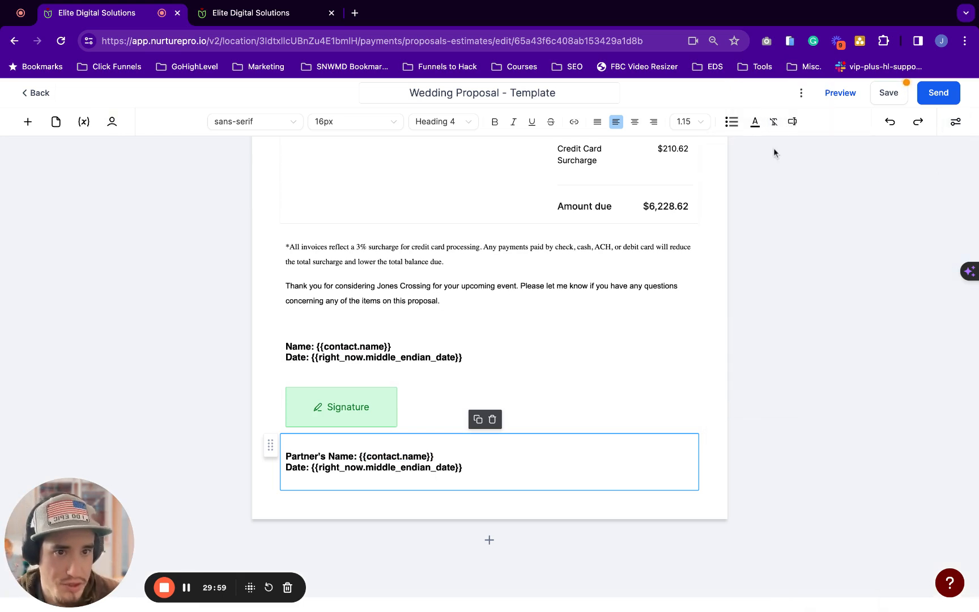
left_click(792, 129)
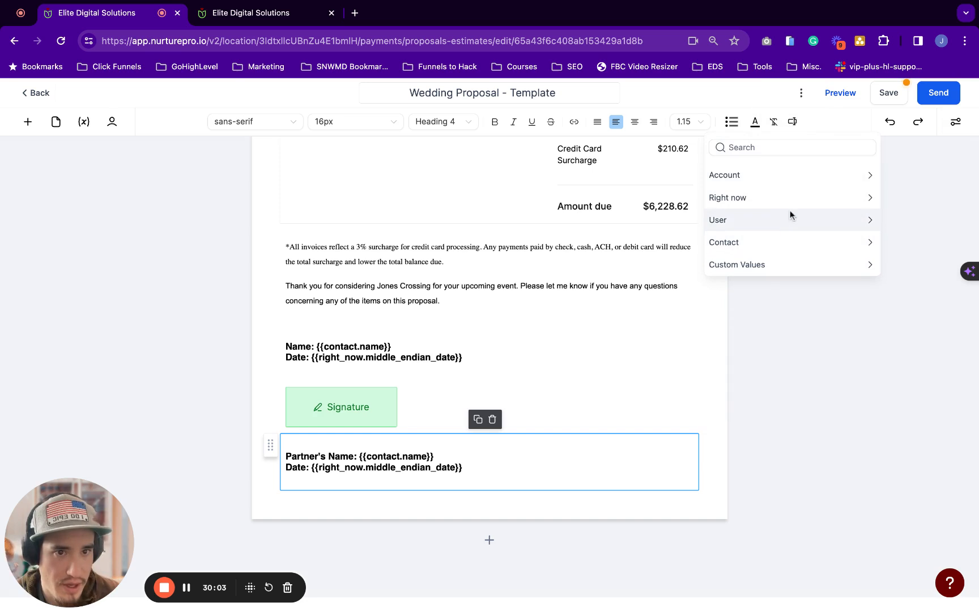
left_click(782, 243)
scroll(736, 283, "down", 2)
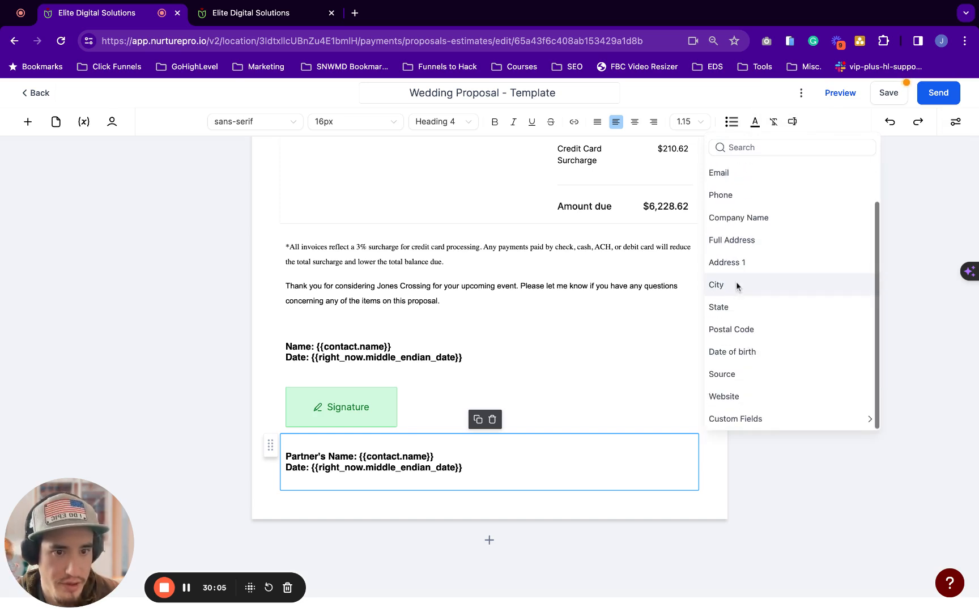
left_click(744, 419)
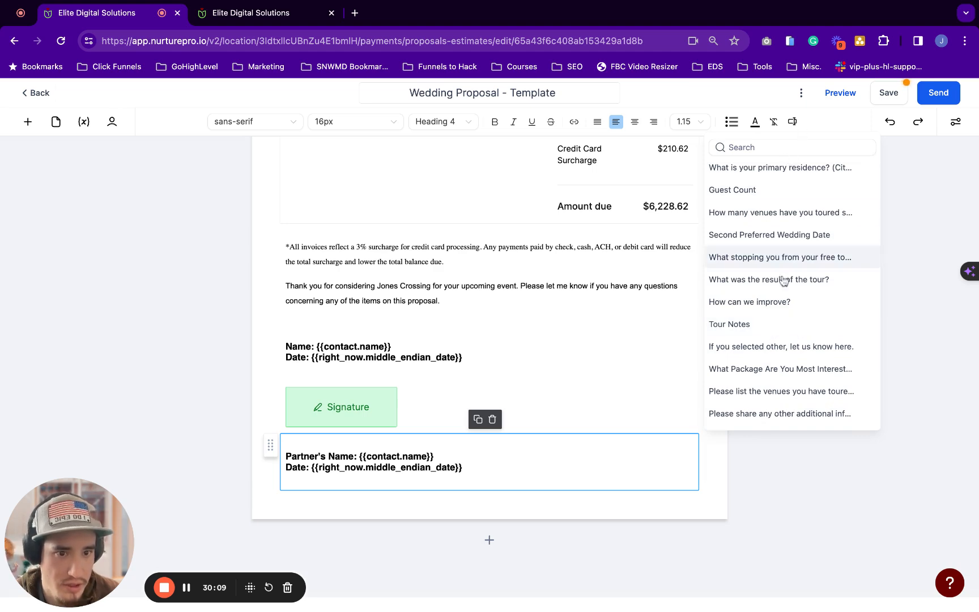
scroll(774, 339, "down", 1)
scroll(773, 339, "down", 3)
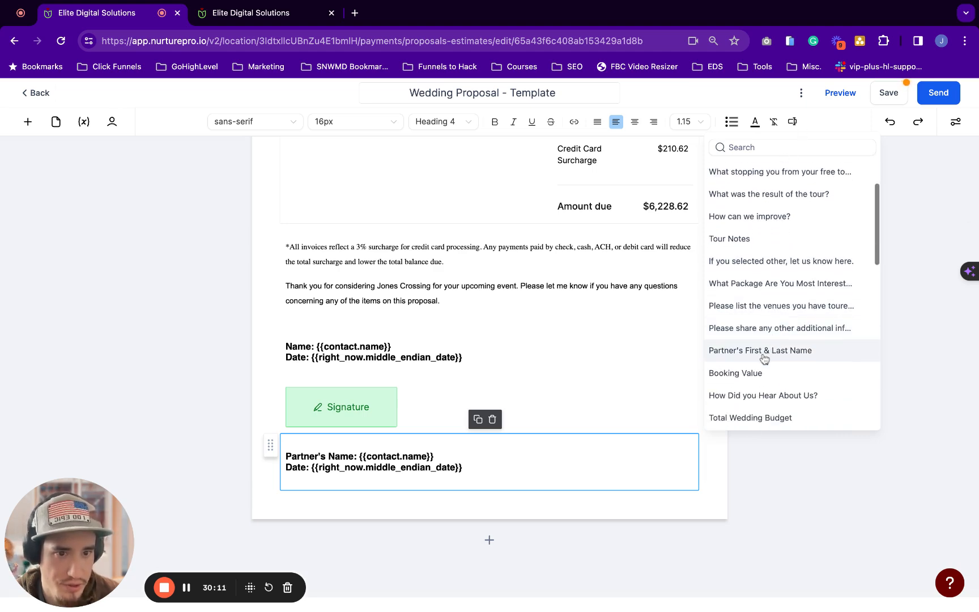
left_click(764, 351)
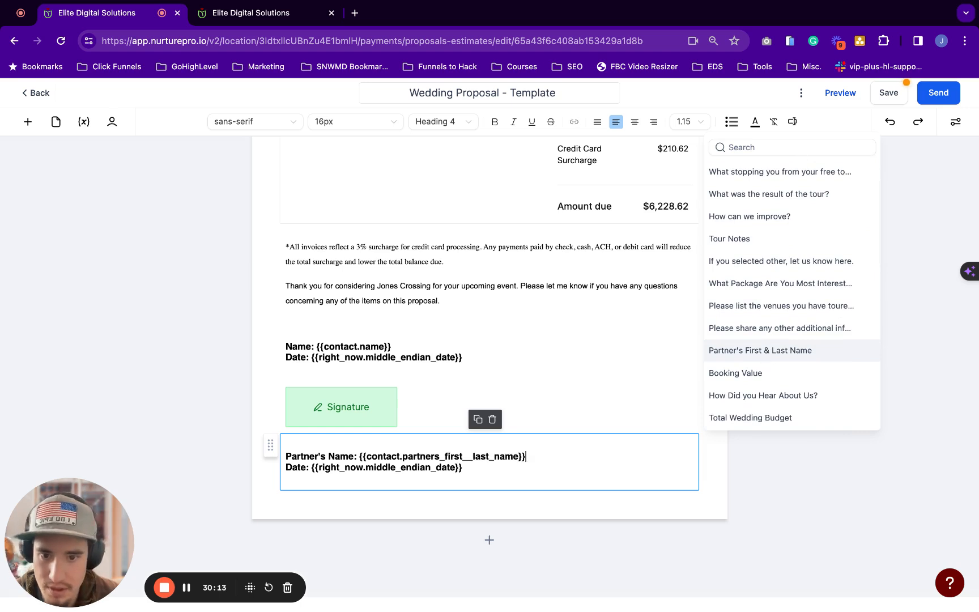
Check the inserted {{contact.partners_first__last_name}} field and save the template
left_click_drag(358, 460, 359, 460)
double_click(360, 457)
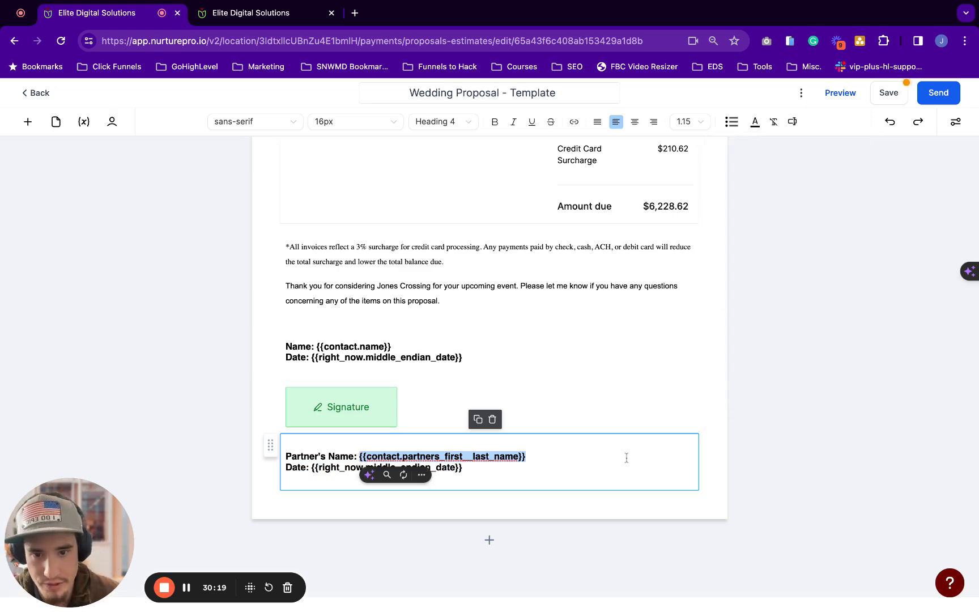
left_click(579, 449)
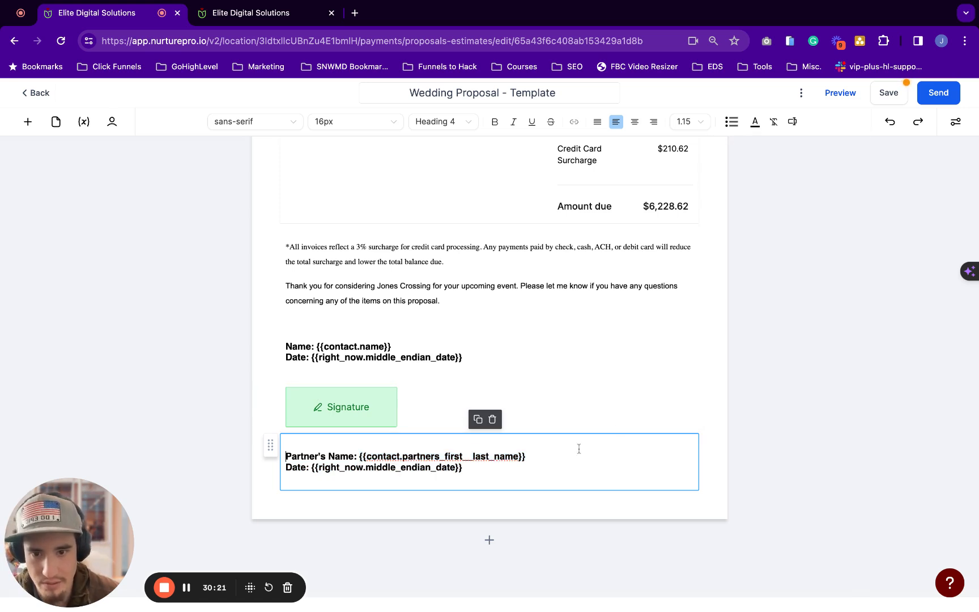
left_click(884, 99)
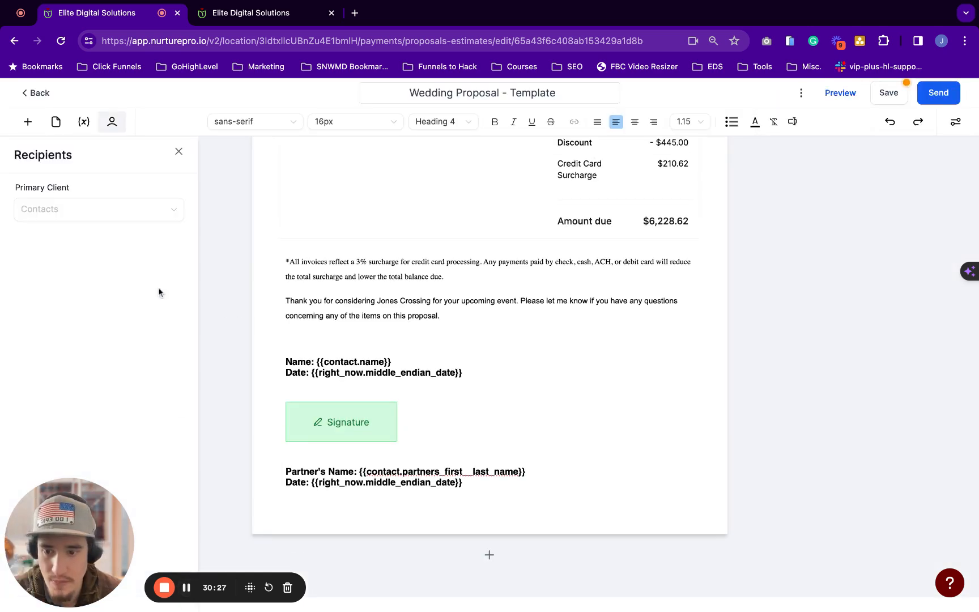
left_click(65, 213)
Search for the test contact, set it as Primary Client, and select the signature block
type("tes")
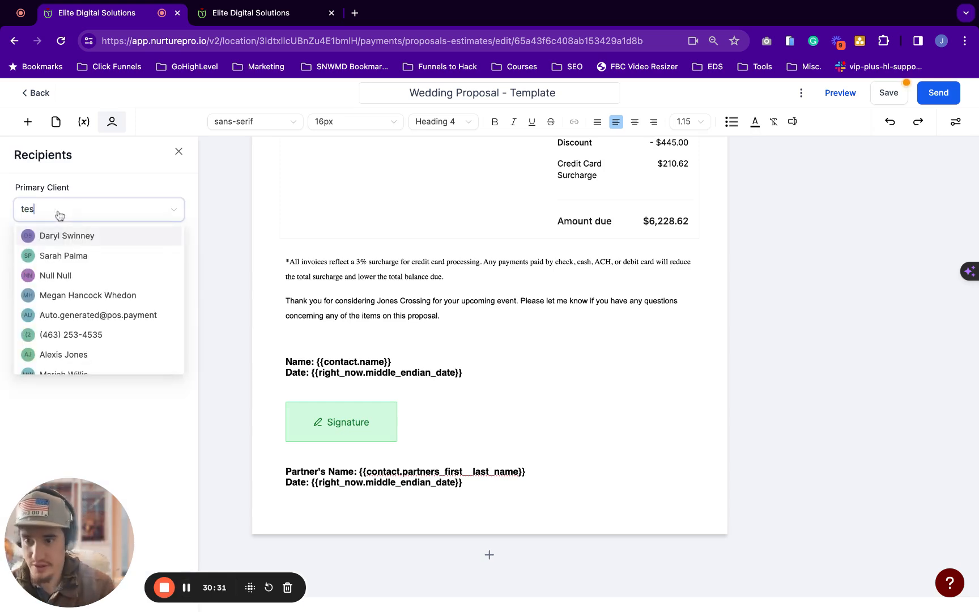
type("tjane")
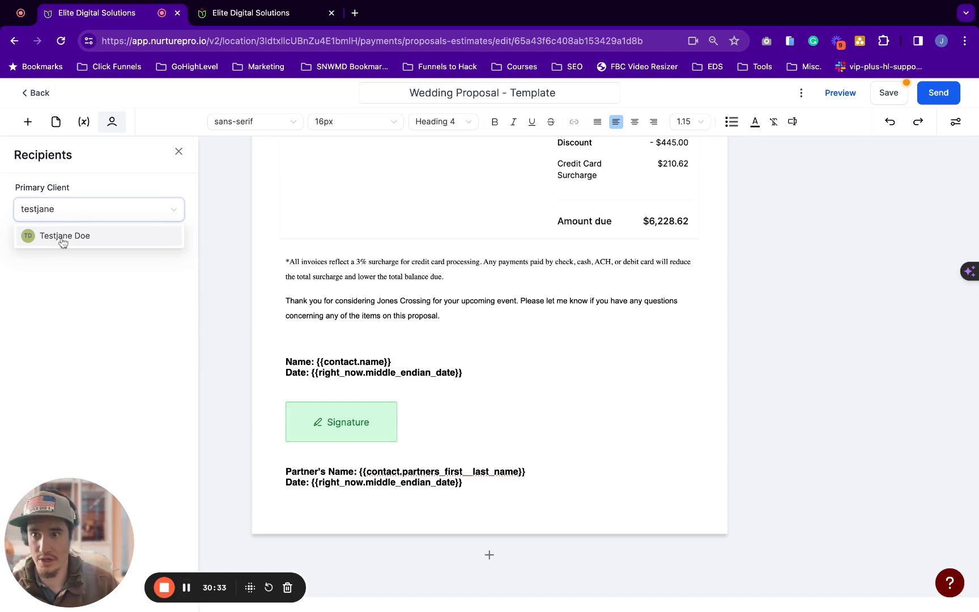
left_click(62, 236)
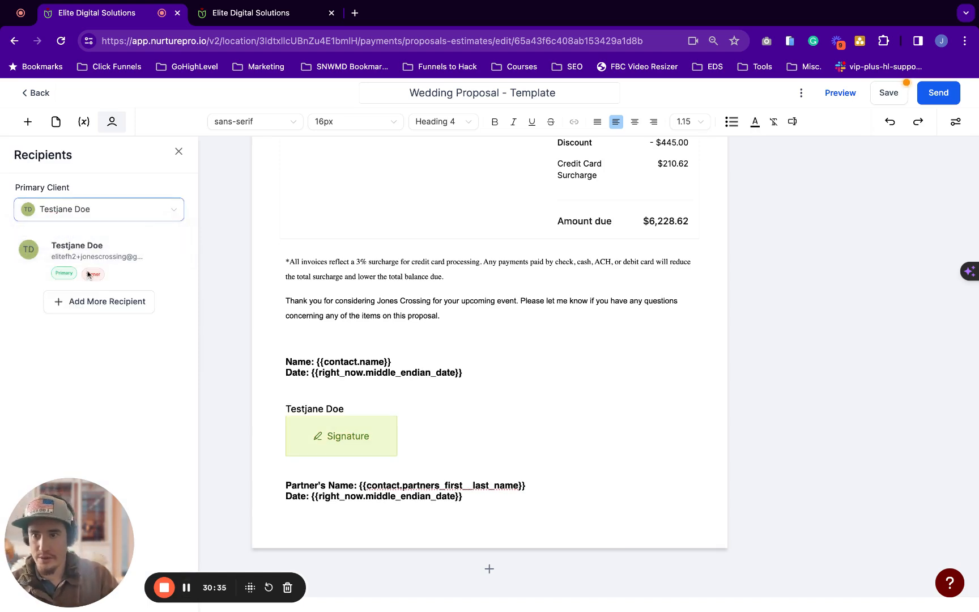
scroll(247, 358, "down", 1)
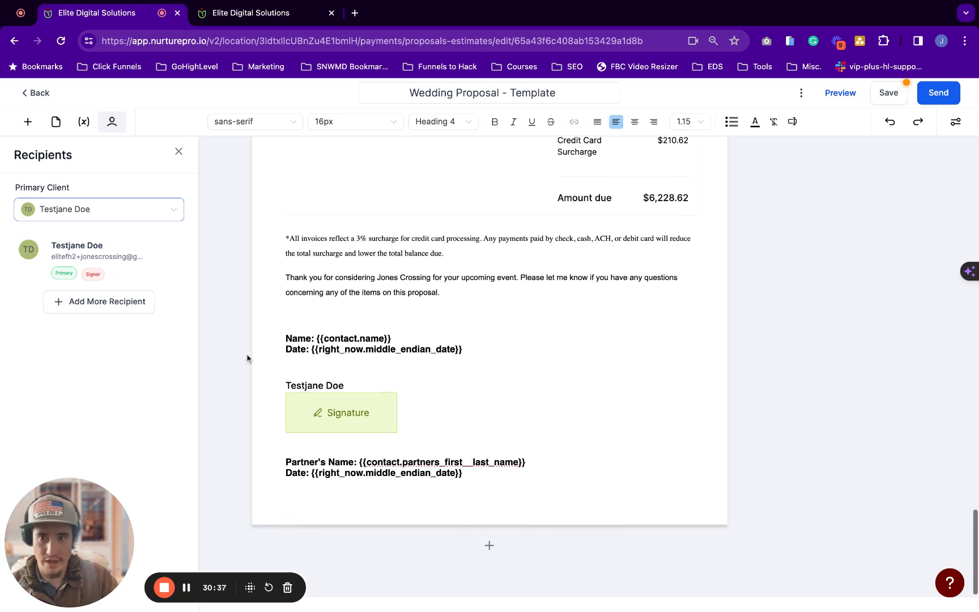
left_click(349, 400)
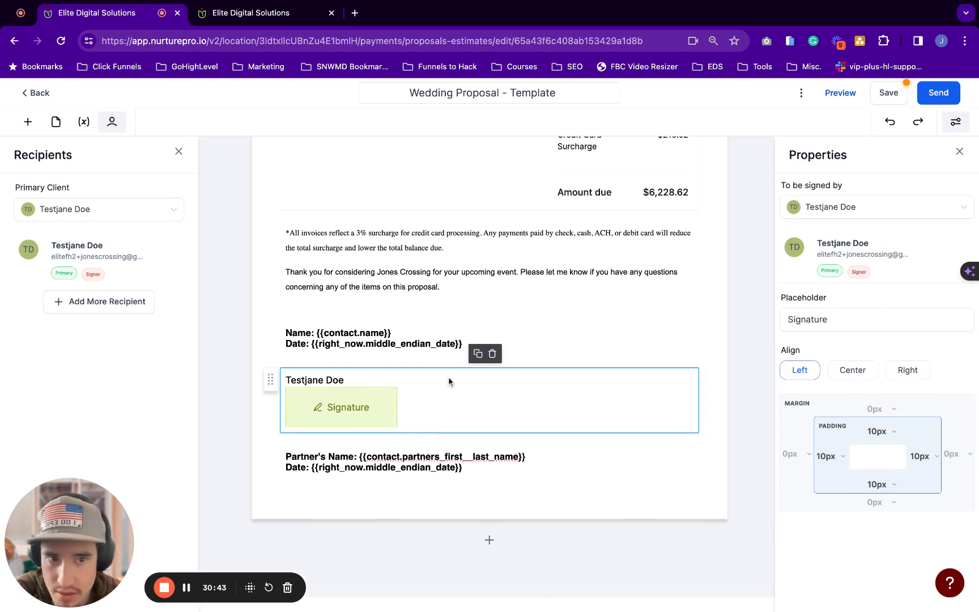
Confirm the signature block stays assigned to the test contact as signer
left_click(854, 211)
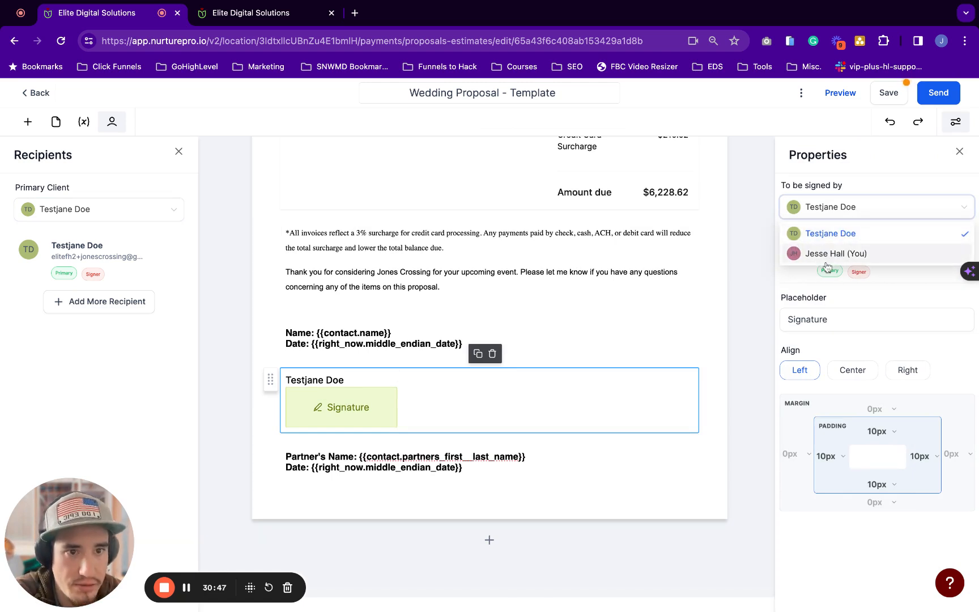
left_click(833, 232)
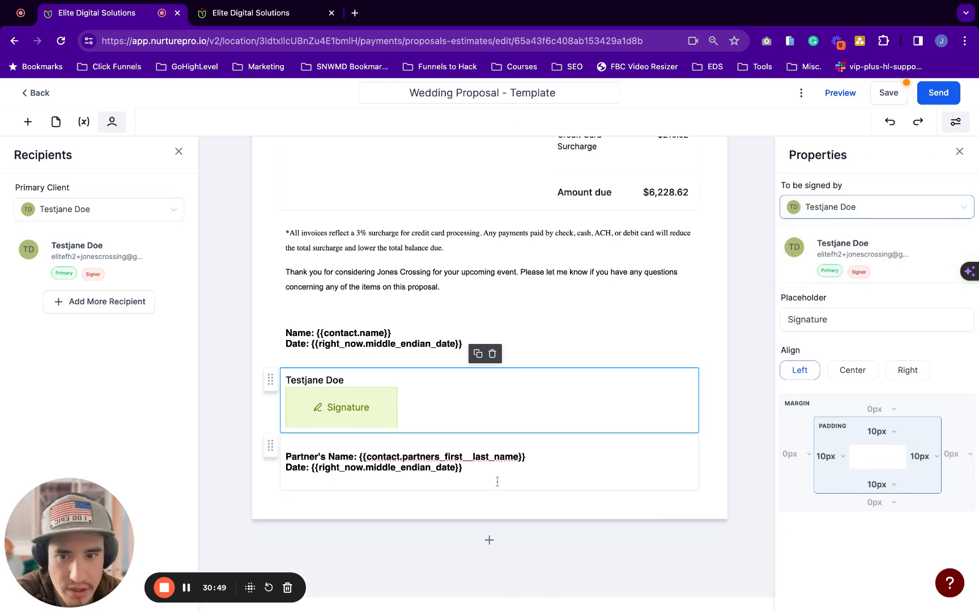
left_click(476, 484)
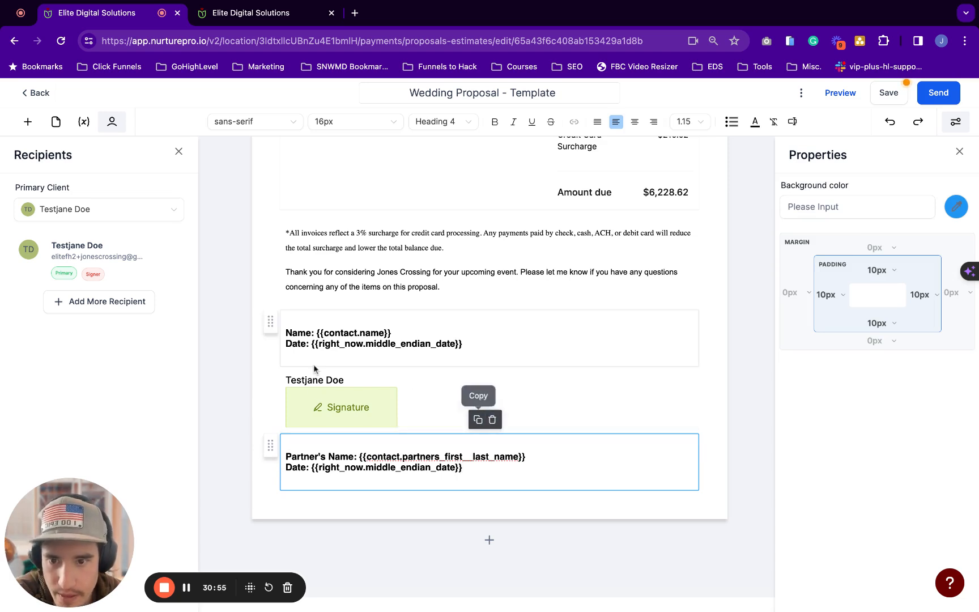
Duplicate the signature block, move the copy below the Partner's Name and Date lines, and show the client list
left_click(290, 380)
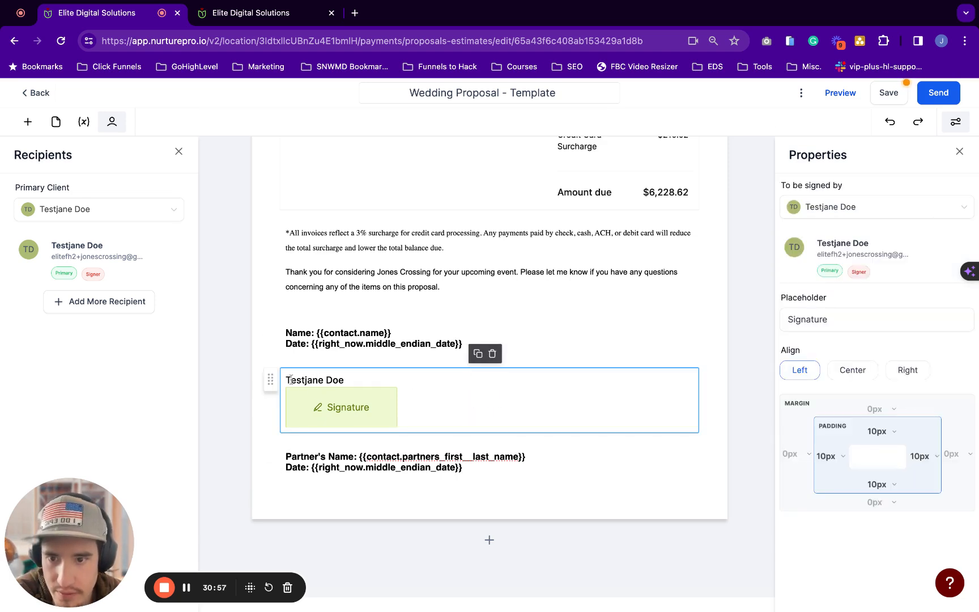
left_click(478, 353)
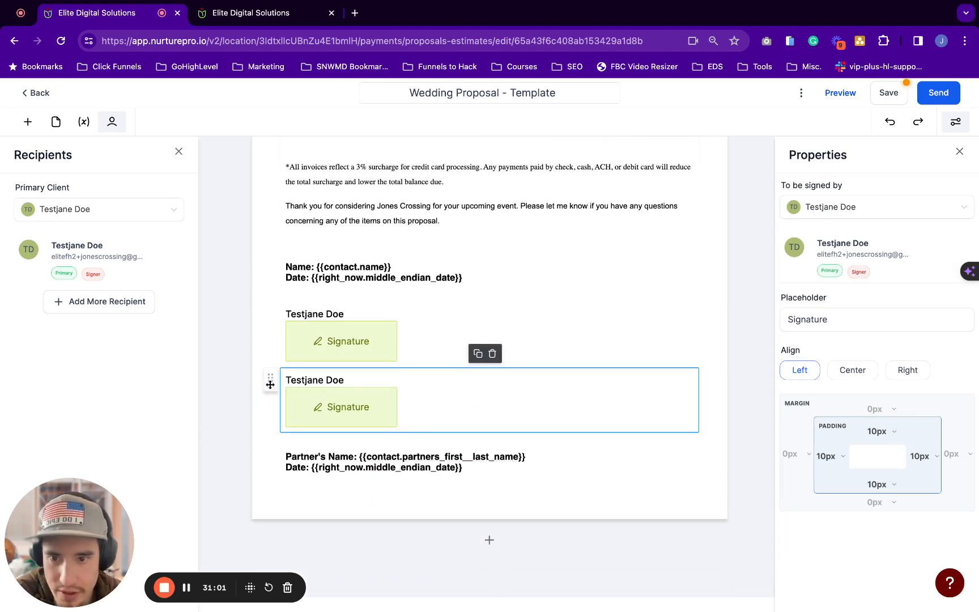
left_click_drag(270, 384, 285, 461)
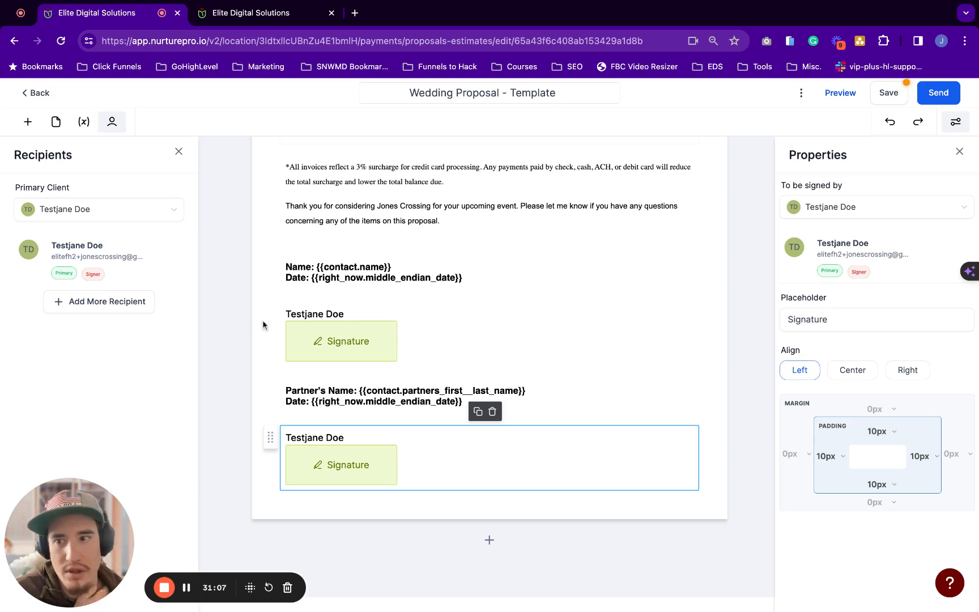
left_click(128, 306)
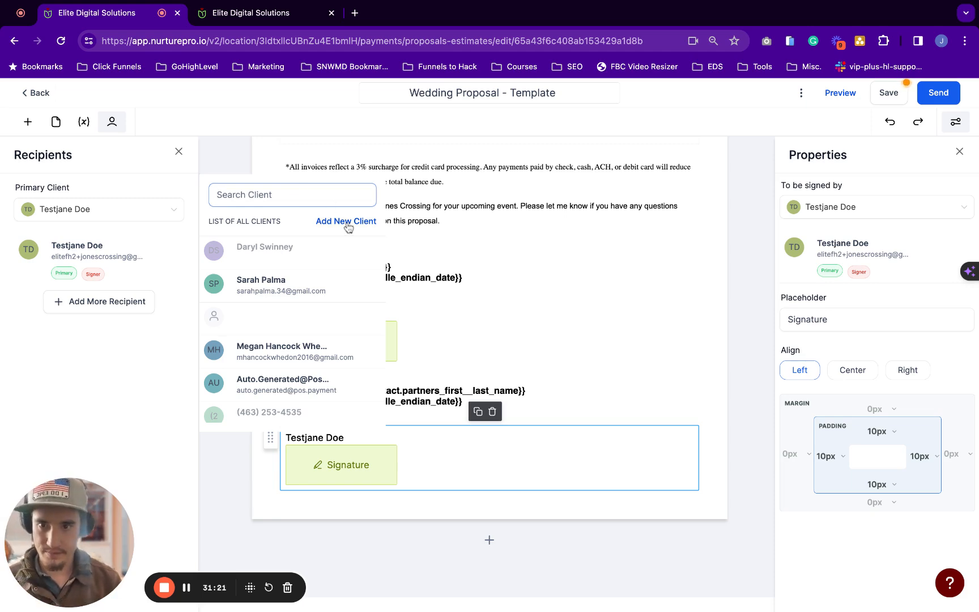
Start the Add New Client form, look over its fields, and cancel without creating a client
left_click(347, 227)
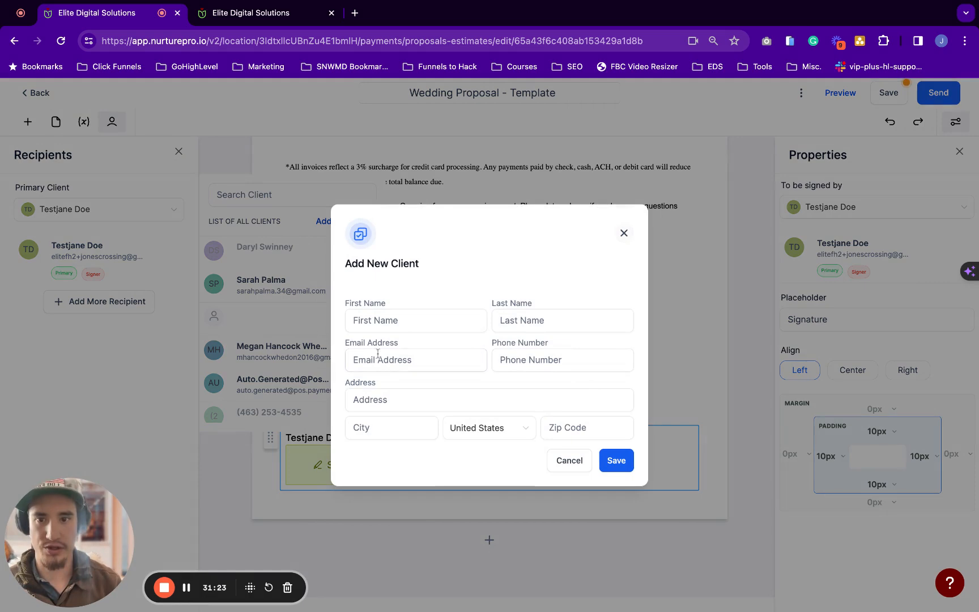
left_click(385, 327)
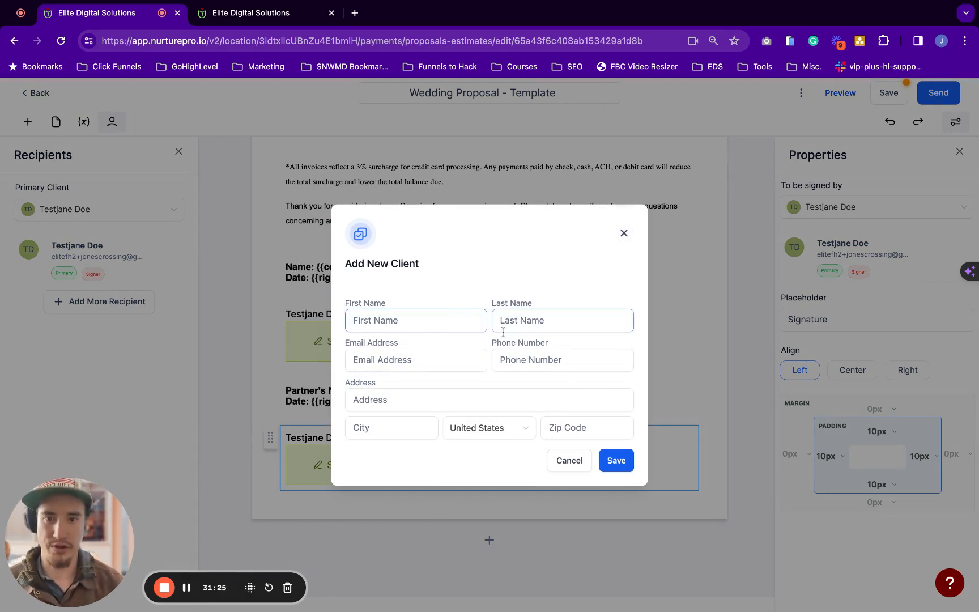
left_click(579, 284)
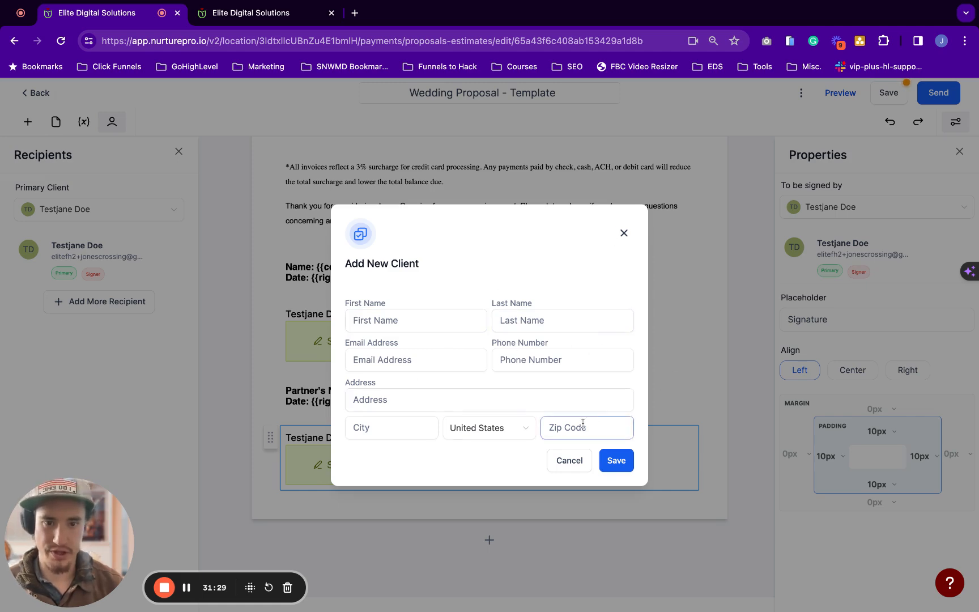
left_click(571, 461)
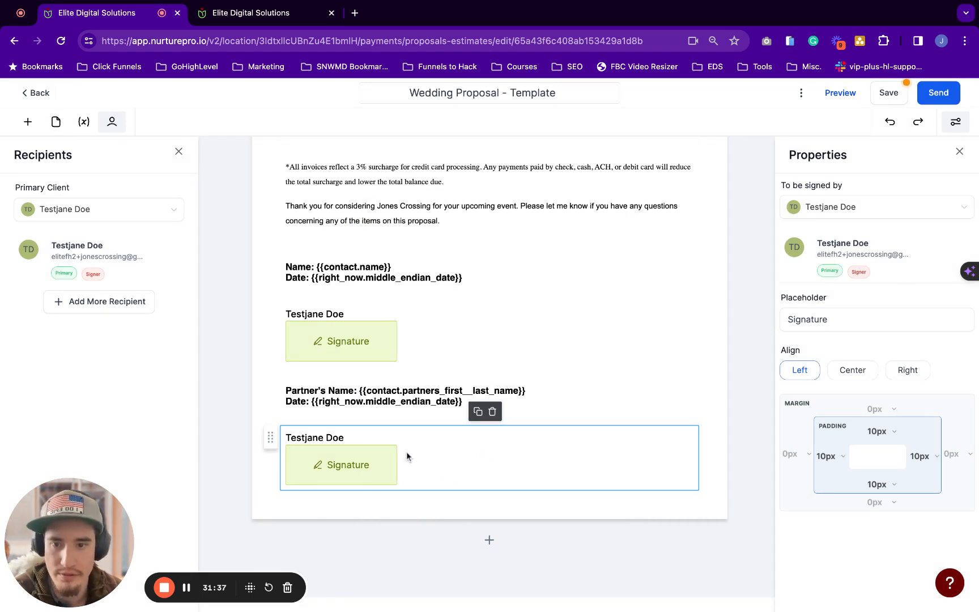
Remove the misplaced signature copy and re-duplicate the contact's signature beneath the Partner's Name lines
left_click(493, 411)
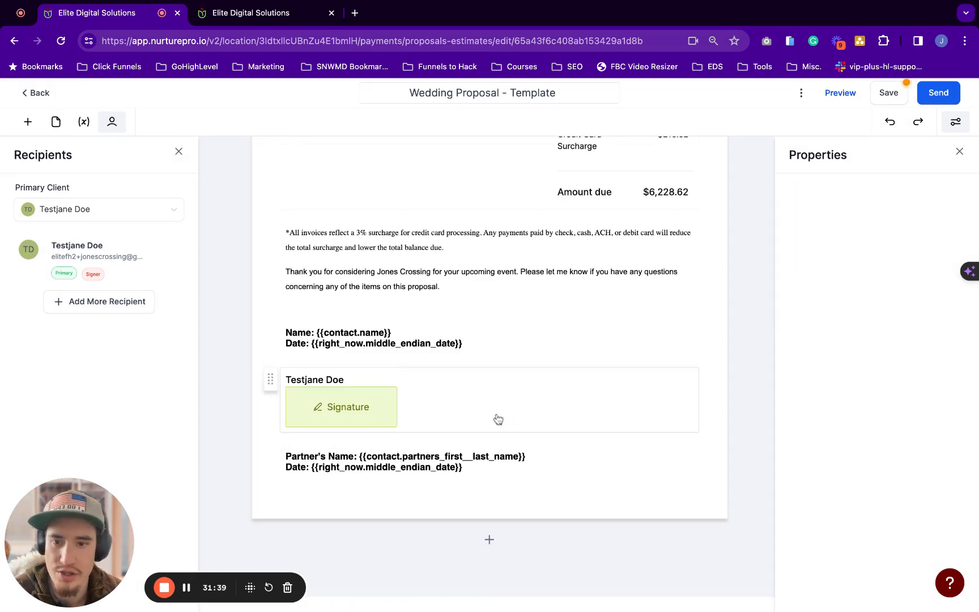
triple_click(505, 482)
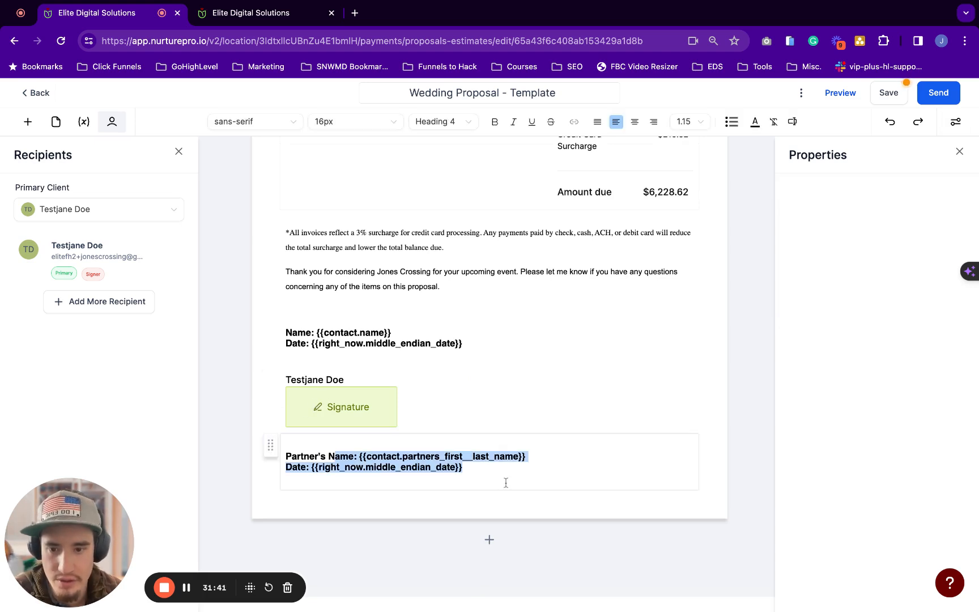
left_click(563, 397)
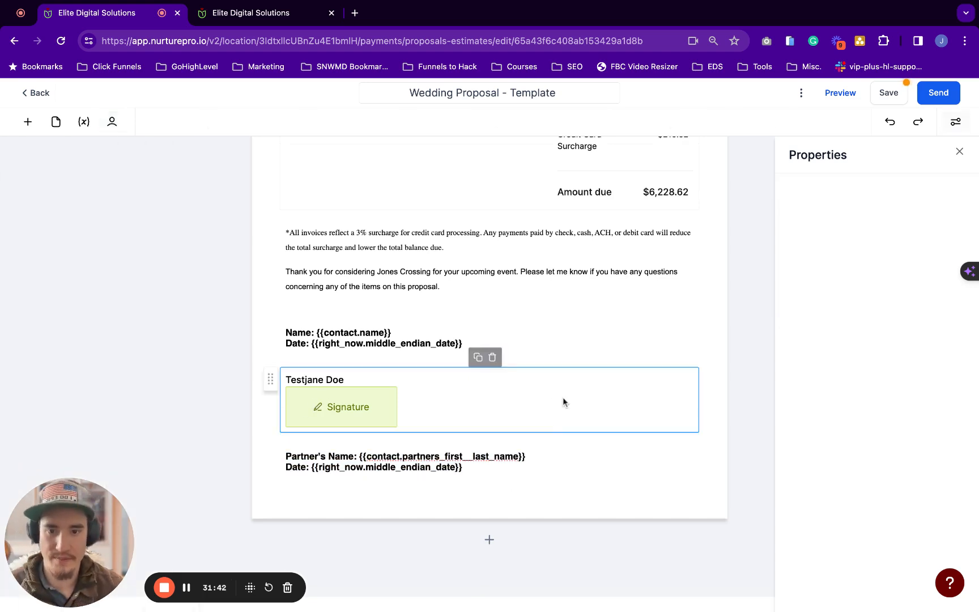
left_click(521, 472)
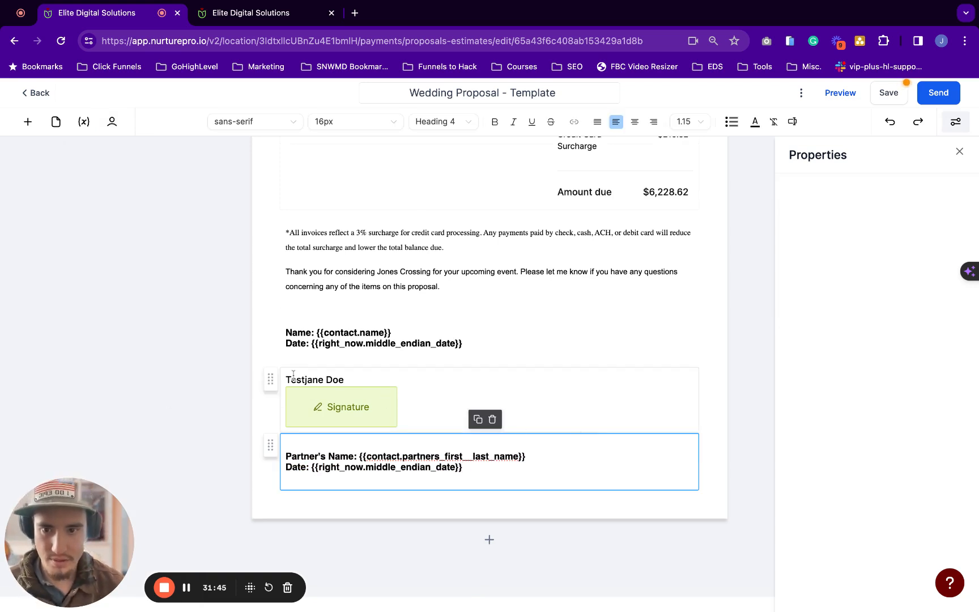
left_click(316, 376)
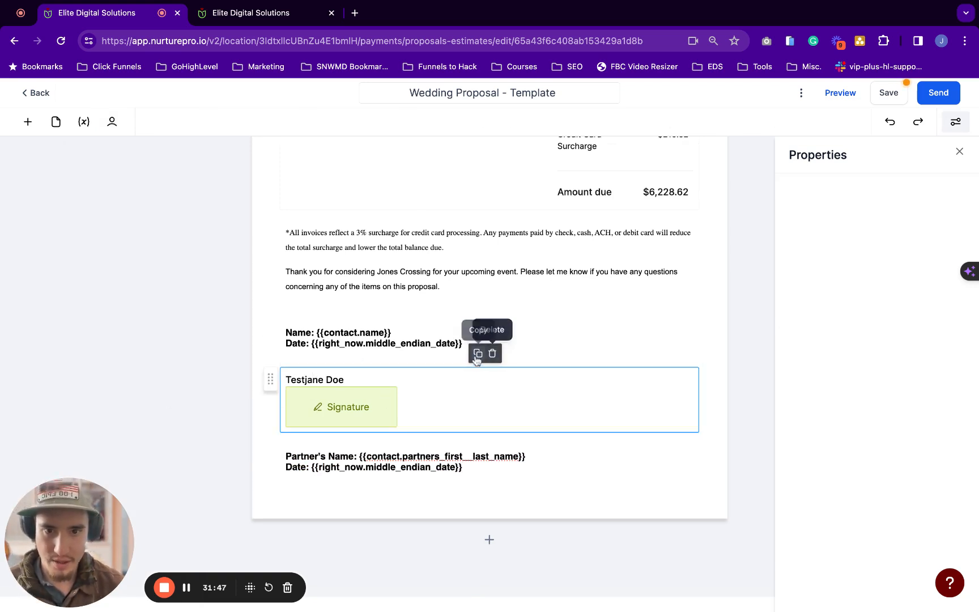
left_click(478, 354)
scroll(286, 468, "down", 2)
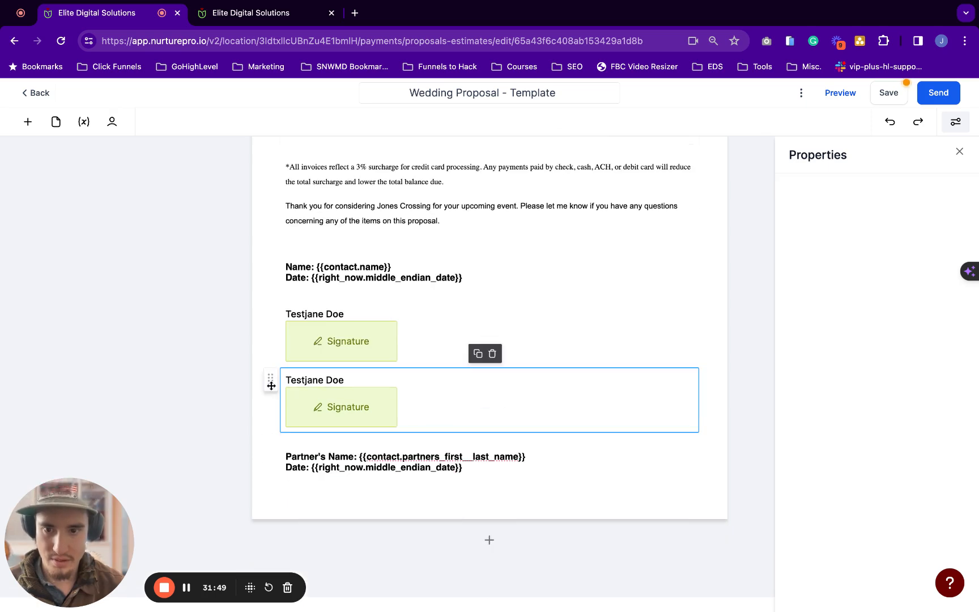
left_click_drag(271, 385, 271, 387)
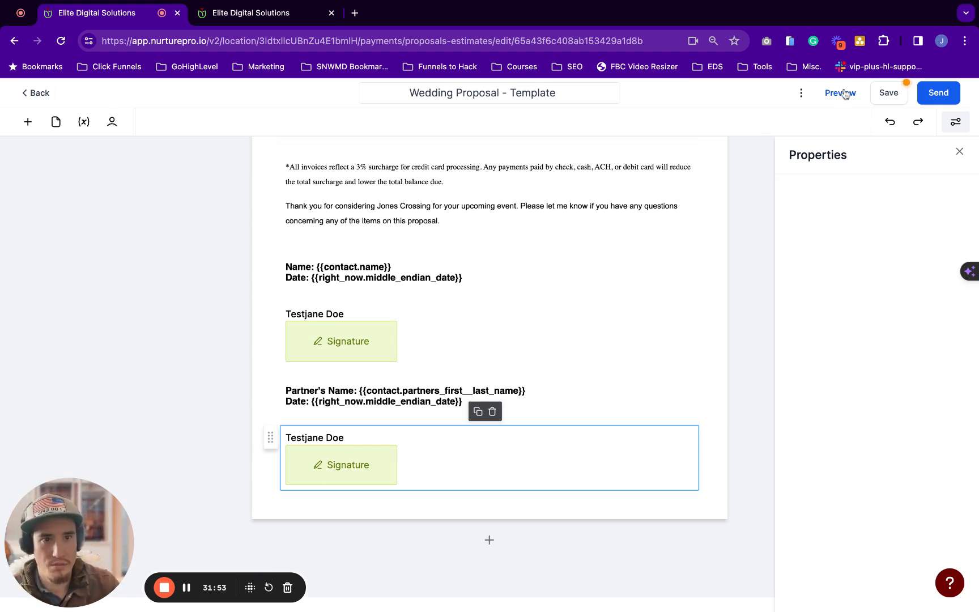
Save the proposal and open its preview, scrolling down through the document
left_click(884, 93)
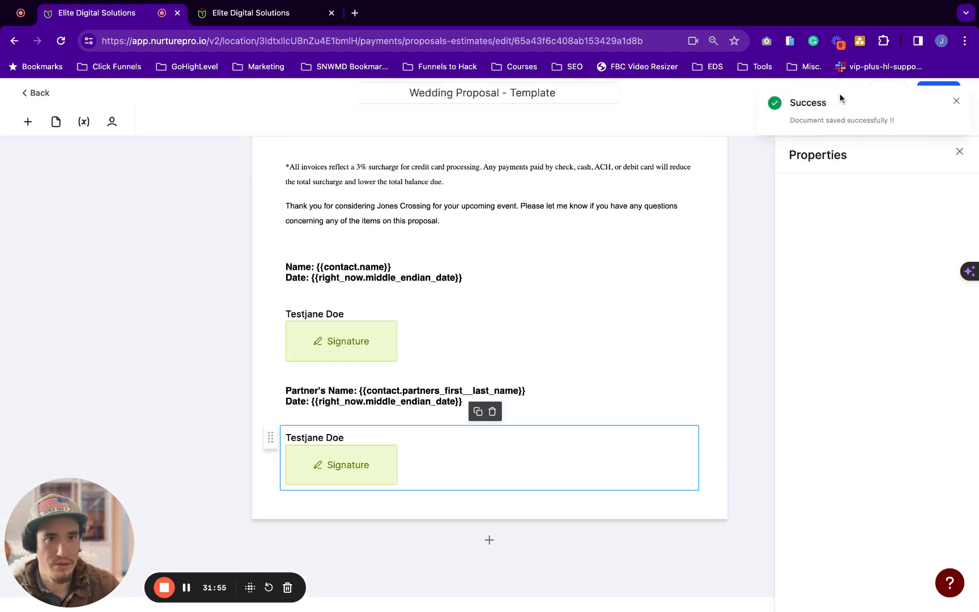
left_click(958, 102)
left_click(837, 94)
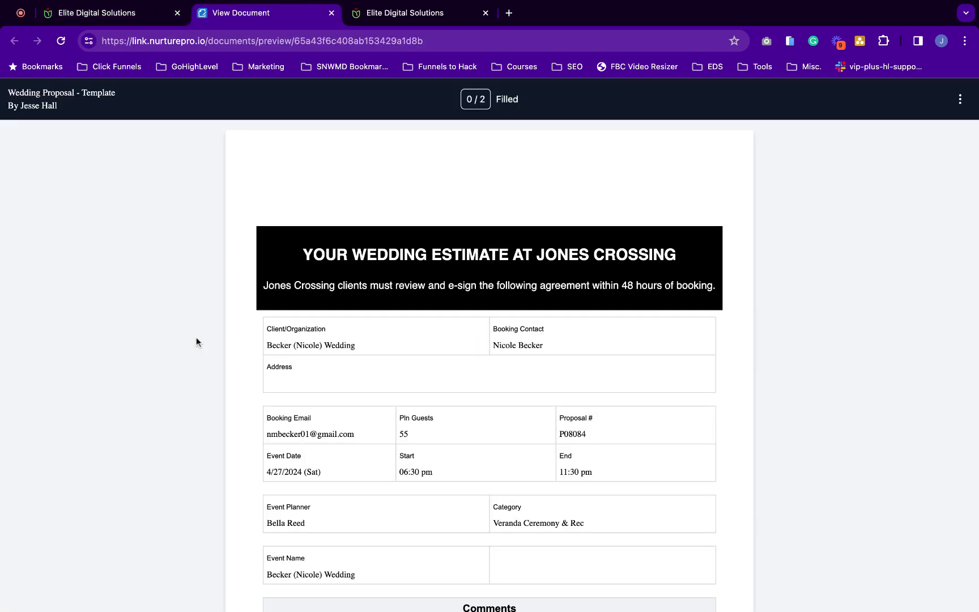
scroll(502, 257, "down", 3)
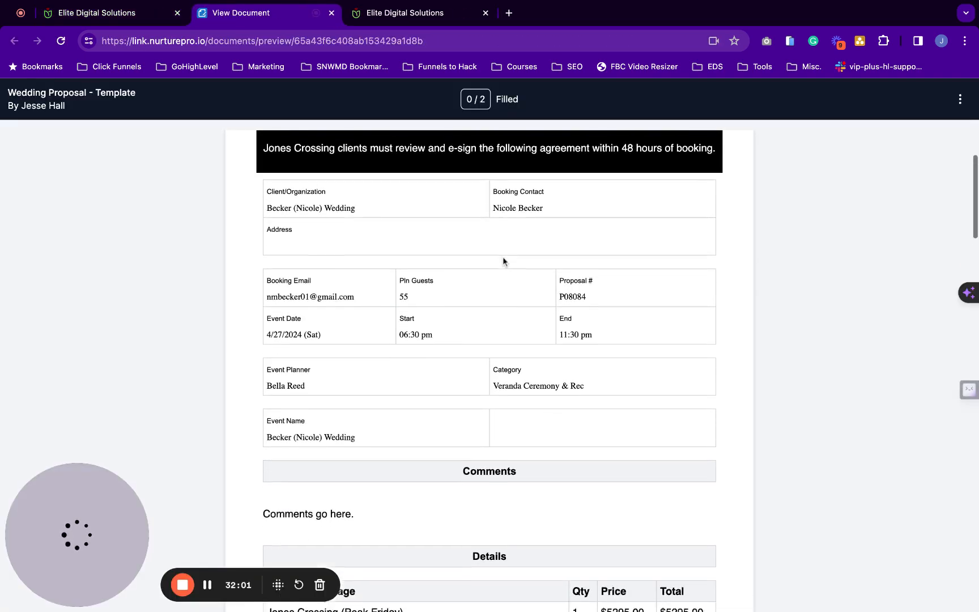
scroll(503, 260, "down", 5)
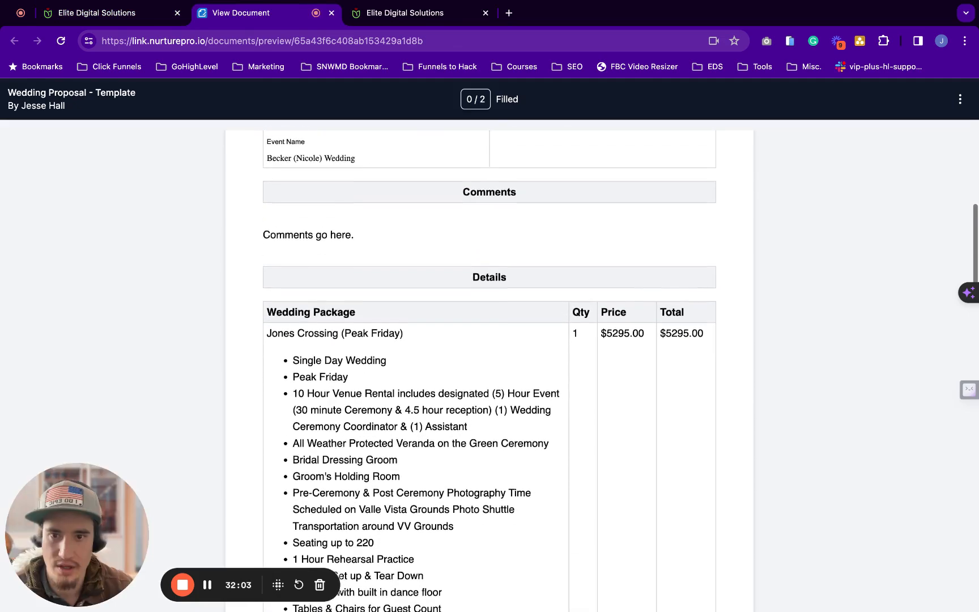
scroll(489, 368, "down", 12)
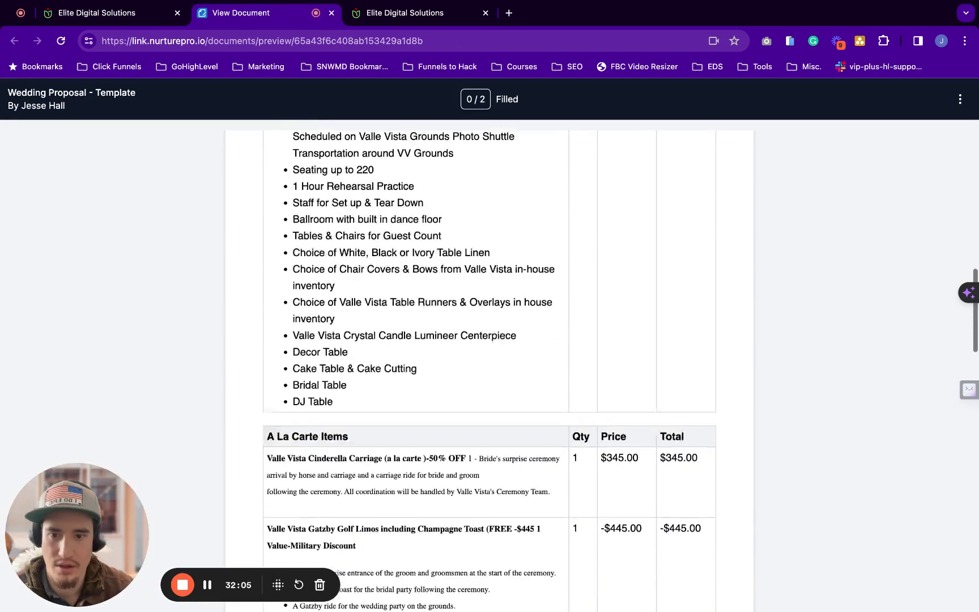
scroll(490, 368, "down", 14)
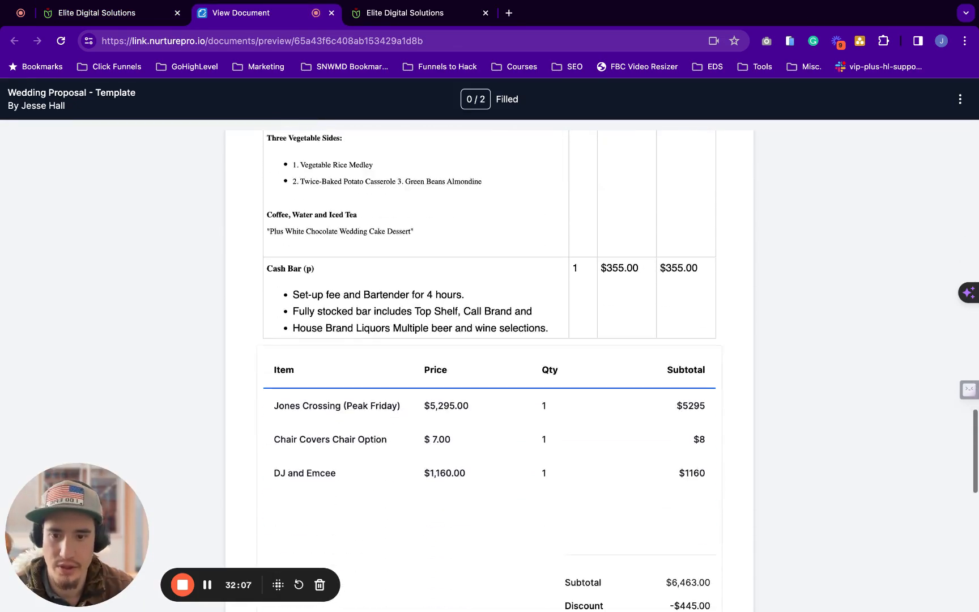
scroll(305, 239, "up", 8)
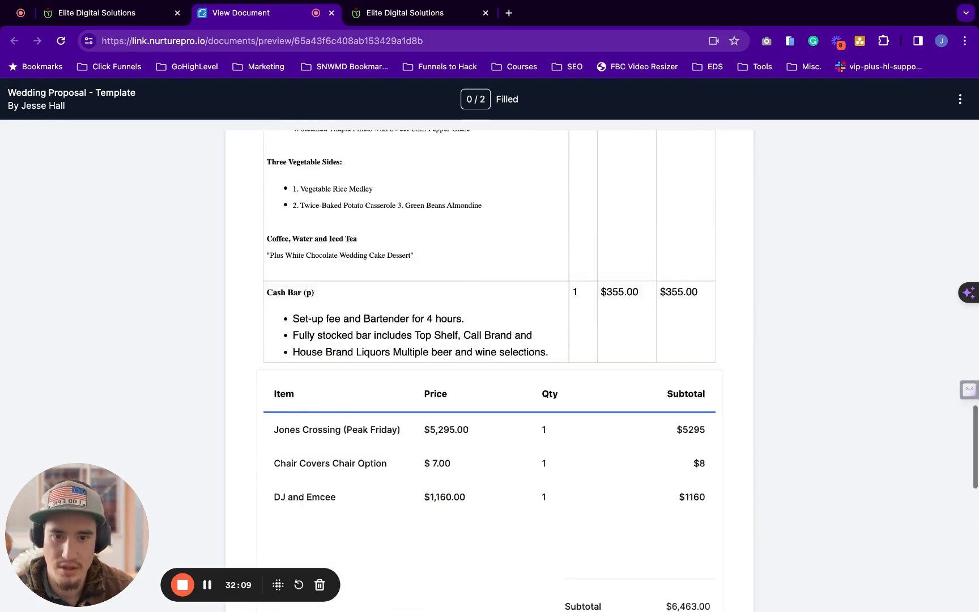
scroll(304, 240, "down", 4)
scroll(634, 281, "down", 3)
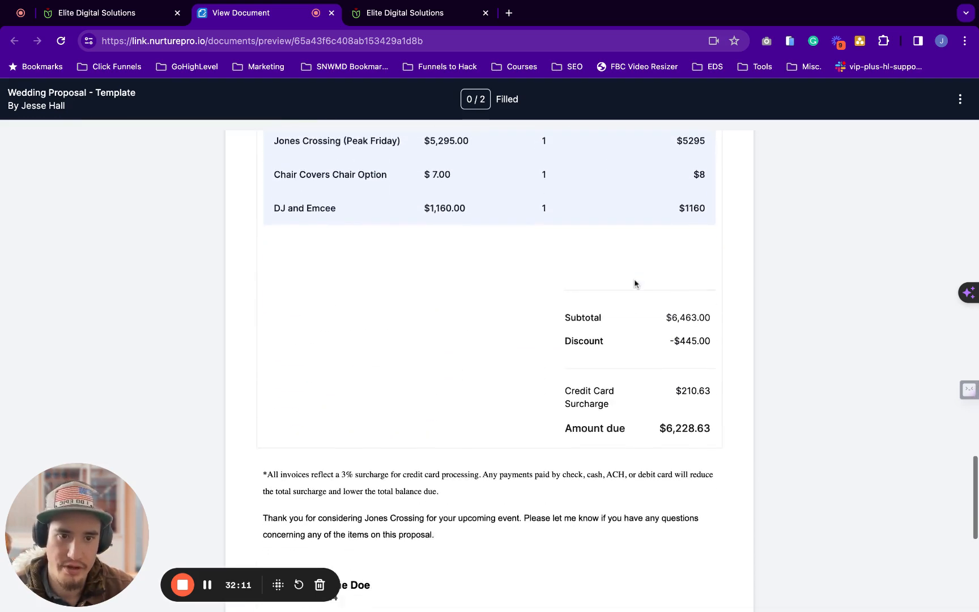
scroll(683, 303, "down", 1)
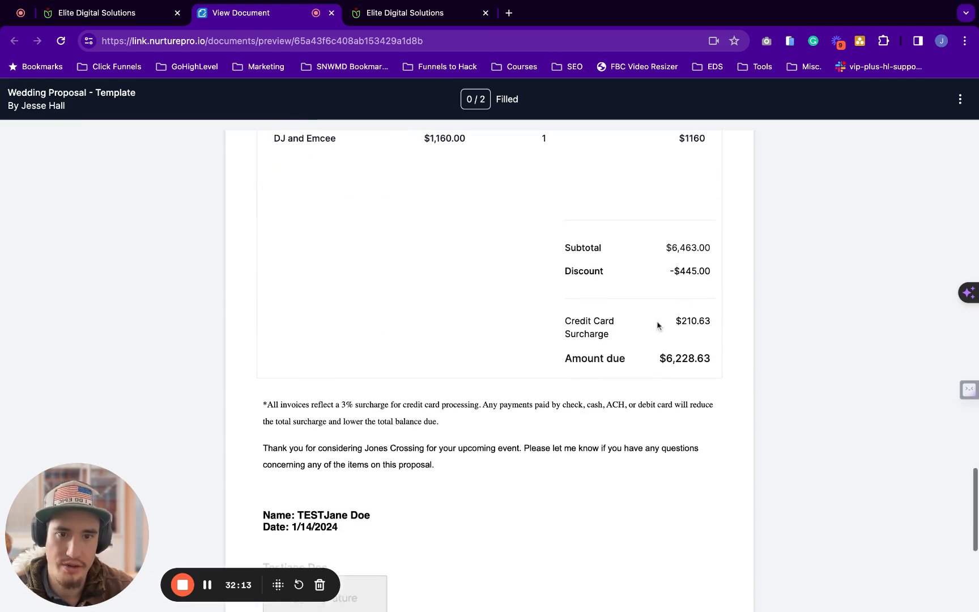
Review the Credit Card Surcharge row, surcharge note and thank-you paragraph in the preview
triple_click(669, 325)
scroll(712, 325, "down", 2)
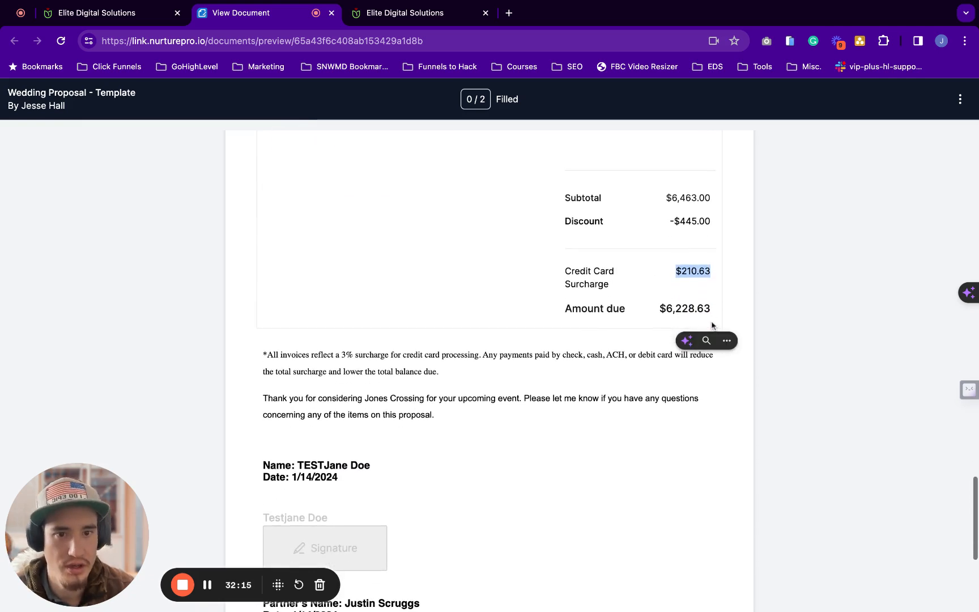
left_click_drag(610, 284, 565, 270)
left_click(566, 270)
triple_click(565, 270)
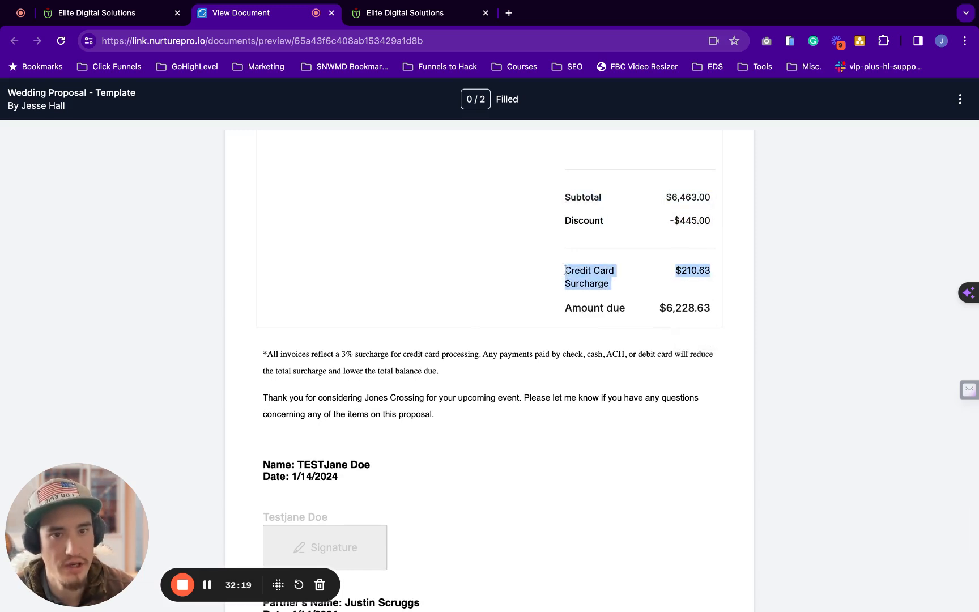
scroll(453, 289, "down", 2)
scroll(318, 304, "down", 1)
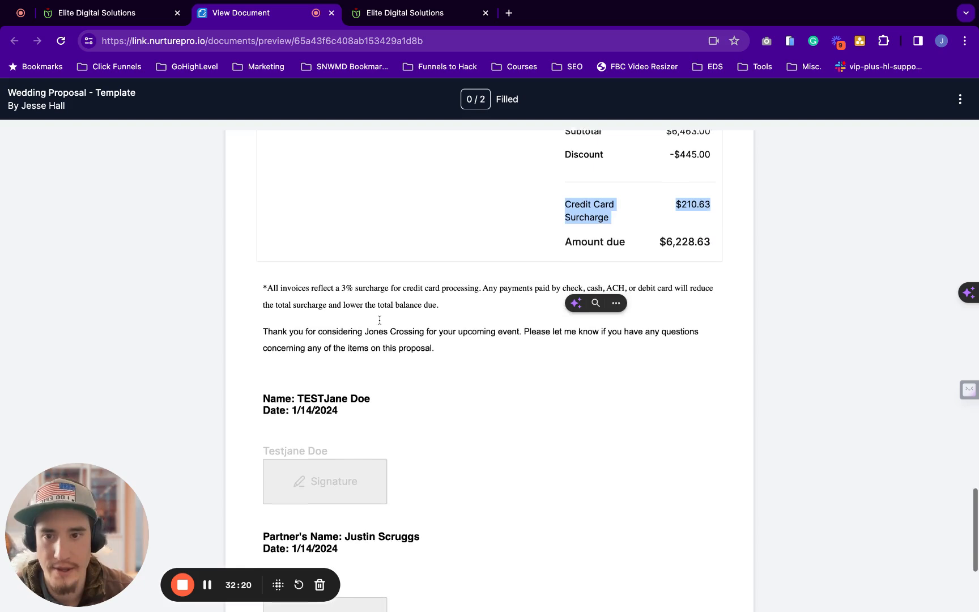
left_click(319, 305)
scroll(319, 304, "down", 1)
left_click_drag(281, 251, 416, 310)
scroll(281, 250, "down", 1)
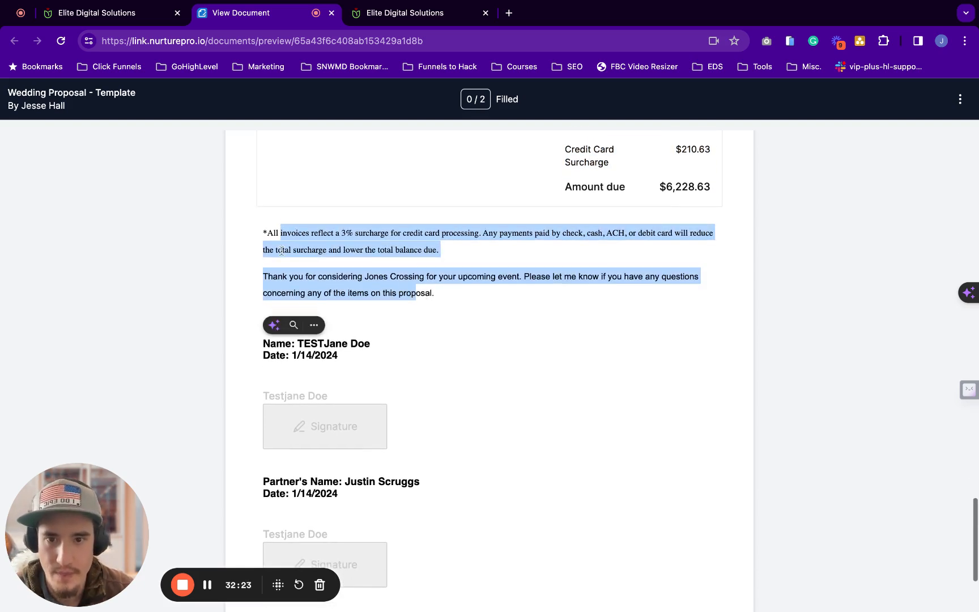
scroll(483, 285, "down", 2)
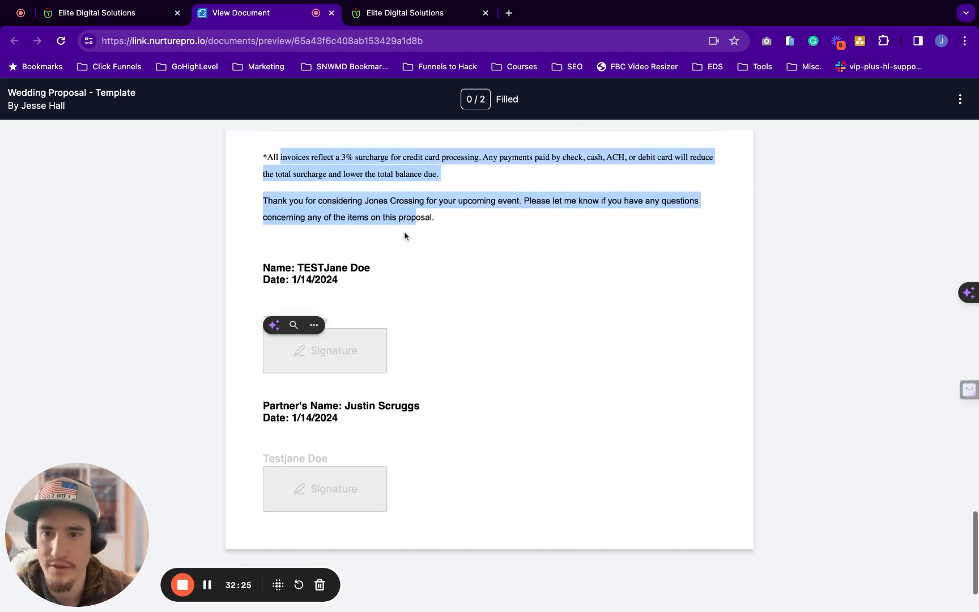
scroll(404, 235, "down", 1)
Verify the merged contact and partner names on the Name lines, then return to the editor
left_click(374, 254)
scroll(318, 227, "down", 1)
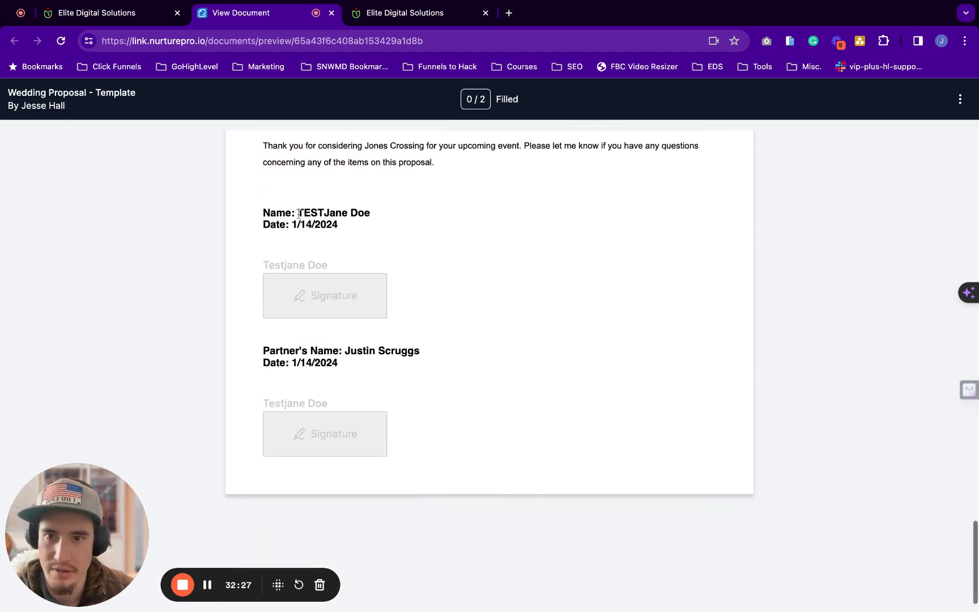
left_click_drag(365, 213, 294, 211)
scroll(295, 212, "down", 1)
left_click(276, 330)
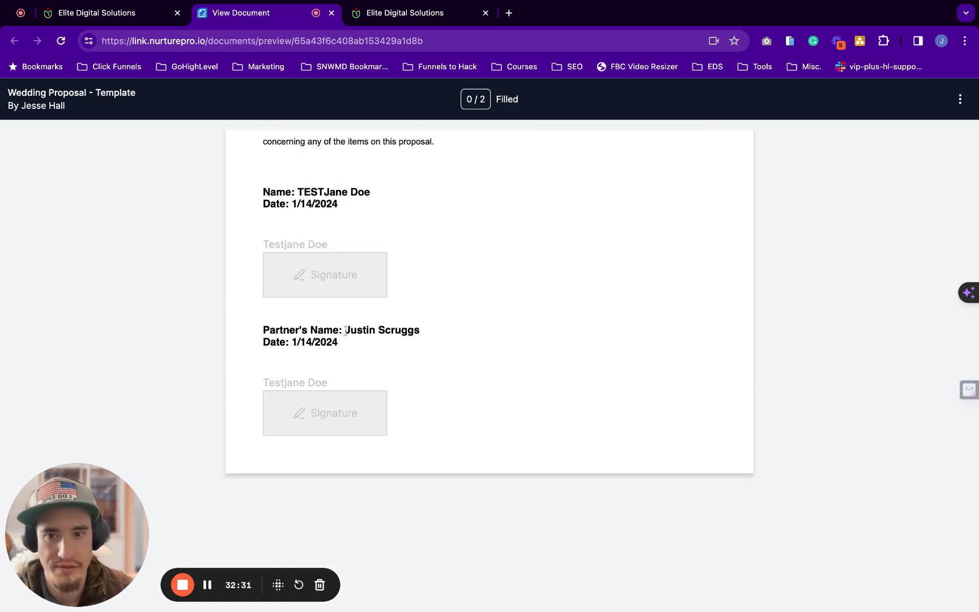
left_click_drag(420, 330, 346, 330)
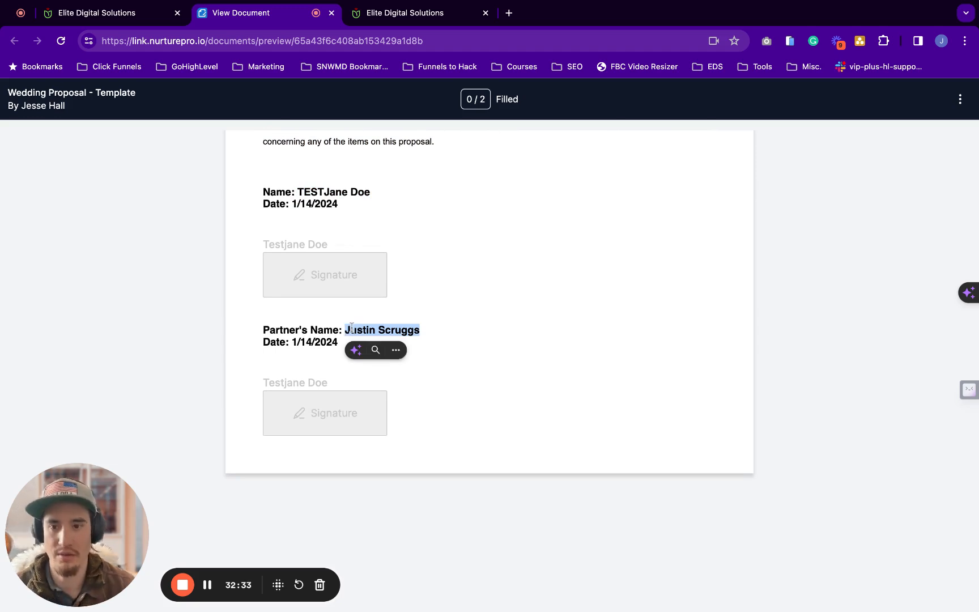
left_click(371, 329)
scroll(471, 336, "down", 1)
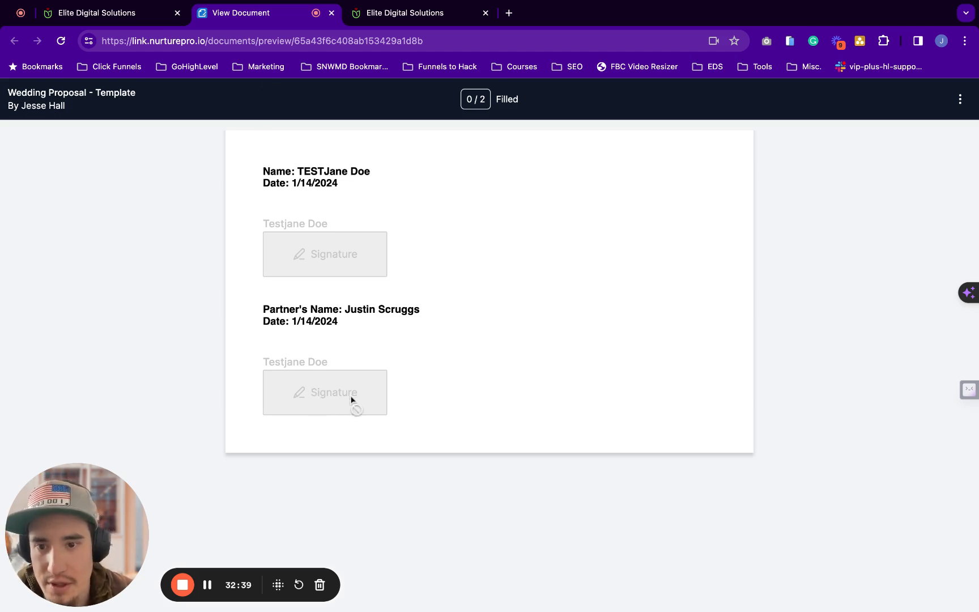
scroll(350, 400, "up", 2)
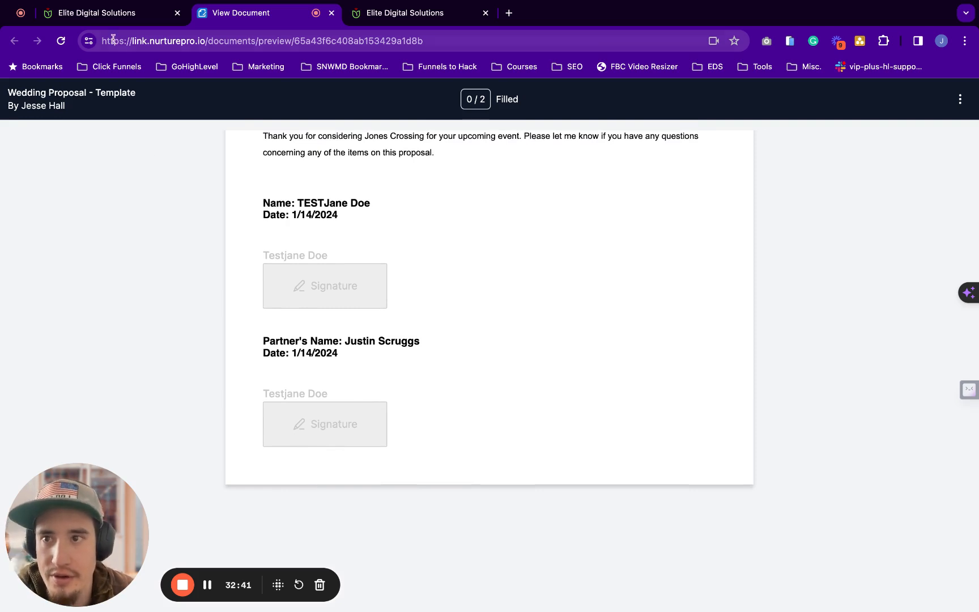
left_click(120, 21)
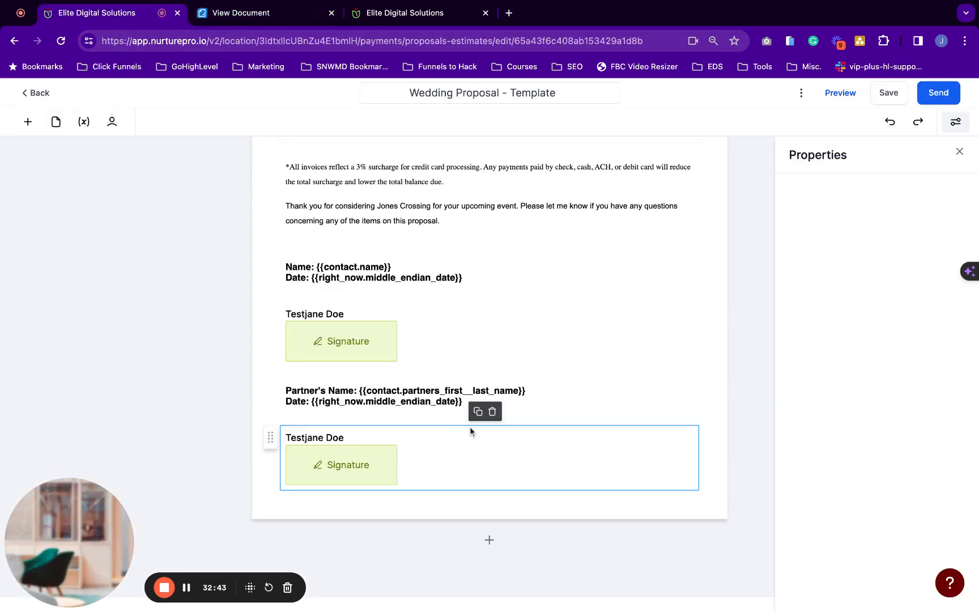
Look at the recipients list and client search, then close the Recipients panel unchanged
left_click(111, 121)
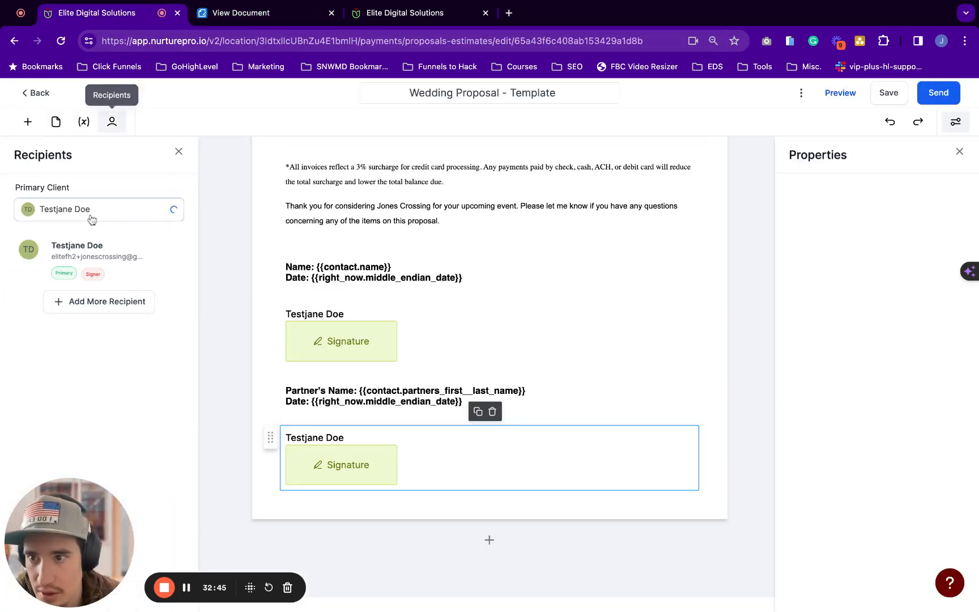
left_click(131, 304)
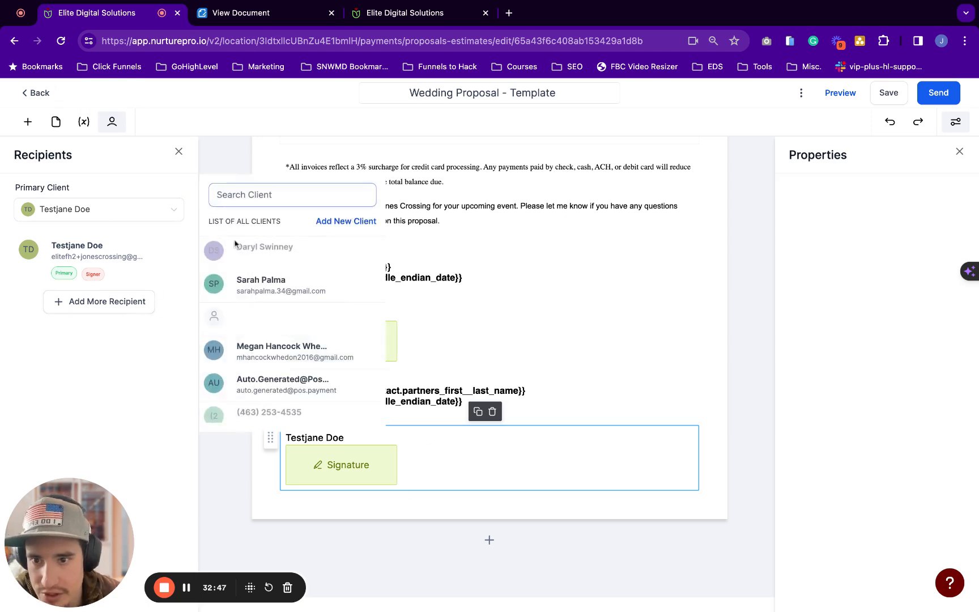
left_click(312, 196)
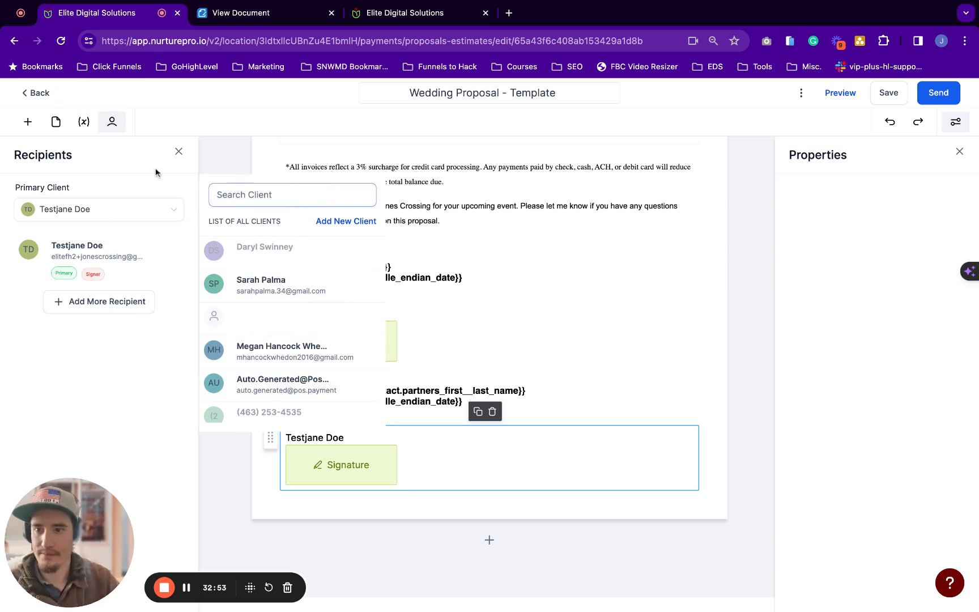
left_click(179, 152)
Scroll the editor to the header banner and Client/Organization table
scroll(335, 370, "up", 2)
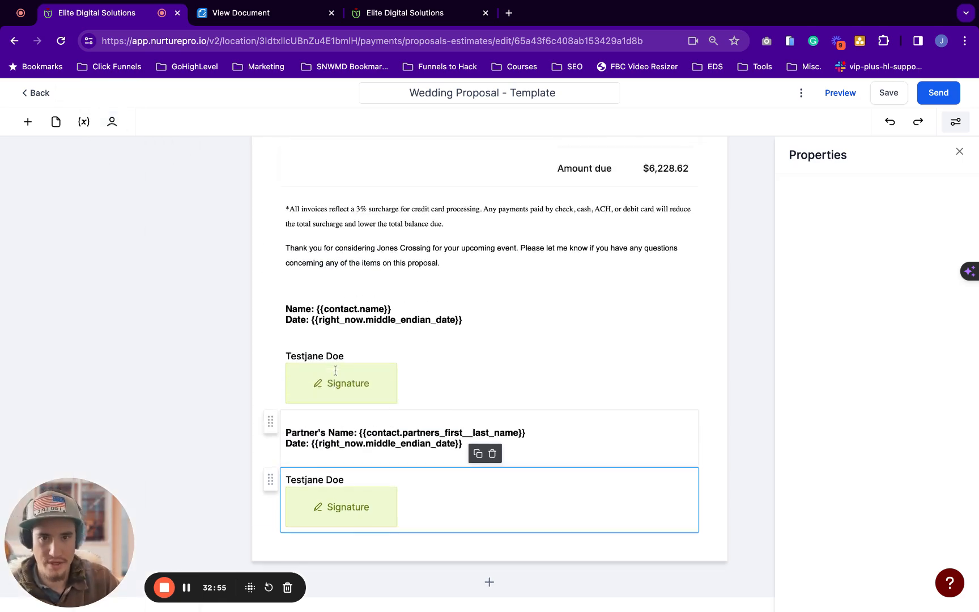
scroll(335, 370, "up", 2)
scroll(581, 240, "down", 3)
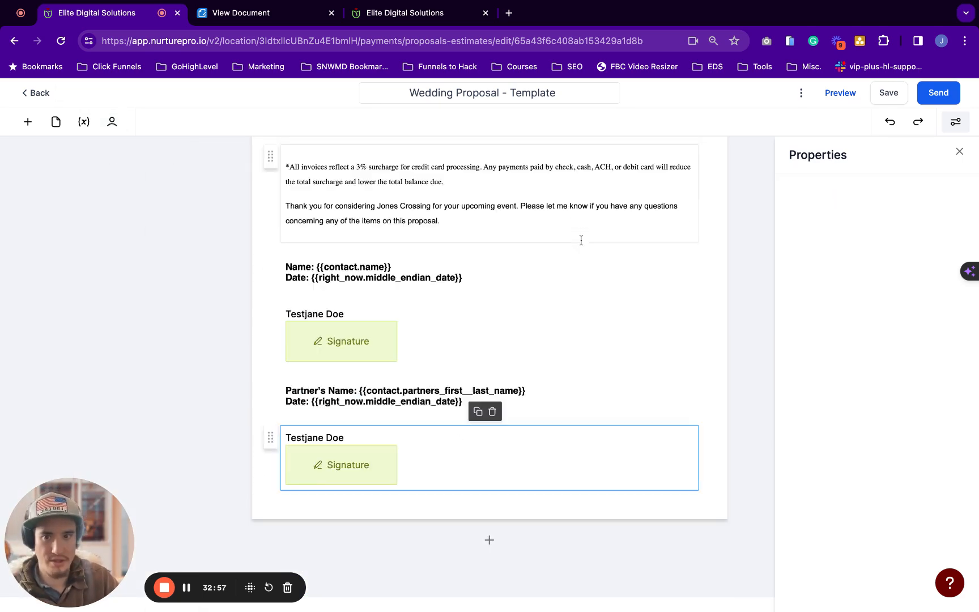
scroll(357, 447, "up", 10)
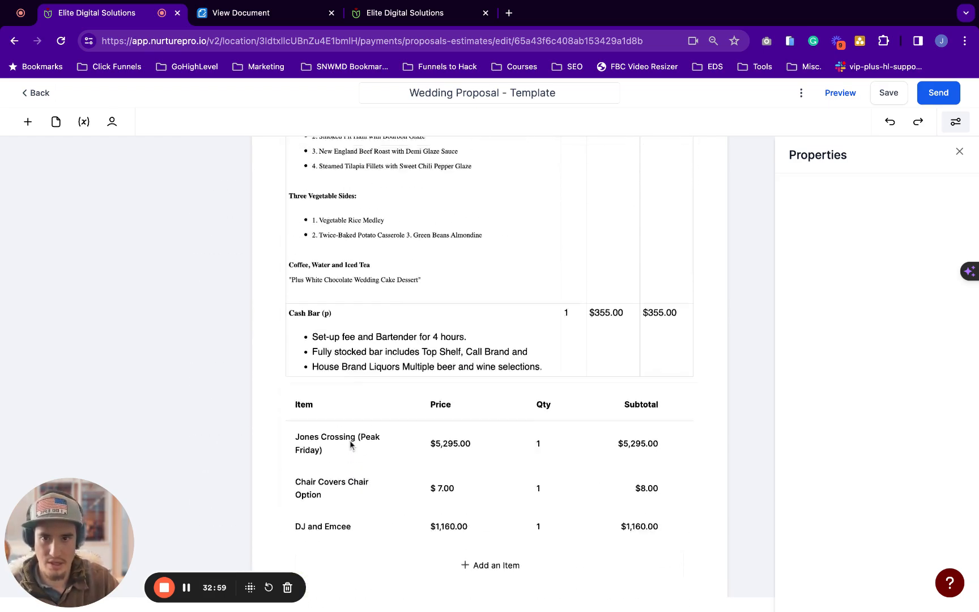
scroll(349, 445, "up", 15)
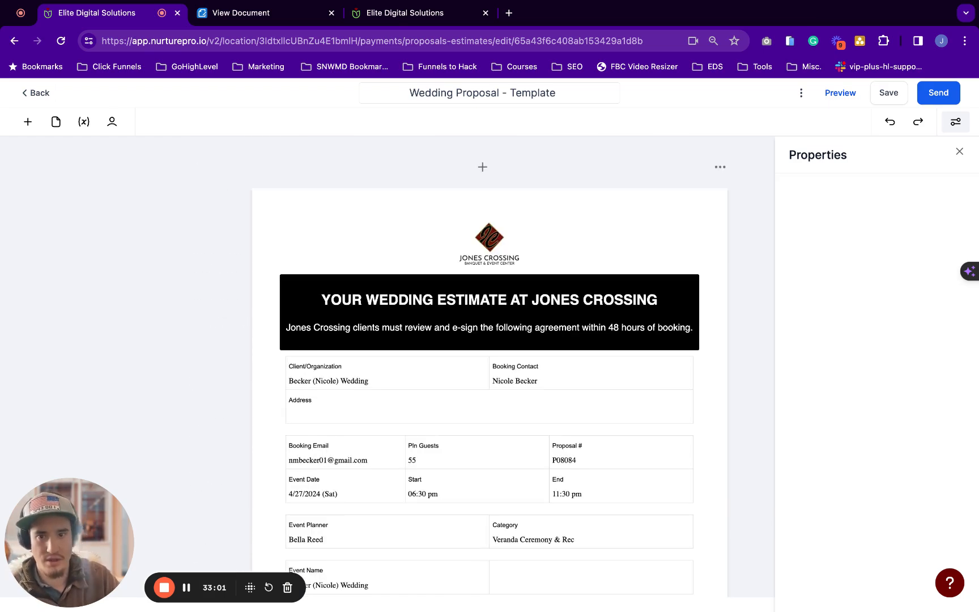
scroll(454, 365, "down", 3)
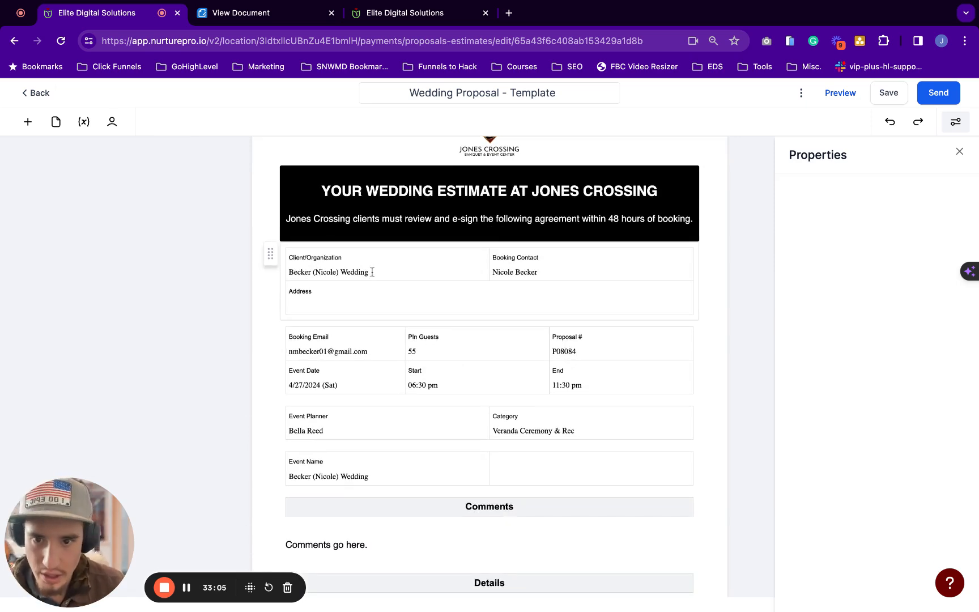
scroll(372, 272, "down", 1)
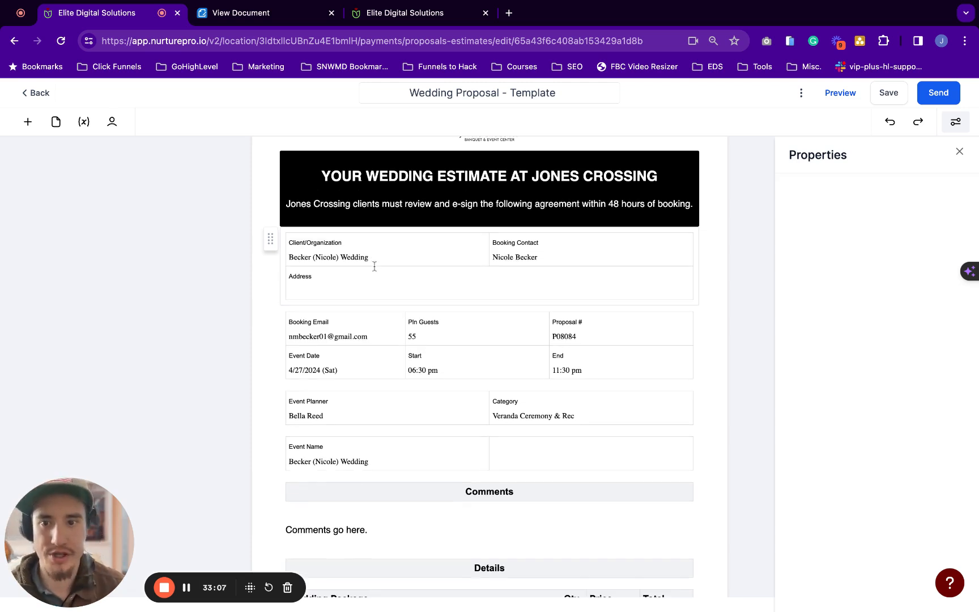
Delete '/Organization' so the label reads 'Client', then select the sample client name below it
triple_click(290, 258)
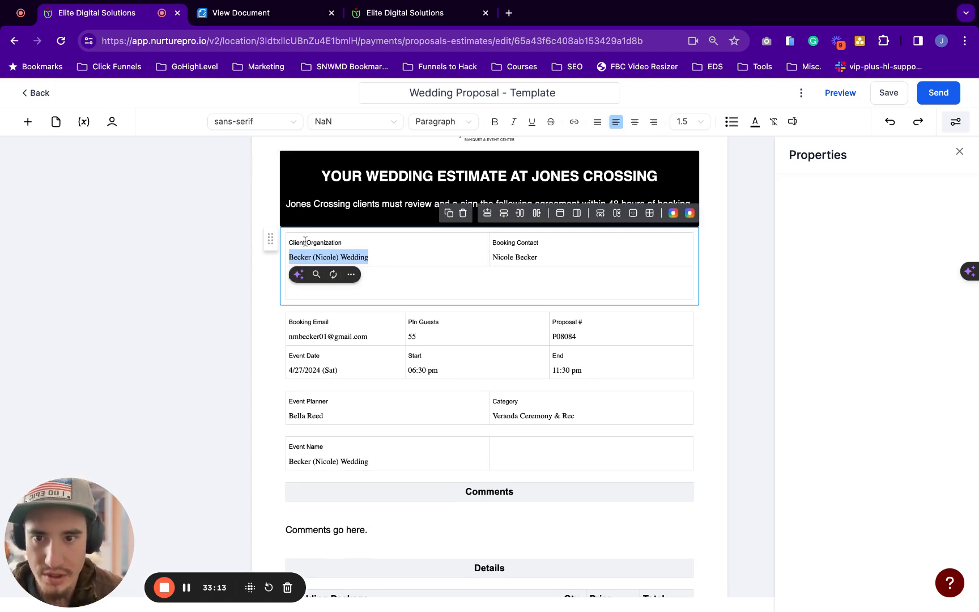
left_click(305, 242)
key("shift+Right")
key("shift+Right")
key("shift+Right")
key("shift+Right")
key("shift+Right")
key("shift+Right")
key("shift+Right")
key("shift+Right")
key("shift+Right")
key("shift+Right")
key("shift+Right")
key("shift+Right")
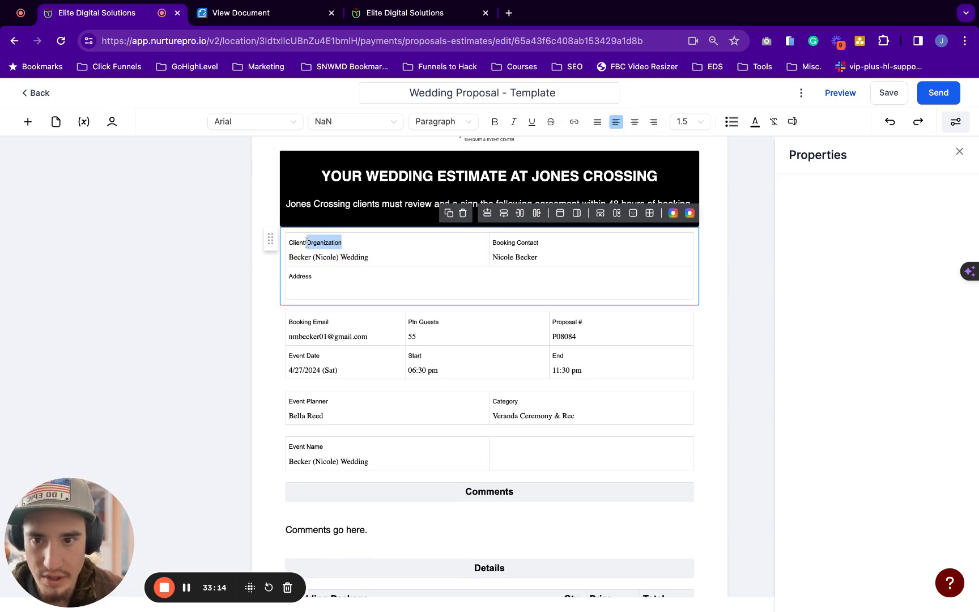
left_click(362, 243)
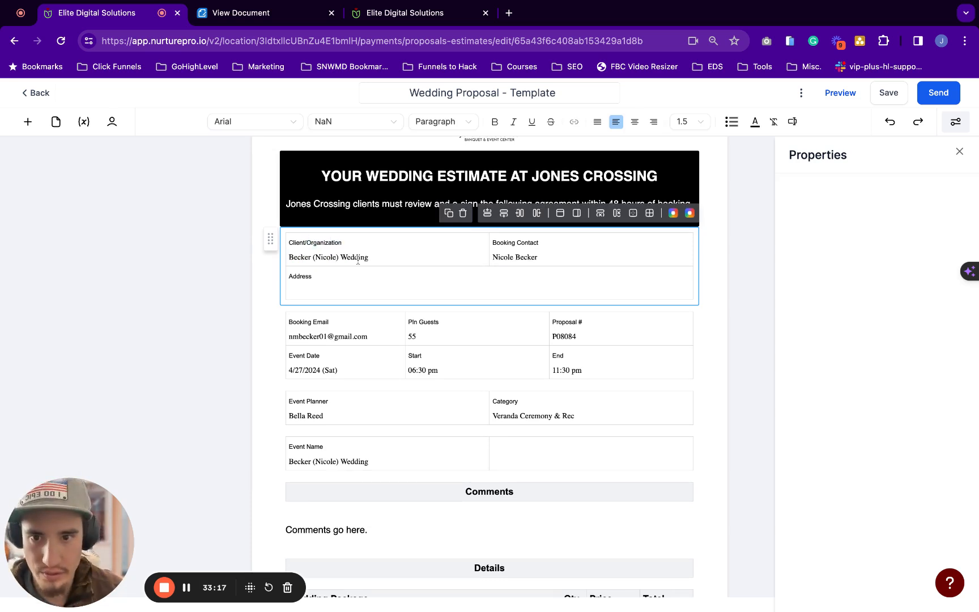
left_click(367, 258)
key("shift+Left")
key("shift+Left")
key("shift+Left")
key("shift+Left")
key("shift+Left")
key("shift+Left")
key("shift+Left")
key("shift+Left")
key("shift+Left")
key("shift+Left")
key("shift+Left")
key("shift+Left")
key("shift+Left")
key("shift+Left")
key("shift+Left")
key("shift+Left")
key("shift+Left")
key("shift+Left")
key("shift+Left")
key("shift+Left")
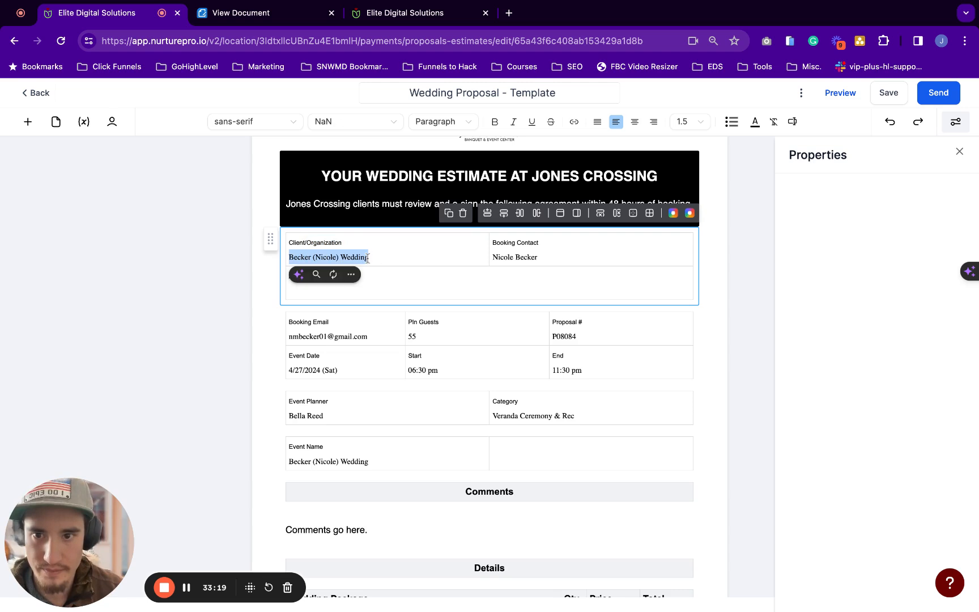
left_click(307, 241)
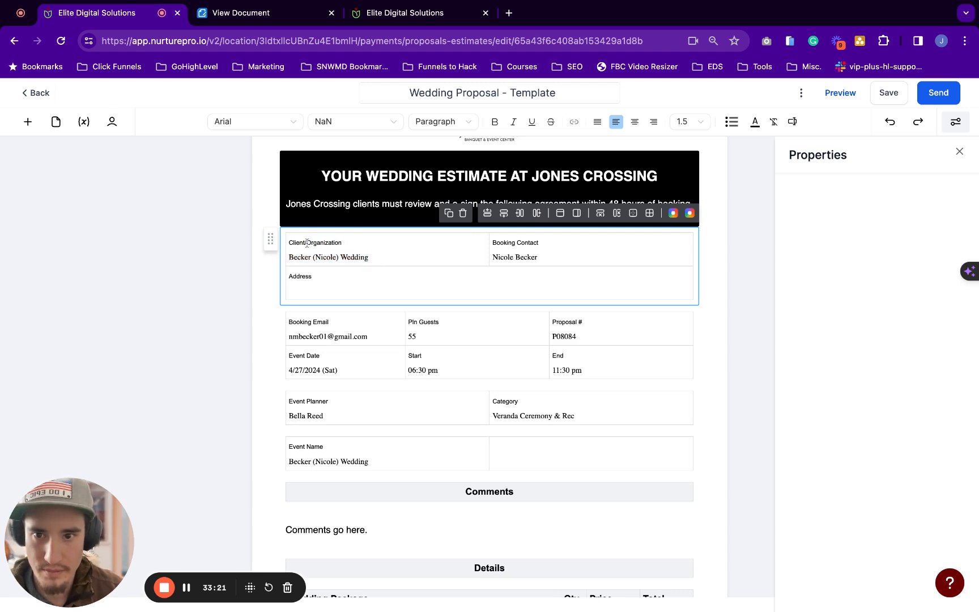
left_click_drag(307, 242, 343, 242)
key("BackSpace")
key("BackSpace")
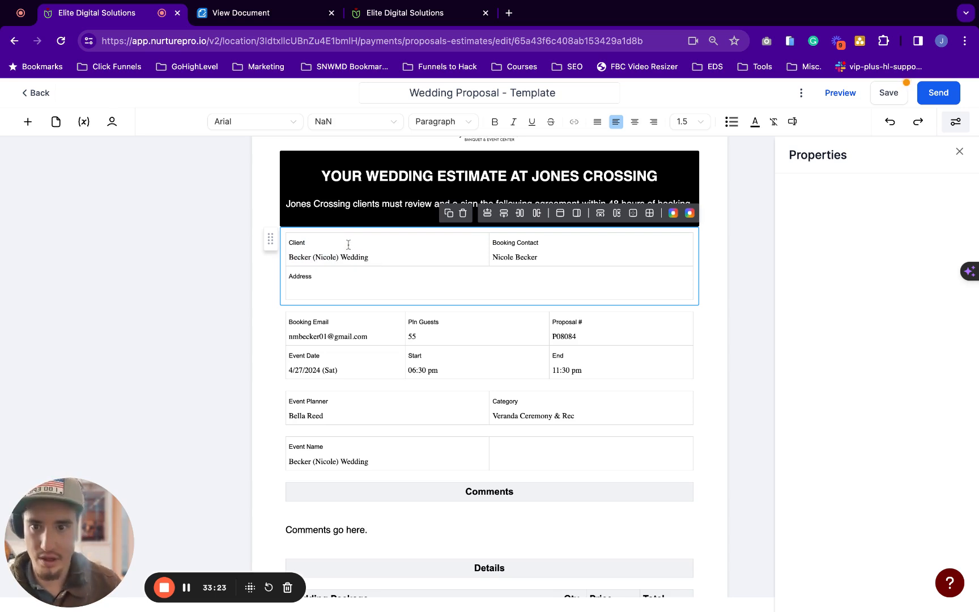
triple_click(370, 253)
left_click(309, 257)
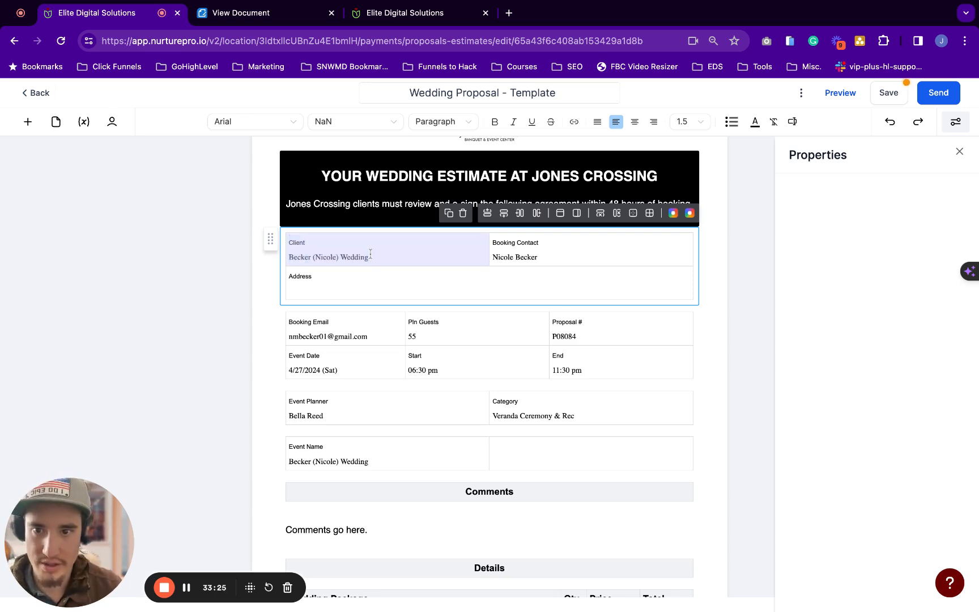
triple_click(292, 256)
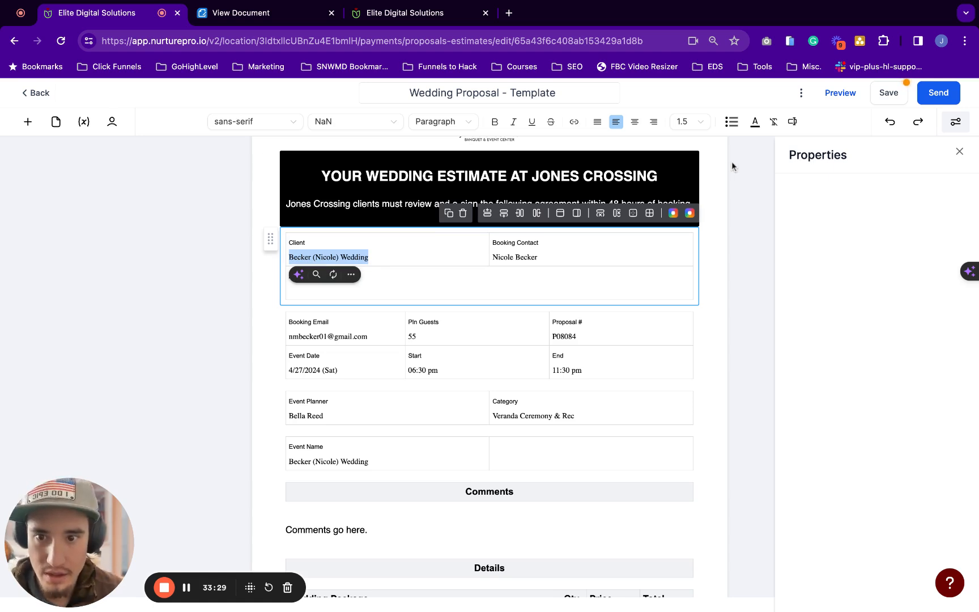
Replace the sample client value with the Contact > Full Name merge field {{contact.name}}
left_click(792, 121)
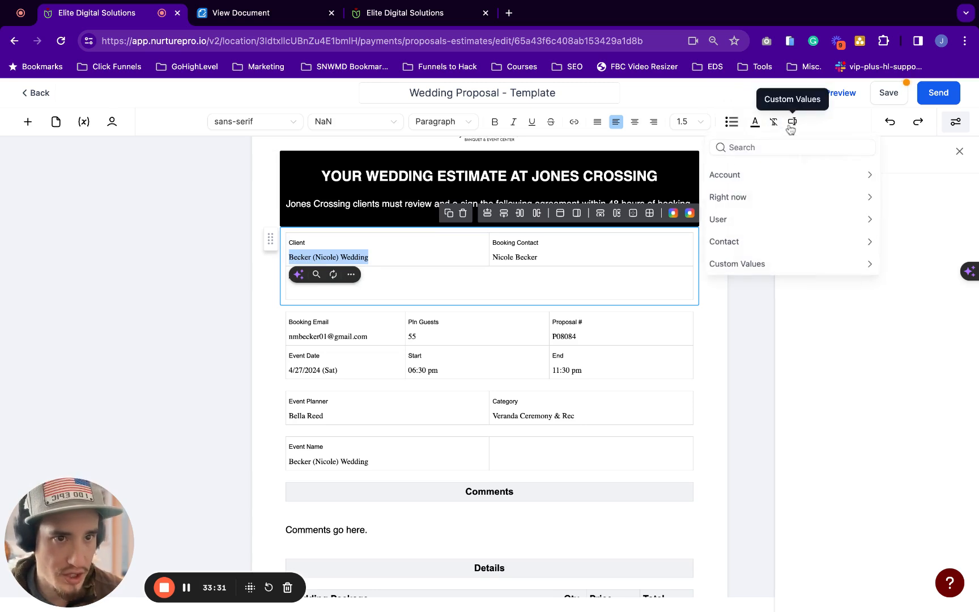
left_click(740, 243)
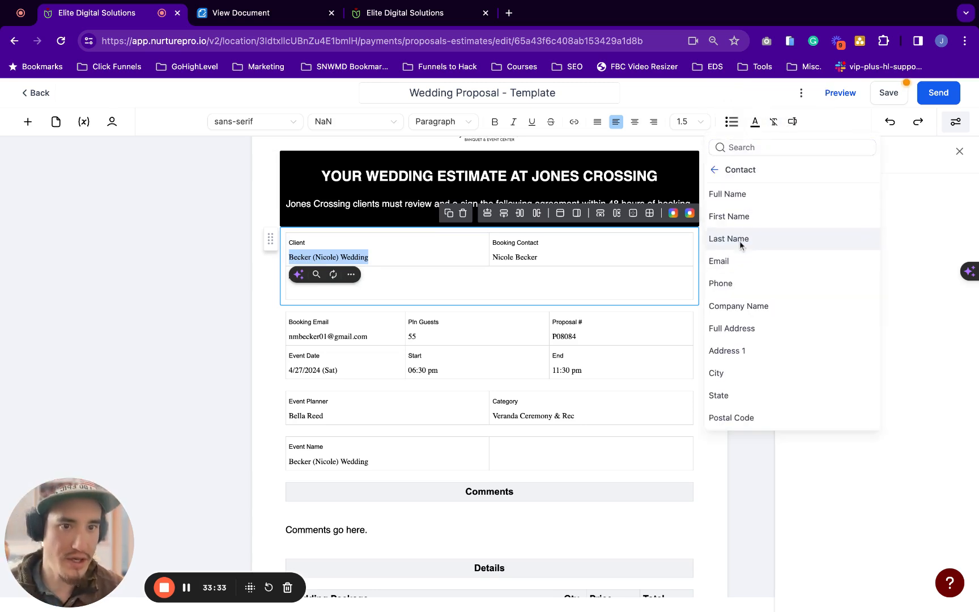
left_click(756, 195)
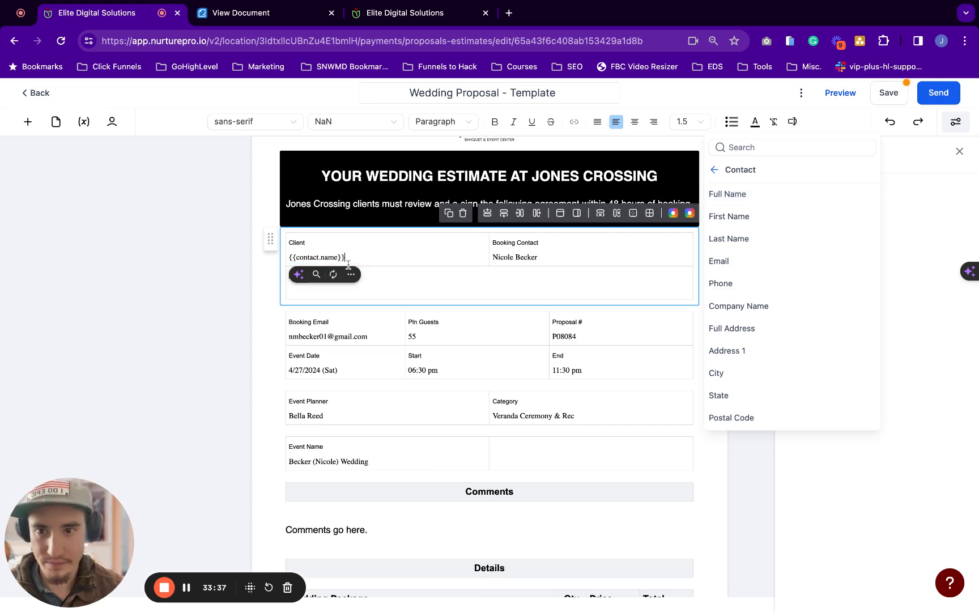
left_click(344, 248)
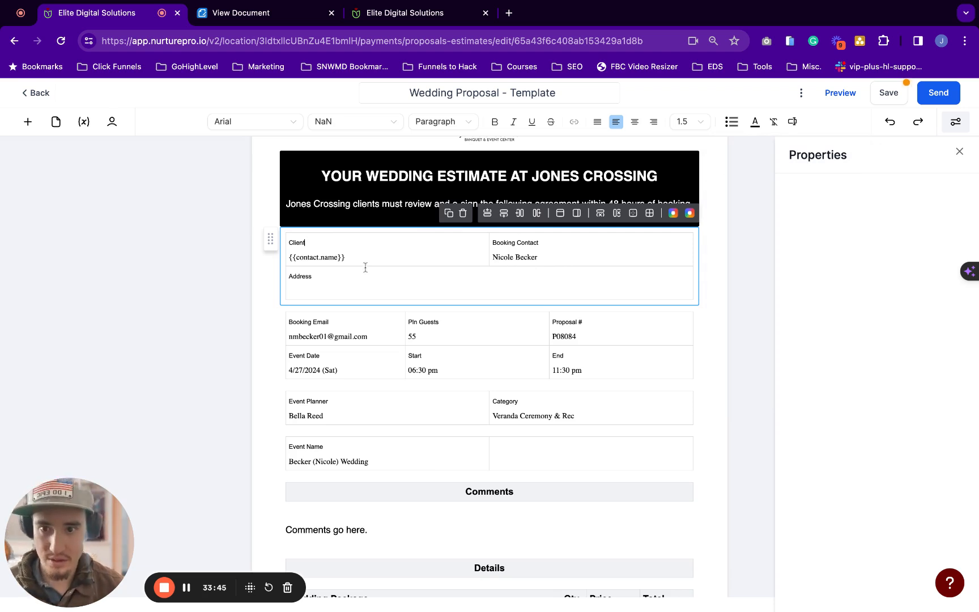
Copy {{contact.name}} into the Booking Contact cell, removing a wrongly pasted paragraph first
left_click(543, 259)
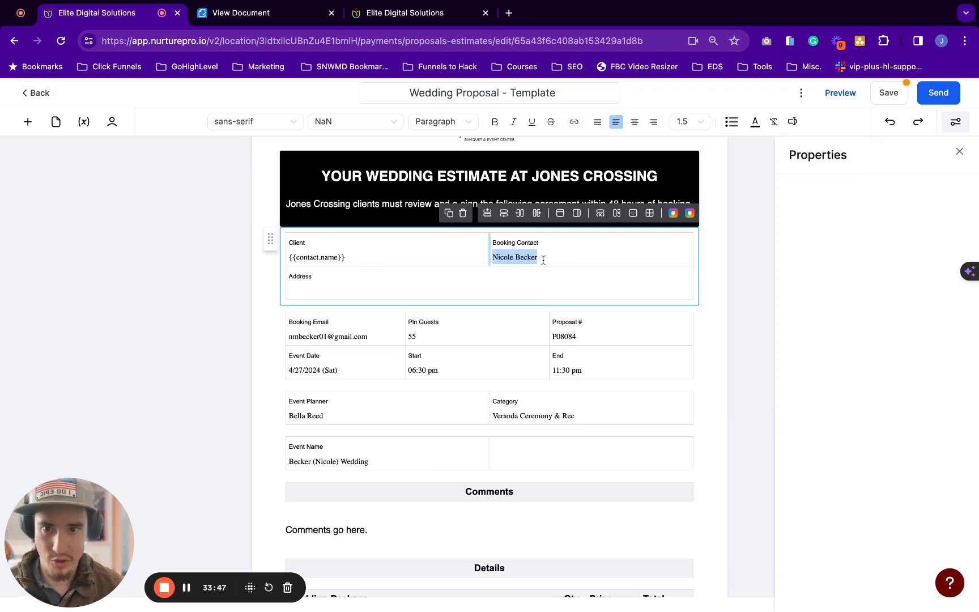
type("All invoices reflect a 3% surcharge for credit card processing. Paying by check, cash, ACH, or debit card will reduce the total surcharge and lower the total balance due. Thank you for considering Valle Vista for your upcoming event. Please let me know if you have any questions concerning any of the items on this proposal.")
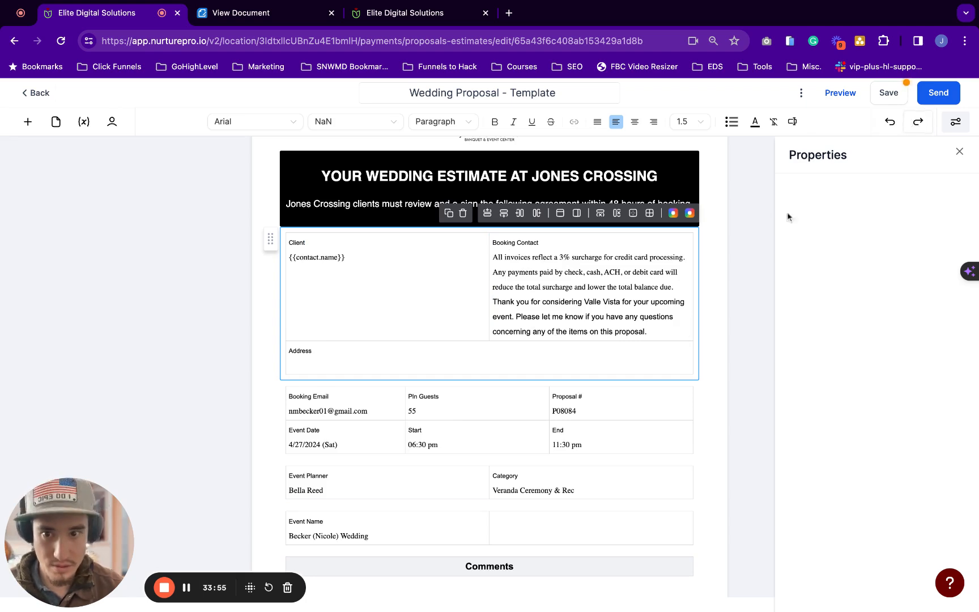
left_click_drag(654, 331, 492, 258)
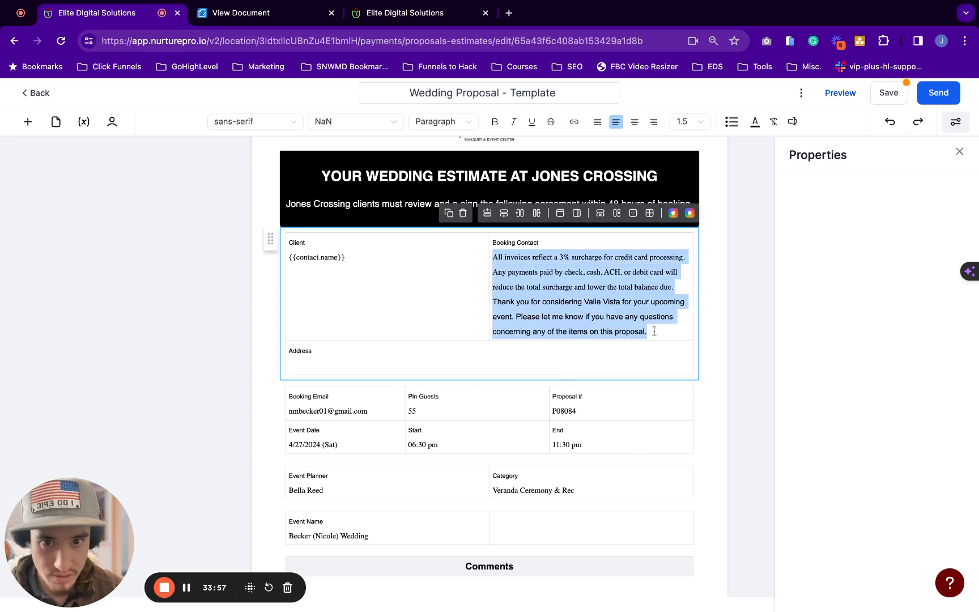
key("BackSpace")
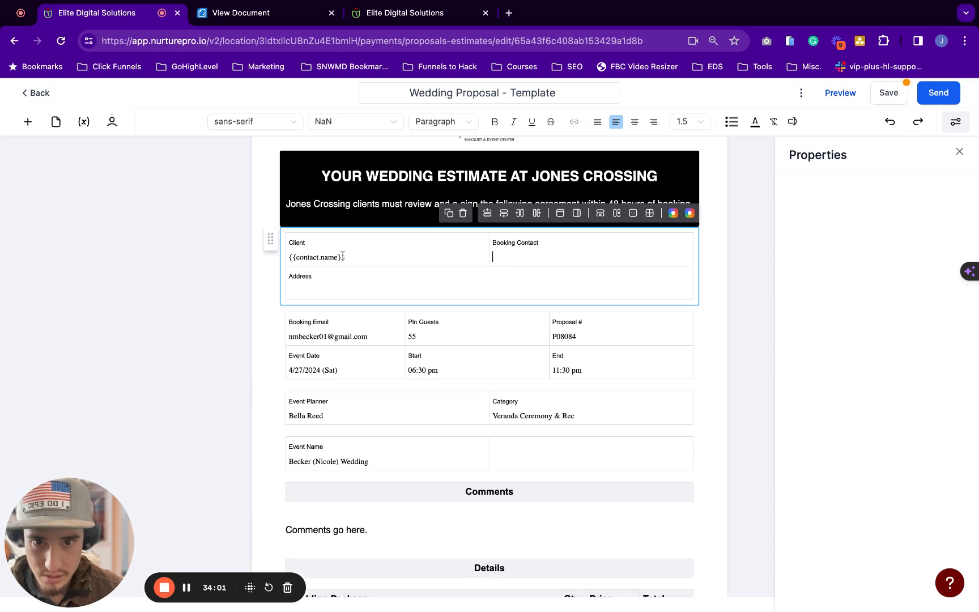
left_click_drag(345, 258, 289, 258)
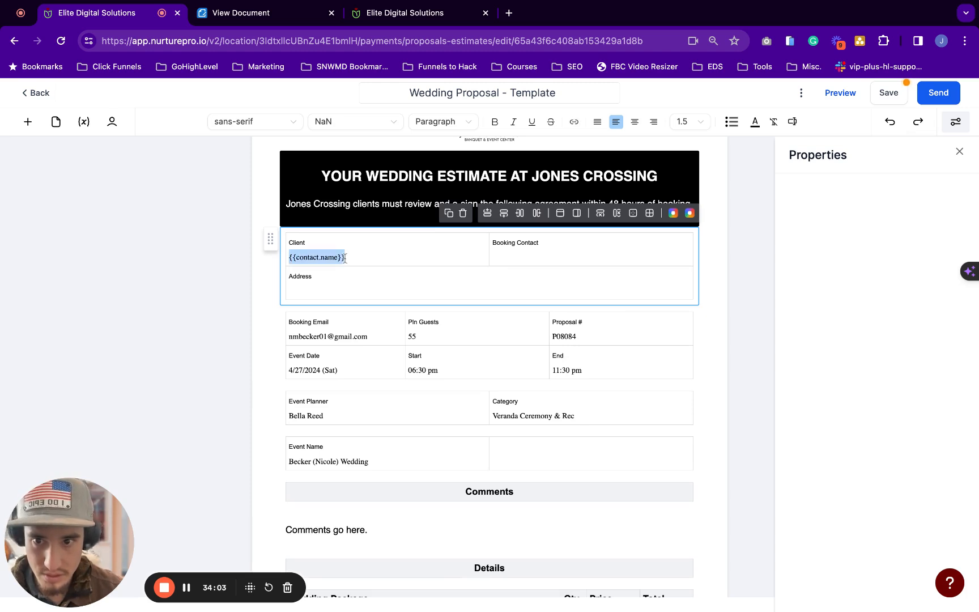
key("ctrl+c")
left_click(496, 258)
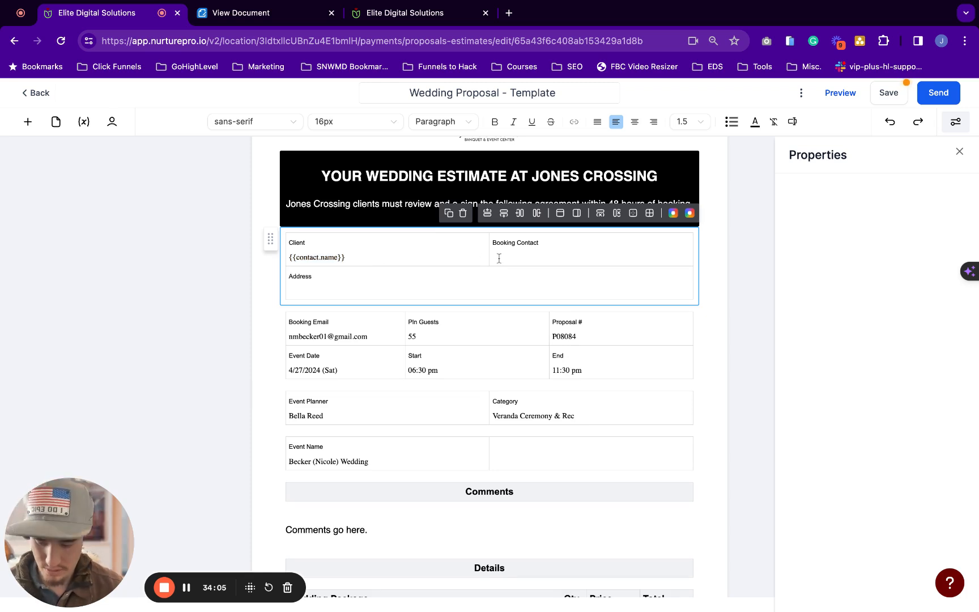
key("ctrl+v")
left_click(315, 240)
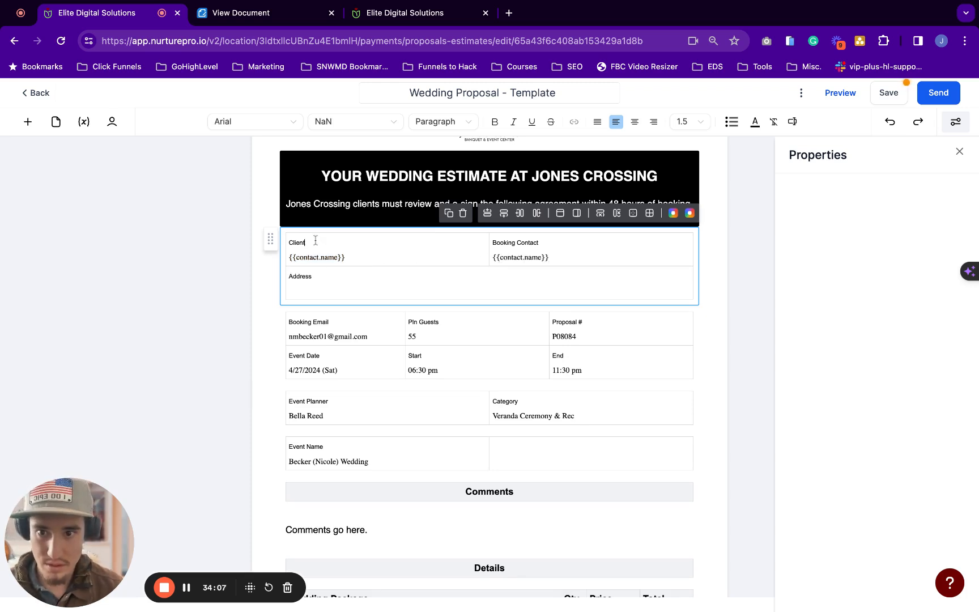
double_click(312, 245)
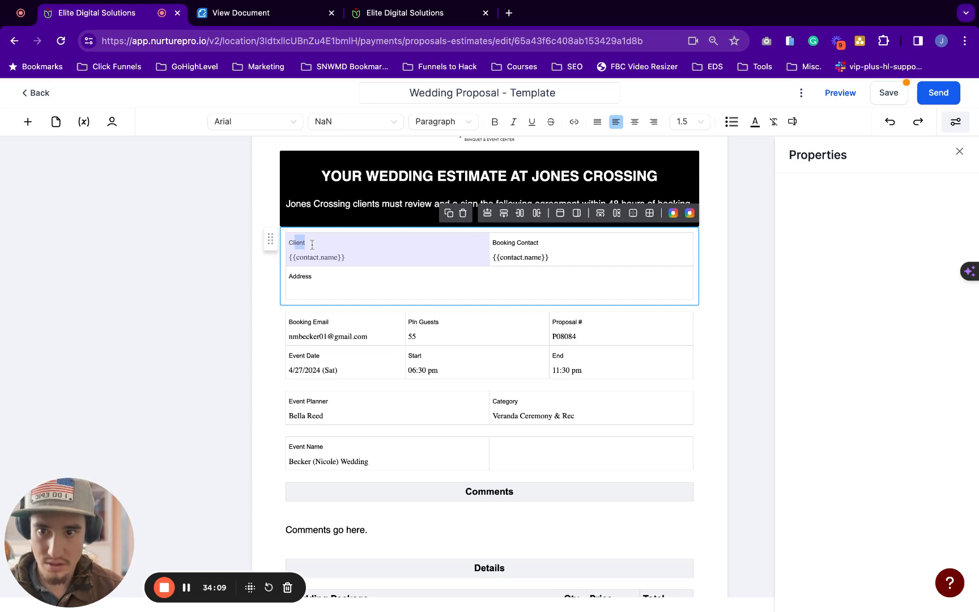
left_click(312, 245)
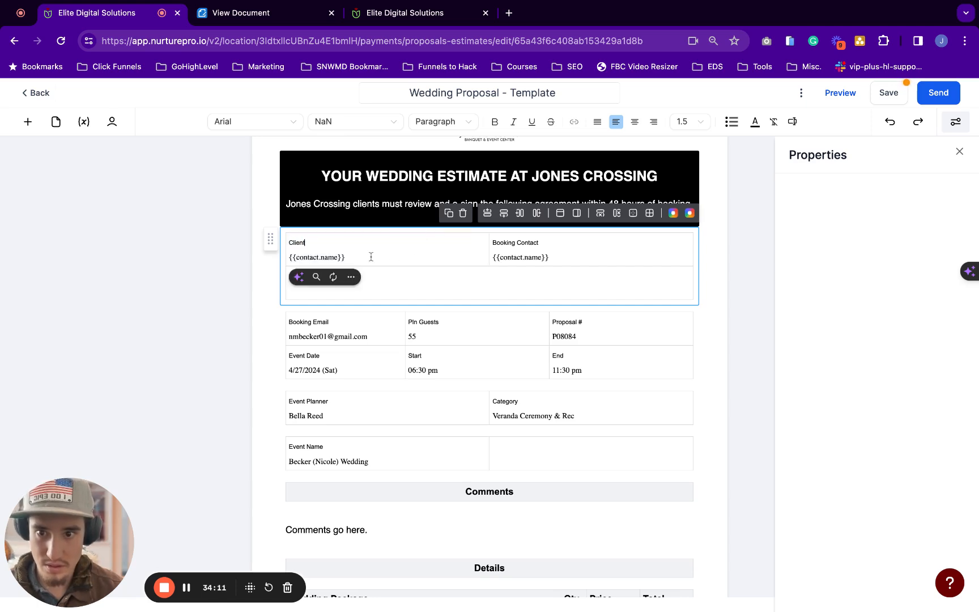
scroll(355, 256, "down", 1)
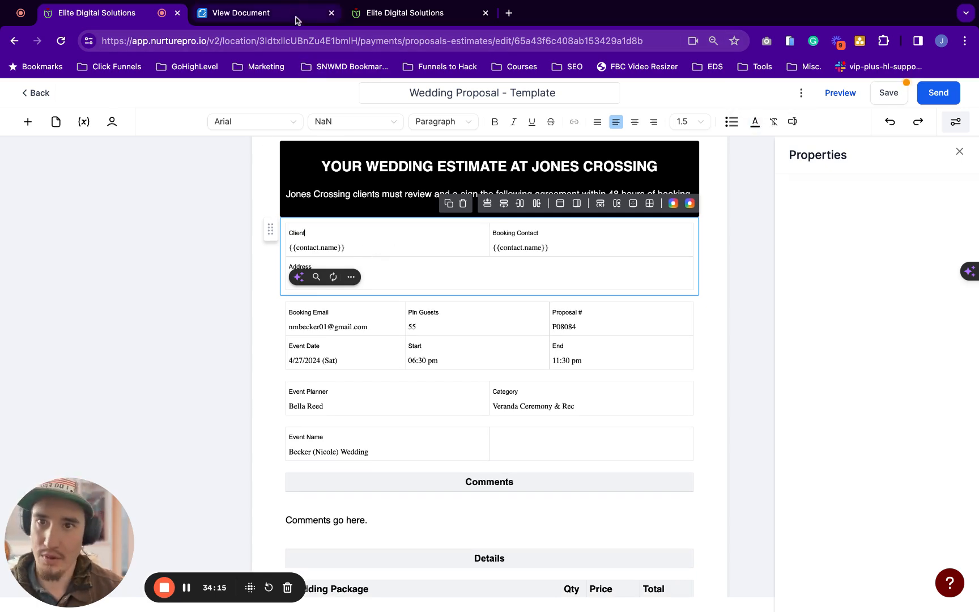
Check the test contact's General Info fields, then go back to the Wedding Proposal - Template editor
left_click(391, 16)
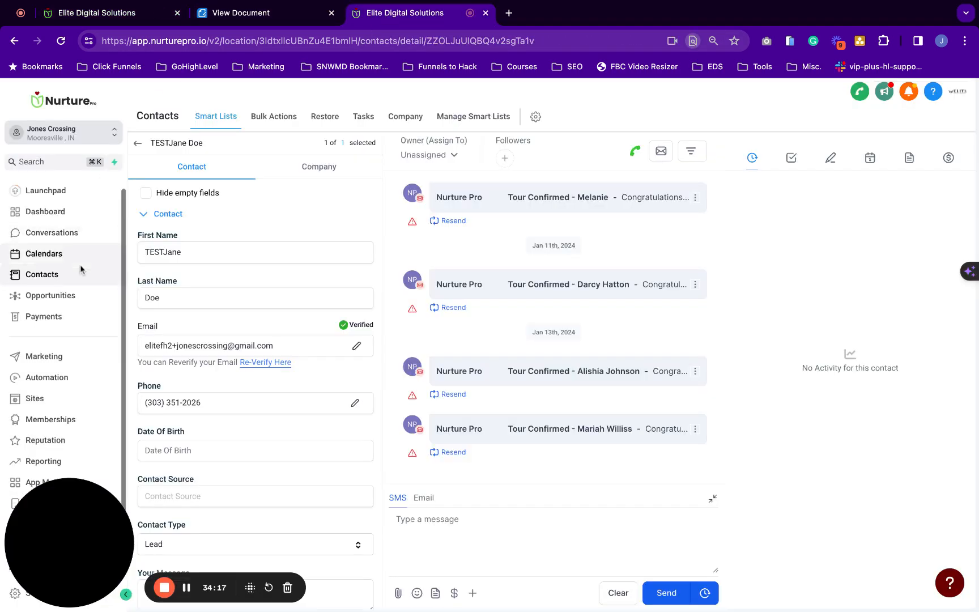
scroll(220, 278, "down", 6)
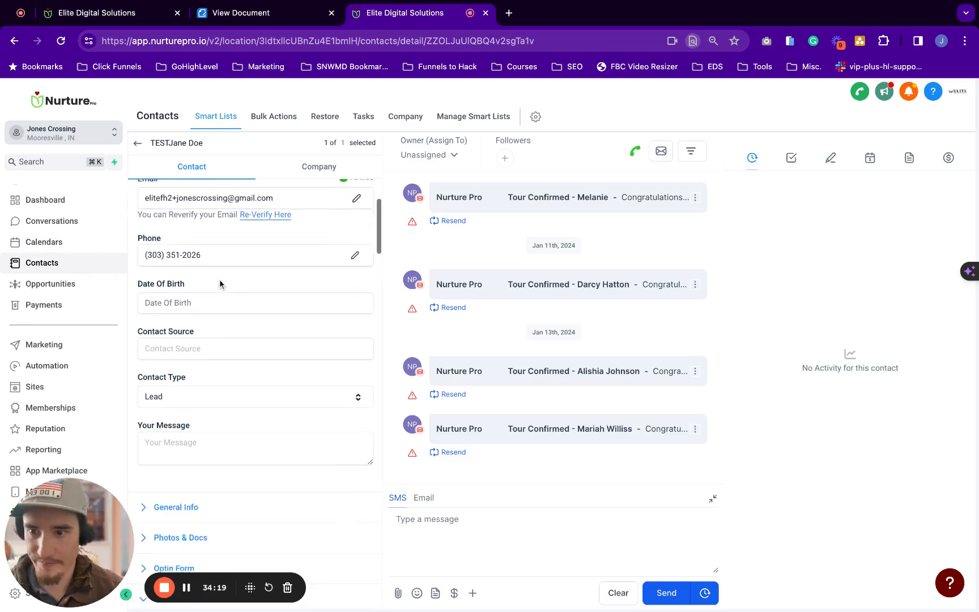
scroll(191, 308, "down", 1)
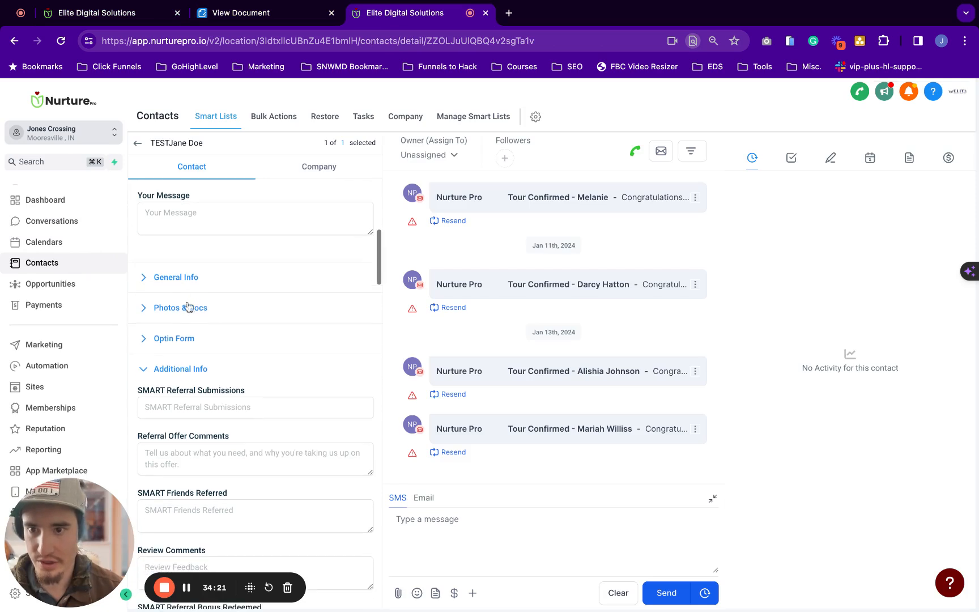
left_click(179, 277)
scroll(179, 279, "down", 1)
scroll(199, 308, "down", 1)
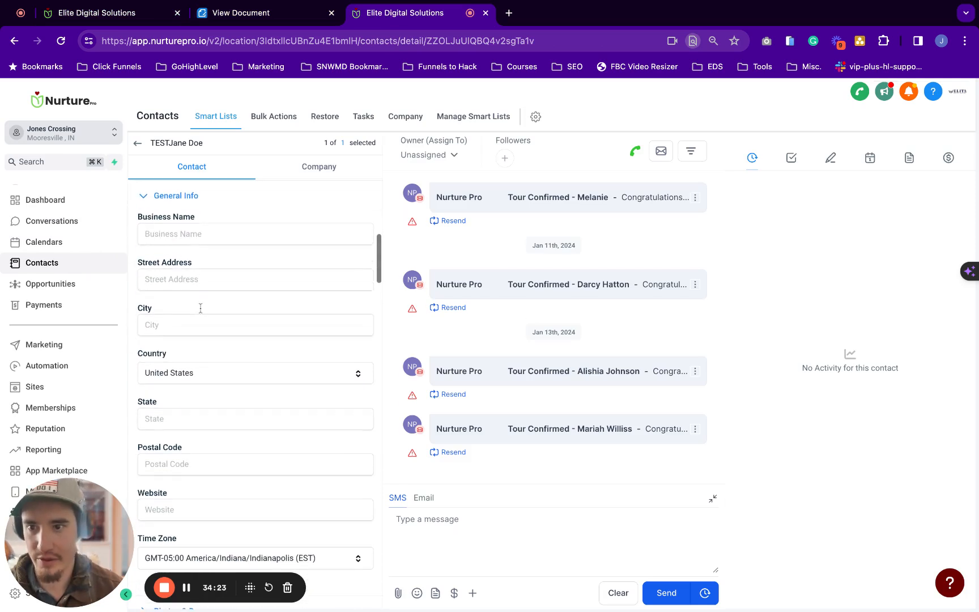
scroll(179, 403, "down", 2)
scroll(179, 404, "up", 8)
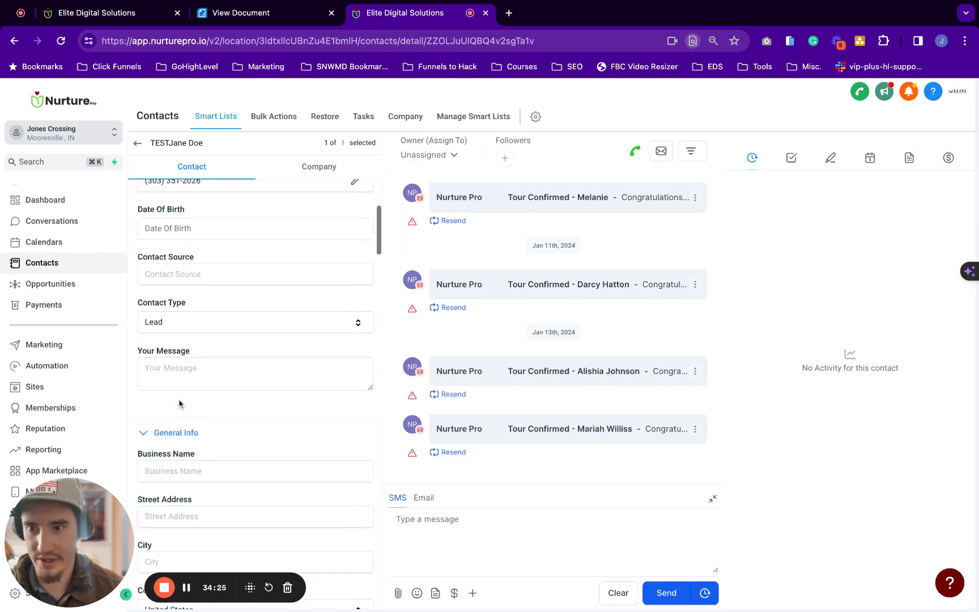
scroll(218, 290, "up", 2)
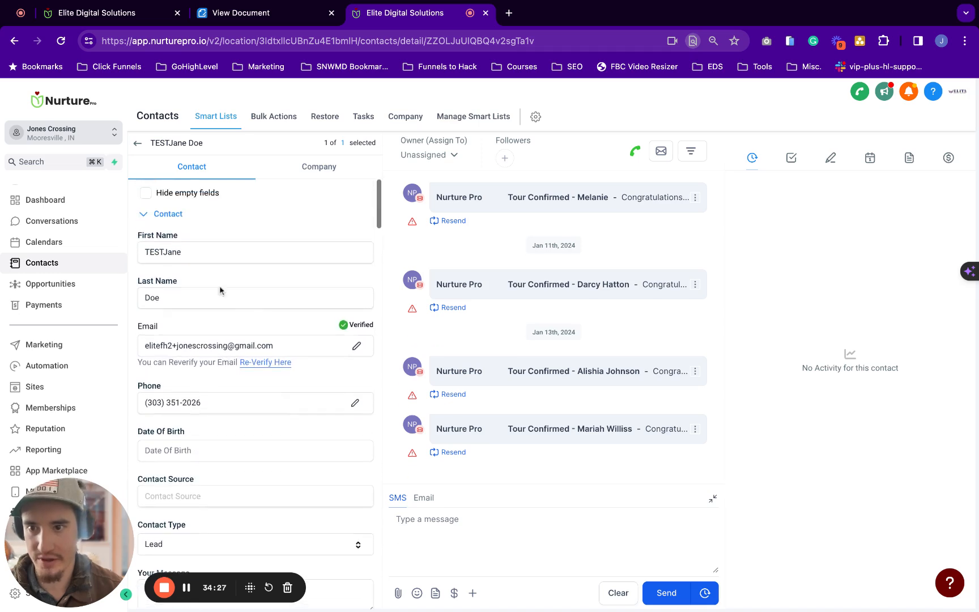
left_click(251, 16)
left_click(143, 17)
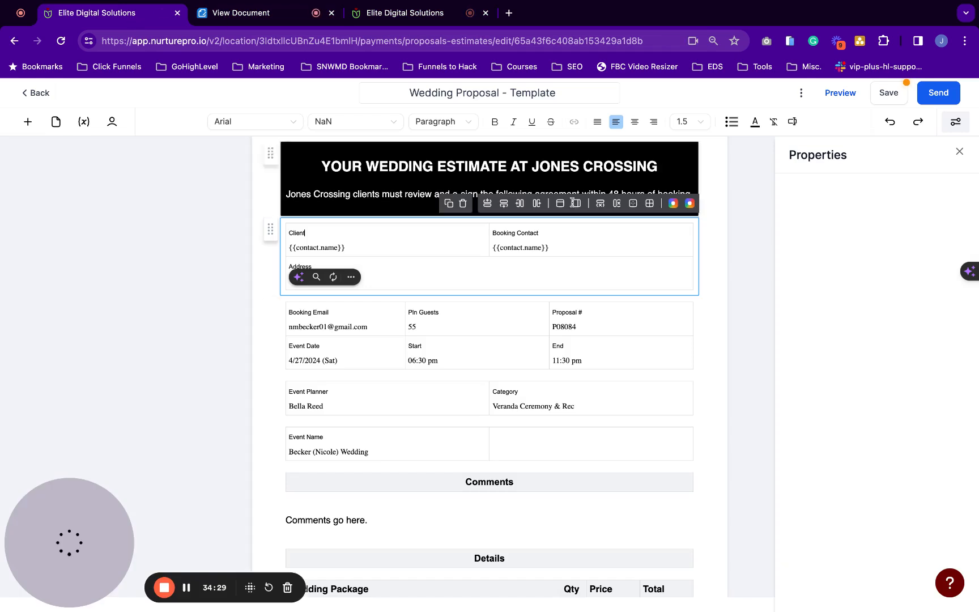
Insert the Contact > Full Address merge field {{contact.full_address}} into the Address cell
scroll(533, 332, "down", 1)
left_click(339, 237)
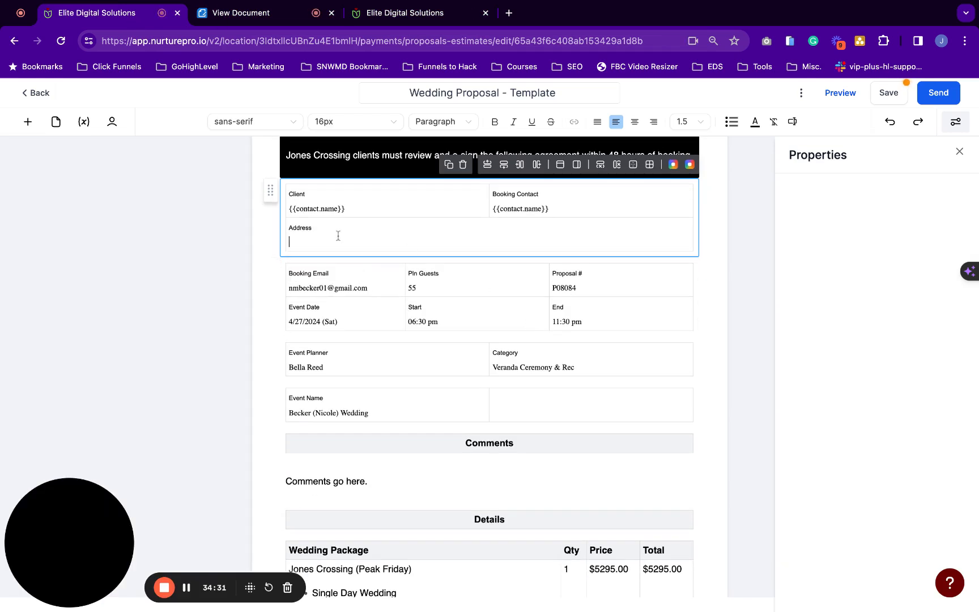
left_click(792, 122)
left_click(738, 242)
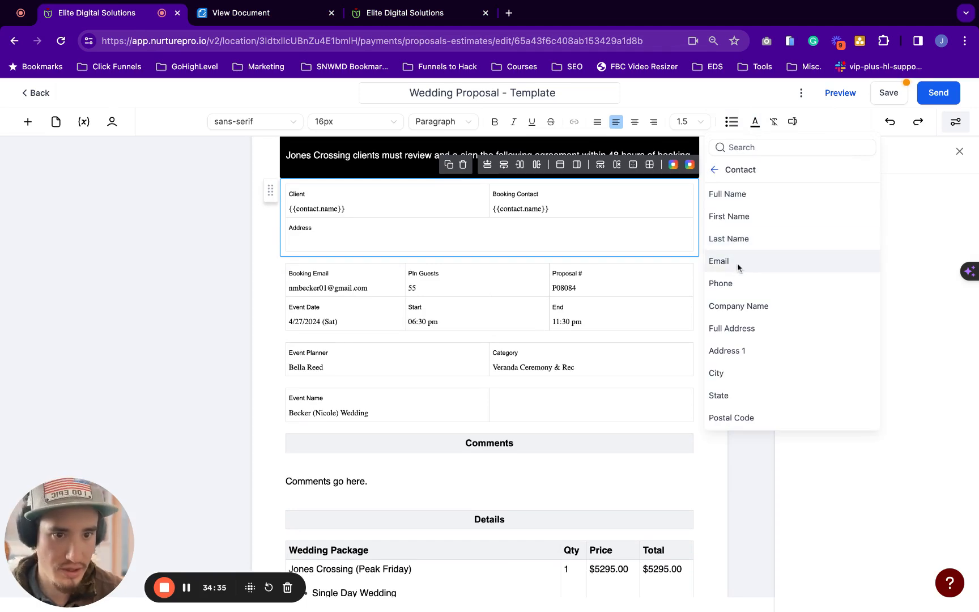
scroll(734, 333, "down", 1)
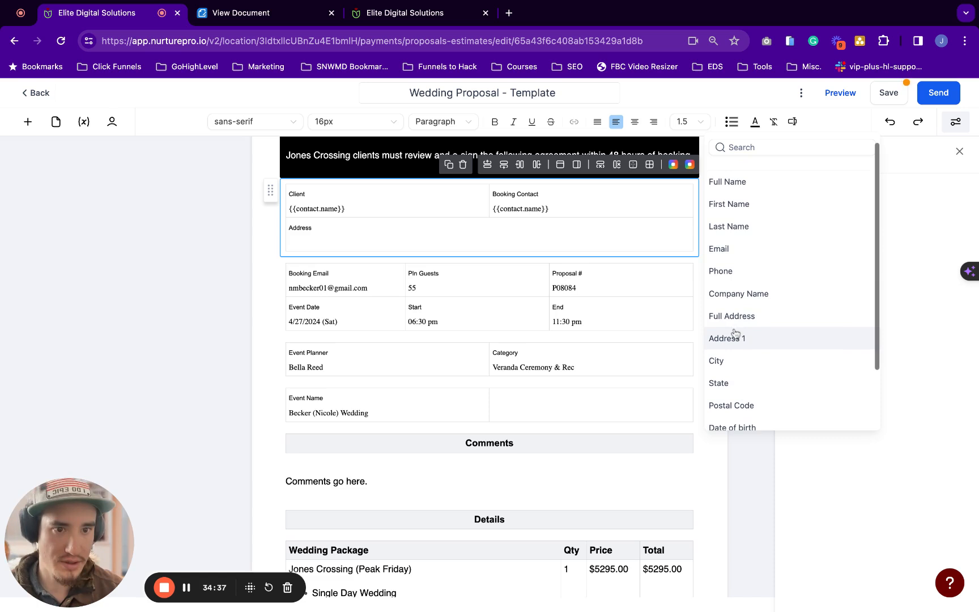
left_click(739, 319)
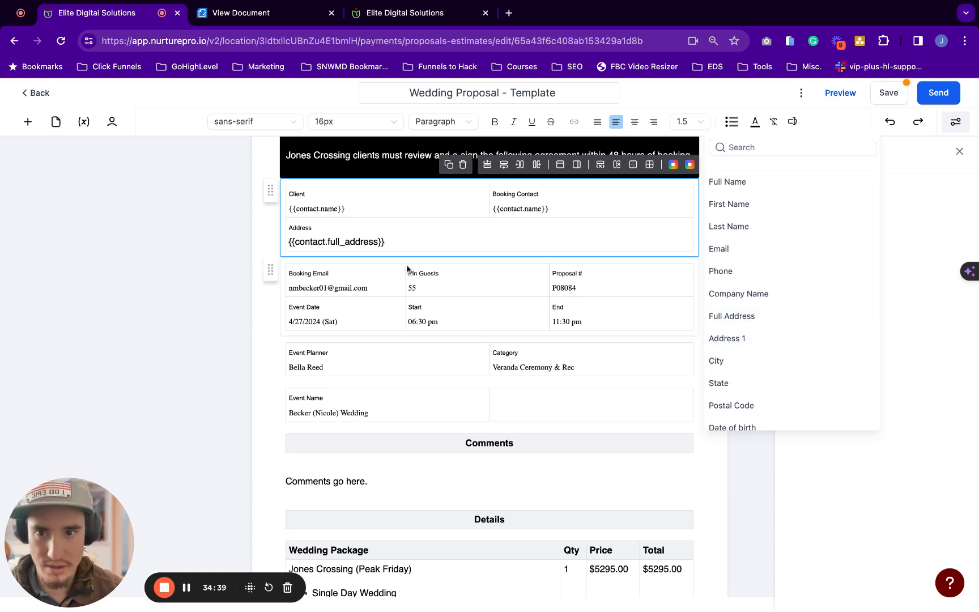
left_click(392, 242)
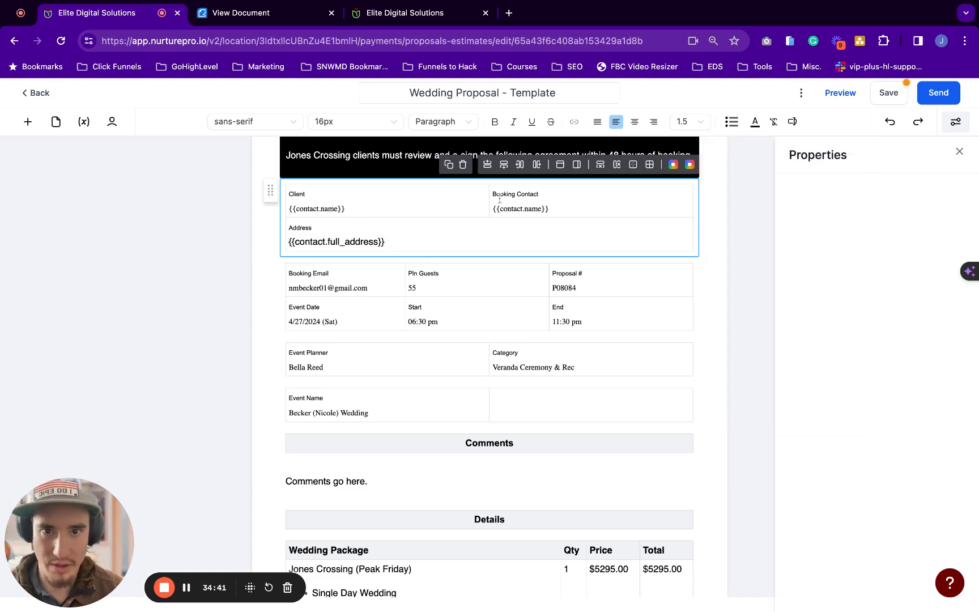
left_click_drag(392, 242, 290, 241)
key("ctrl+c")
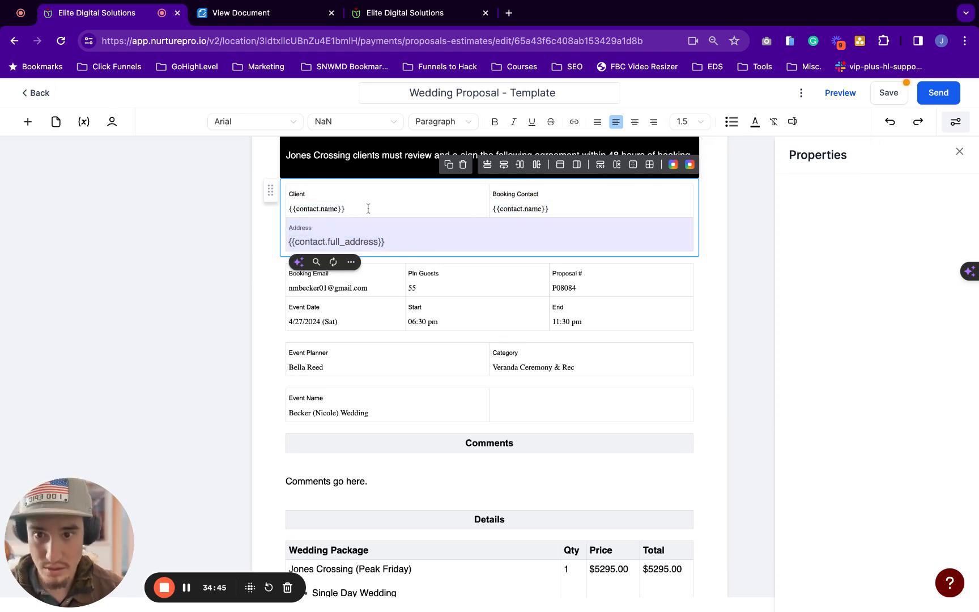
Delete the {{contact.name}} merge field from the Client cell, undoing an accidental paste
triple_click(361, 208)
left_click(361, 208)
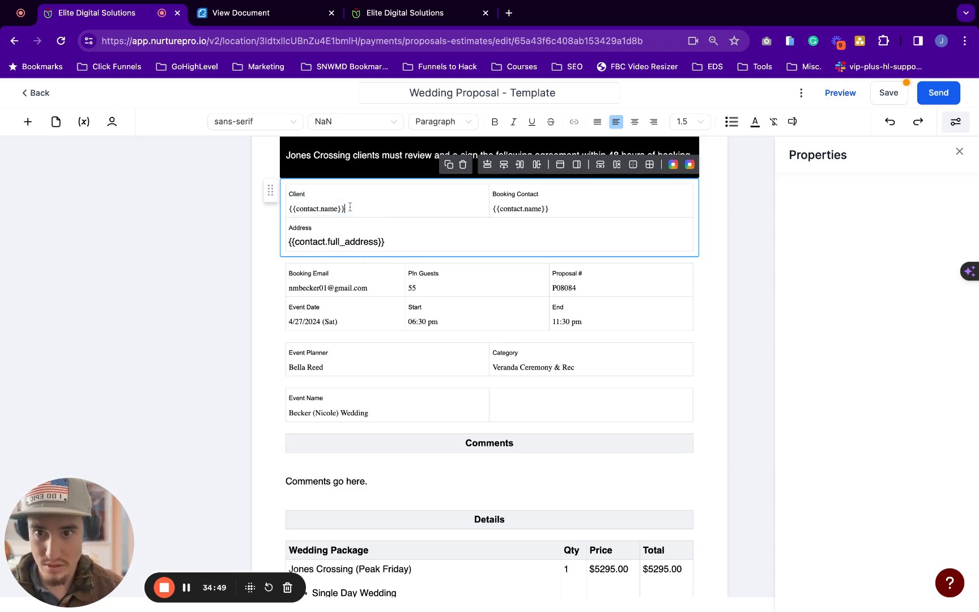
left_click_drag(350, 207, 289, 209)
key("ctrl+v")
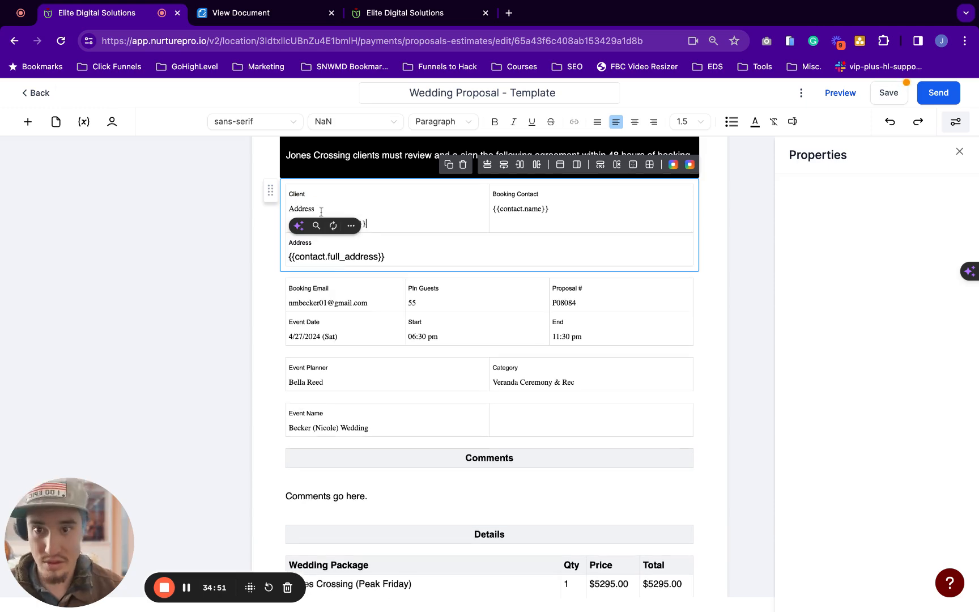
key("ctrl+z")
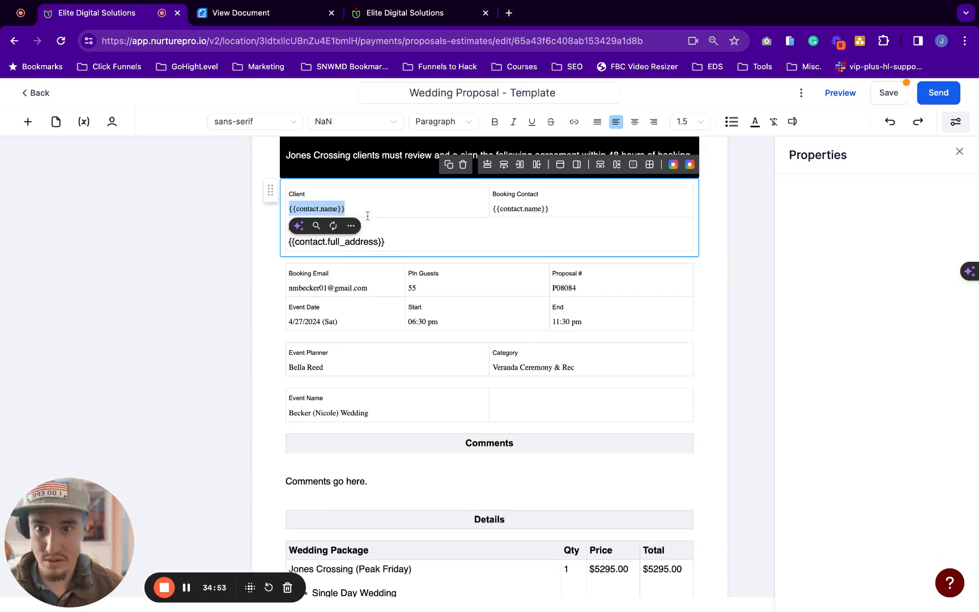
left_click(378, 358)
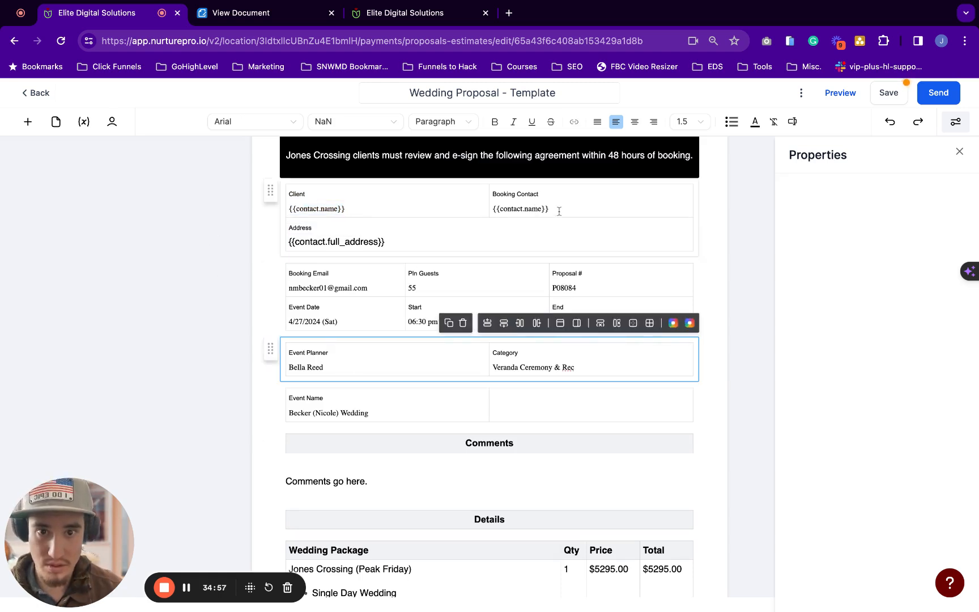
left_click_drag(549, 208, 491, 208)
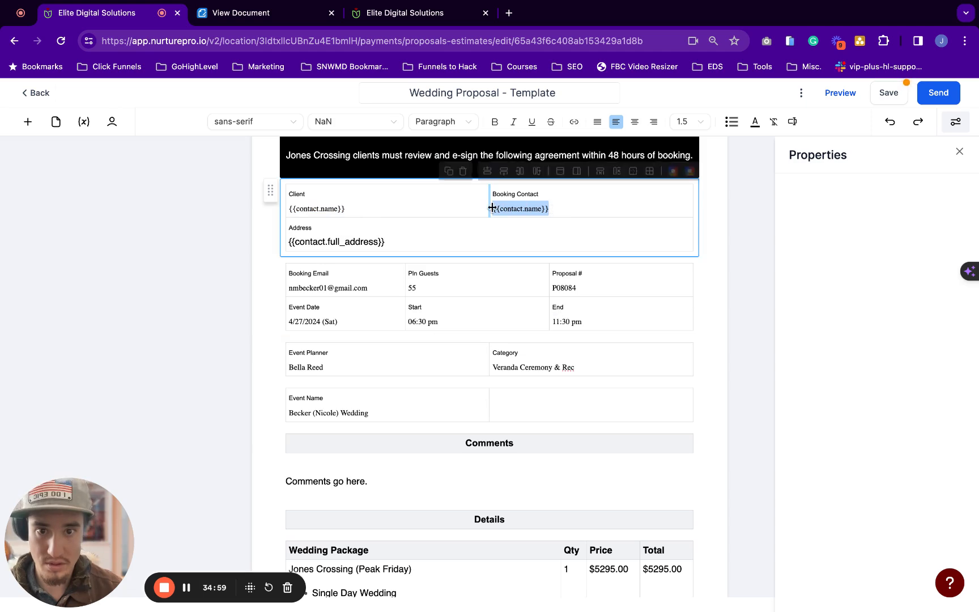
left_click(575, 207)
left_click(494, 211)
key("shift+Right")
key("shift+Right")
key("shift+Right")
key("shift+Right")
key("shift+Right")
key("shift+Right")
key("shift+Right")
key("shift+Right")
key("shift+Right")
key("shift+Right")
key("shift+Right")
key("shift+Right")
key("shift+Right")
key("shift+Right")
key("shift+Right")
key("shift+Right")
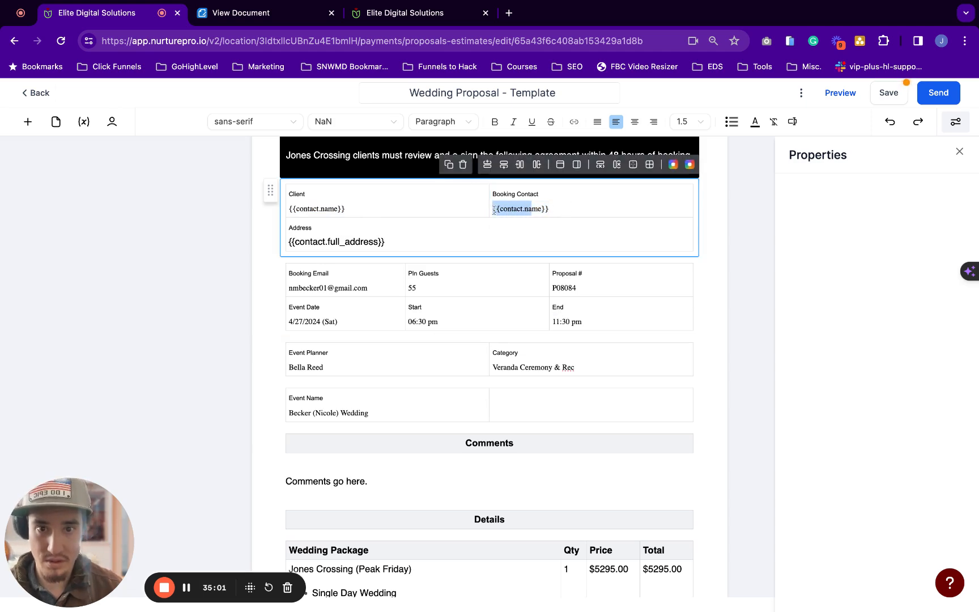
left_click_drag(494, 210, 547, 211)
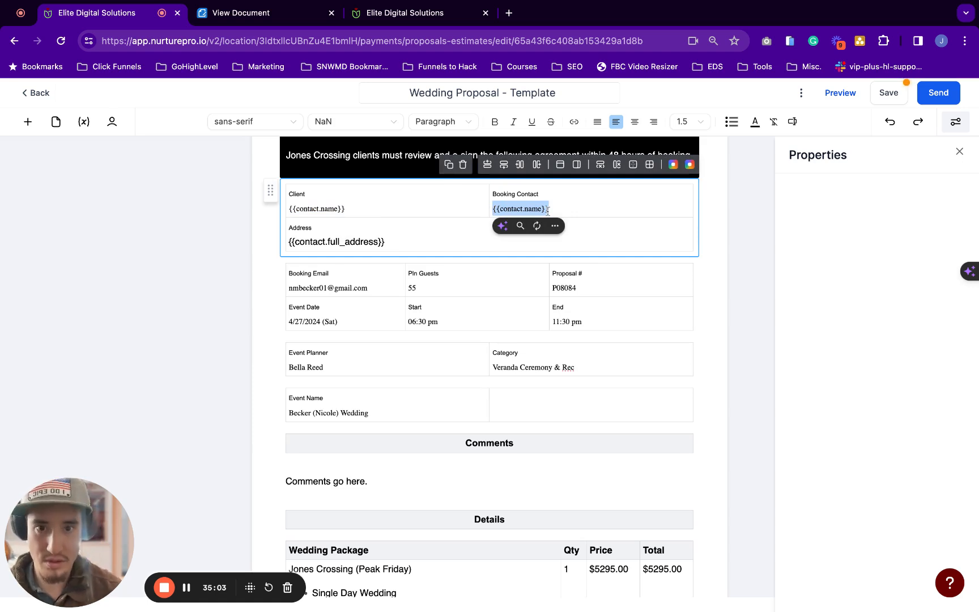
left_click(425, 207)
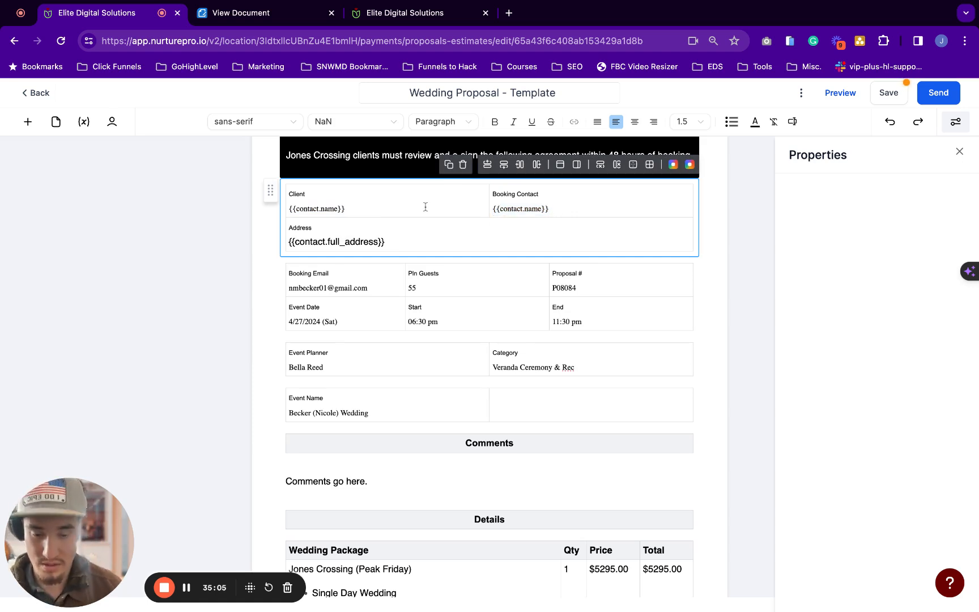
key("super+BackSpace")
scroll(386, 245, "down", 2)
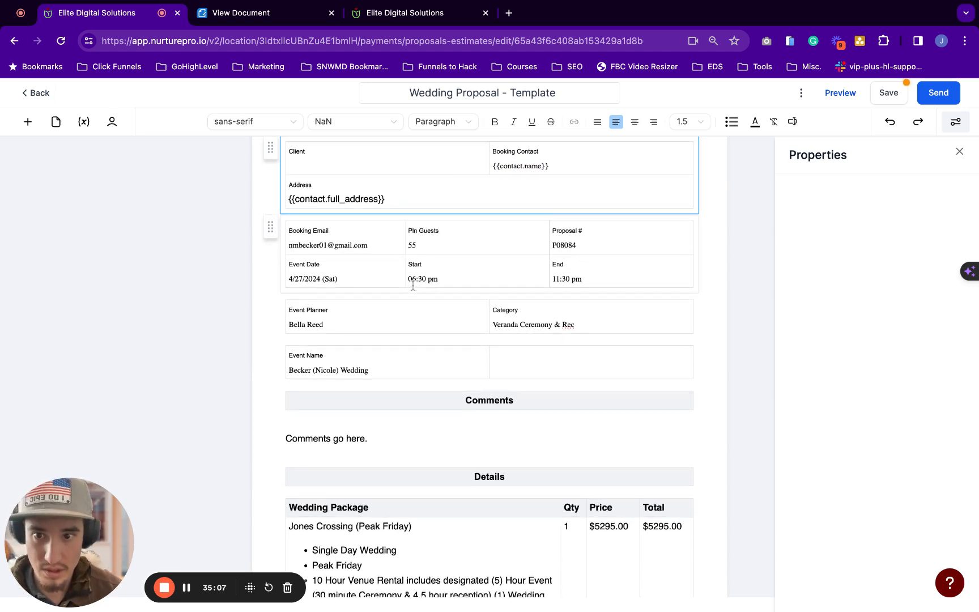
left_click(372, 244)
key("shift+Left")
key("shift+Left")
key("shift+Left")
key("shift+Left")
key("shift+Left")
key("shift+Left")
key("shift+Left")
key("shift+Left")
key("shift+Left")
key("shift+Left")
key("shift+Left")
key("shift+Left")
key("shift+Left")
key("shift+Left")
key("shift+Left")
key("shift+Left")
key("shift+Left")
key("shift+Left")
key("shift+Left")
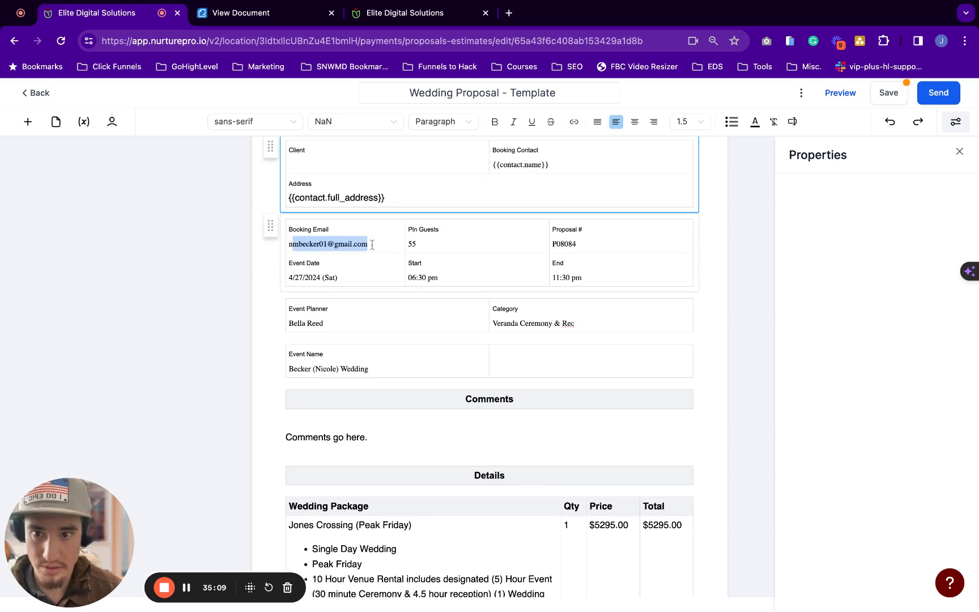
key("shift+Left")
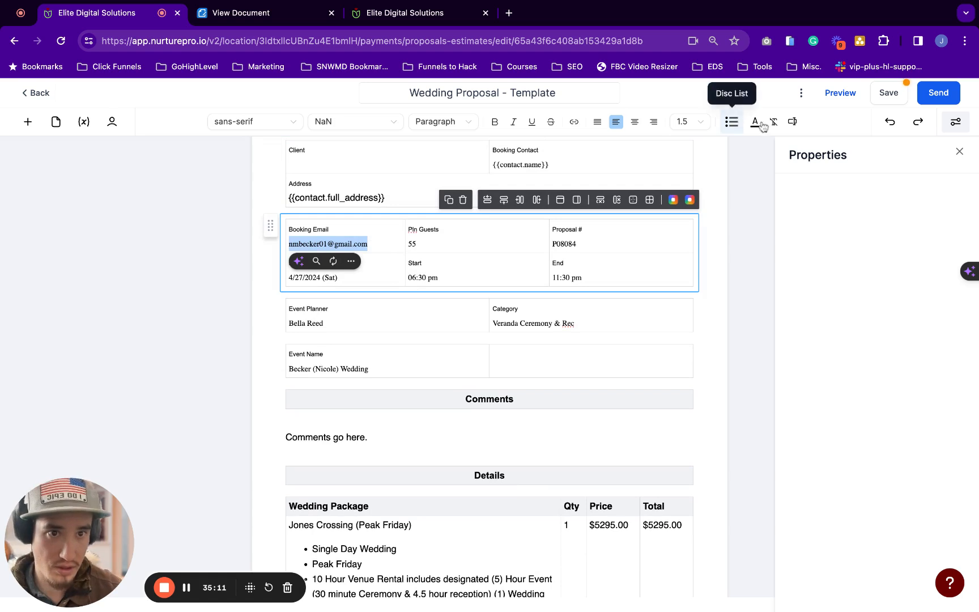
left_click(793, 122)
left_click(771, 244)
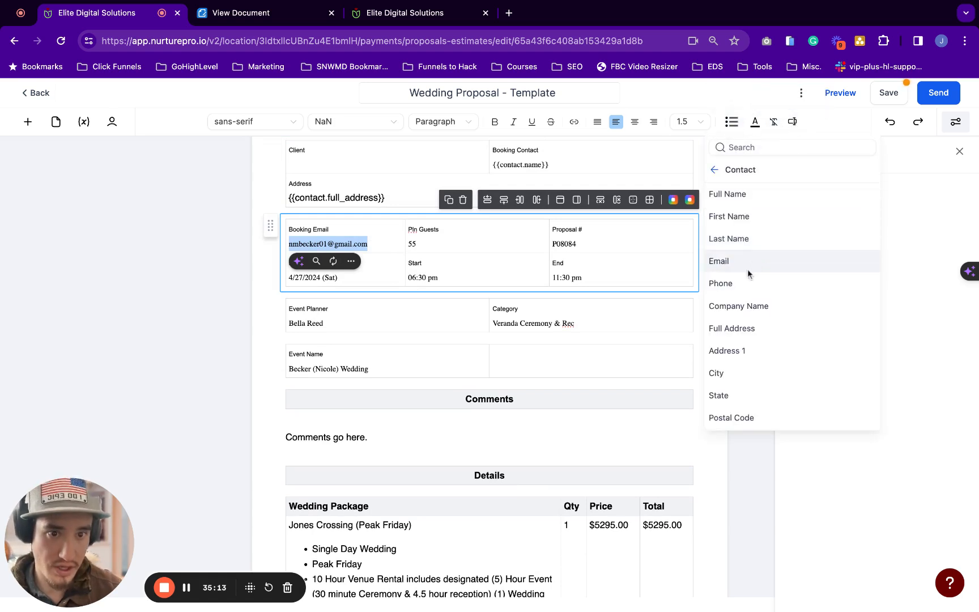
left_click(743, 266)
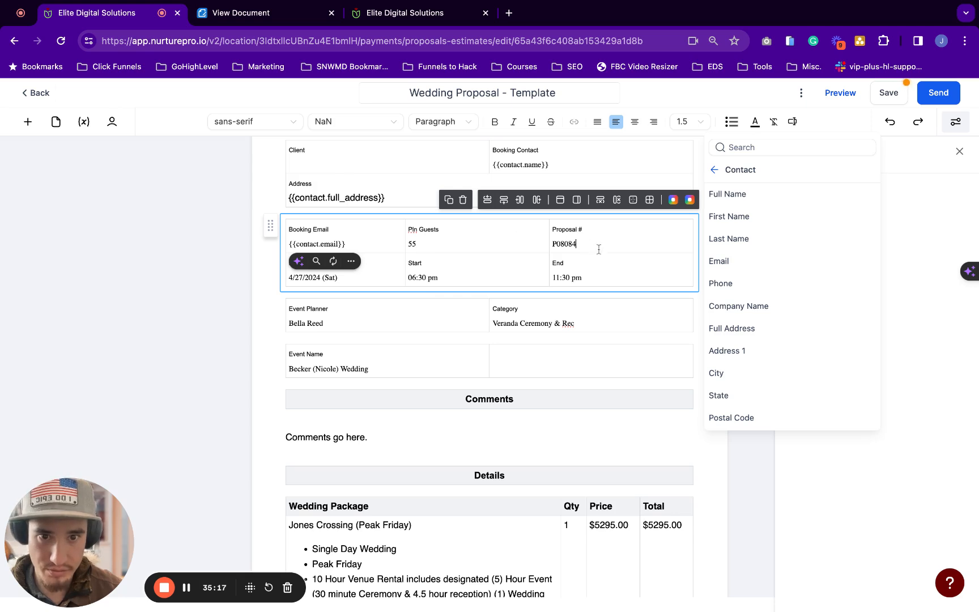
key("alt+BackSpace")
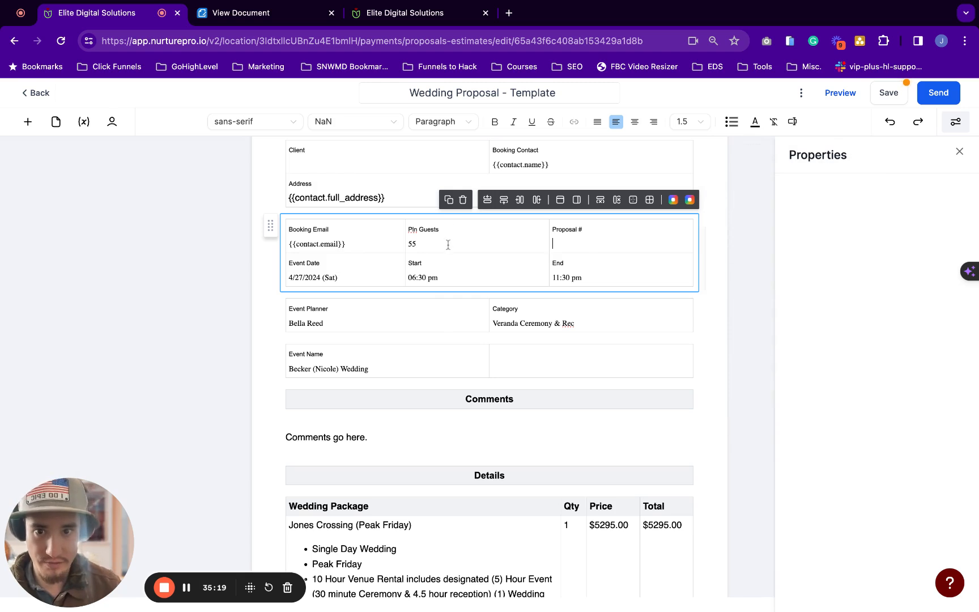
key("super+z")
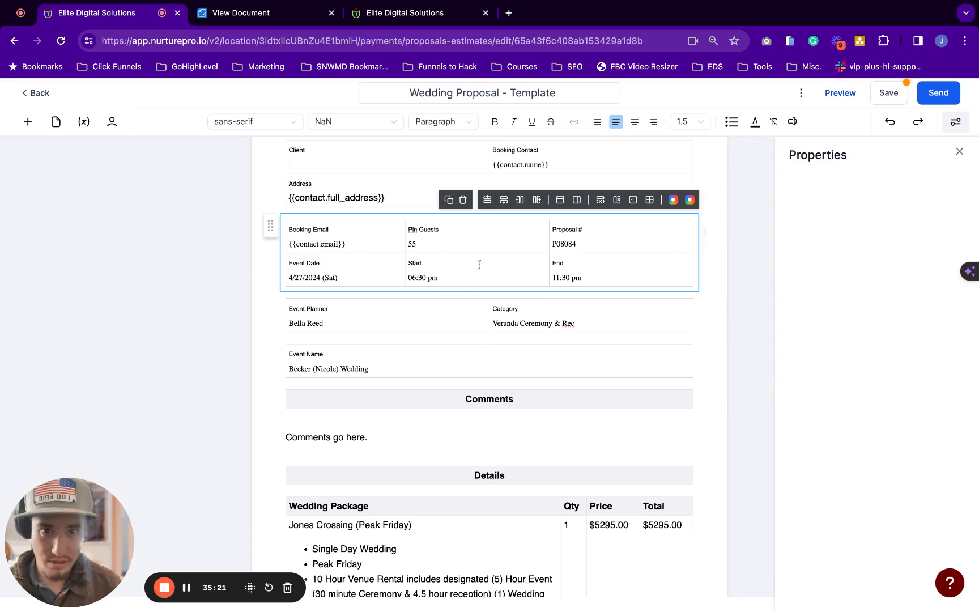
scroll(643, 244, "down", 1)
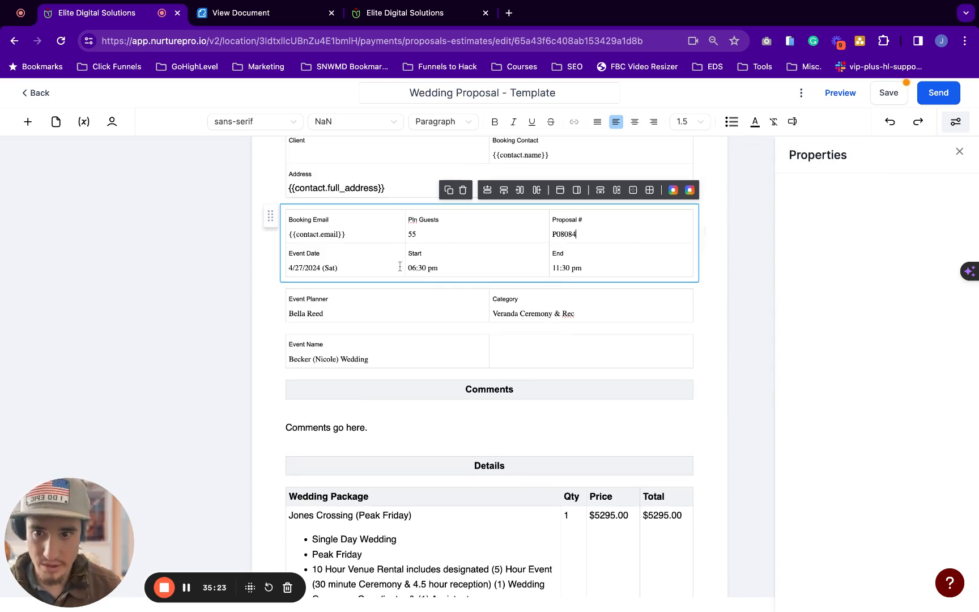
scroll(367, 260, "down", 1)
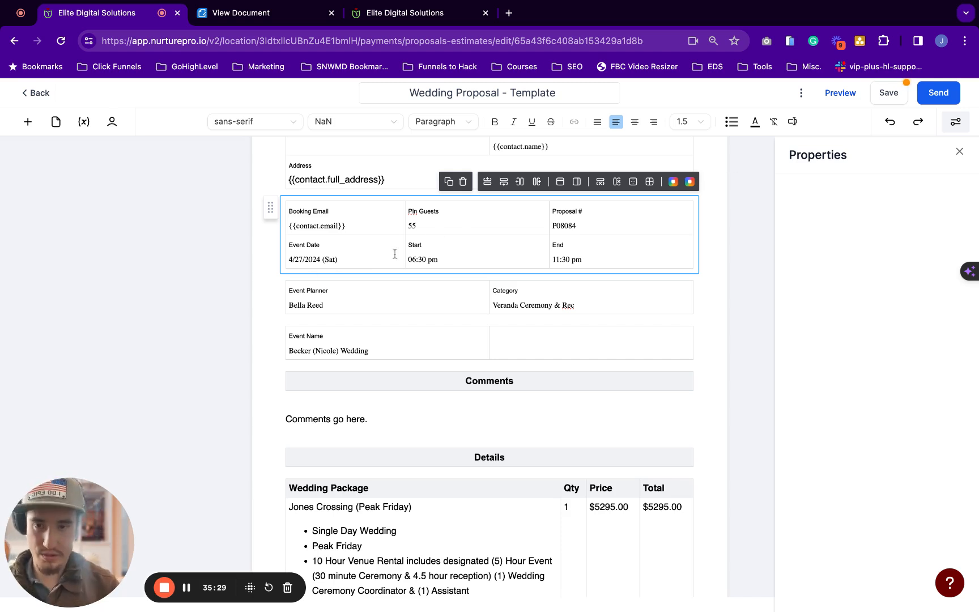
Clear the Event Date cell and browse the contact fields in the Custom Values list
key("super+BackSpace")
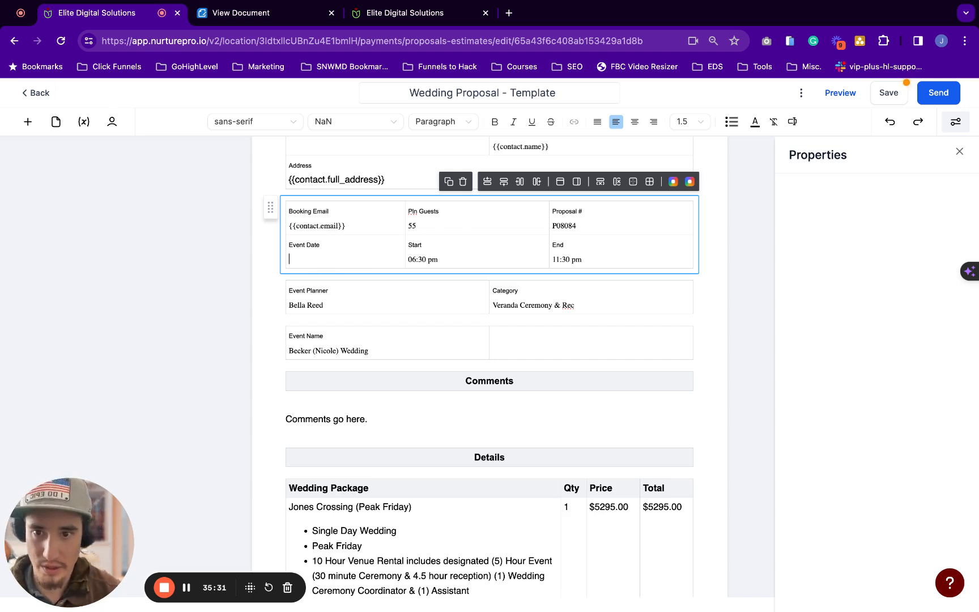
left_click(794, 126)
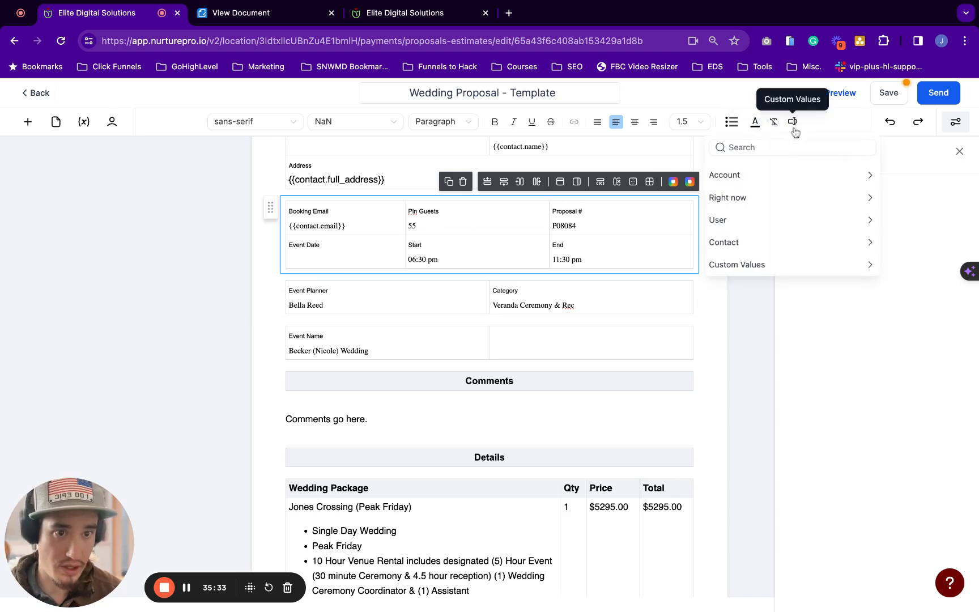
left_click(768, 240)
scroll(761, 330, "down", 3)
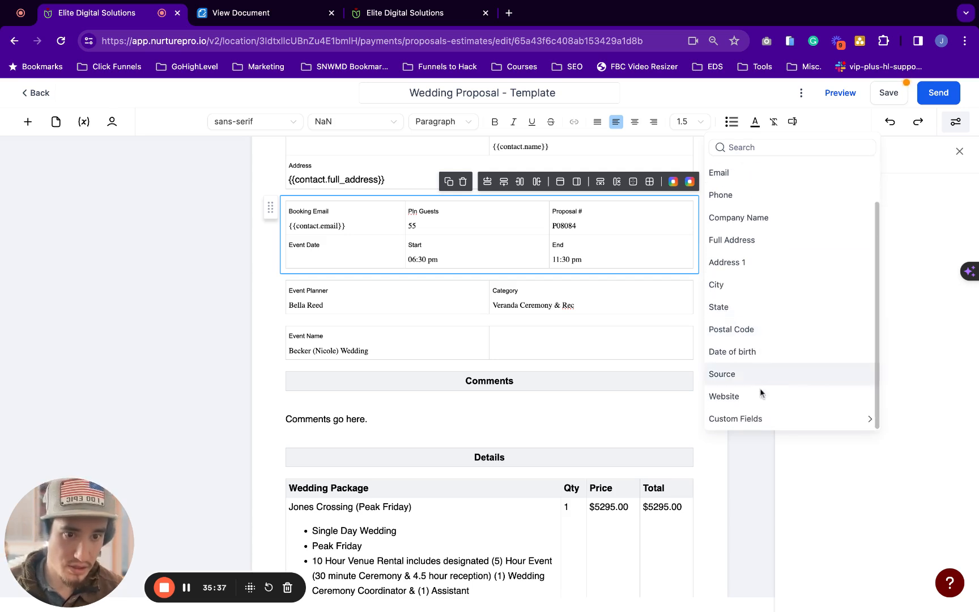
scroll(804, 298, "up", 4)
left_click(714, 171)
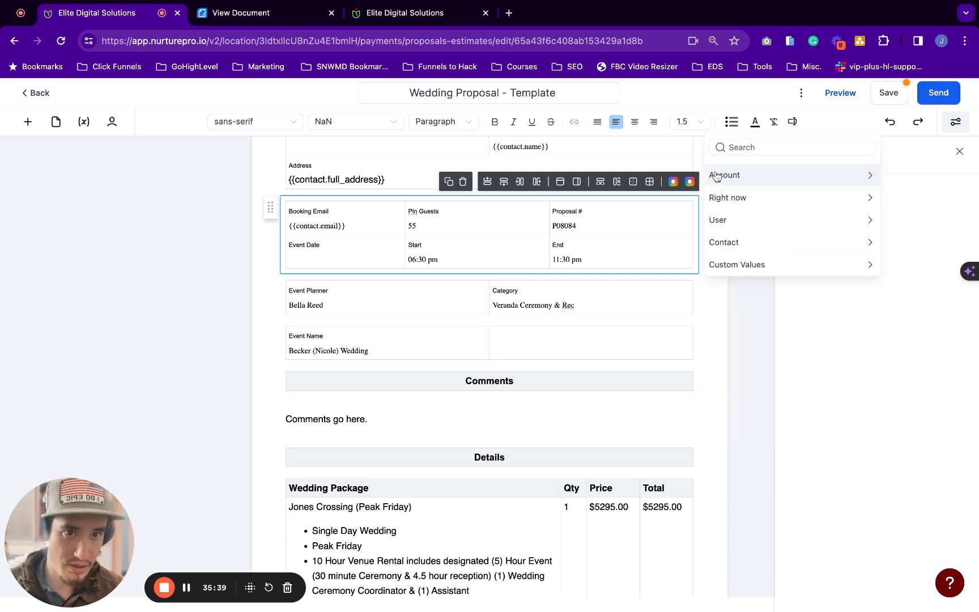
Insert {{contact.preferred_wedding_date}} from Contact > Custom Fields, then close the list
left_click(762, 242)
scroll(760, 407, "down", 3)
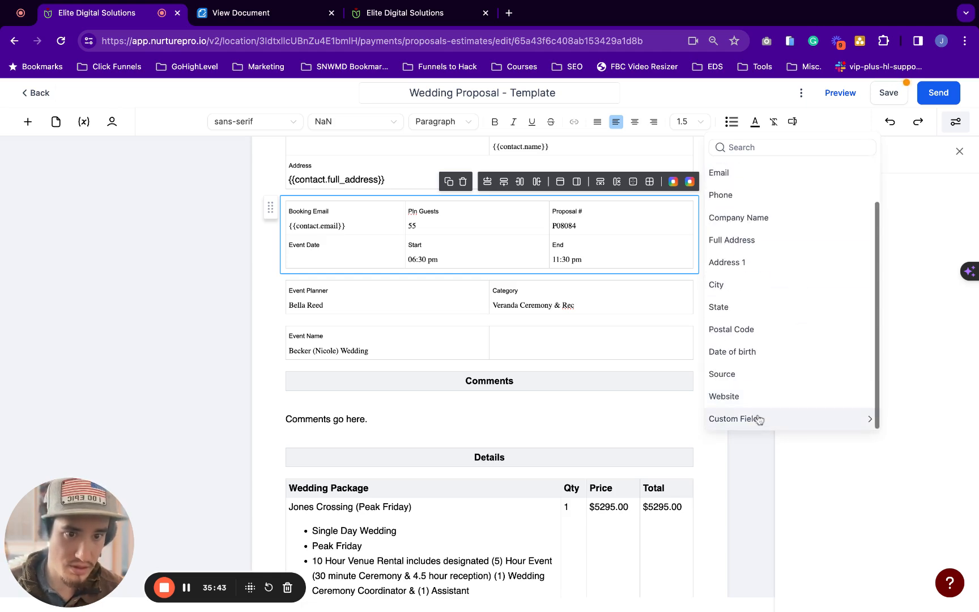
left_click(754, 416)
scroll(801, 307, "up", 3)
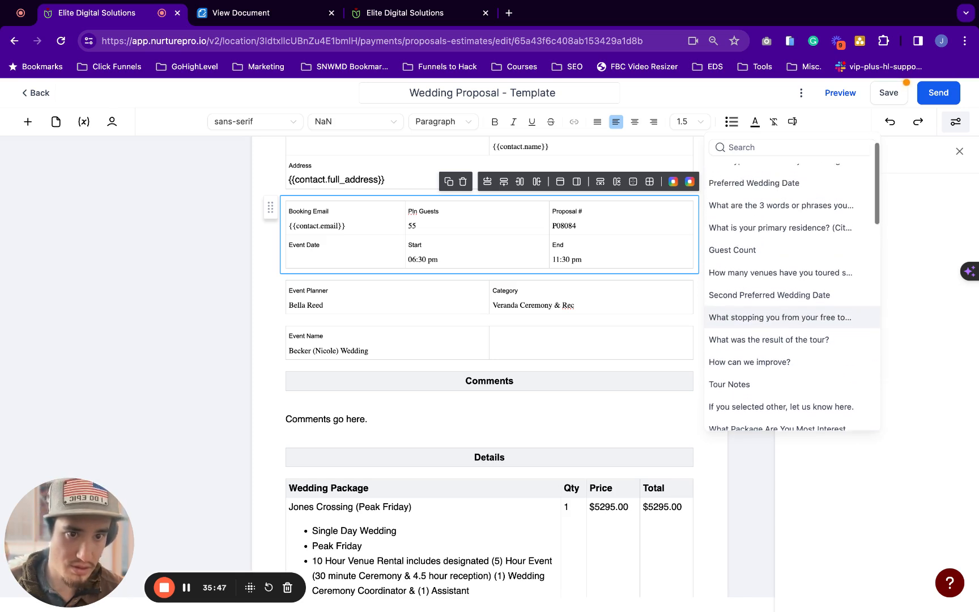
scroll(802, 313, "up", 2)
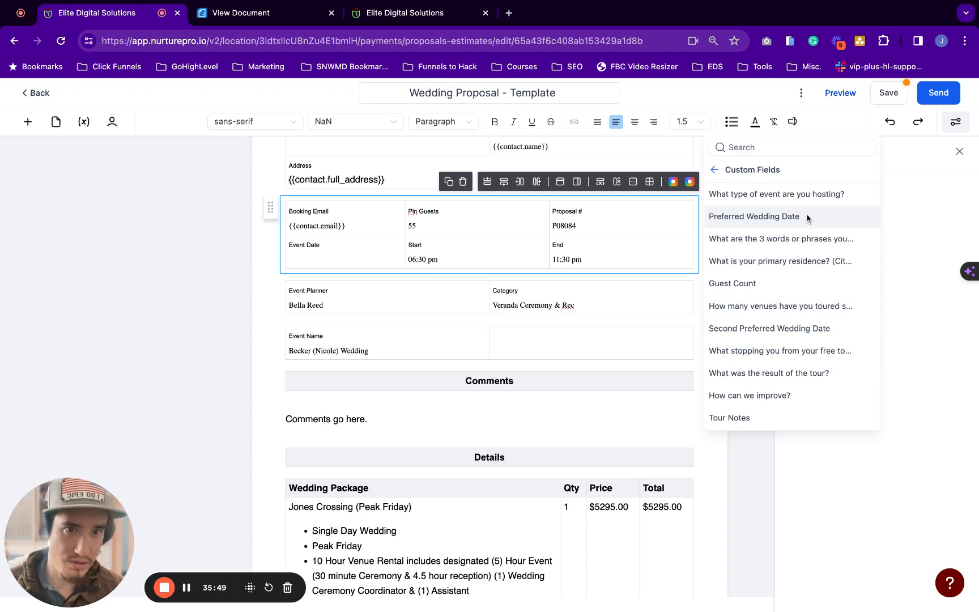
left_click(807, 216)
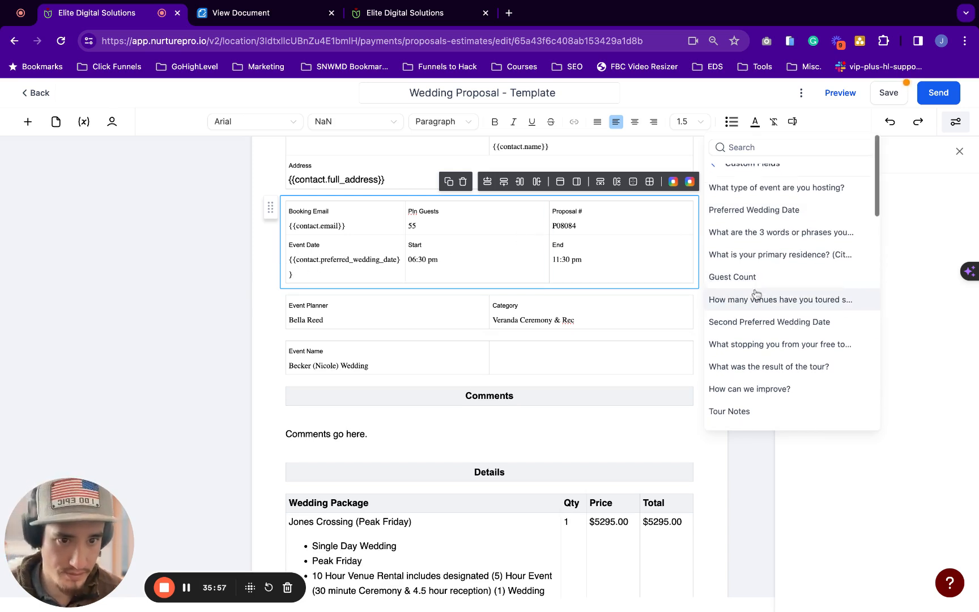
scroll(756, 292, "down", 1)
scroll(757, 292, "down", 1)
scroll(757, 291, "up", 2)
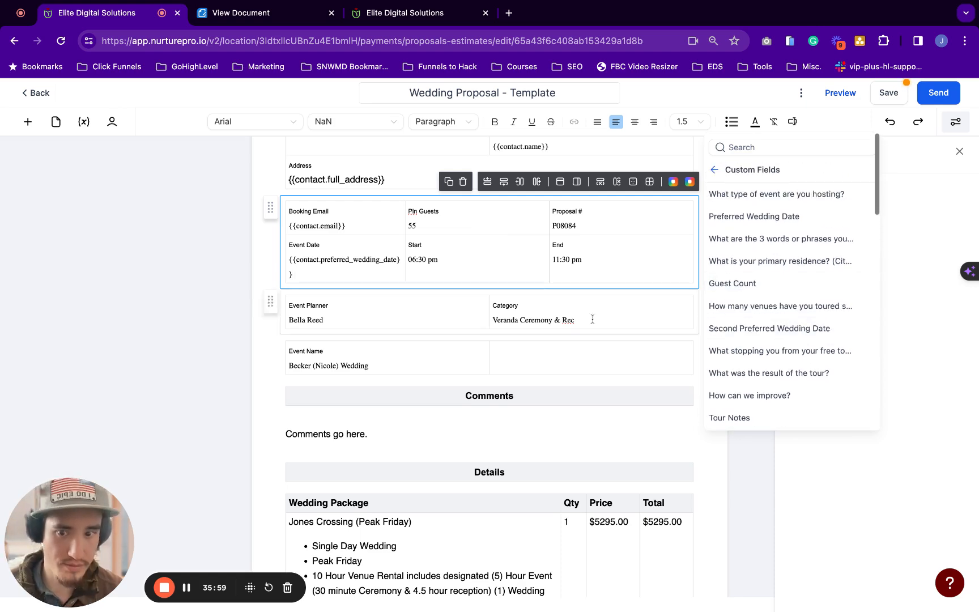
left_click(395, 266)
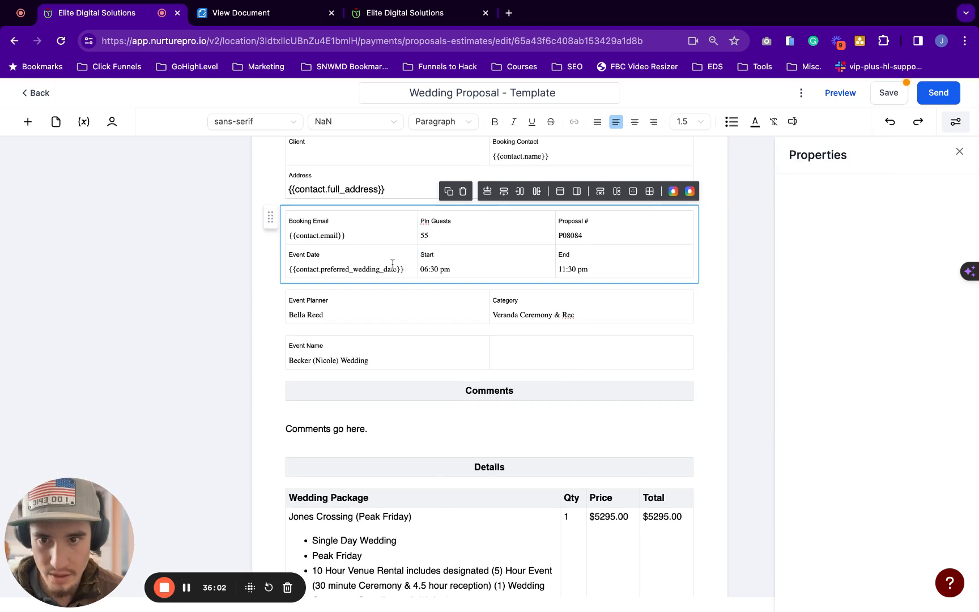
left_click_drag(472, 256, 421, 256)
scroll(340, 249, "down", 2)
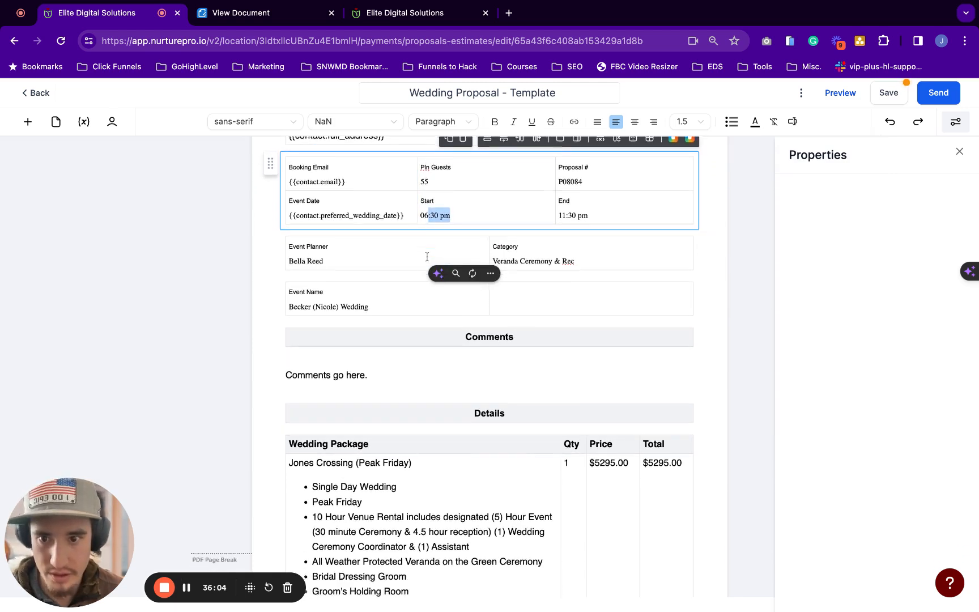
left_click_drag(323, 235, 289, 234)
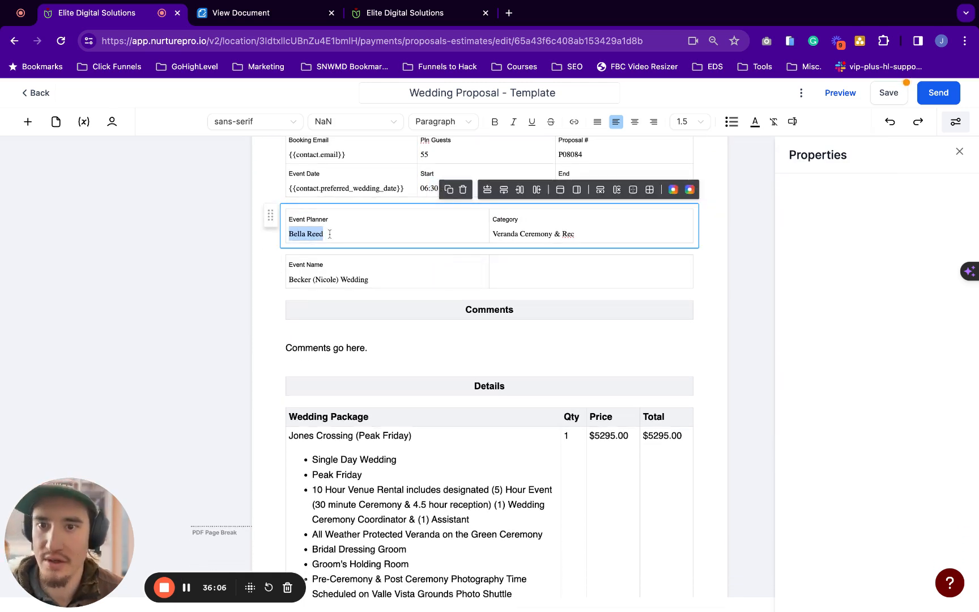
left_click(578, 234, "shift")
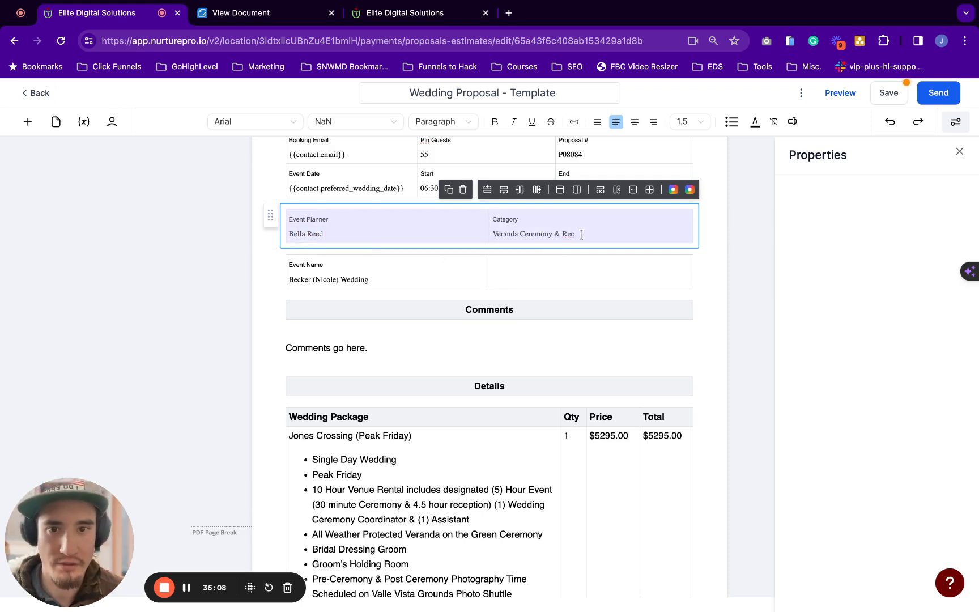
scroll(581, 234, "down", 8)
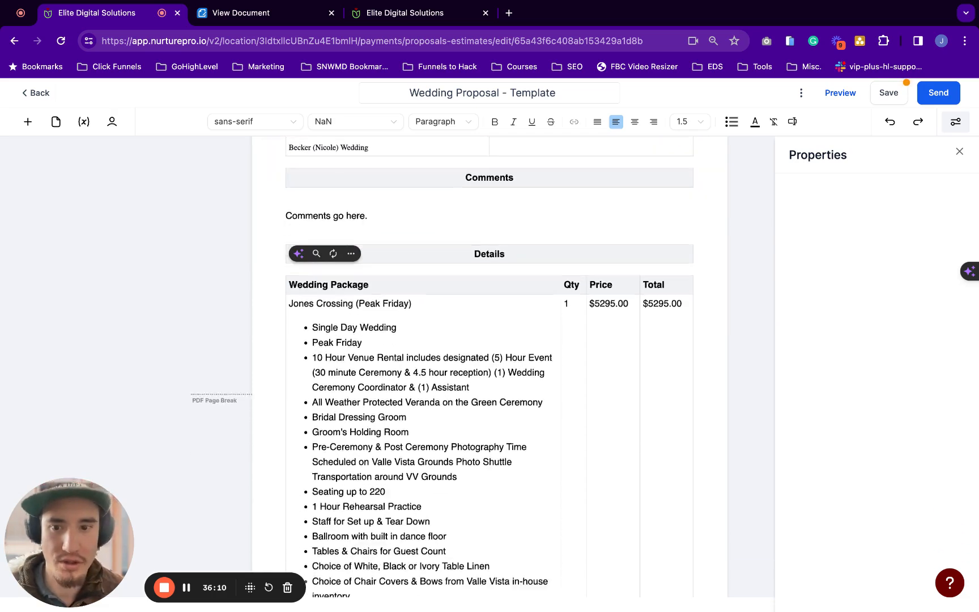
scroll(581, 234, "down", 20)
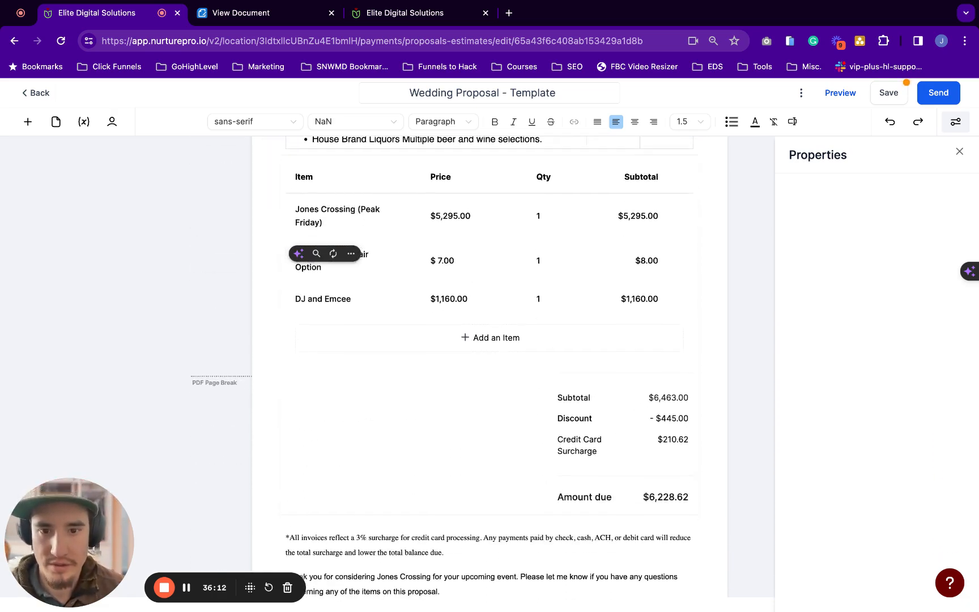
scroll(298, 367, "down", 3)
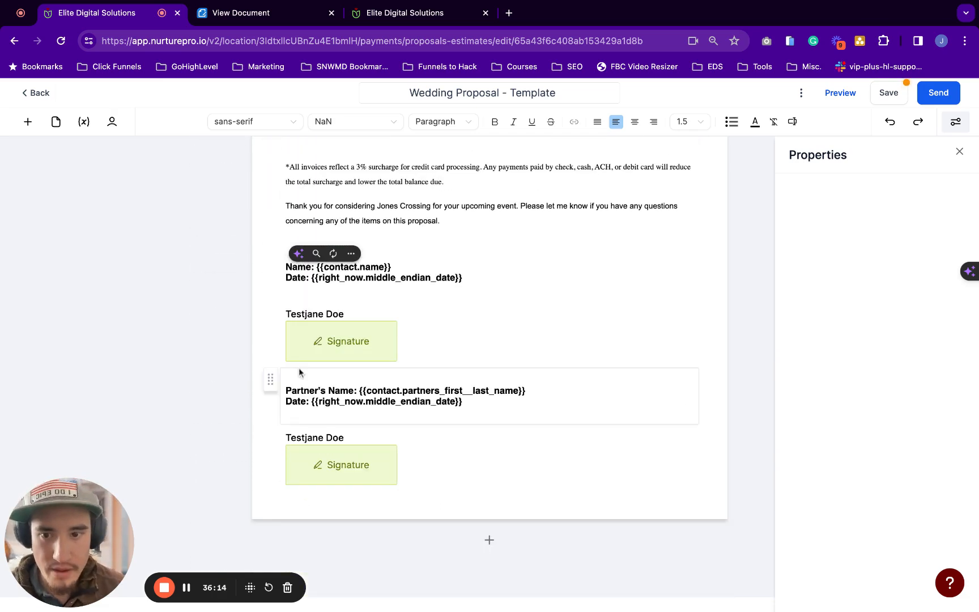
scroll(490, 348, "up", 10)
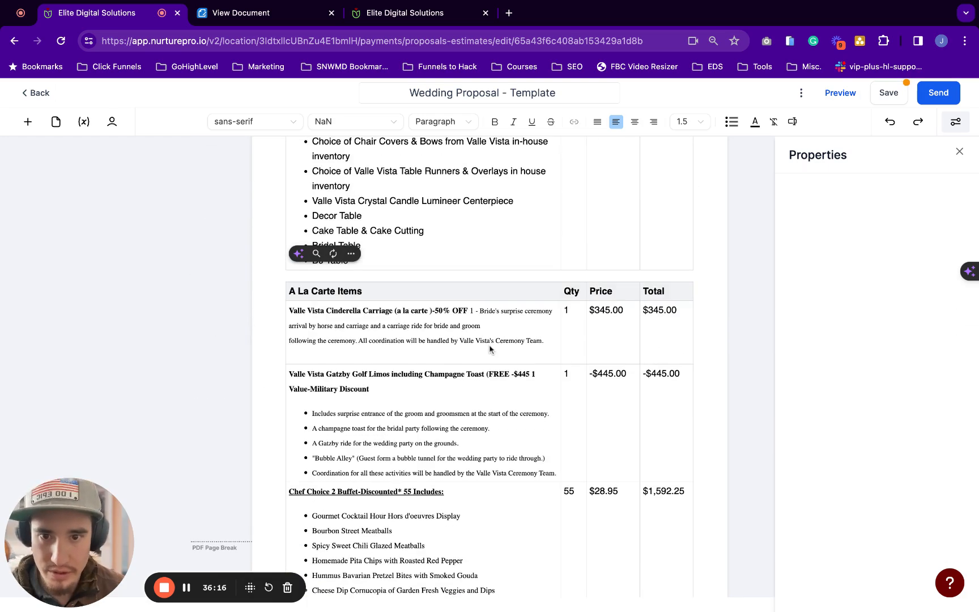
scroll(490, 348, "up", 15)
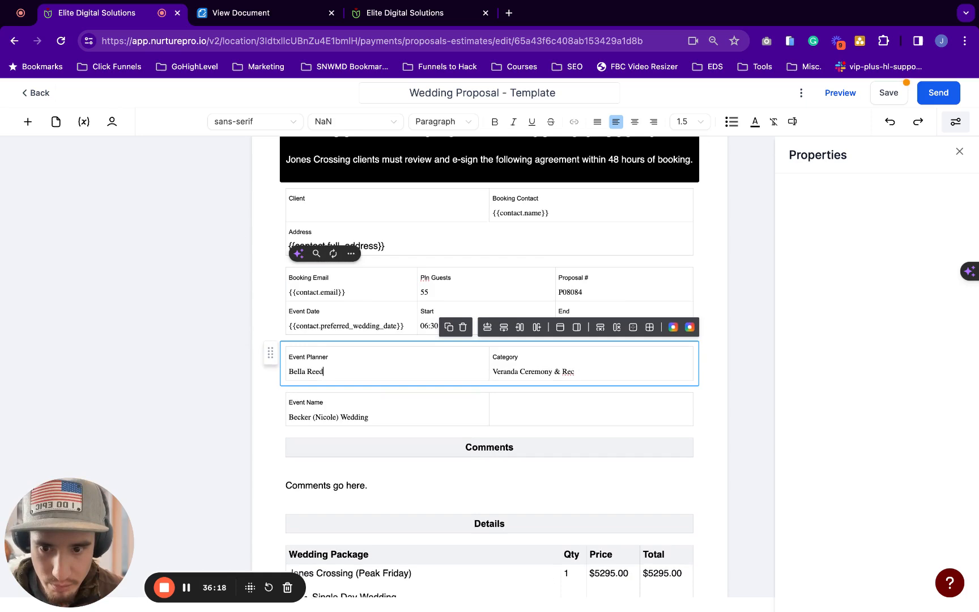
scroll(330, 425, "up", 1)
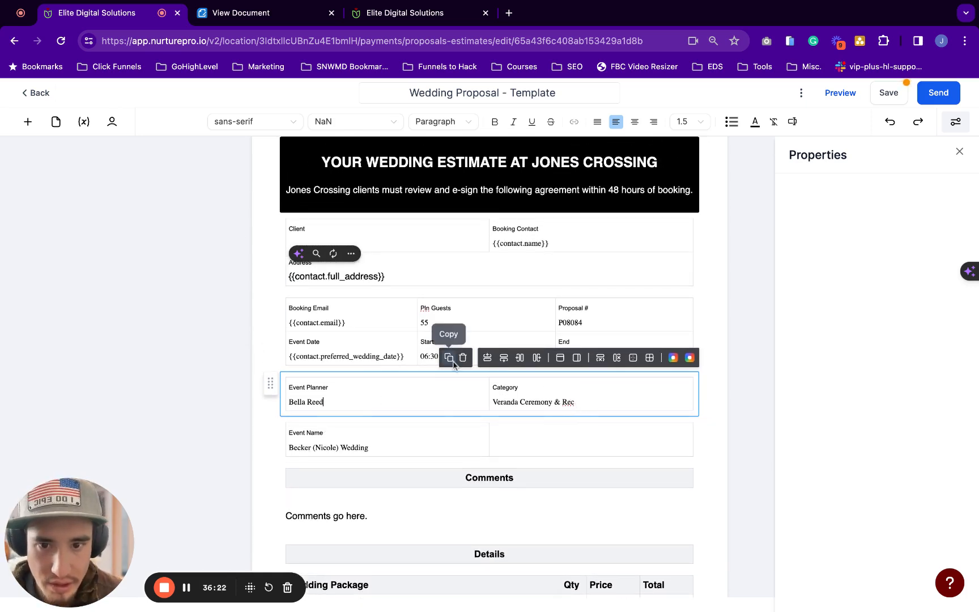
scroll(448, 363, "up", 1)
scroll(549, 320, "up", 1)
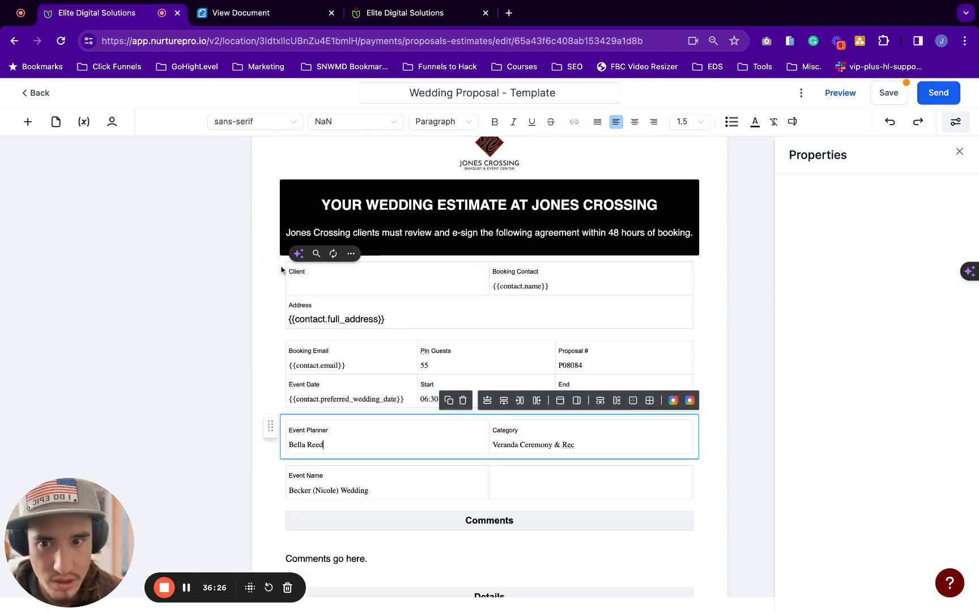
scroll(547, 418, "up", 1)
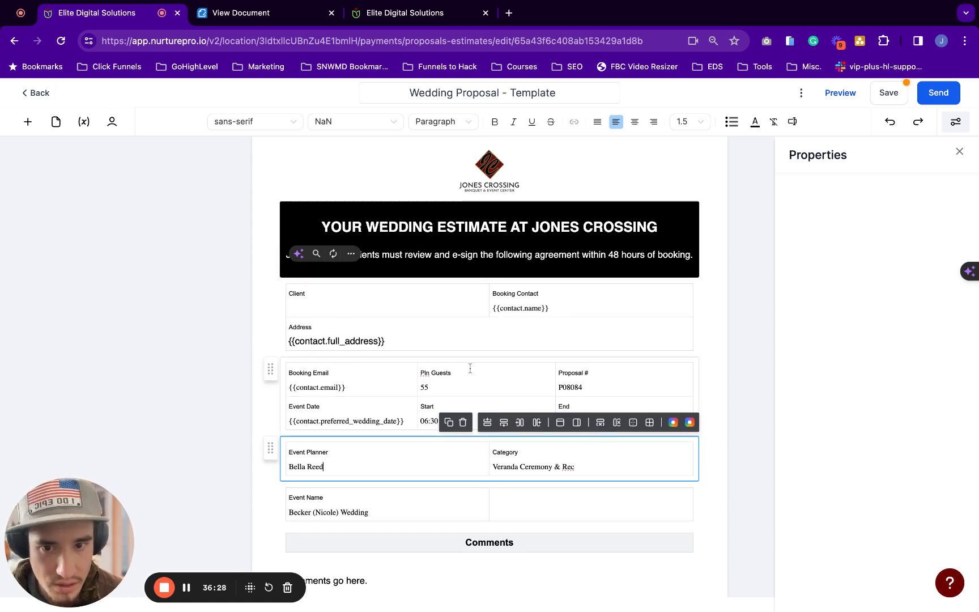
left_click(337, 295)
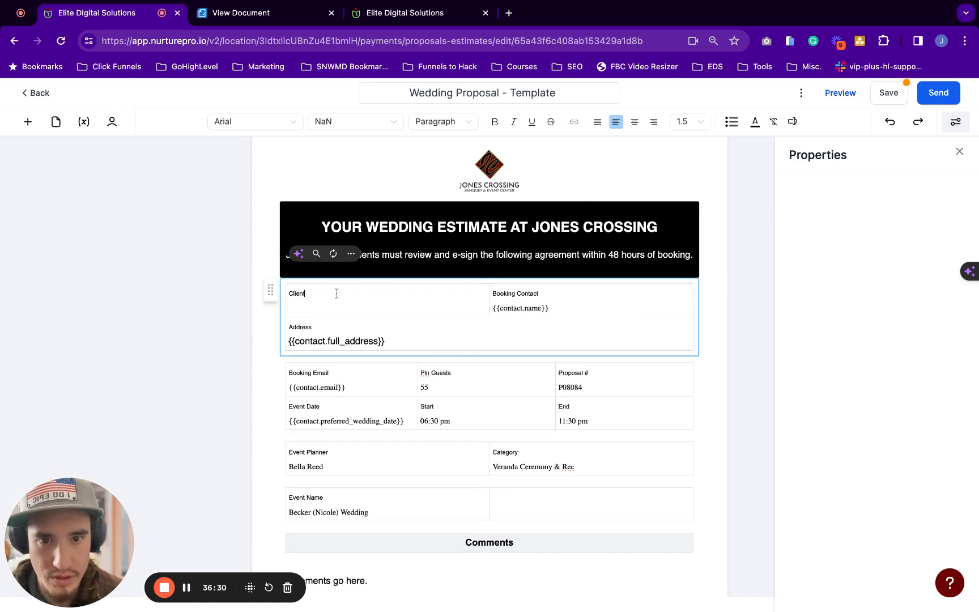
key("shift+Left")
key("shift+Left")
key("shift+Left")
key("shift+Left")
key("shift+Left")
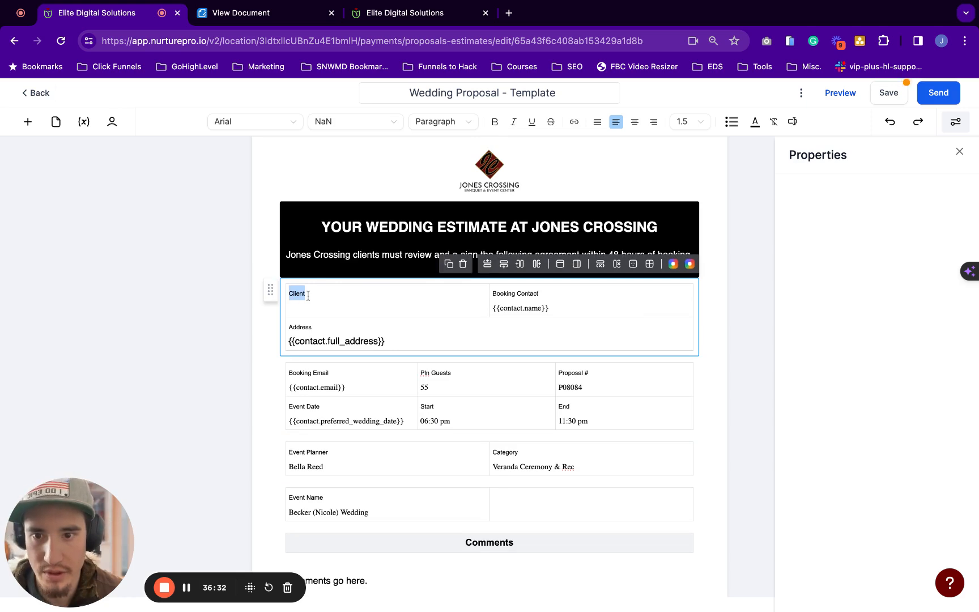
Relabel Client as Booking Client and move {{contact.name}} from Booking Contact under it
key("Left")
type("Booking")
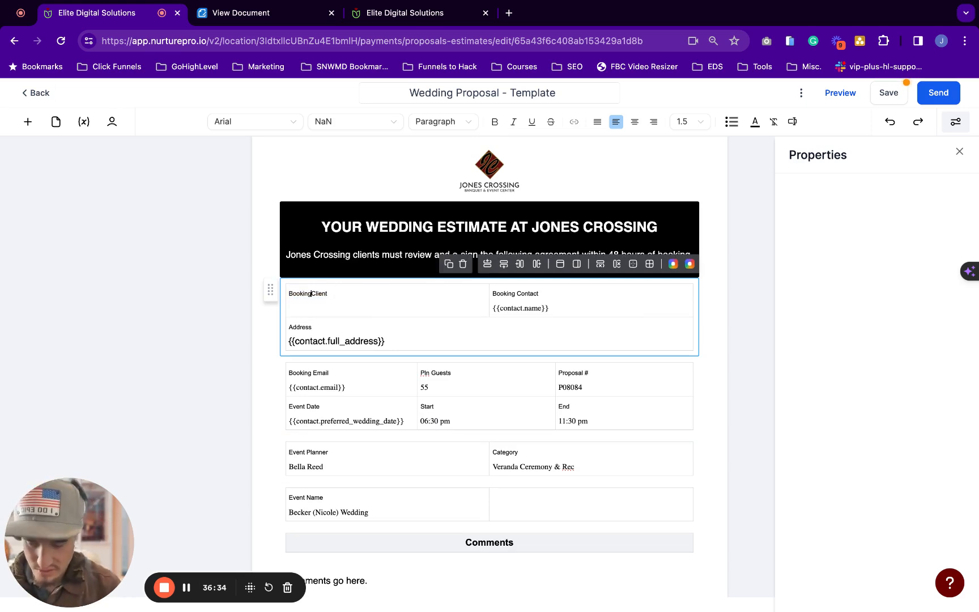
left_click(556, 309)
key("shift+Left")
key("shift+Left")
key("shift+Left")
key("shift+Left")
key("shift+Left")
key("shift+Left")
key("shift+Left")
key("shift+Left")
key("shift+Left")
key("shift+Left")
key("shift+Left")
key("shift+Left")
key("shift+Left")
key("shift+Left")
key("shift+Left")
key("shift+Left")
key("ctrl+c")
key("BackSpace")
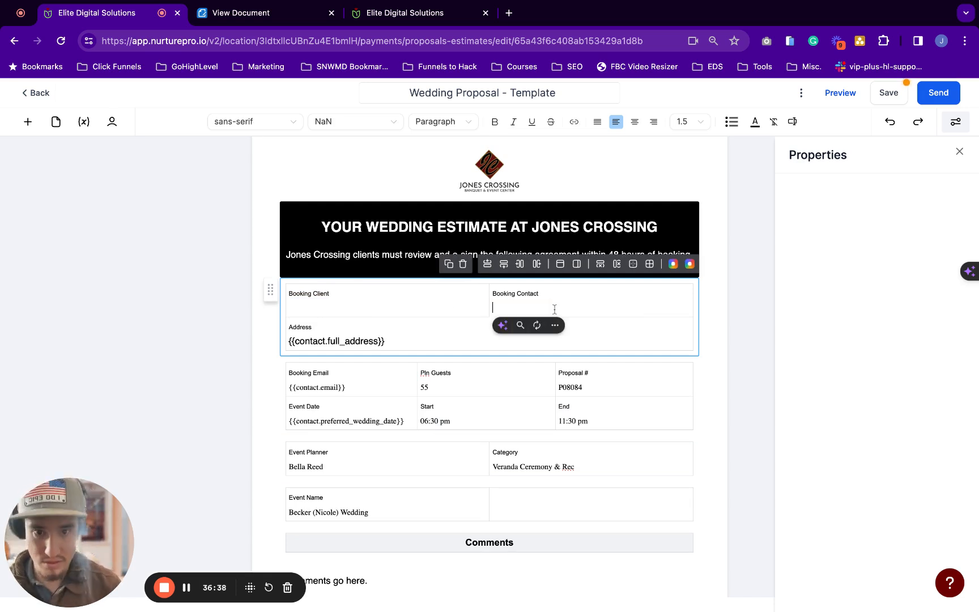
left_click(414, 308)
key("ctrl+v")
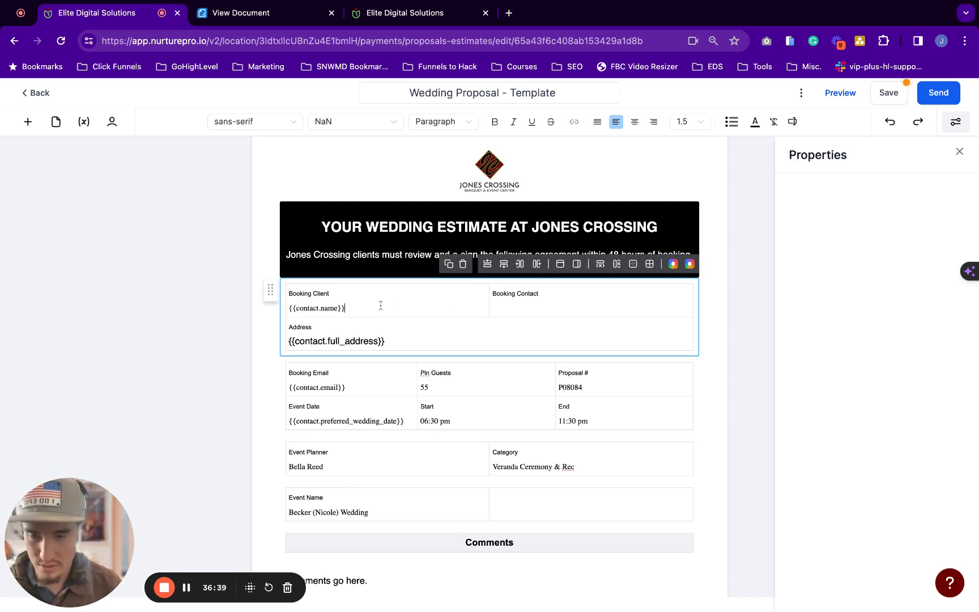
Rename the Booking Contact label to Date, leaving its value line empty
triple_click(551, 297)
type("Dat")
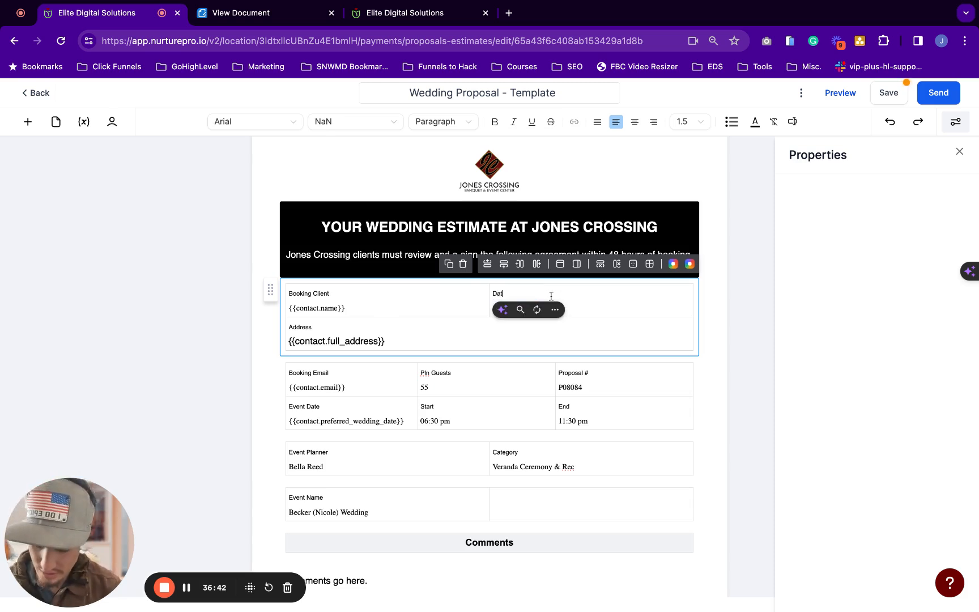
type("e")
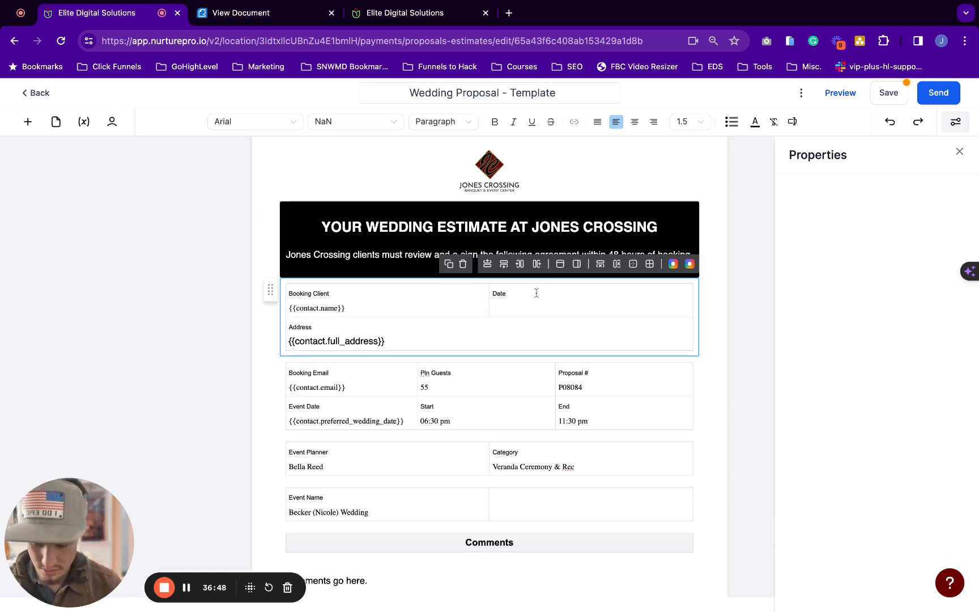
key("Down")
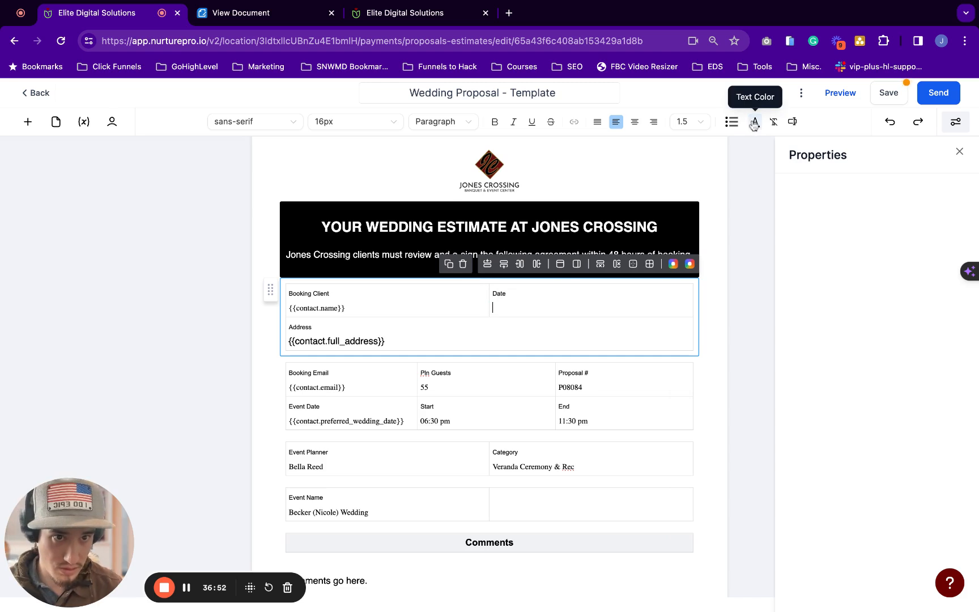
Insert the Right now Date (month/day/year) merge field into the Date cell
left_click(791, 122)
left_click(762, 197)
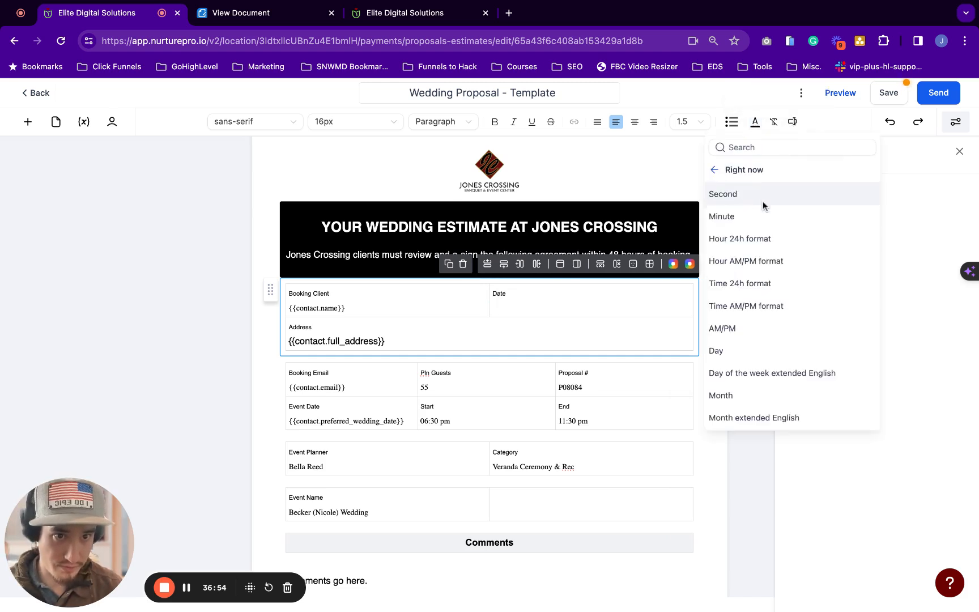
scroll(767, 276, "down", 3)
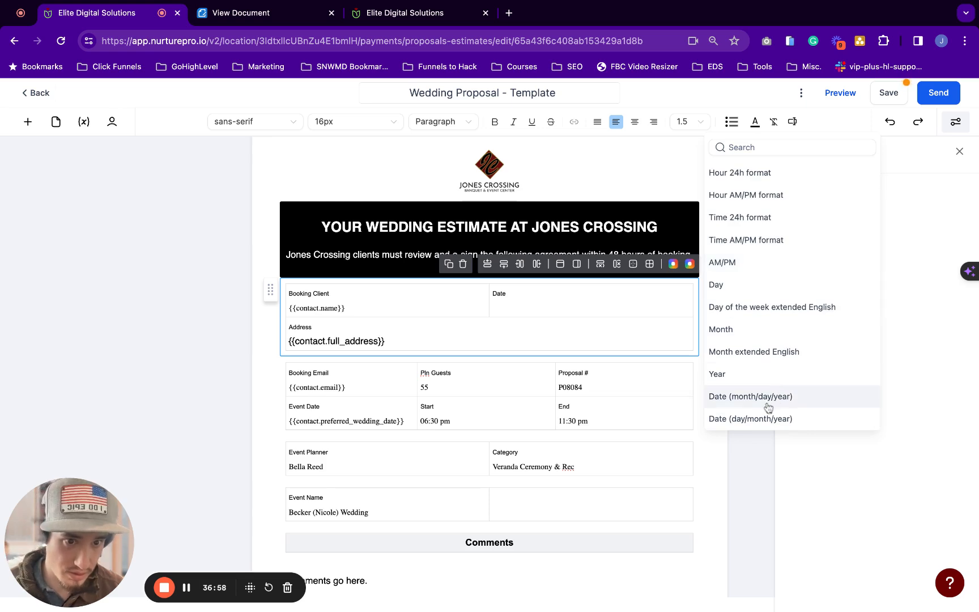
left_click(756, 405)
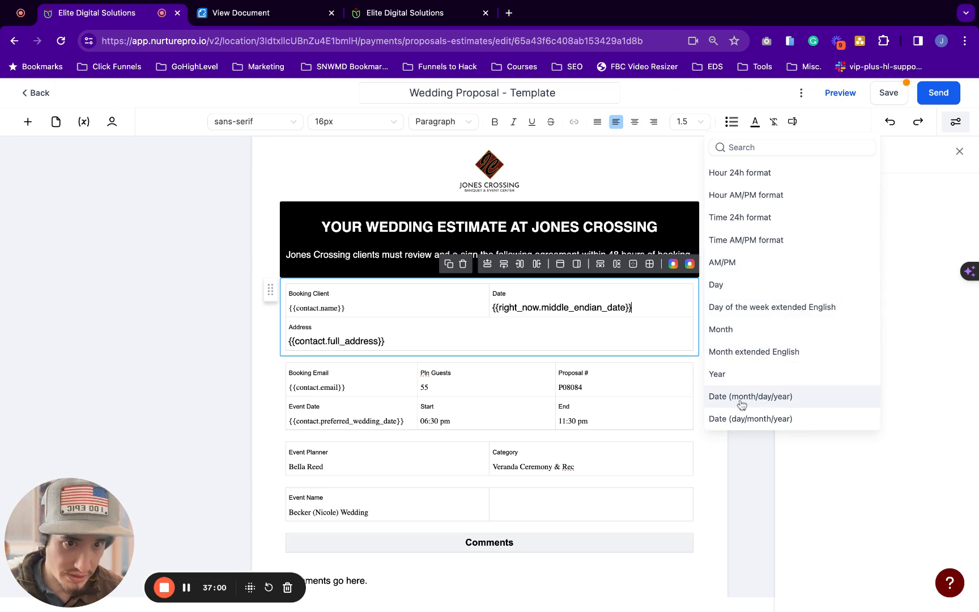
left_click(624, 295)
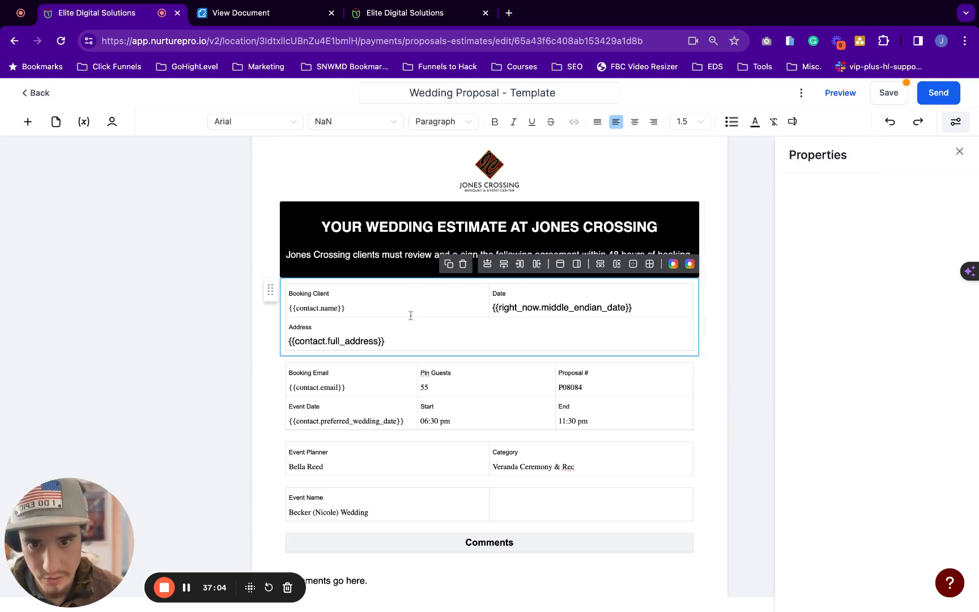
left_click(580, 309)
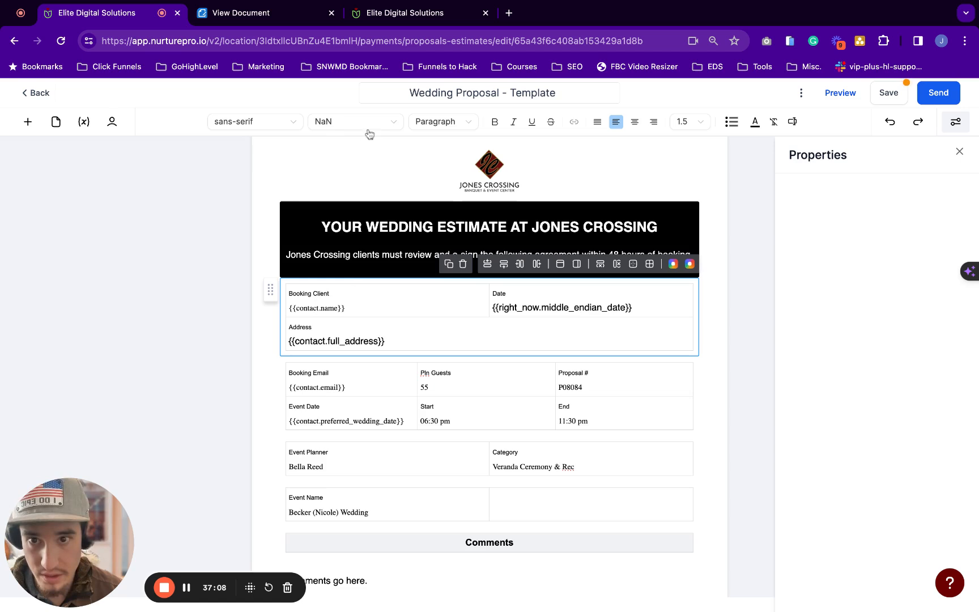
Set the Booking Client {{contact.name}} field to 16px
left_click_drag(347, 309, 289, 286)
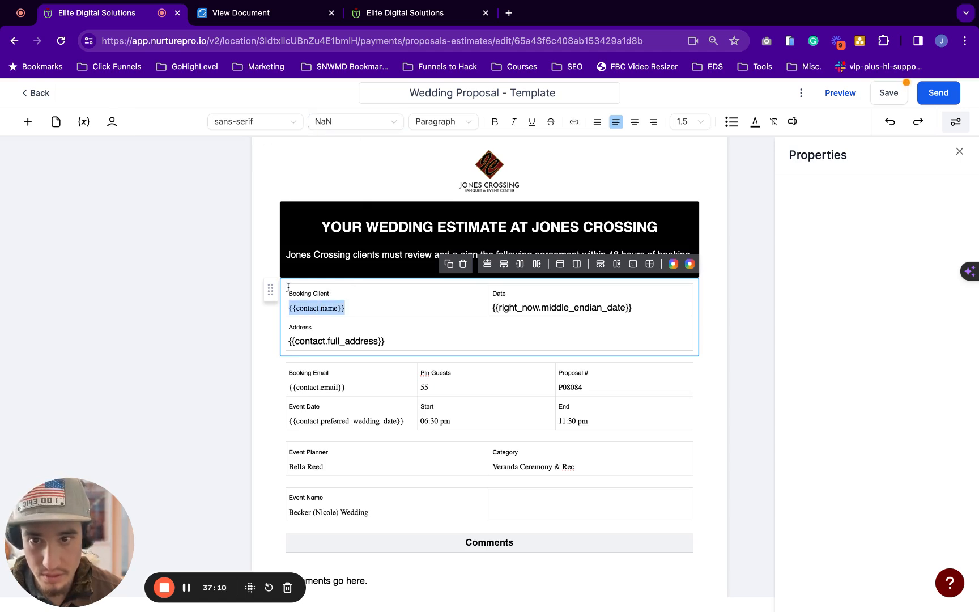
left_click(381, 123)
left_click(333, 206)
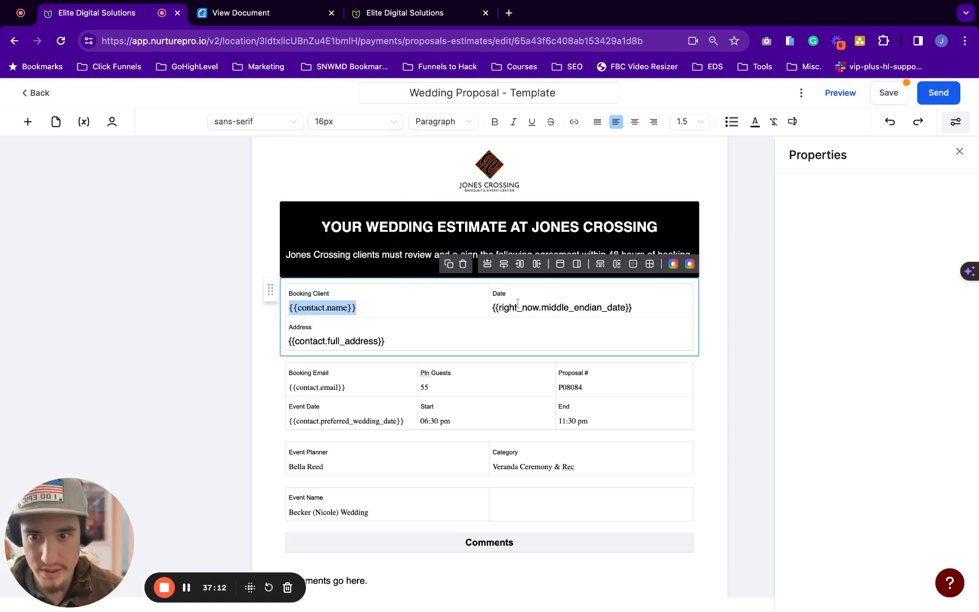
Check the Address block's font size and select part of the comments placeholder text
left_click(510, 327)
scroll(511, 328, "down", 2)
scroll(511, 328, "down", 3)
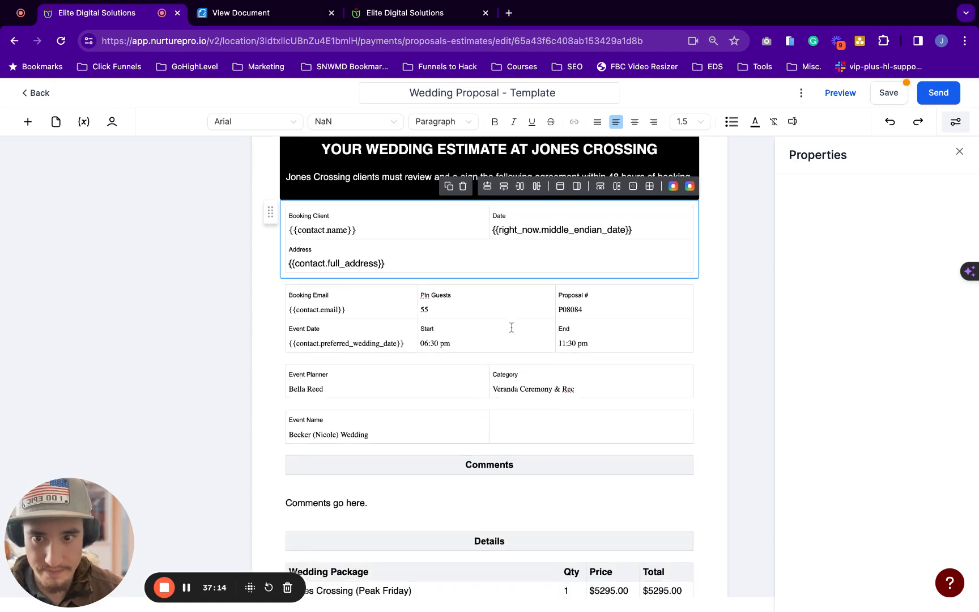
left_click(318, 254)
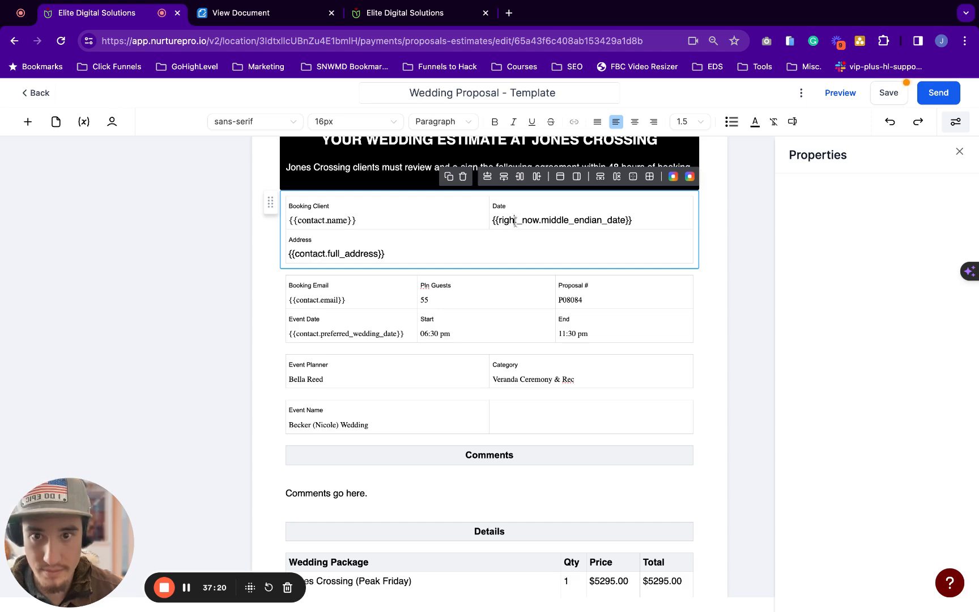
scroll(492, 327, "down", 5)
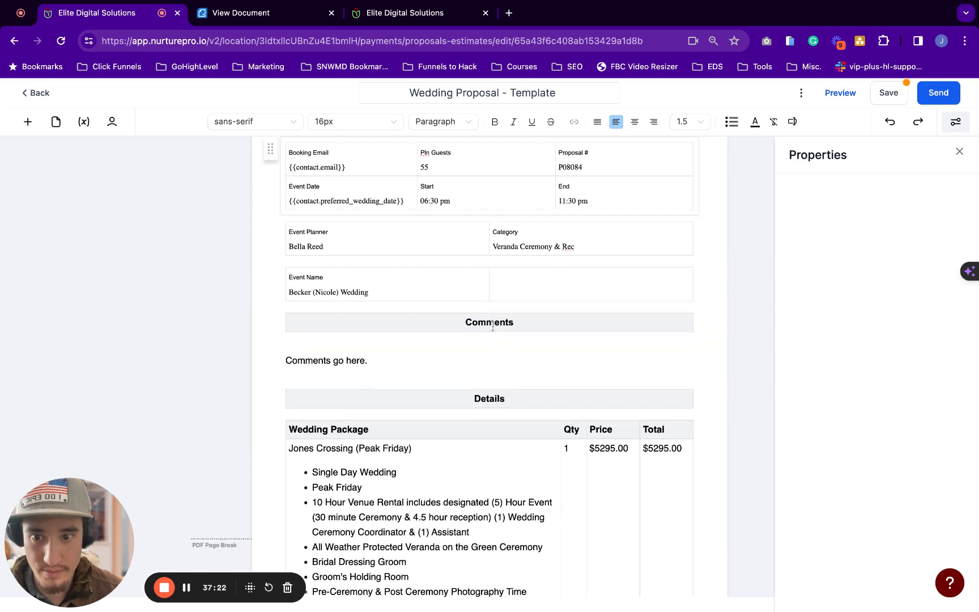
scroll(493, 327, "down", 3)
left_click_drag(377, 289, 342, 278)
Add a new line after 'Comments go here.' and save the proposal
left_click(334, 280)
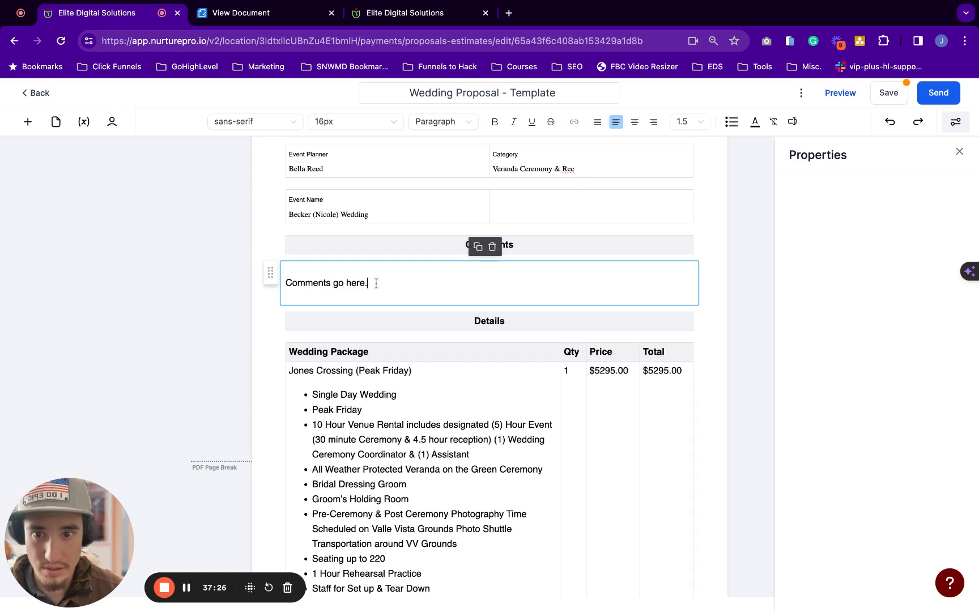
key("Return")
key("Return")
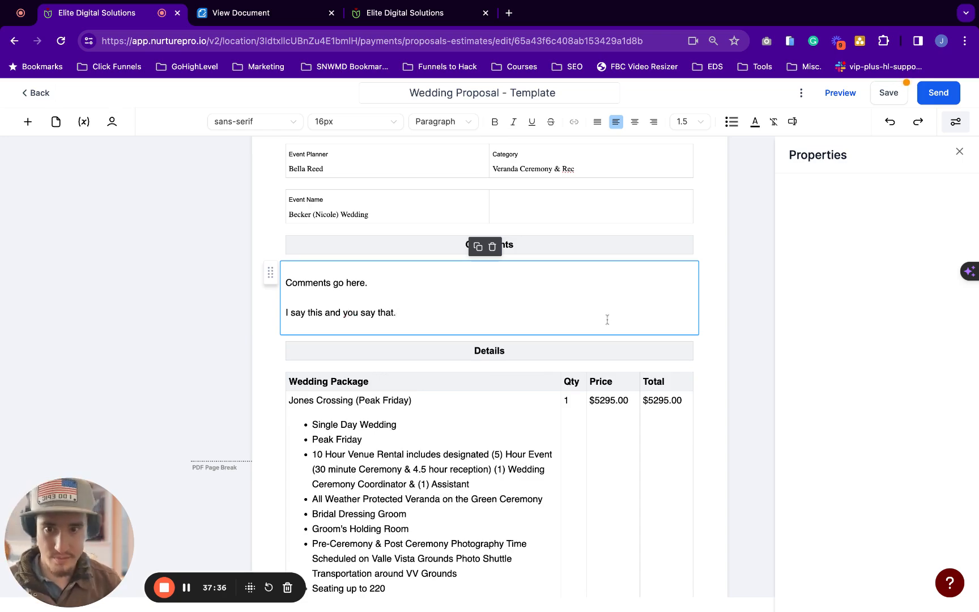
scroll(615, 315, "down", 10)
scroll(616, 315, "down", 8)
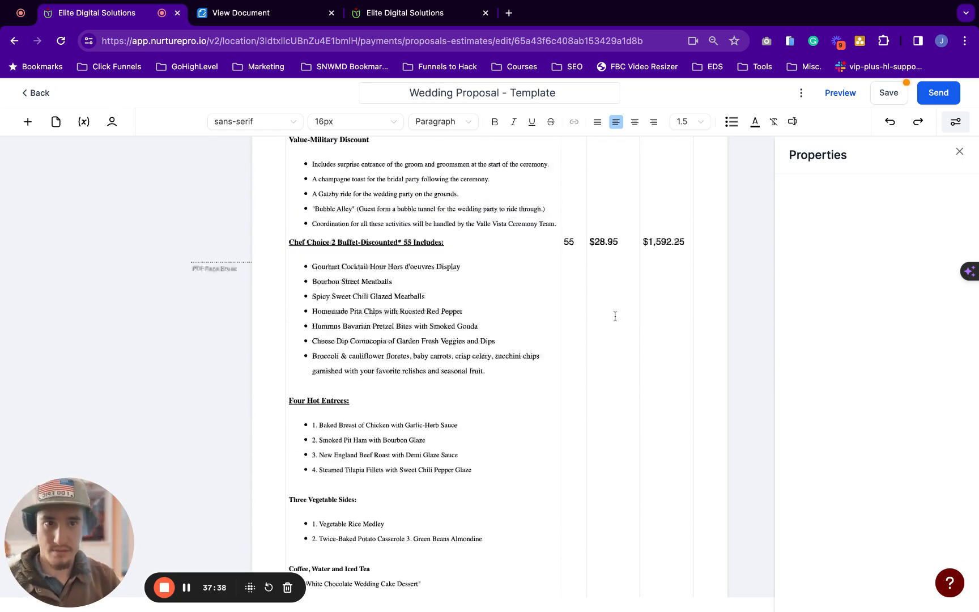
left_click(891, 93)
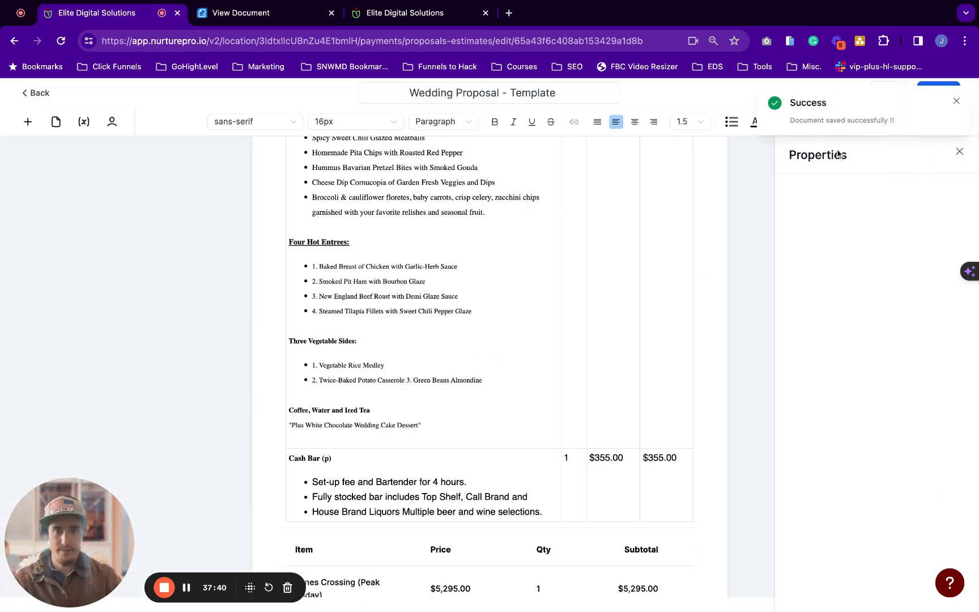
left_click(956, 101)
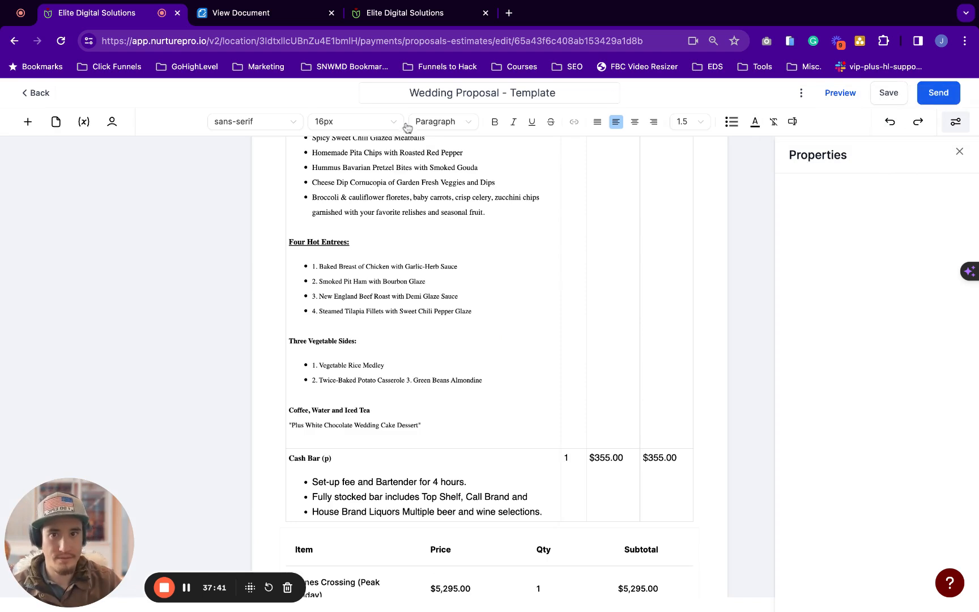
Open the document's three-dot actions menu, then return to the Documents & Contracts list
left_click(504, 92)
left_click_drag(513, 93, 557, 92)
left_click(801, 92)
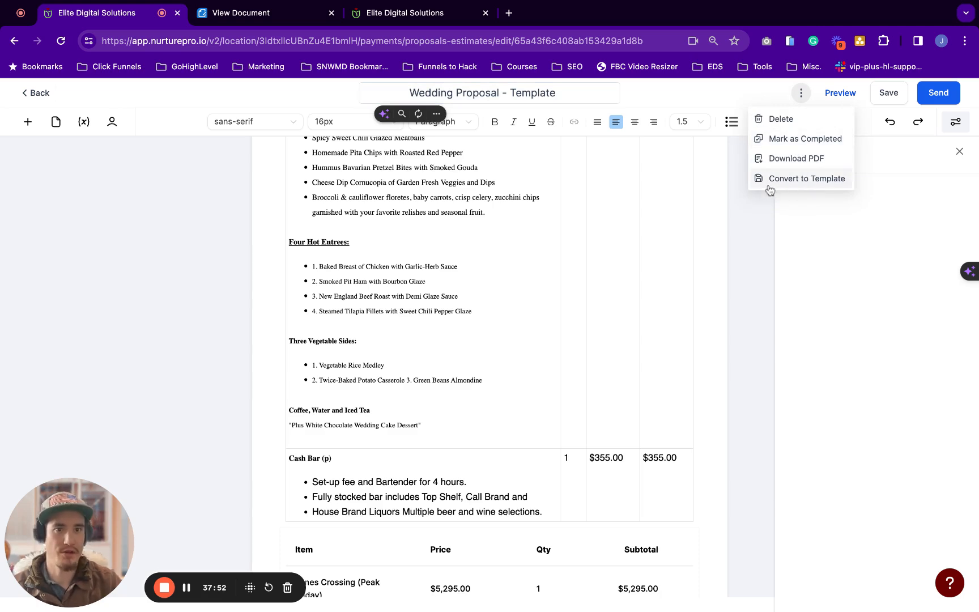
scroll(403, 397, "down", 8)
scroll(402, 397, "up", 6)
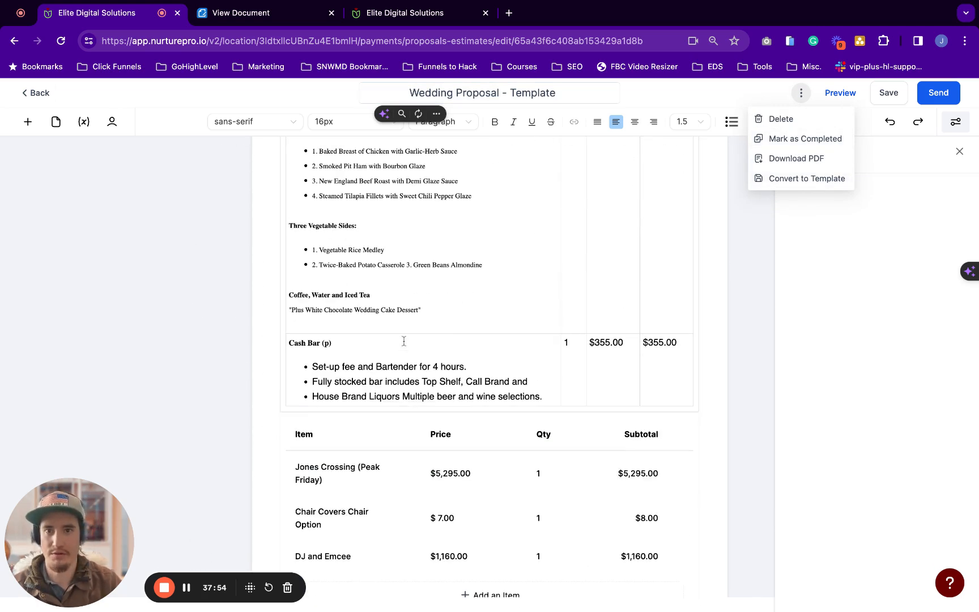
left_click(21, 100)
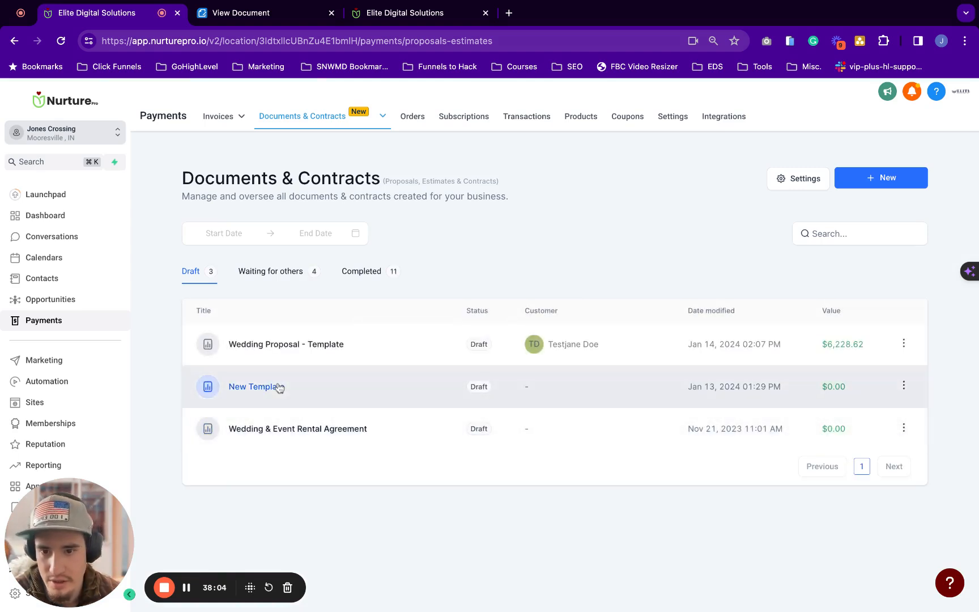
Convert the Wedding Proposal - Template draft into a template from its row actions menu
mouse_move(301, 121)
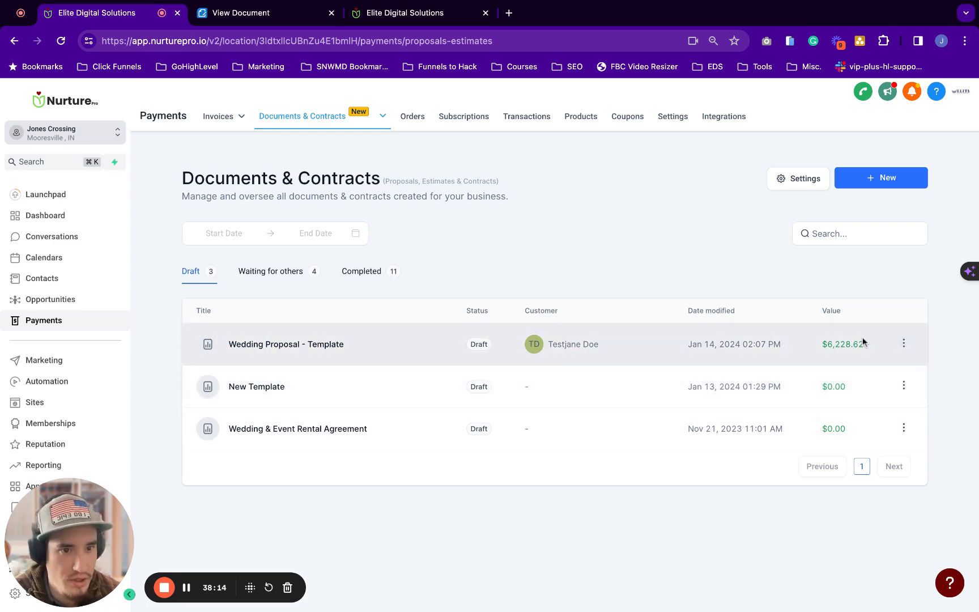
left_click_drag(821, 343, 862, 344)
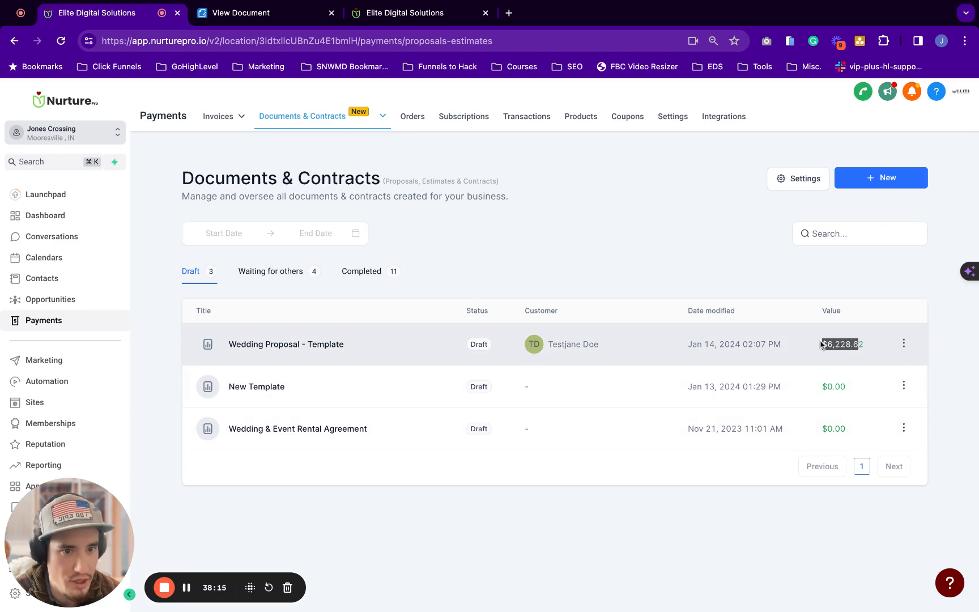
left_click(904, 346)
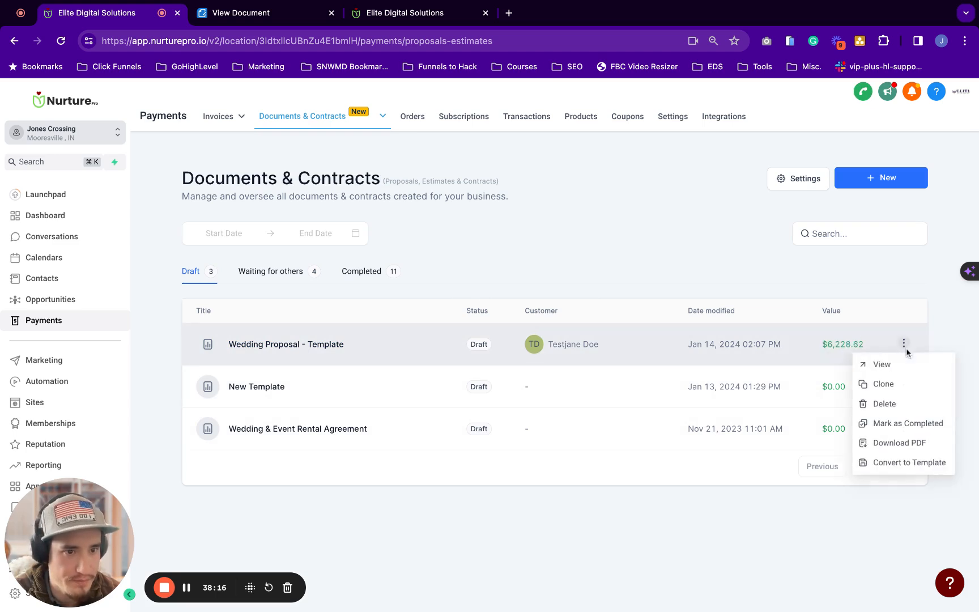
left_click(888, 471)
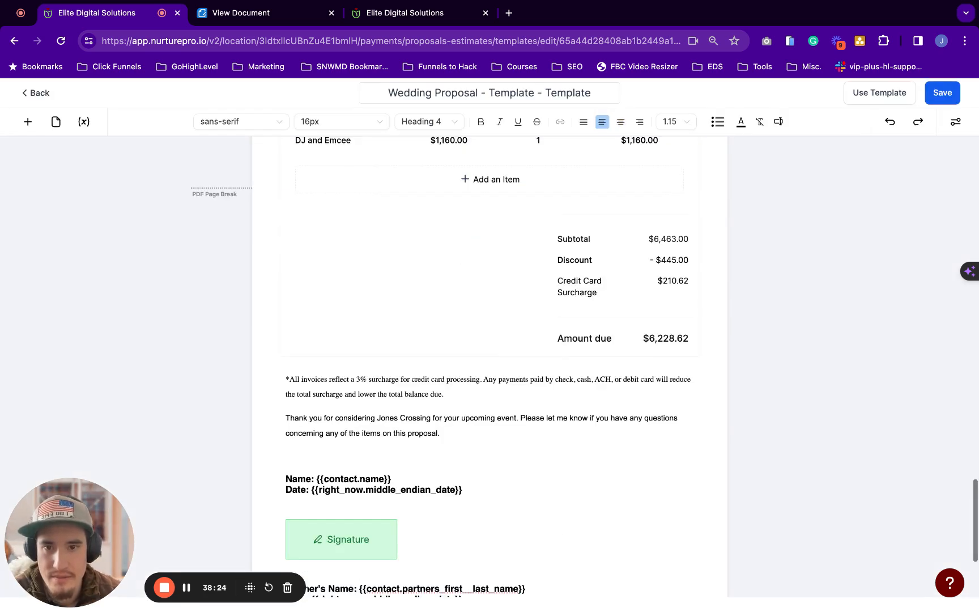
Delete the duplicated 'Template - ' so the title reads 'Wedding Proposal - Template'
scroll(403, 426, "down", 4)
scroll(403, 426, "up", 20)
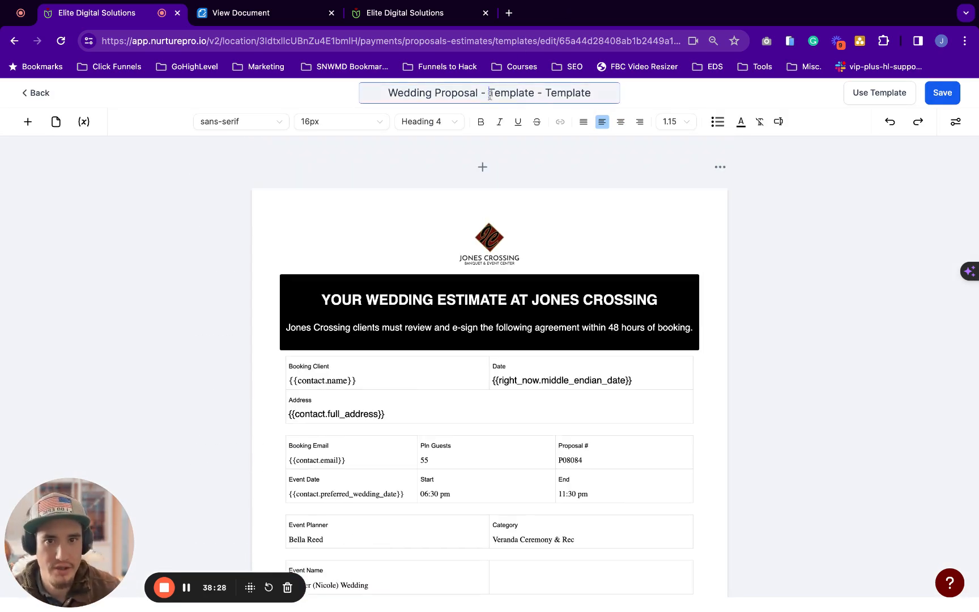
mouse_move(490, 95)
left_mouse_down()
mouse_move(568, 94)
mouse_move(545, 95)
left_mouse_up()
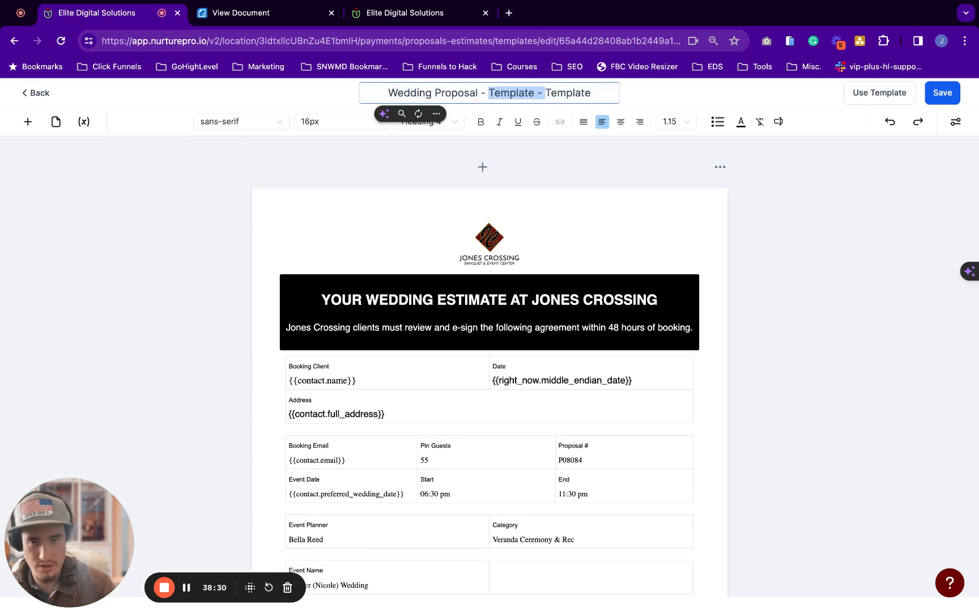
key("BackSpace")
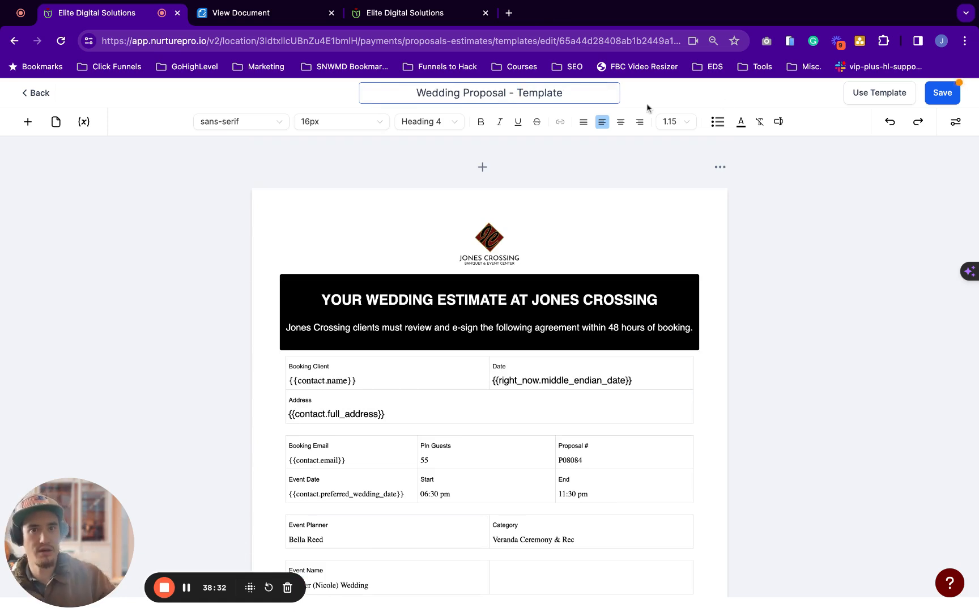
Save the renamed template and start a new proposal from it with Use Template
left_click(949, 101)
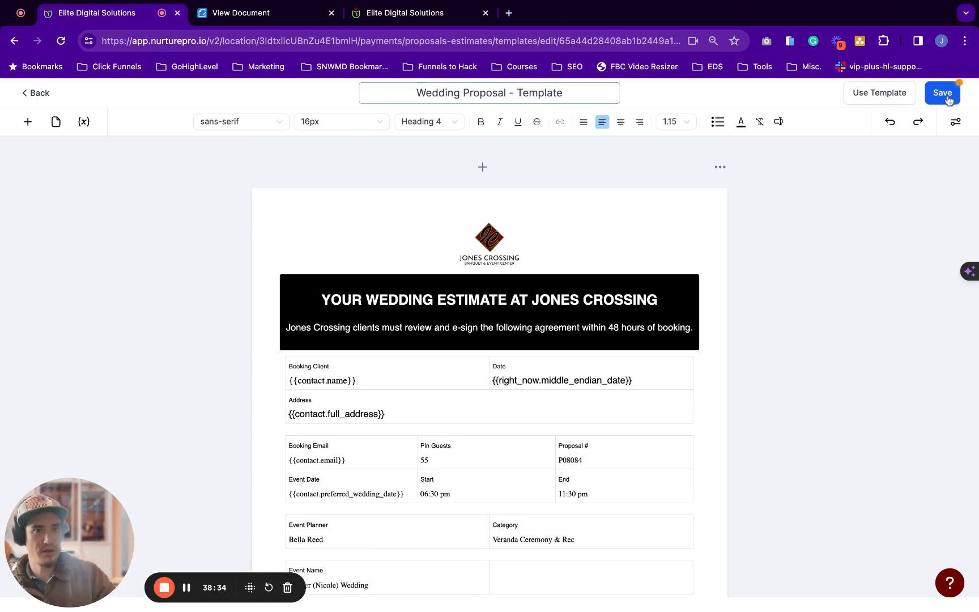
scroll(292, 391, "down", 1)
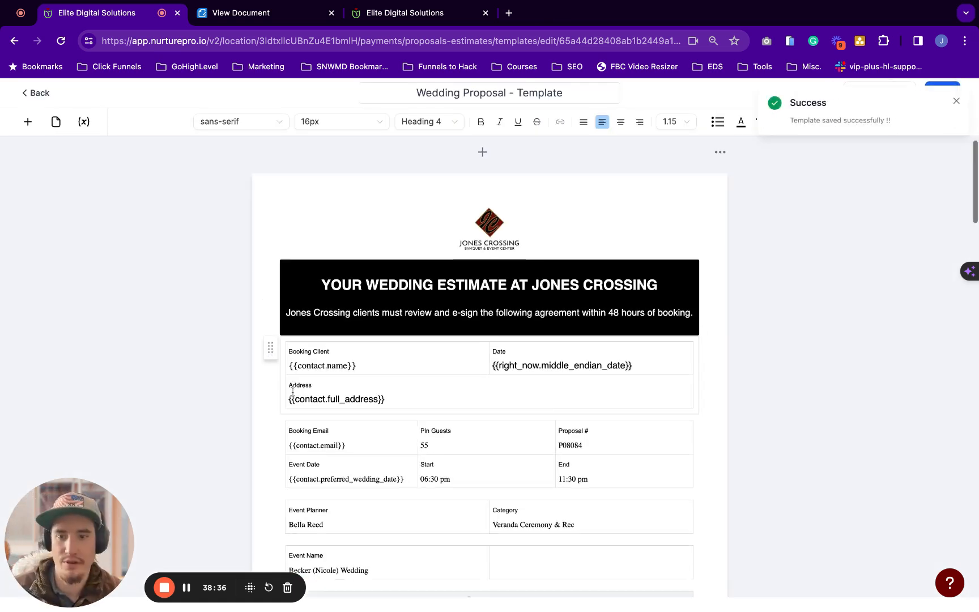
left_click(956, 103)
scroll(322, 532, "down", 10)
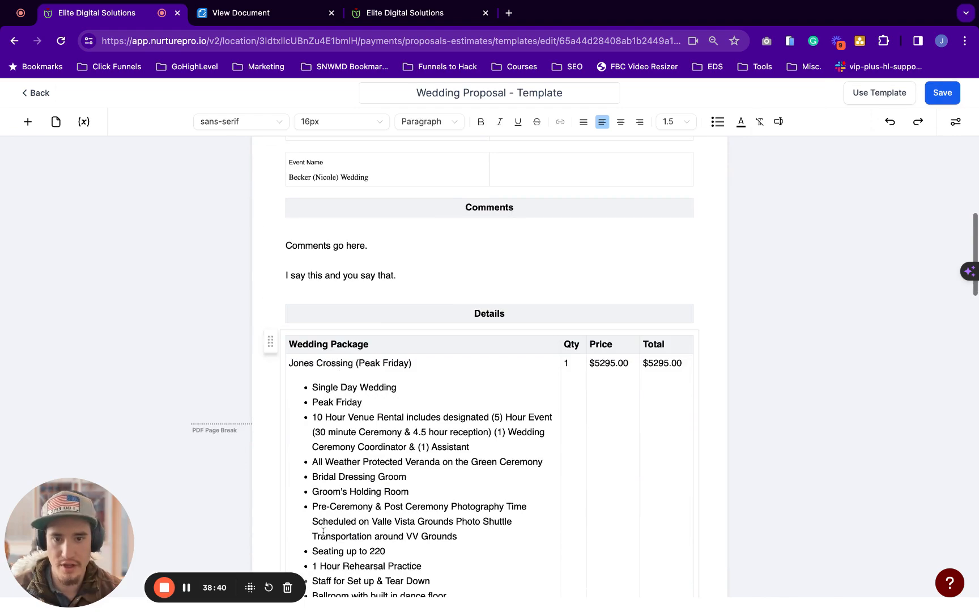
scroll(436, 340, "down", 15)
scroll(435, 340, "up", 20)
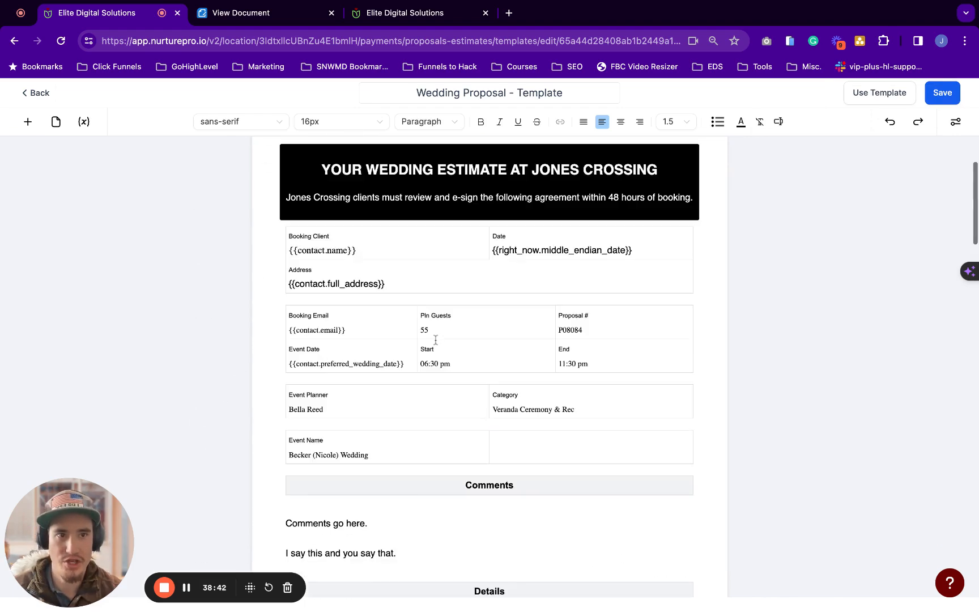
scroll(435, 339, "up", 3)
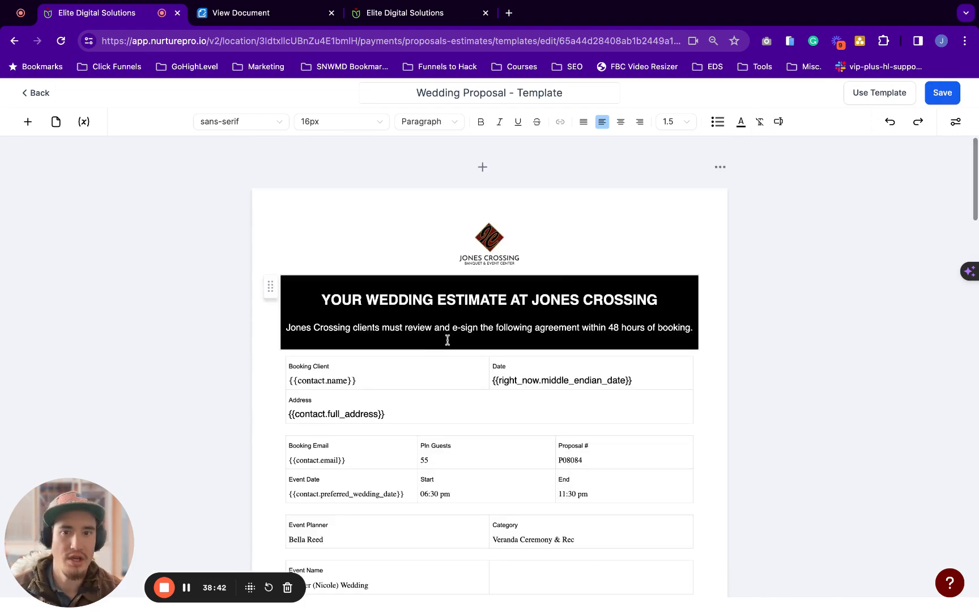
left_click(870, 96)
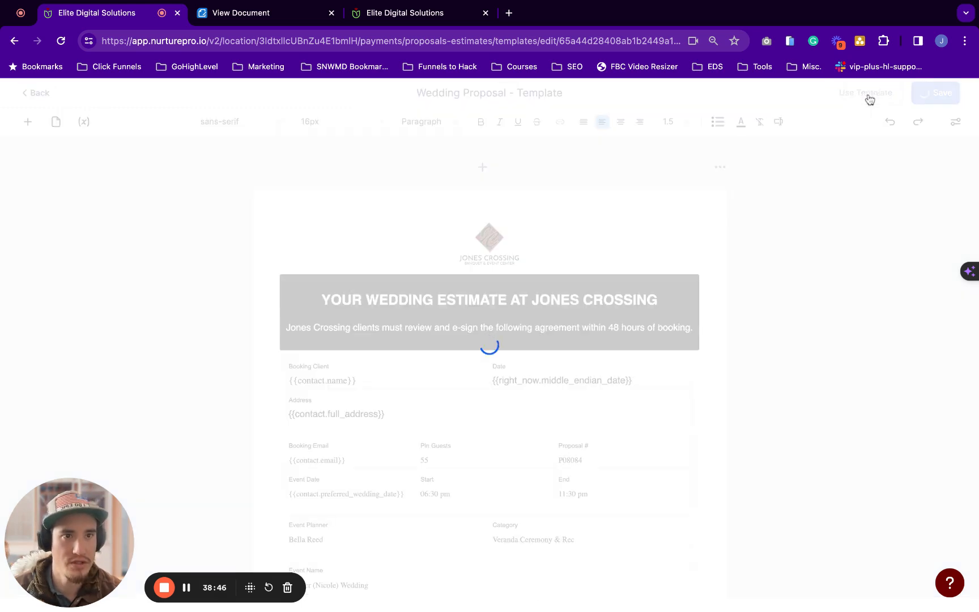
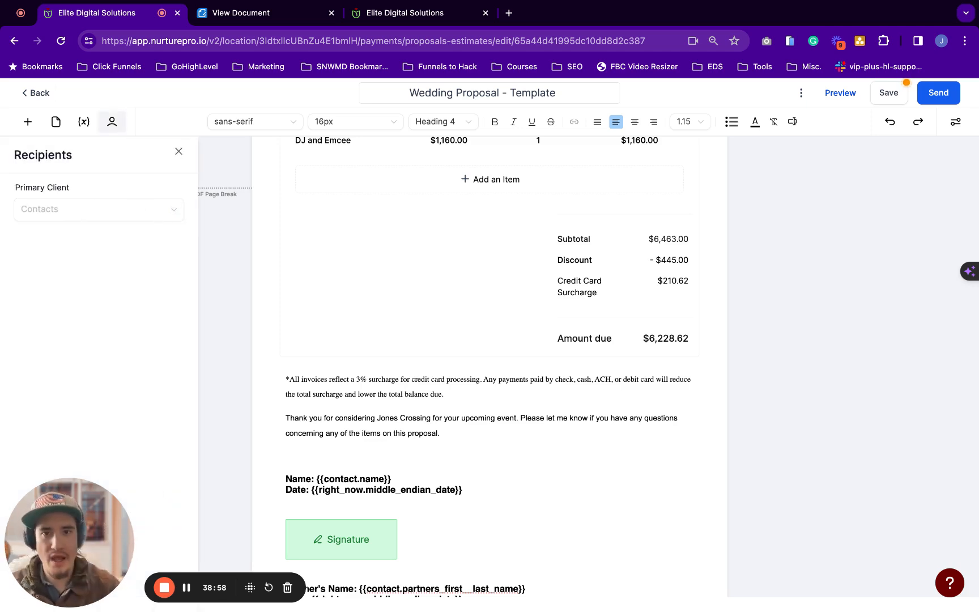
Replace 'Template' in the proposal title with the test contact's name
scroll(453, 254, "up", 15)
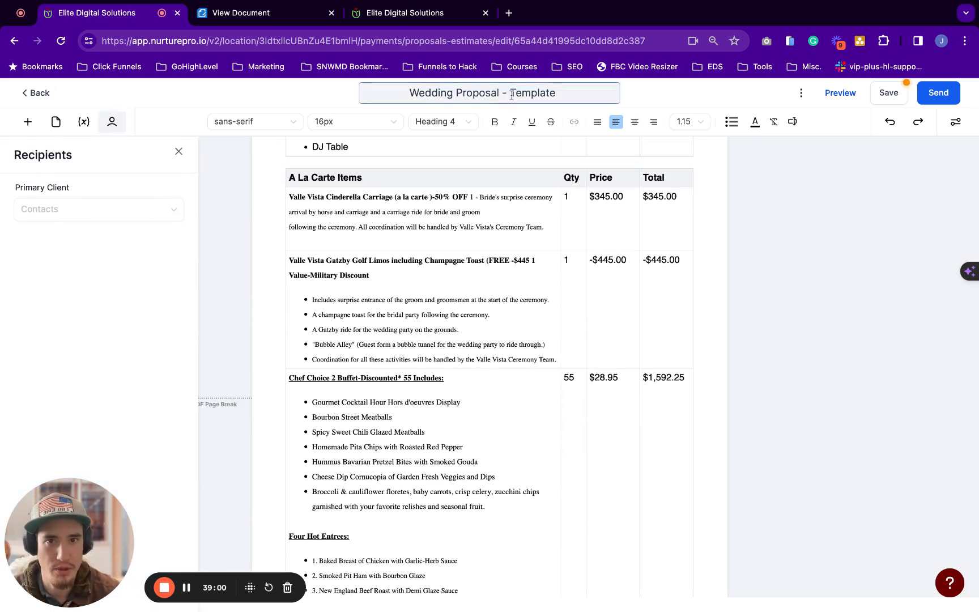
double_click(512, 95)
type("Jane")
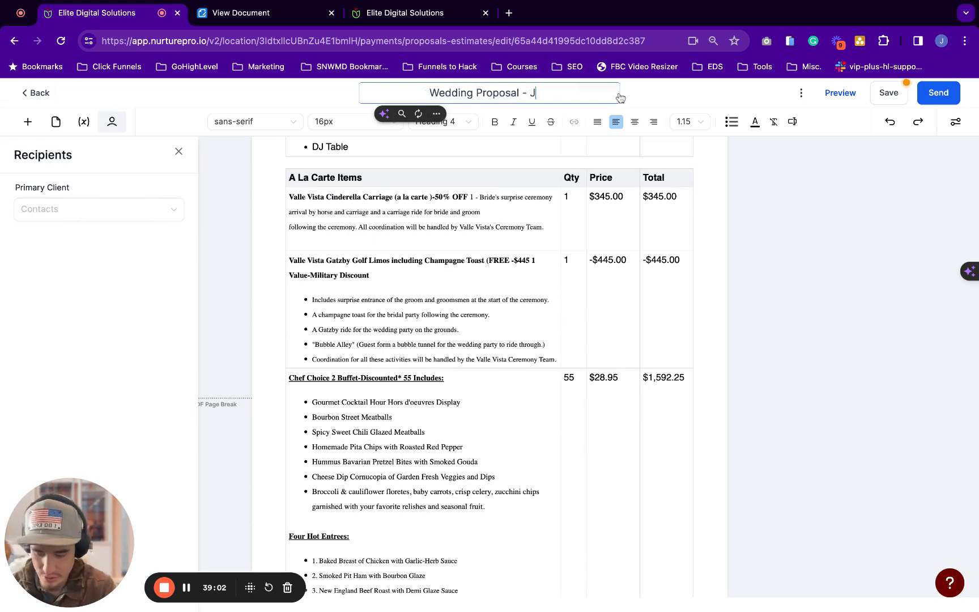
key("BackSpace")
key("BackSpace")
key("BackSpace")
key("BackSpace")
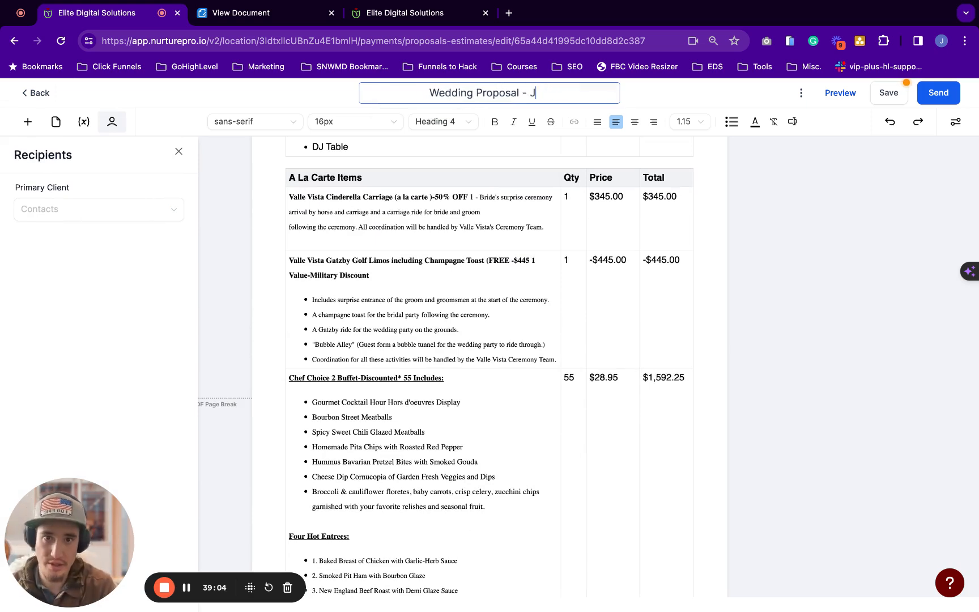
type("TestJane Doe")
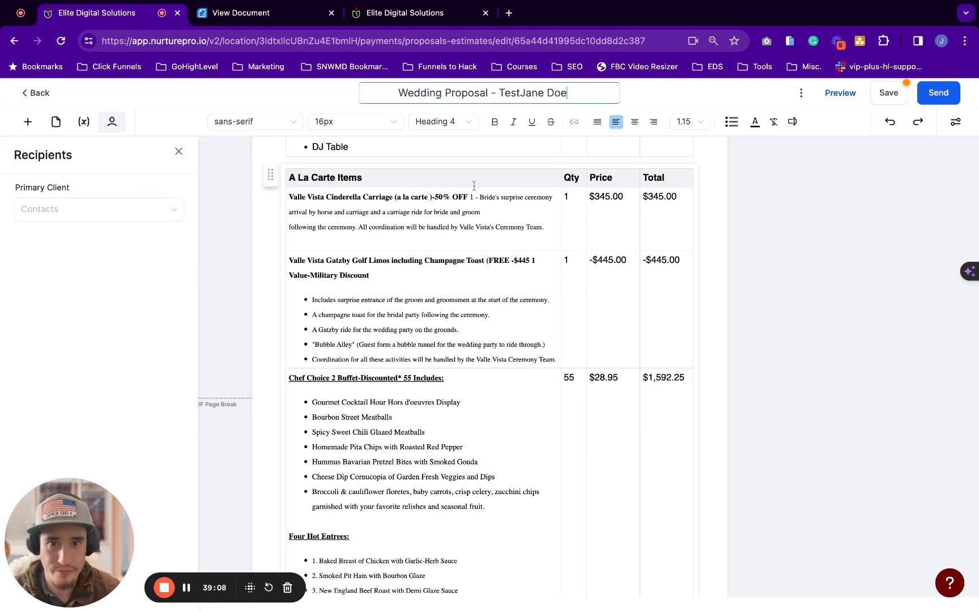
scroll(474, 185, "up", 10)
scroll(473, 185, "up", 10)
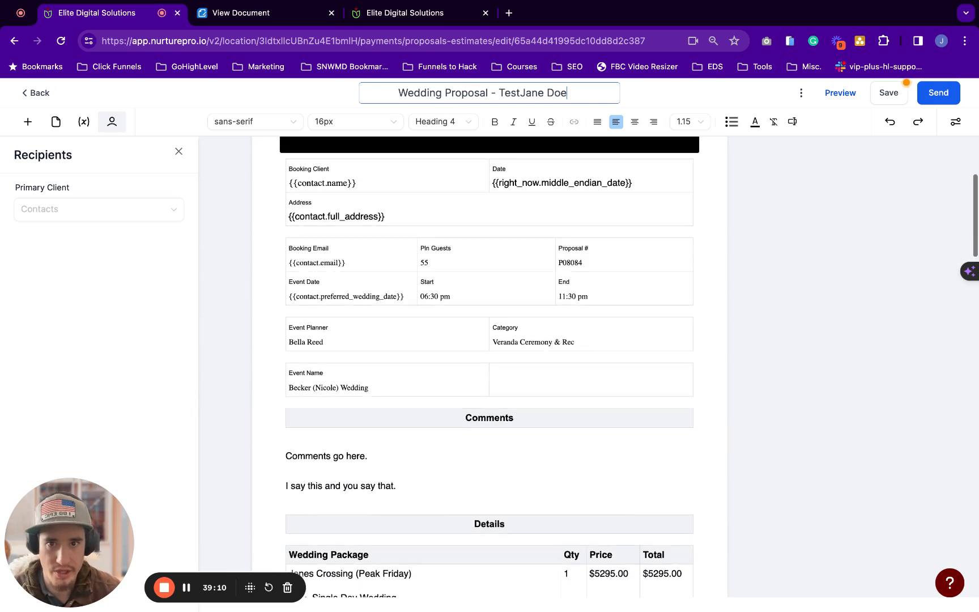
scroll(448, 352, "down", 4)
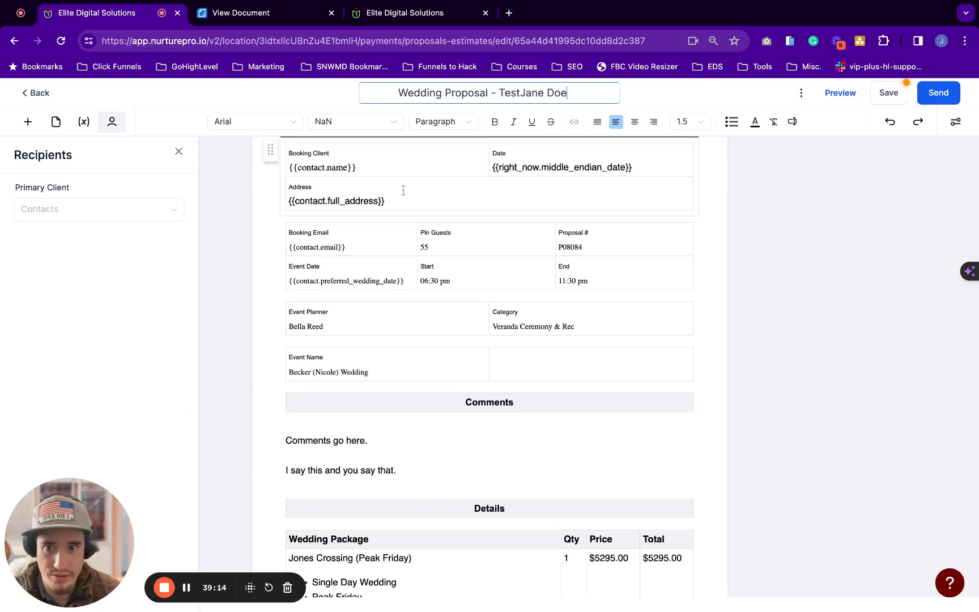
Change Pln Guests in the booking table from 55 to 550, then preview the proposal
left_click(438, 247)
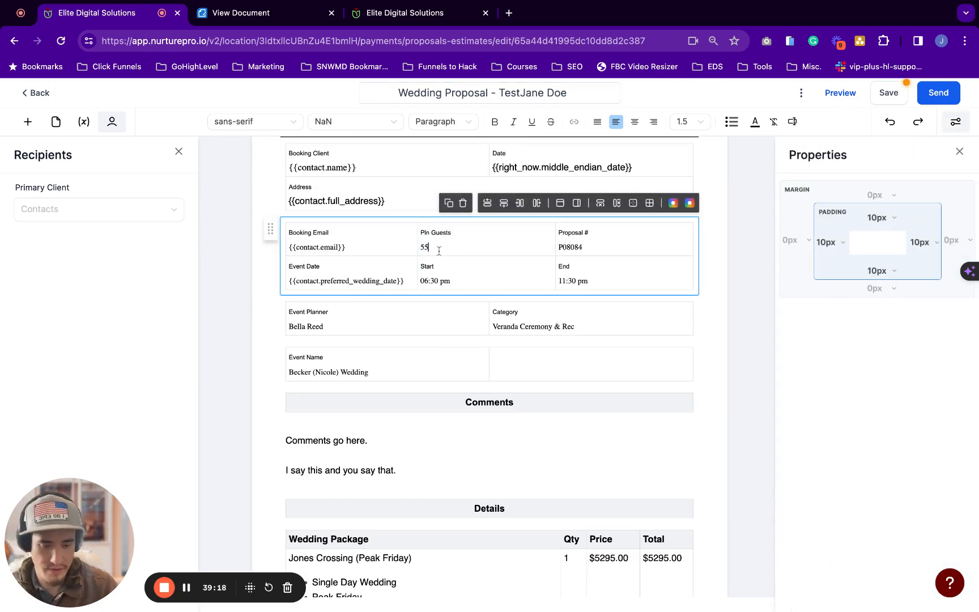
left_click_drag(594, 246, 567, 247)
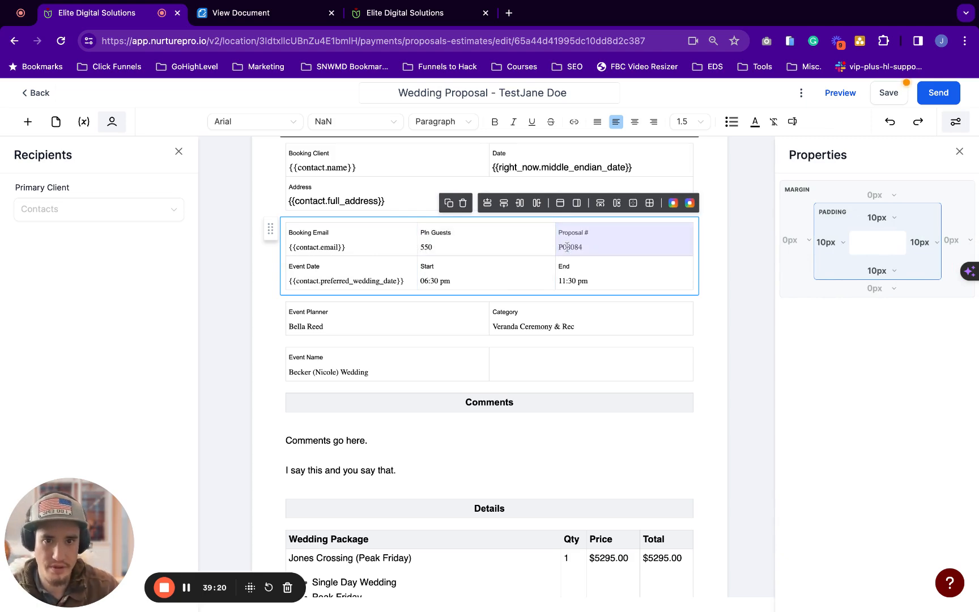
left_click(611, 242)
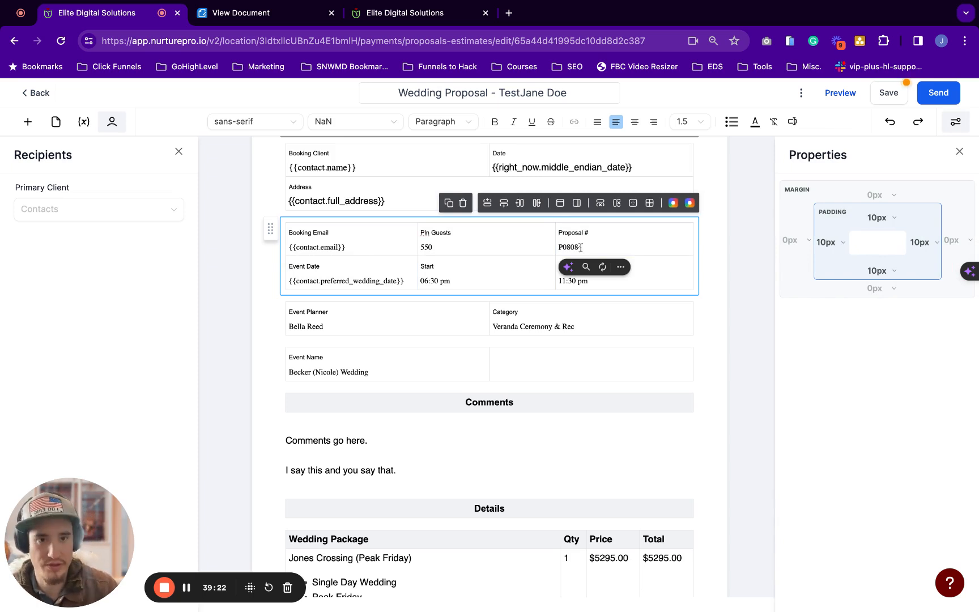
left_click(842, 94)
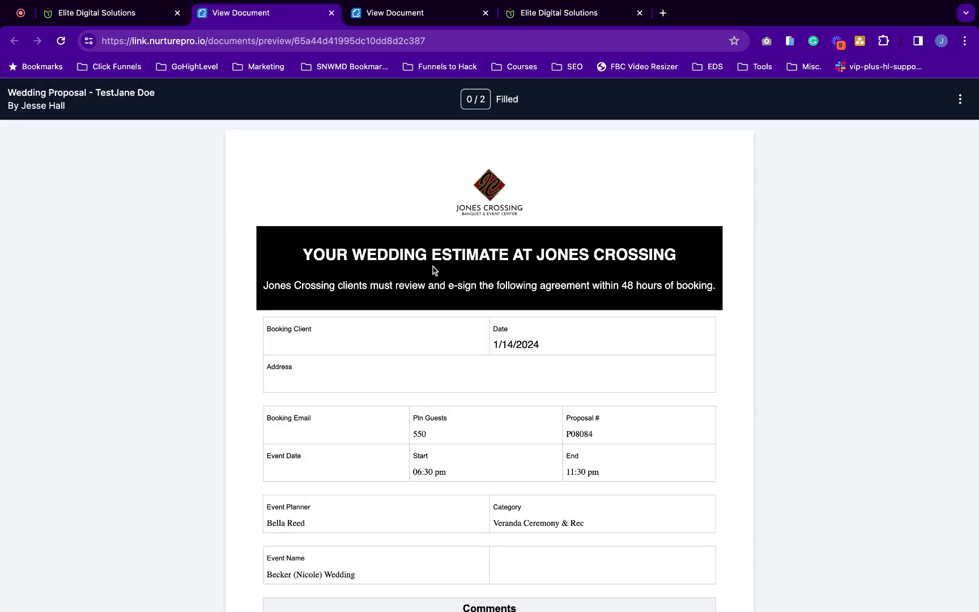
Scroll through the preview showing 550 planned guests, then return to the editor
scroll(433, 266, "down", 1)
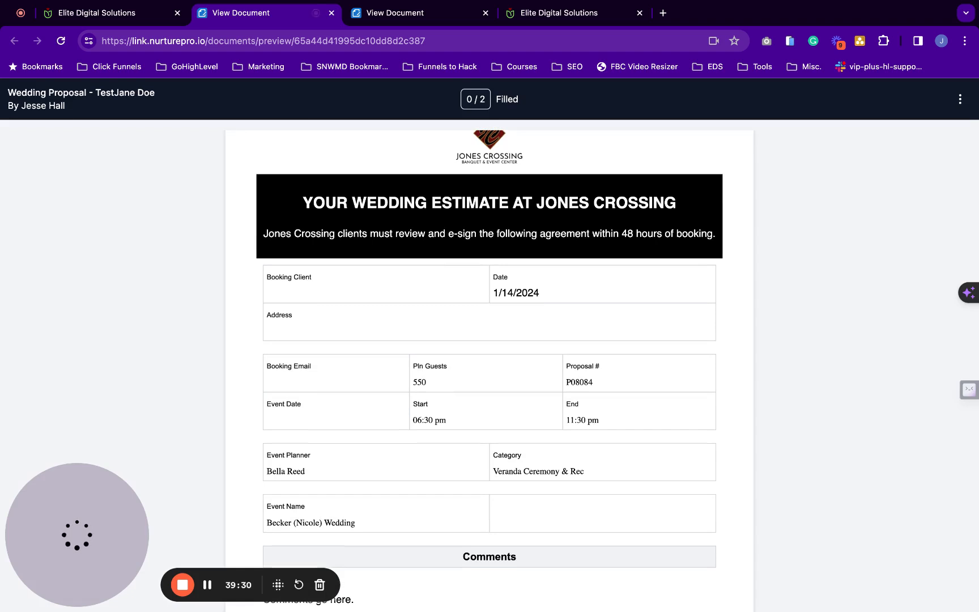
scroll(234, 167, "down", 1)
scroll(234, 167, "down", 1)
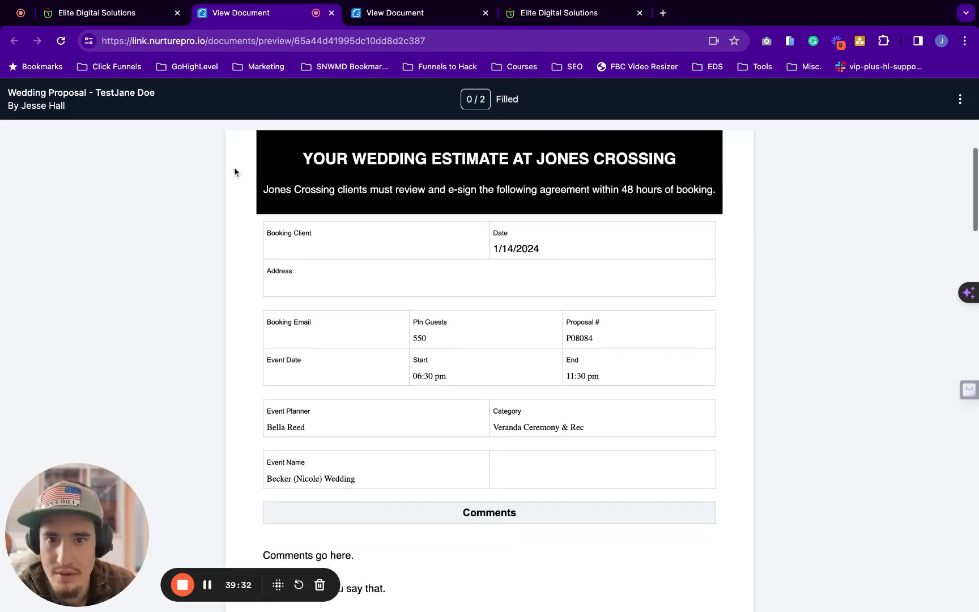
scroll(302, 239, "down", 1)
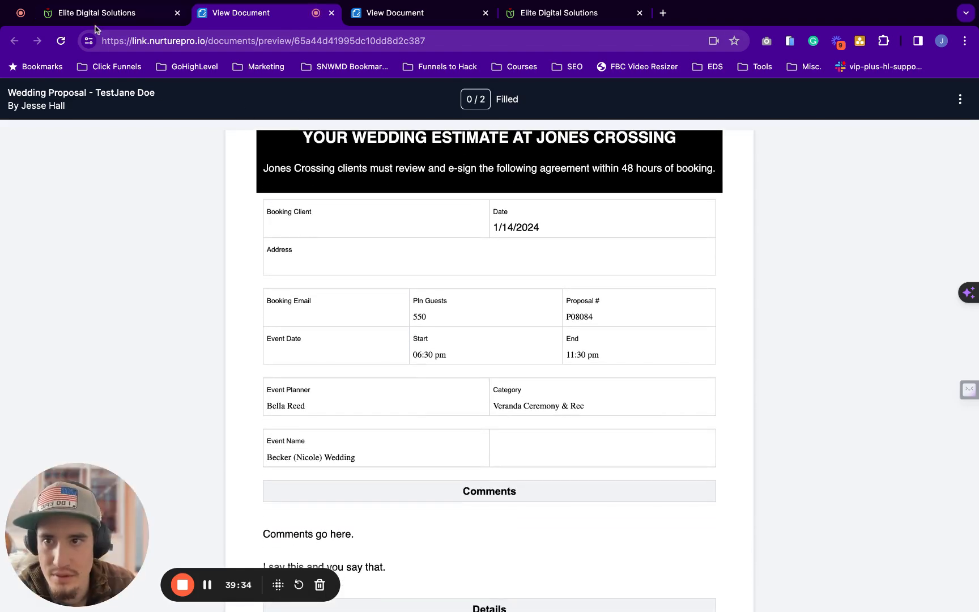
scroll(304, 296, "down", 1)
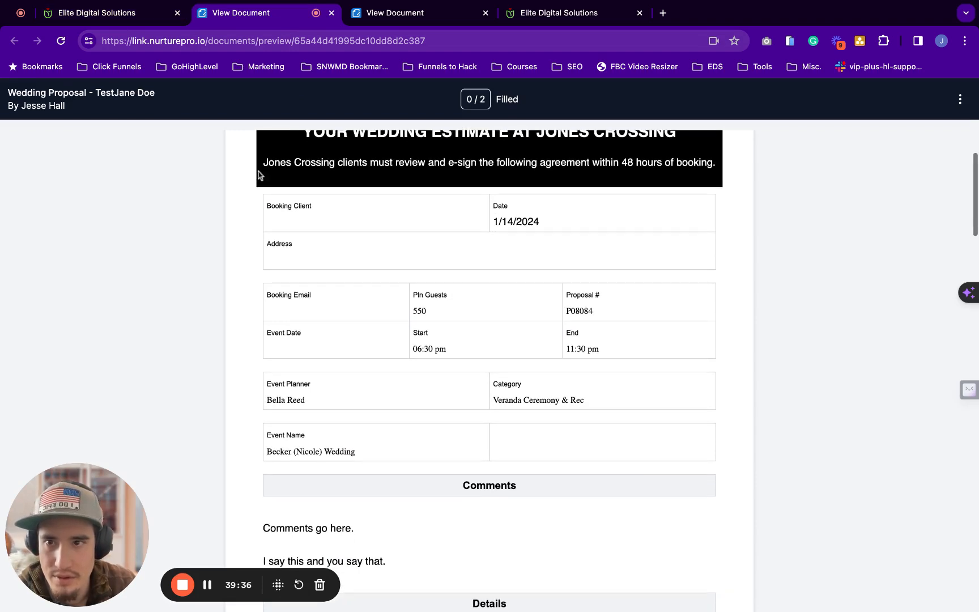
left_click(117, 22)
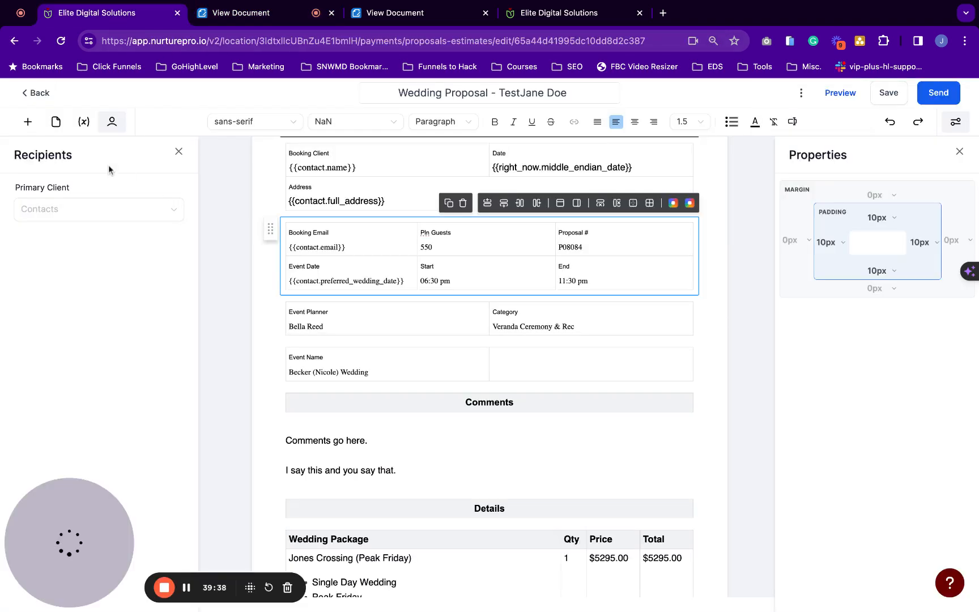
Search 'test' in the Primary Client list and select the test contact
left_click(48, 215)
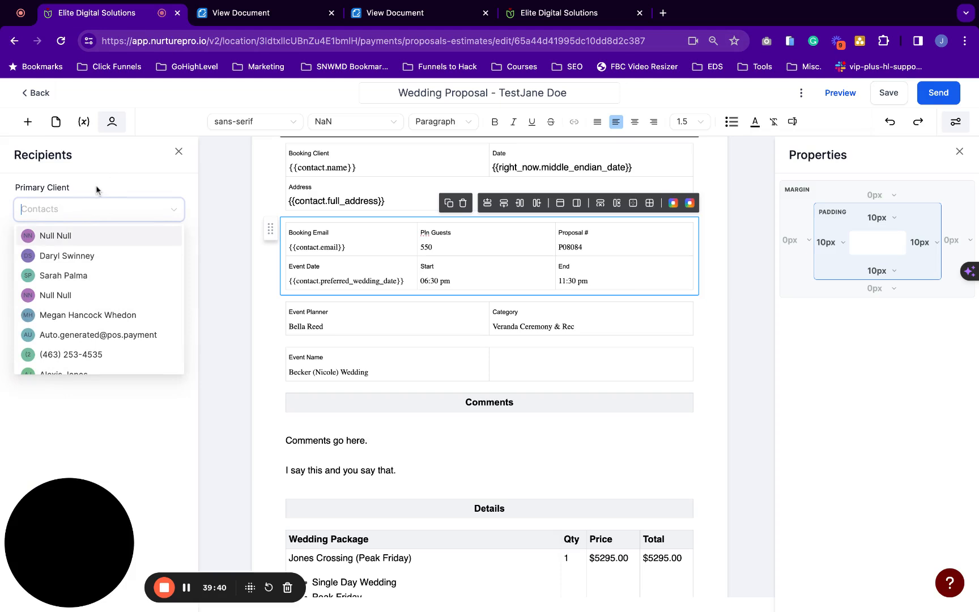
left_click(271, 16)
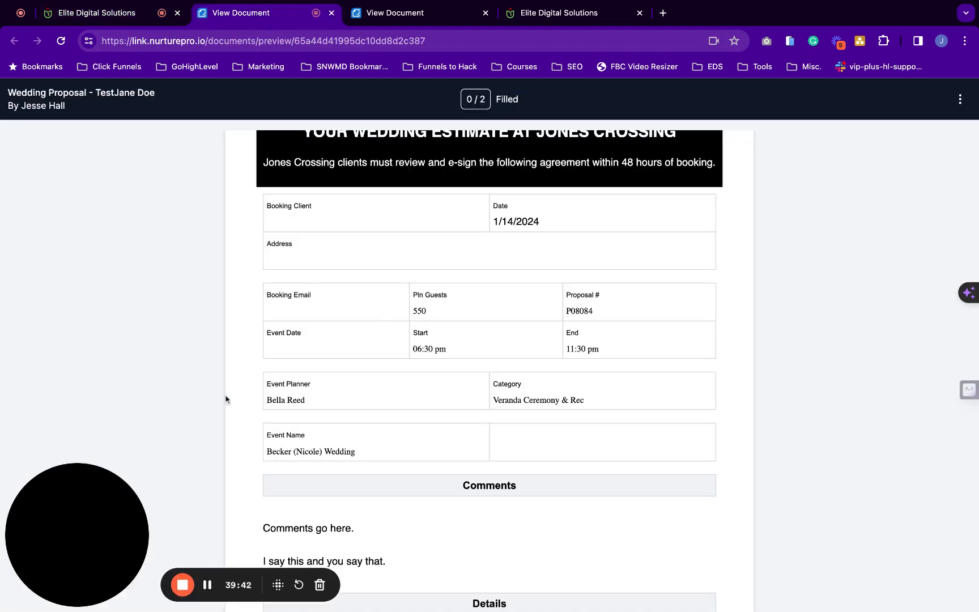
left_click(111, 13)
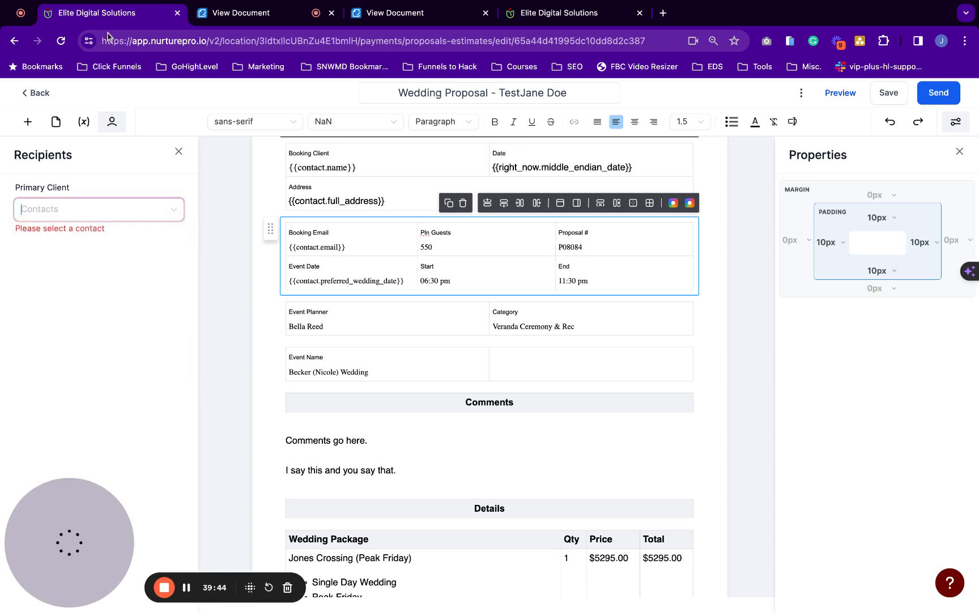
left_click(56, 219)
type("t")
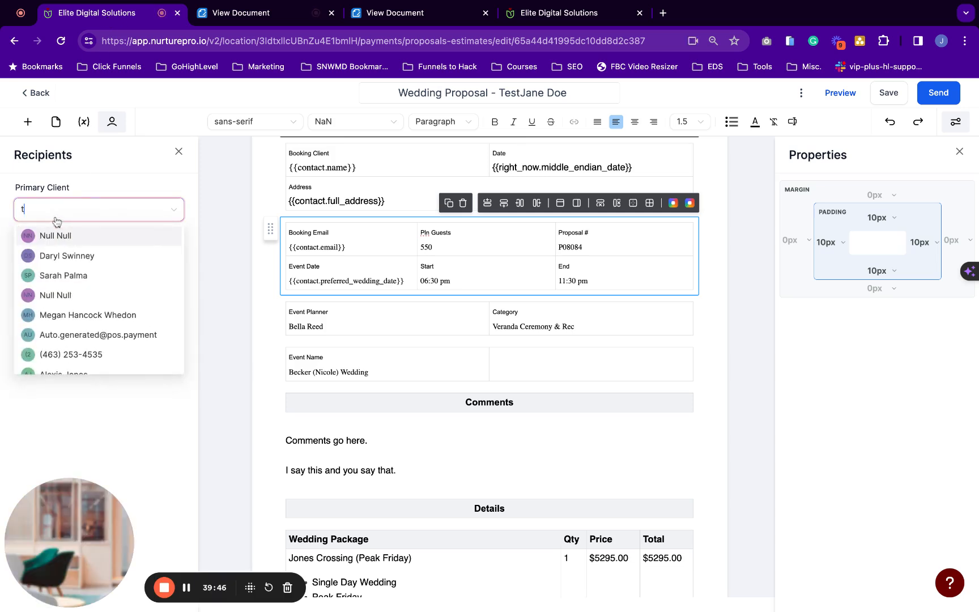
type("est")
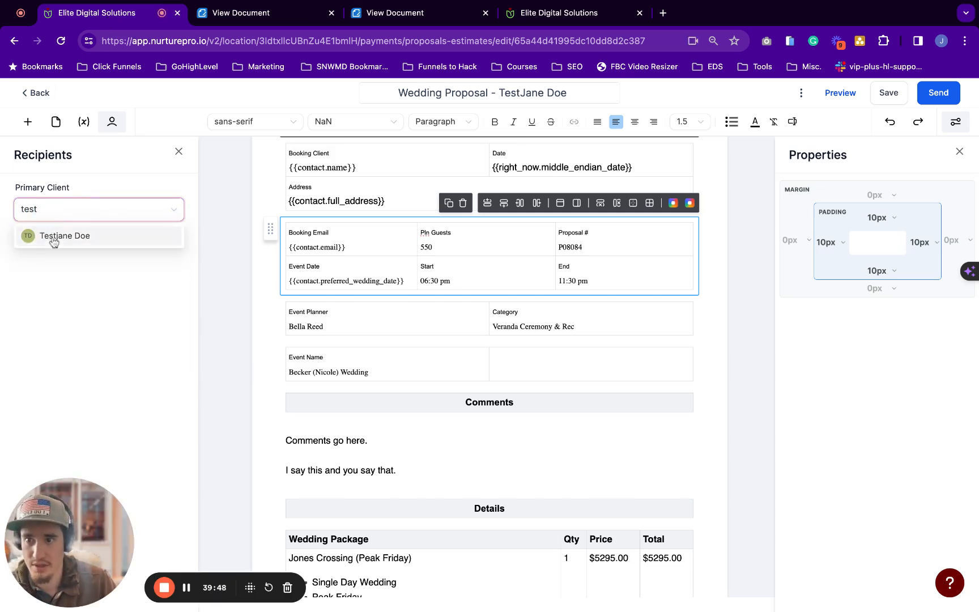
left_click(52, 236)
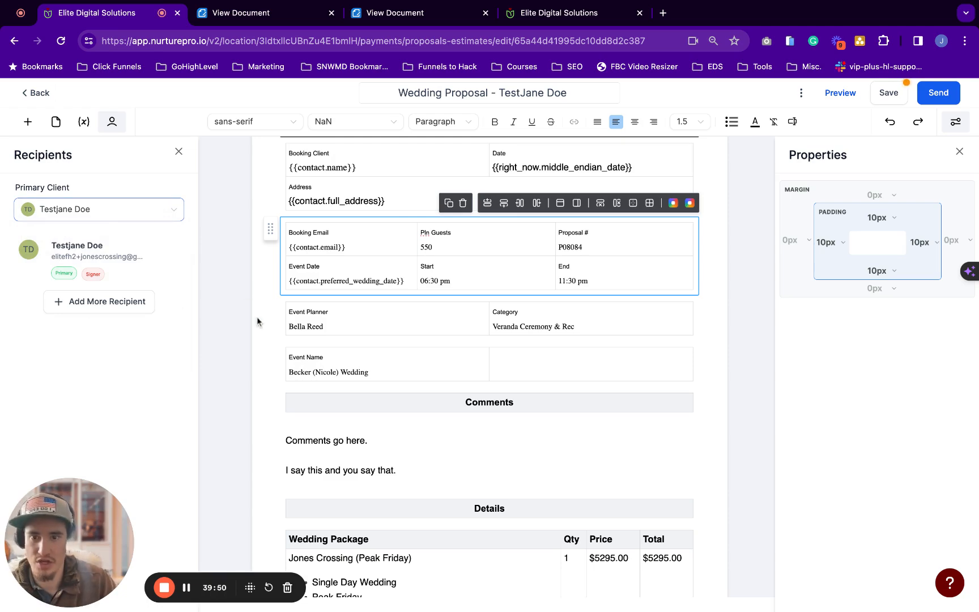
Confirm the signature block is assigned to the test contact and open a fresh preview
scroll(257, 321, "down", 20)
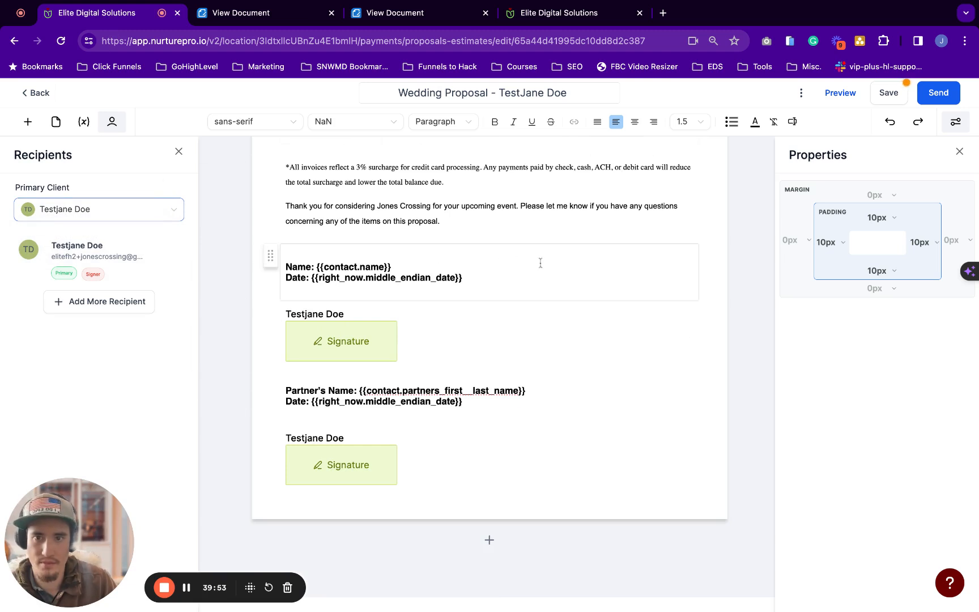
left_click(579, 356)
left_click(831, 94)
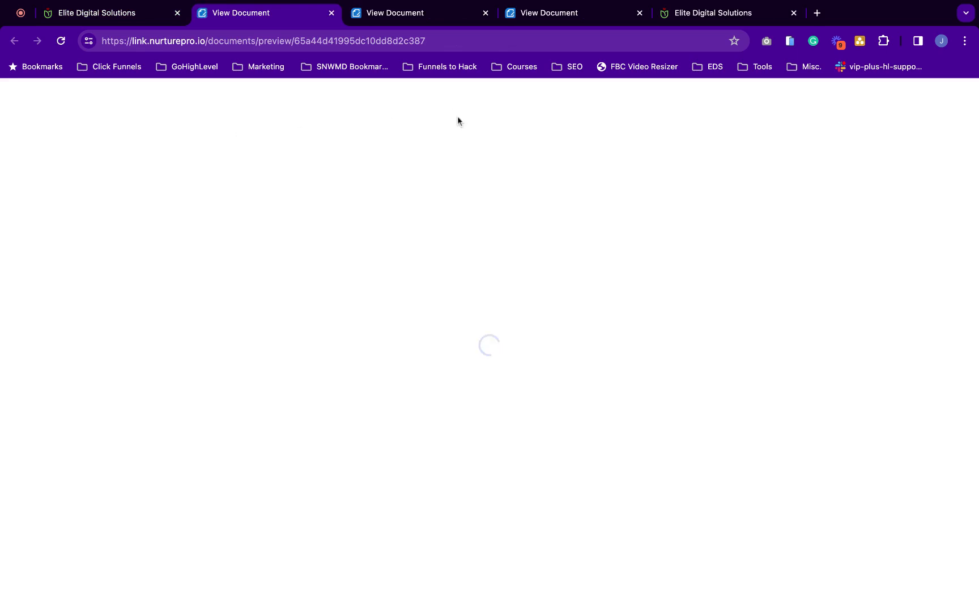
Check the refreshed preview's contact name and booking email, then return to the editor
scroll(330, 306, "down", 2)
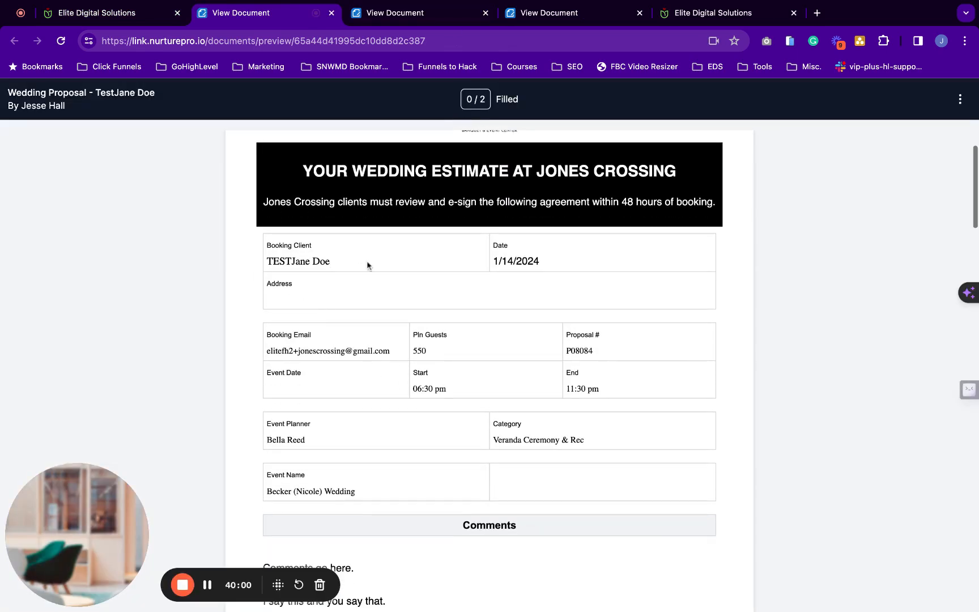
scroll(266, 259, "down", 1)
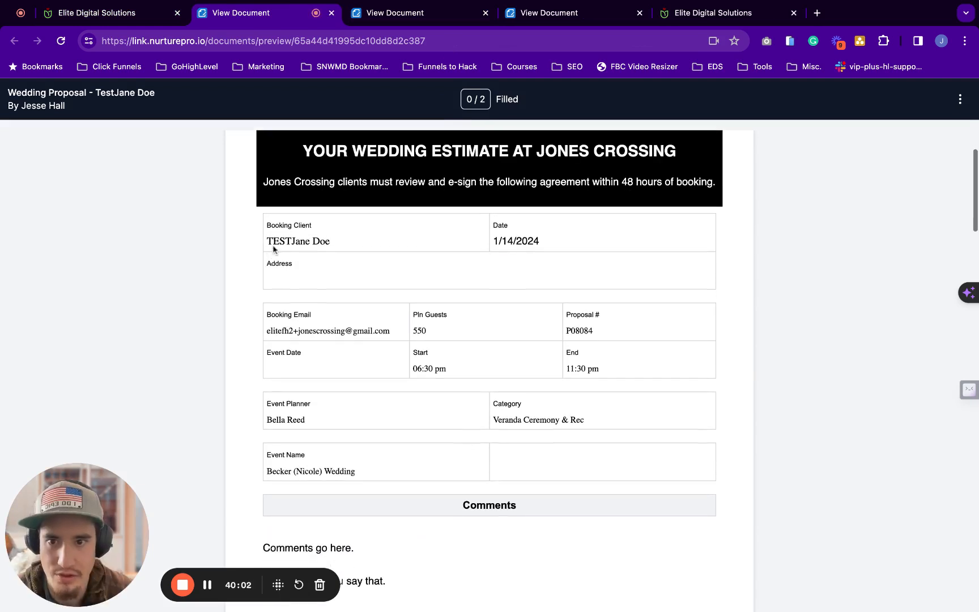
scroll(289, 236, "down", 1)
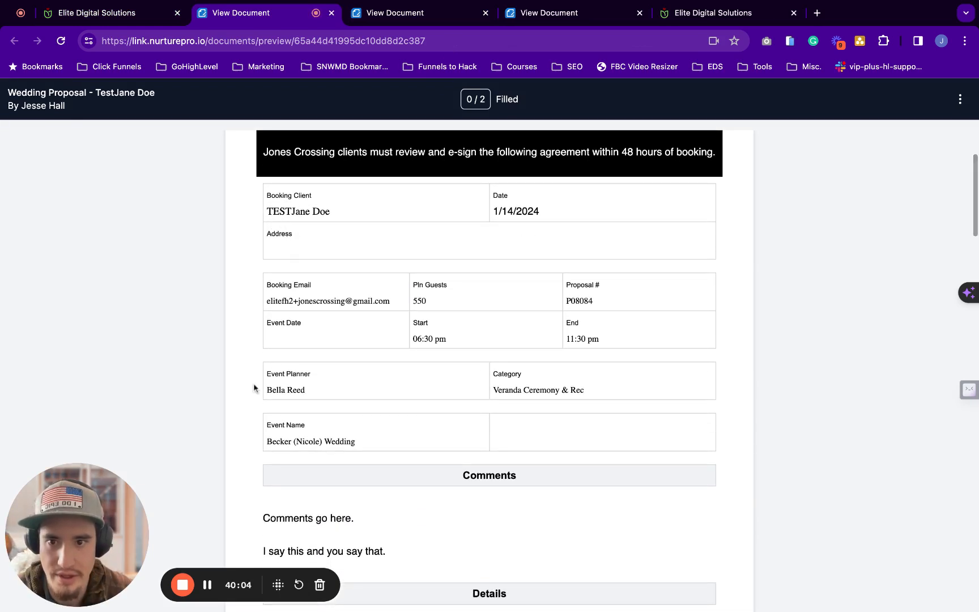
scroll(306, 317, "down", 1)
scroll(279, 335, "down", 1)
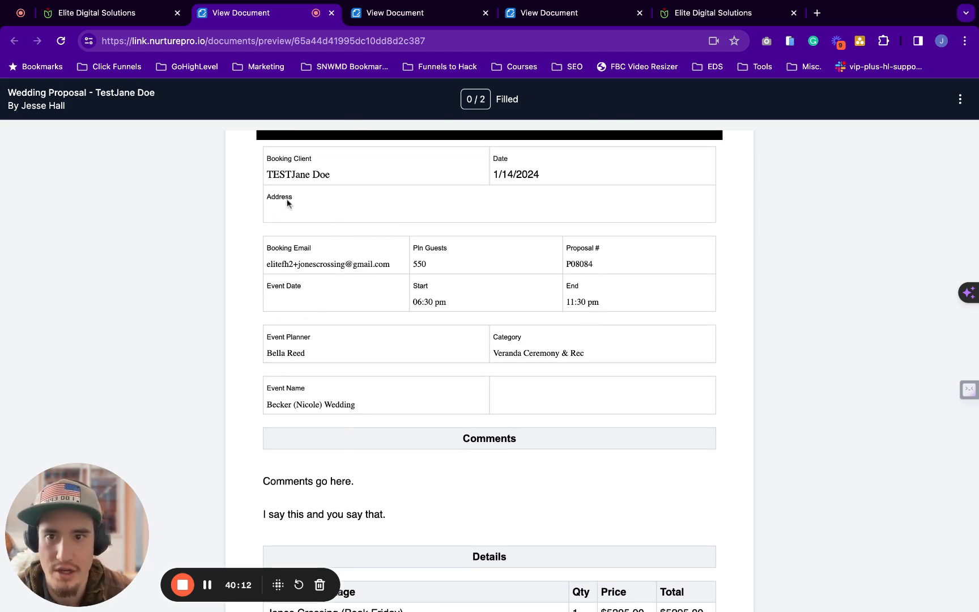
scroll(283, 221, "down", 5)
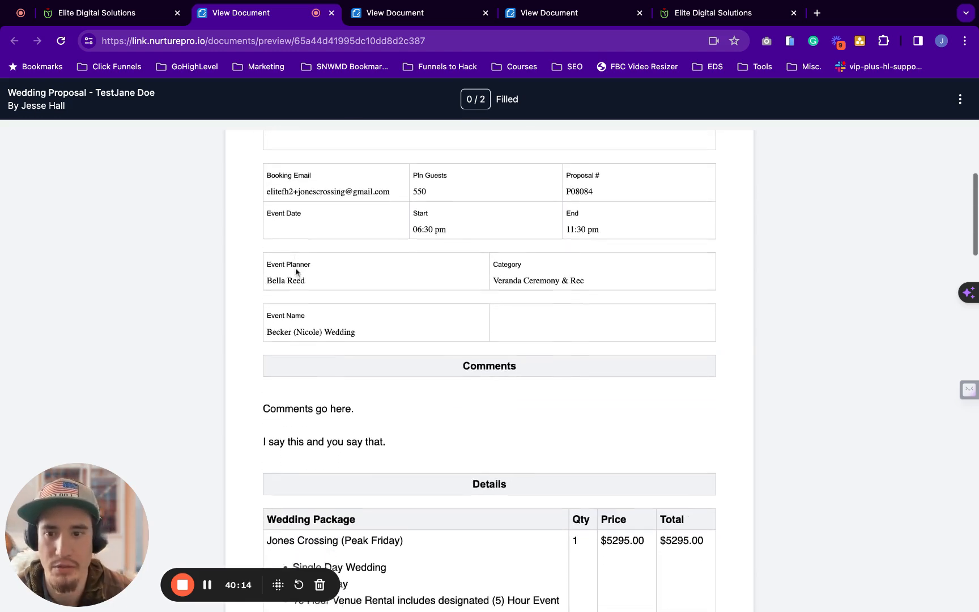
left_click(146, 15)
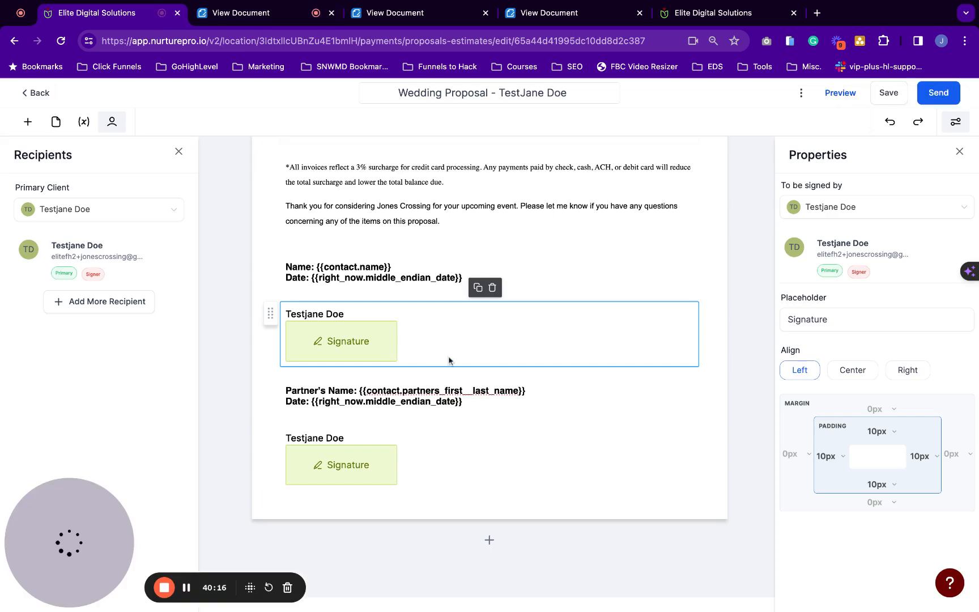
Delete the Event Date placeholder from the booking table
scroll(450, 361, "up", 15)
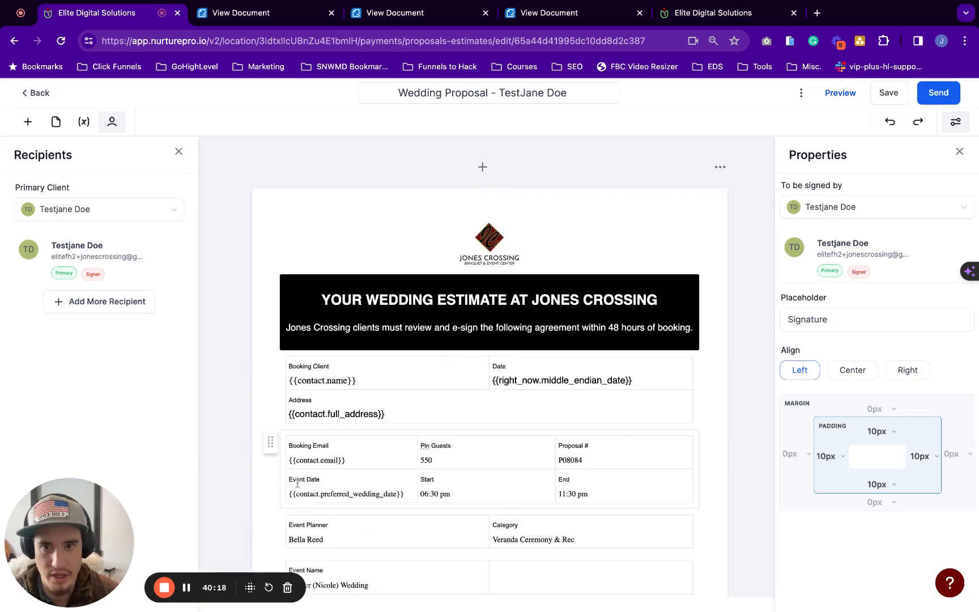
scroll(450, 361, "down", 3)
triple_click(408, 409)
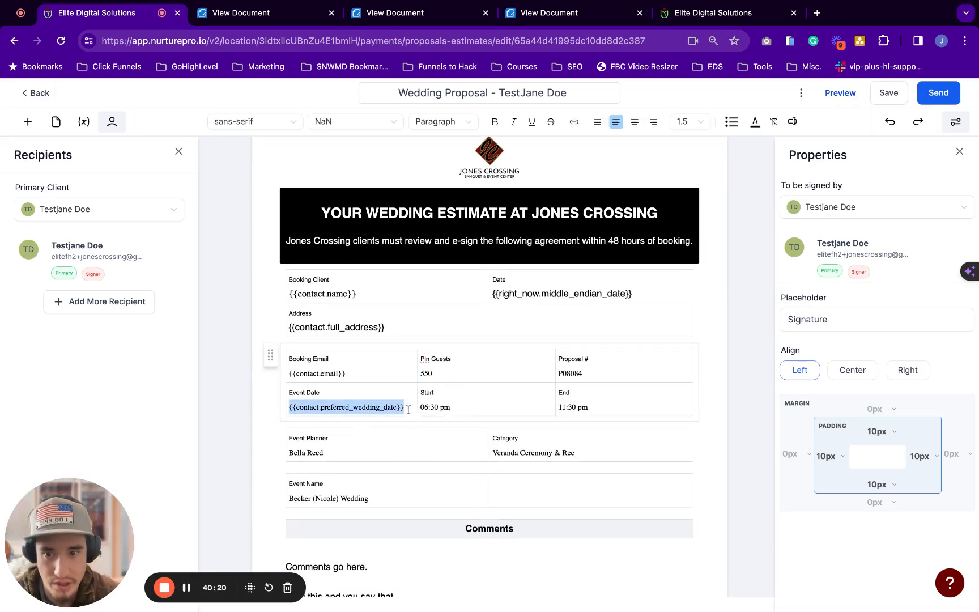
key("BackSpace")
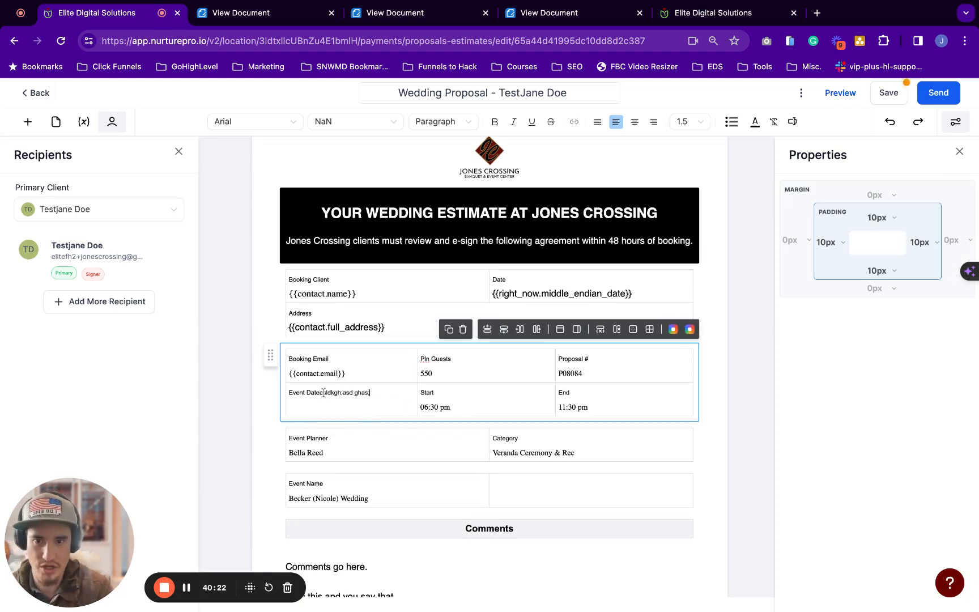
key("super+BackSpace")
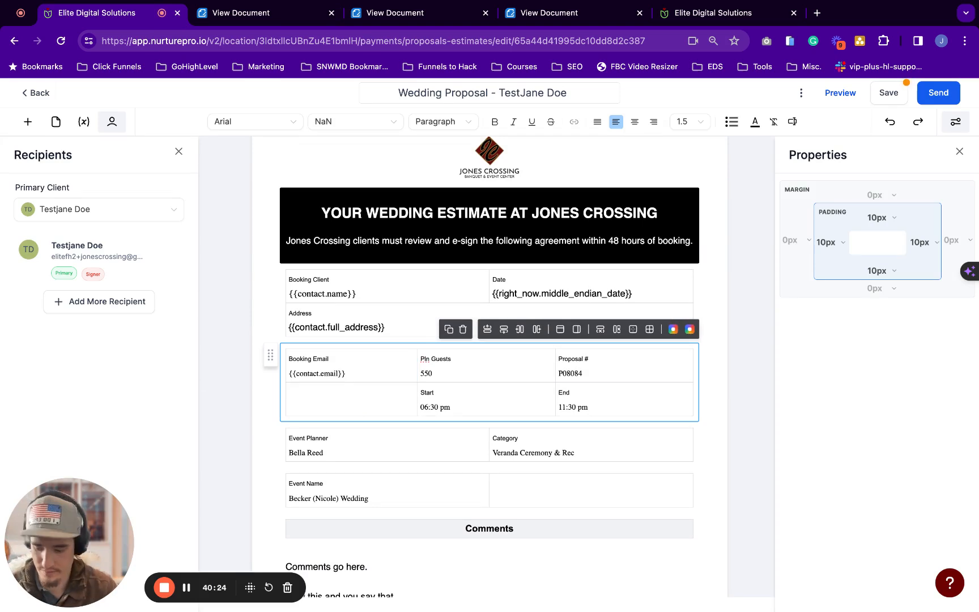
key("super+z")
key("BackSpace")
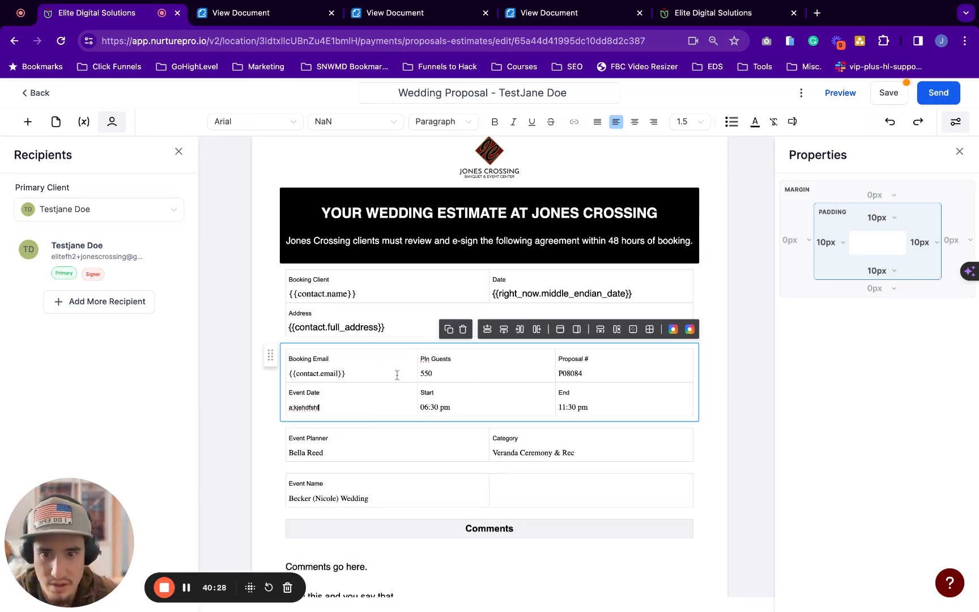
Overwrite the {{contact.email}} Booking Email placeholder with 'asdfsadf sa'
triple_click(348, 373)
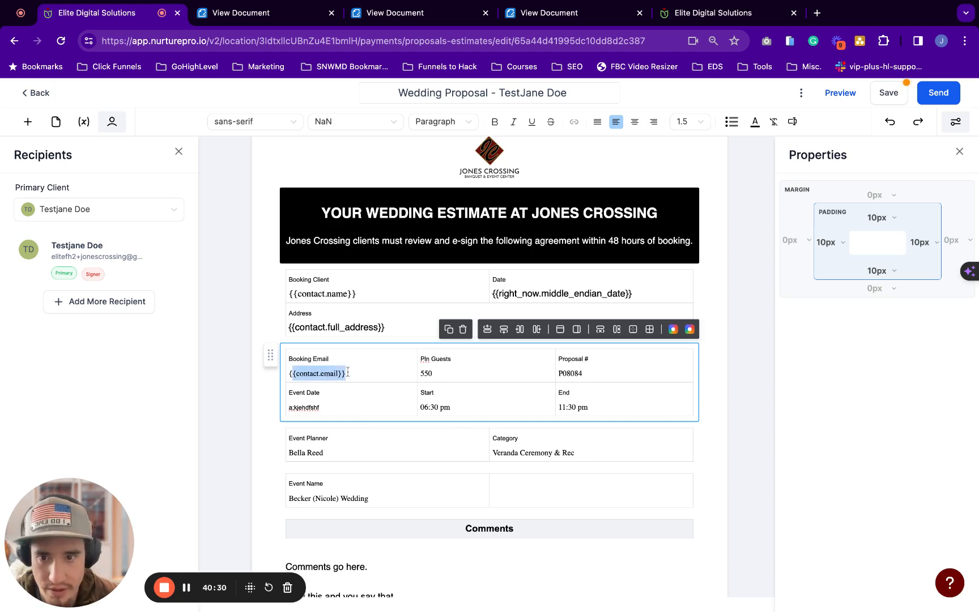
left_click(327, 373)
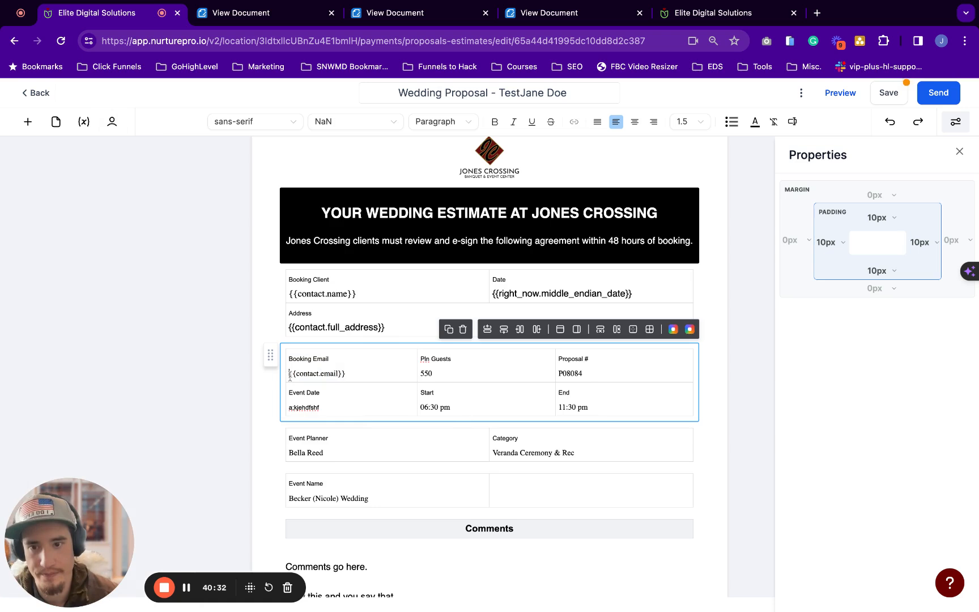
left_click_drag(289, 373, 345, 373)
type("asdfsadf sa")
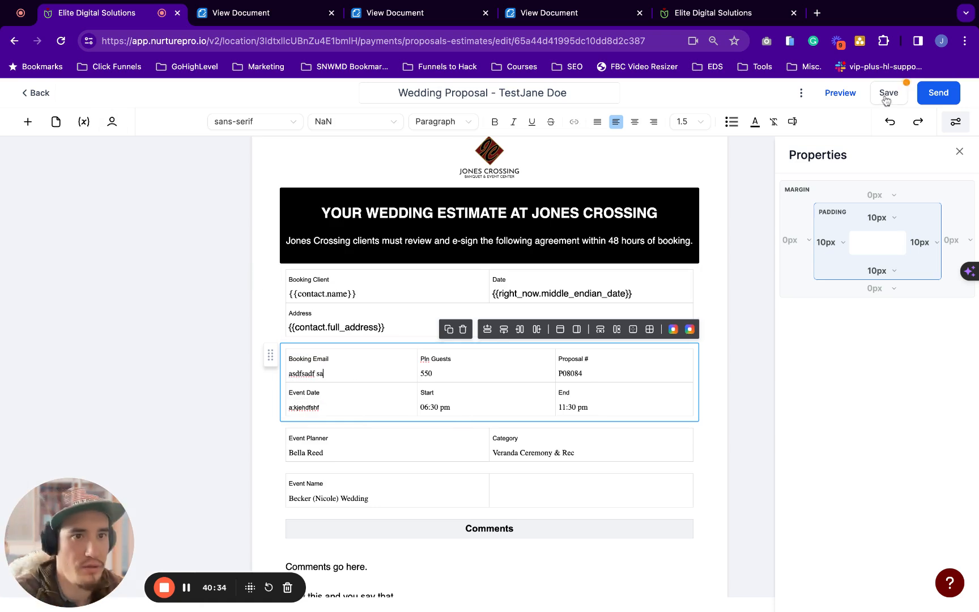
Save the proposal and send it to the test contact via email
left_click(906, 98)
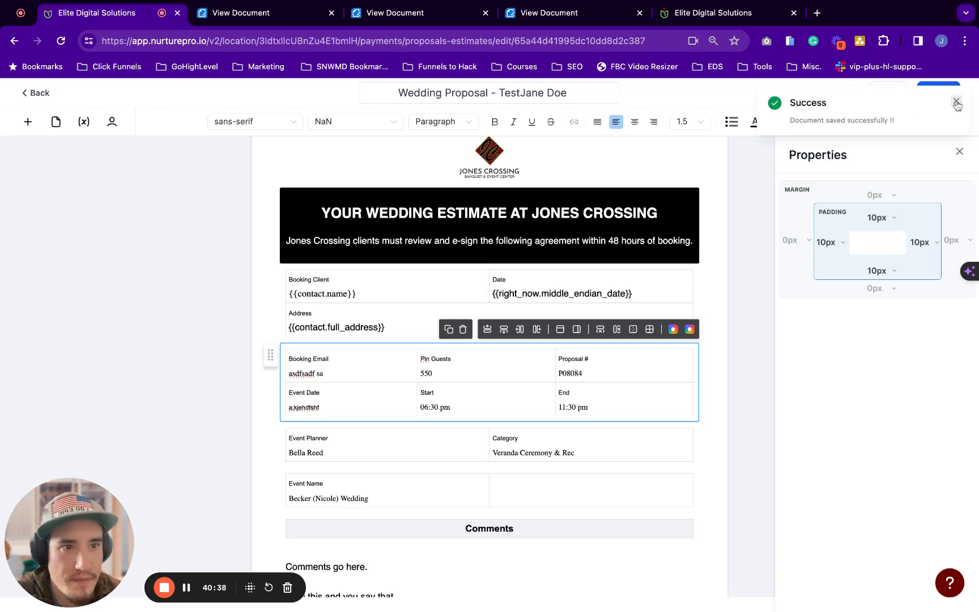
left_click(956, 102)
left_click(801, 94)
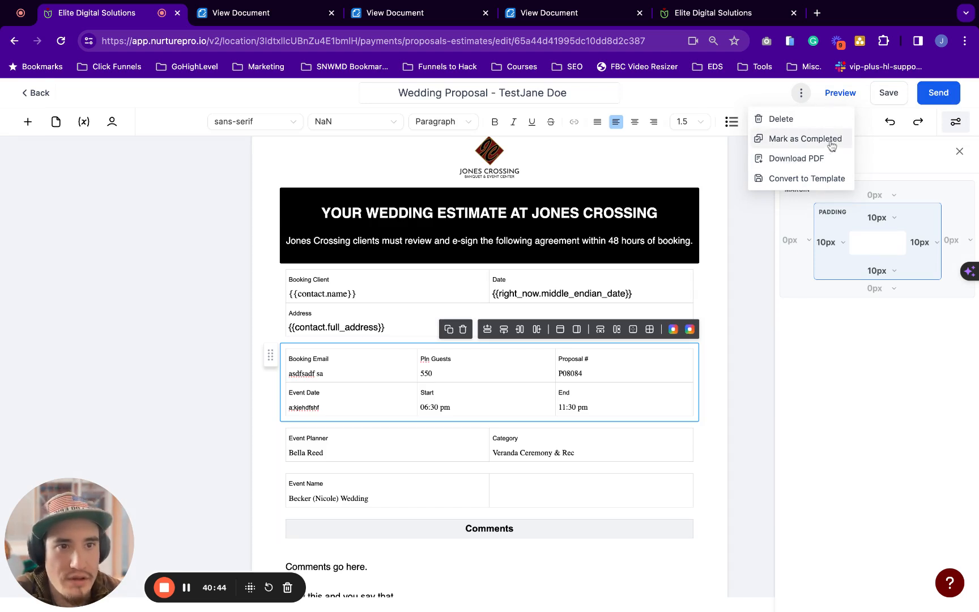
left_click(936, 96)
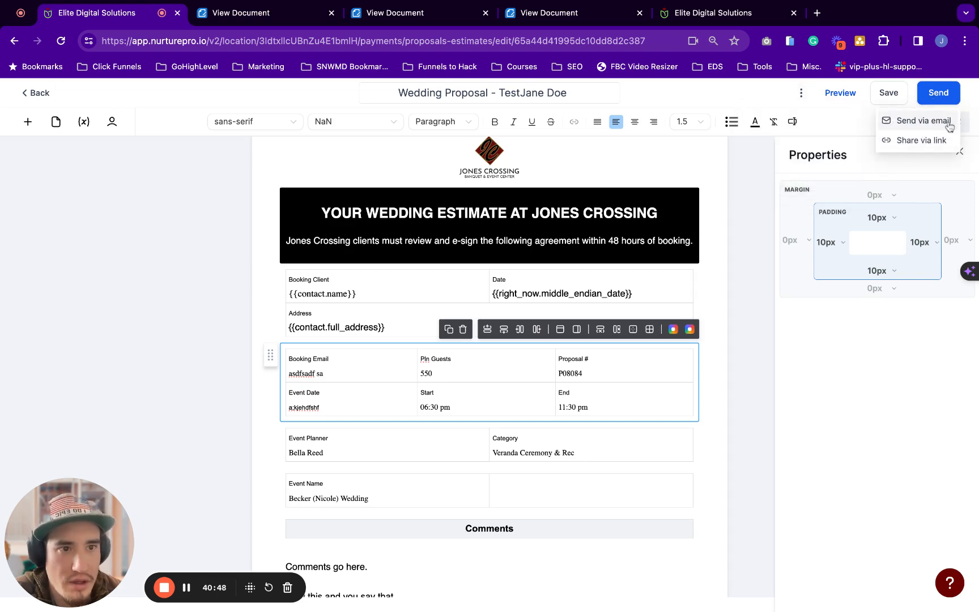
left_click(923, 121)
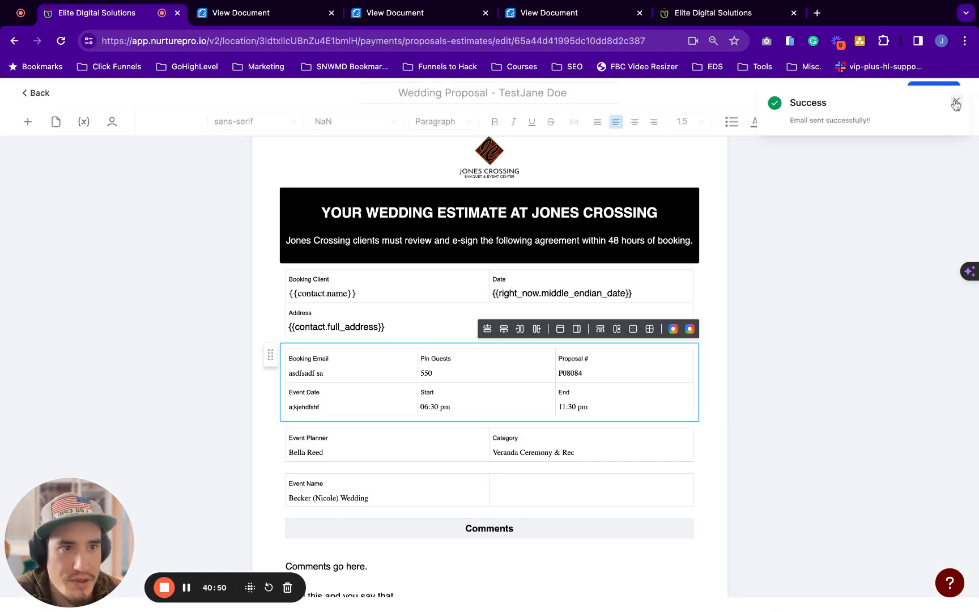
left_click(956, 102)
Copy the recipient's shareable signing link via Resend > Share via link
left_click(933, 96)
left_click(936, 141)
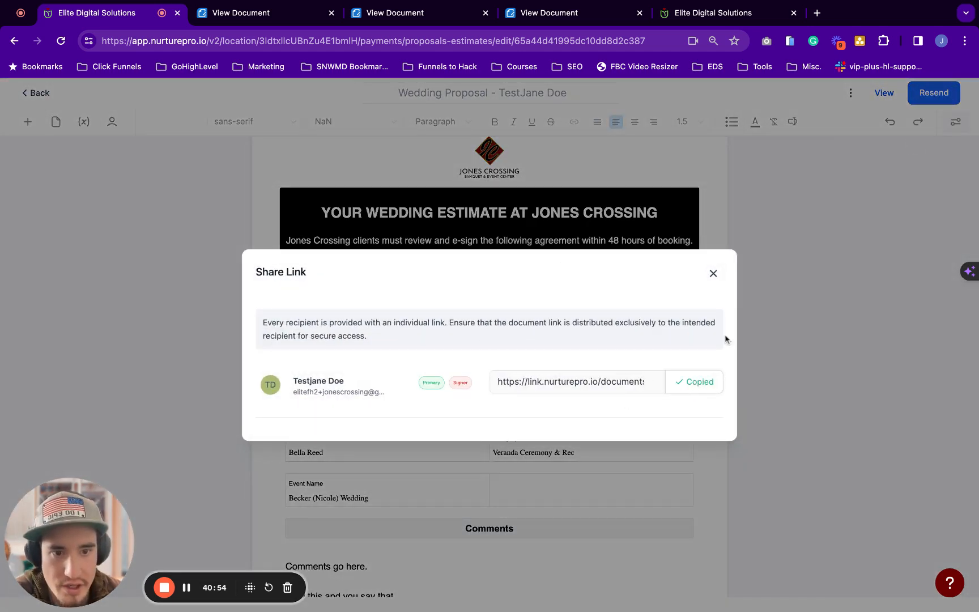
left_click(715, 14)
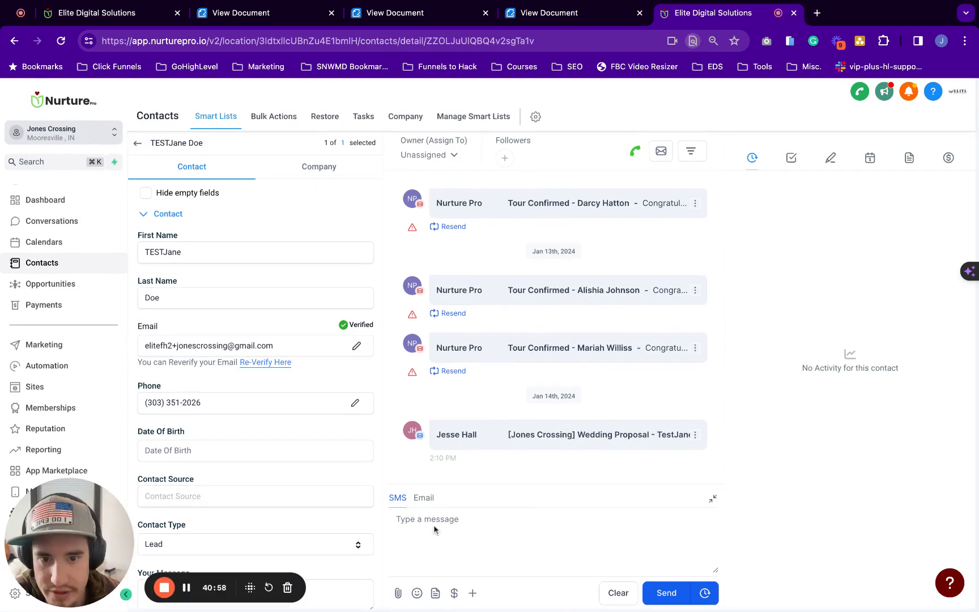
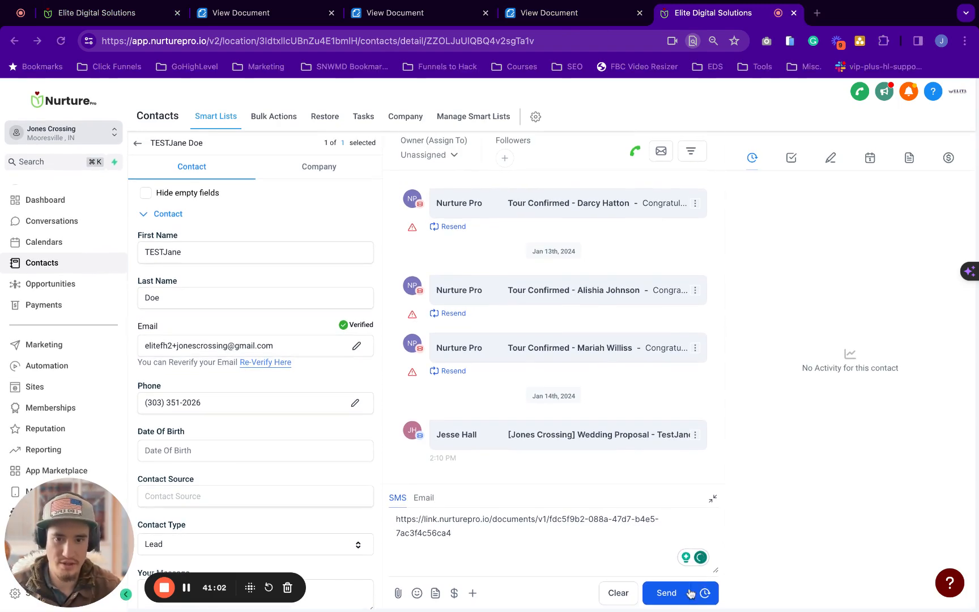
Paste the copied link into the contact's SMS draft and expand the sent Wedding Proposal email
left_click(555, 446)
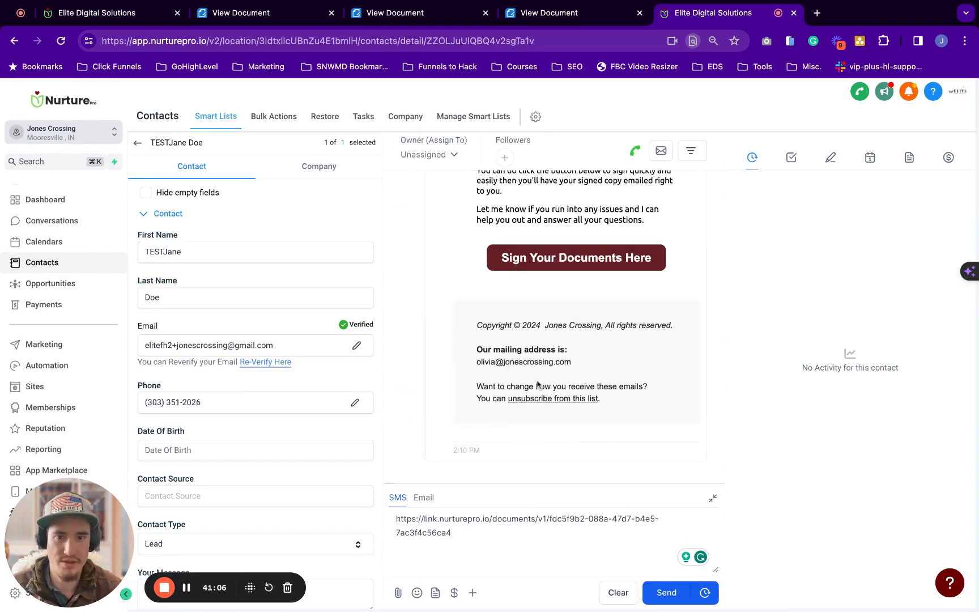
scroll(537, 362, "up", 5)
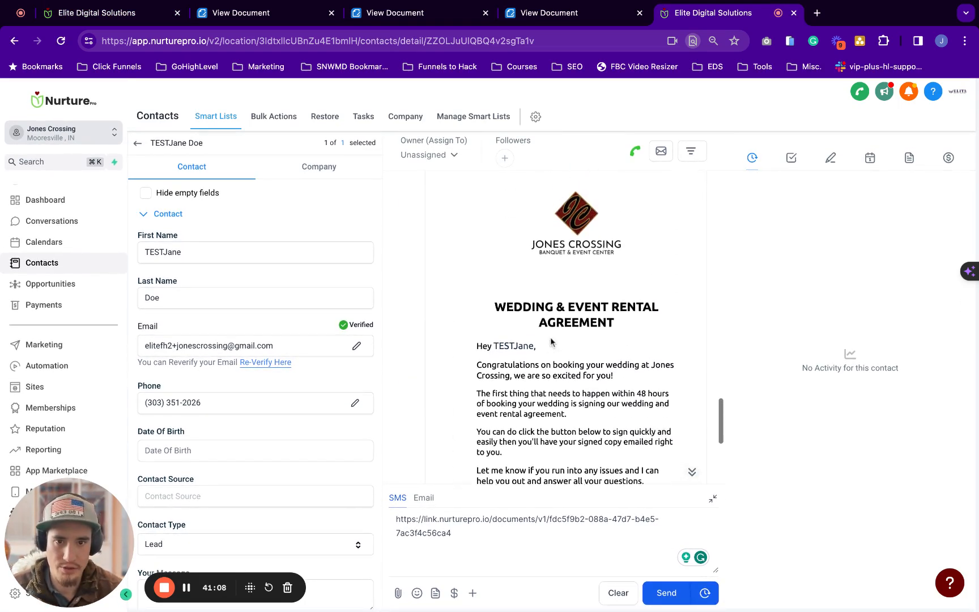
scroll(551, 342, "up", 3)
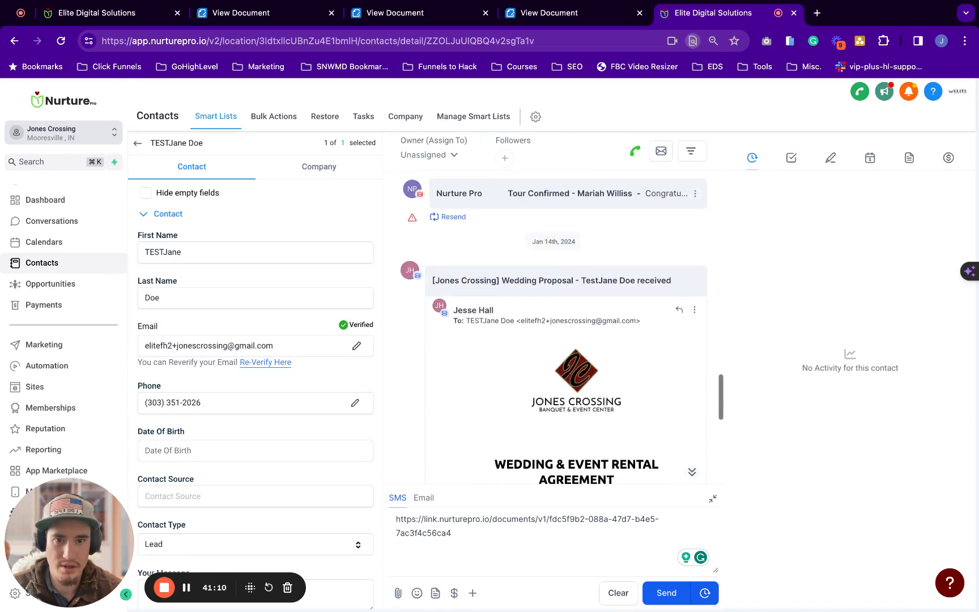
scroll(551, 342, "down", 3)
scroll(562, 328, "down", 3)
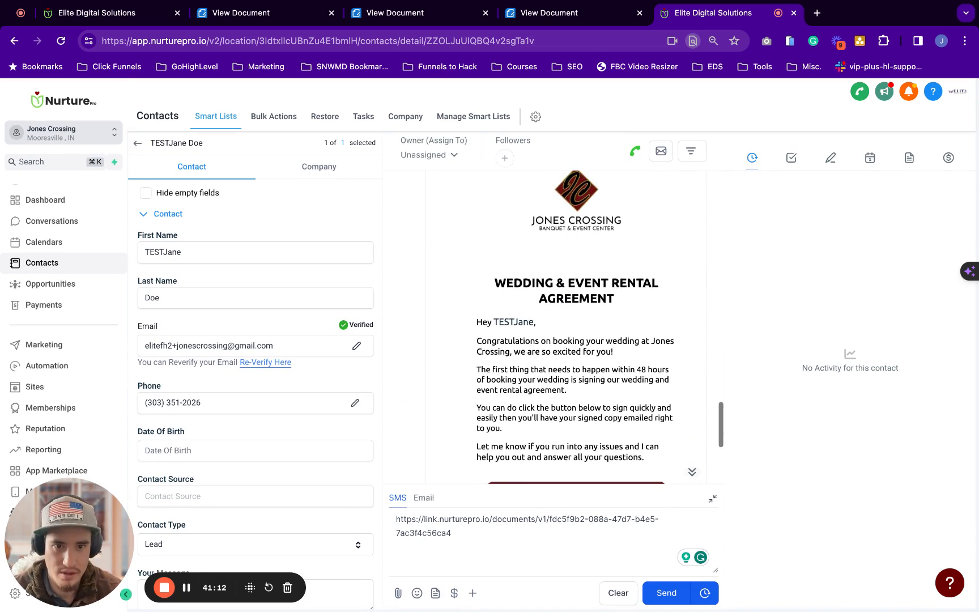
scroll(558, 448, "down", 1)
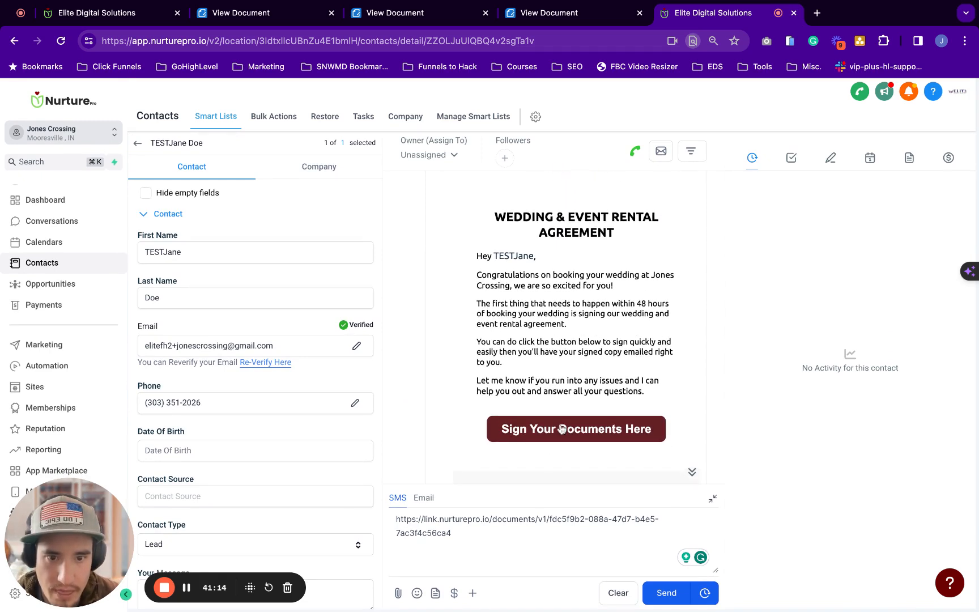
scroll(561, 429, "down", 1)
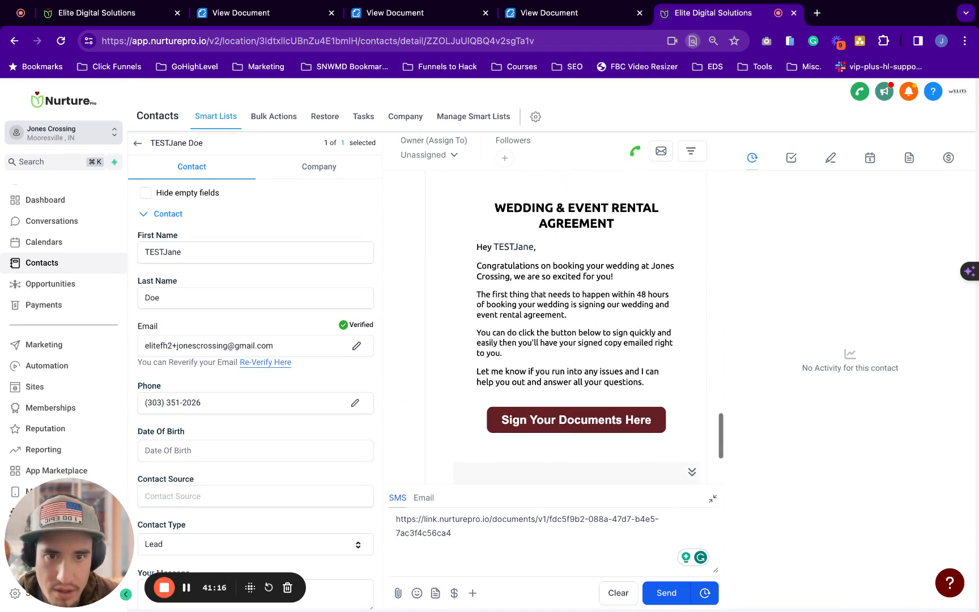
Open the email's 'Sign Your Documents Here' link in a new tab
triple_click(588, 426)
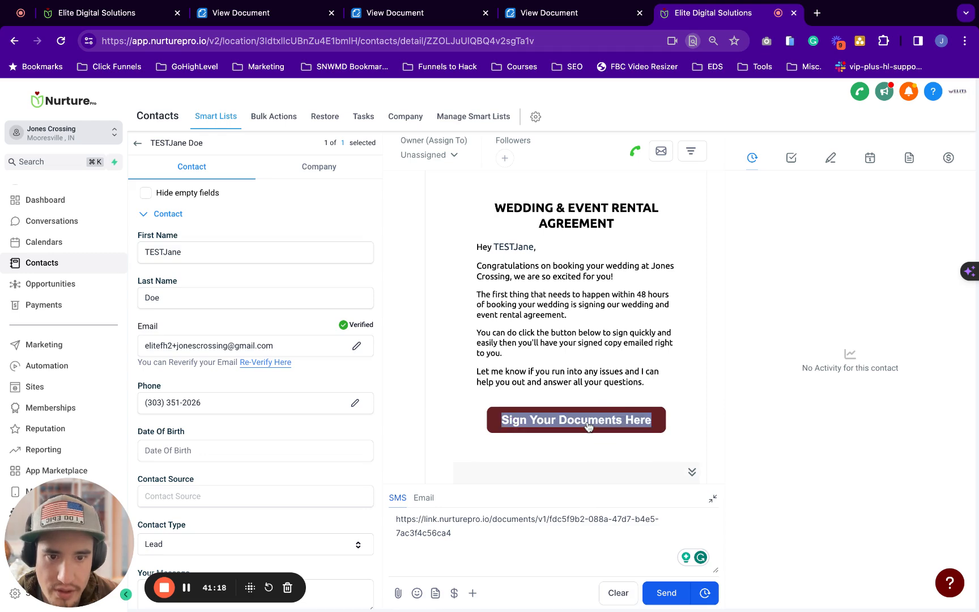
left_click(588, 426)
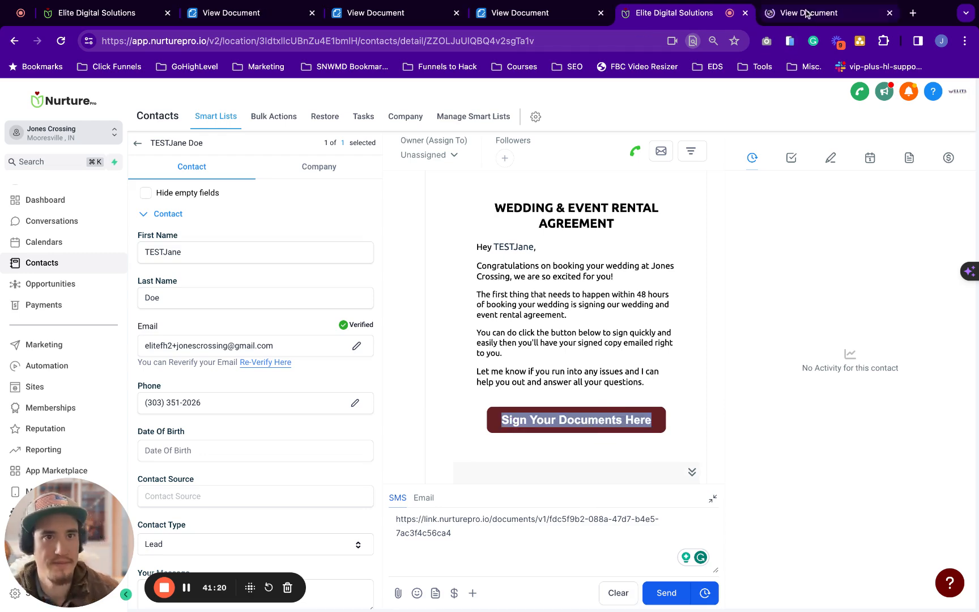
left_click(805, 11)
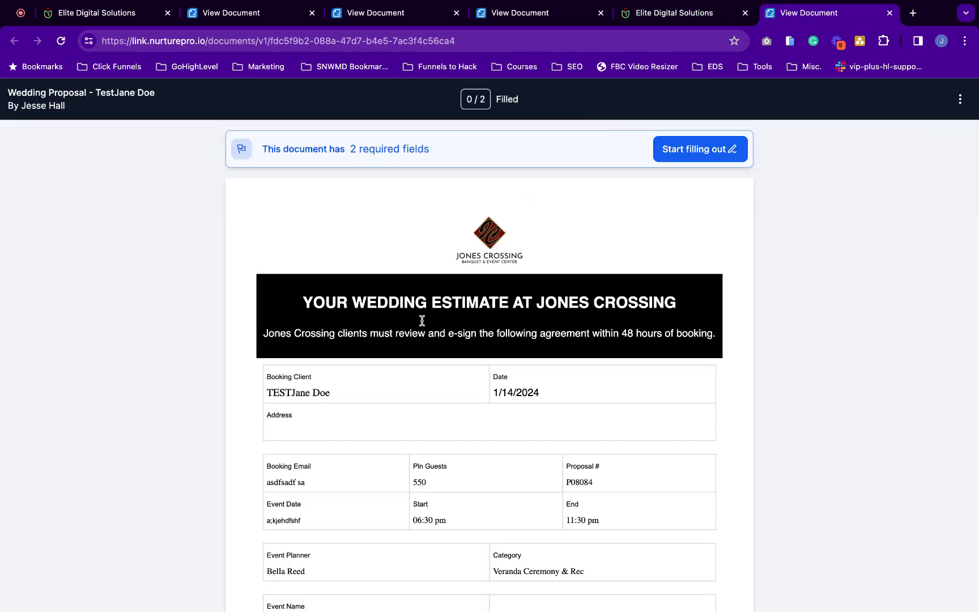
Sign both signature spots on the Wedding Proposal
scroll(422, 321, "down", 2)
scroll(422, 320, "down", 12)
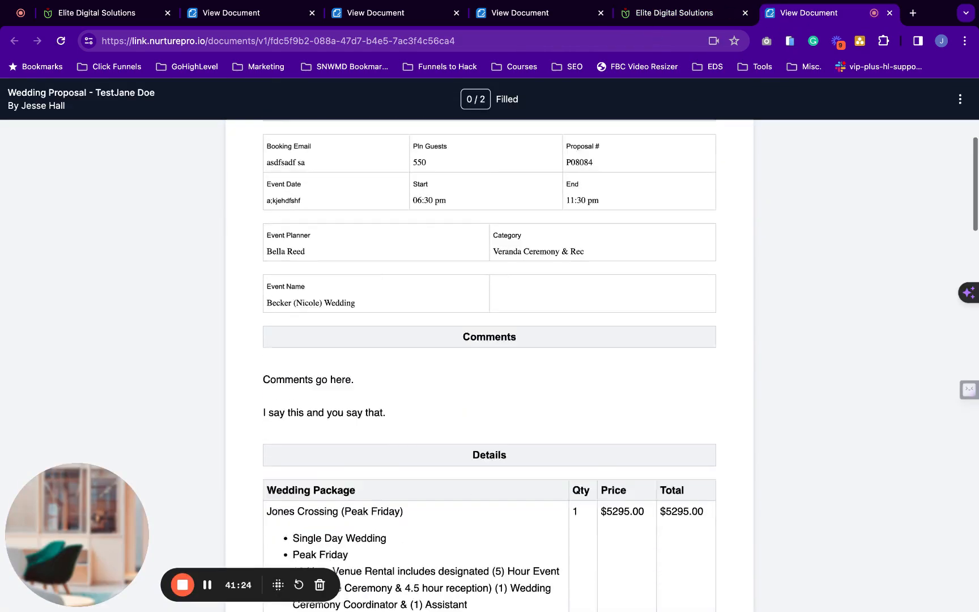
scroll(489, 365, "down", 20)
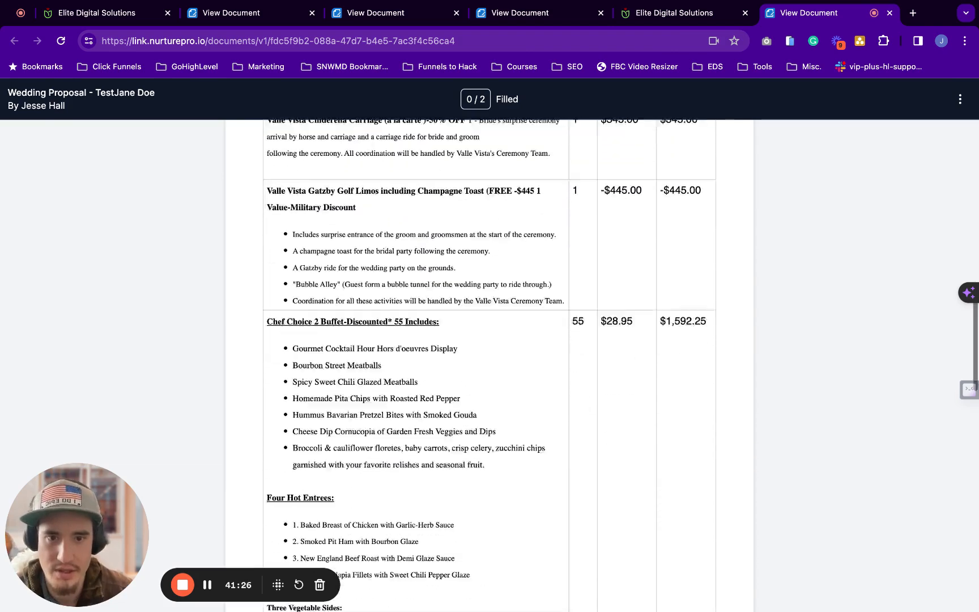
scroll(322, 237, "down", 5)
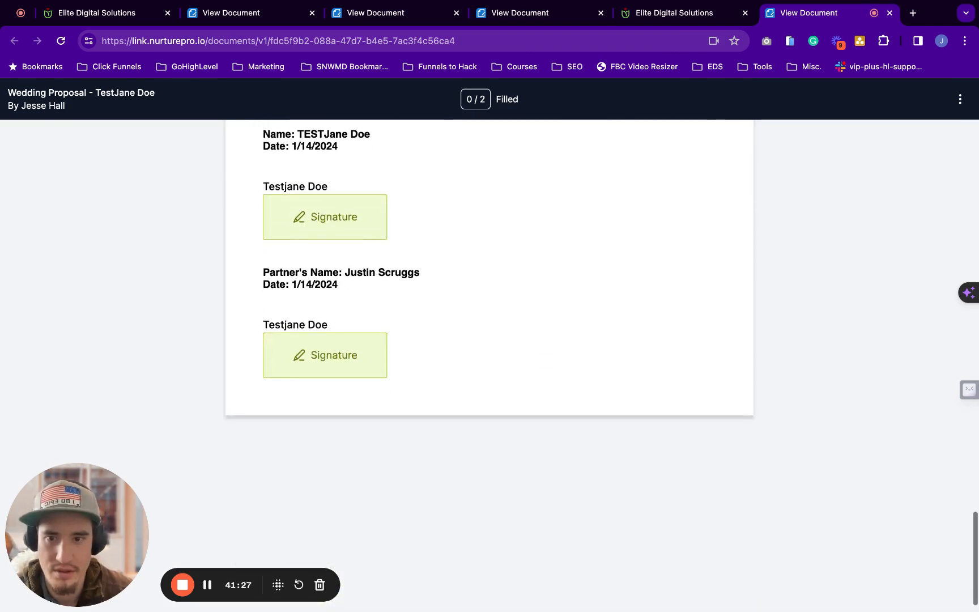
left_click(330, 223)
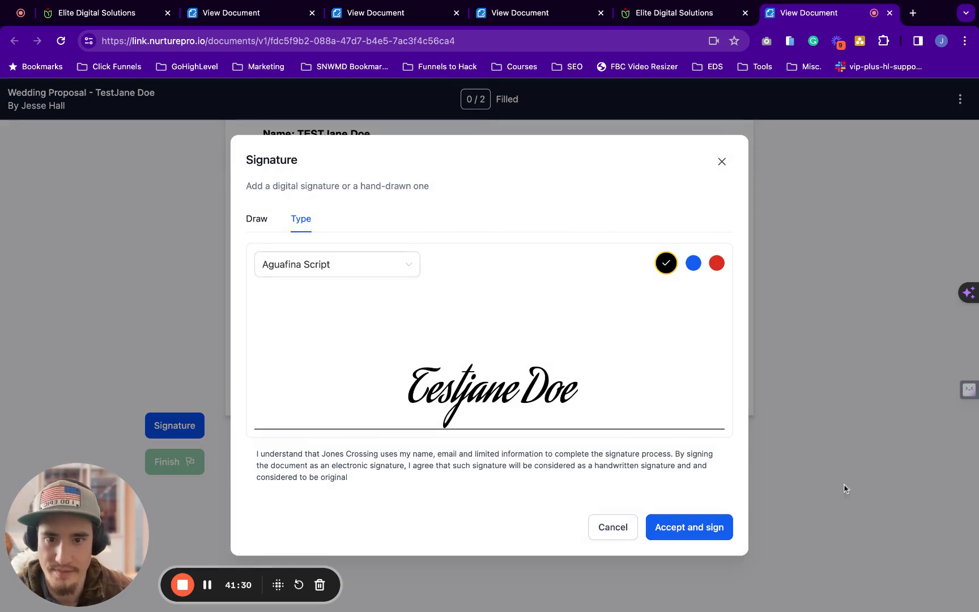
left_click(663, 528)
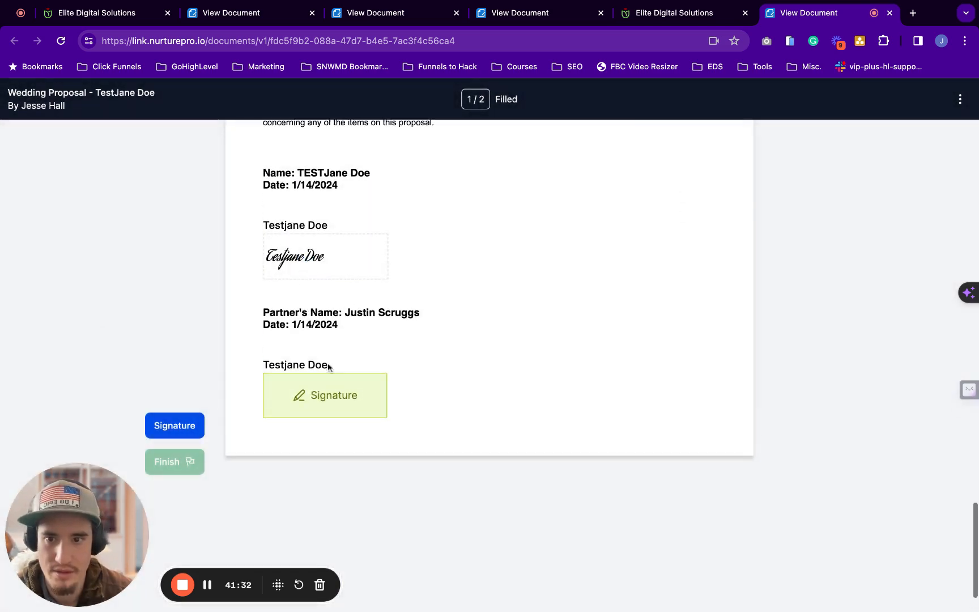
left_click(335, 391)
Finish the signing, dismiss the Success message, and return to the test contact's record
scroll(465, 309, "down", 2)
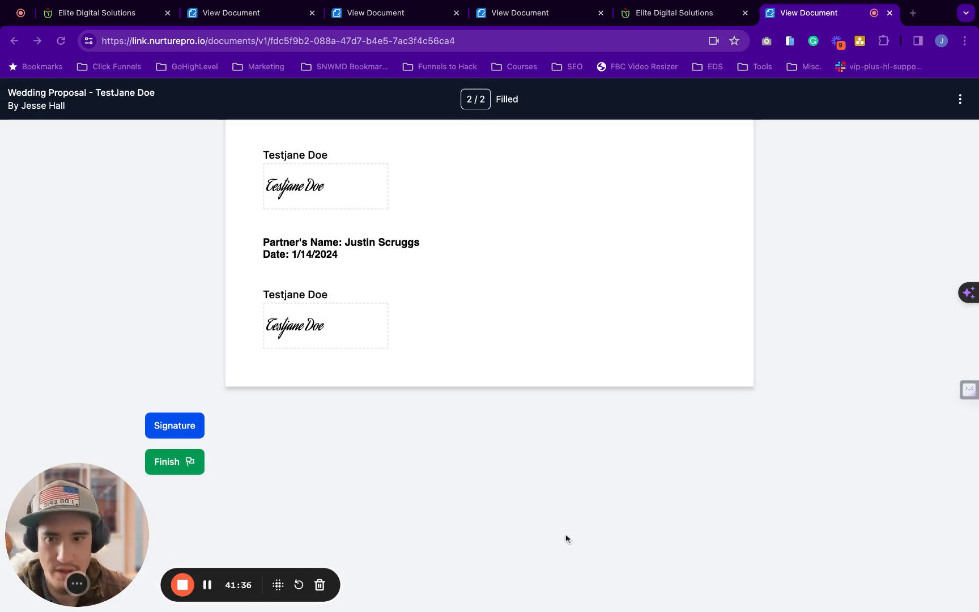
scroll(371, 395, "up", 20)
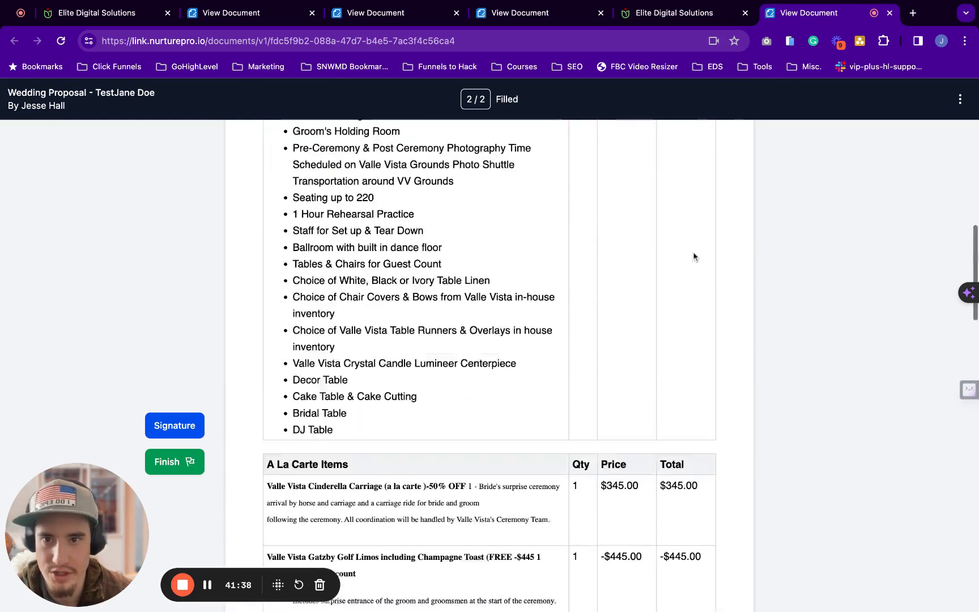
scroll(694, 256, "up", 3)
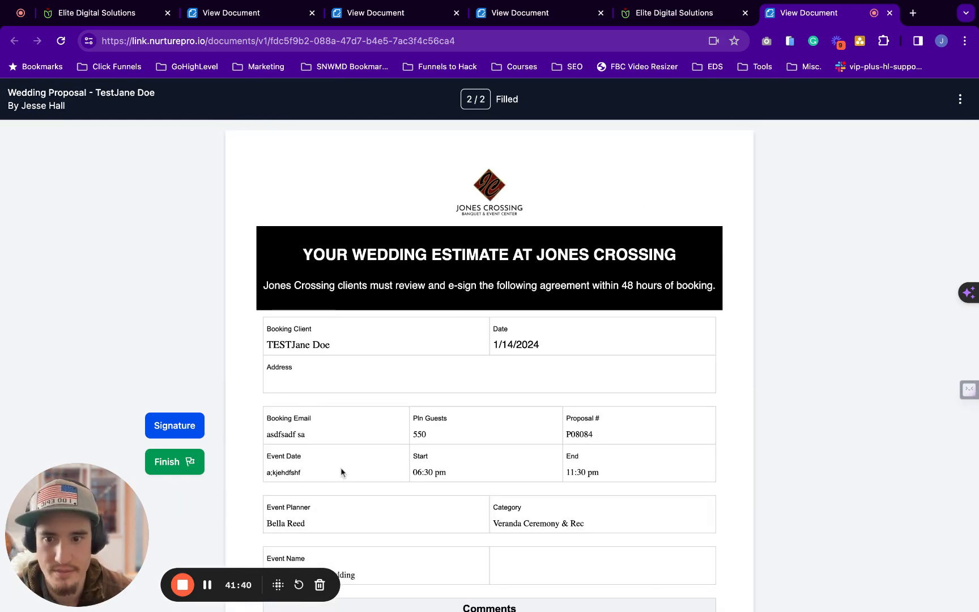
scroll(521, 349, "down", 15)
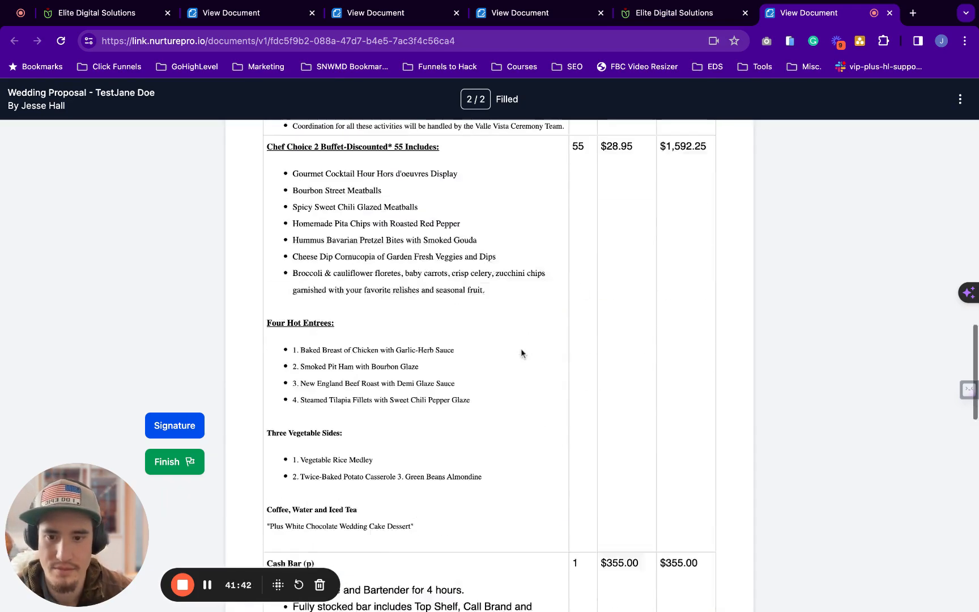
scroll(521, 352, "down", 10)
scroll(356, 343, "up", 20)
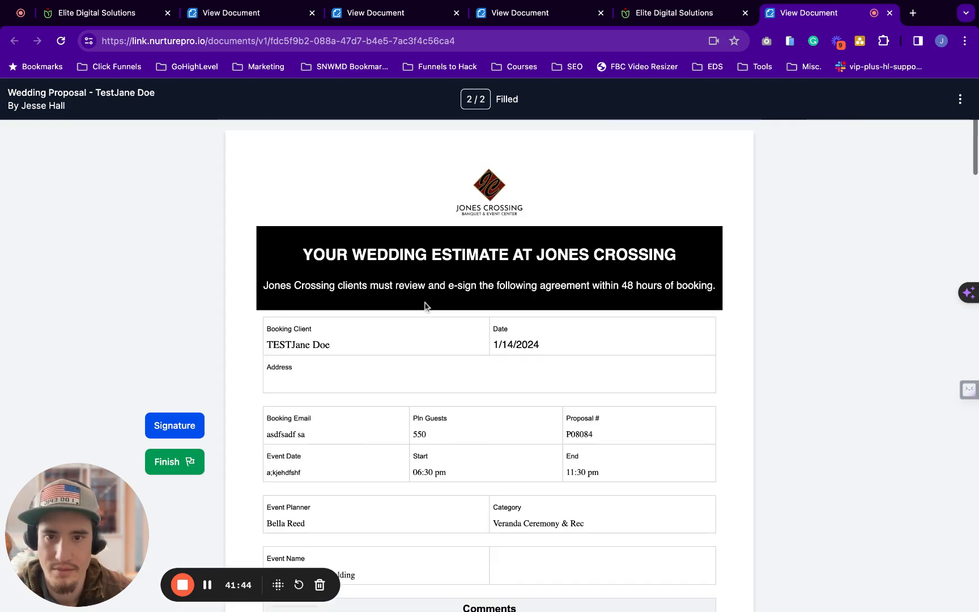
left_click(177, 462)
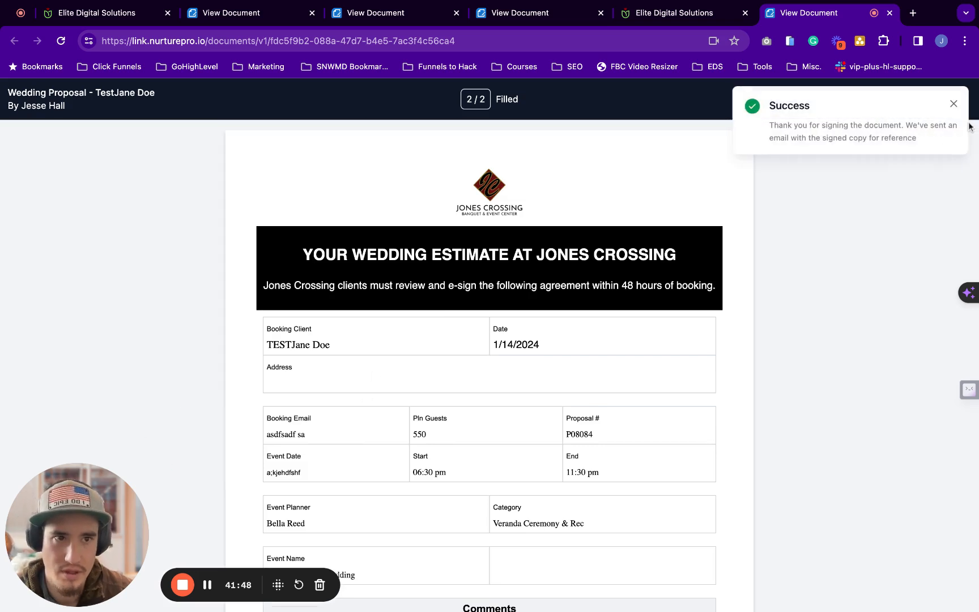
left_click_drag(909, 141, 768, 126)
left_click(952, 104)
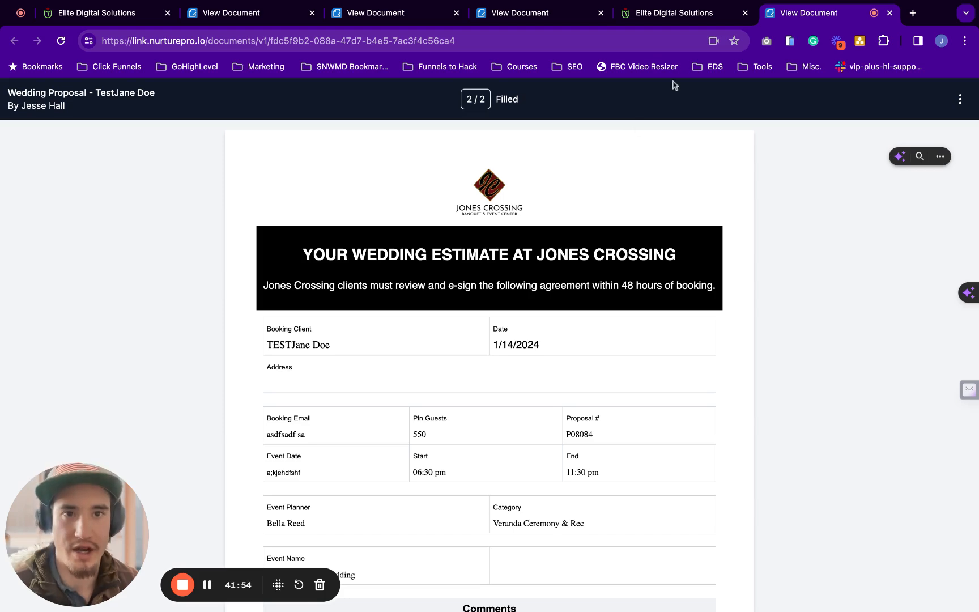
left_click(659, 17)
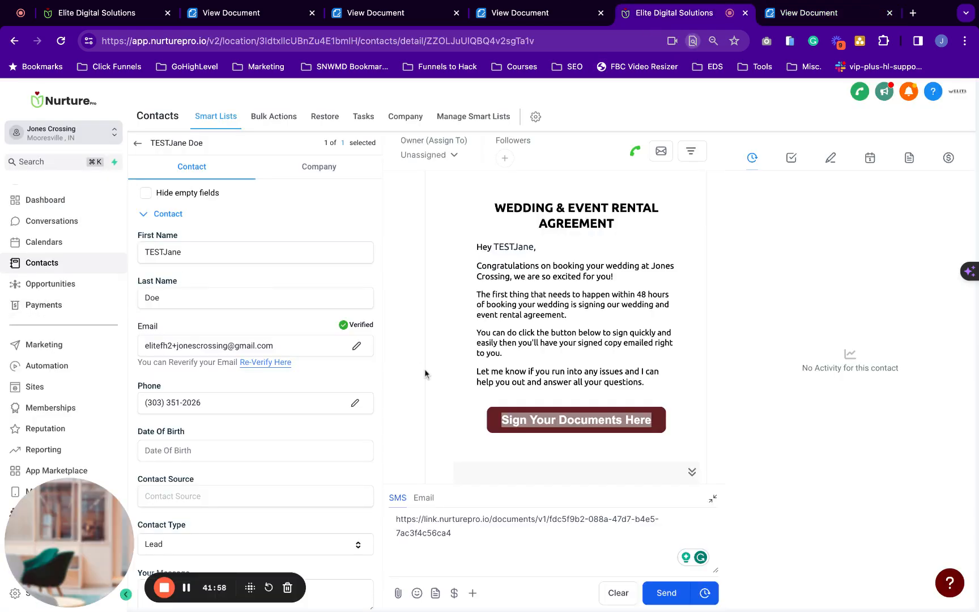
Open Payments in the sidebar to reach the empty Invoices page
scroll(586, 401, "down", 3)
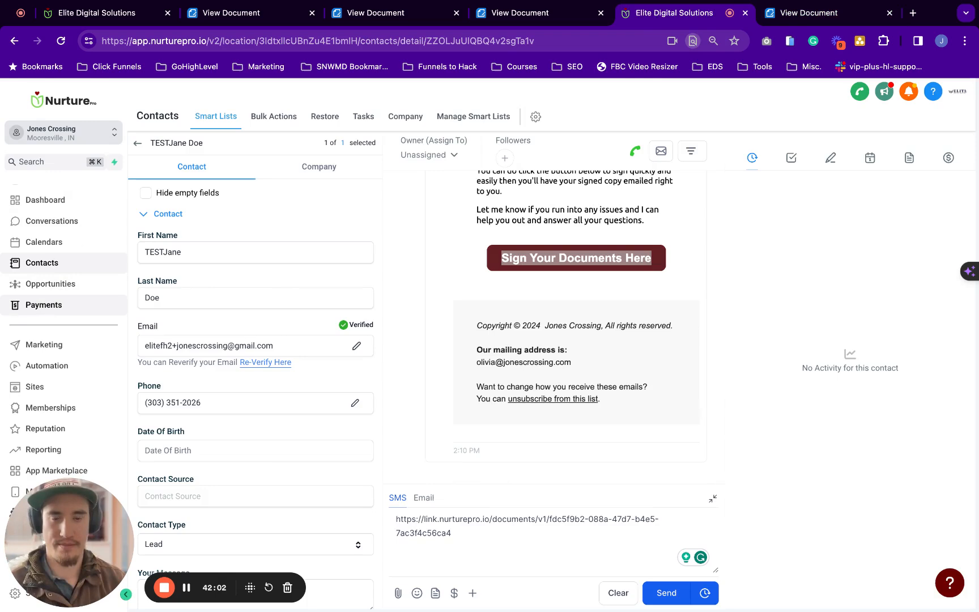
left_click(43, 305)
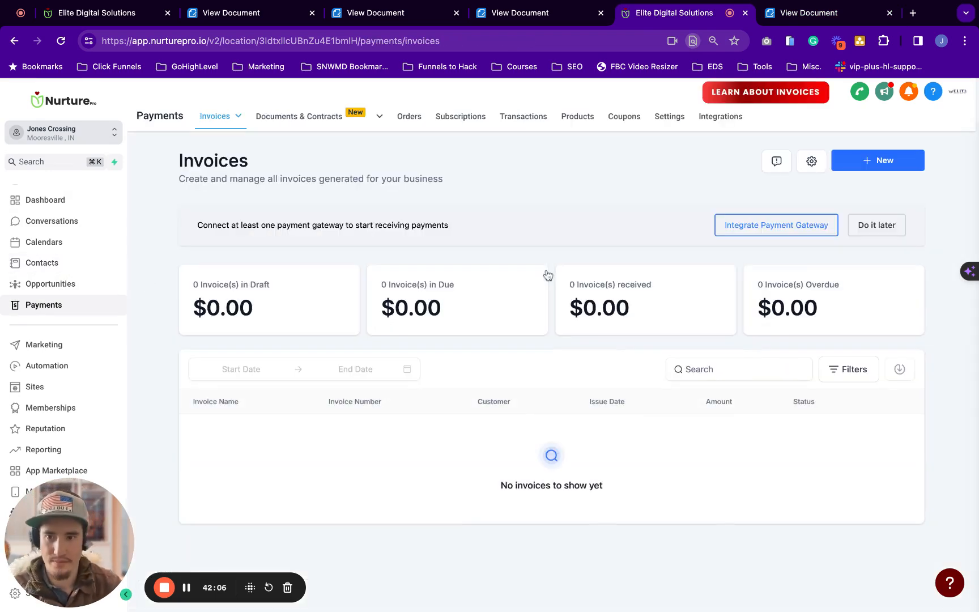
Open the signed Wedding Proposal from the Completed filter of Documents & Contracts
left_click(306, 119)
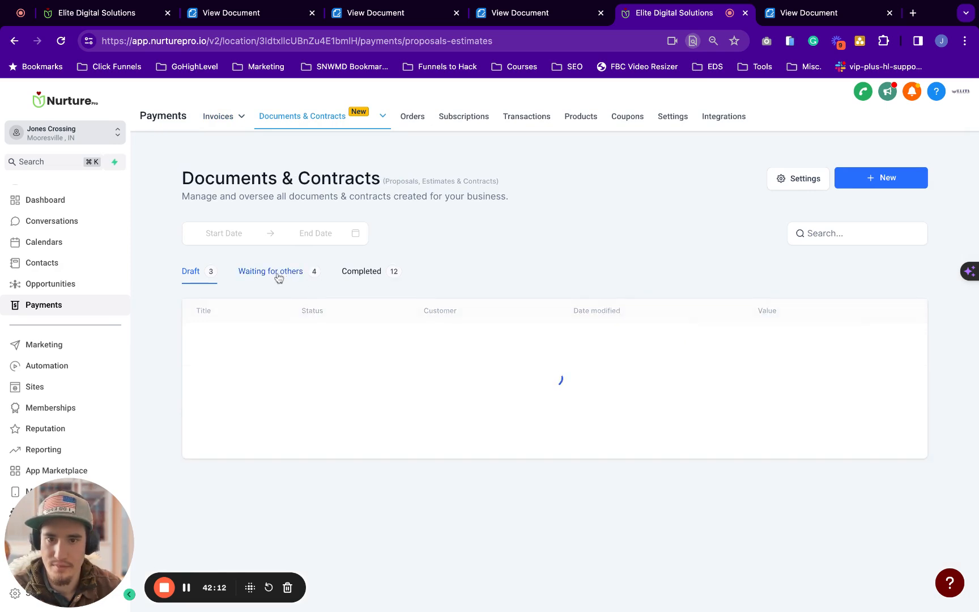
left_click(251, 275)
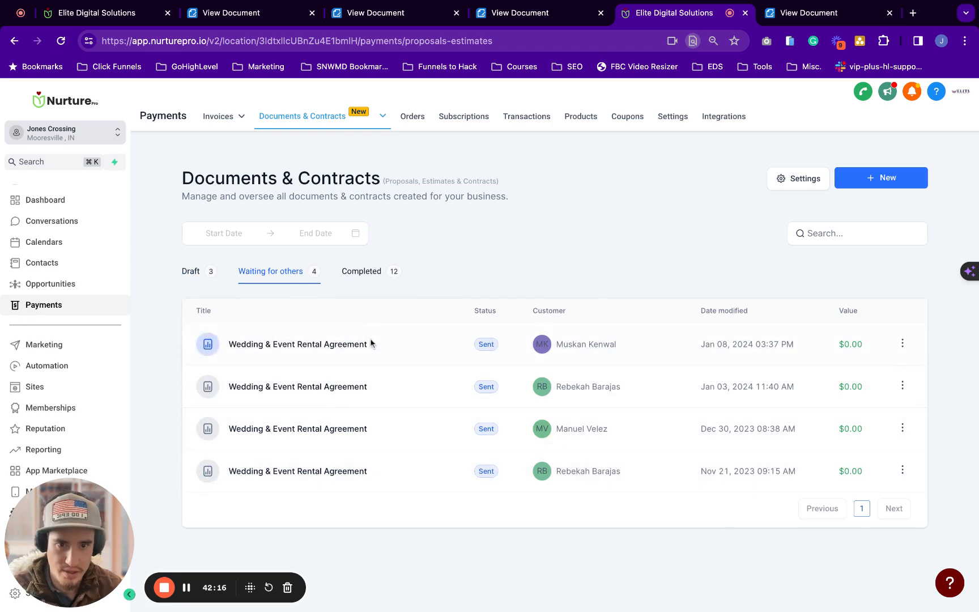
left_click(359, 278)
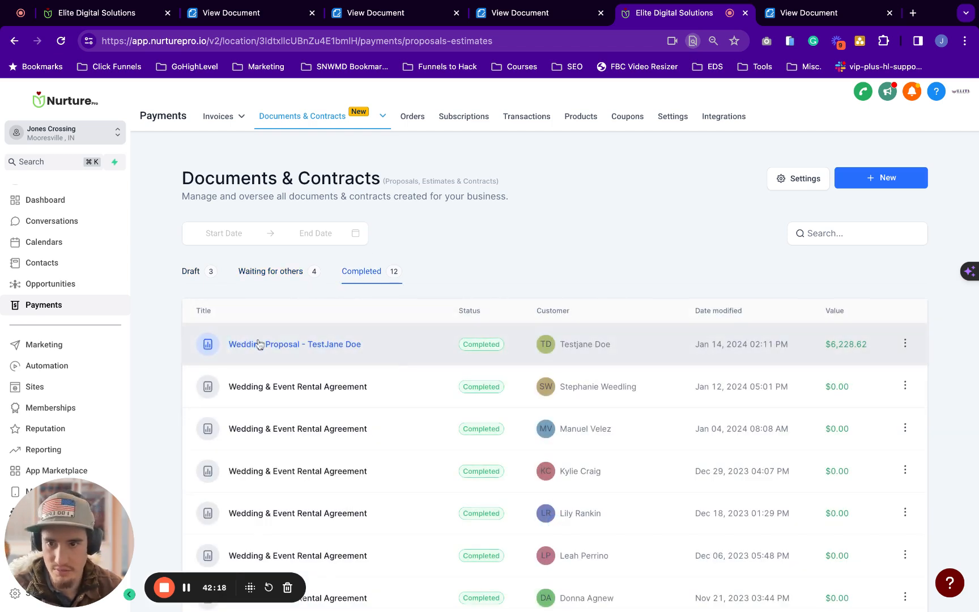
left_click(295, 345)
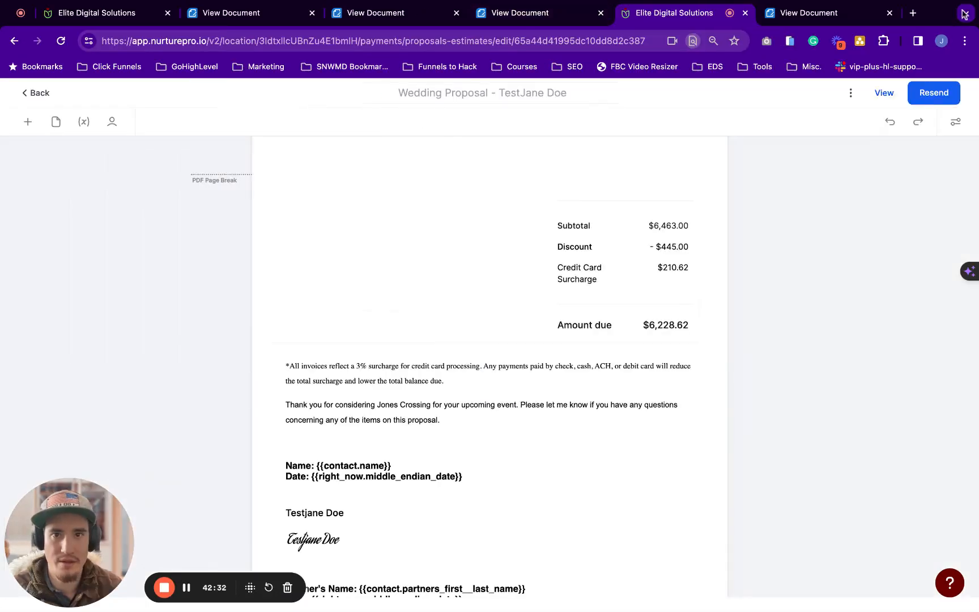
scroll(482, 395, "up", 10)
scroll(482, 394, "up", 15)
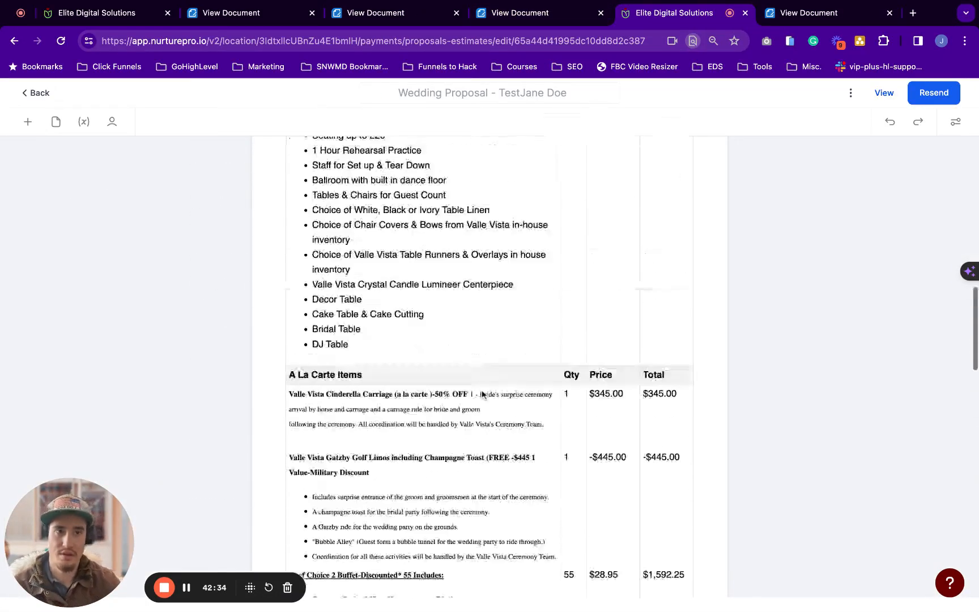
scroll(482, 395, "down", 5)
scroll(489, 369, "down", 20)
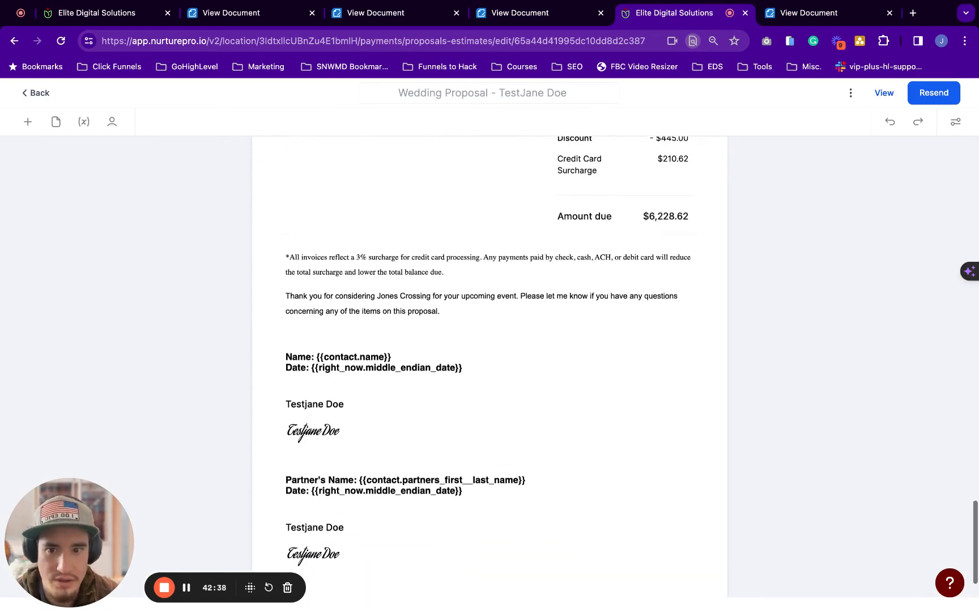
scroll(415, 320, "down", 1)
scroll(415, 321, "up", 5)
scroll(416, 320, "up", 7)
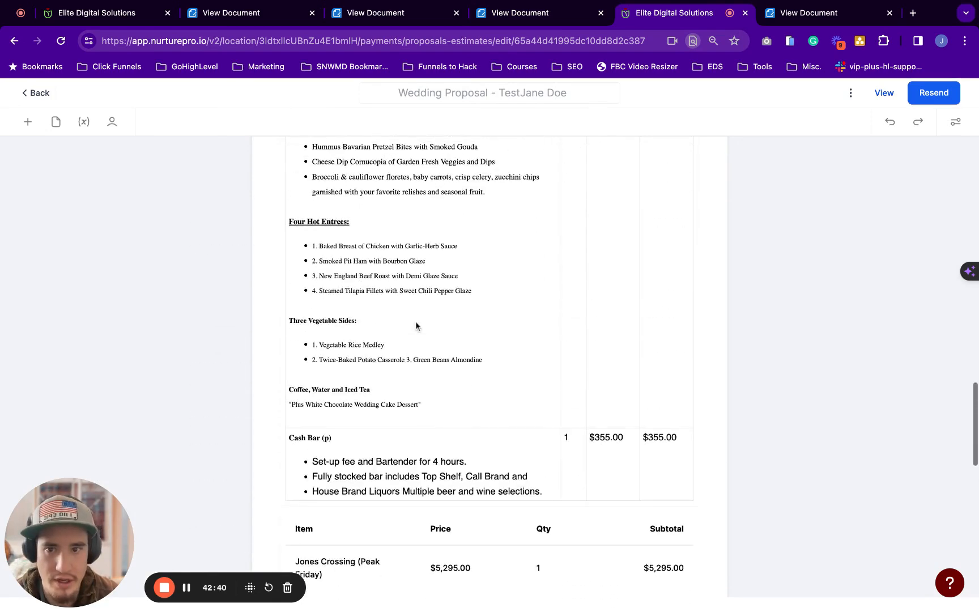
scroll(397, 340, "down", 12)
scroll(346, 337, "up", 7)
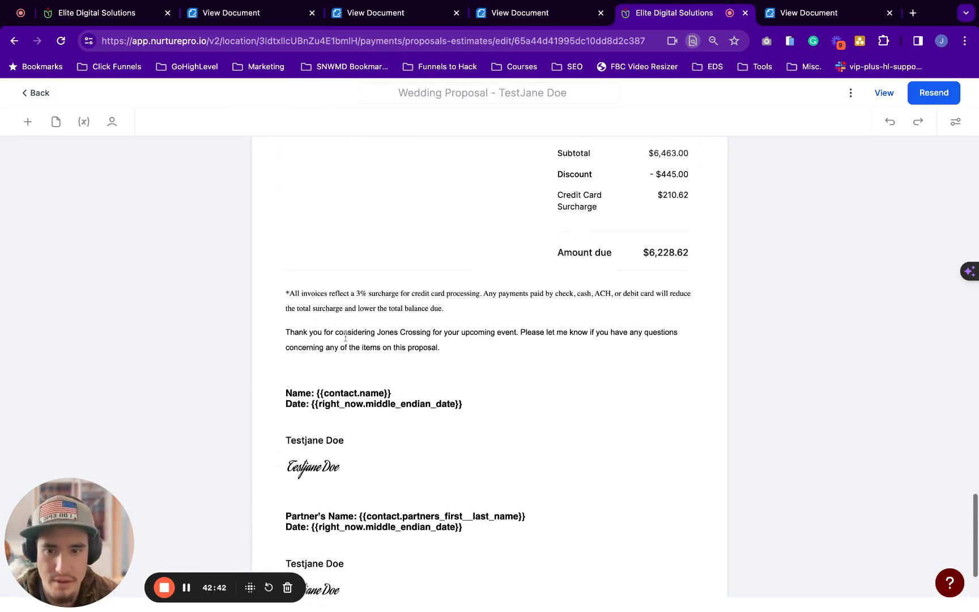
scroll(489, 363, "up", 15)
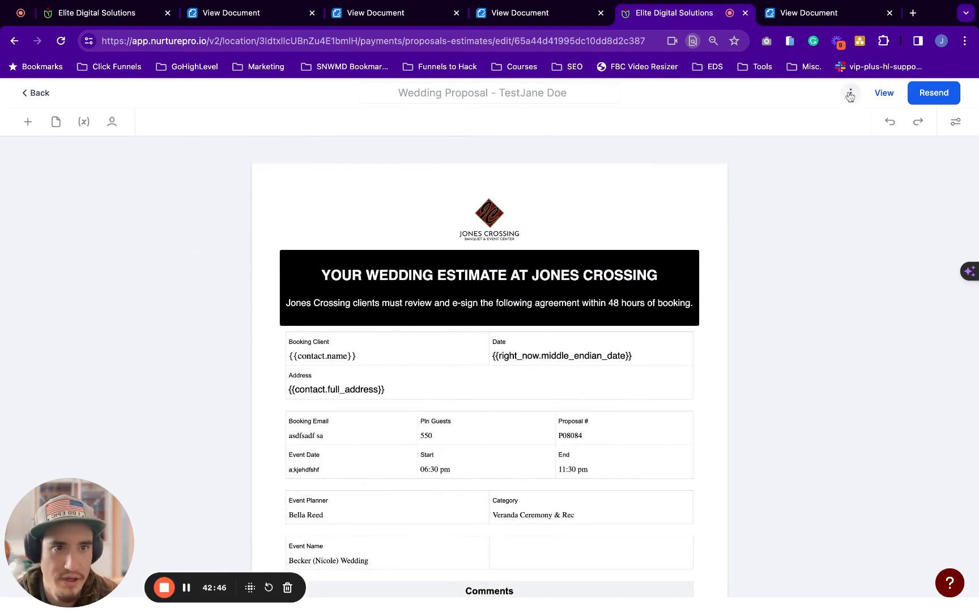
Download the signed Wedding Proposal as a PDF from the proposal's more-actions menu
left_click(851, 93)
left_click(887, 95)
left_click(592, 17)
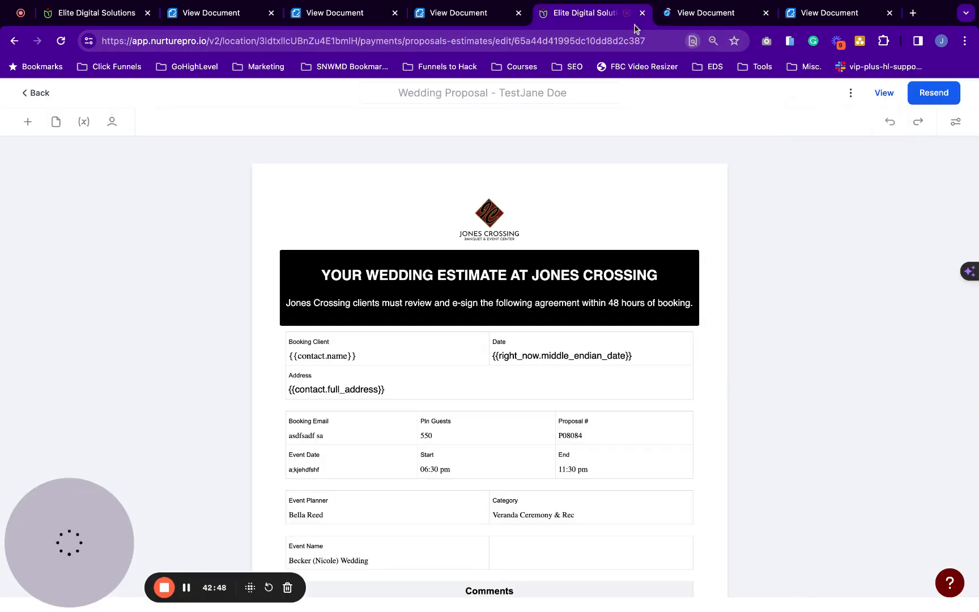
left_click(851, 93)
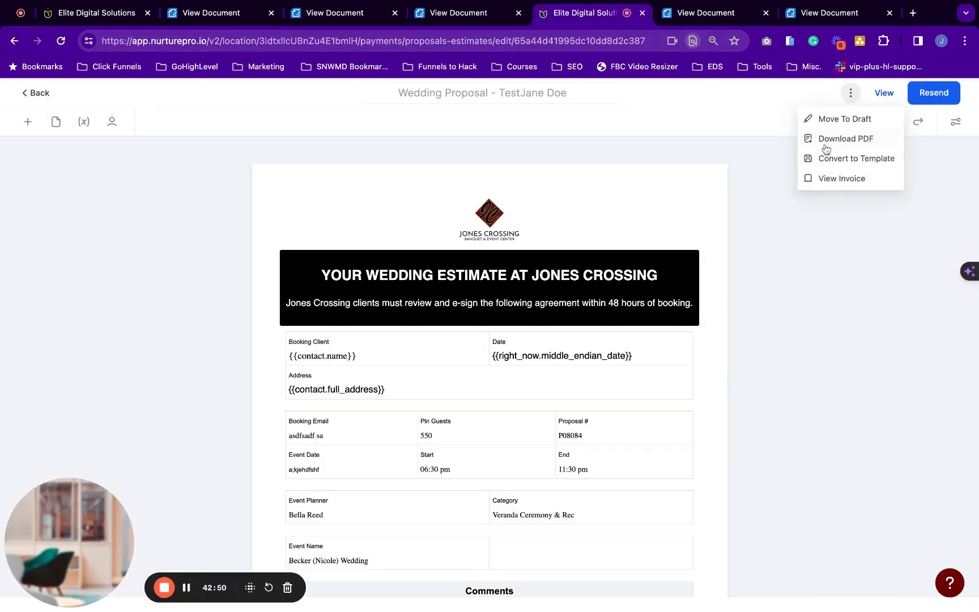
left_click(836, 139)
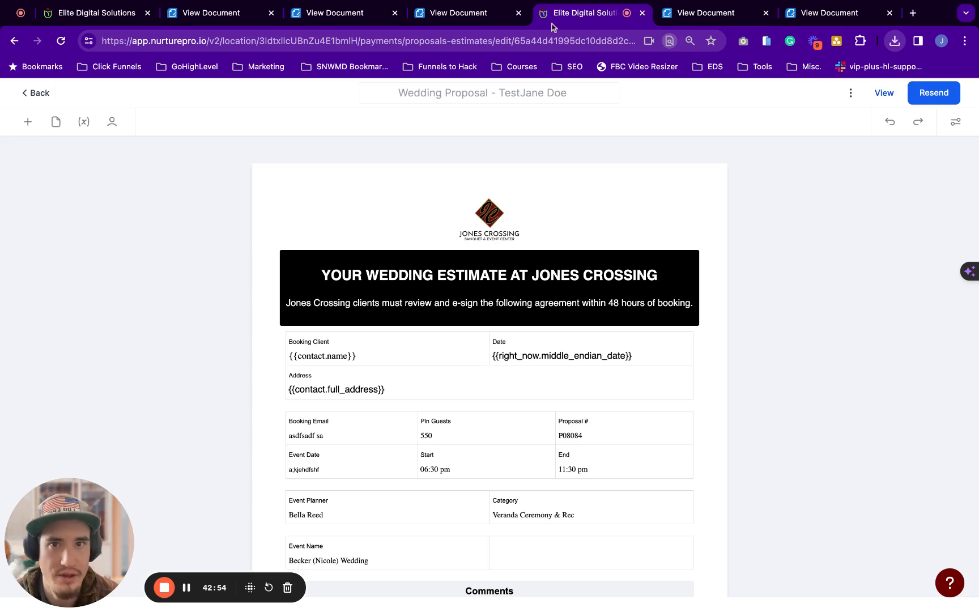
Close the Share Link dialog in the other editor tab and go back to the documents list
left_click(82, 16)
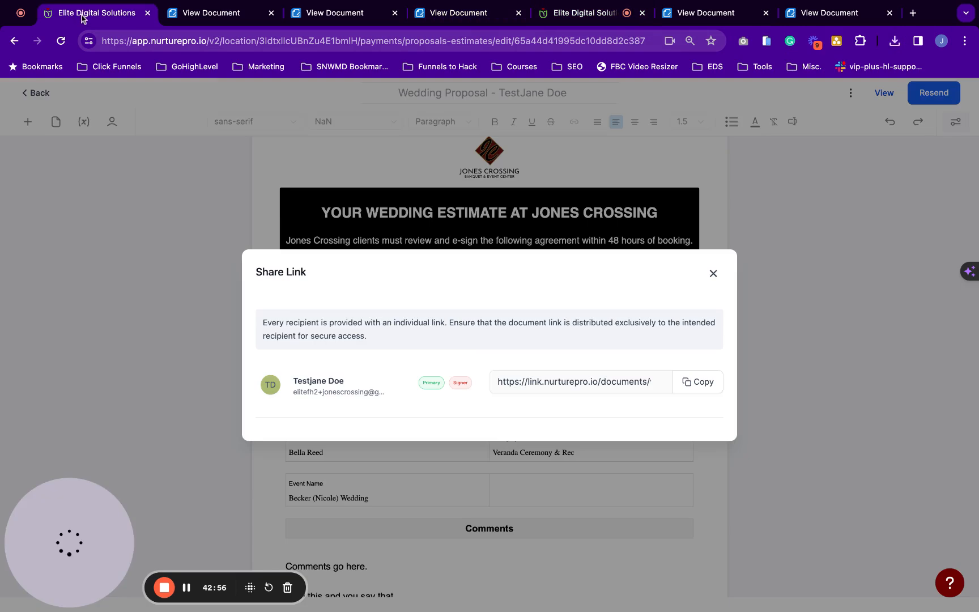
left_click(717, 274)
left_click(38, 96)
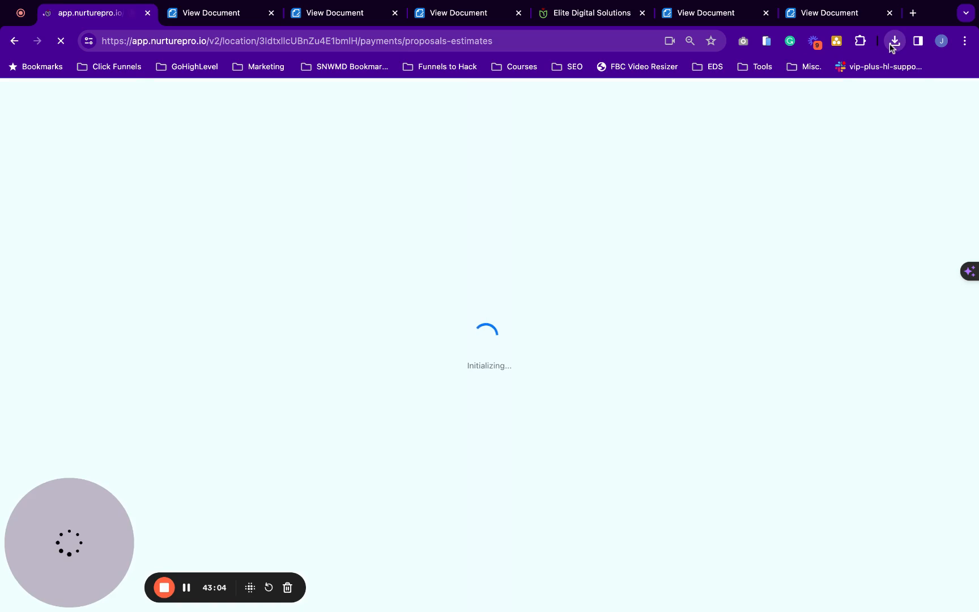
Check the downloaded 5-page proposal PDF ends with a Signature Certificate, then return to Nurture Pro
left_click(784, 104)
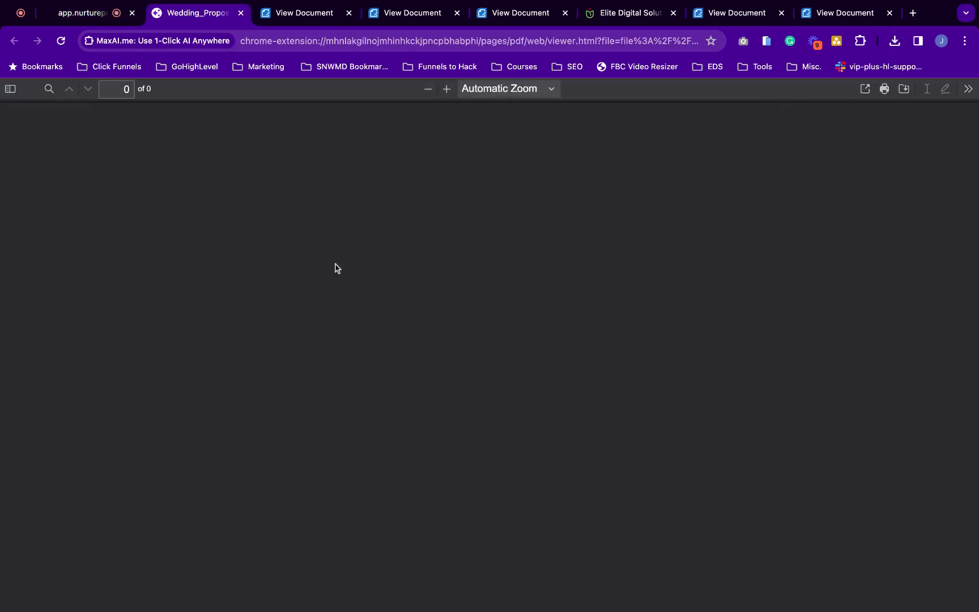
scroll(521, 313, "down", 20)
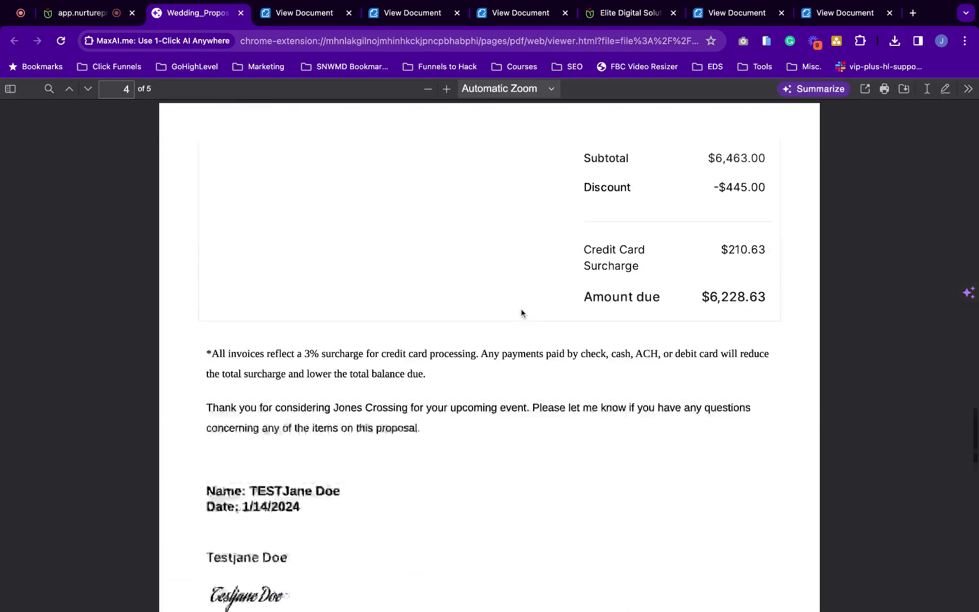
scroll(520, 313, "down", 10)
scroll(485, 369, "up", 5)
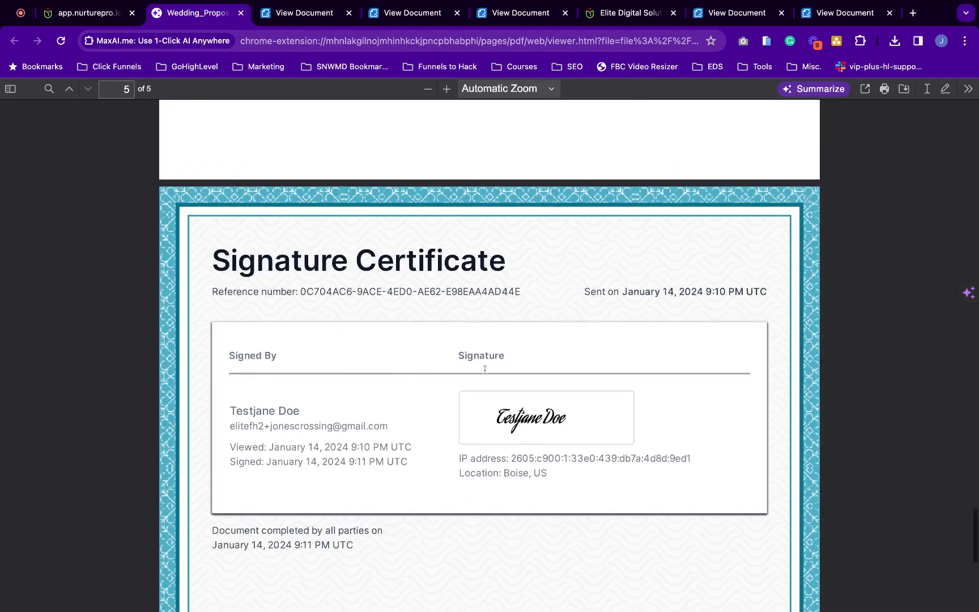
scroll(395, 471, "down", 1)
scroll(395, 472, "up", 8)
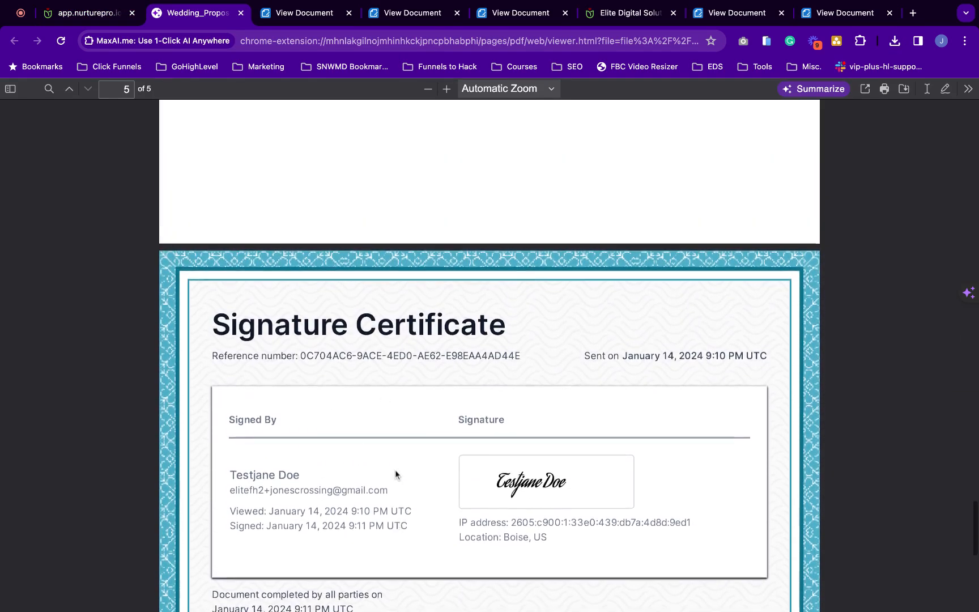
scroll(395, 474, "down", 10)
scroll(395, 474, "up", 15)
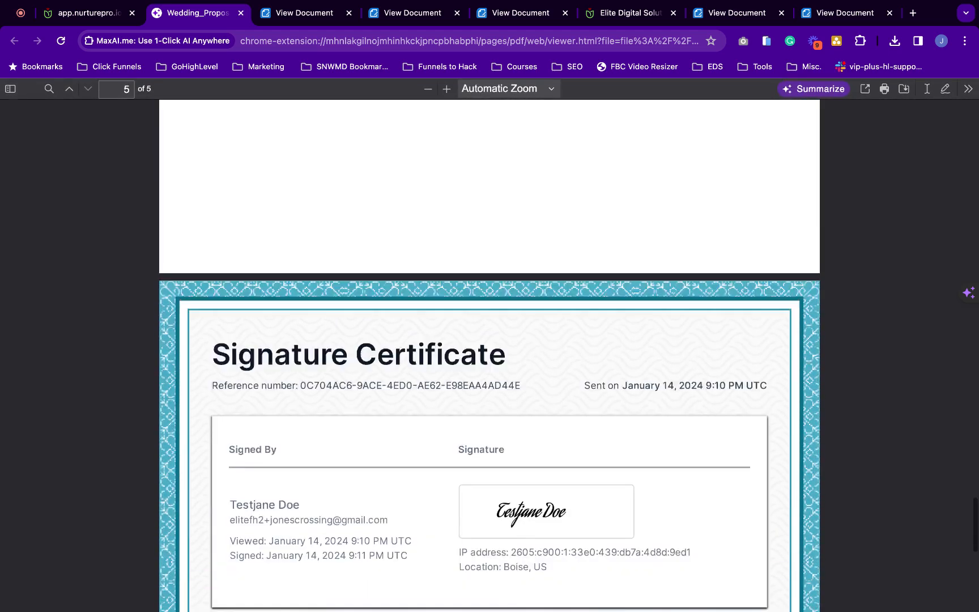
scroll(489, 356, "up", 20)
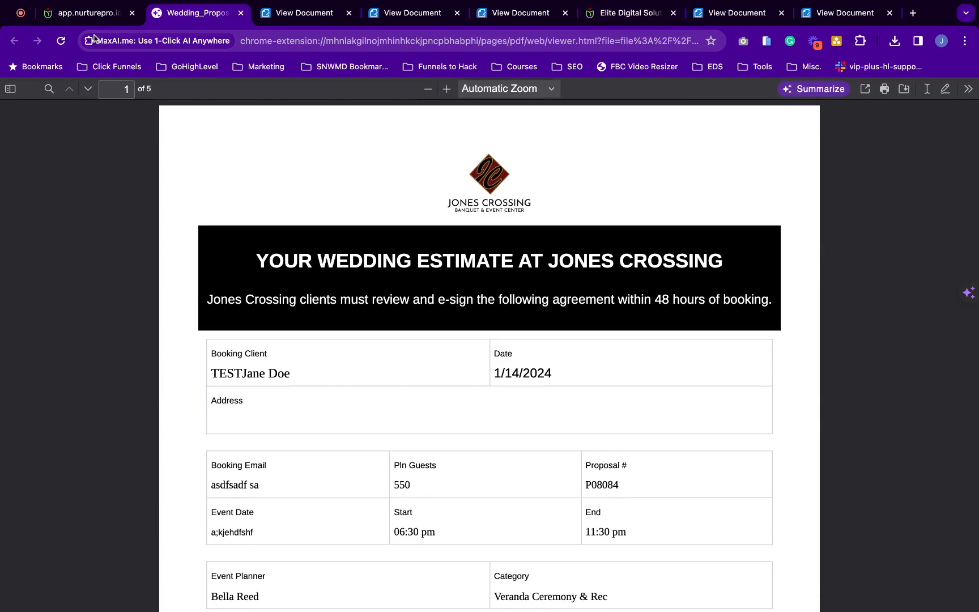
left_click(91, 13)
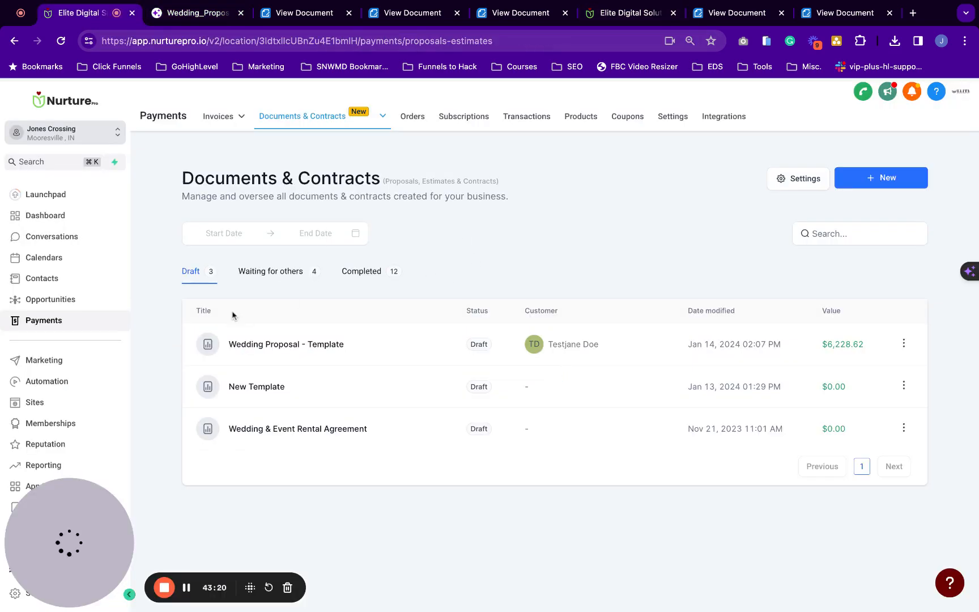
Find the test contact by searching 'test' in Contacts and open its record
left_click(49, 281)
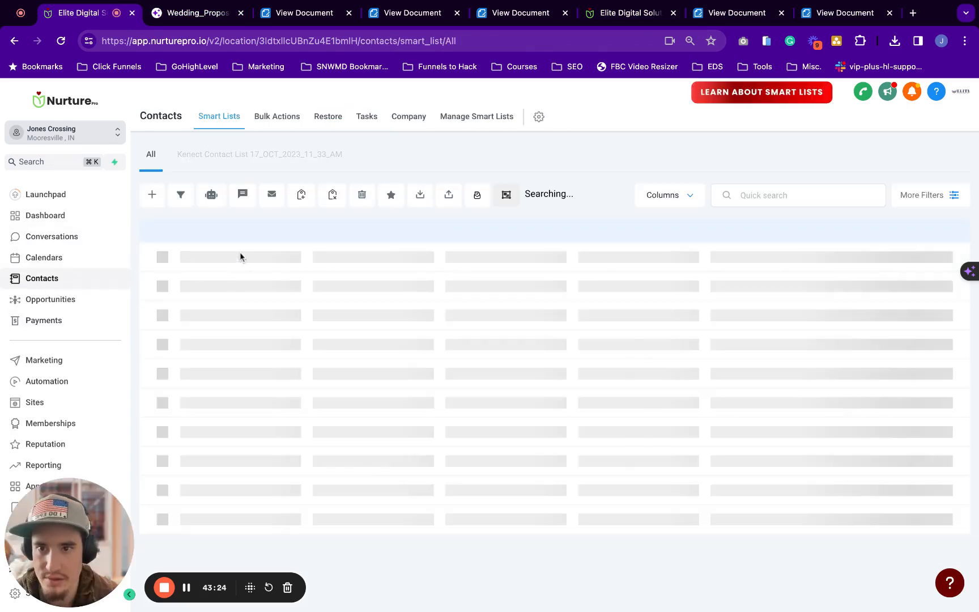
scroll(709, 281, "down", 2)
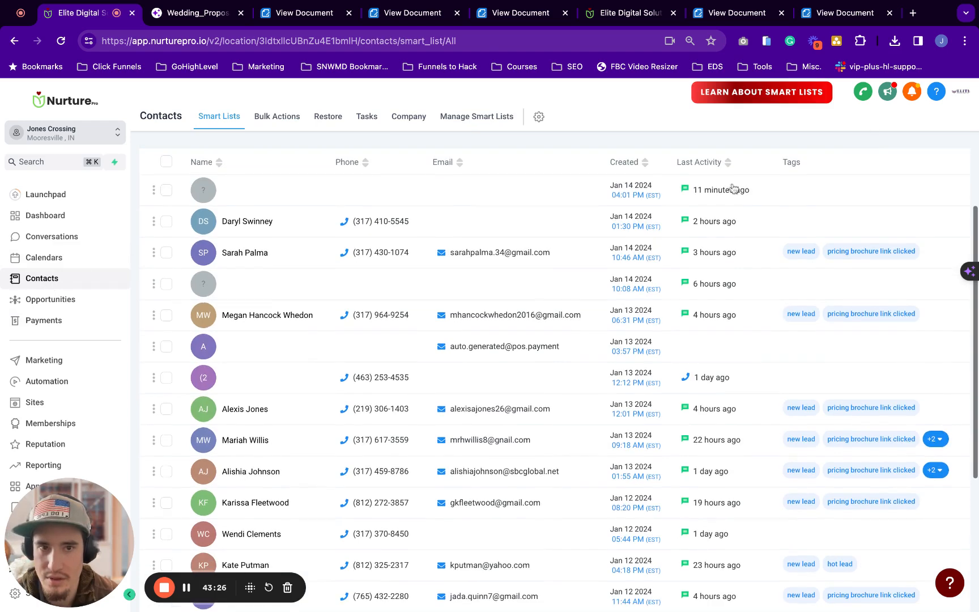
scroll(739, 251, "up", 2)
left_click(775, 195)
type("tes")
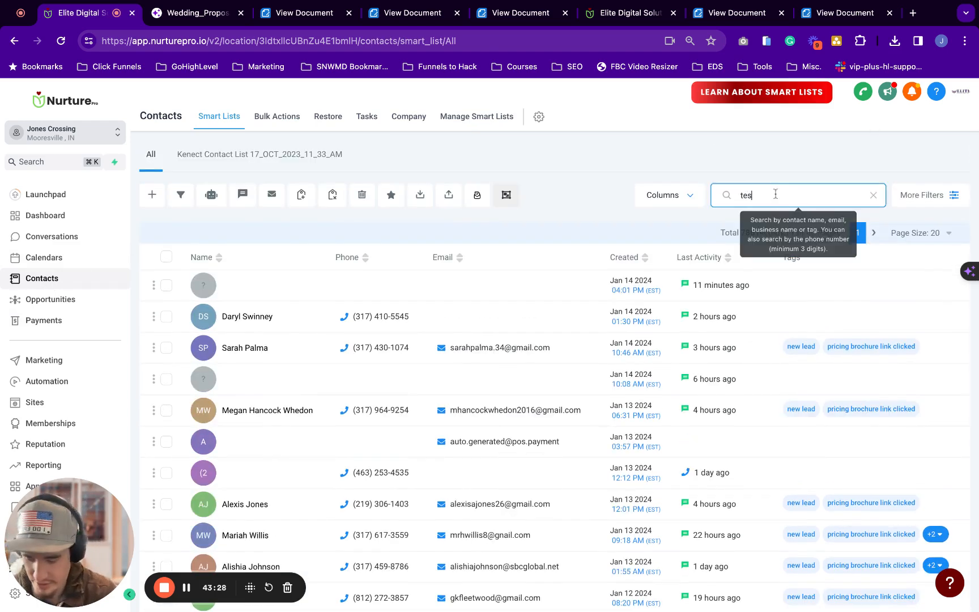
type("tjane")
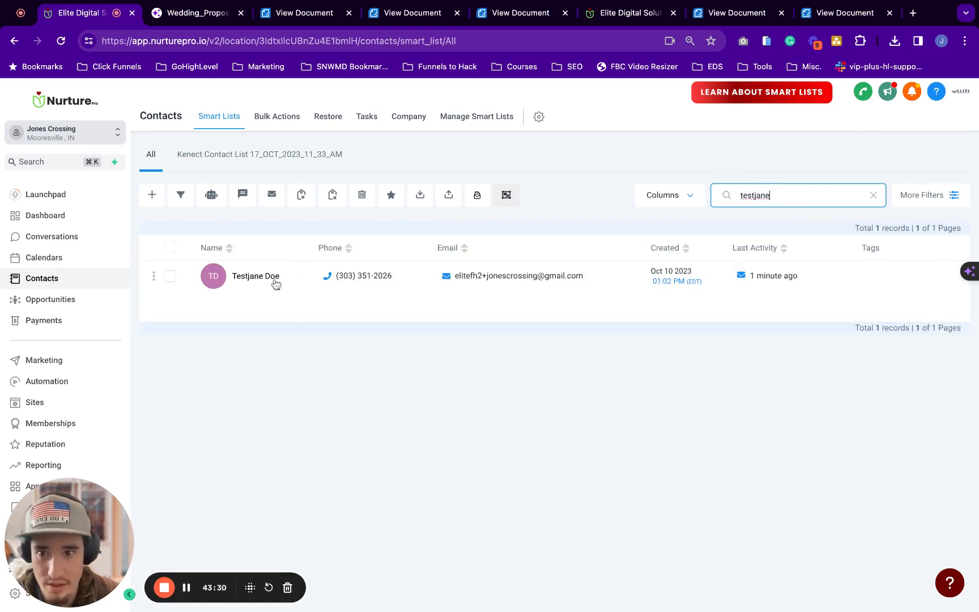
left_click(269, 287)
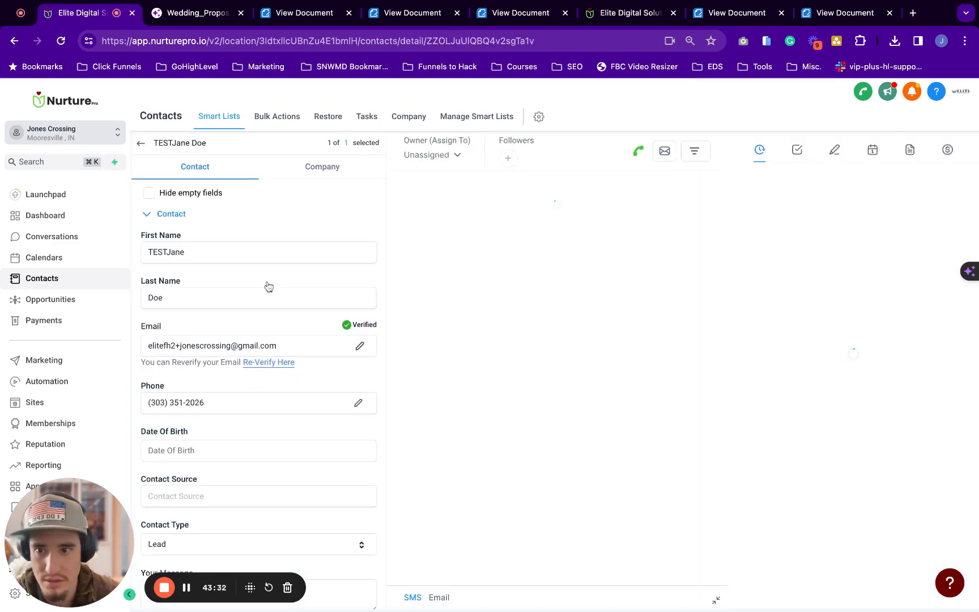
Expand the contact's Photos & Docs section to show its upload fields
scroll(267, 286, "down", 4)
scroll(181, 327, "down", 10)
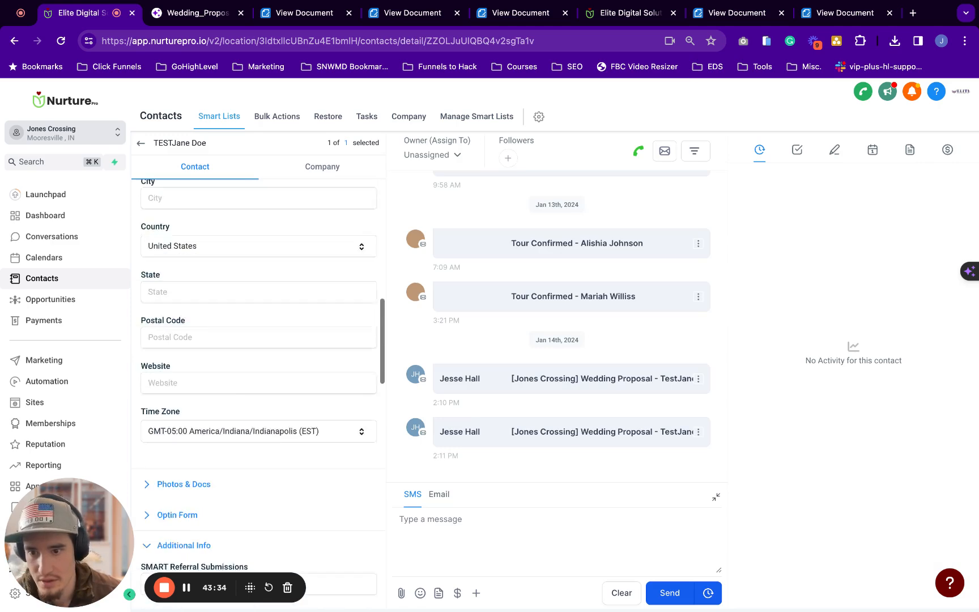
left_click(182, 324)
scroll(173, 332, "down", 3)
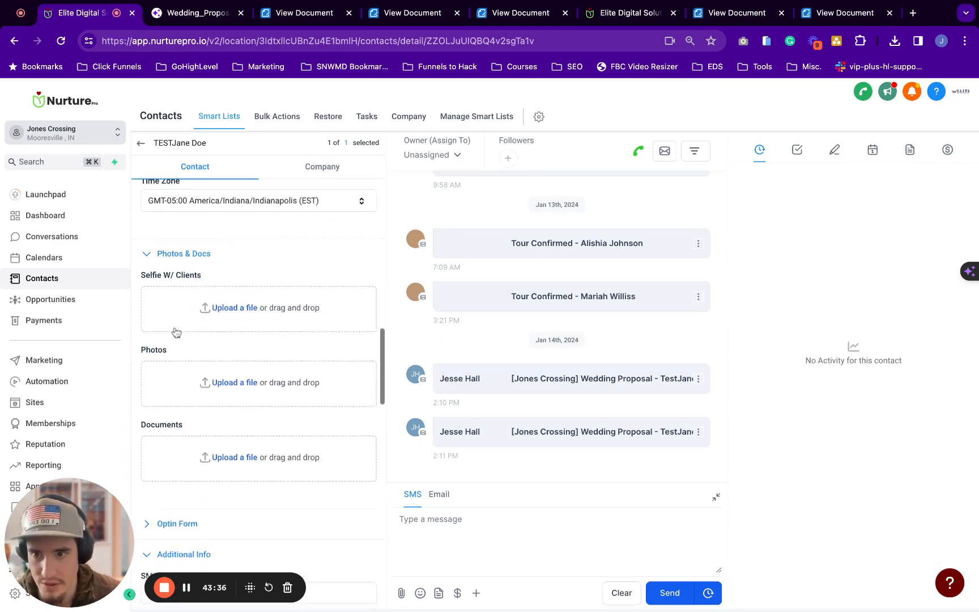
scroll(214, 419, "down", 1)
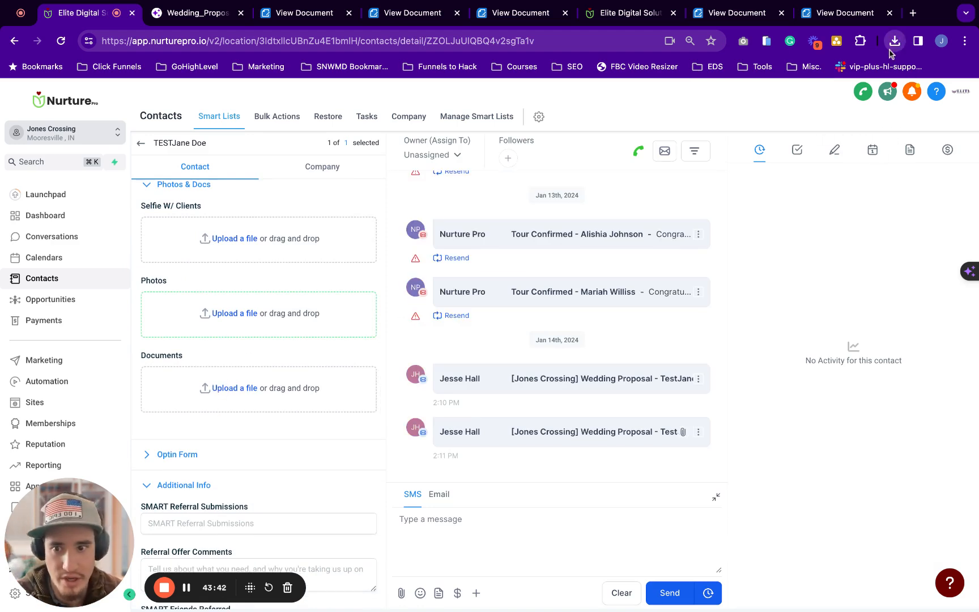
Attach the signed Wedding Proposal PDF to the Documents field, save, and open the stored copy
left_click_drag(258, 389, 258, 391)
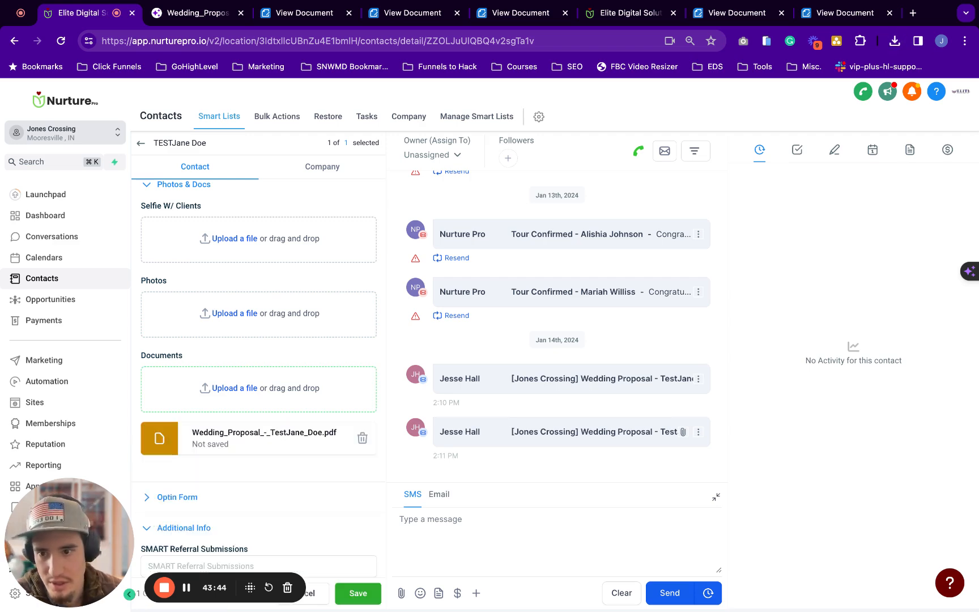
scroll(225, 462, "down", 2)
scroll(277, 311, "down", 1)
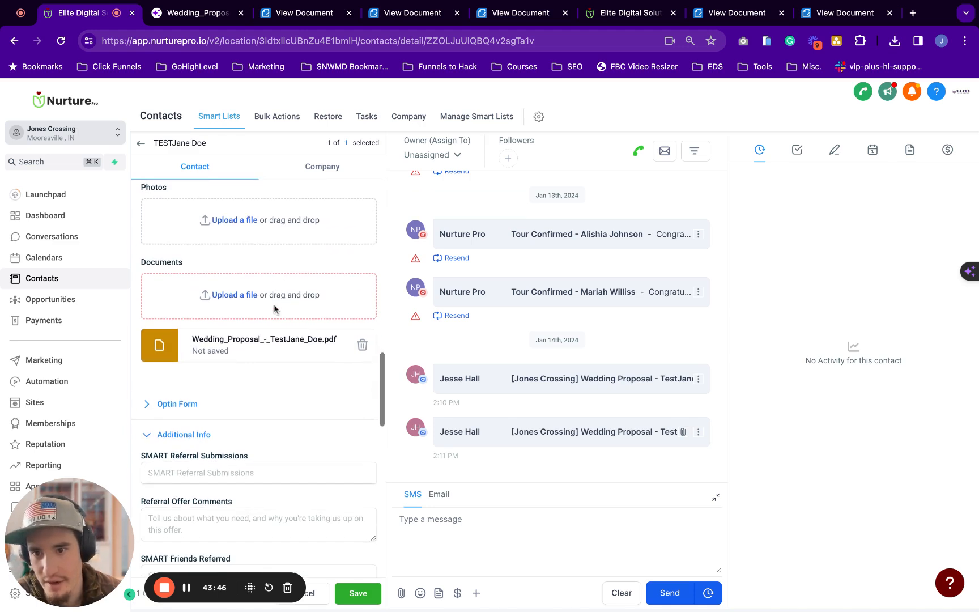
left_click(354, 596)
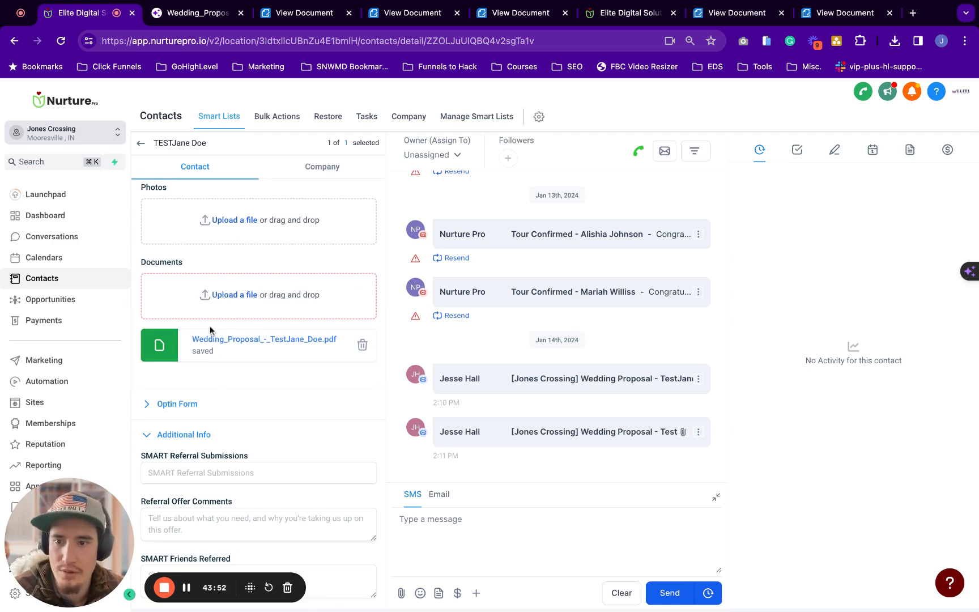
left_click(238, 338)
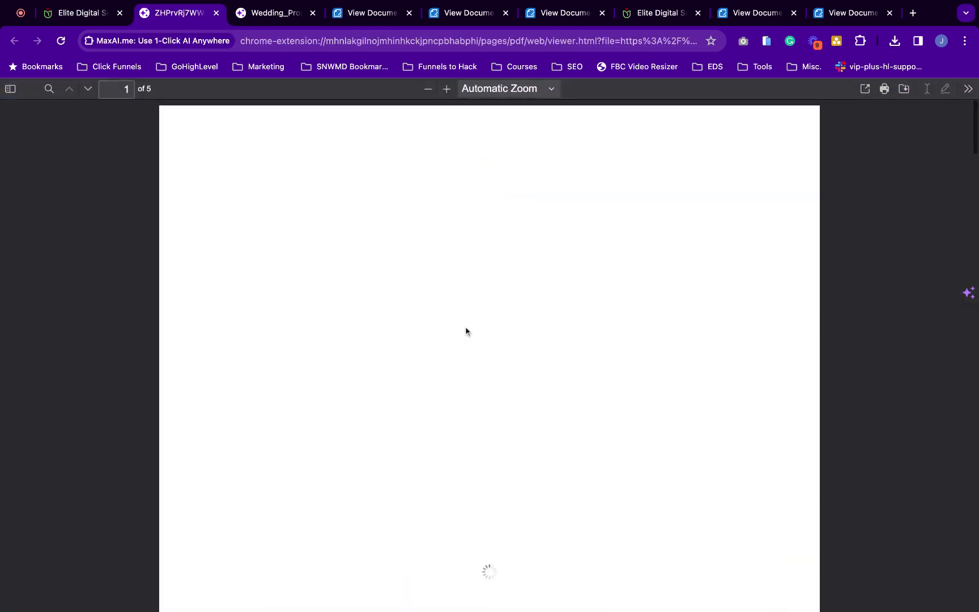
Scroll the stored PDF to its Signature Certificate page, then return to the contact's record
scroll(454, 345, "down", 20)
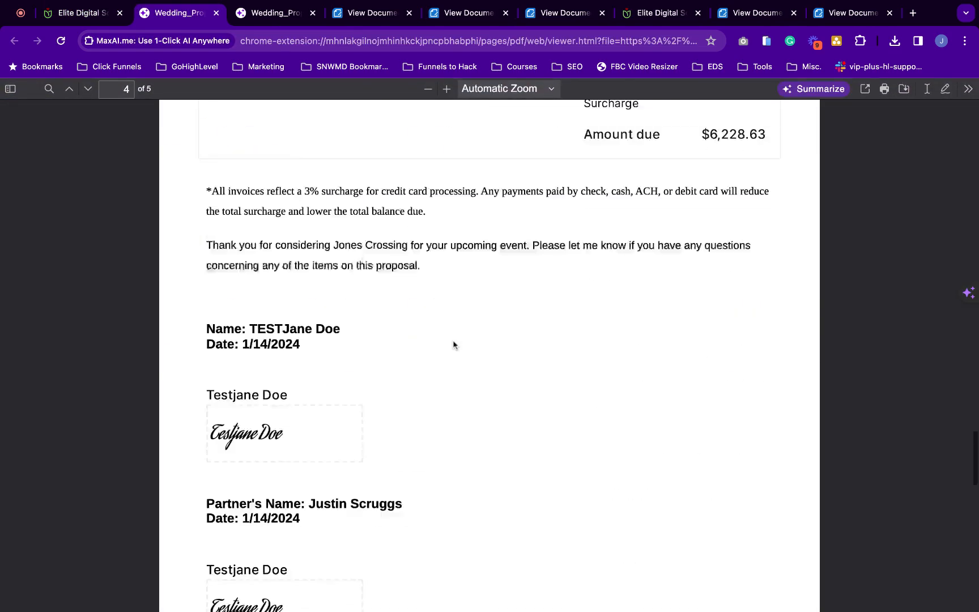
scroll(242, 291, "down", 5)
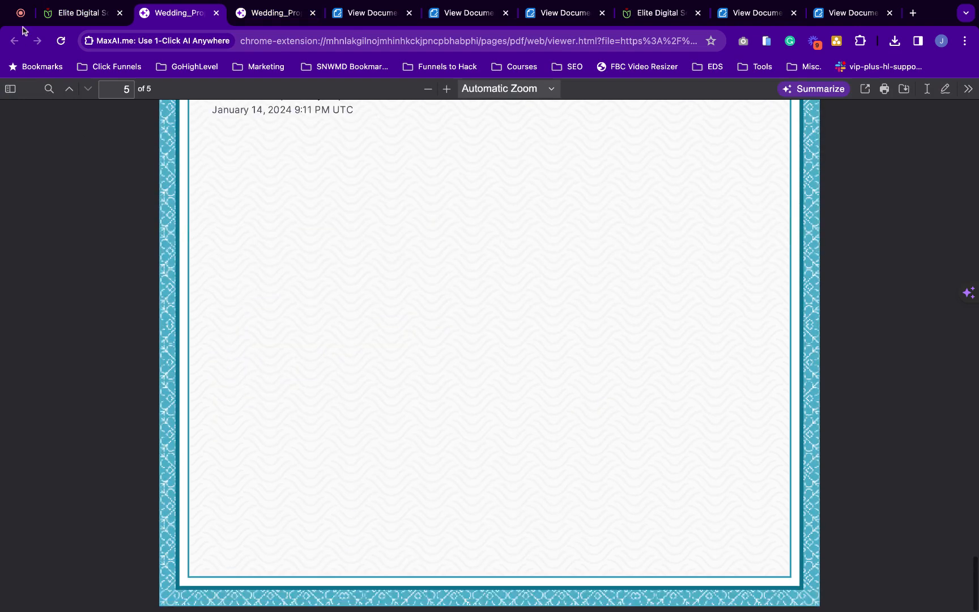
left_click(81, 15)
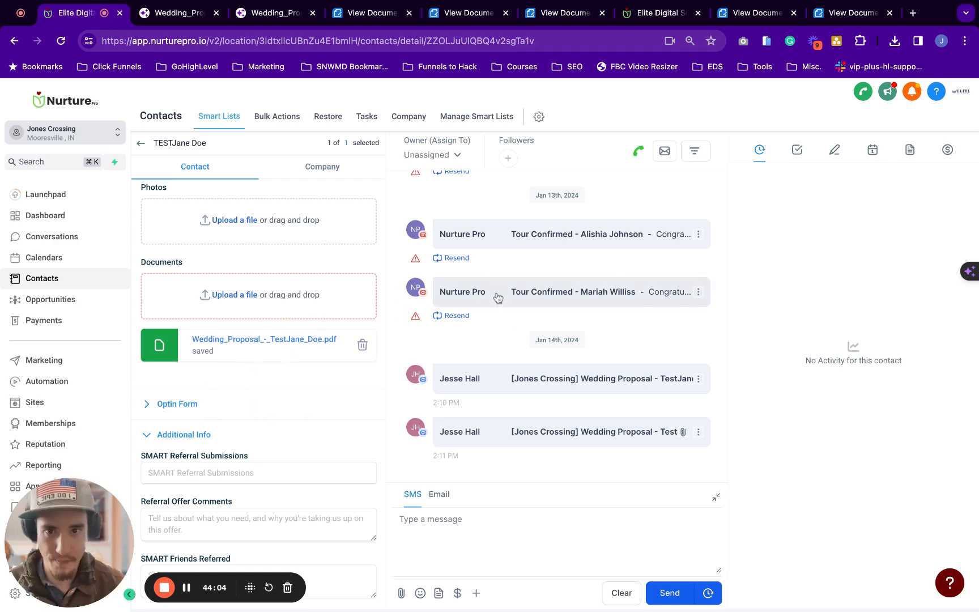
scroll(498, 297, "up", 1)
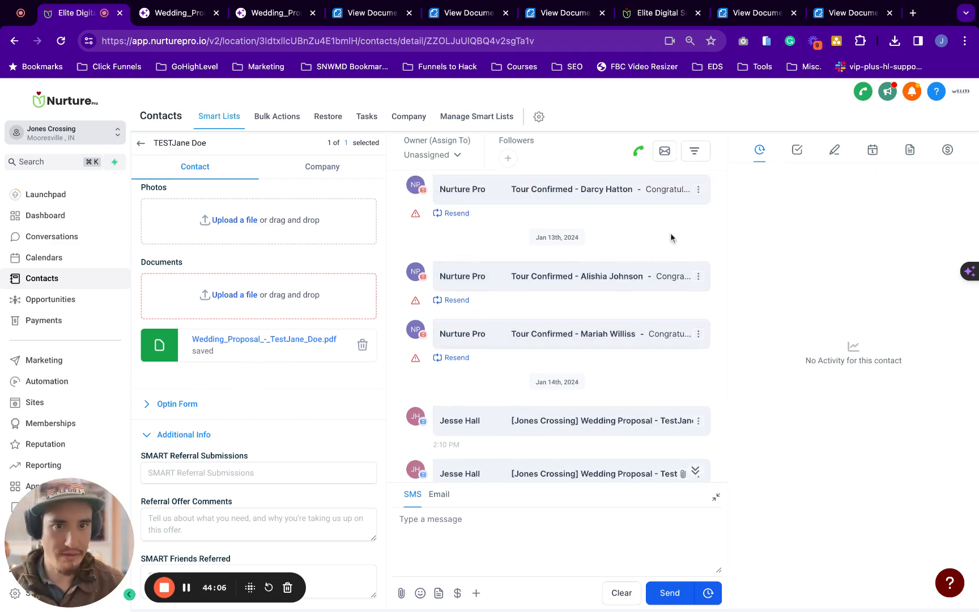
scroll(671, 237, "down", 1)
scroll(363, 374, "down", 1)
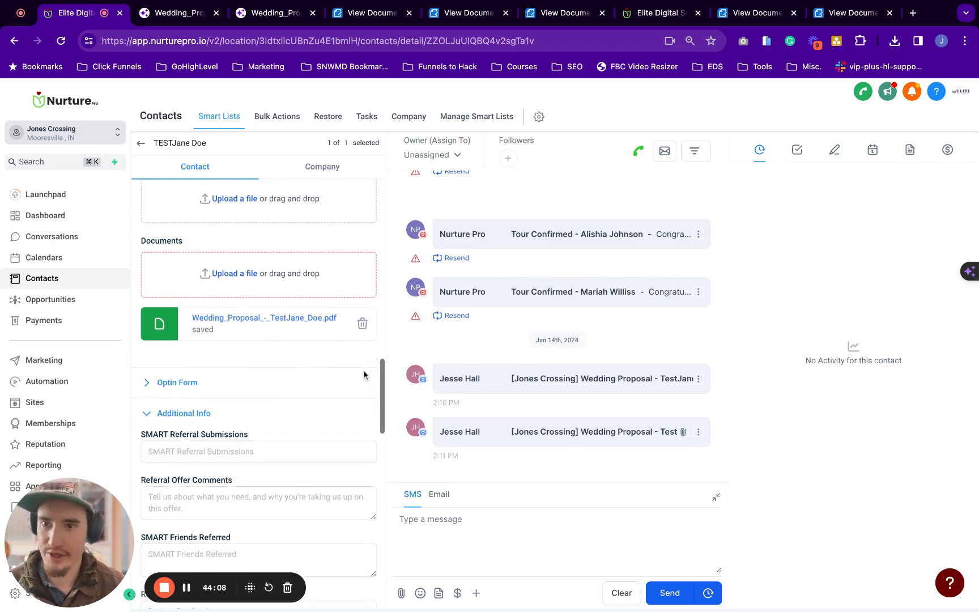
scroll(363, 374, "down", 1)
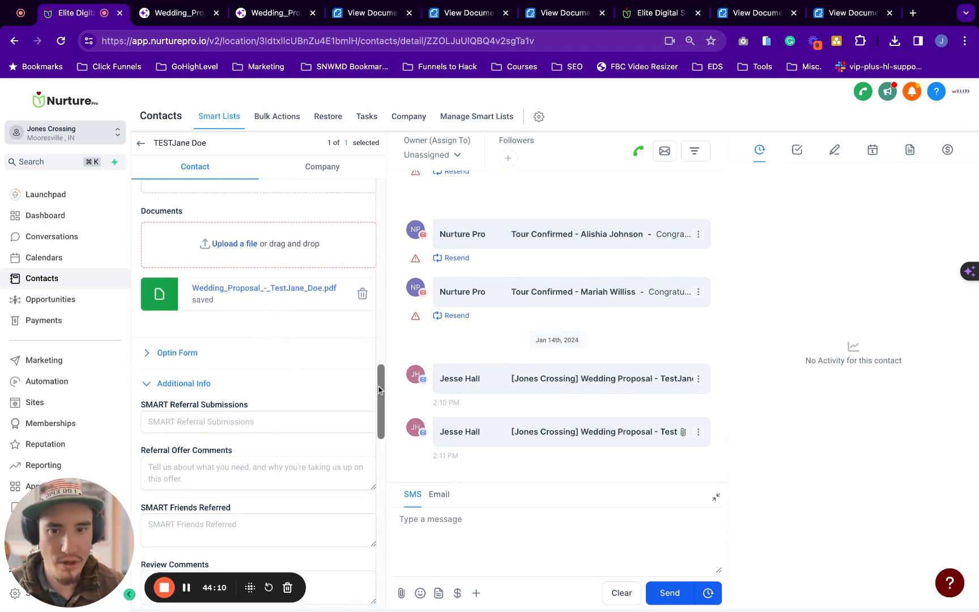
scroll(379, 390, "up", 10)
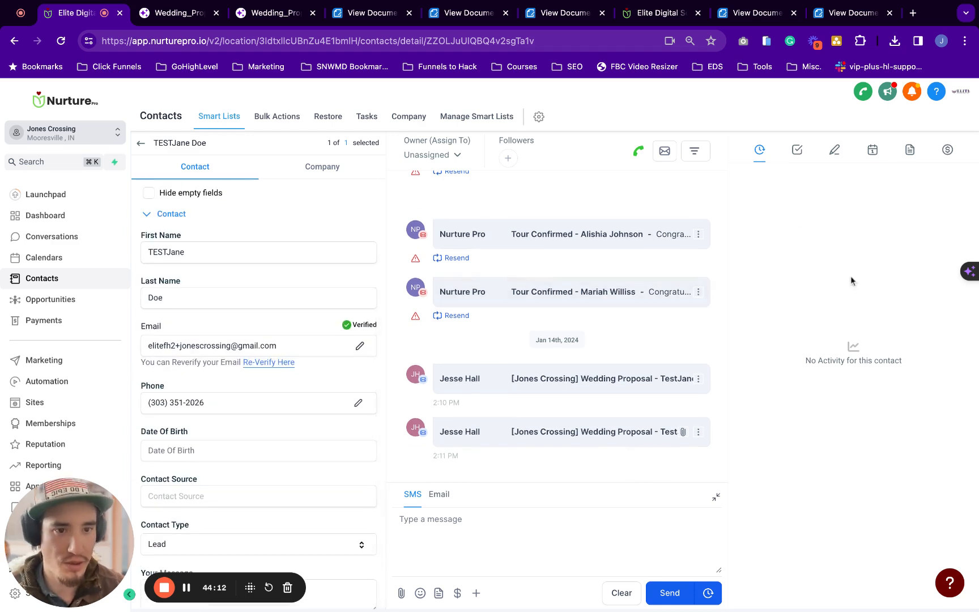